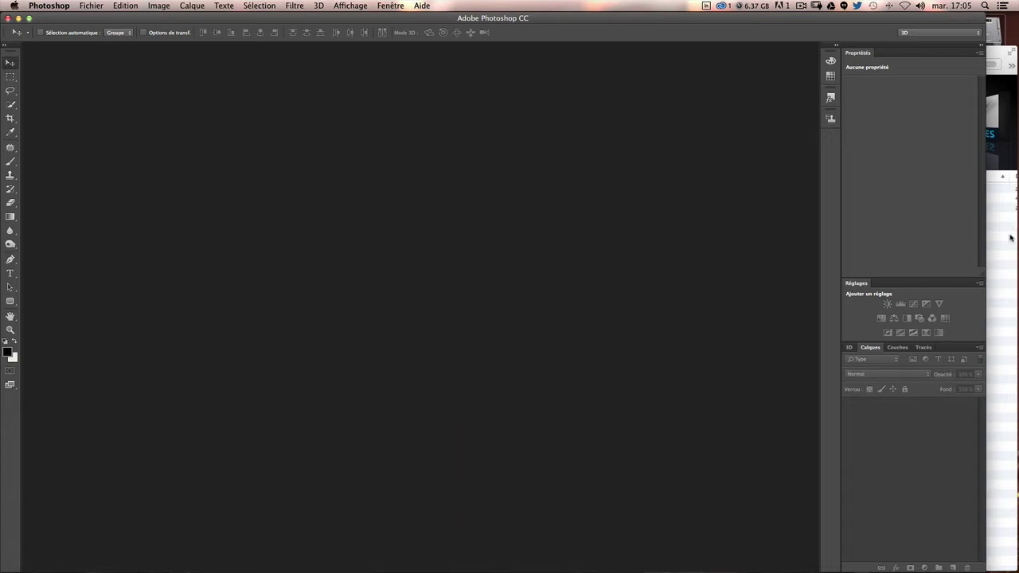
# Step: Preview image.jpg, particules.abr and trame.jpg in the Finder sources folder
pyautogui.click(1003, 265)
pyautogui.click(888, 189)
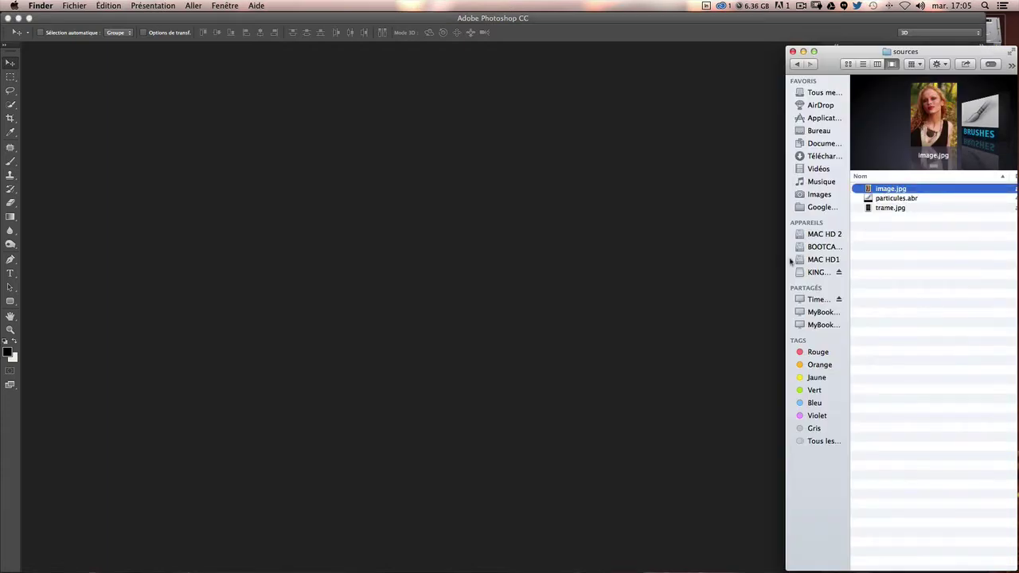
pyautogui.click(884, 200)
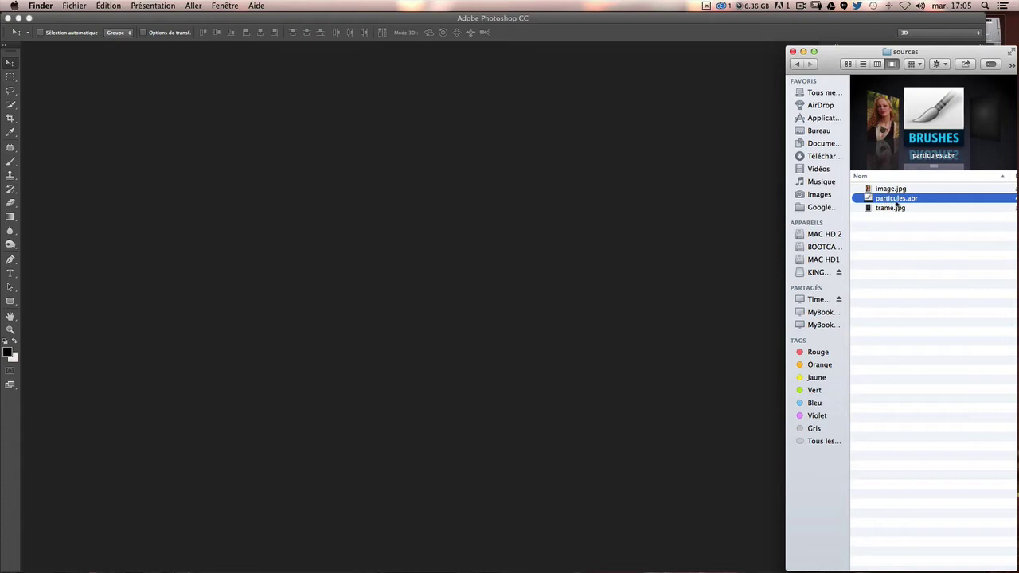
pyautogui.click(887, 208)
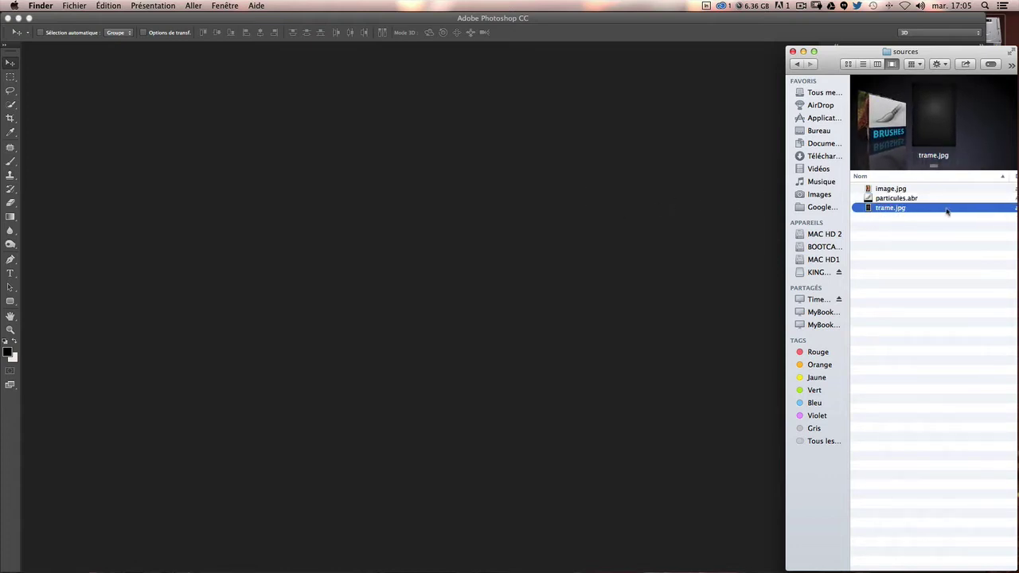
pyautogui.click(879, 199)
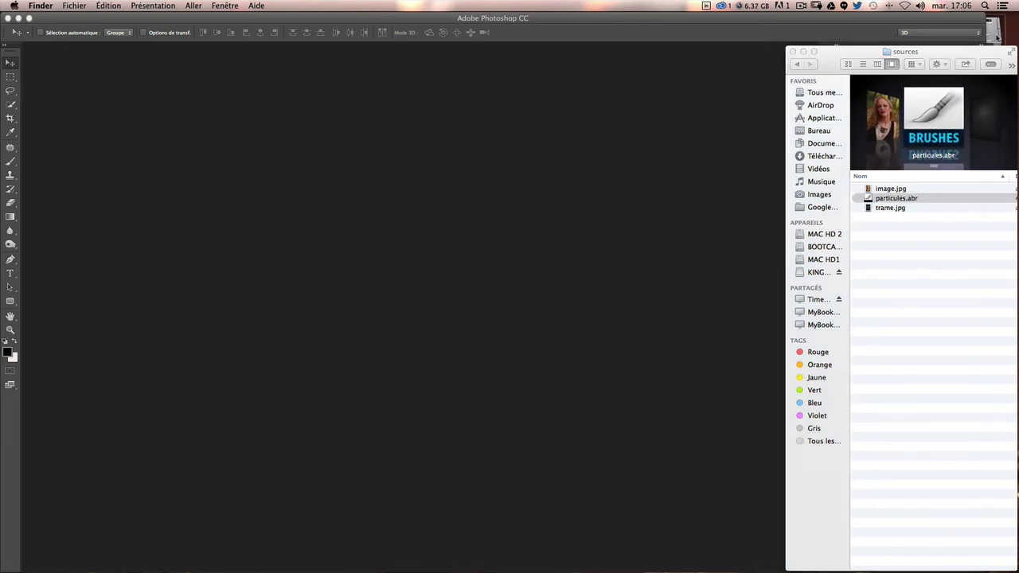
# Step: Open a new Finder window at Applications > Adobe Photoshop CC > Presets > Brushes
pyautogui.press('super+n')
pyautogui.doubleClick(609, 166)
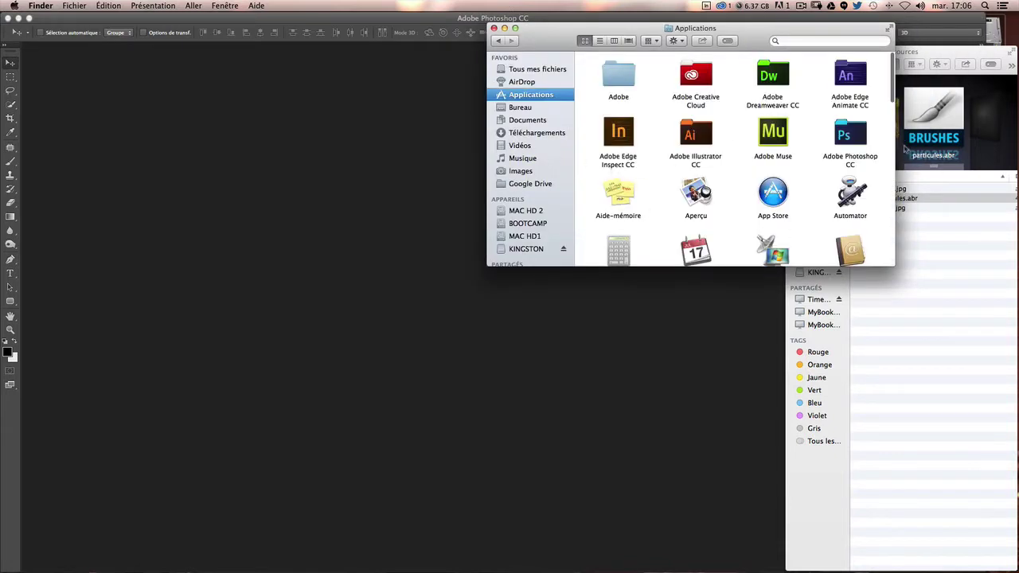
pyautogui.doubleClick(860, 137)
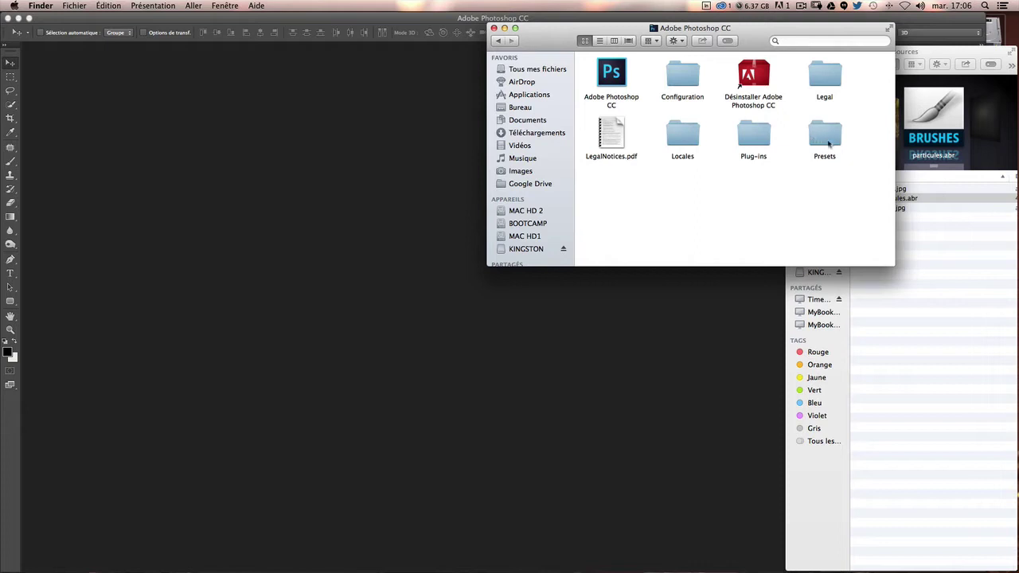
pyautogui.click(828, 143)
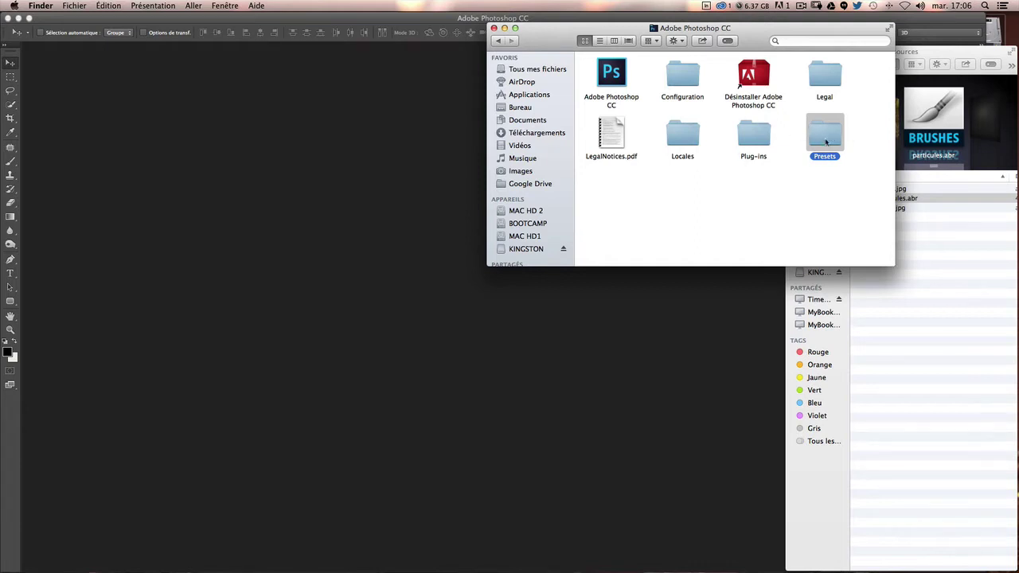
pyautogui.doubleClick(826, 142)
pyautogui.click(612, 134)
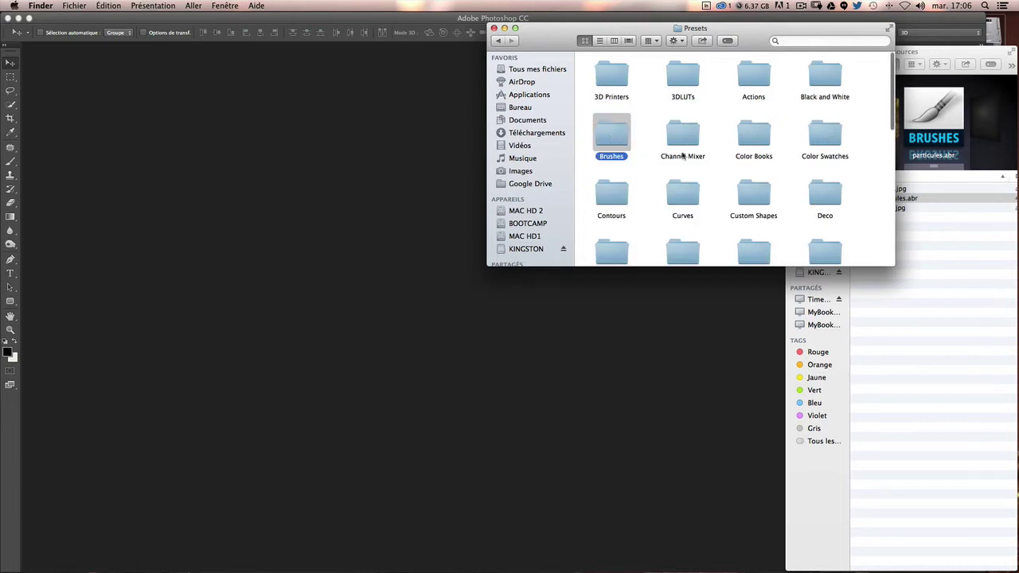
pyautogui.doubleClick(616, 143)
# Step: Copy particules.abr from the sources folder into Brushes and close that window
pyautogui.click(878, 199)
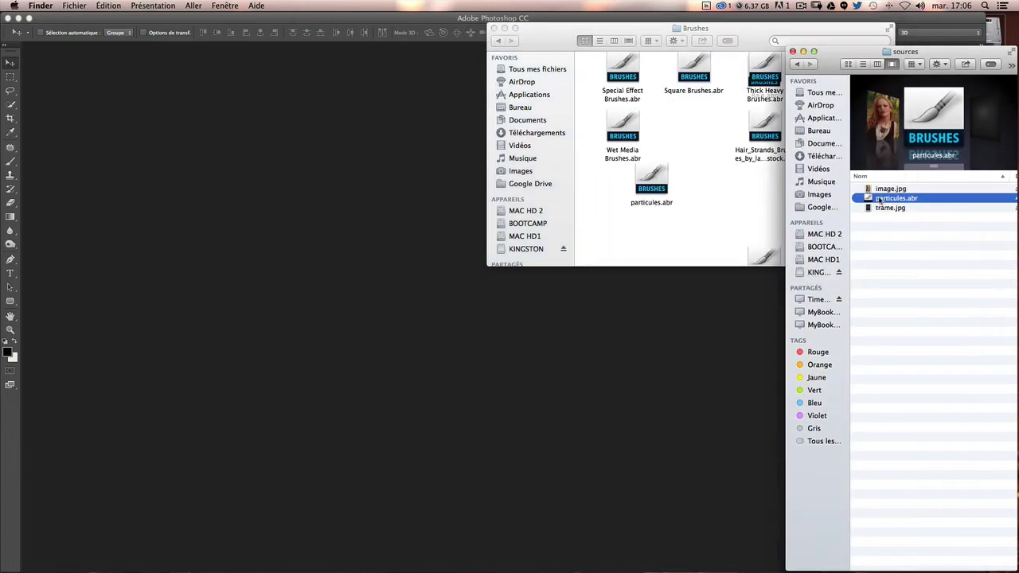
pyautogui.click(728, 246)
pyautogui.click(983, 275)
pyautogui.moveTo(874, 202)
pyautogui.mouseDown()
pyautogui.moveTo(714, 196)
pyautogui.moveTo(820, 194)
pyautogui.mouseUp()
pyautogui.click(706, 205)
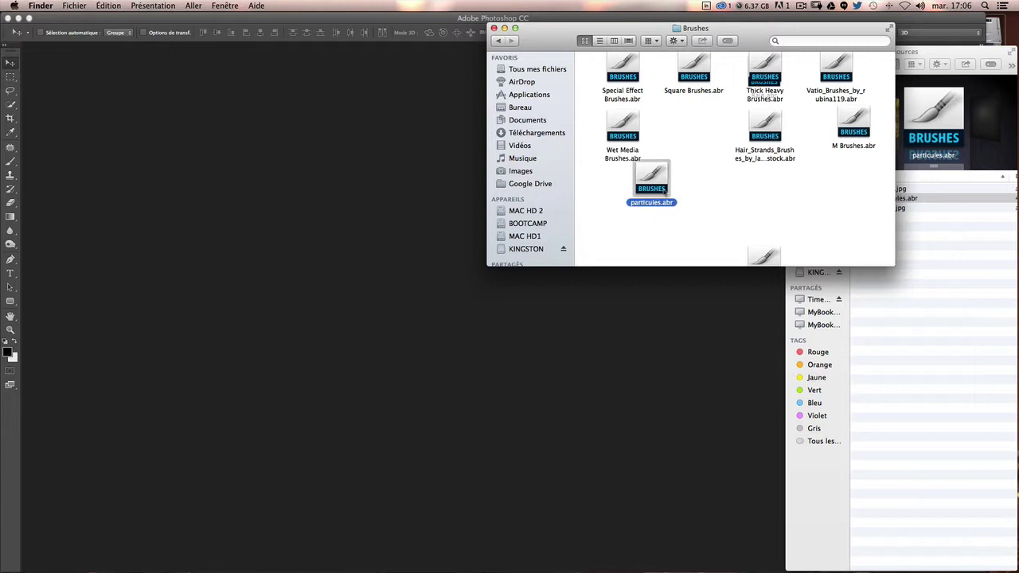
pyautogui.moveTo(651, 183); pyautogui.dragTo(679, 123)
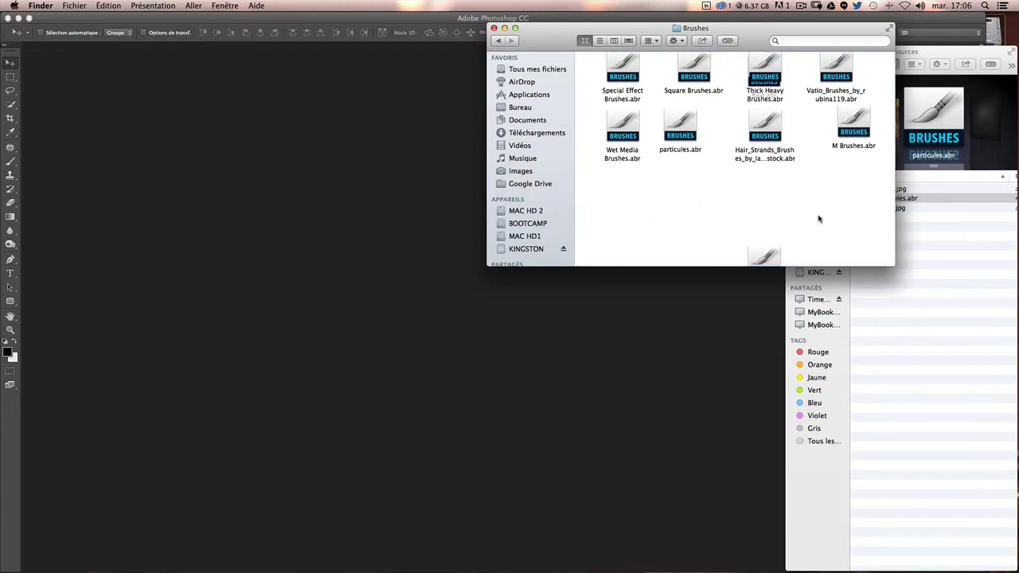
pyautogui.press('super+w')
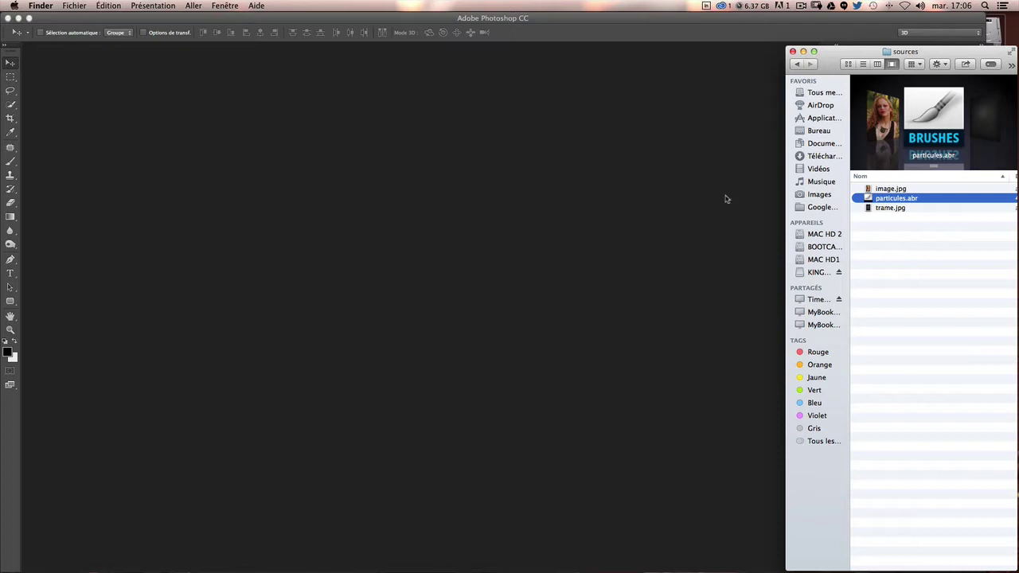
# Step: Open image.jpg from the sources folder in Photoshop via the right-click Ouvrir command
pyautogui.click(884, 245)
pyautogui.rightClick(886, 188)
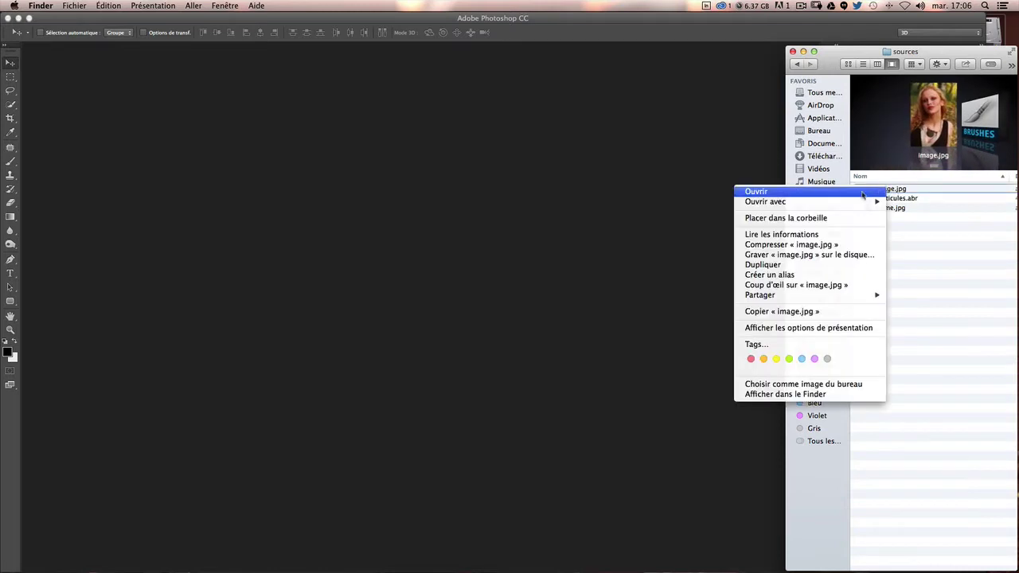
pyautogui.moveTo(765, 201)
pyautogui.click(940, 231)
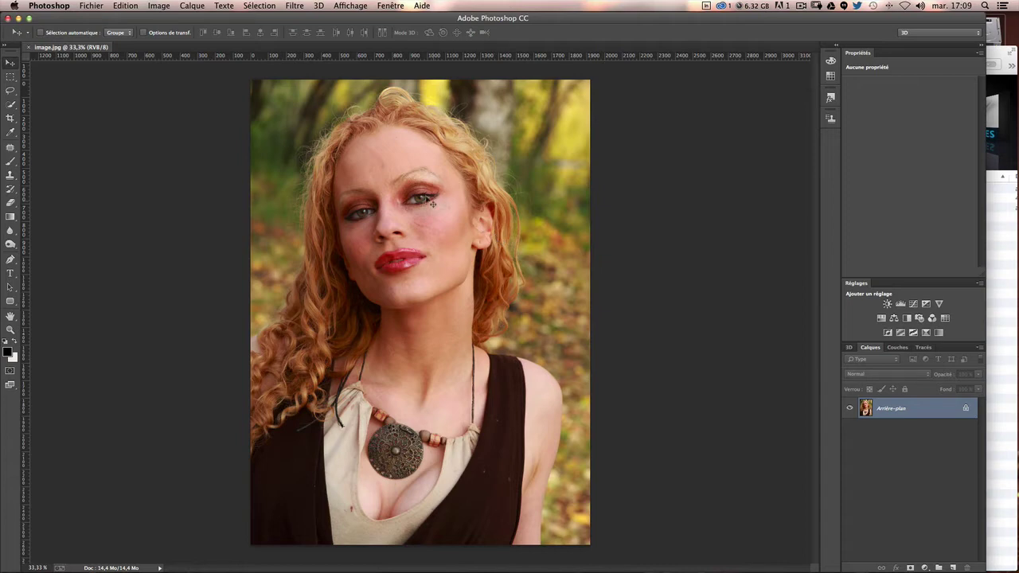
# Step: Switch to the Quick Selection tool and set its size in the brush picker
pyautogui.click(16, 108)
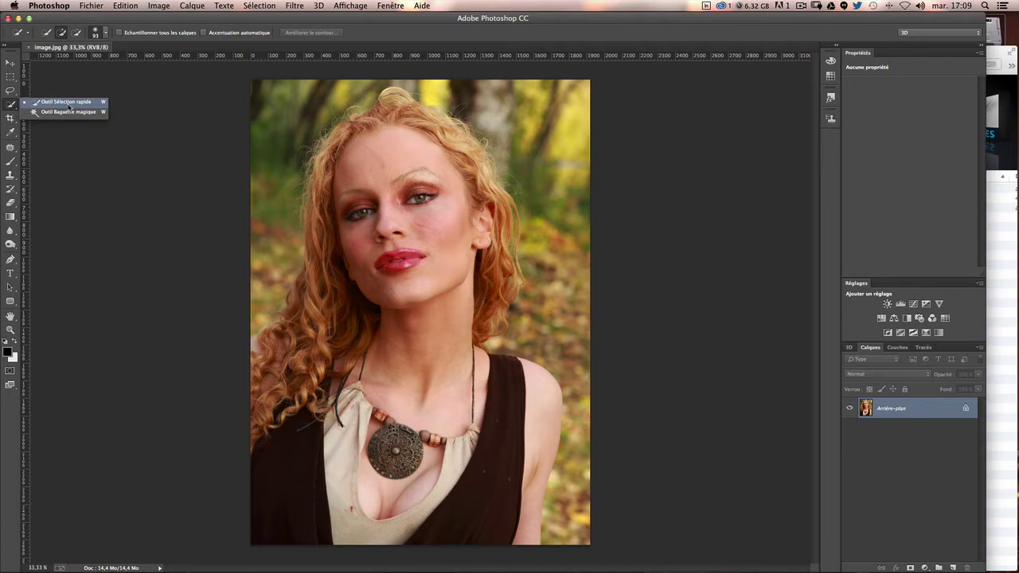
pyautogui.click(87, 106)
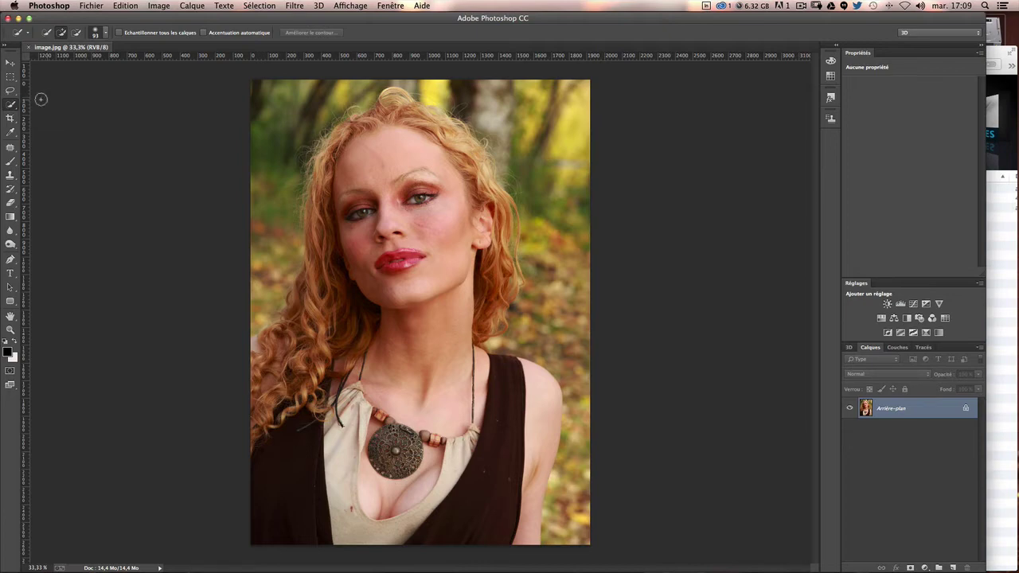
pyautogui.click(96, 34)
pyautogui.click(94, 64)
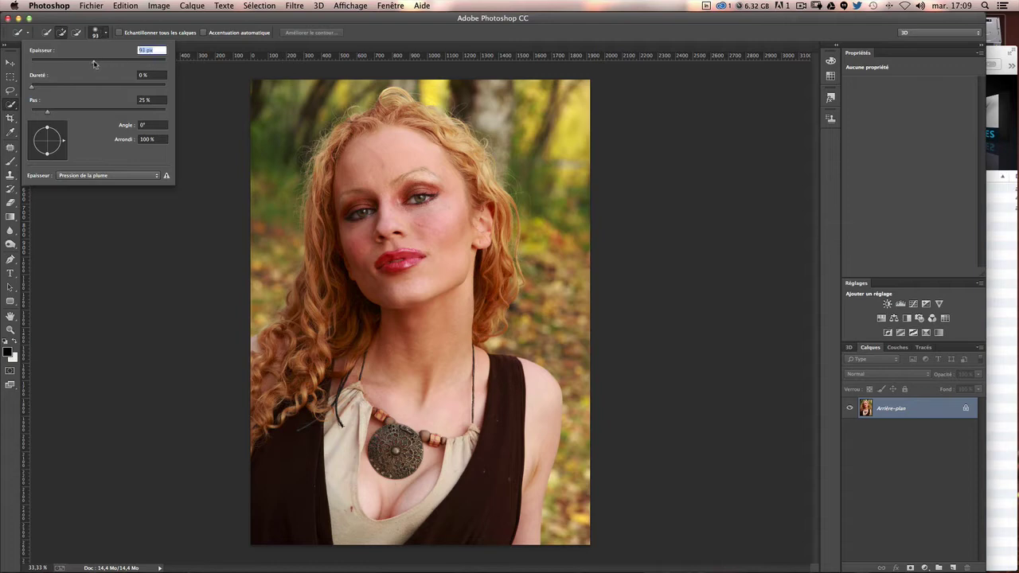
pyautogui.press('Return')
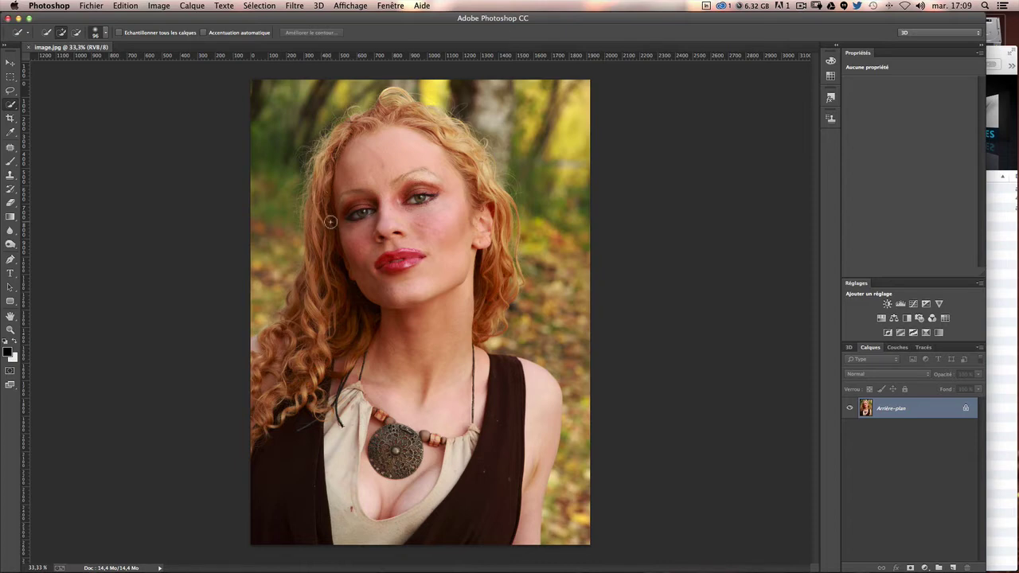
# Step: Resize the brush on canvas to about 377 px diameter and raise its hardness
pyautogui.moveTo(330, 222); pyautogui.dragTo(321, 218)
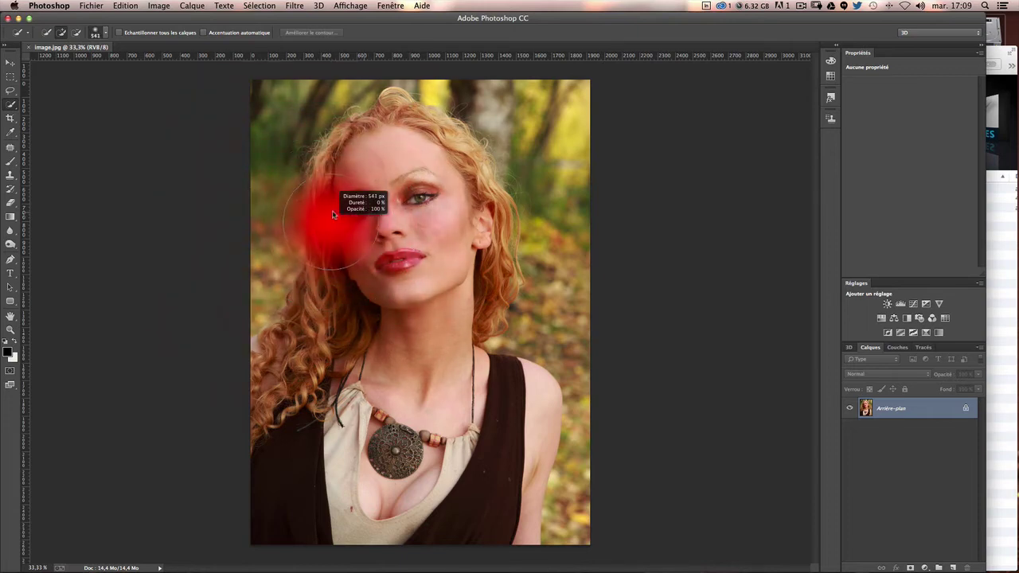
pyautogui.moveTo(321, 218); pyautogui.dragTo(325, 216)
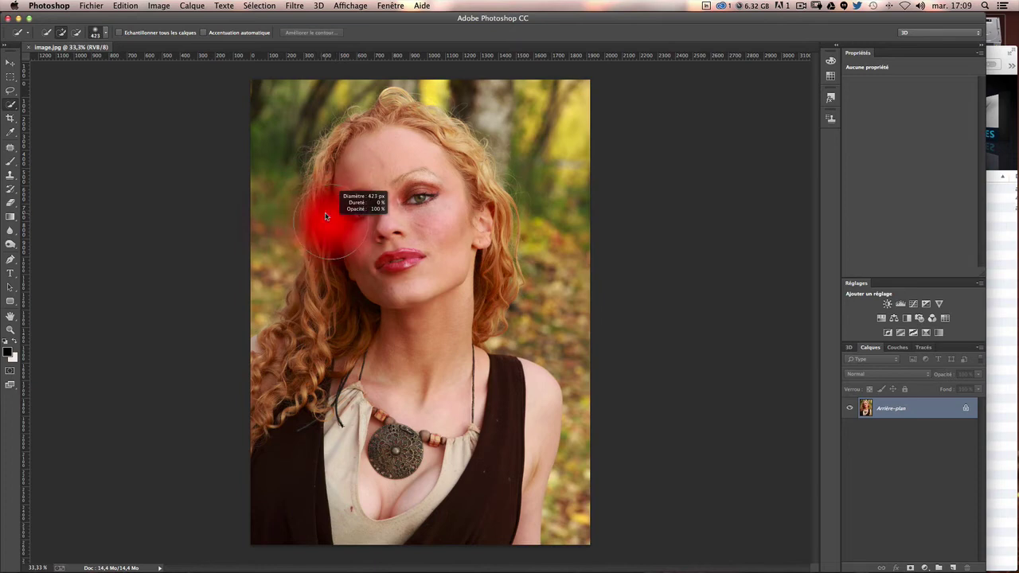
pyautogui.moveTo(335, 62)
pyautogui.mouseDown()
pyautogui.moveTo(339, 214)
pyautogui.moveTo(330, 66)
pyautogui.moveTo(175, 174)
pyautogui.moveTo(196, 174)
pyautogui.mouseUp()
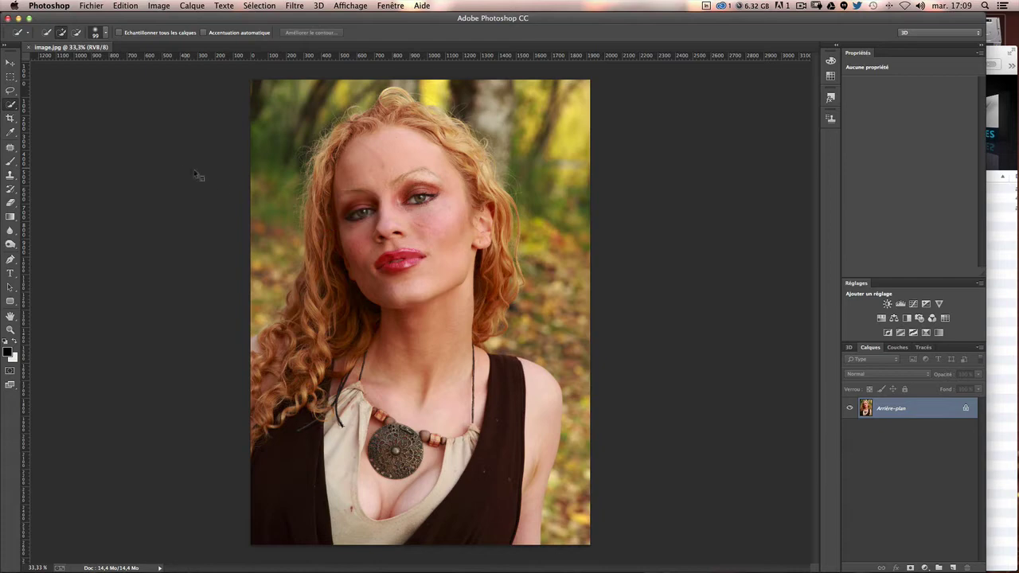
# Step: Paint a quick selection over the woman's hair, face and body, then Option-subtract the left background
pyautogui.moveTo(271, 383)
pyautogui.mouseDown()
pyautogui.moveTo(411, 352)
pyautogui.moveTo(581, 168)
pyautogui.mouseUp()
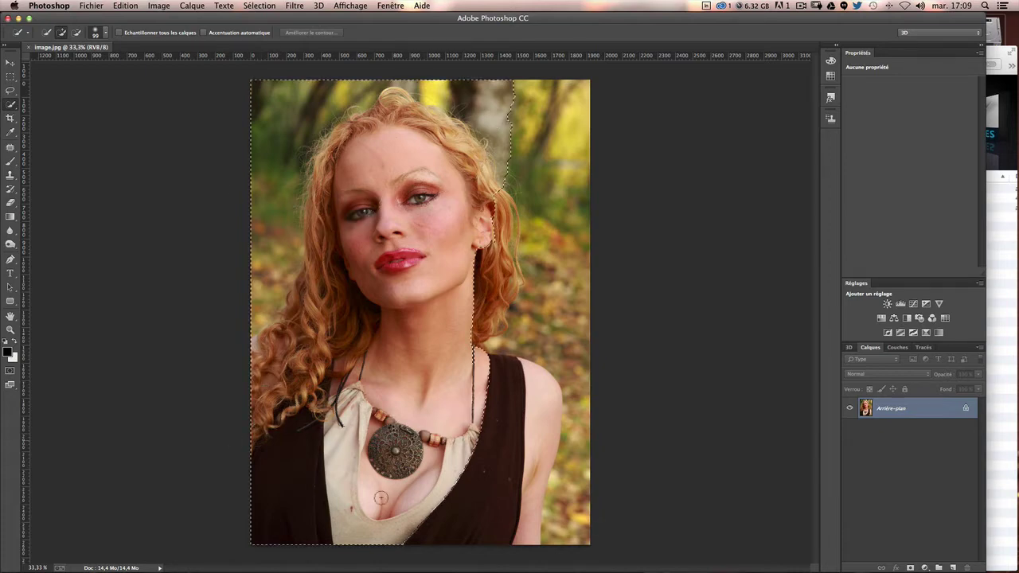
pyautogui.moveTo(503, 504); pyautogui.dragTo(323, 197)
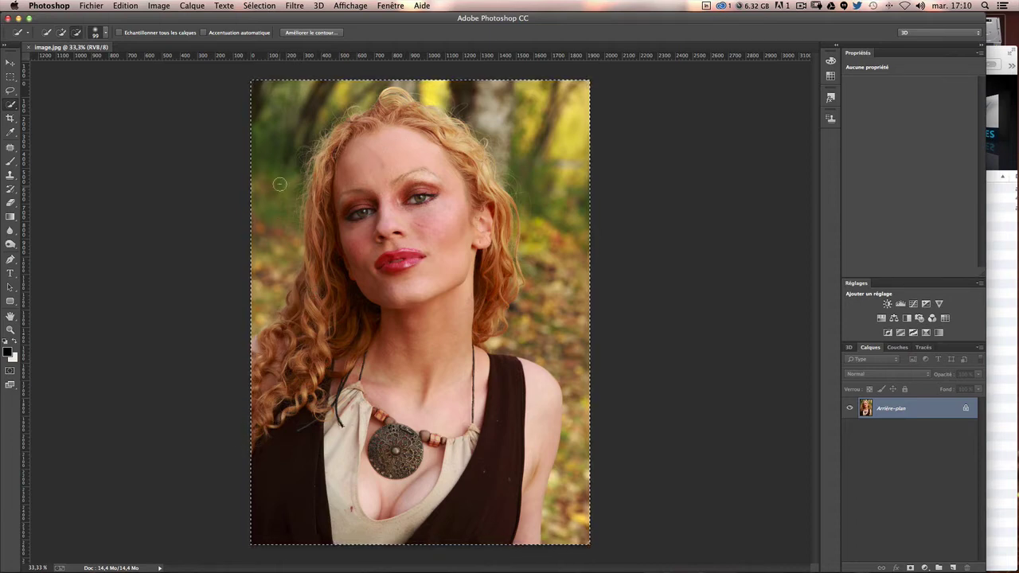
pyautogui.press('alt')
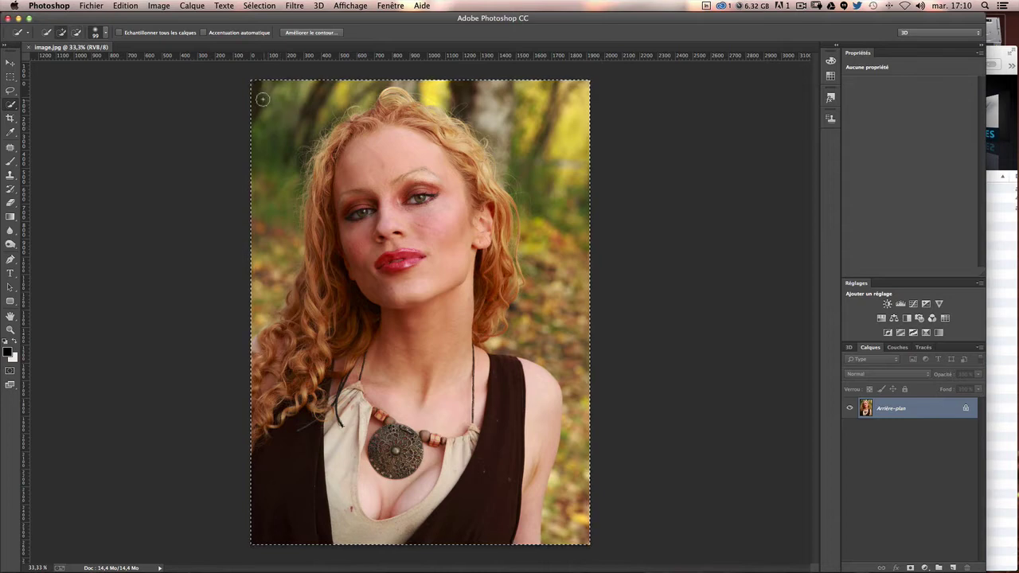
pyautogui.moveTo(270, 84)
pyautogui.mouseDown()
pyautogui.moveTo(251, 296)
pyautogui.moveTo(285, 155)
pyautogui.moveTo(265, 301)
pyautogui.moveTo(323, 121)
pyautogui.moveTo(410, 83)
pyautogui.moveTo(503, 141)
pyautogui.moveTo(498, 88)
pyautogui.moveTo(549, 119)
pyautogui.moveTo(540, 227)
pyautogui.moveTo(505, 151)
pyautogui.moveTo(500, 97)
pyautogui.moveTo(570, 206)
pyautogui.moveTo(542, 169)
pyautogui.moveTo(571, 79)
pyautogui.moveTo(587, 198)
pyautogui.moveTo(578, 293)
pyautogui.moveTo(555, 330)
pyautogui.moveTo(517, 335)
pyautogui.moveTo(537, 207)
pyautogui.moveTo(534, 262)
pyautogui.moveTo(523, 191)
pyautogui.moveTo(536, 314)
pyautogui.moveTo(571, 412)
pyautogui.moveTo(551, 546)
pyautogui.moveTo(559, 467)
pyautogui.moveTo(546, 514)
pyautogui.moveTo(557, 548)
pyautogui.moveTo(596, 546)
pyautogui.moveTo(577, 370)
pyautogui.moveTo(586, 290)
pyautogui.moveTo(587, 386)
pyautogui.mouseUp()
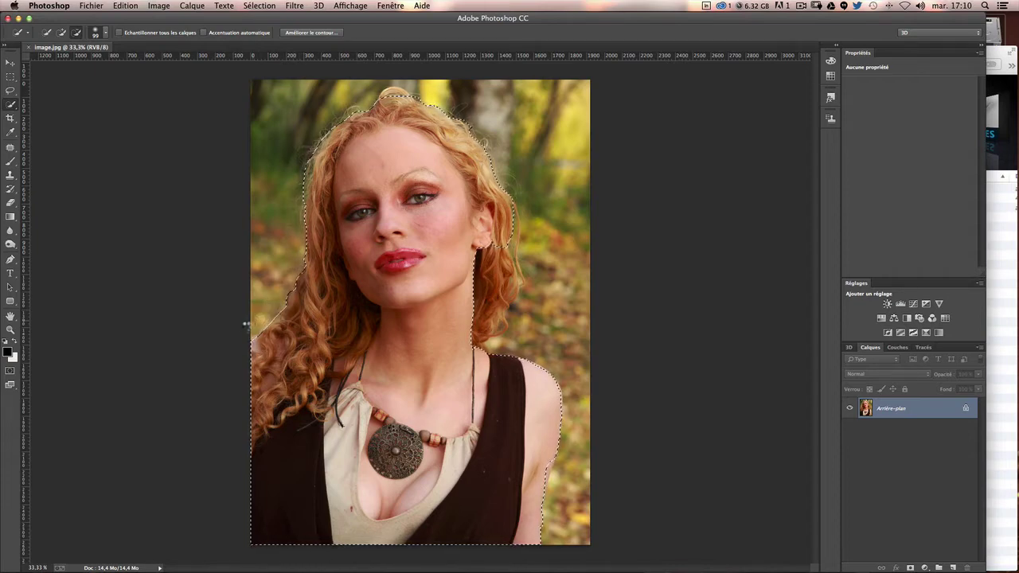
# Step: Refine the selection by adding the figure and Option-subtracting background areas
pyautogui.keyDown('alt'); pyautogui.click(251, 339); pyautogui.keyUp('alt')
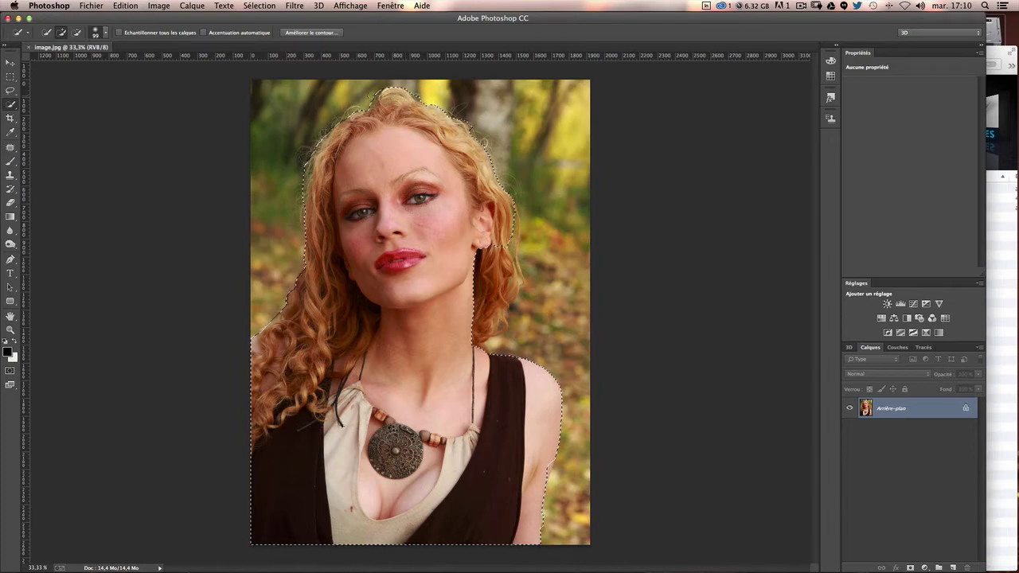
pyautogui.press('alt')
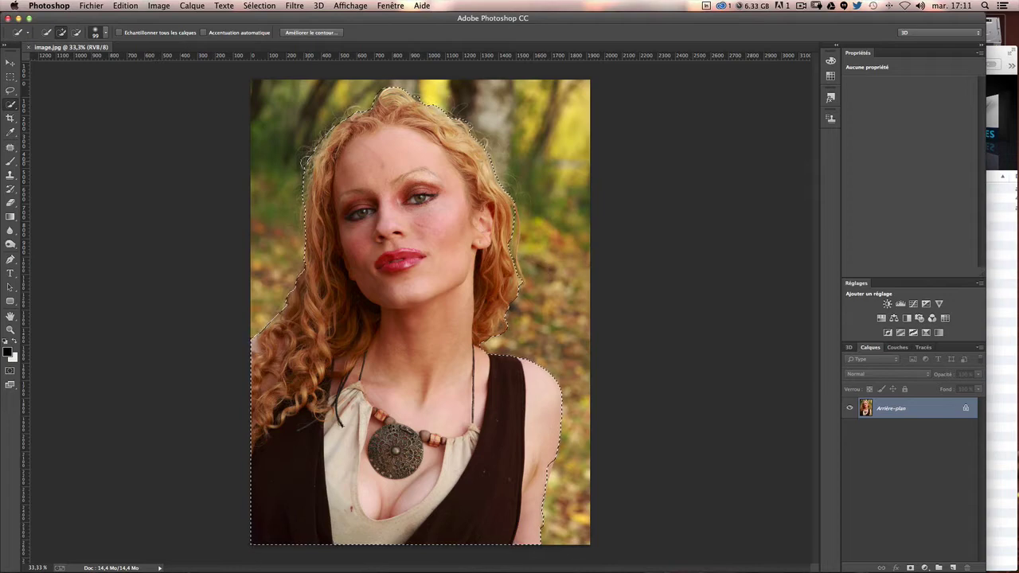
pyautogui.press('alt')
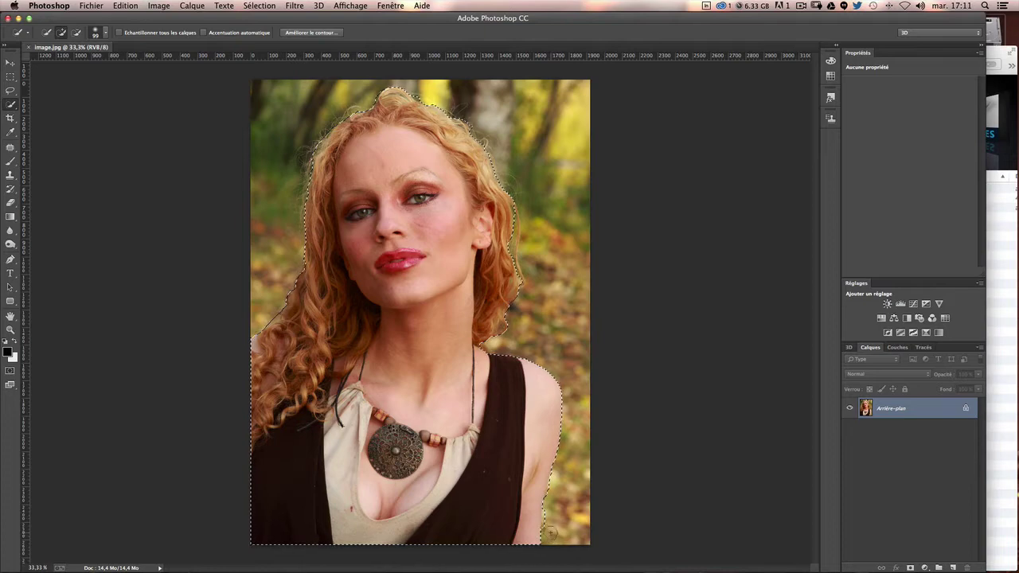
pyautogui.press('alt')
# Step: Try the Rectangular Marquee from the selection tool flyout, then return to Quick Selection
pyautogui.click(12, 106)
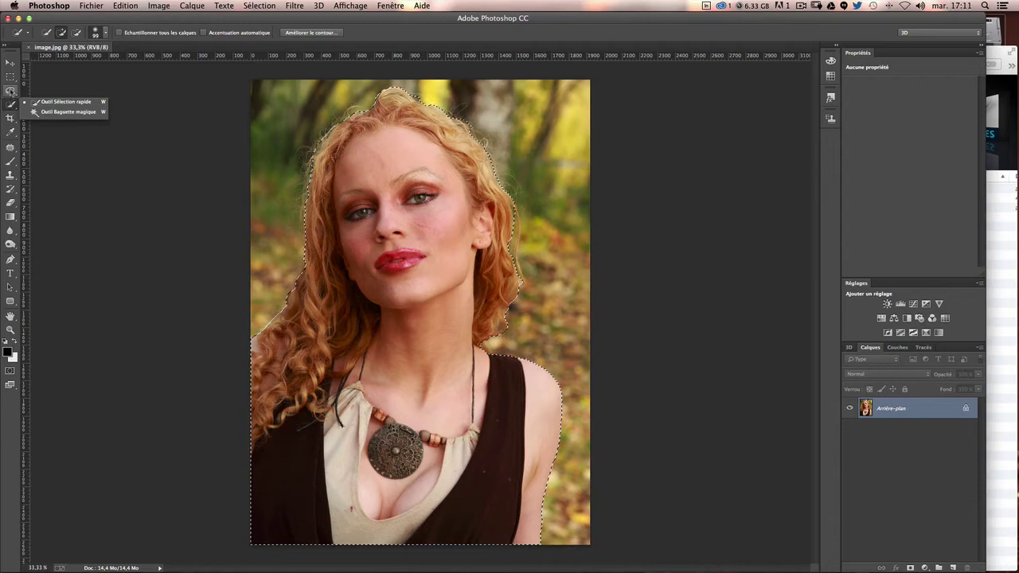
pyautogui.click(11, 78)
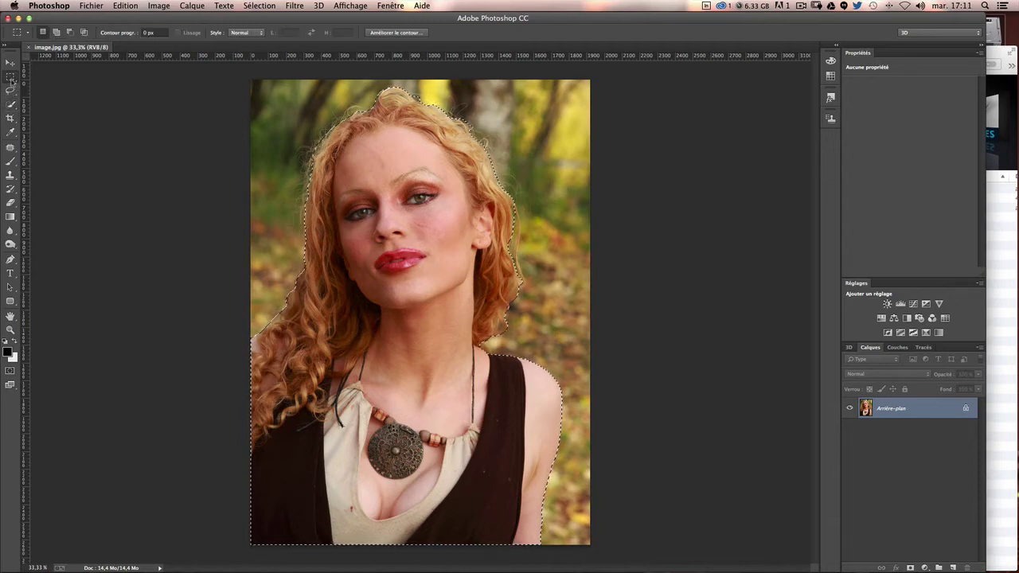
pyautogui.click(11, 80)
pyautogui.click(7, 84)
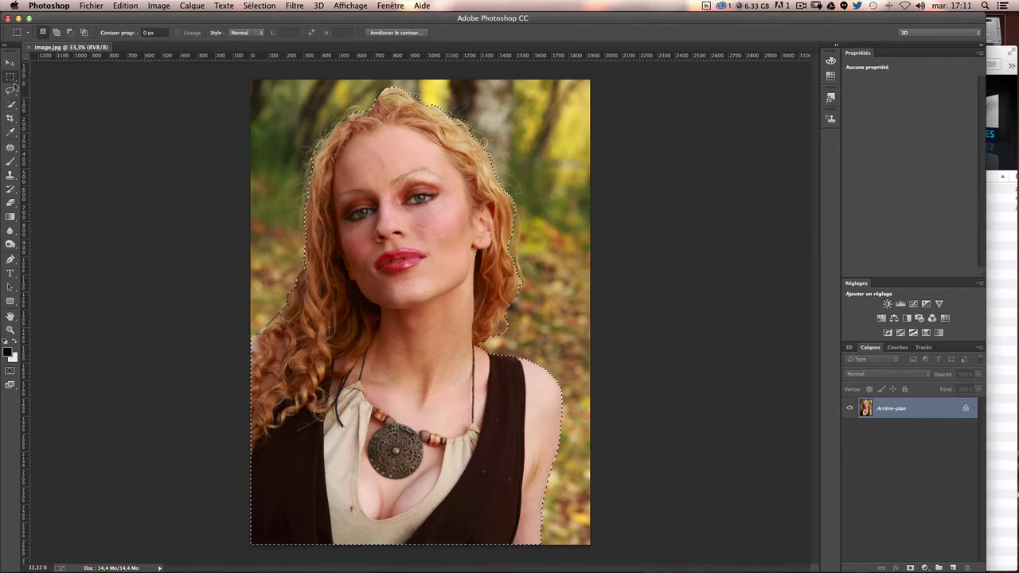
pyautogui.click(12, 107)
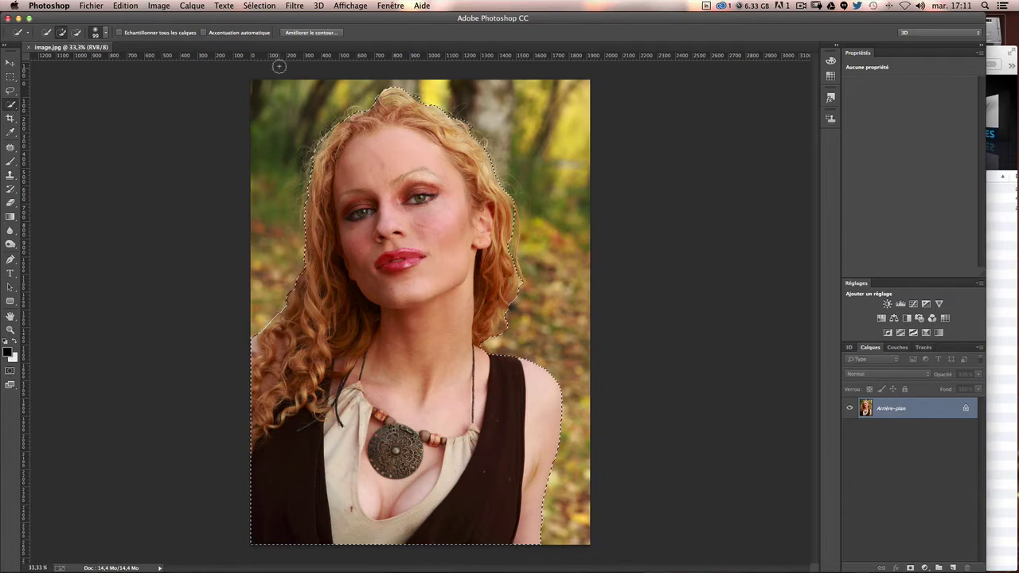
# Step: Open Améliorer le contour for the selection, move the dialog aside and zoom in on the face
pyautogui.click(299, 34)
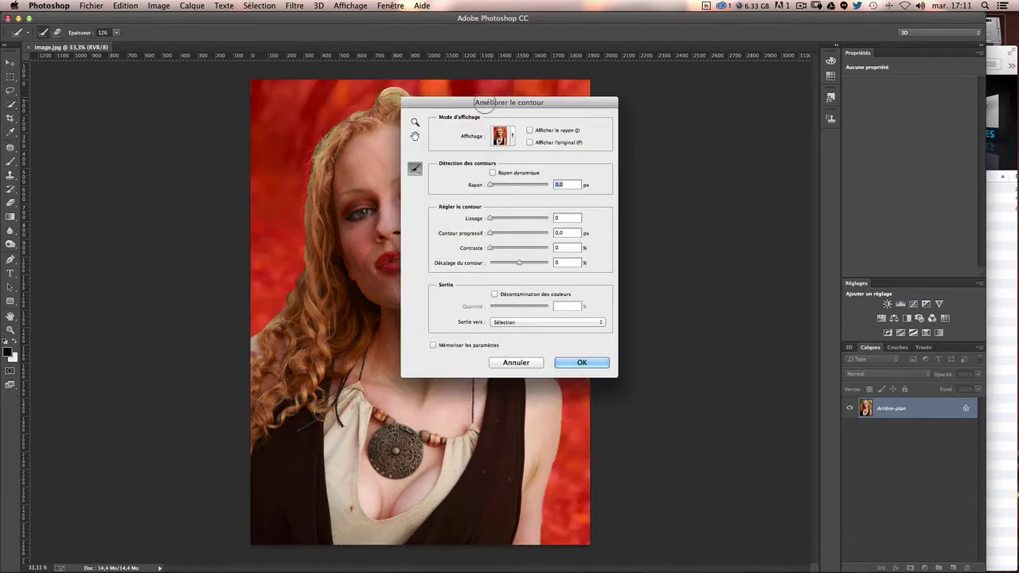
pyautogui.moveTo(490, 104); pyautogui.dragTo(694, 104)
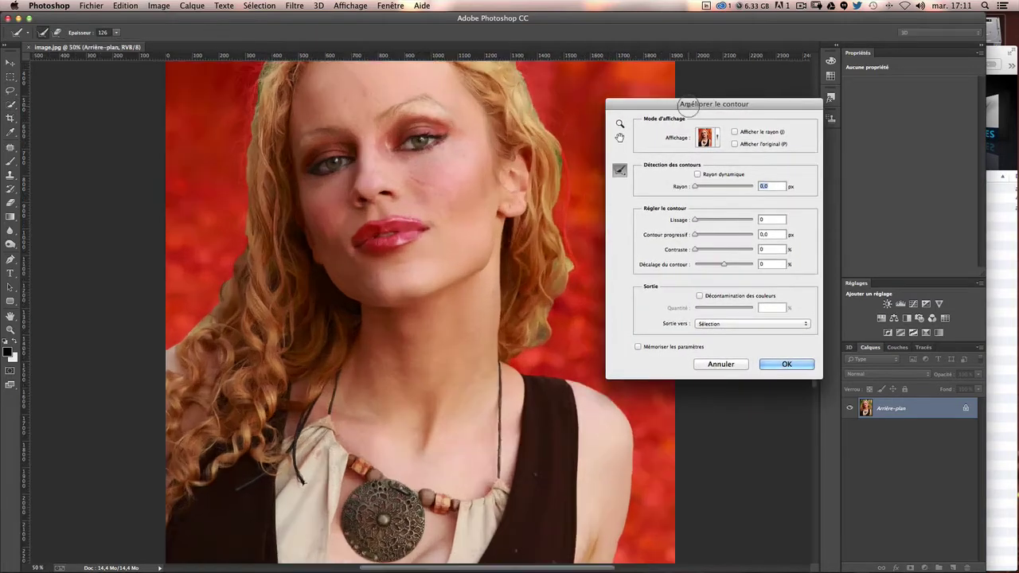
pyautogui.hotkey('ctrl', '+')
pyautogui.hotkey('ctrl', '+')
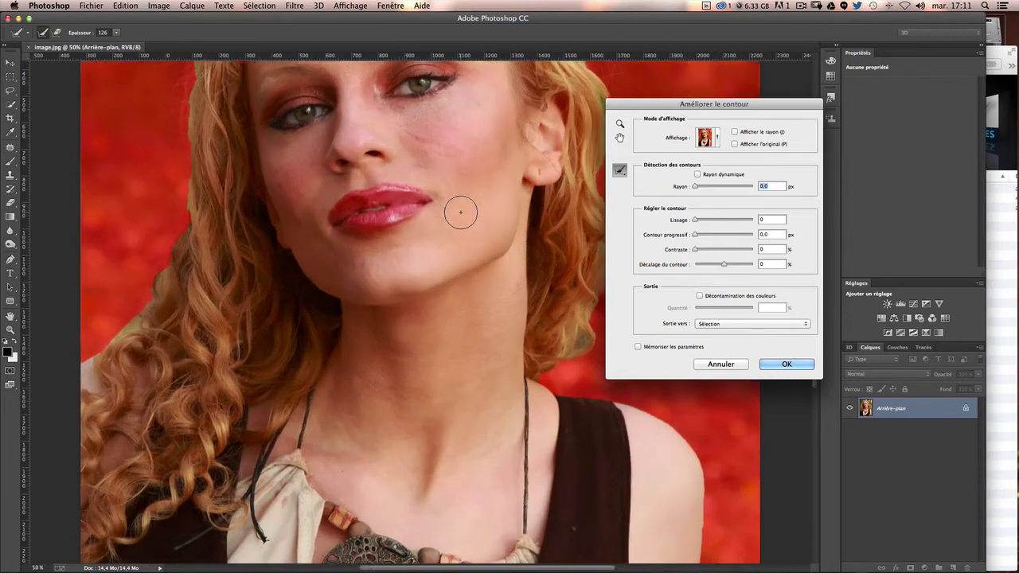
pyautogui.scroll(3, 437, 225)
pyautogui.scroll(5, 438, 228)
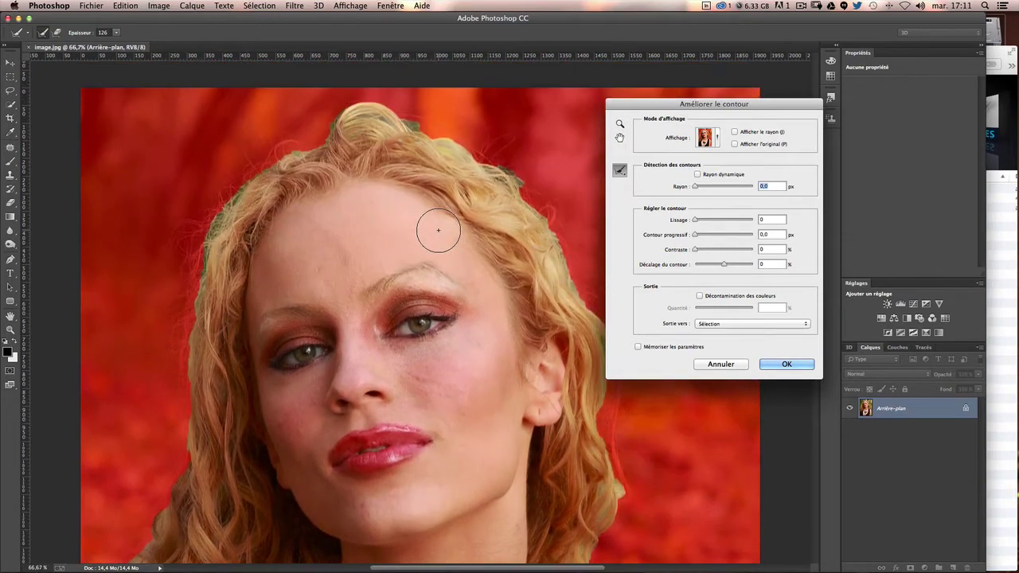
pyautogui.scroll(-1, 438, 231)
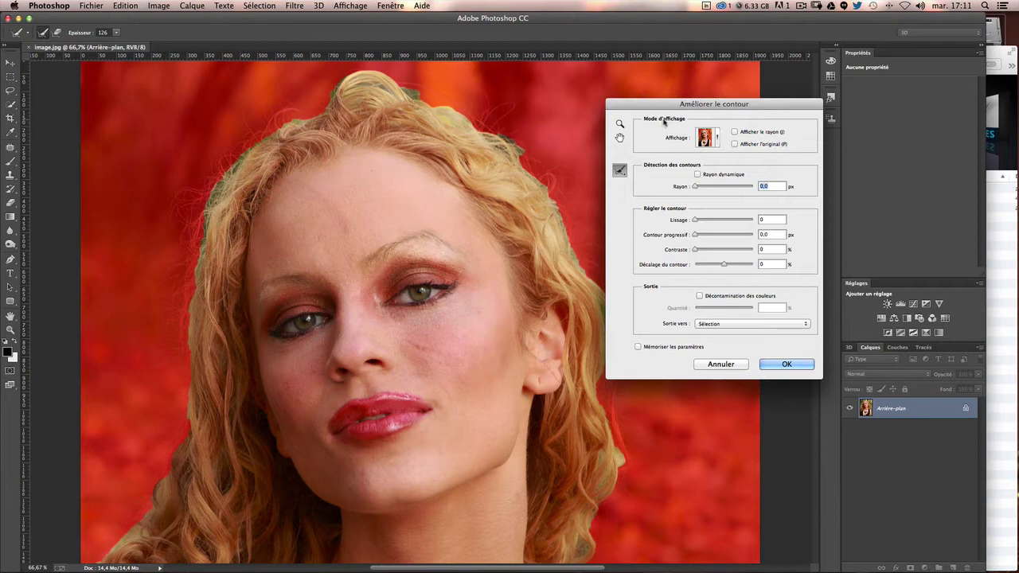
pyautogui.scroll(-2, 487, 182)
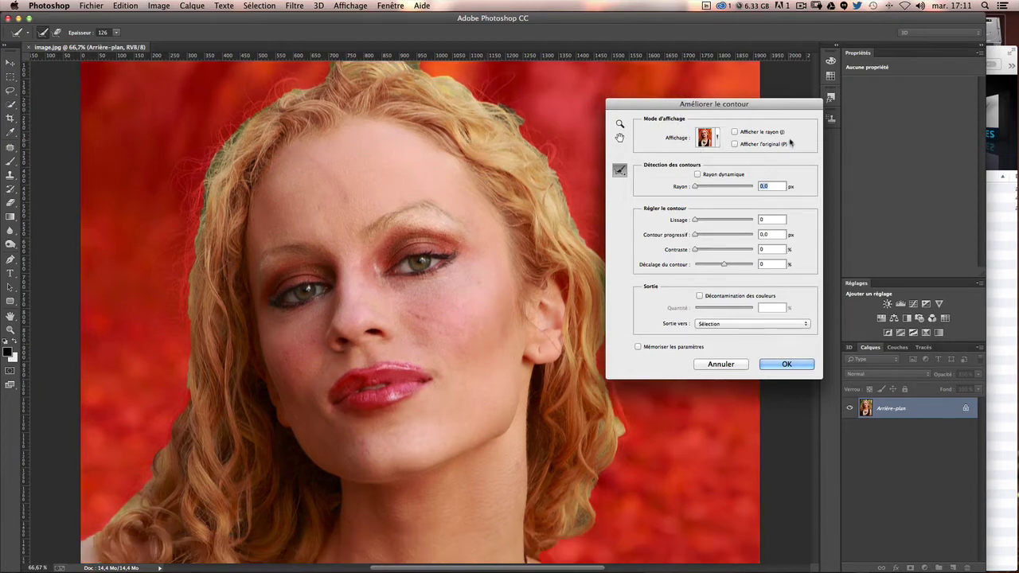
# Step: Cycle the view modes with F and settle on the red Incrustation overlay preview
pyautogui.click(713, 138)
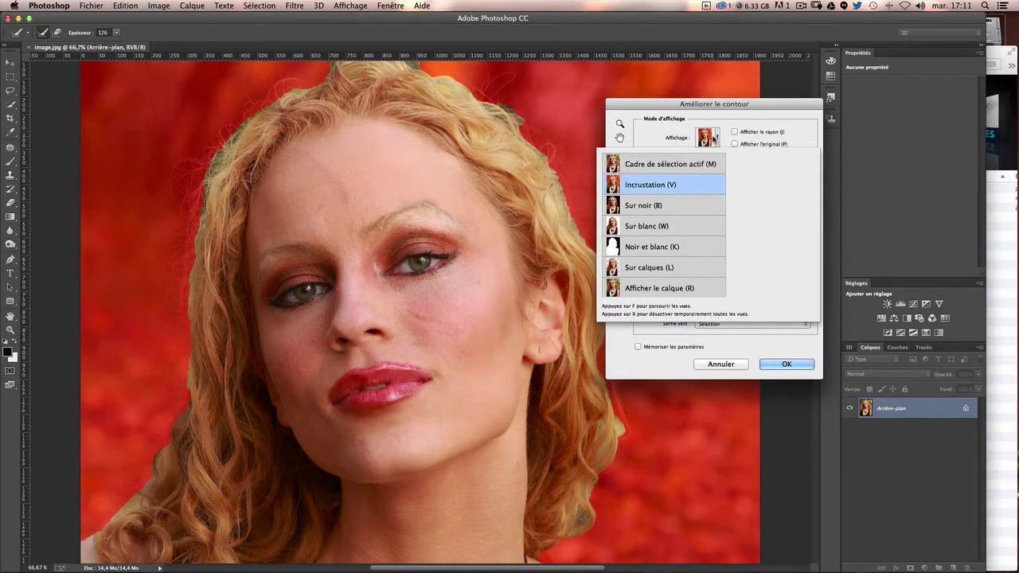
pyautogui.press('f')
pyautogui.press('f')
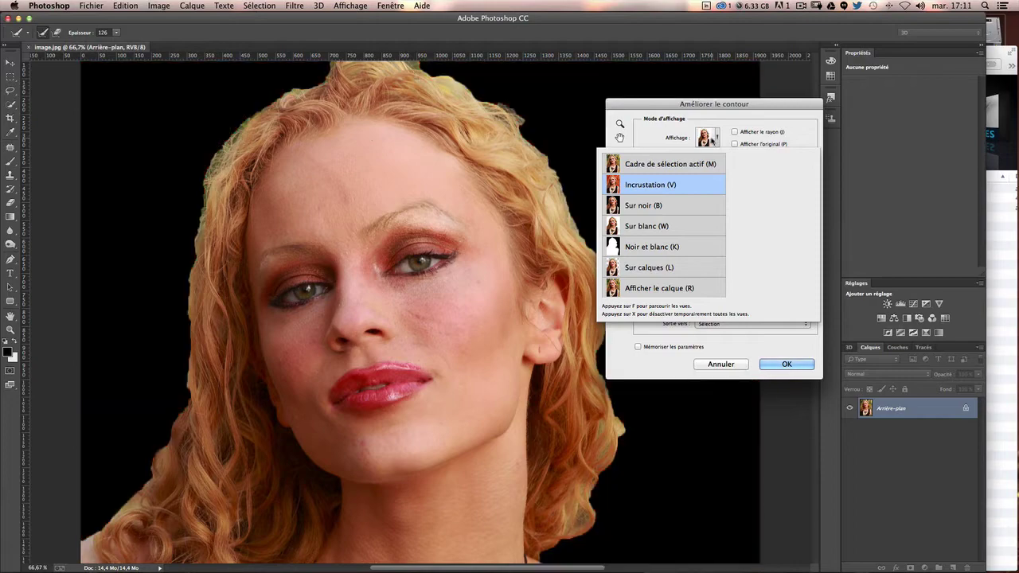
pyautogui.press('f')
pyautogui.press('f')
pyautogui.press('f')
pyautogui.press('f')
pyautogui.press('f')
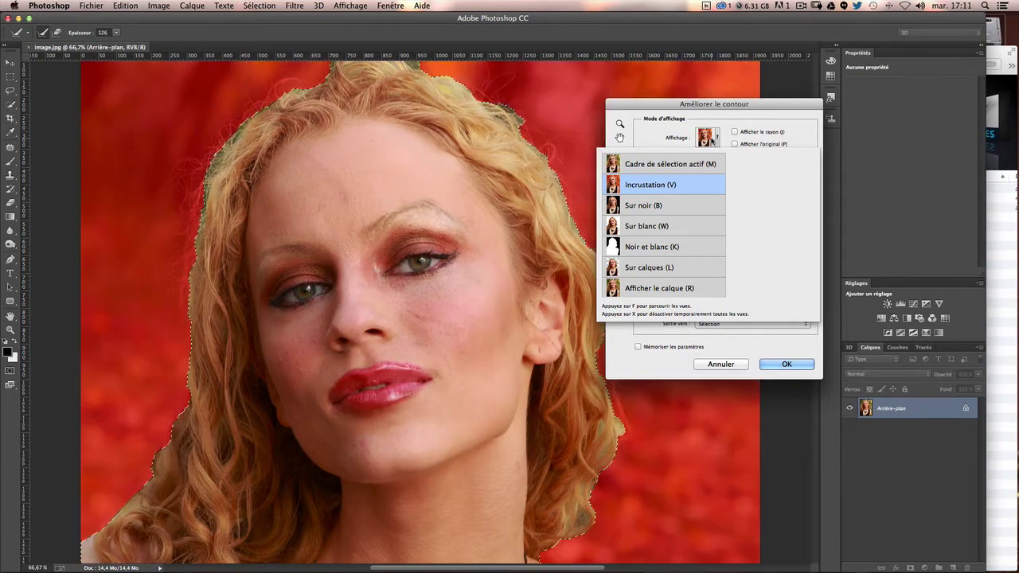
pyautogui.press('f')
pyautogui.press('f')
pyautogui.press('f')
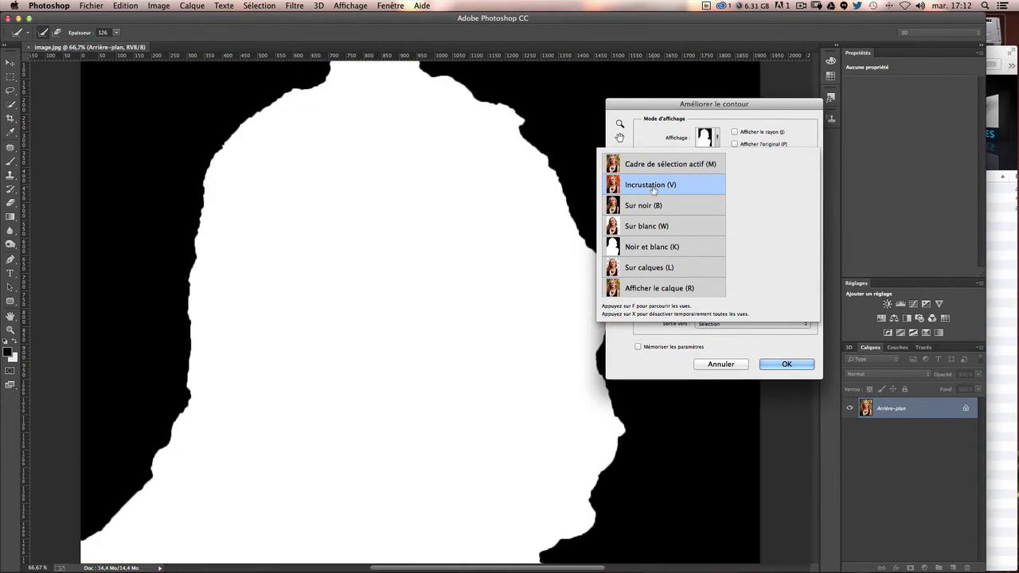
pyautogui.press('f')
pyautogui.press('f')
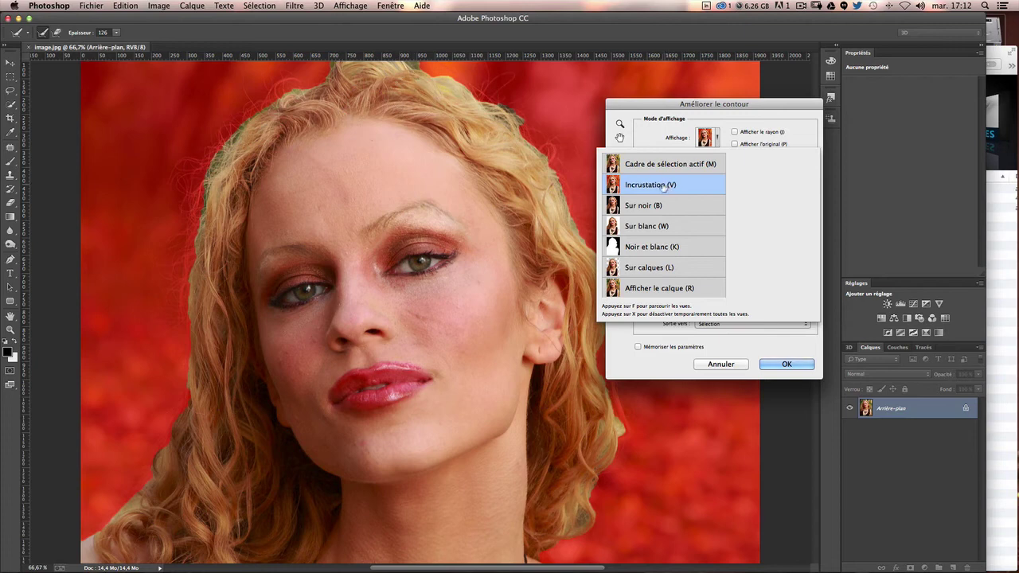
pyautogui.click(766, 118)
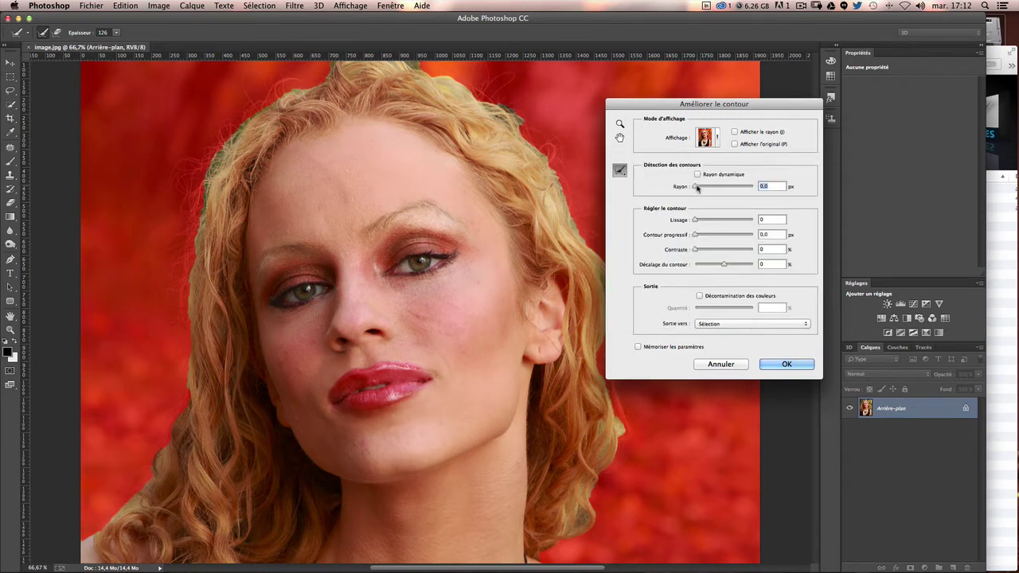
# Step: Raise the Rayon edge-detection radius toward about 8.8 px, then untick Afficher le rayon
pyautogui.moveTo(698, 188); pyautogui.dragTo(701, 189)
pyautogui.moveTo(712, 187); pyautogui.dragTo(716, 188)
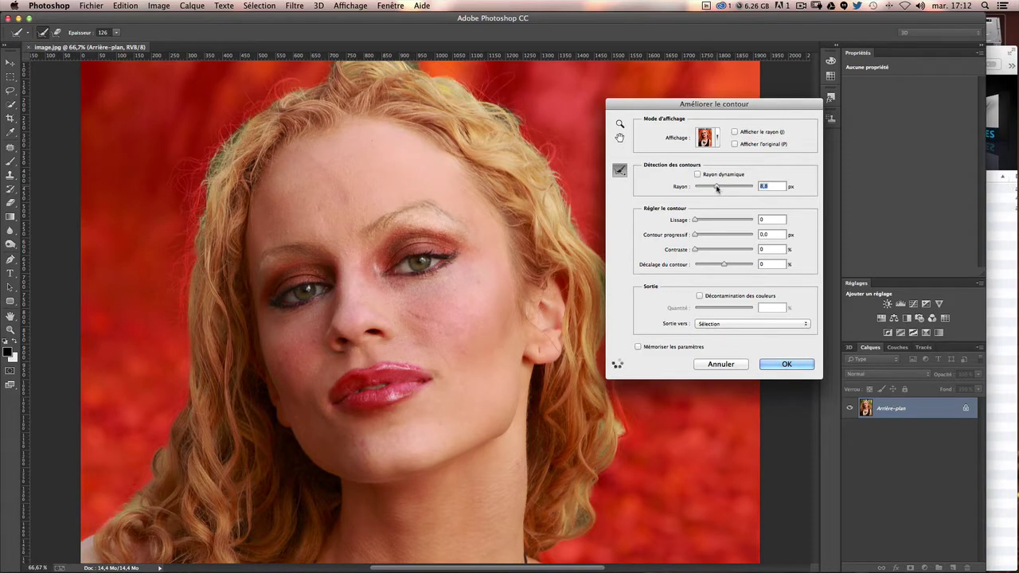
pyautogui.scroll(-1, 525, 251)
pyautogui.scroll(-5, 526, 251)
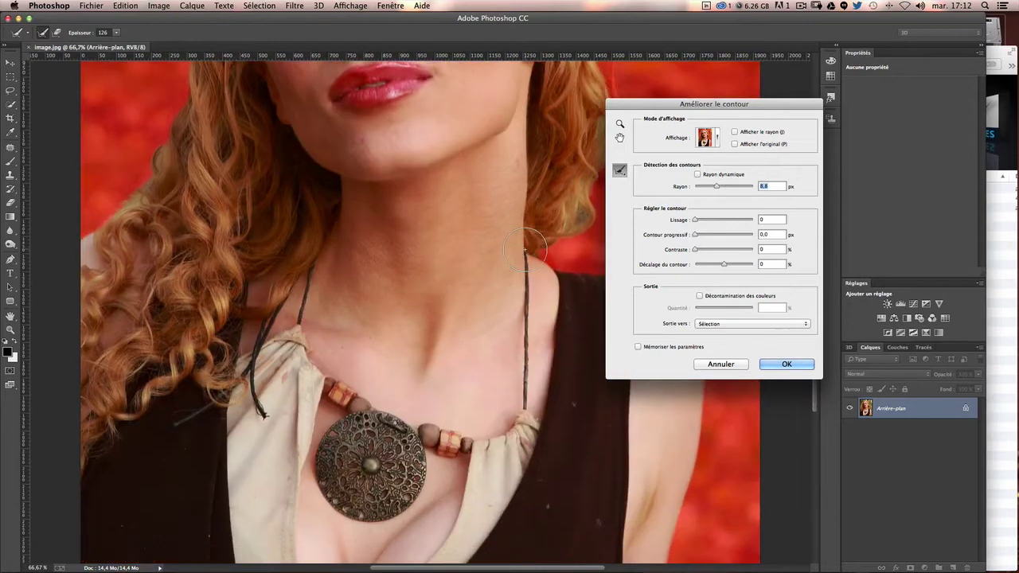
pyautogui.scroll(3, 526, 251)
pyautogui.scroll(3, 525, 251)
pyautogui.scroll(2, 526, 251)
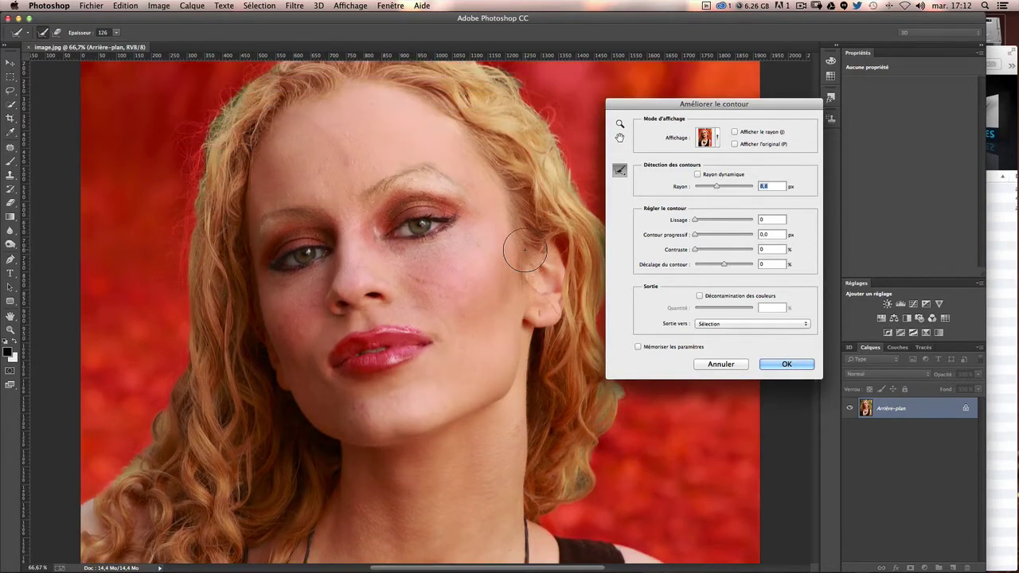
pyautogui.scroll(3, 526, 251)
pyautogui.scroll(-2, 526, 250)
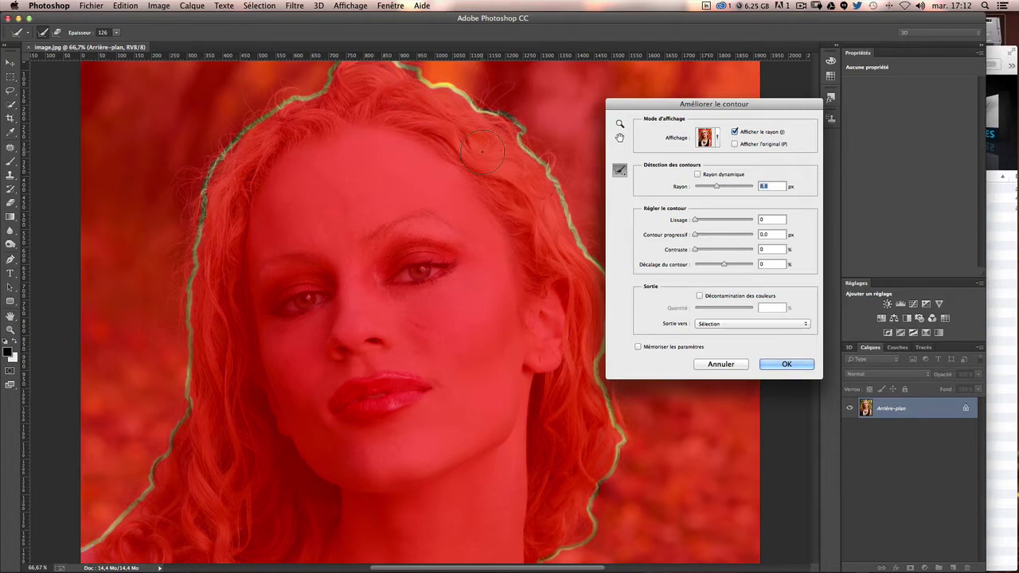
pyautogui.scroll(-5, 482, 149)
pyautogui.scroll(5, 549, 302)
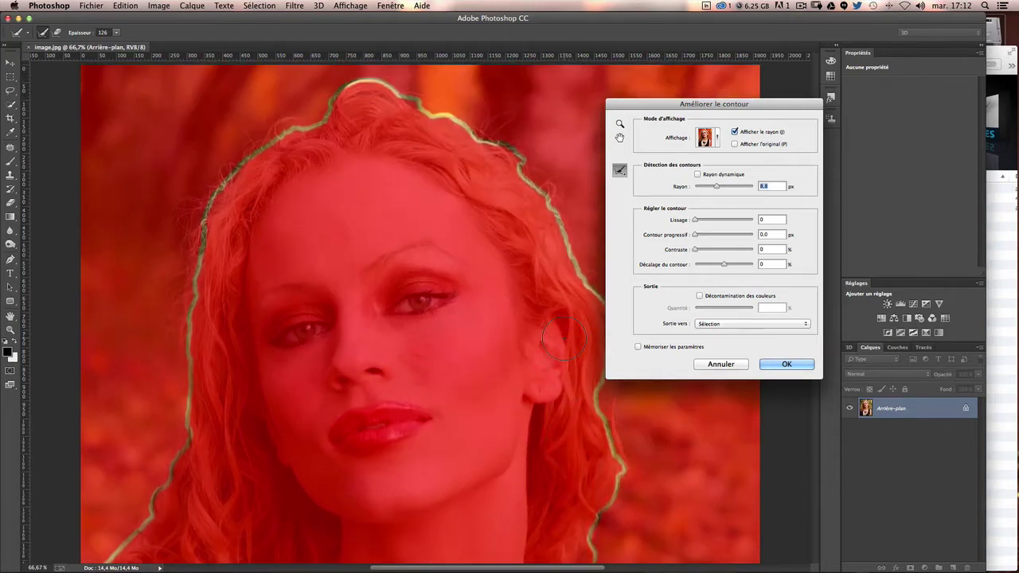
pyautogui.click(735, 132)
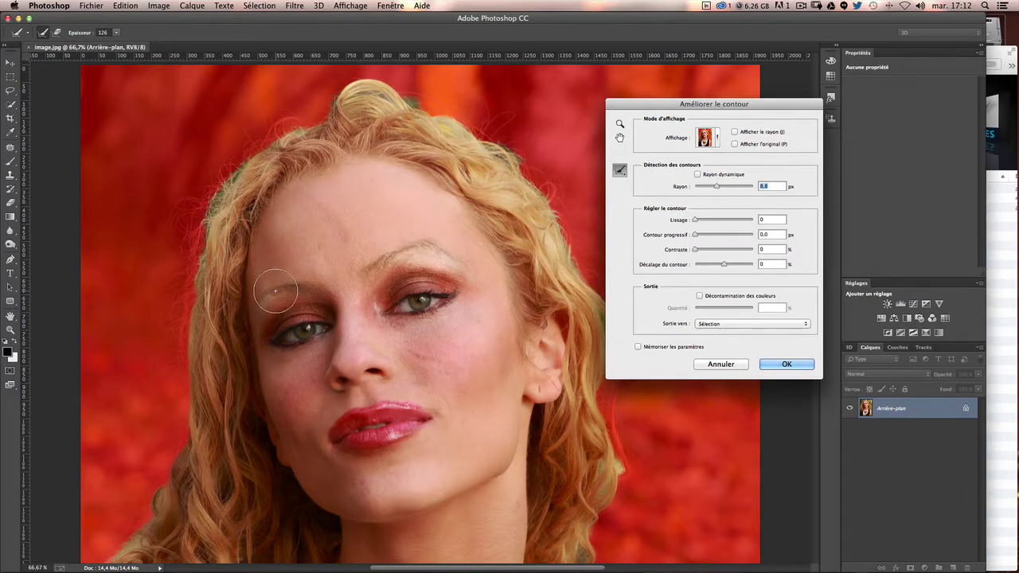
pyautogui.scroll(-3, 277, 291)
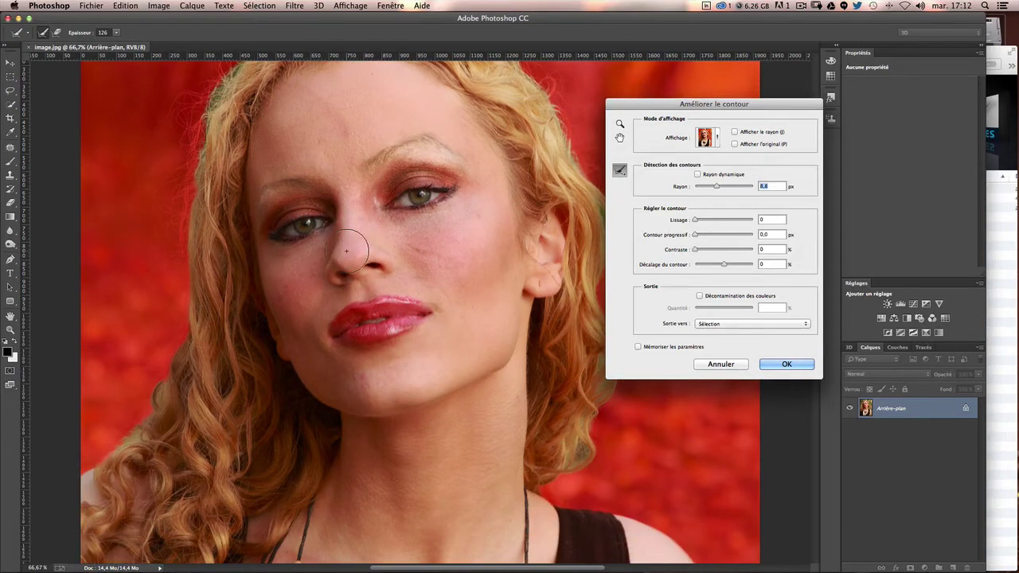
# Step: Set the Refine Radius brush to about 71 px and paint along the left and upper hair edge
pyautogui.moveTo(346, 251); pyautogui.dragTo(338, 254)
pyautogui.scroll(-1, 255, 311)
pyautogui.moveTo(254, 296); pyautogui.dragTo(320, 317)
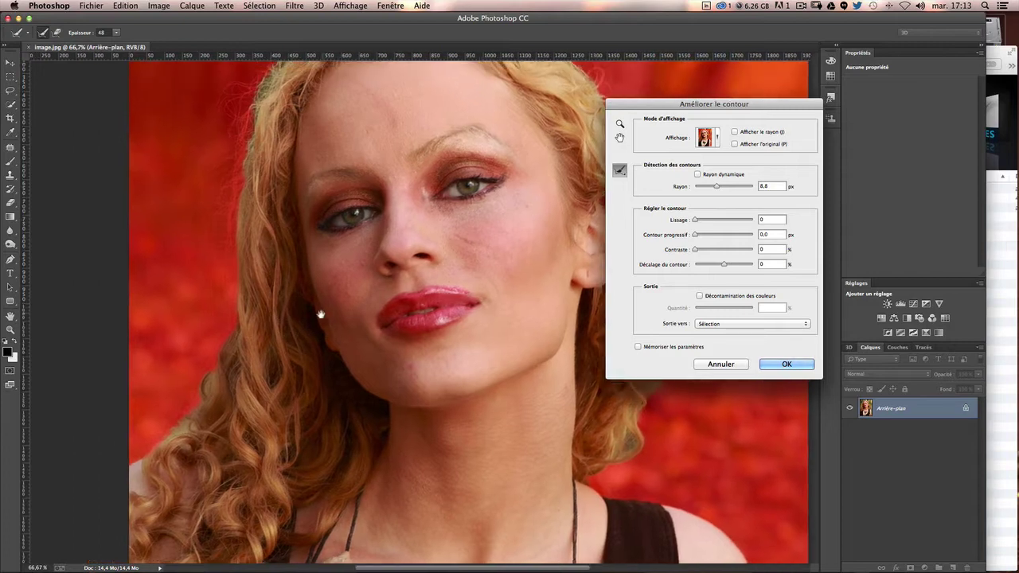
pyautogui.moveTo(141, 471)
pyautogui.mouseDown()
pyautogui.moveTo(195, 422)
pyautogui.moveTo(237, 339)
pyautogui.moveTo(229, 254)
pyautogui.moveTo(212, 281)
pyautogui.mouseUp()
pyautogui.moveTo(239, 243)
pyautogui.mouseDown()
pyautogui.moveTo(213, 219)
pyautogui.moveTo(232, 177)
pyautogui.moveTo(239, 213)
pyautogui.moveTo(222, 214)
pyautogui.mouseUp()
pyautogui.moveTo(247, 169); pyautogui.dragTo(227, 116)
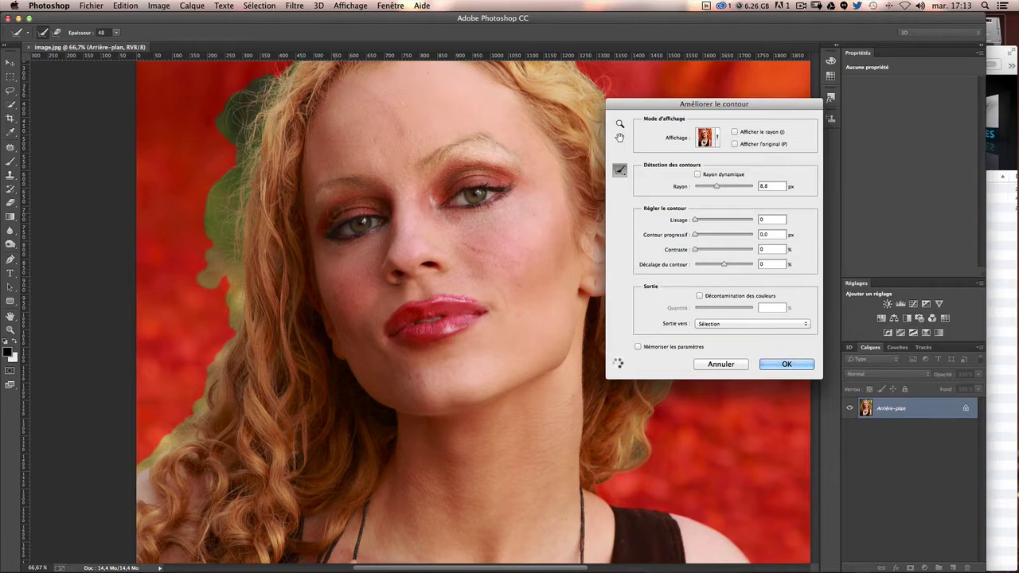
pyautogui.scroll(3, 295, 143)
pyautogui.scroll(2, 303, 164)
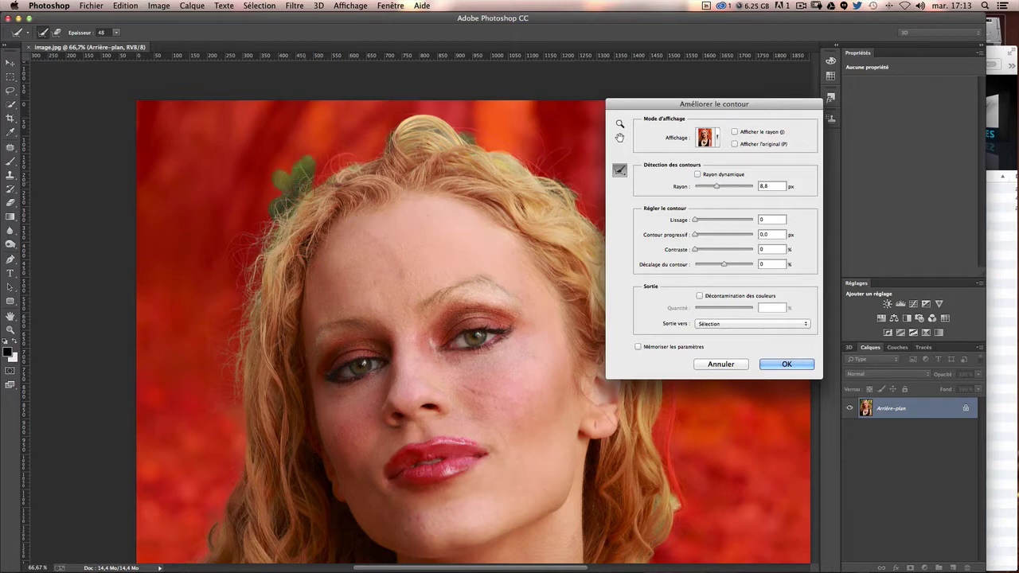
pyautogui.moveTo(333, 163); pyautogui.dragTo(434, 121)
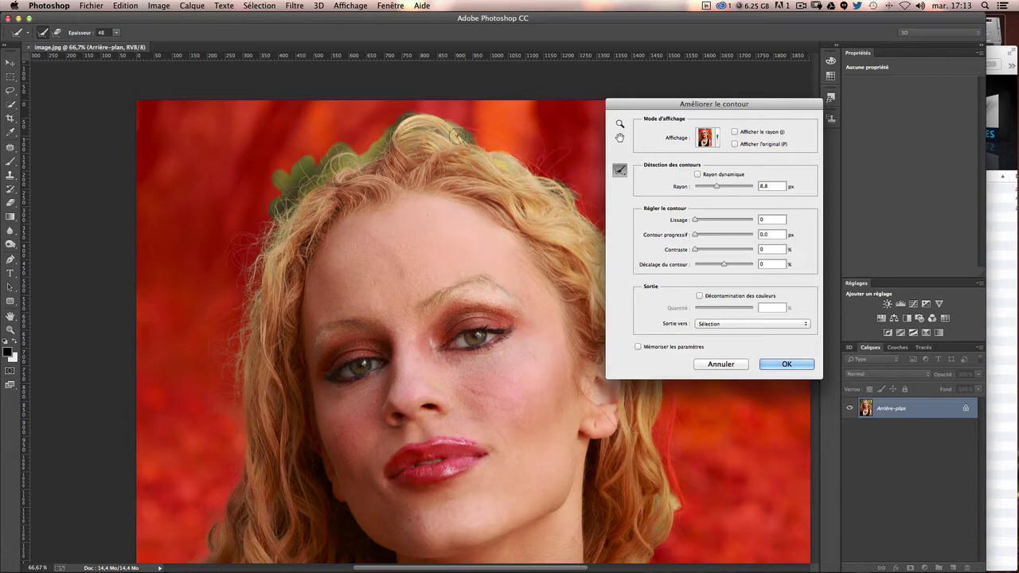
pyautogui.moveTo(433, 121); pyautogui.dragTo(524, 165)
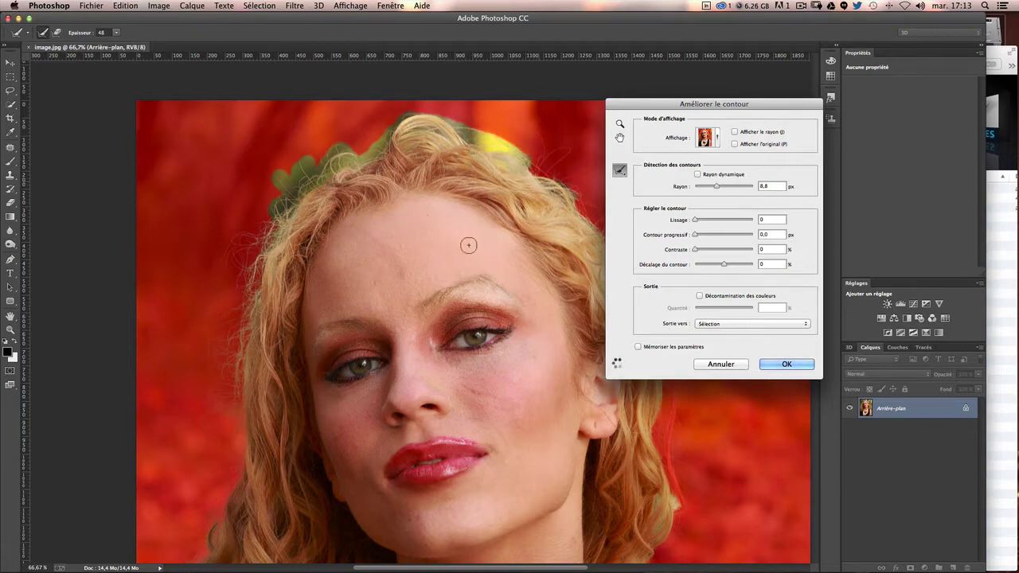
# Step: Paint along the top and right side of the hair, toggling Afficher le rayon to check
pyautogui.moveTo(491, 241); pyautogui.dragTo(340, 223)
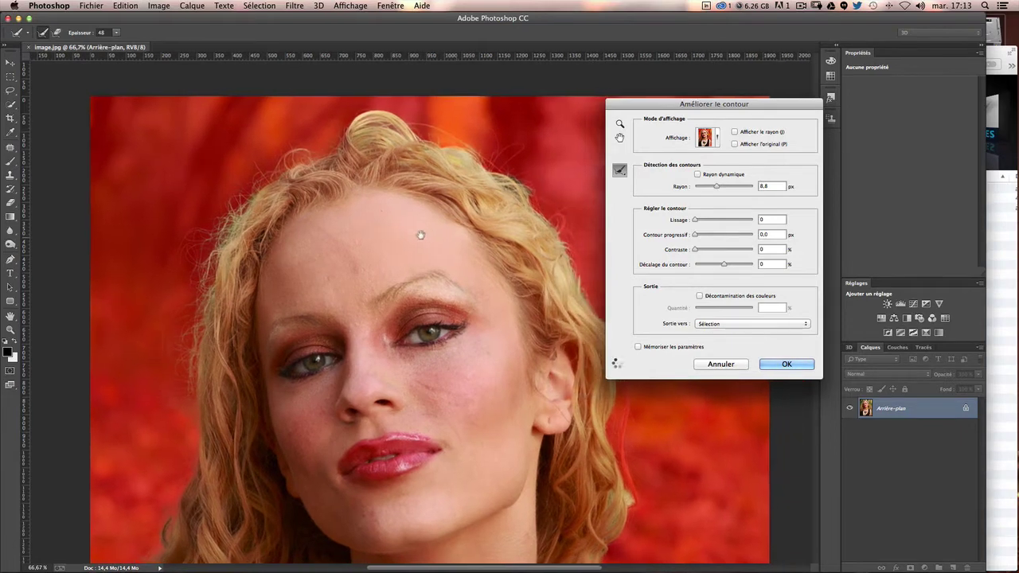
pyautogui.moveTo(317, 119)
pyautogui.mouseDown()
pyautogui.moveTo(370, 129)
pyautogui.moveTo(363, 157)
pyautogui.moveTo(455, 215)
pyautogui.moveTo(468, 285)
pyautogui.moveTo(499, 271)
pyautogui.mouseUp()
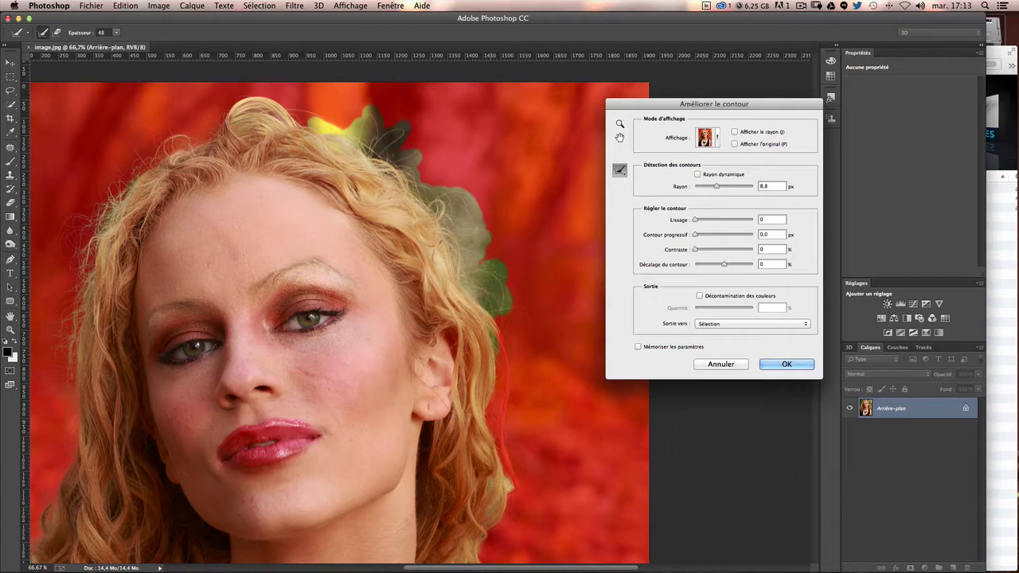
pyautogui.moveTo(487, 325)
pyautogui.mouseDown()
pyautogui.moveTo(509, 488)
pyautogui.moveTo(500, 503)
pyautogui.moveTo(513, 502)
pyautogui.moveTo(523, 465)
pyautogui.moveTo(509, 354)
pyautogui.moveTo(501, 501)
pyautogui.moveTo(484, 554)
pyautogui.mouseUp()
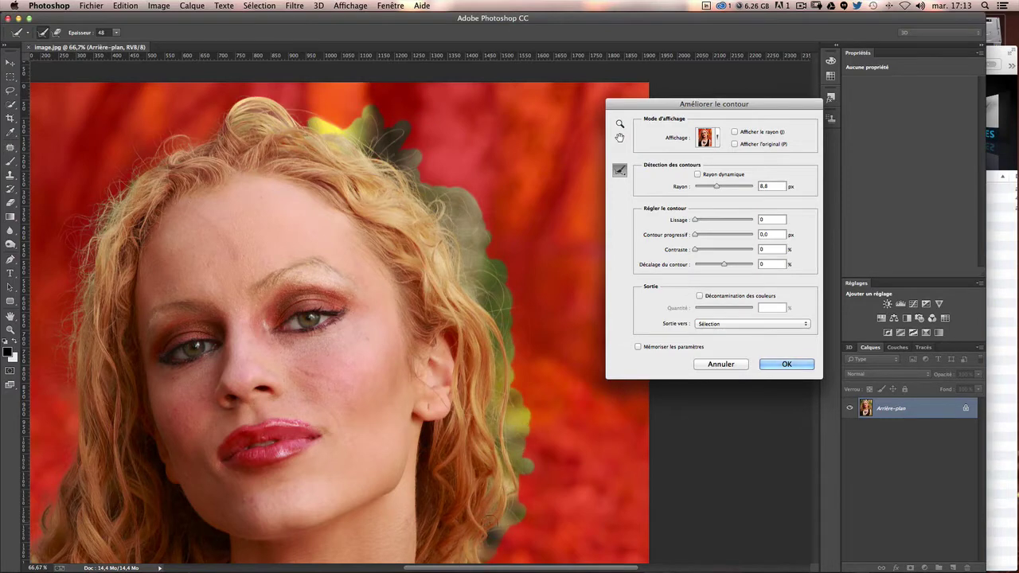
pyautogui.scroll(-5, 474, 430)
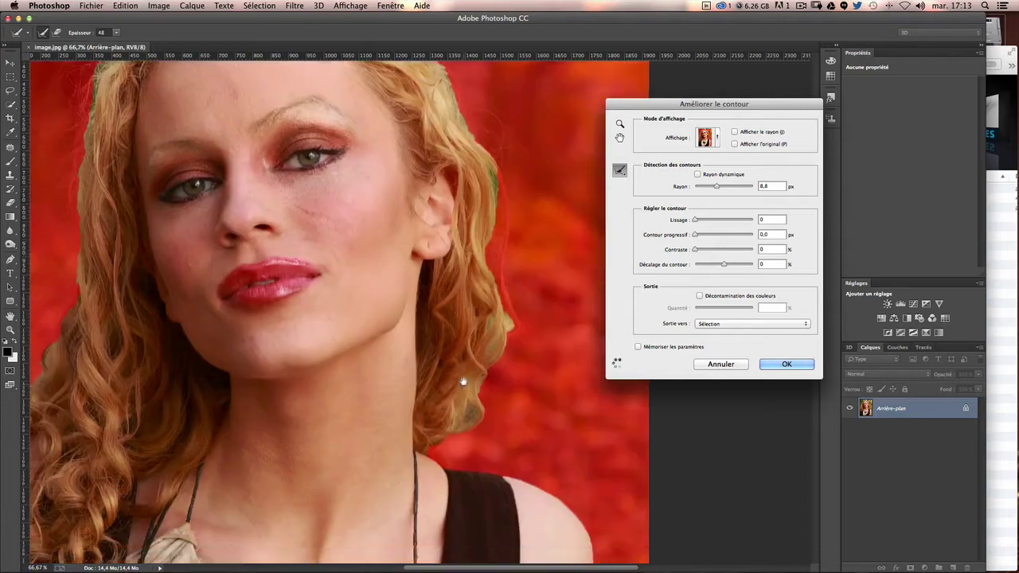
pyautogui.scroll(-5, 463, 370)
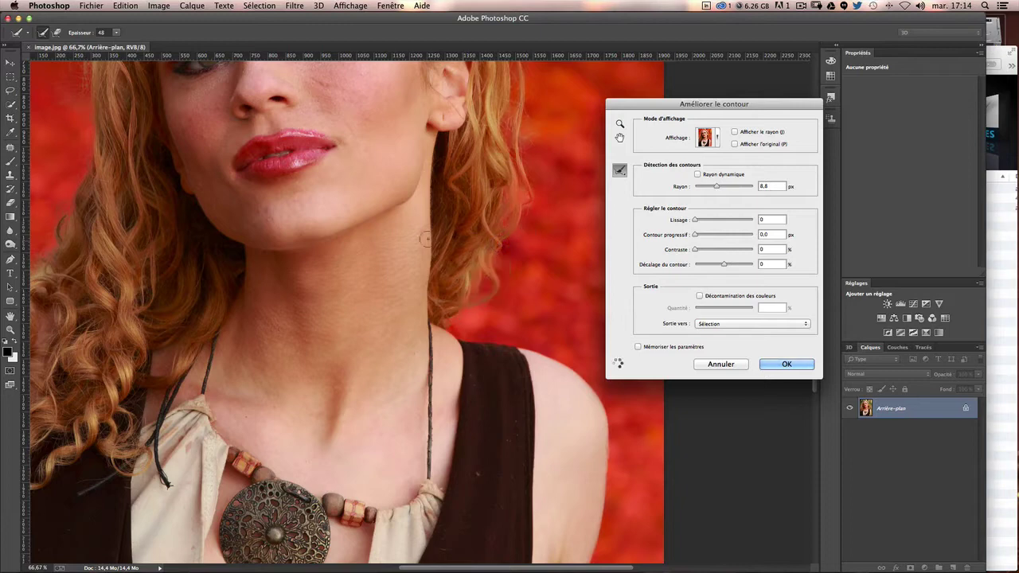
pyautogui.moveTo(363, 242)
pyautogui.mouseDown()
pyautogui.moveTo(481, 297)
pyautogui.moveTo(467, 358)
pyautogui.mouseUp()
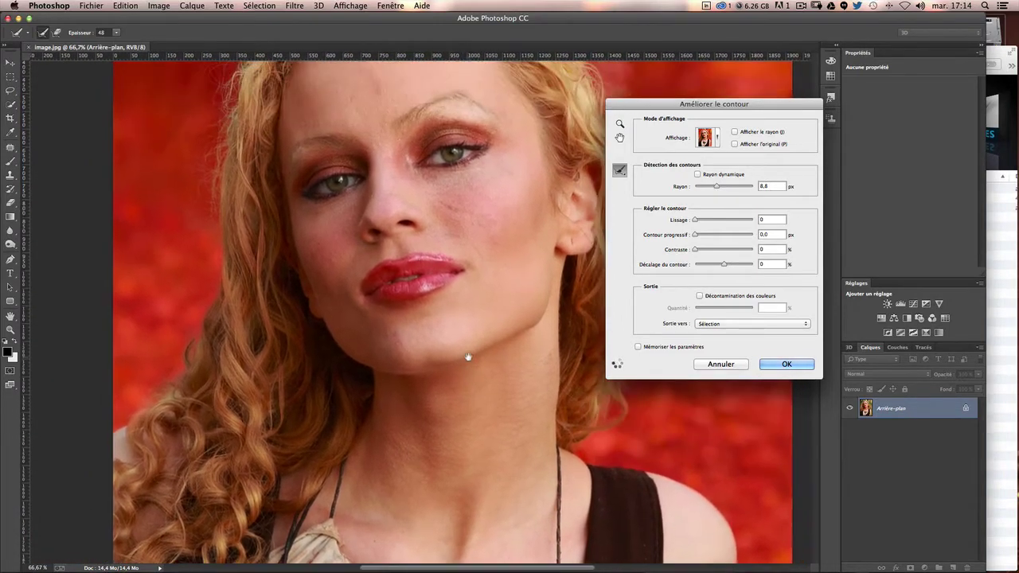
pyautogui.moveTo(371, 223); pyautogui.dragTo(373, 272)
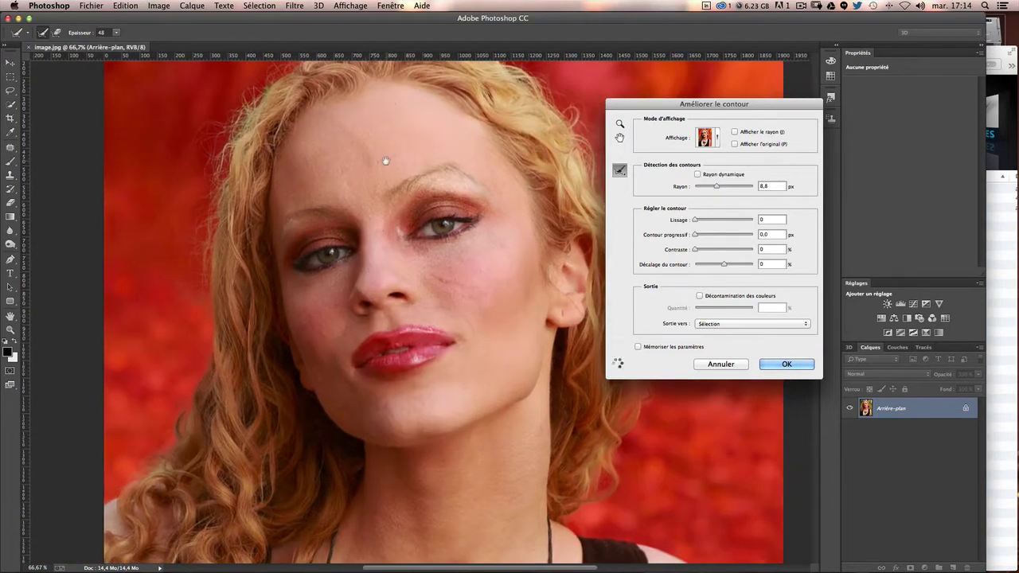
pyautogui.moveTo(398, 159); pyautogui.dragTo(371, 214)
pyautogui.click(734, 132)
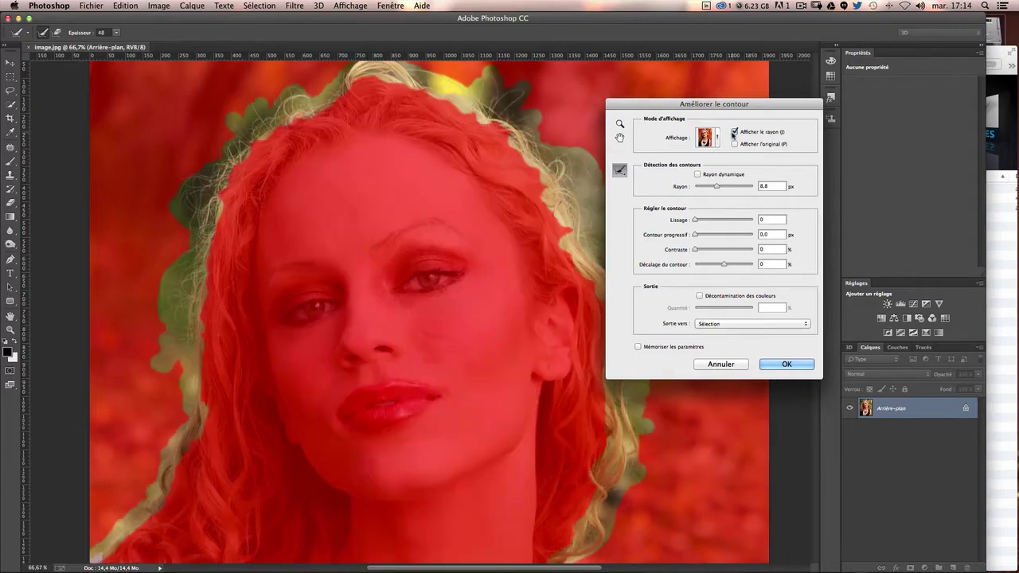
pyautogui.click(734, 132)
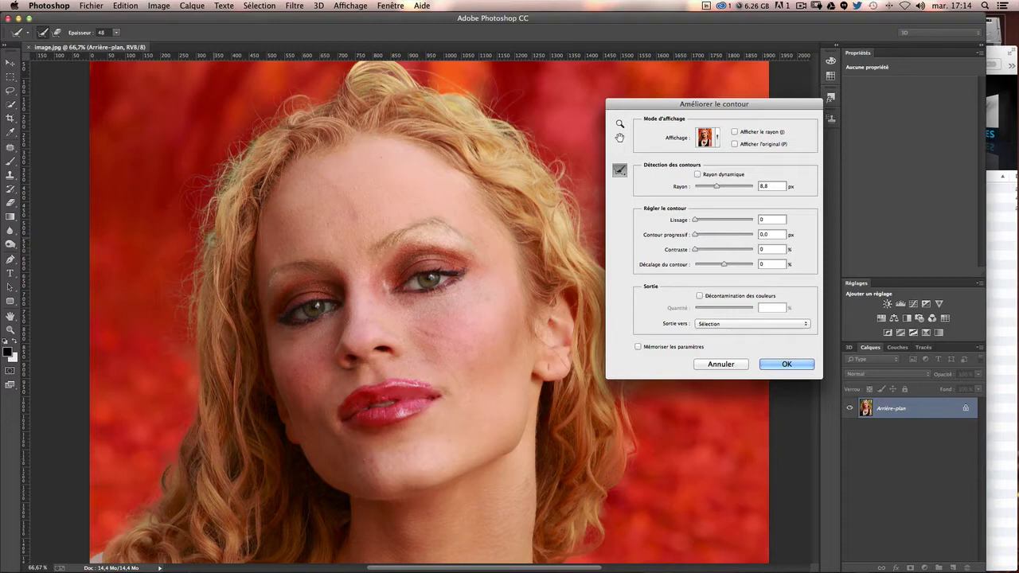
pyautogui.moveTo(259, 147); pyautogui.dragTo(257, 149)
pyautogui.moveTo(365, 418)
pyautogui.mouseDown()
pyautogui.moveTo(288, 280)
pyautogui.moveTo(365, 430)
pyautogui.mouseUp()
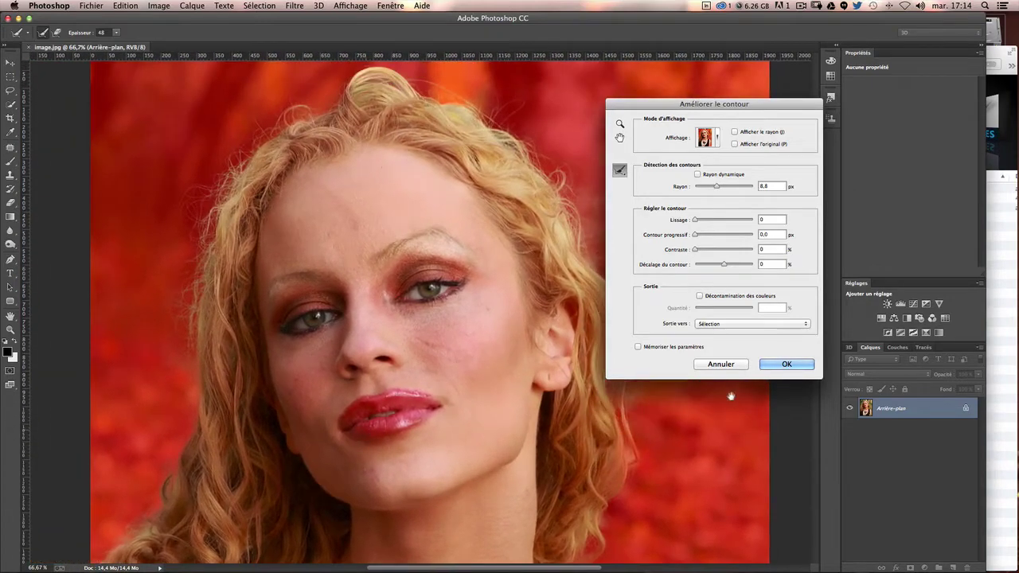
# Step: Output the refinement as Nouveau calque avec masque de fusion and zoom out to view the cutout
pyautogui.click(715, 324)
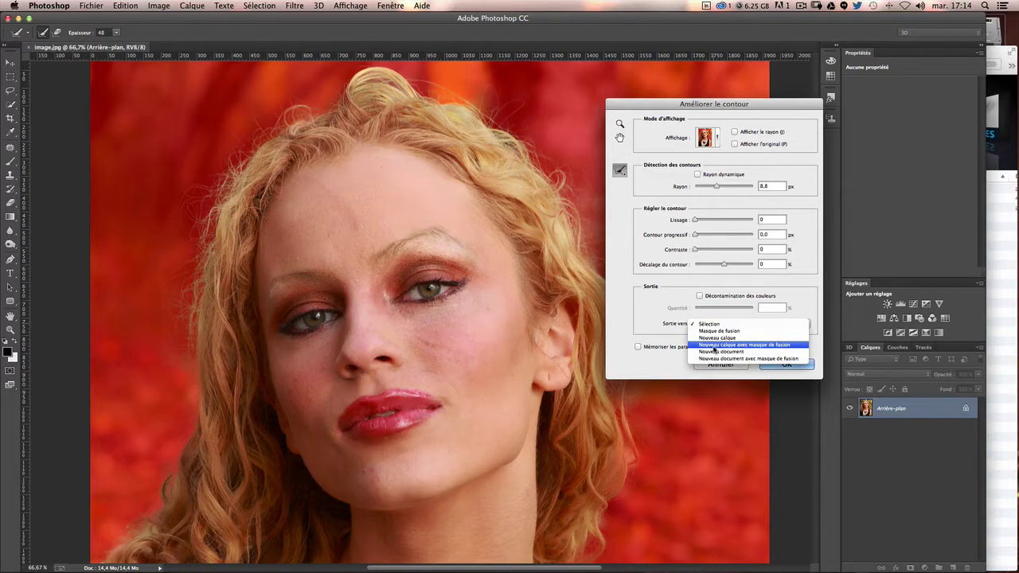
pyautogui.click(770, 348)
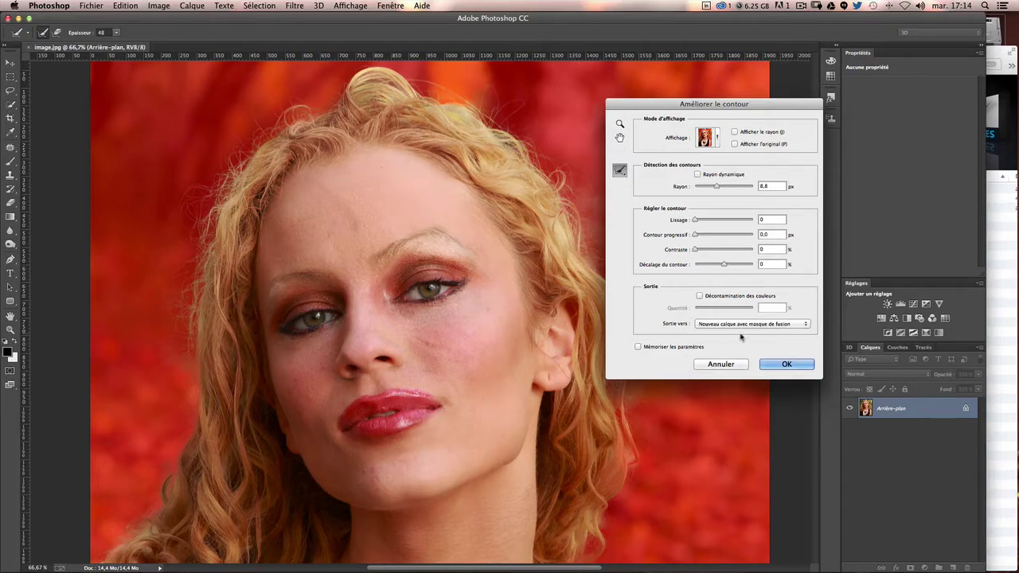
pyautogui.click(780, 366)
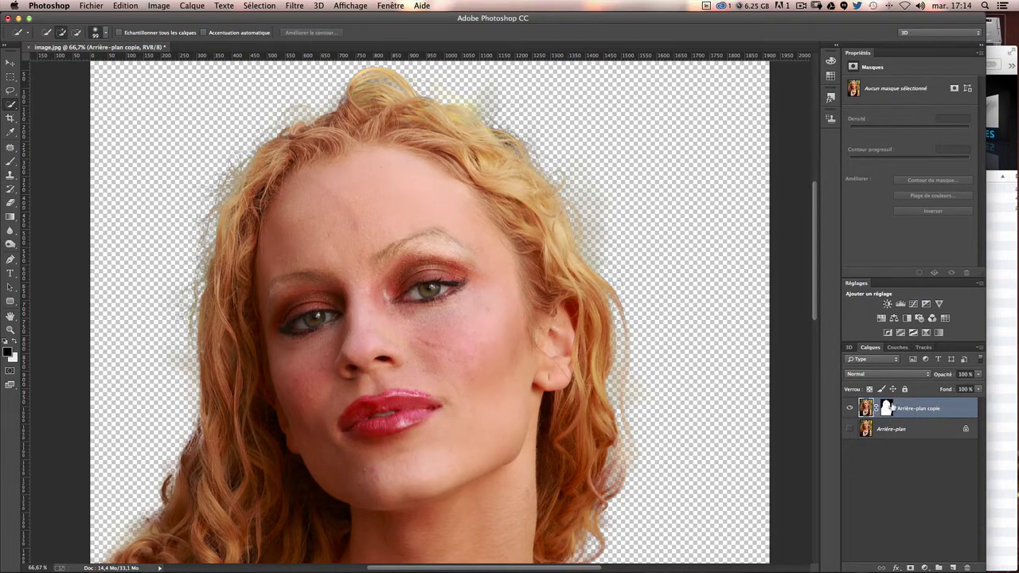
pyautogui.press('super+minus')
pyautogui.press('super+minus')
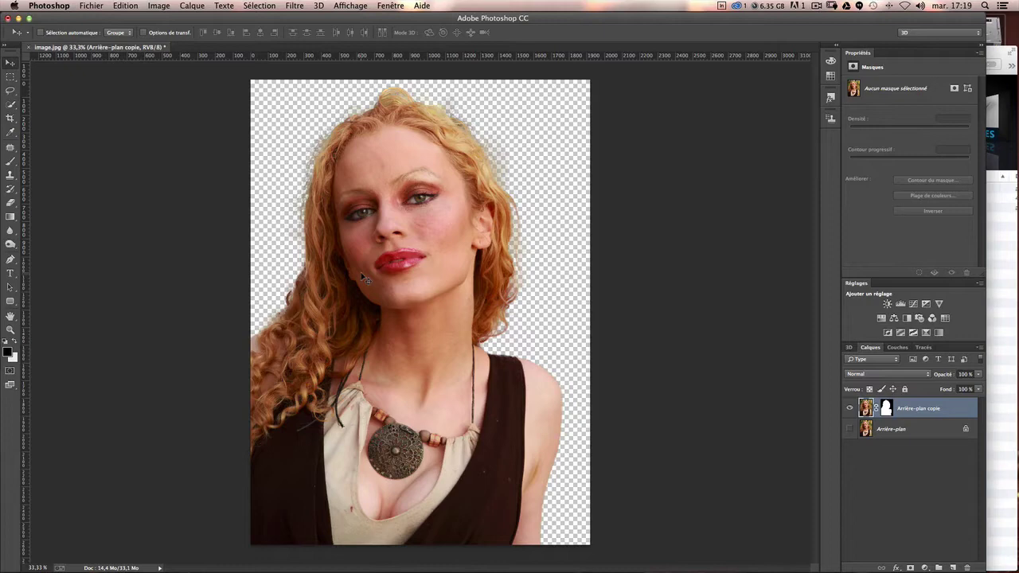
# Step: Add an empty layer named bg below Arrière-plan copie and make white the foreground colour
pyautogui.hotkey('ctrl', 'shift', 'n')
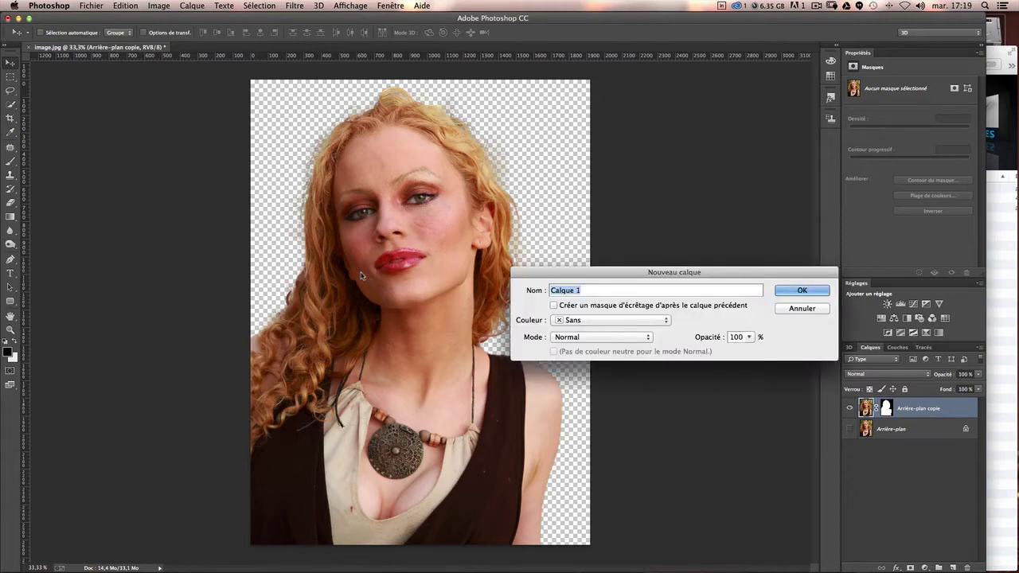
pyautogui.press('Escape')
pyautogui.click(981, 348)
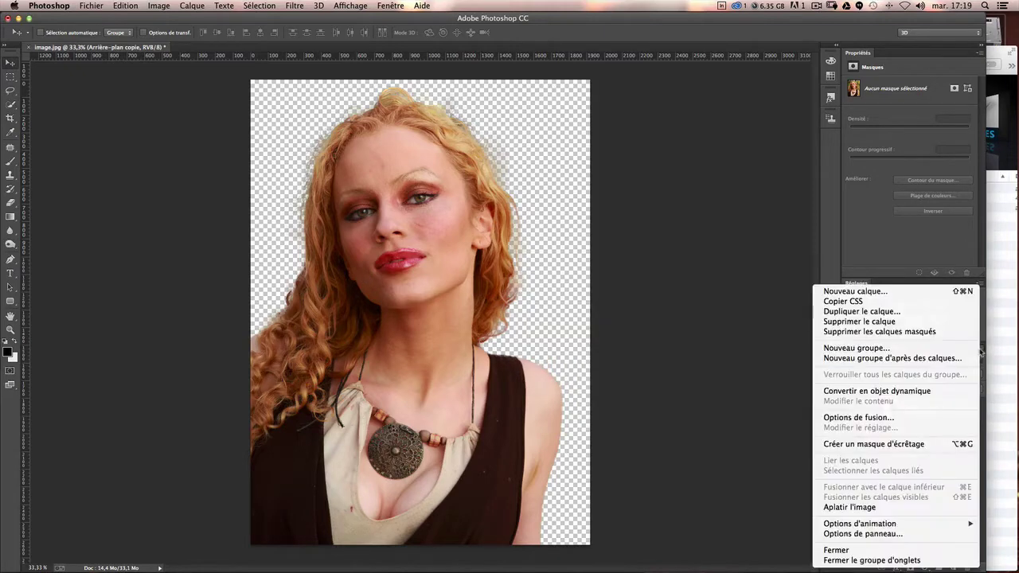
pyautogui.click(961, 292)
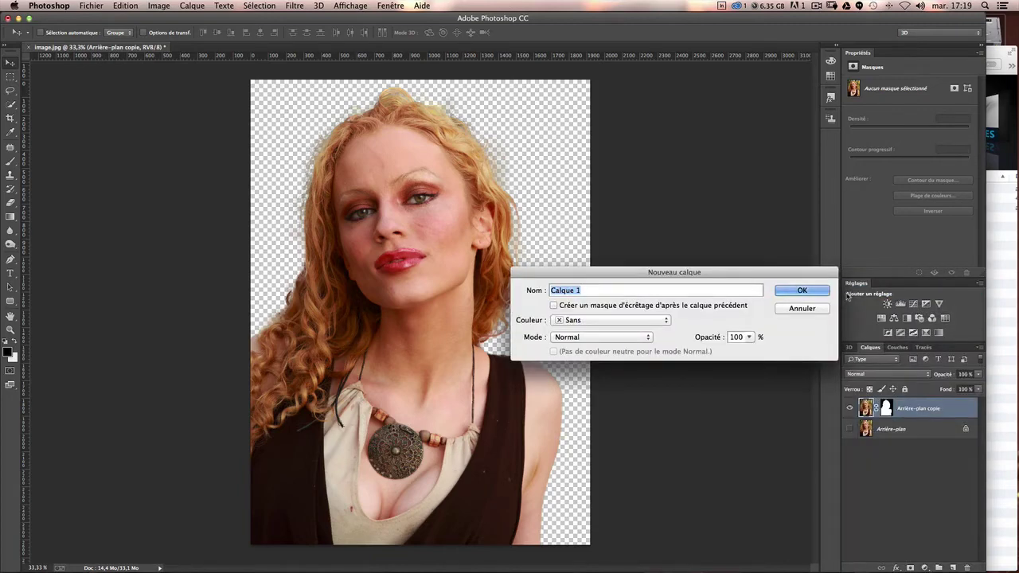
pyautogui.write('bg+')
pyautogui.press('BackSpace')
pyautogui.press('Return')
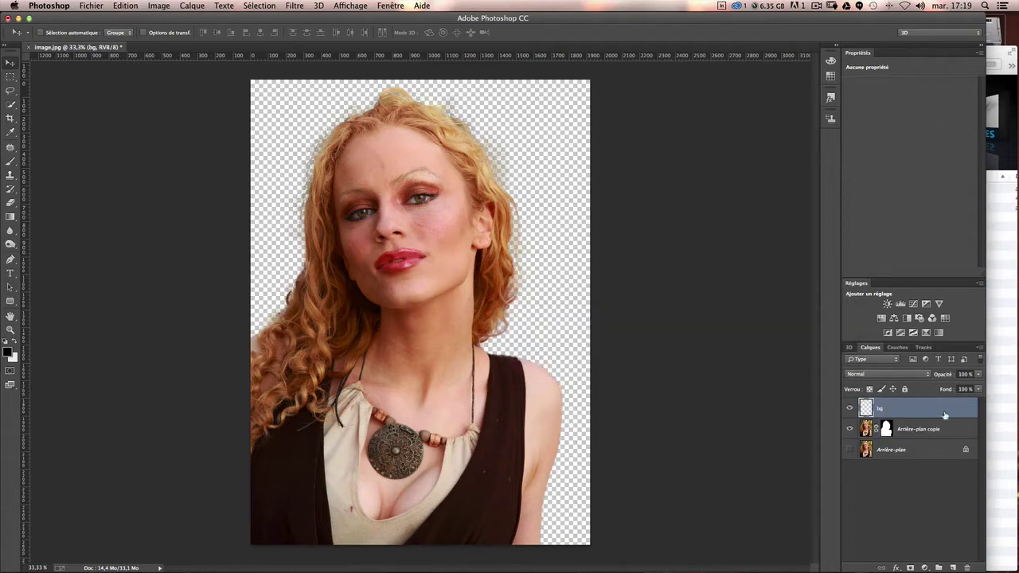
pyautogui.moveTo(899, 420); pyautogui.dragTo(898, 438)
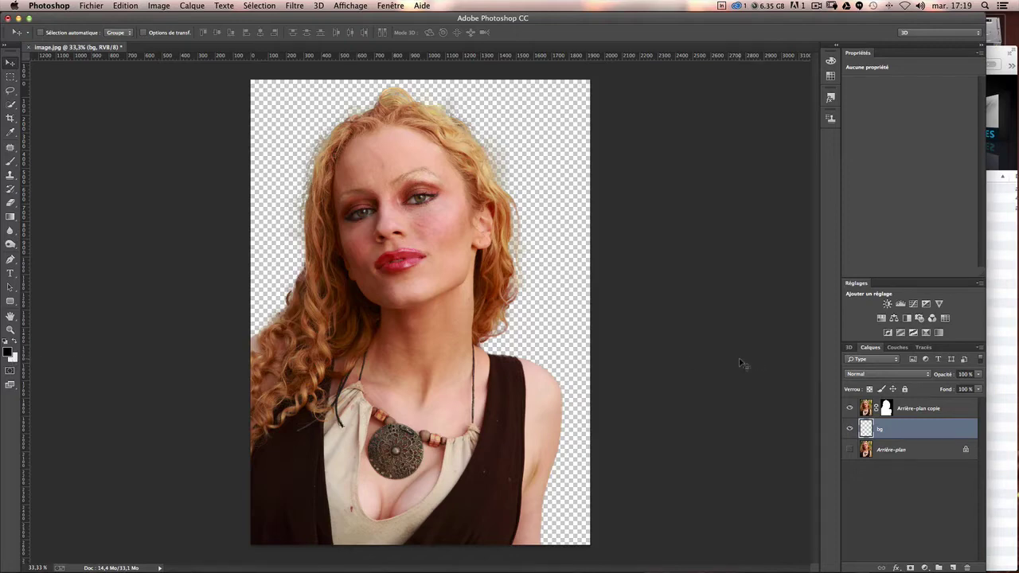
pyautogui.press('x')
pyautogui.press('x')
pyautogui.press('x')
pyautogui.press('x')
pyautogui.press('x')
pyautogui.press('x')
pyautogui.press('x')
pyautogui.press('x')
pyautogui.press('x')
pyautogui.press('x')
pyautogui.press('x')
pyautogui.press('x')
pyautogui.press('x')
# Step: Fill the bg layer with pale off-white via Shift+F5 and zoom to 66.7% on the face
pyautogui.click(126, 6)
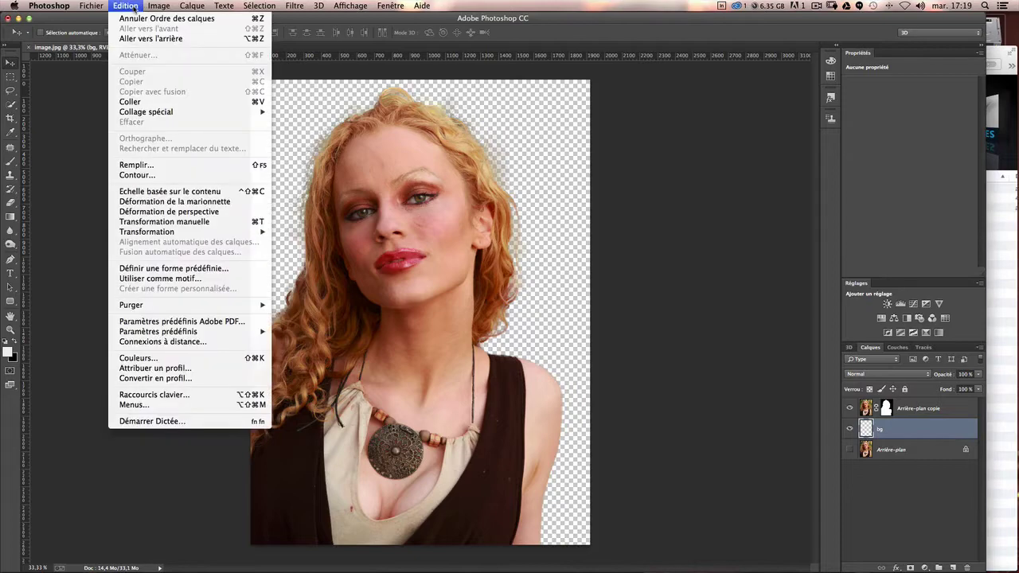
pyautogui.click(143, 165)
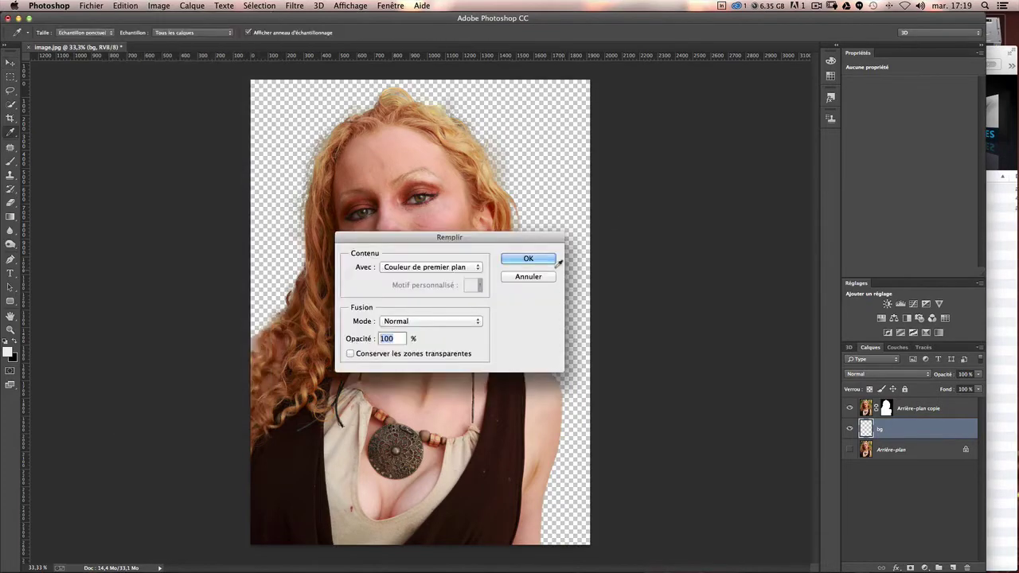
pyautogui.click(537, 259)
pyautogui.hotkey('ctrl', 'z')
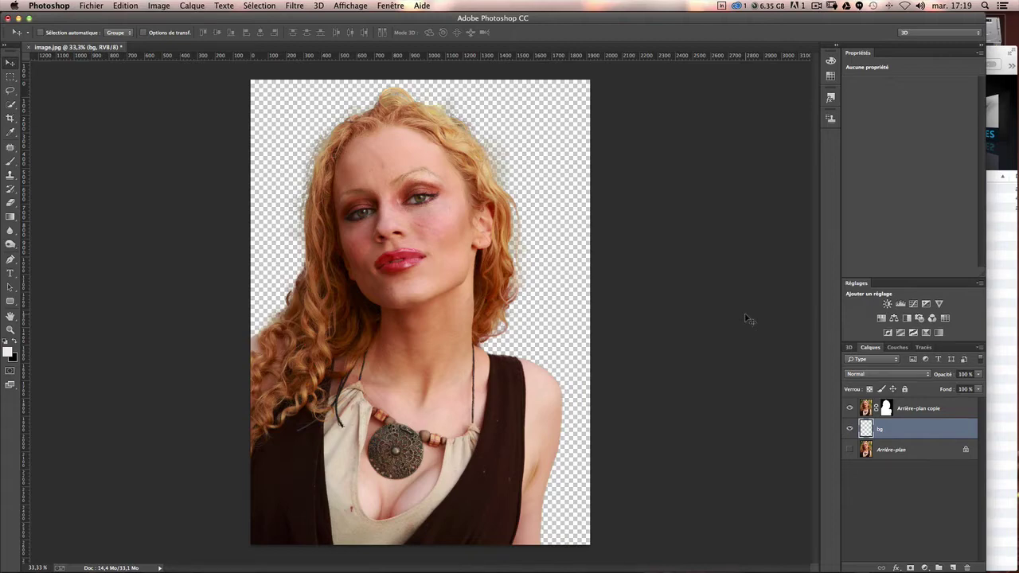
pyautogui.hotkey('shift', 'F5')
pyautogui.press('Return')
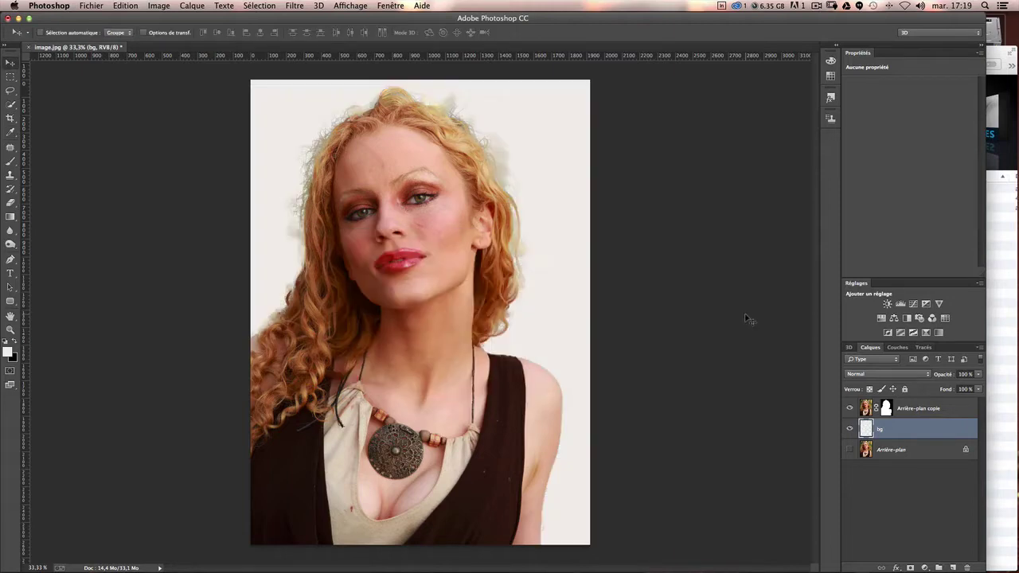
pyautogui.press('super+plus')
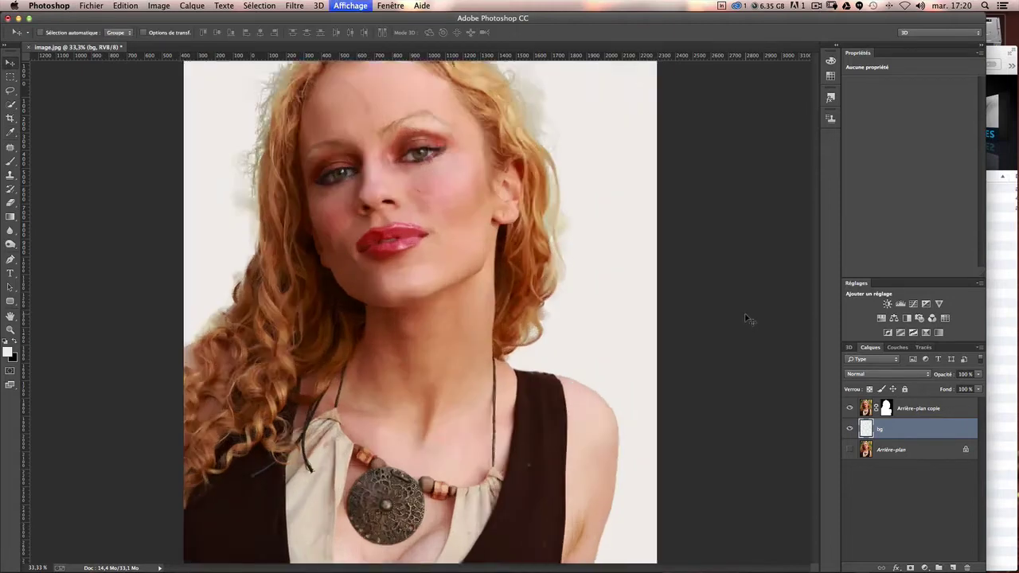
pyautogui.press('super+plus')
pyautogui.scroll(3, 605, 274)
pyautogui.scroll(5, 605, 274)
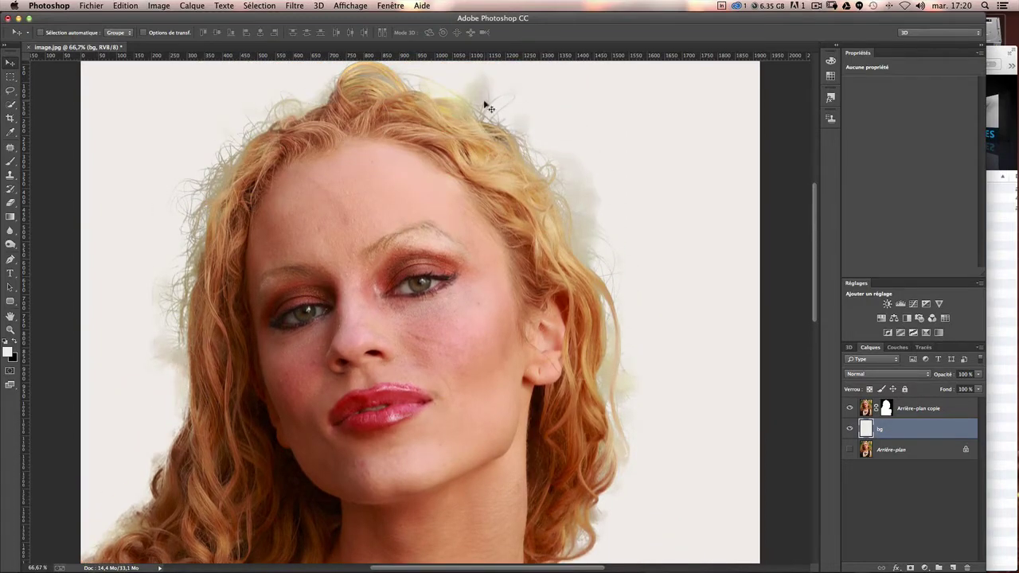
pyautogui.scroll(-2, 665, 331)
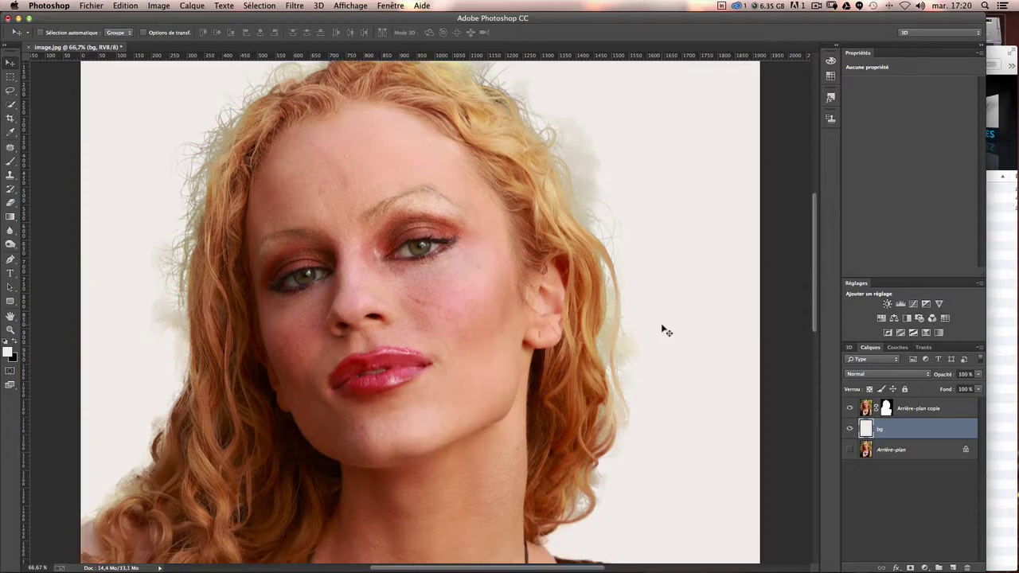
pyautogui.scroll(4, 665, 331)
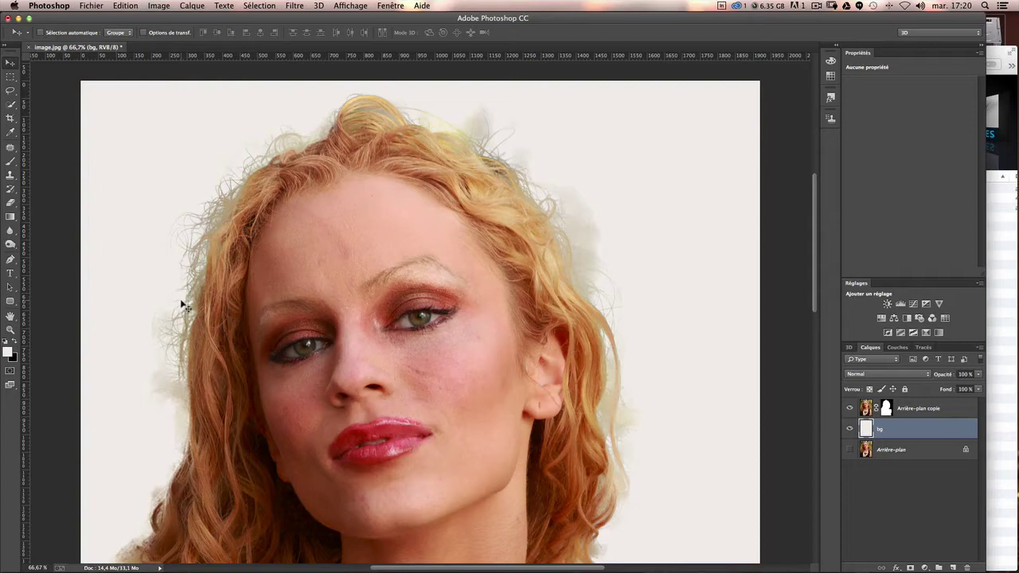
# Step: Target the Arrière-plan copie mask and set a standard brush to 46% opacity
pyautogui.click(886, 408)
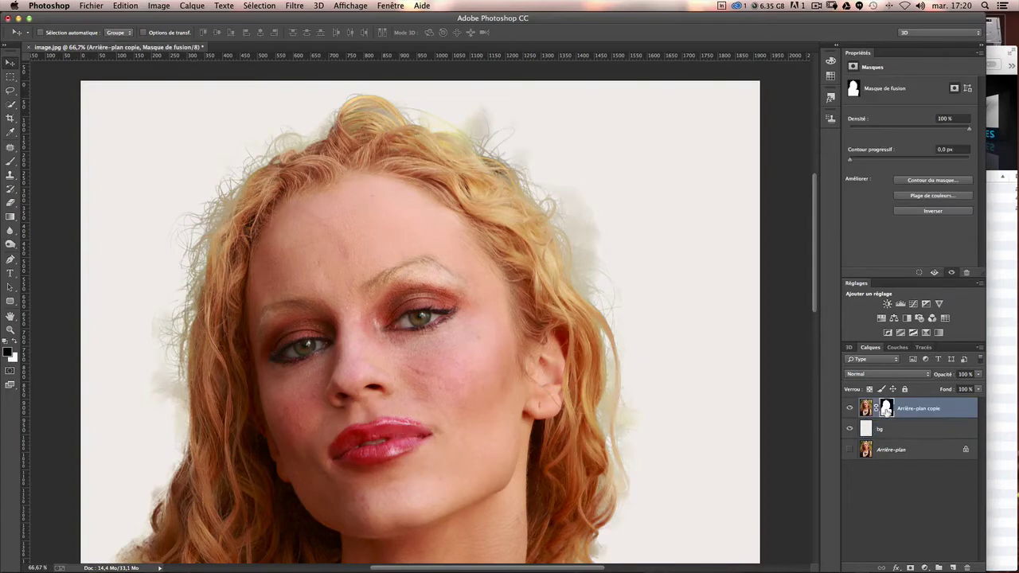
pyautogui.click(866, 409)
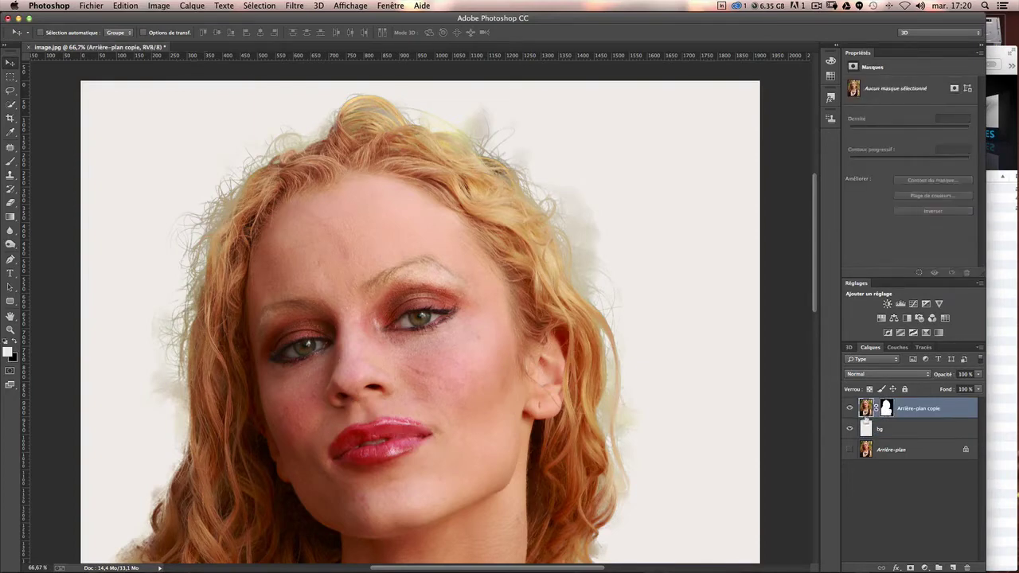
pyautogui.click(886, 409)
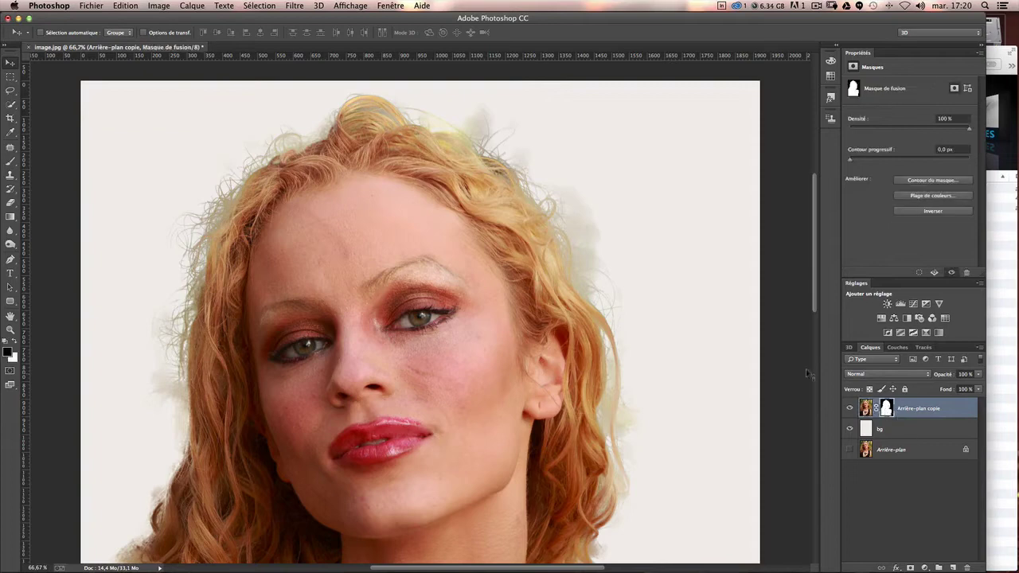
pyautogui.click(10, 164)
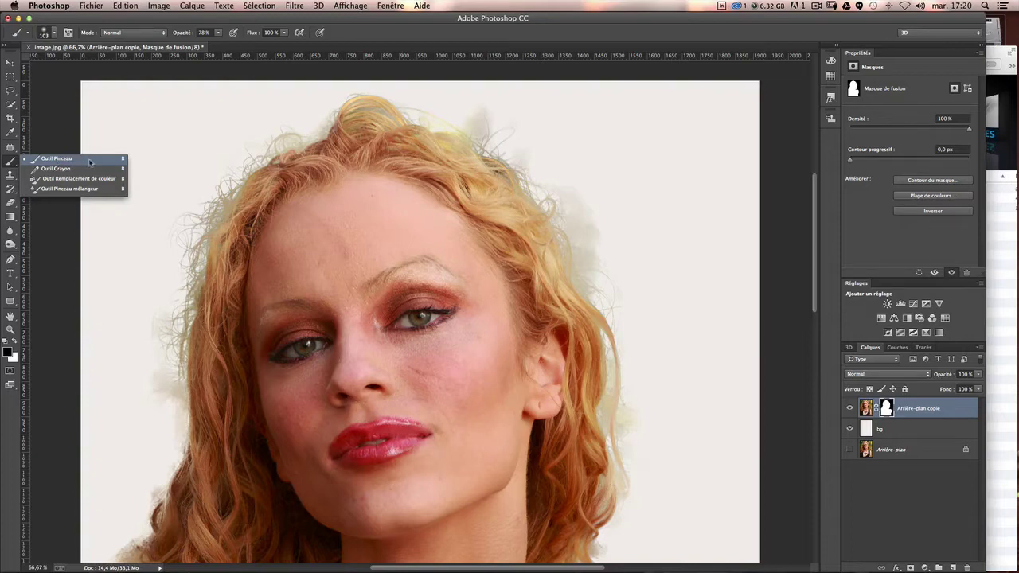
pyautogui.click(90, 162)
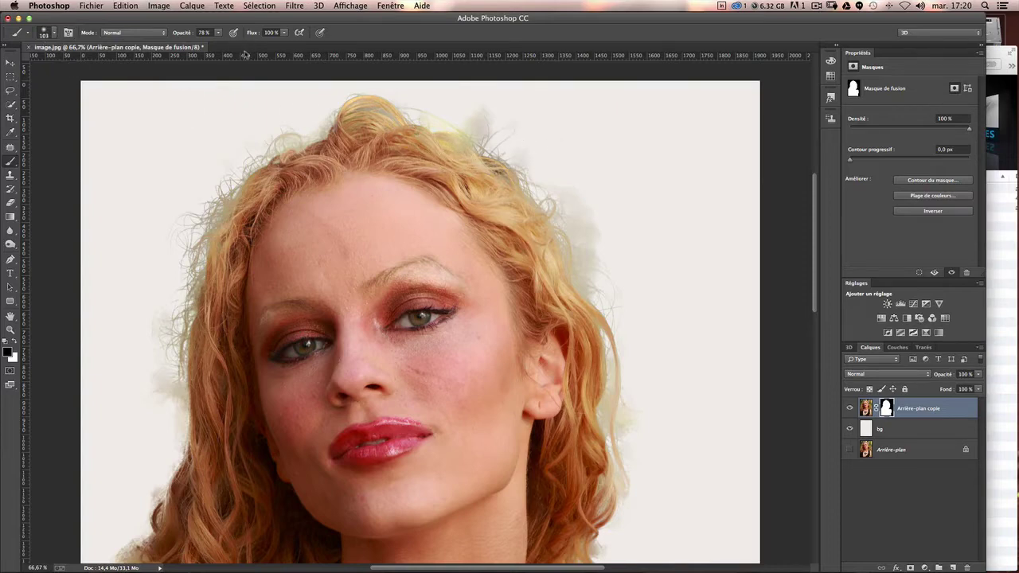
pyautogui.click(218, 33)
pyautogui.moveTo(222, 46); pyautogui.dragTo(204, 46)
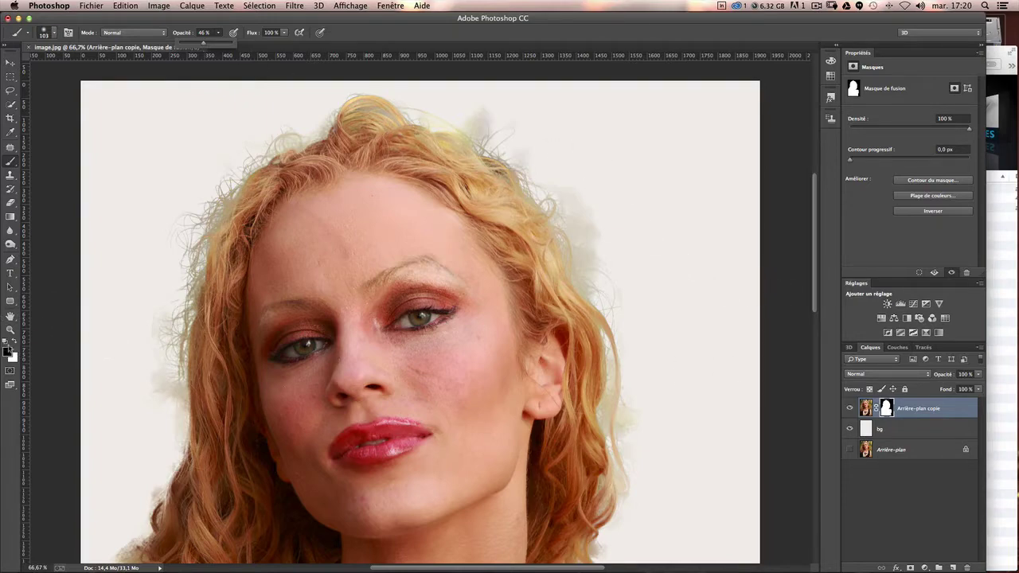
# Step: Paint the mask along the hair edge and top halo, then view the portrait at 50%
pyautogui.moveTo(591, 209)
pyautogui.mouseDown()
pyautogui.moveTo(602, 241)
pyautogui.moveTo(584, 228)
pyautogui.moveTo(571, 184)
pyautogui.moveTo(589, 257)
pyautogui.moveTo(566, 184)
pyautogui.moveTo(598, 269)
pyautogui.moveTo(590, 260)
pyautogui.mouseUp()
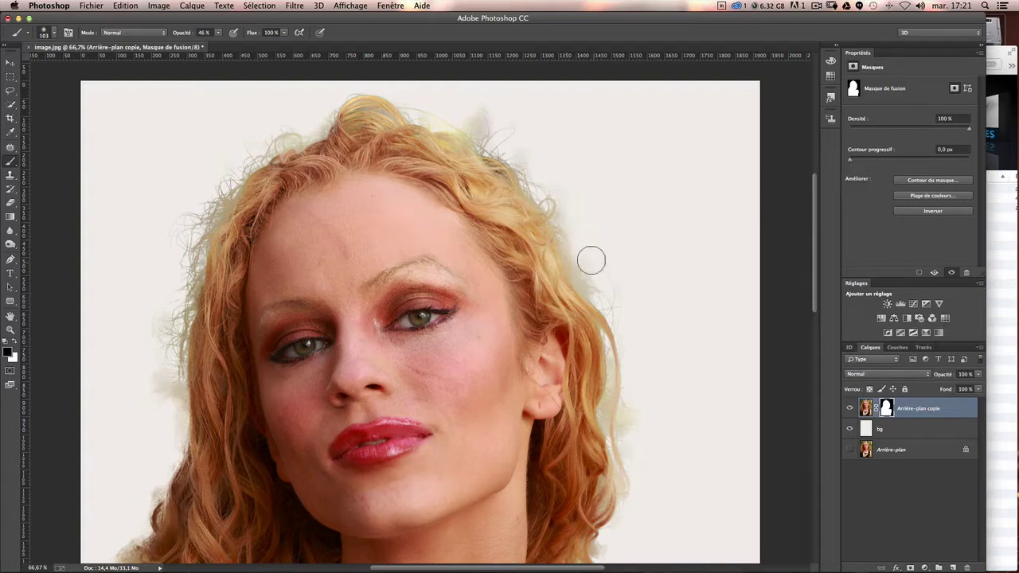
pyautogui.moveTo(494, 100)
pyautogui.mouseDown()
pyautogui.moveTo(475, 112)
pyautogui.moveTo(479, 123)
pyautogui.moveTo(537, 155)
pyautogui.moveTo(482, 124)
pyautogui.moveTo(334, 80)
pyautogui.moveTo(303, 114)
pyautogui.moveTo(183, 157)
pyautogui.moveTo(179, 411)
pyautogui.moveTo(145, 304)
pyautogui.moveTo(154, 424)
pyautogui.moveTo(157, 386)
pyautogui.moveTo(167, 410)
pyautogui.moveTo(169, 386)
pyautogui.mouseUp()
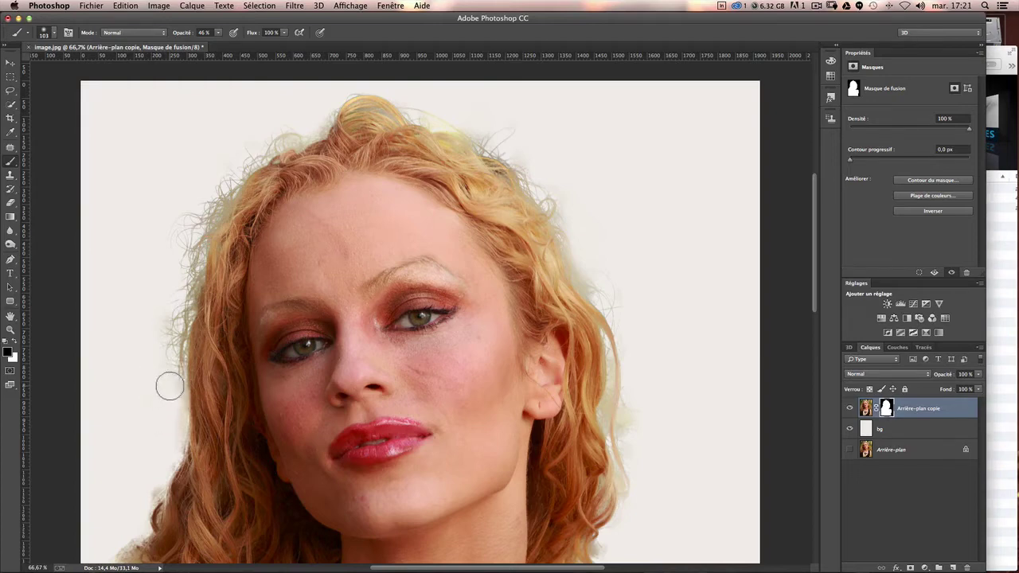
pyautogui.scroll(-3, 171, 382)
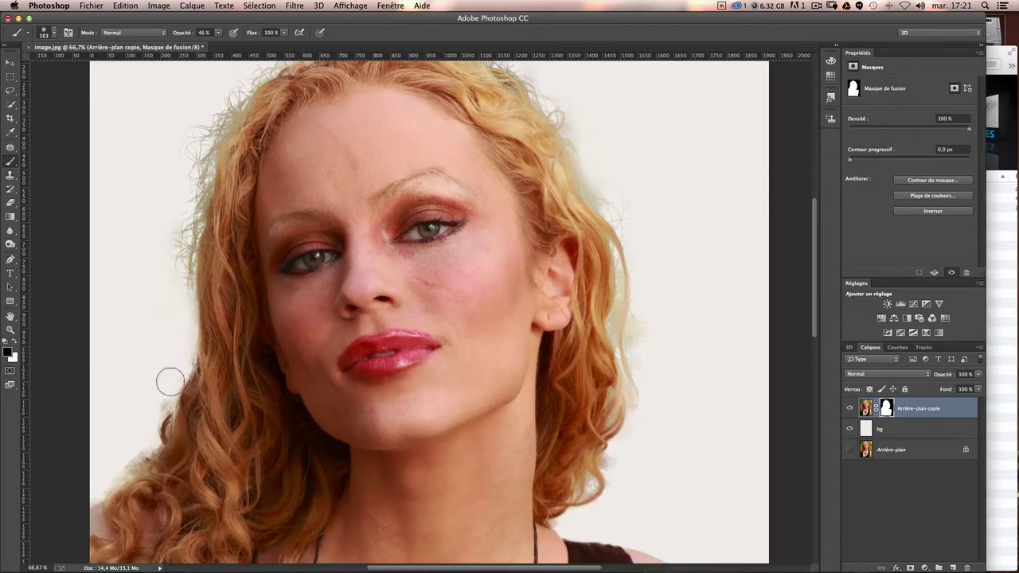
pyautogui.scroll(-2, 143, 409)
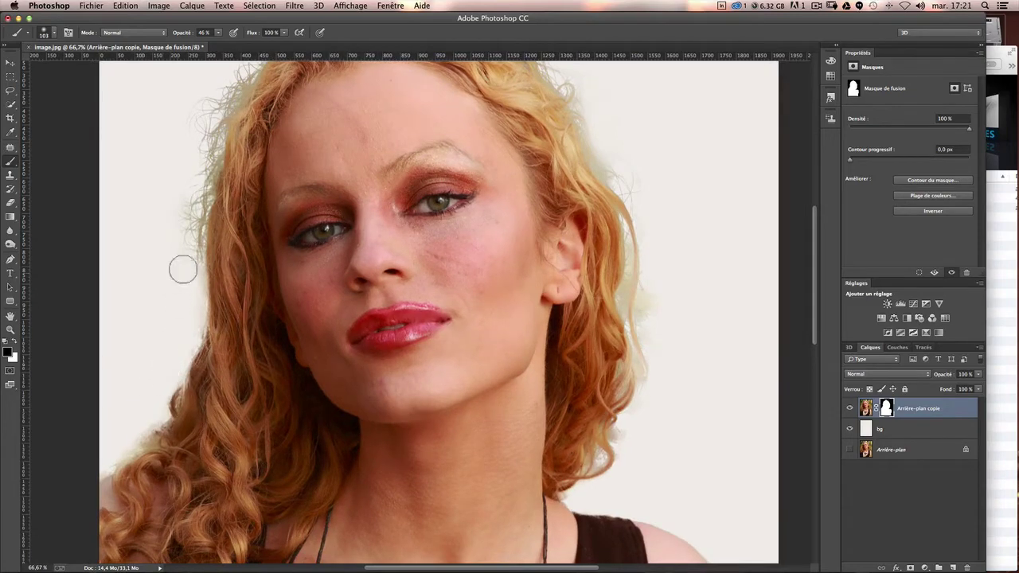
pyautogui.scroll(5, 358, 319)
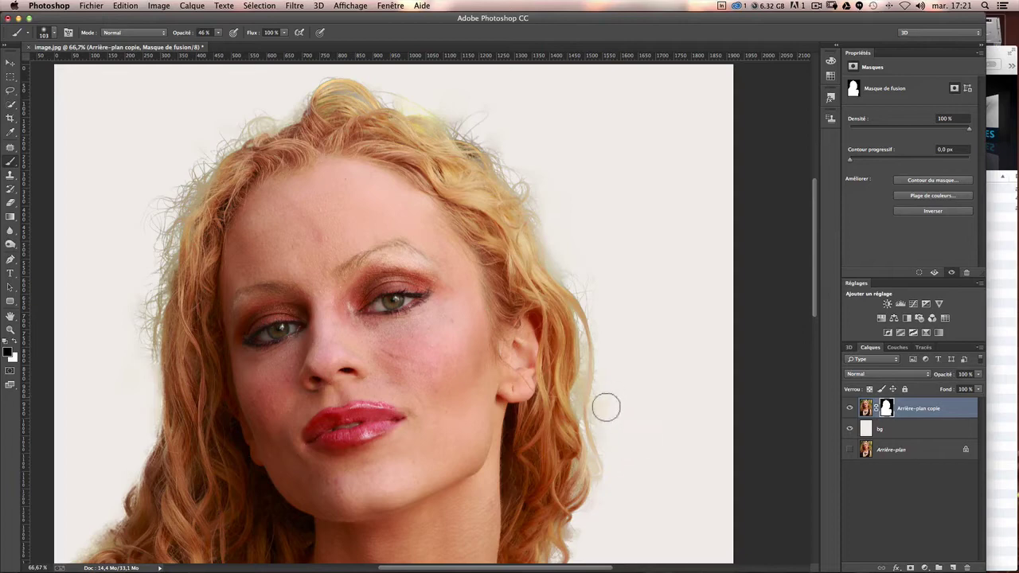
pyautogui.scroll(-5, 609, 394)
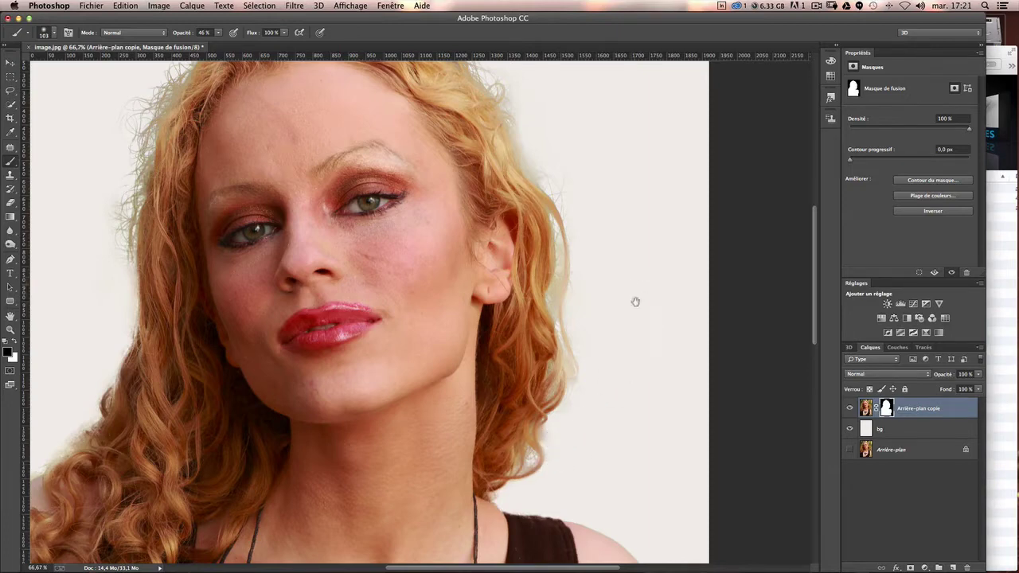
pyautogui.moveTo(635, 302); pyautogui.dragTo(648, 418)
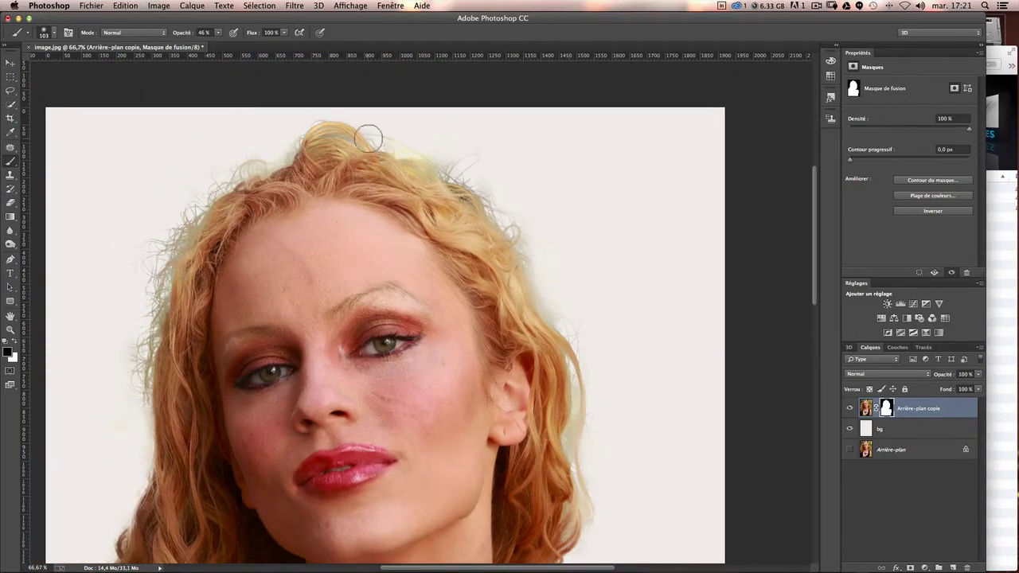
pyautogui.moveTo(368, 139); pyautogui.dragTo(446, 165)
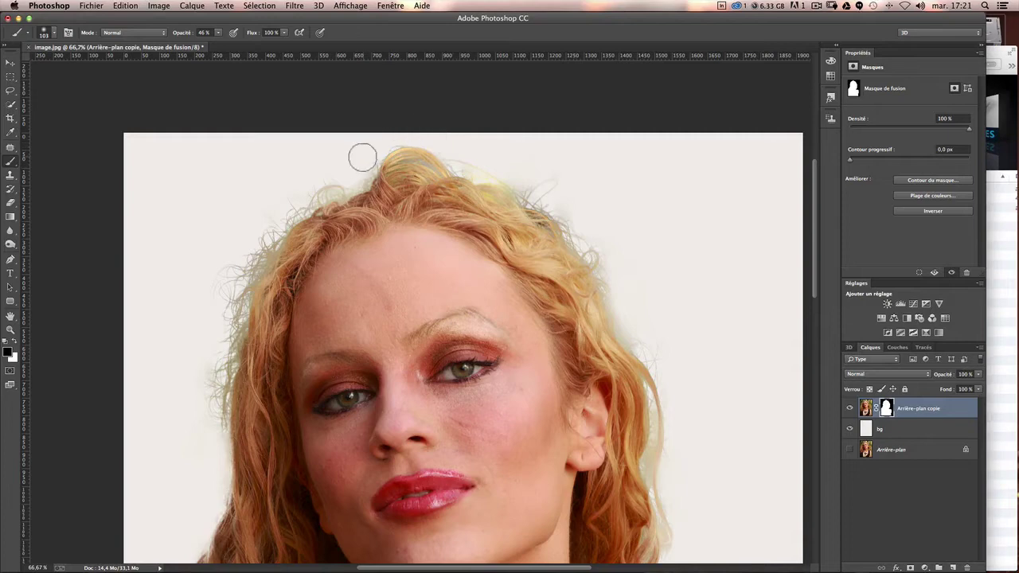
pyautogui.moveTo(593, 394); pyautogui.dragTo(590, 388)
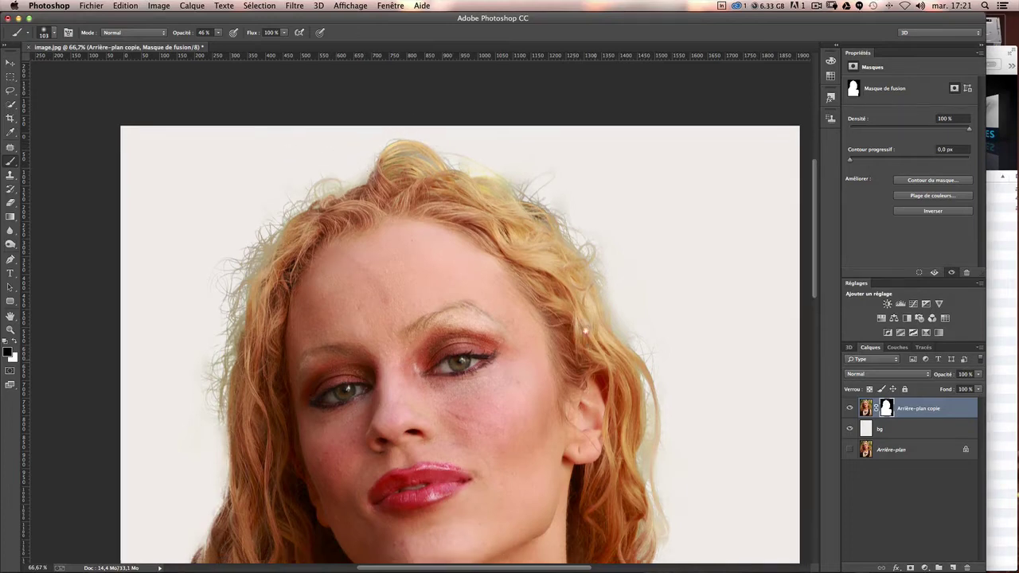
pyautogui.moveTo(586, 330); pyautogui.dragTo(579, 291)
pyautogui.press('super+minus')
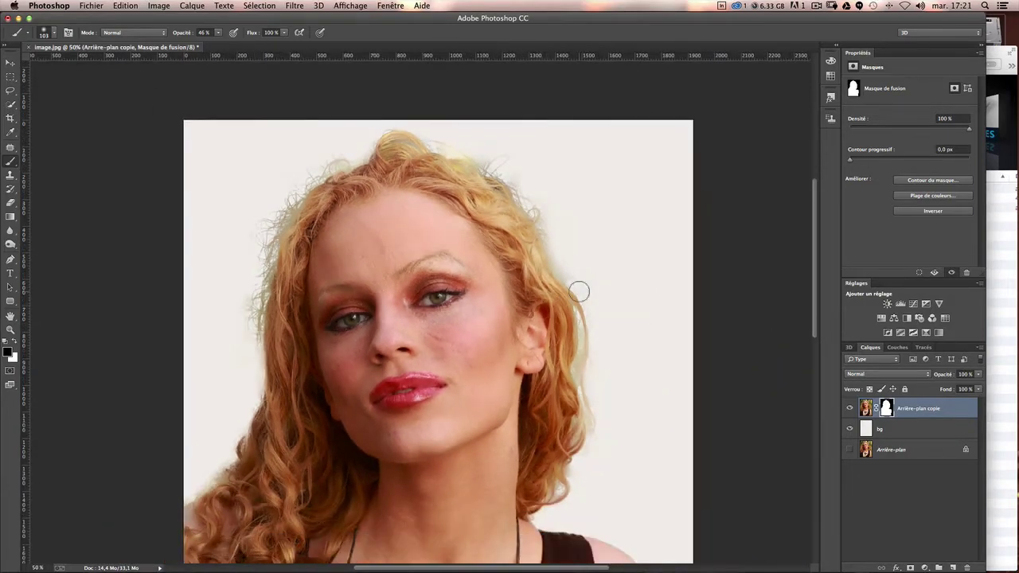
pyautogui.scroll(-3, 580, 297)
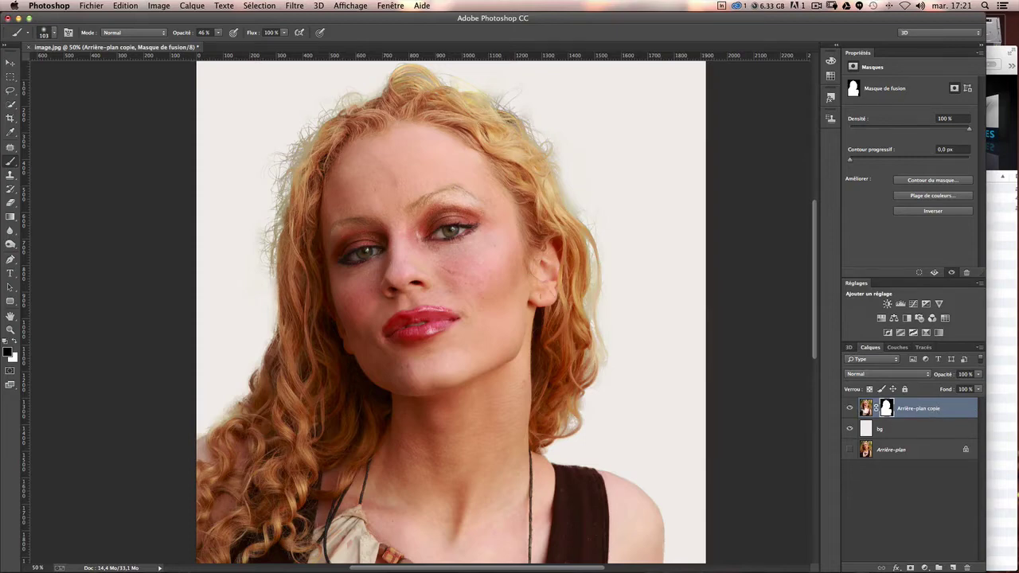
# Step: Rename the masked layer to photo, duplicate it, and invert the photo copie layer
pyautogui.hotkey('ctrl', '2')
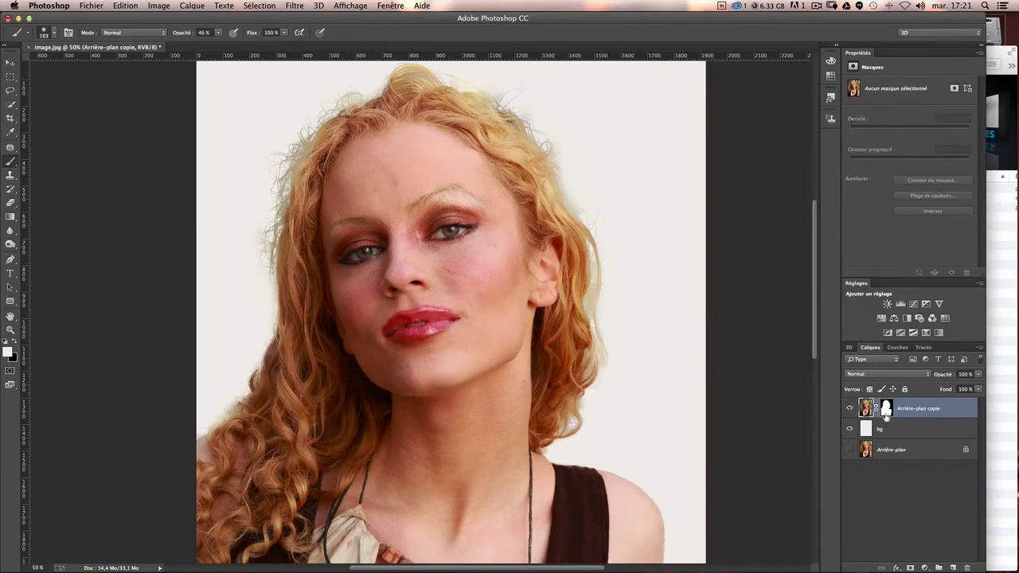
pyautogui.doubleClick(907, 409)
pyautogui.write('photo')
pyautogui.press('Return')
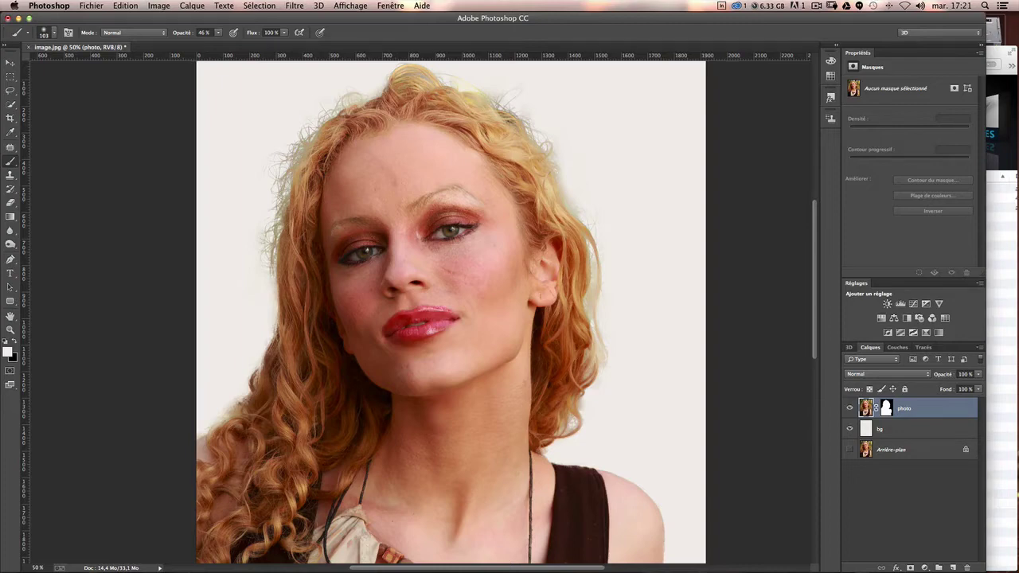
pyautogui.hotkey('ctrl', 'j')
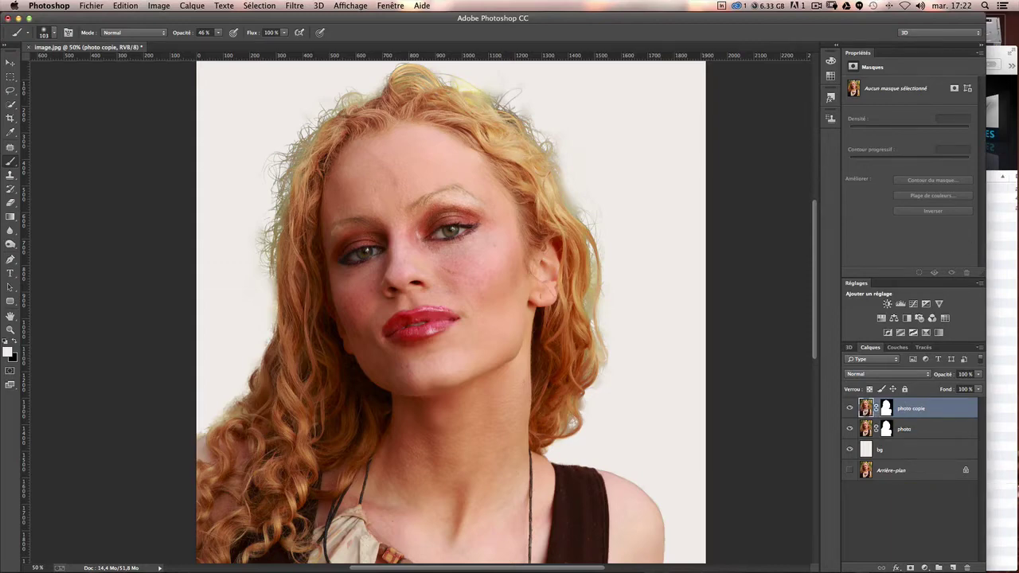
pyautogui.hotkey('ctrl', 'i')
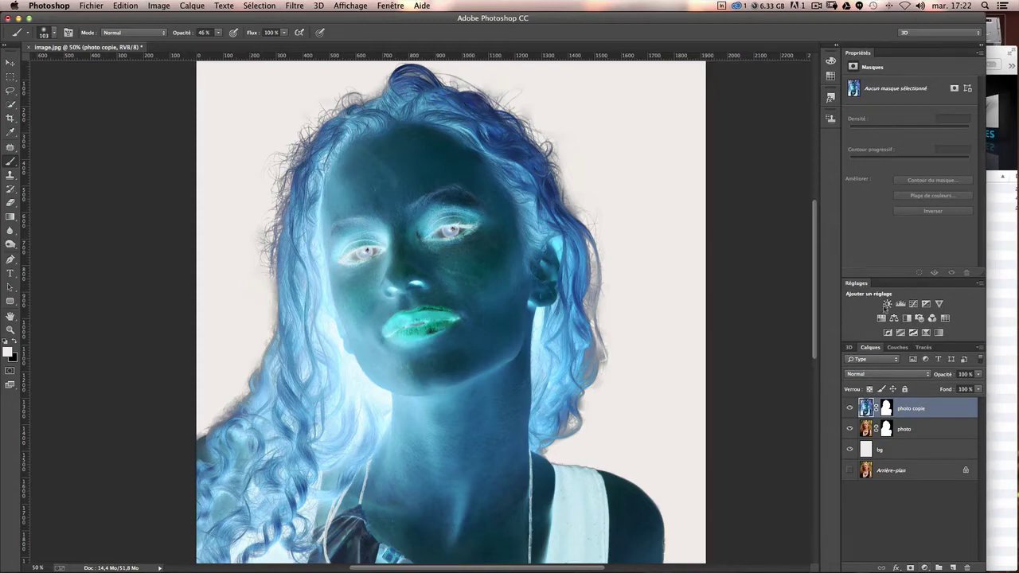
# Step: Add a Teinte/Saturation adjustment layer at -100 saturation and reselect photo copie
pyautogui.click(925, 568)
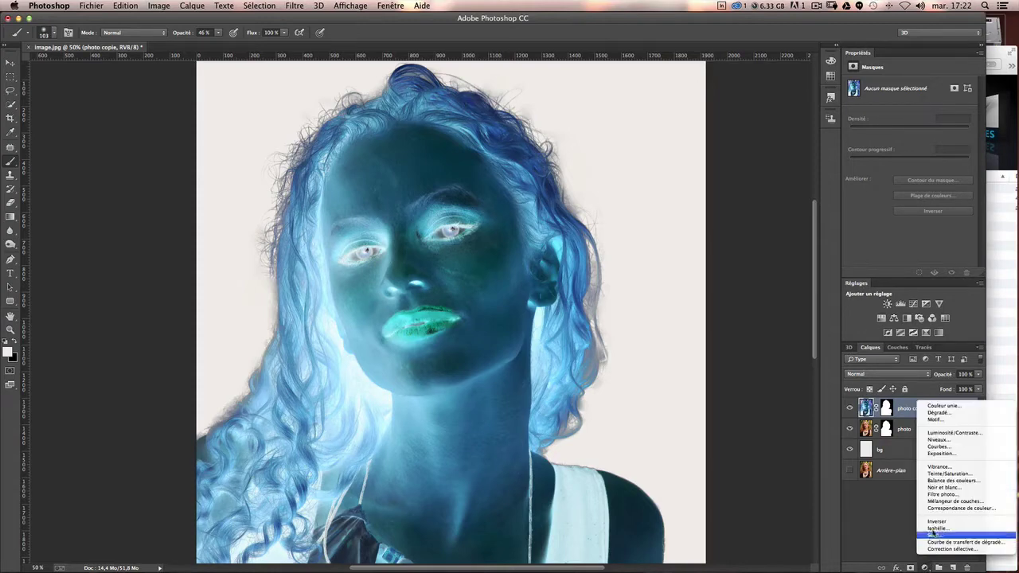
pyautogui.click(956, 474)
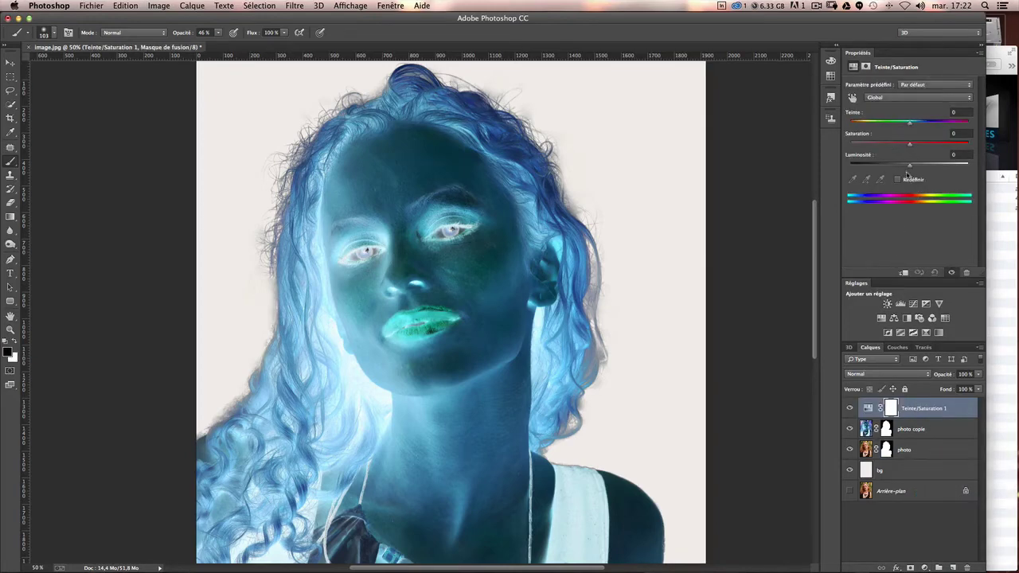
pyautogui.moveTo(909, 143); pyautogui.dragTo(826, 143)
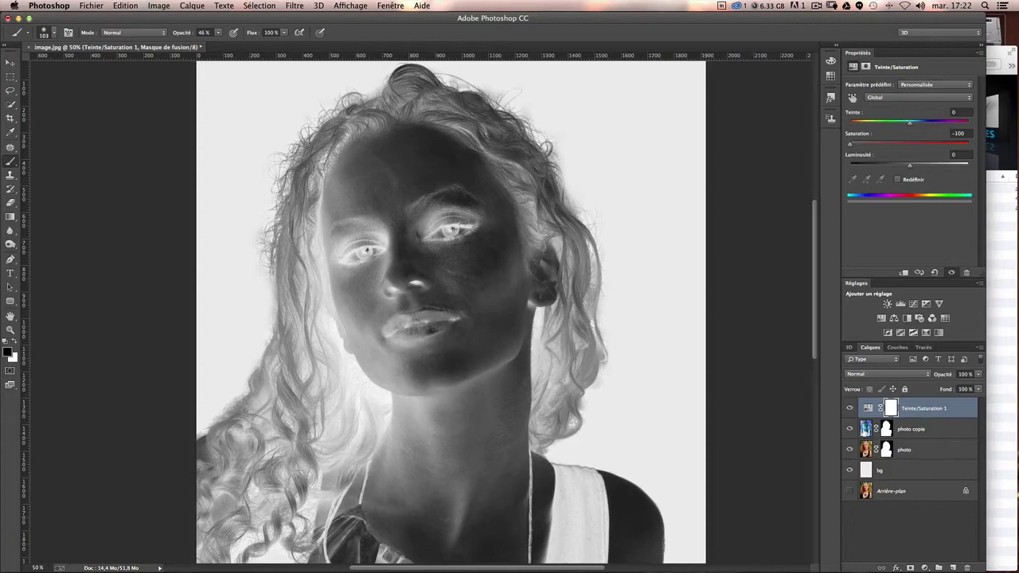
pyautogui.click(864, 430)
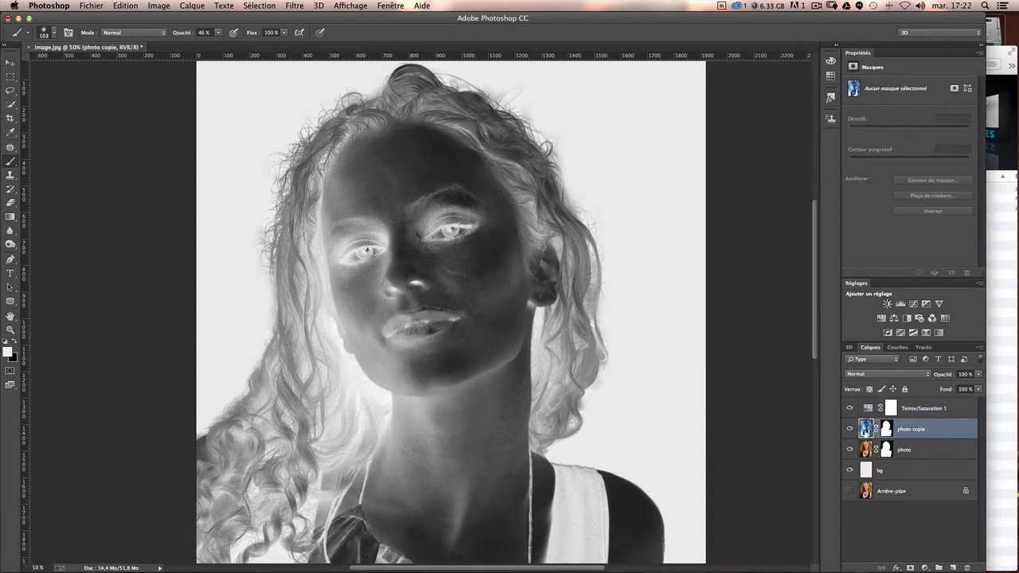
# Step: Set photo copie's blend mode to Densité linéaire (Ajout)
pyautogui.click(873, 375)
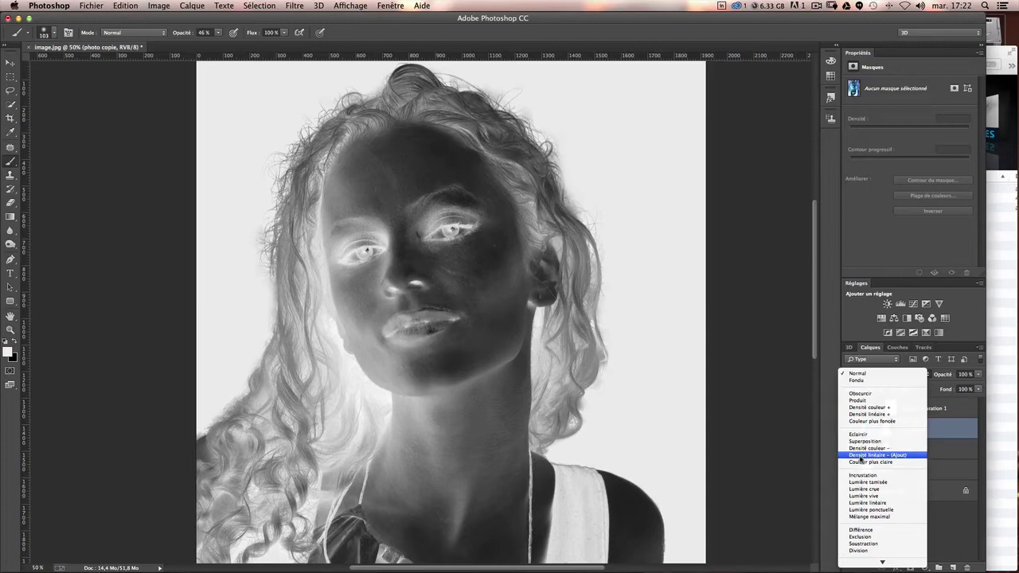
pyautogui.click(861, 455)
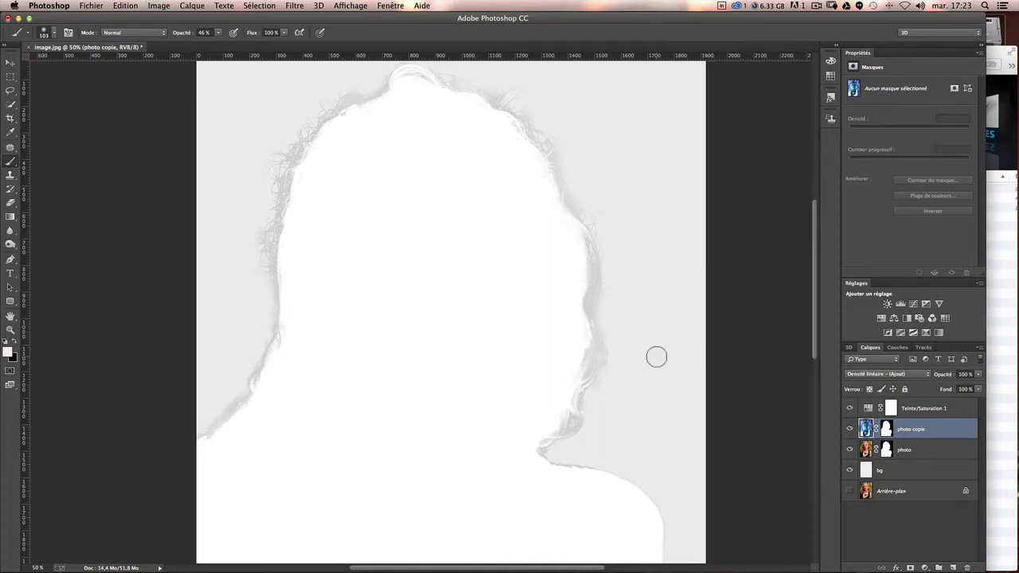
pyautogui.click(294, 6)
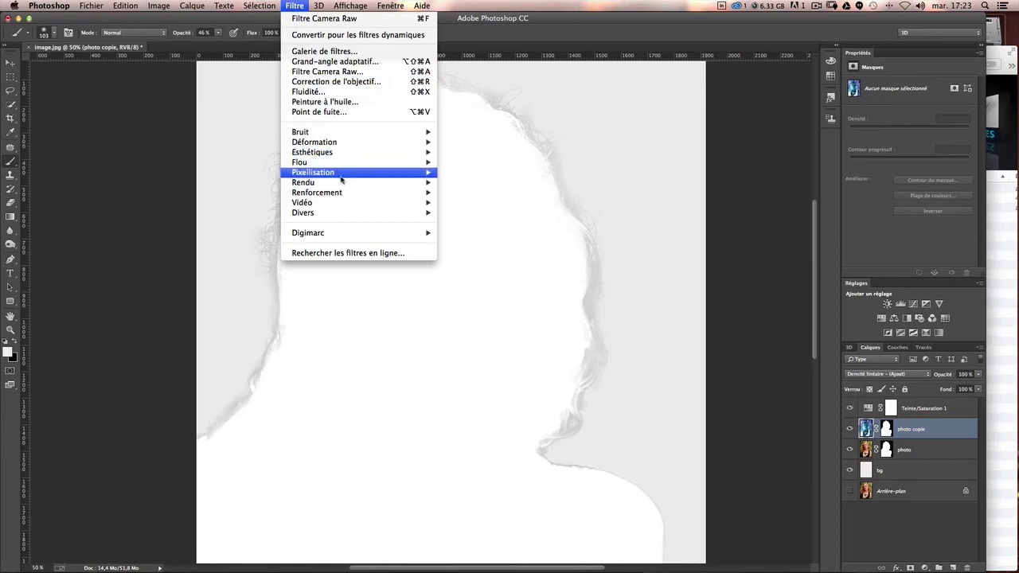
pyautogui.moveTo(299, 162)
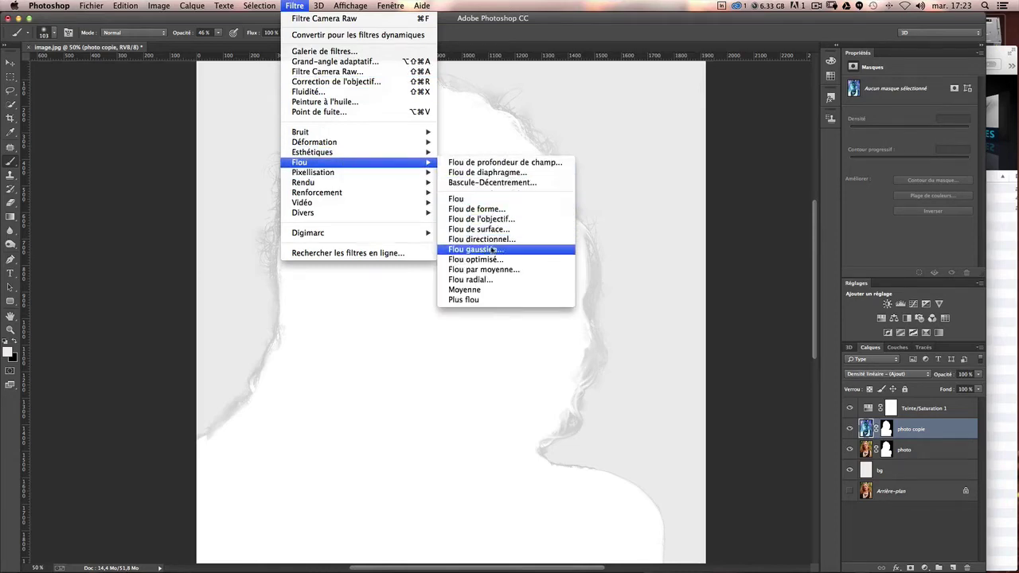
# Step: Apply an 80-pixel Flou gaussien to photo copie after previewing other radii
pyautogui.click(490, 249)
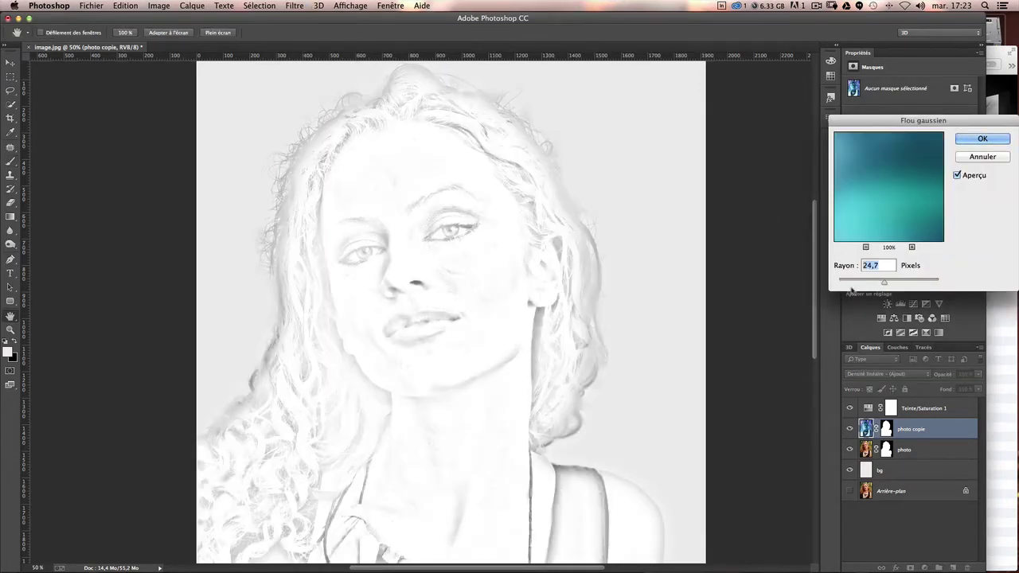
pyautogui.moveTo(884, 281)
pyautogui.mouseDown()
pyautogui.moveTo(851, 282)
pyautogui.moveTo(926, 283)
pyautogui.mouseUp()
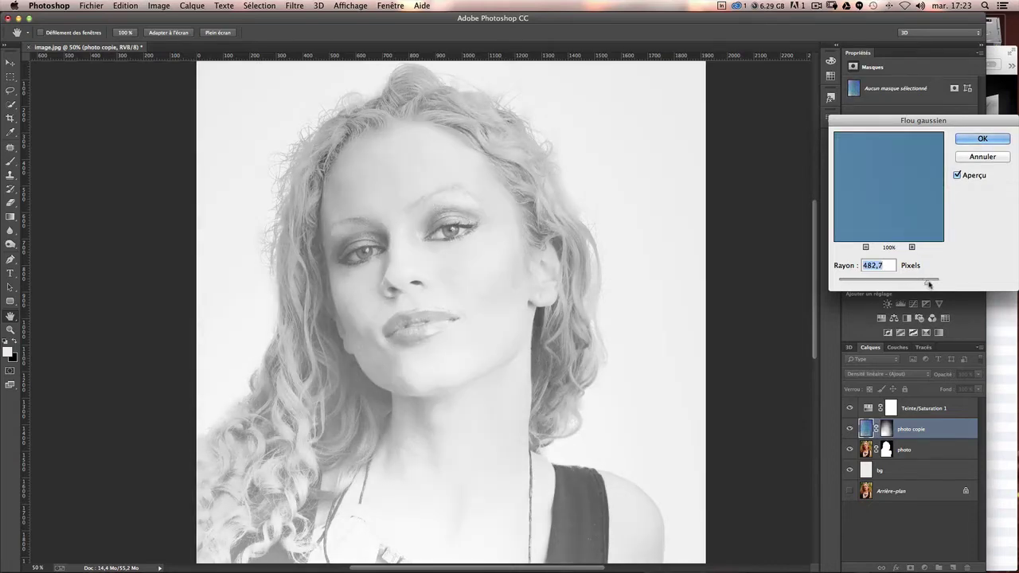
pyautogui.moveTo(928, 284); pyautogui.dragTo(937, 283)
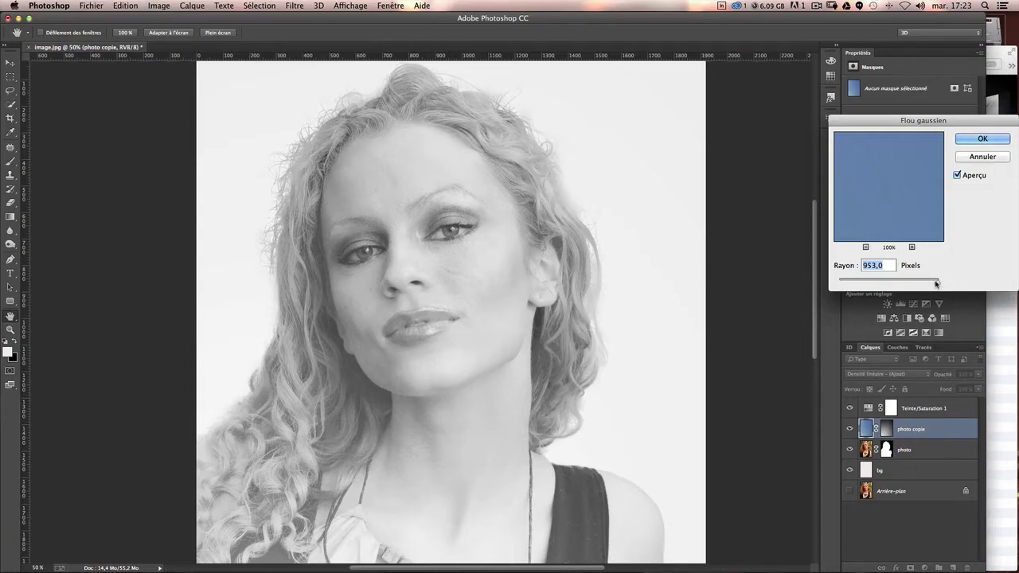
pyautogui.moveTo(936, 282); pyautogui.dragTo(901, 285)
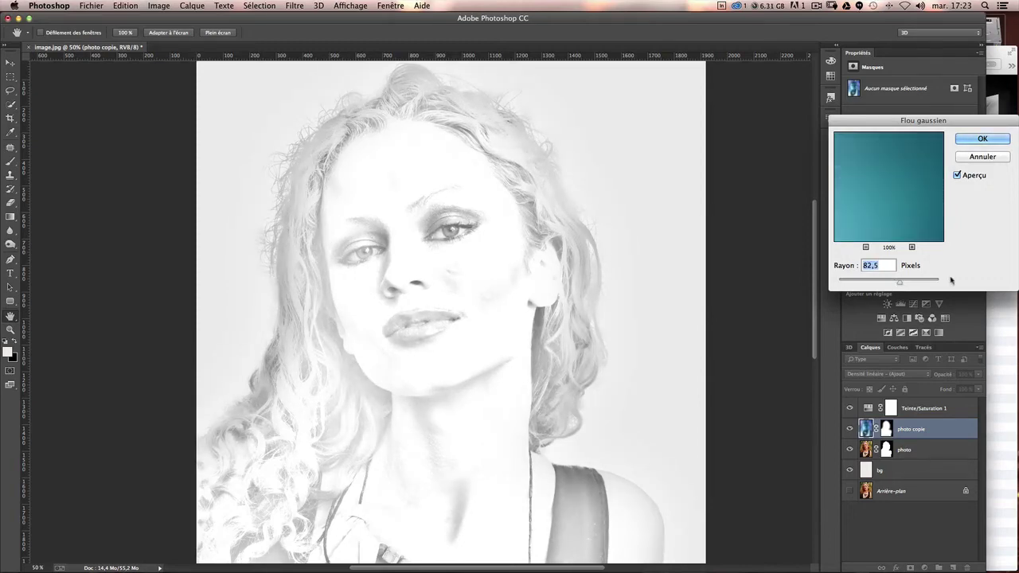
pyautogui.write('80')
pyautogui.click(987, 142)
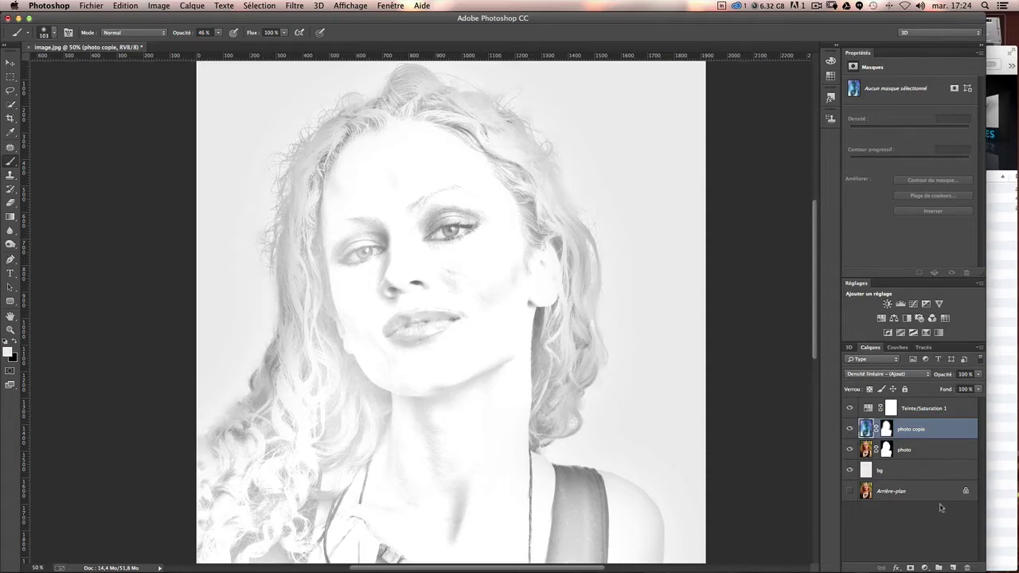
# Step: Add a Niveaux levels layer with black input 166 and midtone 0,65, then target its mask
pyautogui.click(925, 568)
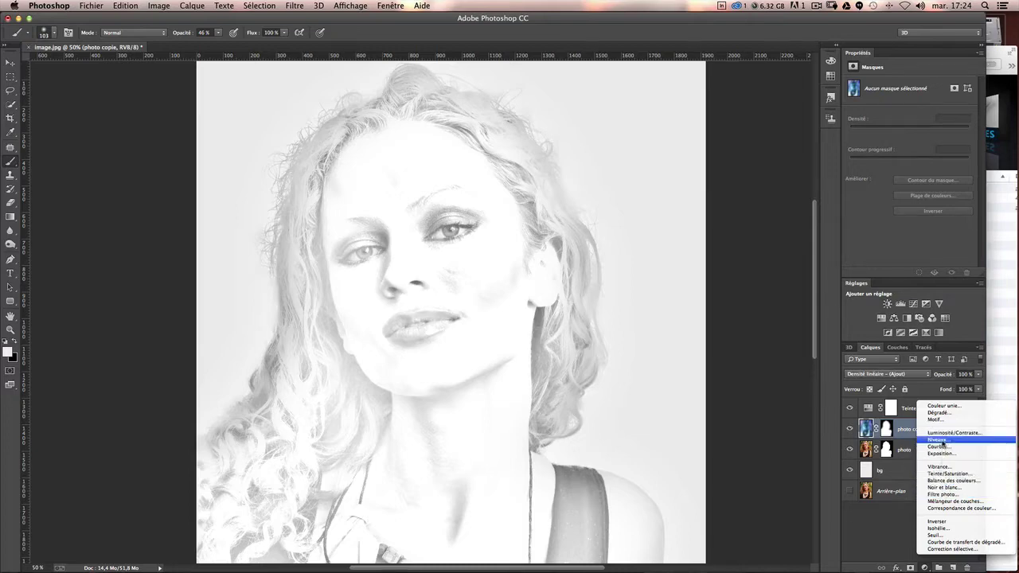
pyautogui.click(943, 441)
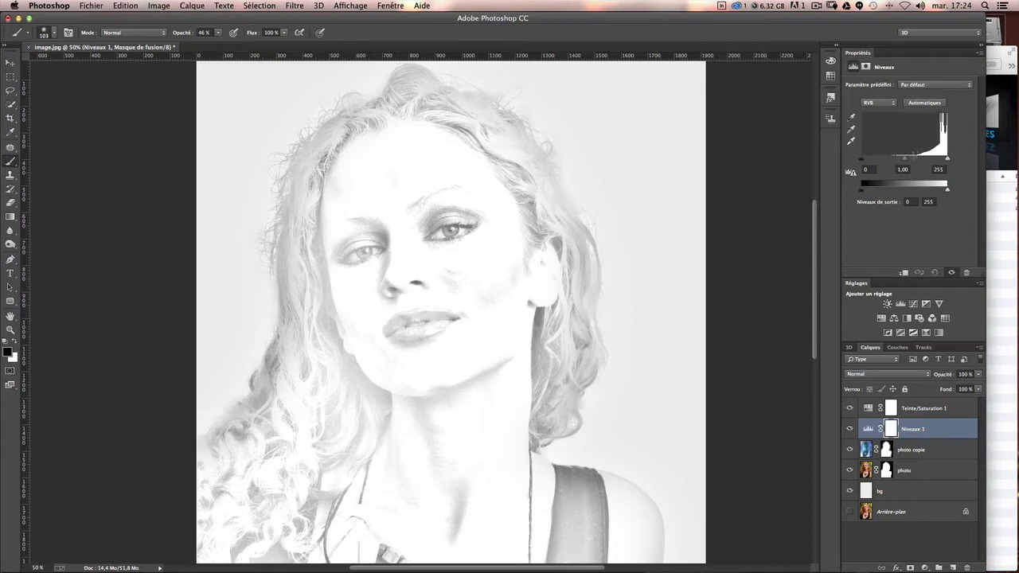
pyautogui.moveTo(860, 159); pyautogui.dragTo(917, 158)
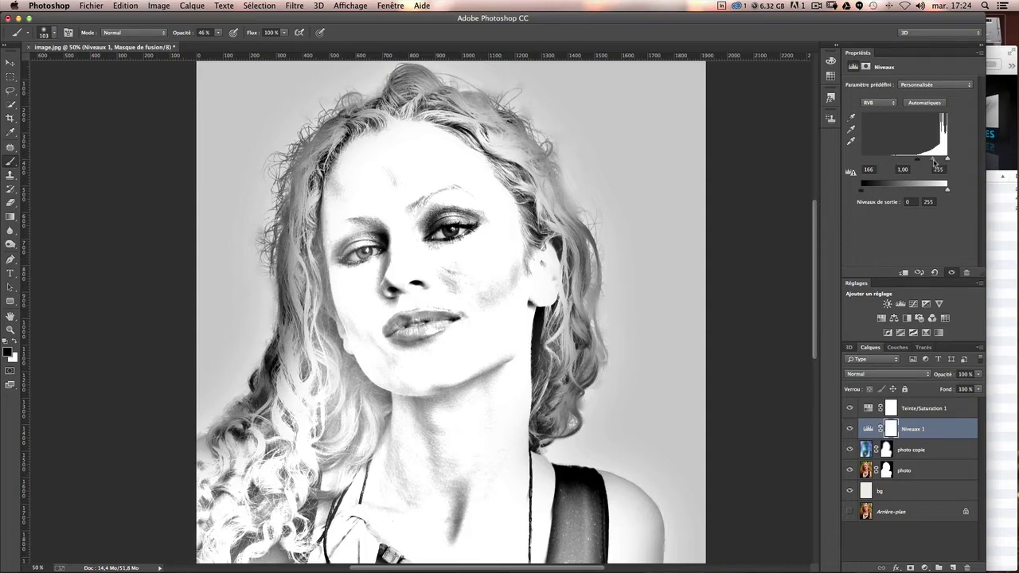
pyautogui.moveTo(935, 162); pyautogui.dragTo(936, 161)
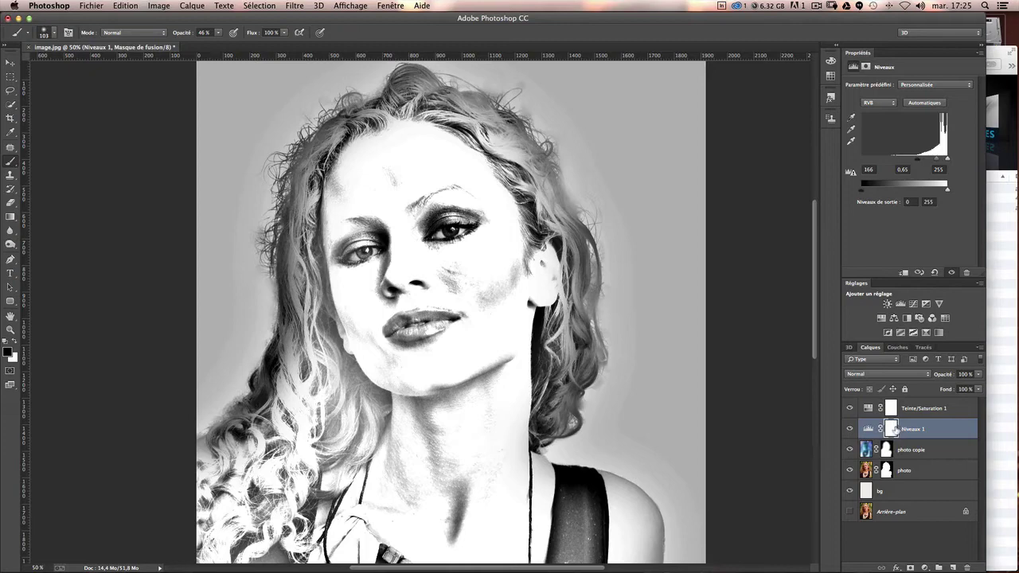
pyautogui.click(891, 429)
pyautogui.click(869, 429)
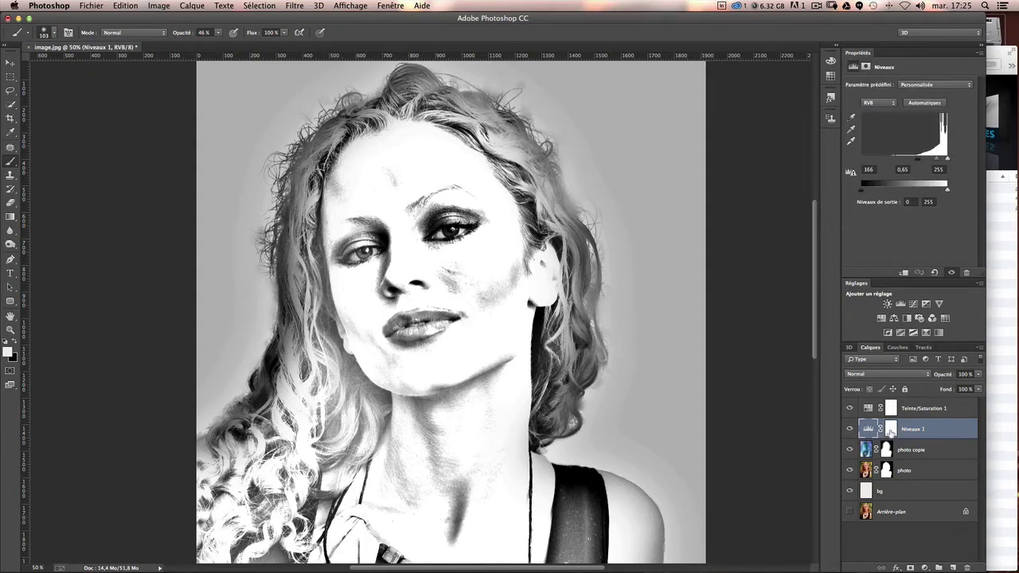
pyautogui.click(890, 430)
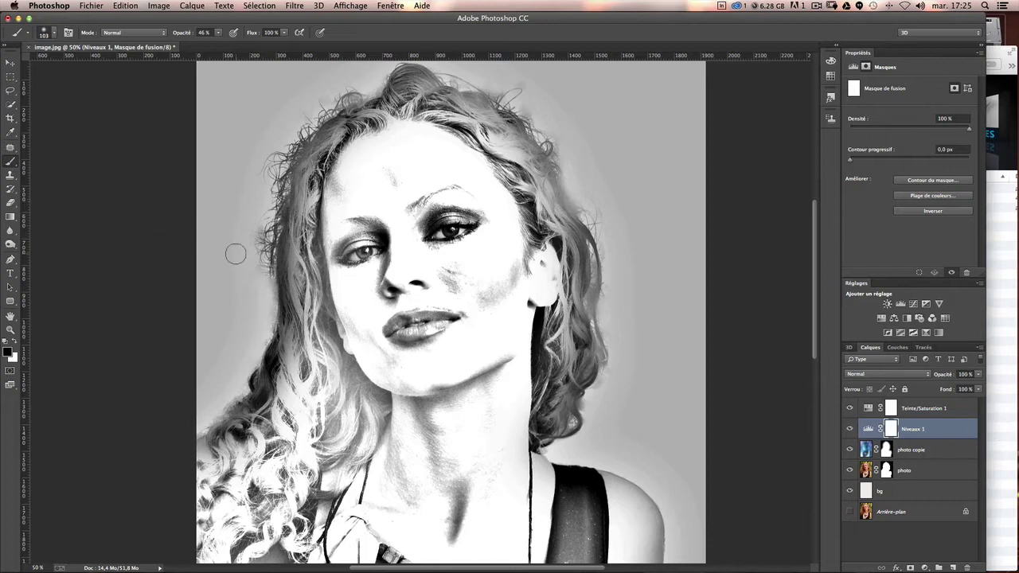
# Step: Set the brush to about 157 px at 30% opacity and paint the Niveaux 1 mask over the hair
pyautogui.moveTo(235, 259); pyautogui.dragTo(247, 255)
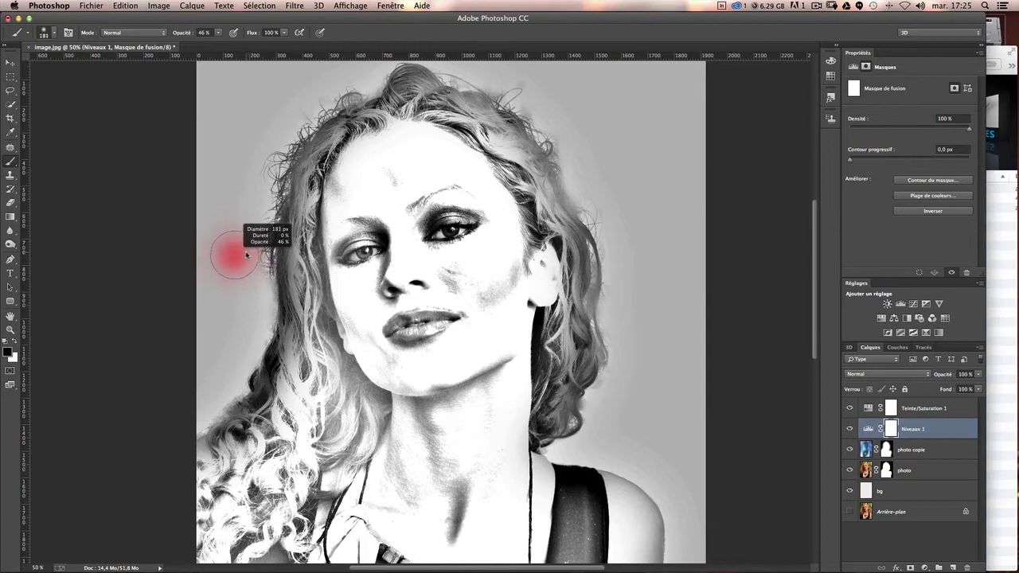
pyautogui.click(218, 34)
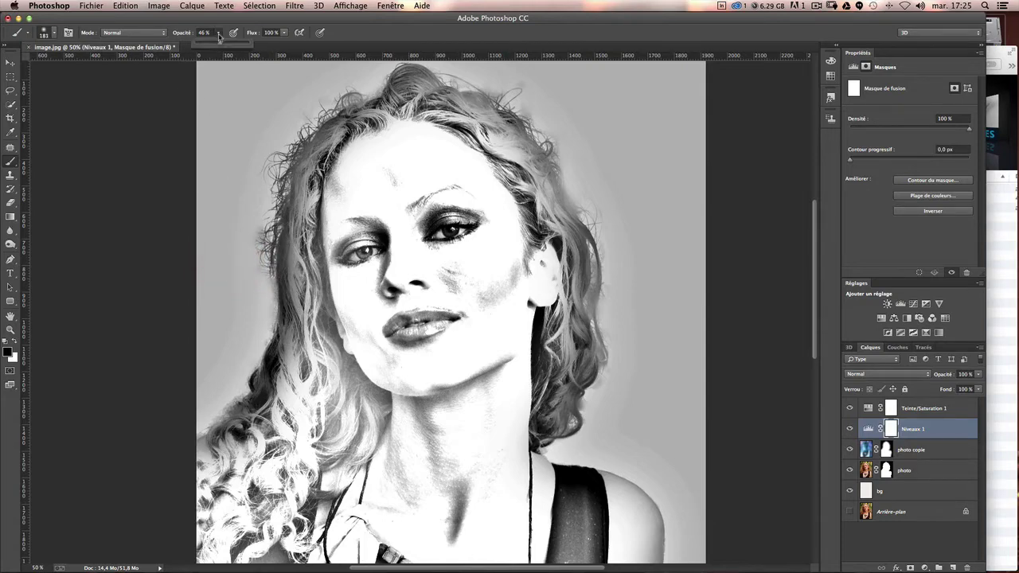
pyautogui.moveTo(219, 44); pyautogui.dragTo(219, 44)
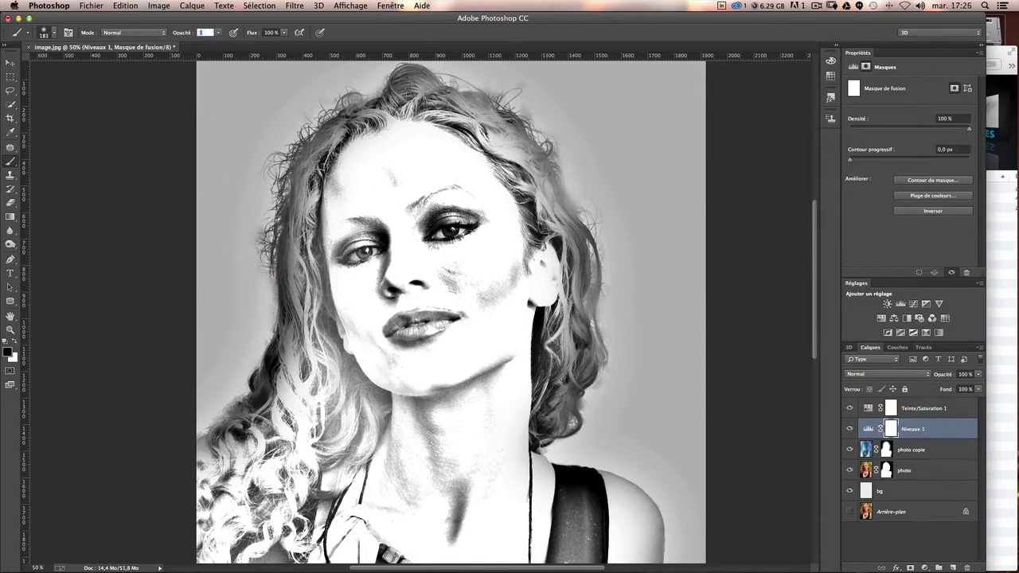
pyautogui.write('10')
pyautogui.press('3')
pyautogui.moveTo(231, 430)
pyautogui.mouseDown()
pyautogui.moveTo(284, 133)
pyautogui.moveTo(266, 277)
pyautogui.mouseUp()
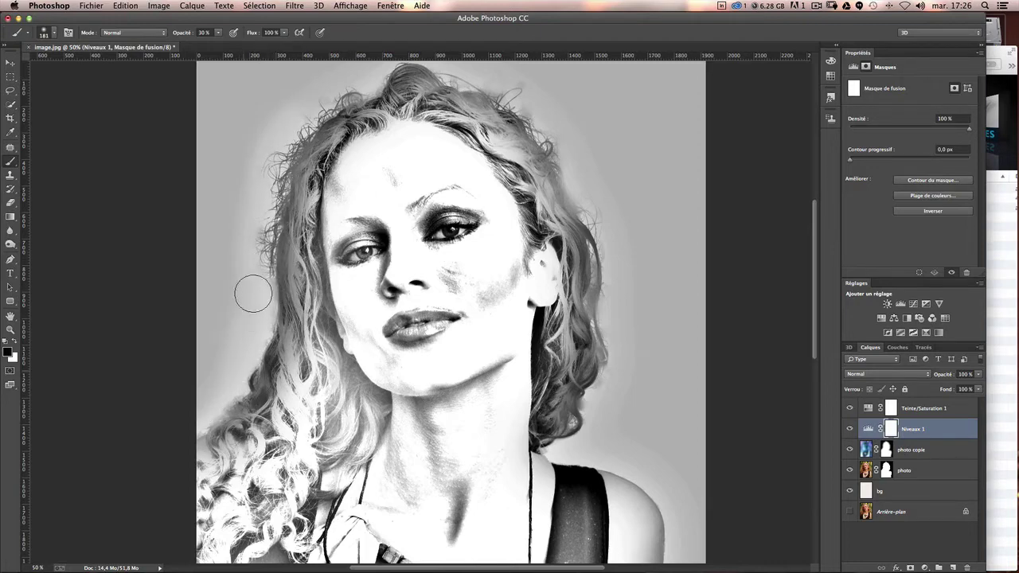
pyautogui.moveTo(344, 94)
pyautogui.mouseDown()
pyautogui.moveTo(220, 154)
pyautogui.moveTo(160, 480)
pyautogui.moveTo(204, 353)
pyautogui.moveTo(239, 64)
pyautogui.mouseUp()
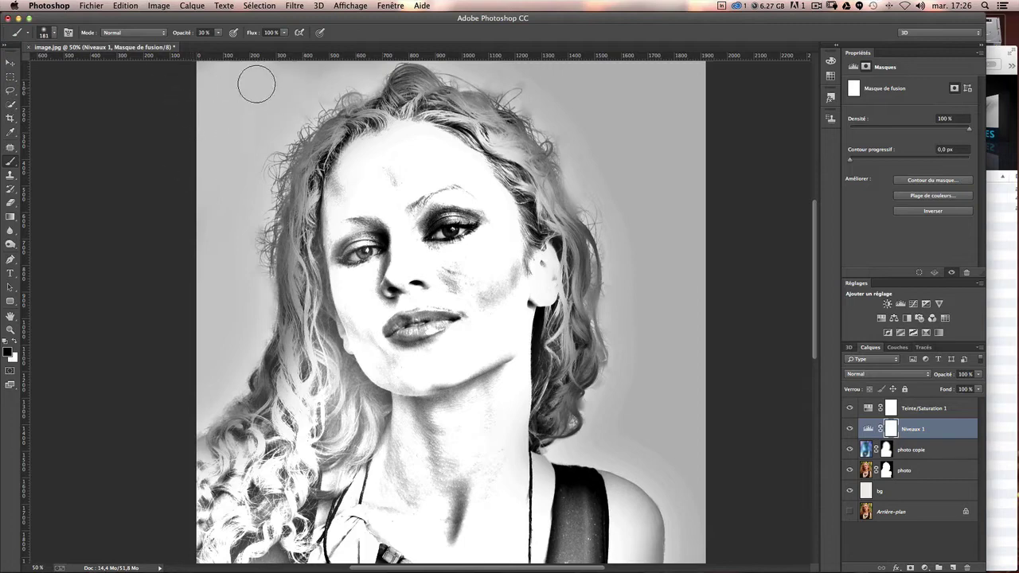
pyautogui.moveTo(296, 283)
pyautogui.mouseDown()
pyautogui.moveTo(318, 151)
pyautogui.moveTo(368, 83)
pyautogui.moveTo(521, 91)
pyautogui.moveTo(525, 120)
pyautogui.moveTo(614, 231)
pyautogui.moveTo(628, 312)
pyautogui.moveTo(539, 109)
pyautogui.moveTo(632, 71)
pyautogui.moveTo(678, 137)
pyautogui.moveTo(692, 372)
pyautogui.moveTo(623, 106)
pyautogui.moveTo(685, 200)
pyautogui.moveTo(619, 376)
pyautogui.moveTo(669, 375)
pyautogui.moveTo(693, 439)
pyautogui.moveTo(687, 500)
pyautogui.moveTo(624, 342)
pyautogui.moveTo(659, 110)
pyautogui.moveTo(671, 137)
pyautogui.moveTo(664, 273)
pyautogui.moveTo(673, 312)
pyautogui.mouseUp()
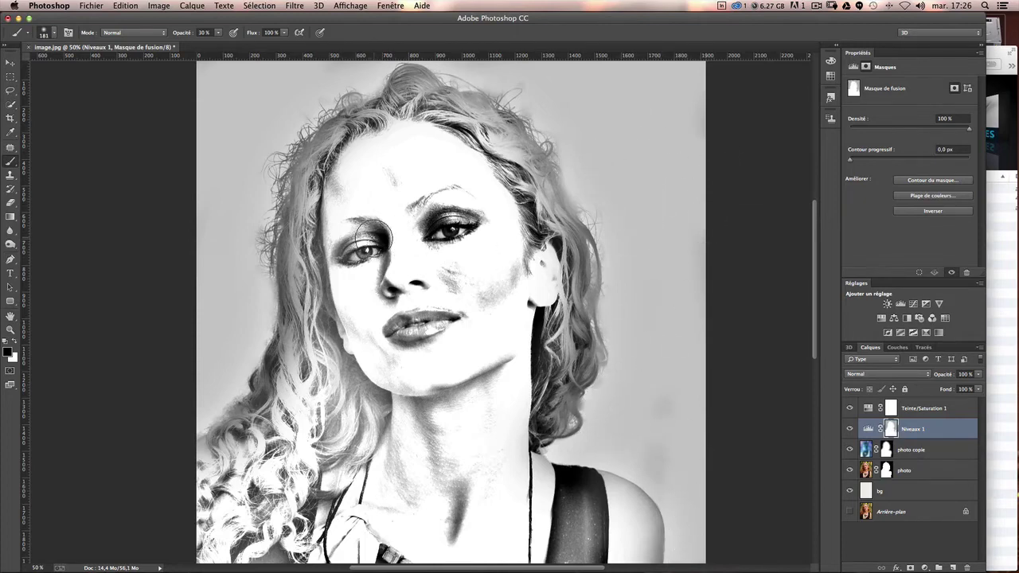
pyautogui.moveTo(444, 227)
pyautogui.mouseDown()
pyautogui.moveTo(426, 229)
pyautogui.moveTo(460, 227)
pyautogui.mouseUp()
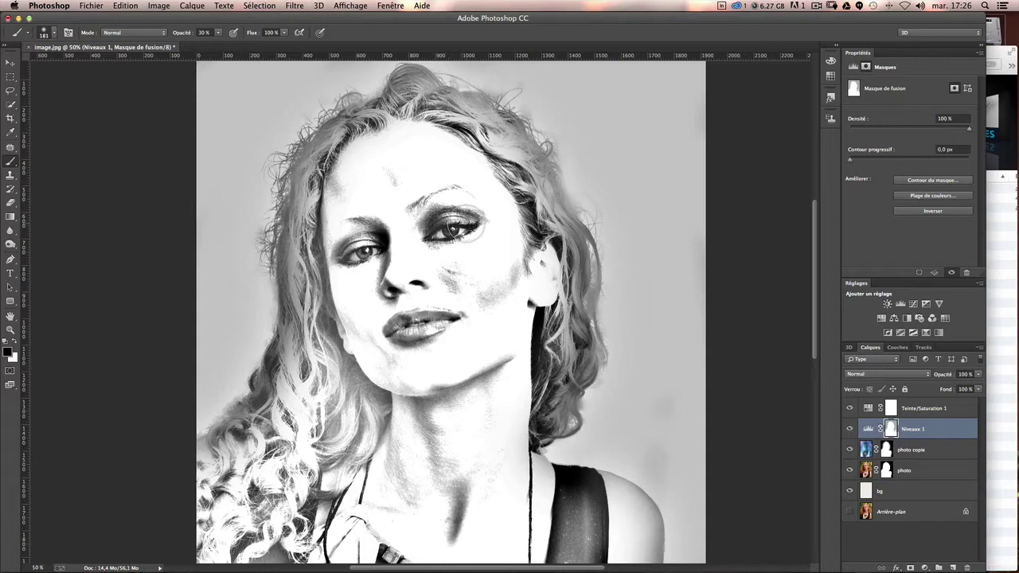
pyautogui.hotkey('ctrl', 'z')
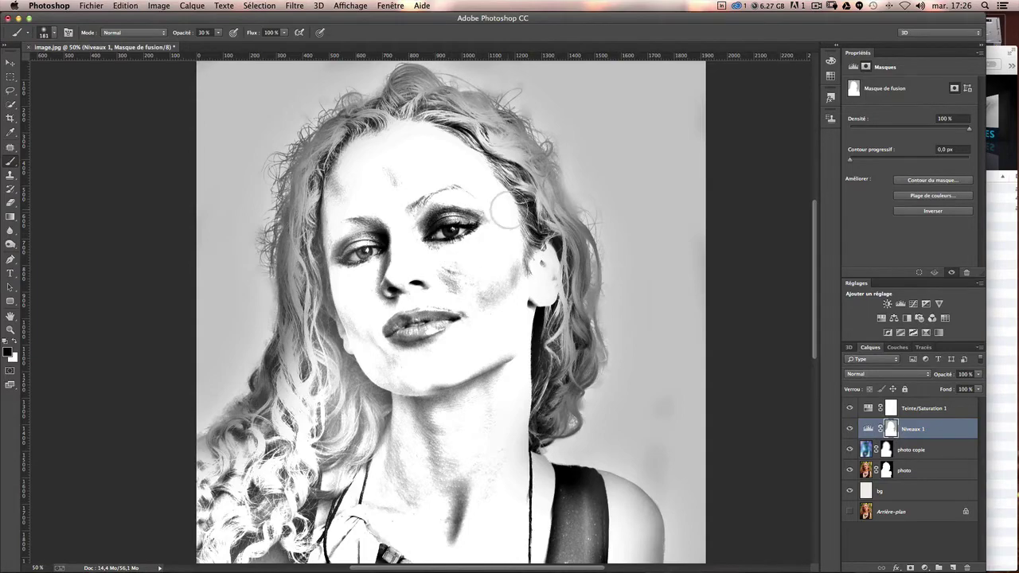
# Step: With a smaller brush at 13% opacity, paint the eye corners, eyelid and nose bridge on the mask
pyautogui.hotkey('ctrl', '+')
pyautogui.hotkey('ctrl', '+')
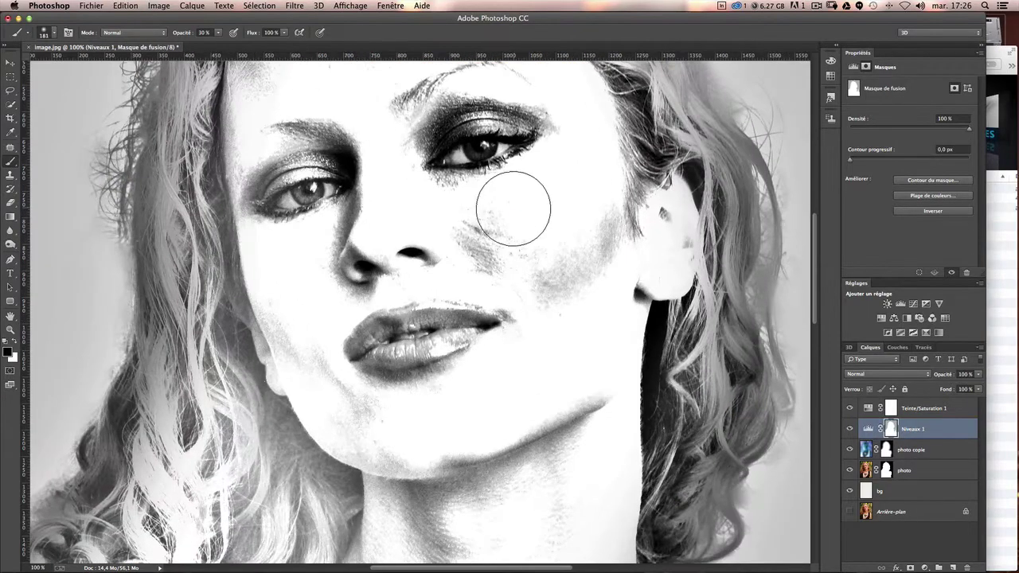
pyautogui.scroll(2, 502, 219)
pyautogui.scroll(1, 490, 232)
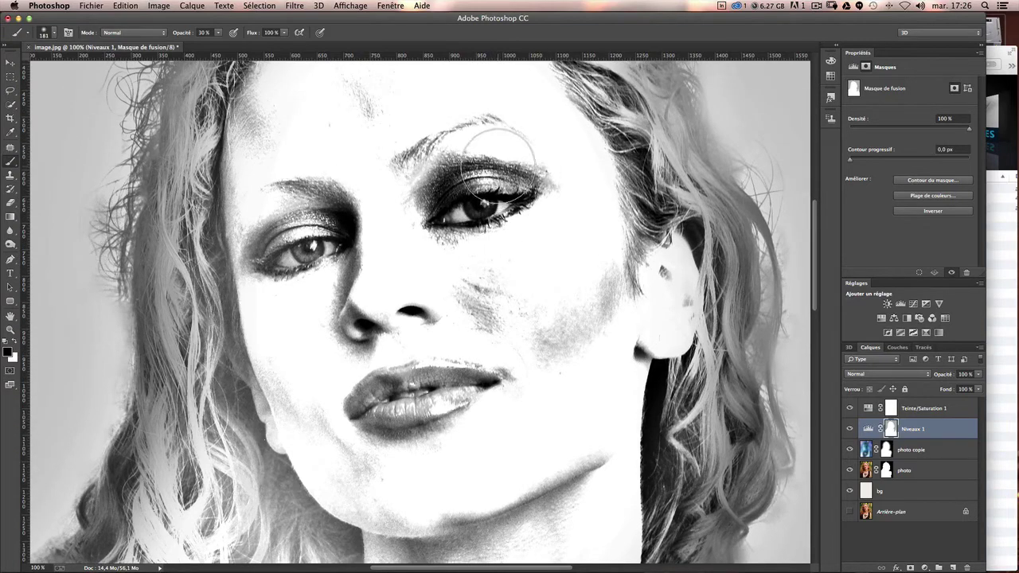
pyautogui.moveTo(495, 163); pyautogui.dragTo(466, 163)
pyautogui.moveTo(417, 199)
pyautogui.mouseDown()
pyautogui.moveTo(450, 179)
pyautogui.moveTo(547, 171)
pyautogui.mouseUp()
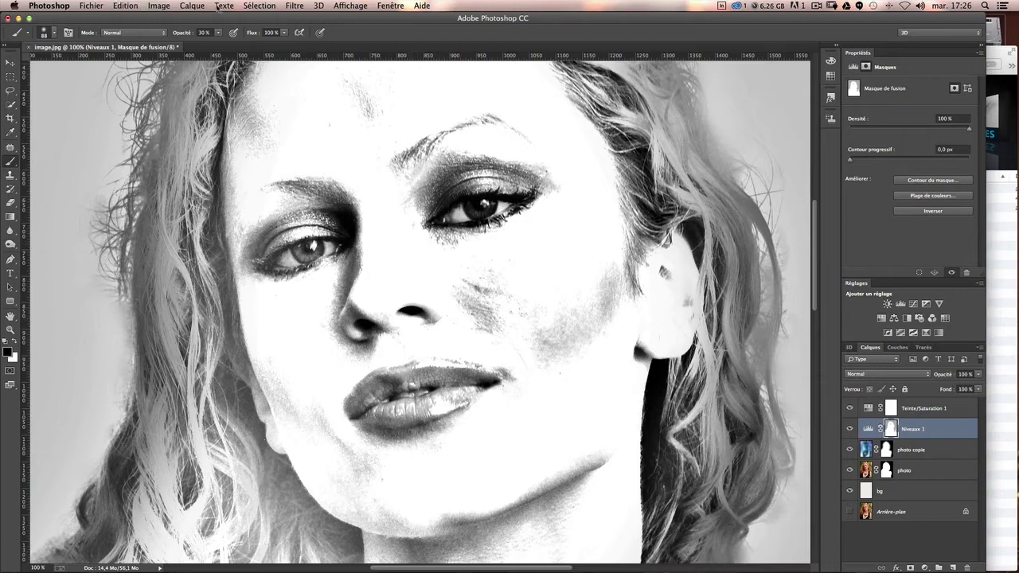
pyautogui.click(217, 35)
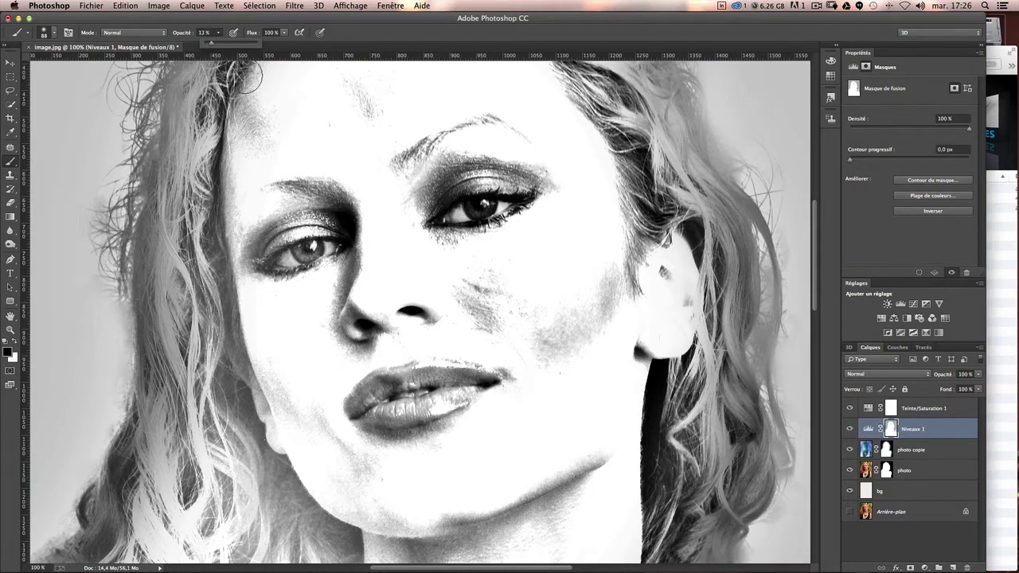
pyautogui.moveTo(334, 229)
pyautogui.mouseDown()
pyautogui.moveTo(358, 233)
pyautogui.moveTo(342, 211)
pyautogui.mouseUp()
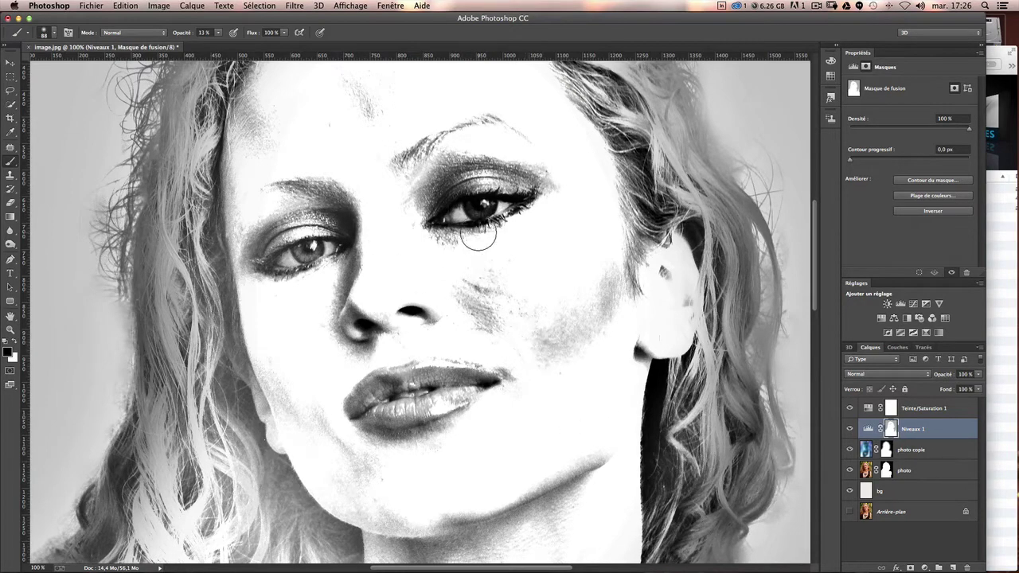
pyautogui.moveTo(478, 236)
pyautogui.mouseDown()
pyautogui.moveTo(467, 227)
pyautogui.moveTo(482, 227)
pyautogui.moveTo(451, 247)
pyautogui.moveTo(500, 220)
pyautogui.moveTo(478, 215)
pyautogui.moveTo(534, 204)
pyautogui.moveTo(503, 184)
pyautogui.moveTo(511, 191)
pyautogui.mouseUp()
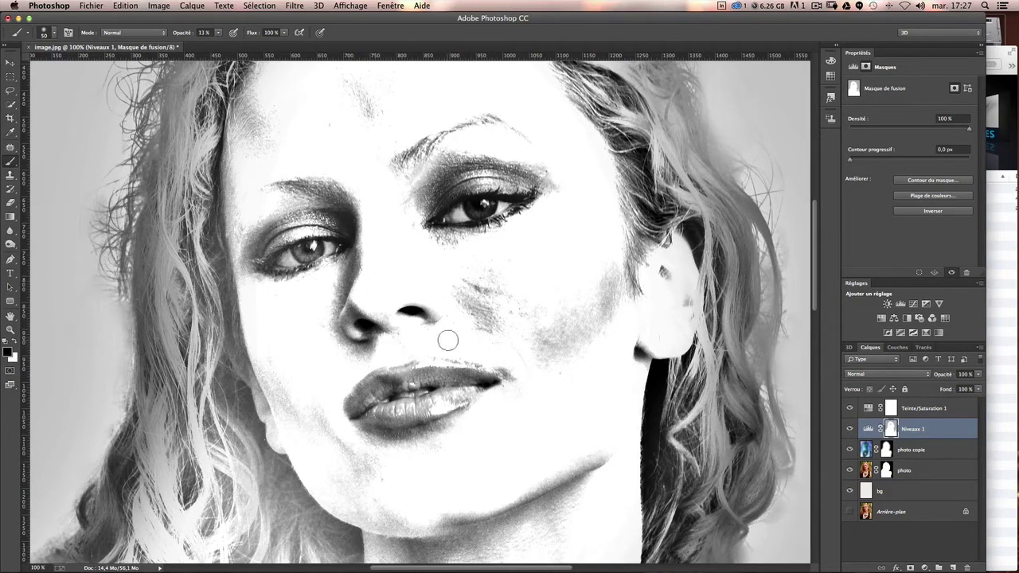
pyautogui.moveTo(448, 340); pyautogui.dragTo(460, 287)
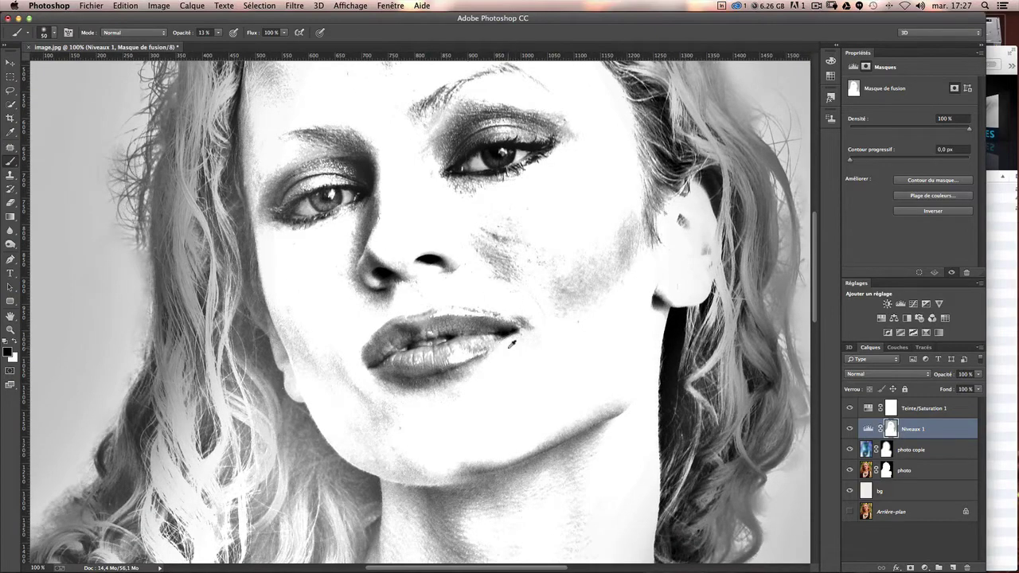
pyautogui.hotkey('ctrl', '-')
pyautogui.hotkey('ctrl', '-')
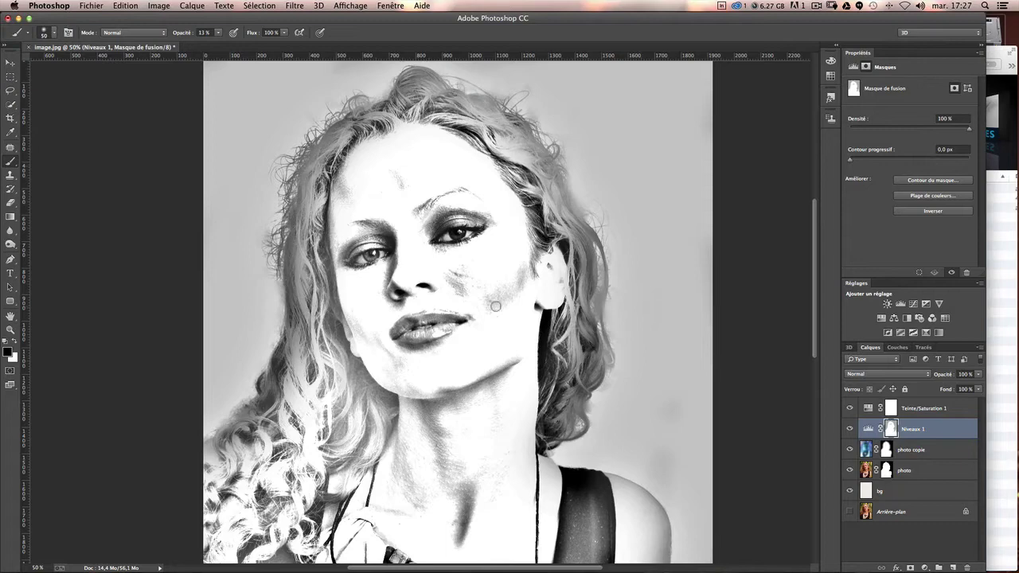
# Step: Paint 141 px strokes on the Niveaux 1 mask over the strap, shoulder and lower arm
pyautogui.scroll(-2, 489, 314)
pyautogui.scroll(-2, 490, 294)
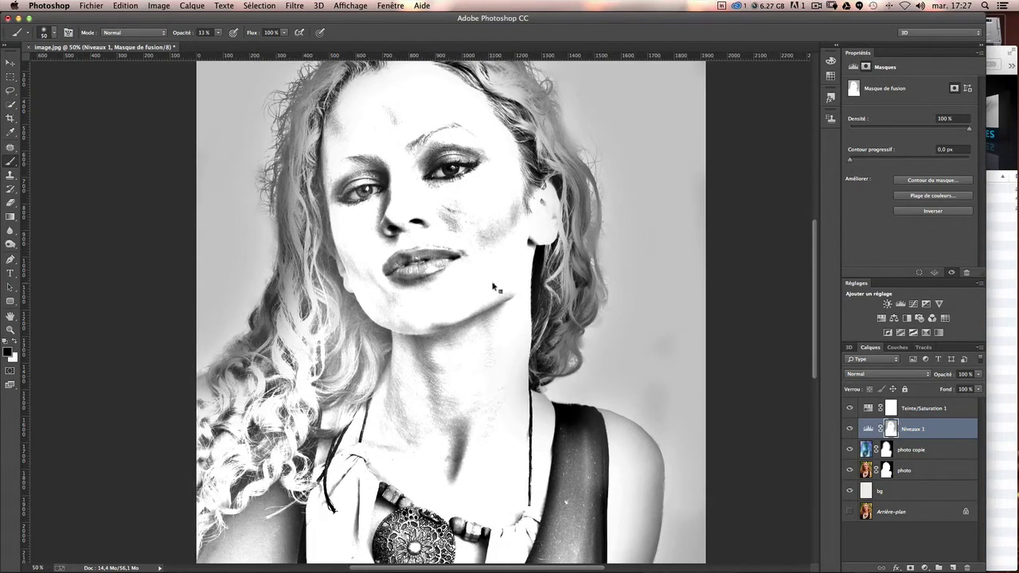
pyautogui.moveTo(491, 282); pyautogui.dragTo(544, 414)
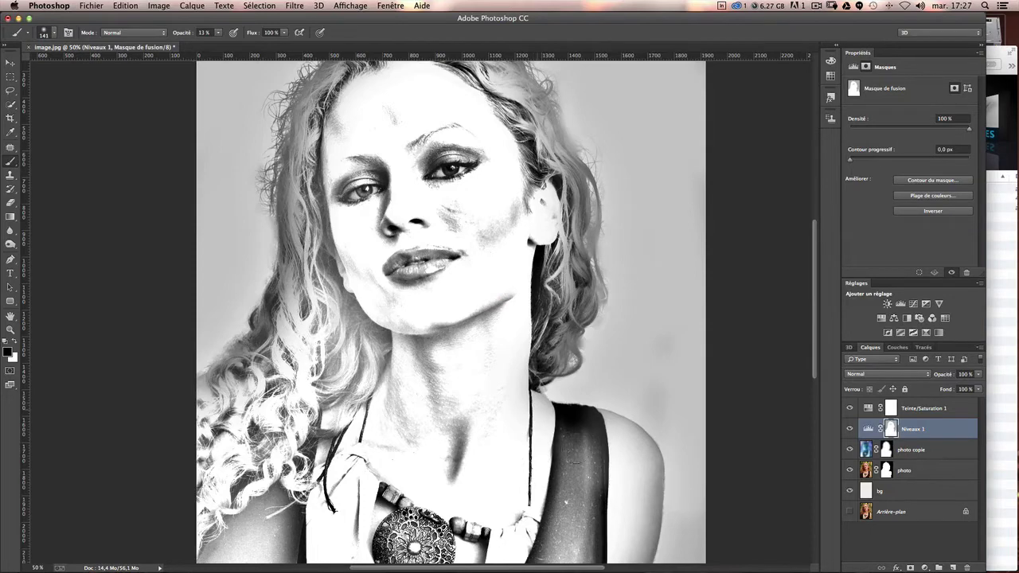
pyautogui.moveTo(544, 415); pyautogui.dragTo(603, 494)
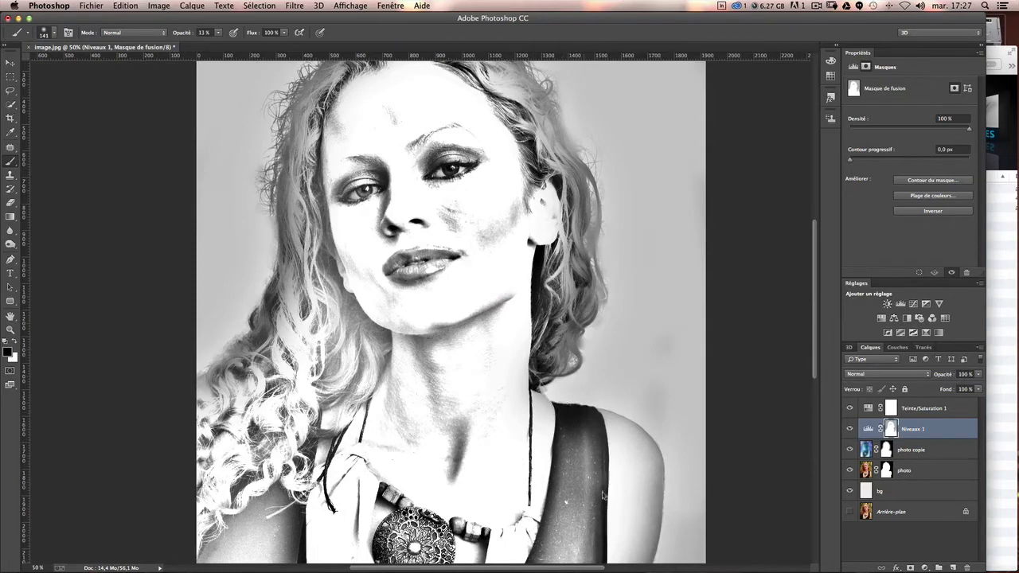
pyautogui.moveTo(600, 542)
pyautogui.mouseDown()
pyautogui.moveTo(569, 414)
pyautogui.moveTo(611, 418)
pyautogui.mouseUp()
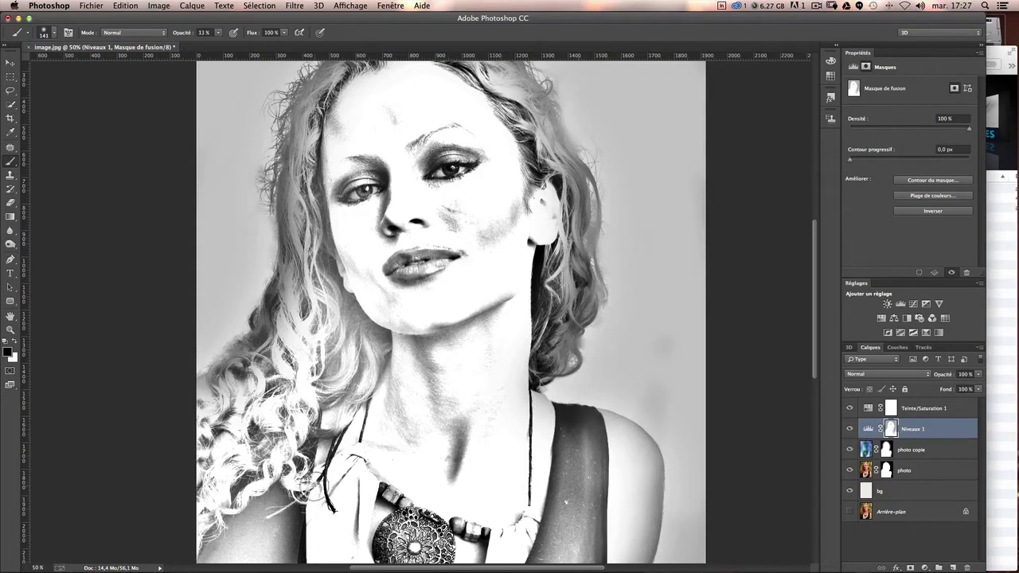
pyautogui.moveTo(277, 546); pyautogui.dragTo(321, 549)
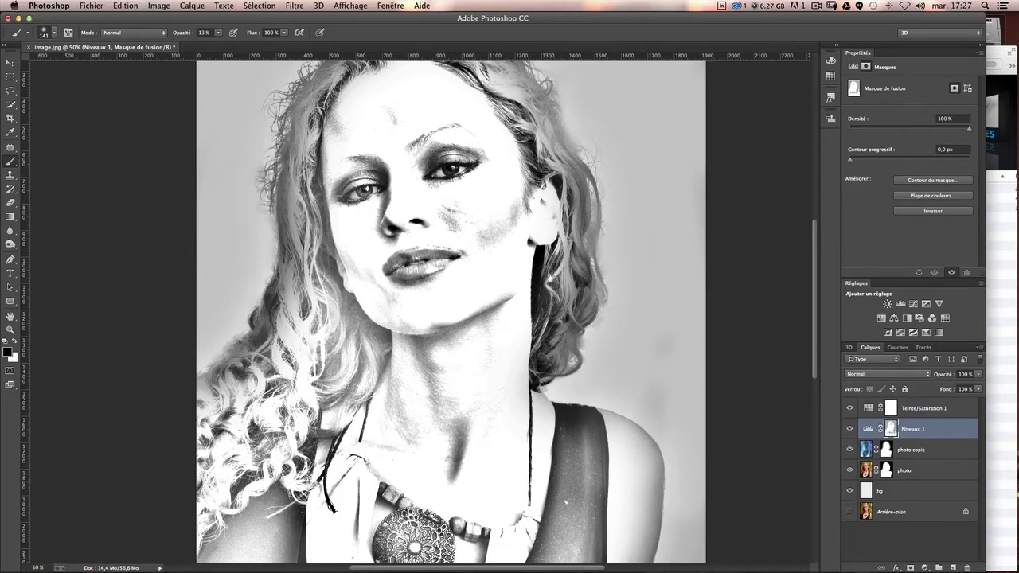
pyautogui.scroll(5, 518, 269)
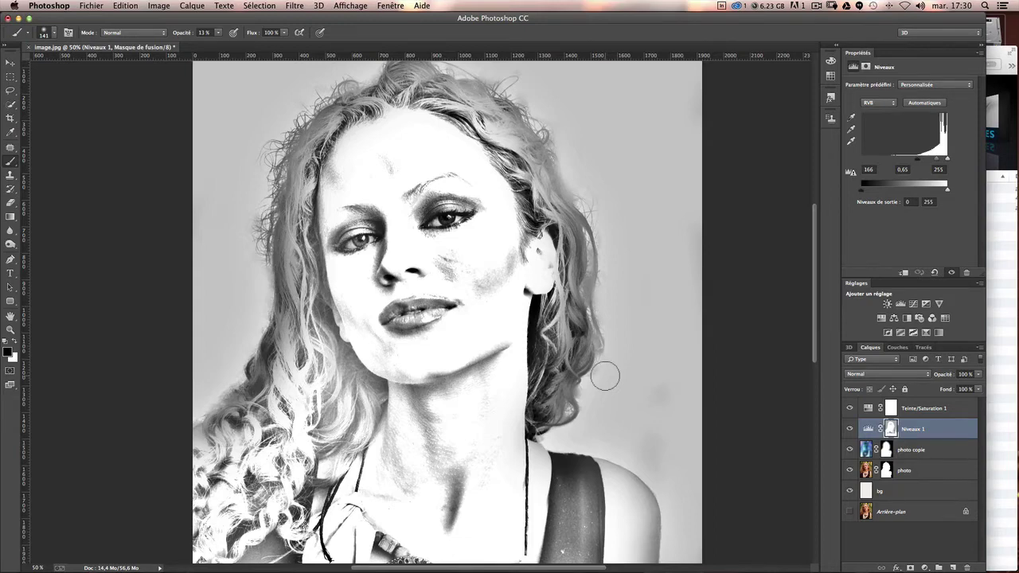
# Step: With Teinte/Saturation 1 selected, stamp all visible layers into a new top layer, Calque 1
pyautogui.click(923, 409)
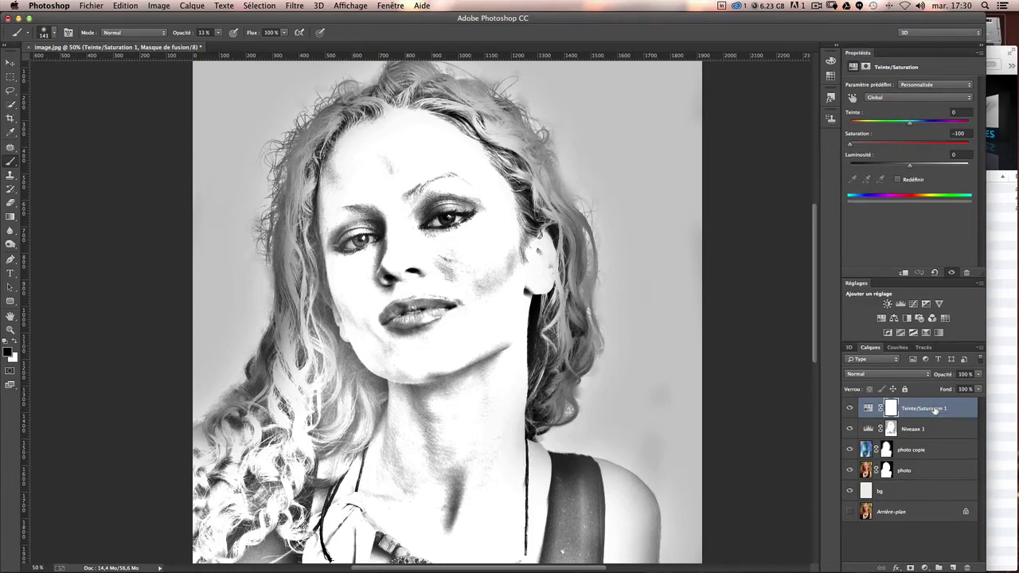
pyautogui.hotkey('ctrl', 'alt', 'shift', 'e')
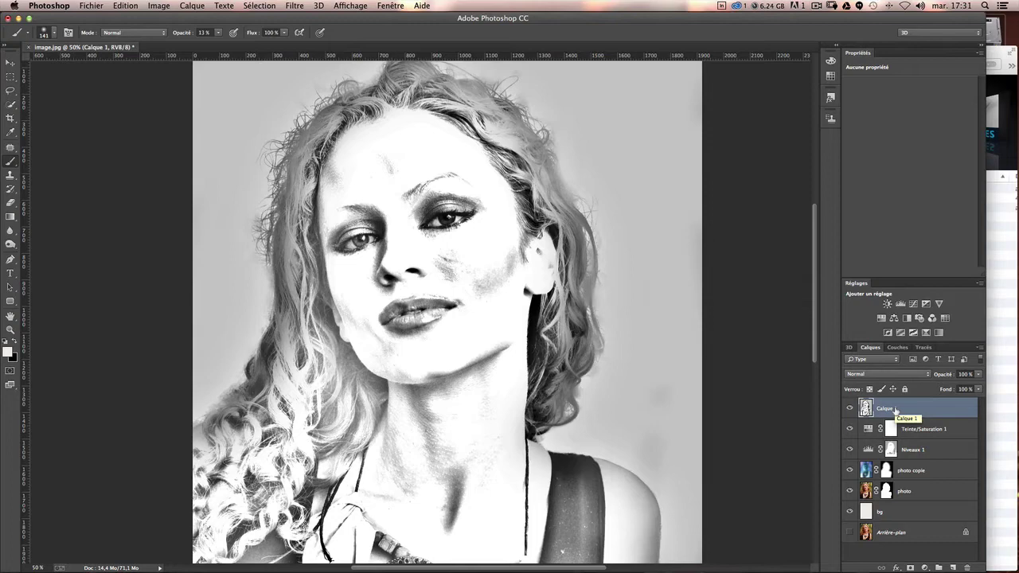
# Step: Duplicate Calque 1 as Calque 1 copie and open the Peinture à l'huile filter
pyautogui.hotkey('ctrl', 'j')
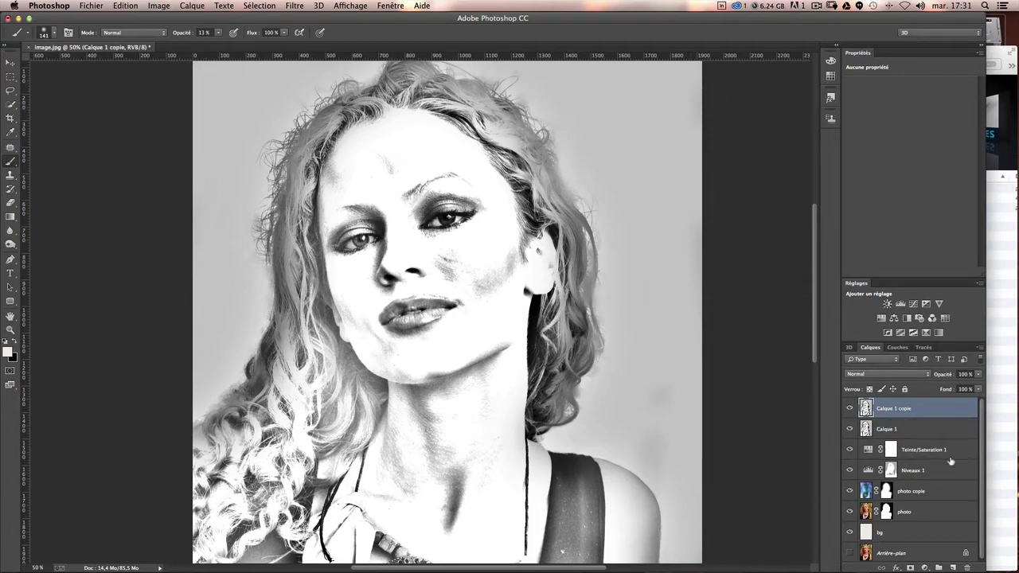
pyautogui.click(294, 6)
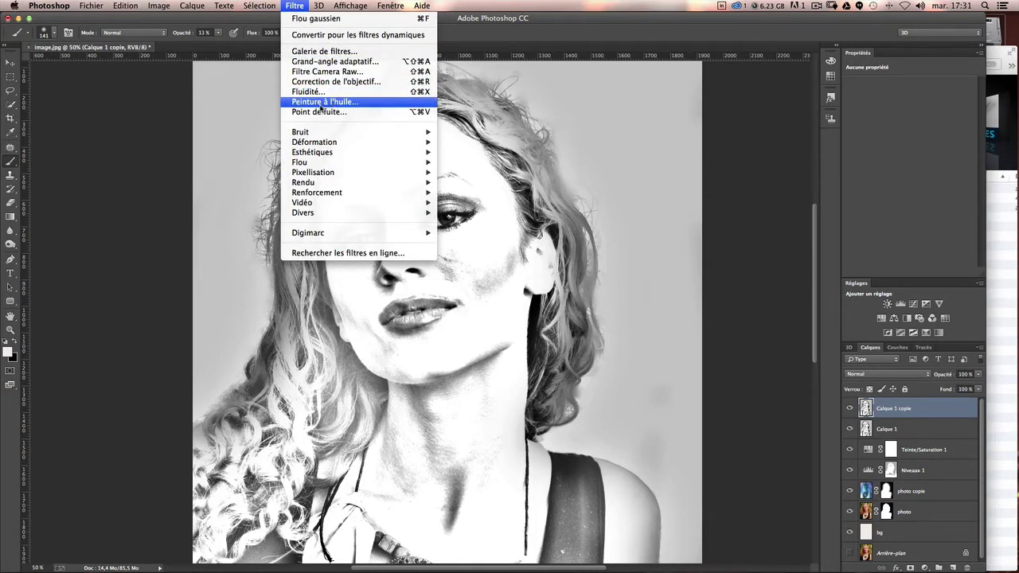
pyautogui.click(322, 102)
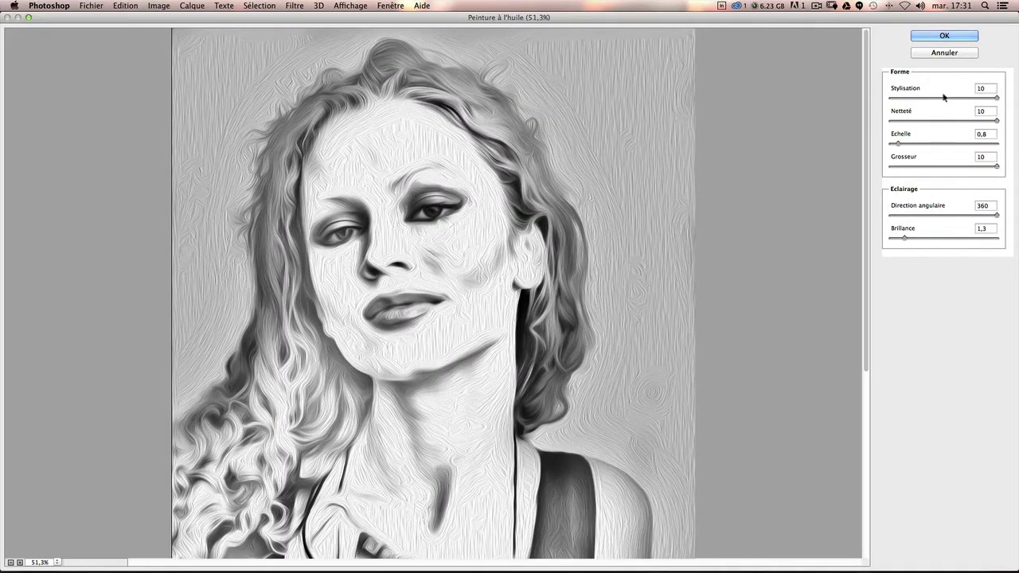
# Step: Tune the Oil Paint sliders: stylisation, lower bristle detail, lighting angle, shine 1,4, scale 0,6
pyautogui.moveTo(996, 97)
pyautogui.mouseDown()
pyautogui.moveTo(899, 97)
pyautogui.moveTo(1001, 97)
pyautogui.moveTo(966, 119)
pyautogui.moveTo(867, 121)
pyautogui.moveTo(1018, 136)
pyautogui.mouseUp()
pyautogui.moveTo(898, 144); pyautogui.dragTo(901, 145)
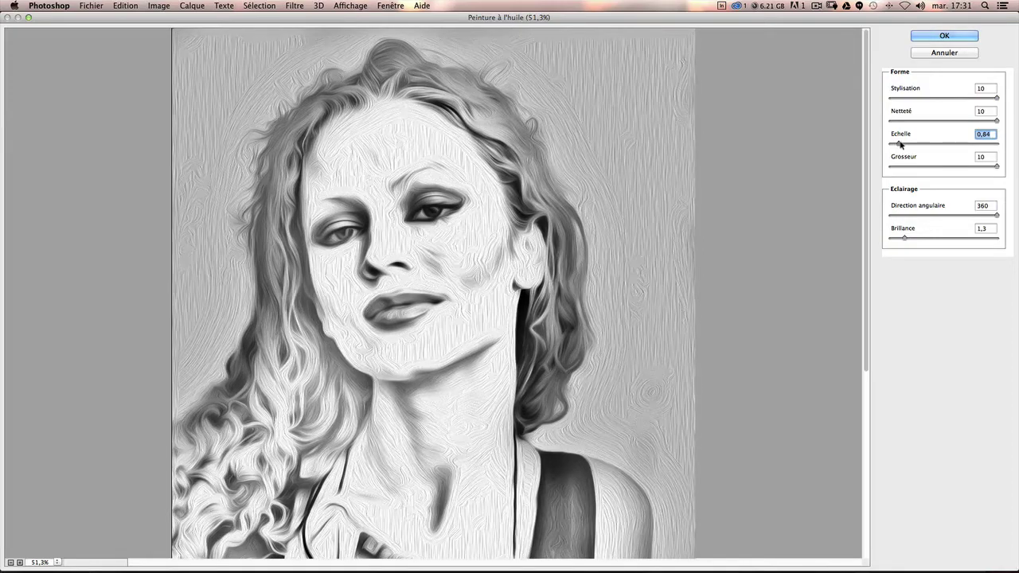
pyautogui.moveTo(995, 167); pyautogui.dragTo(913, 168)
pyautogui.moveTo(998, 215); pyautogui.dragTo(996, 216)
pyautogui.moveTo(904, 239); pyautogui.dragTo(905, 239)
pyautogui.moveTo(900, 143)
pyautogui.mouseDown()
pyautogui.moveTo(916, 146)
pyautogui.moveTo(896, 145)
pyautogui.mouseUp()
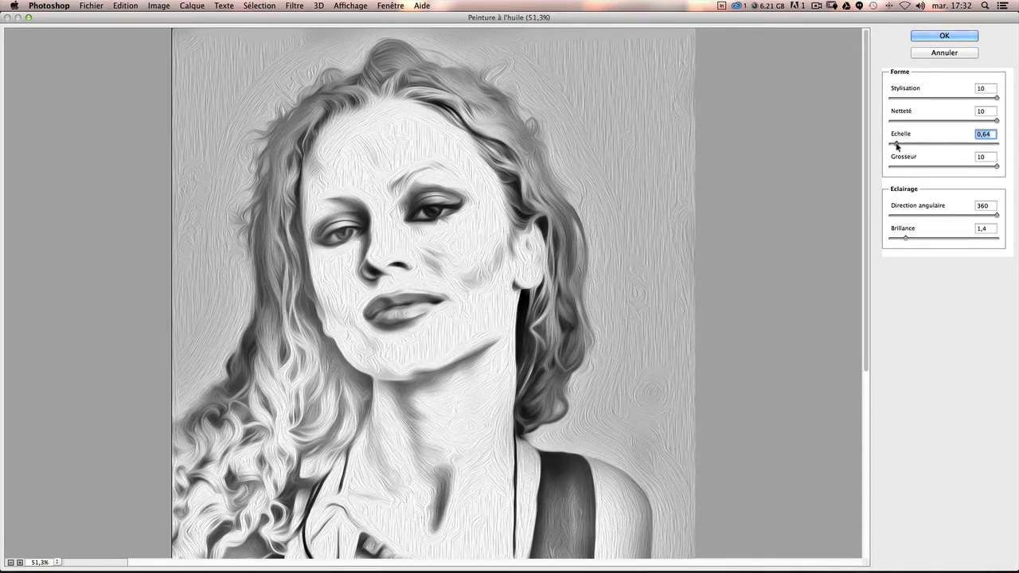
pyautogui.moveTo(896, 146); pyautogui.dragTo(895, 146)
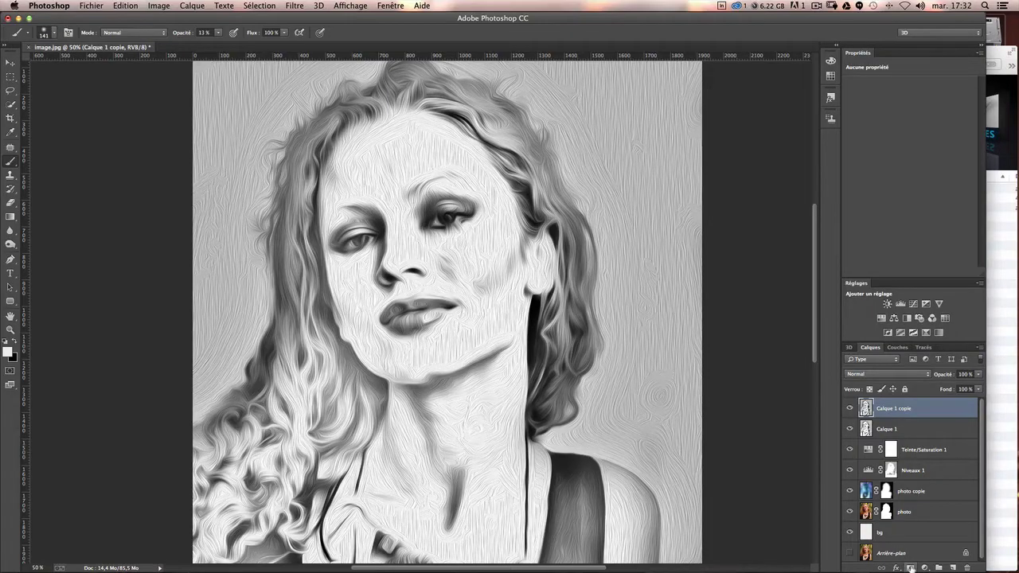
# Step: Add a black hide-all layer mask to Calque 1 copie with Opt-click on Add Layer Mask
pyautogui.keyDown('alt'); pyautogui.click(910, 568); pyautogui.keyUp('alt')
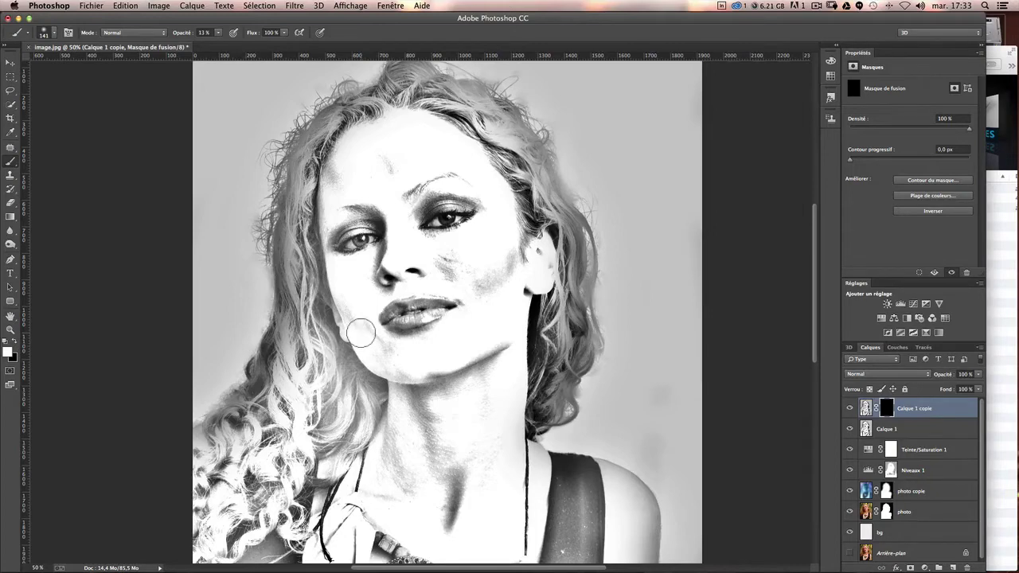
# Step: With a 180 px brush, paint white on the mask over the lower-left curls, viewing at 66.7%
pyautogui.moveTo(361, 335); pyautogui.dragTo(370, 335)
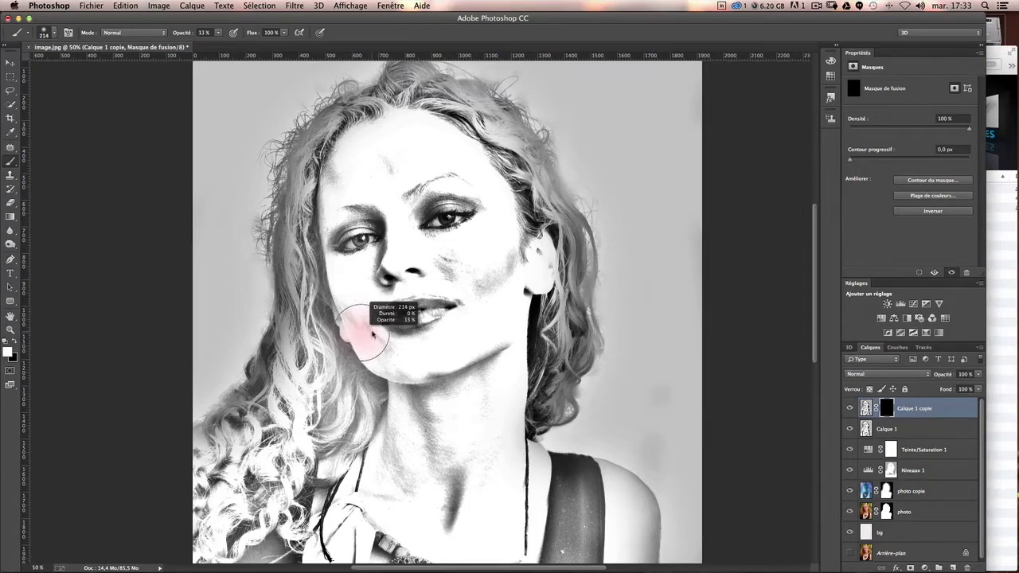
pyautogui.moveTo(328, 362); pyautogui.dragTo(324, 363)
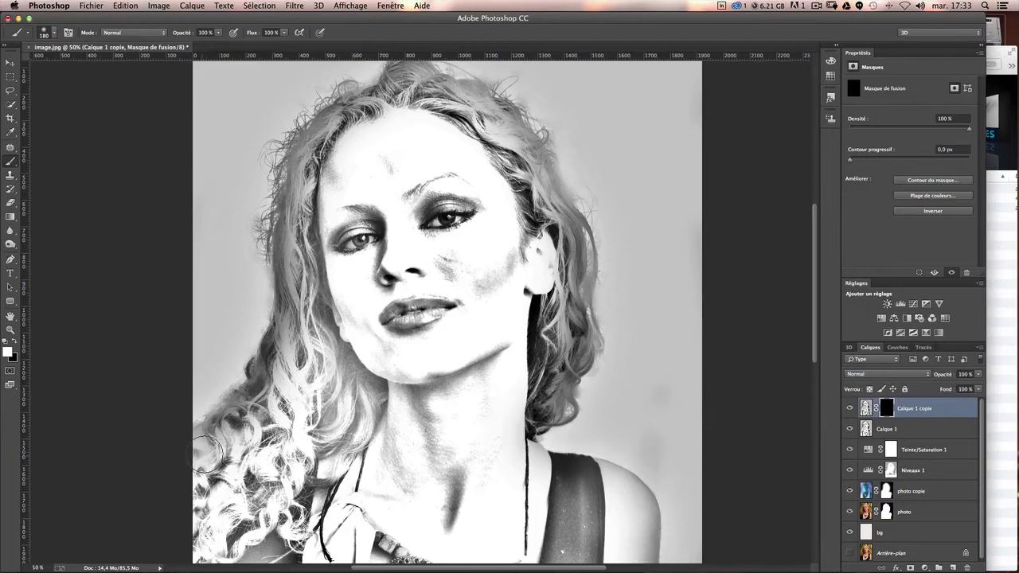
pyautogui.moveTo(184, 516)
pyautogui.mouseDown()
pyautogui.moveTo(248, 525)
pyautogui.moveTo(270, 488)
pyautogui.moveTo(205, 454)
pyautogui.mouseUp()
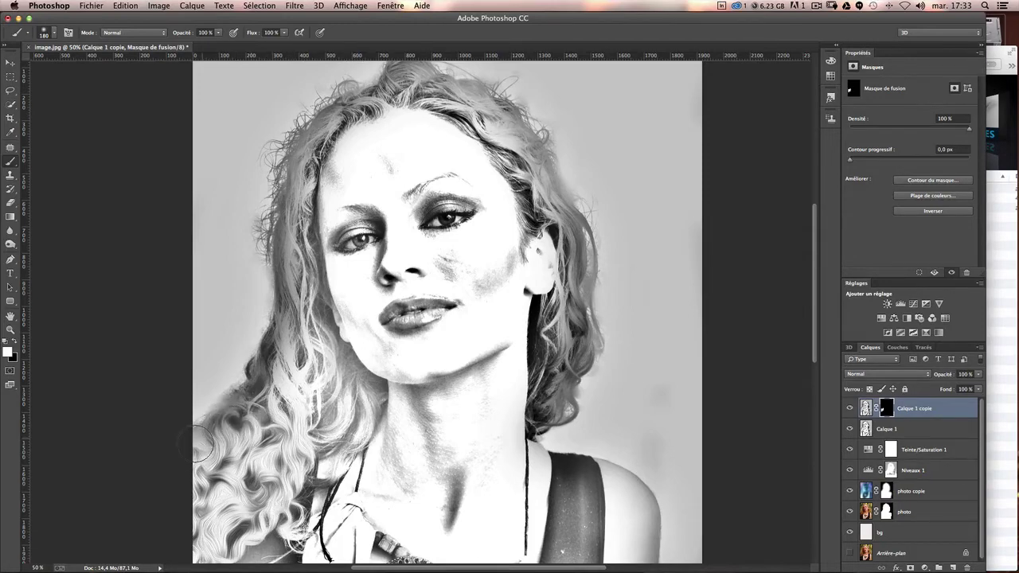
pyautogui.press('super+h')
pyautogui.press('super+plus')
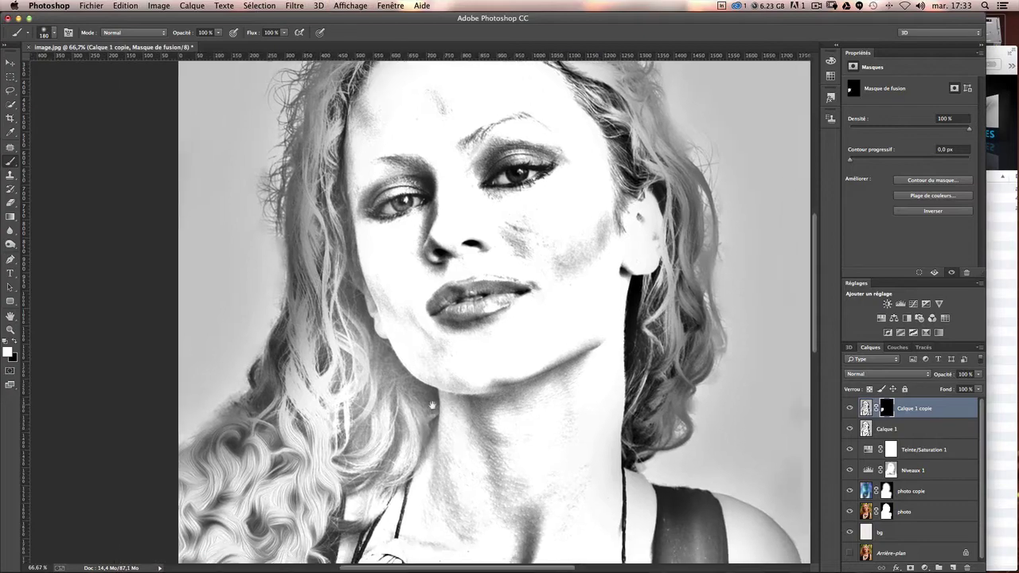
# Step: At 100% zoom, paint white on the mask along the left hair edge and near the neck
pyautogui.press('super+plus')
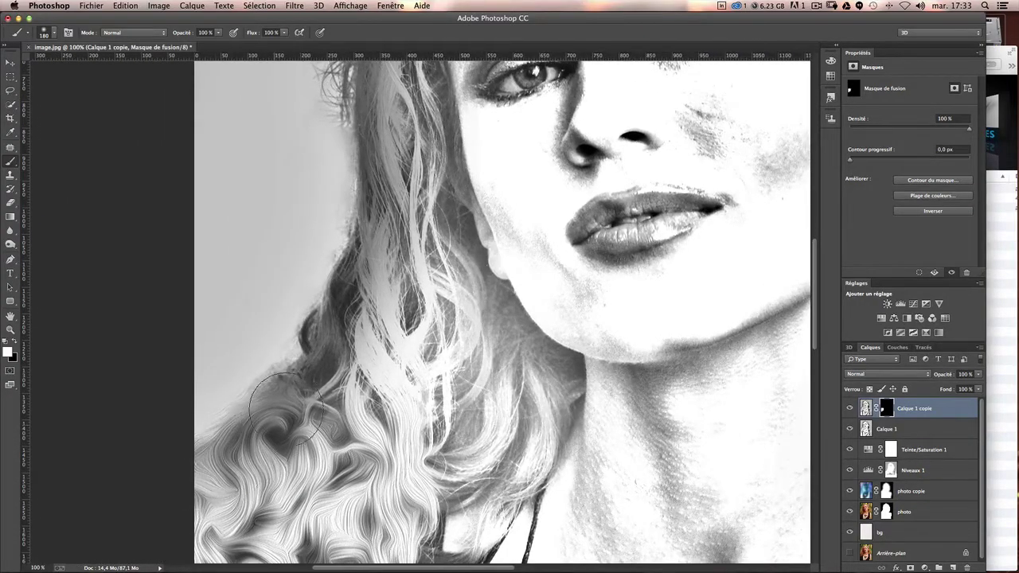
pyautogui.moveTo(327, 363)
pyautogui.mouseDown()
pyautogui.moveTo(352, 350)
pyautogui.moveTo(319, 384)
pyautogui.moveTo(326, 342)
pyautogui.moveTo(367, 277)
pyautogui.moveTo(379, 199)
pyautogui.moveTo(350, 255)
pyautogui.moveTo(348, 291)
pyautogui.moveTo(320, 287)
pyautogui.mouseUp()
pyautogui.scroll(5, 374, 199)
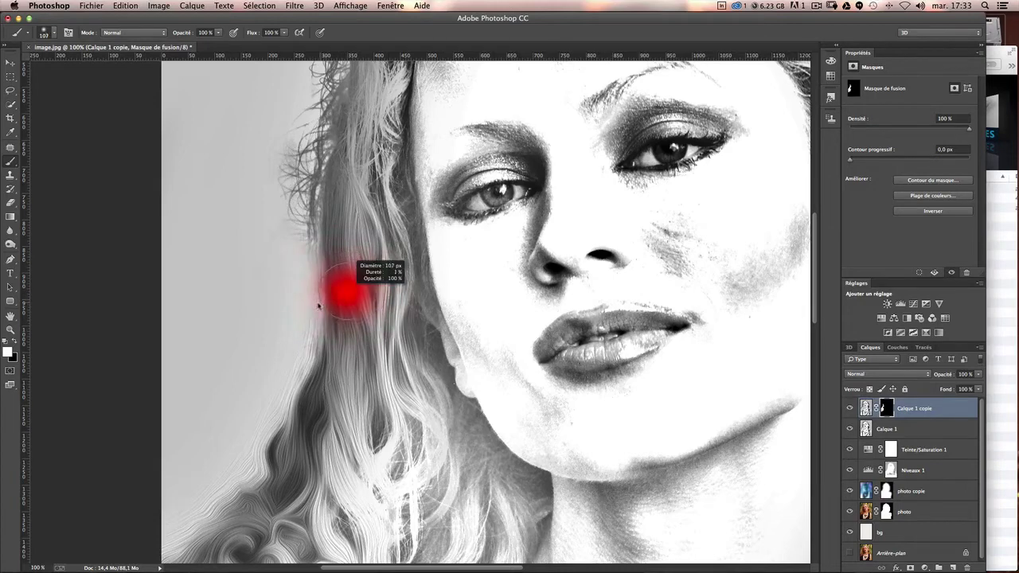
pyautogui.moveTo(318, 228); pyautogui.dragTo(317, 357)
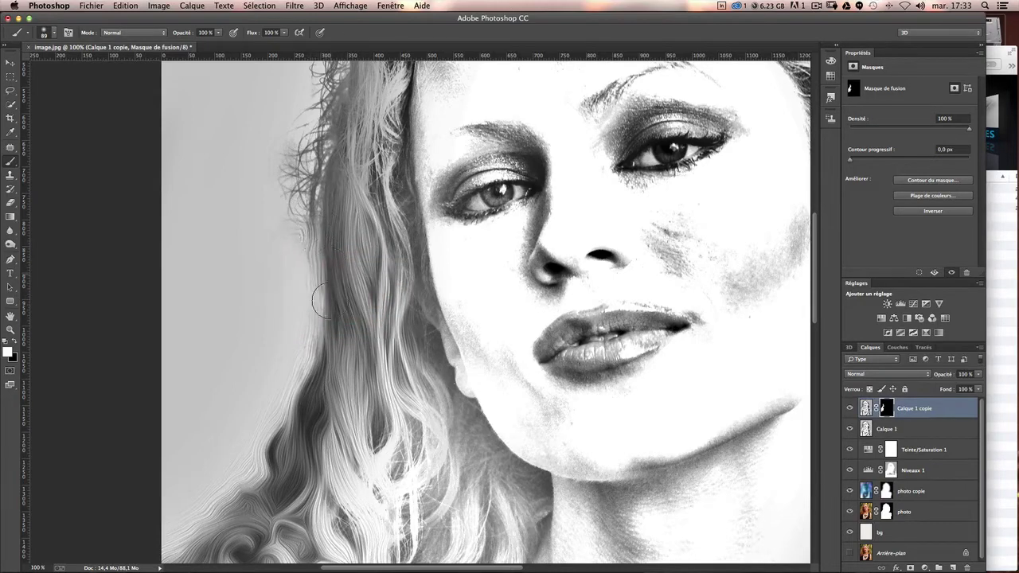
pyautogui.moveTo(307, 295); pyautogui.dragTo(296, 394)
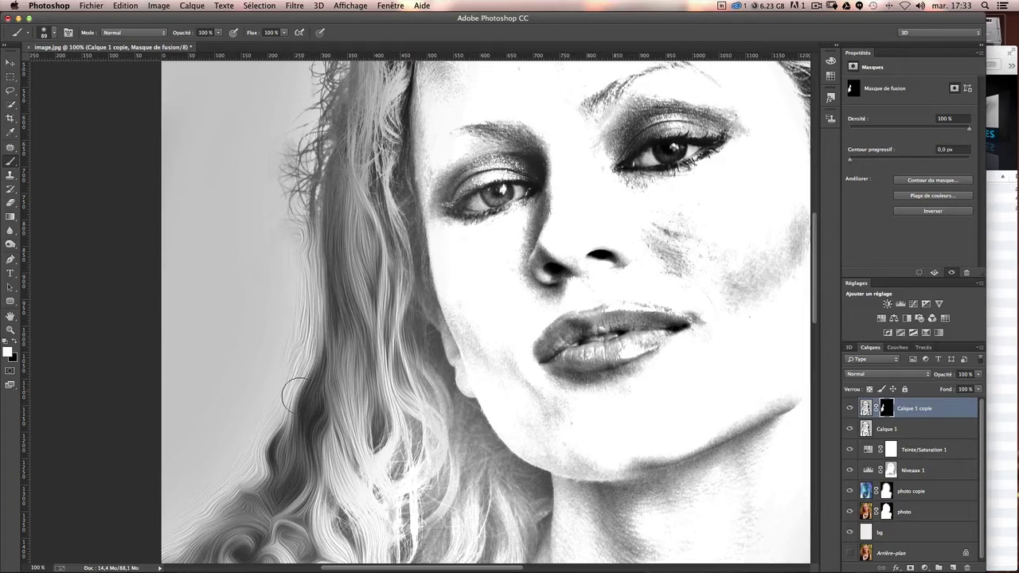
pyautogui.moveTo(391, 265); pyautogui.dragTo(378, 279)
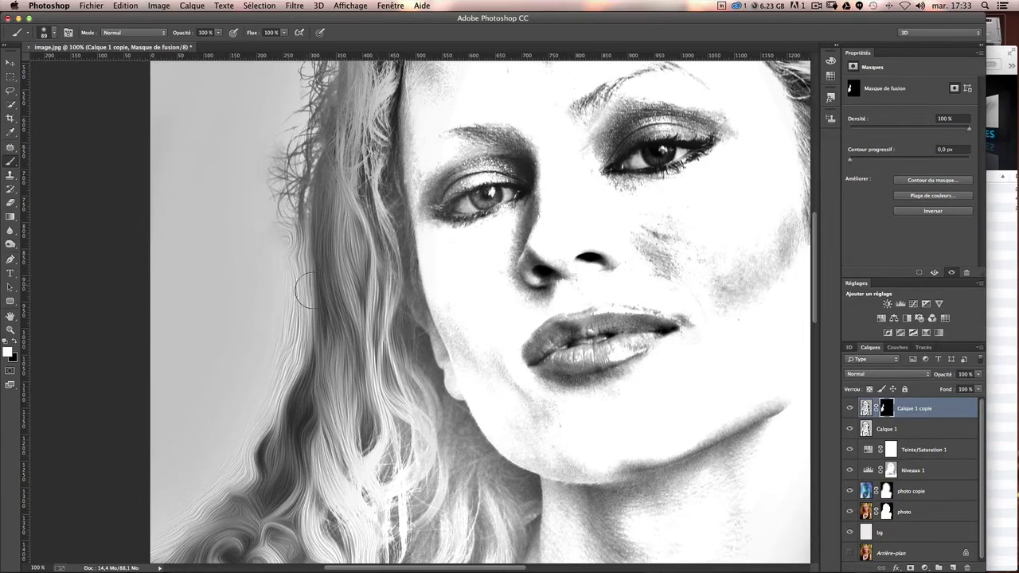
pyautogui.moveTo(310, 208); pyautogui.dragTo(319, 153)
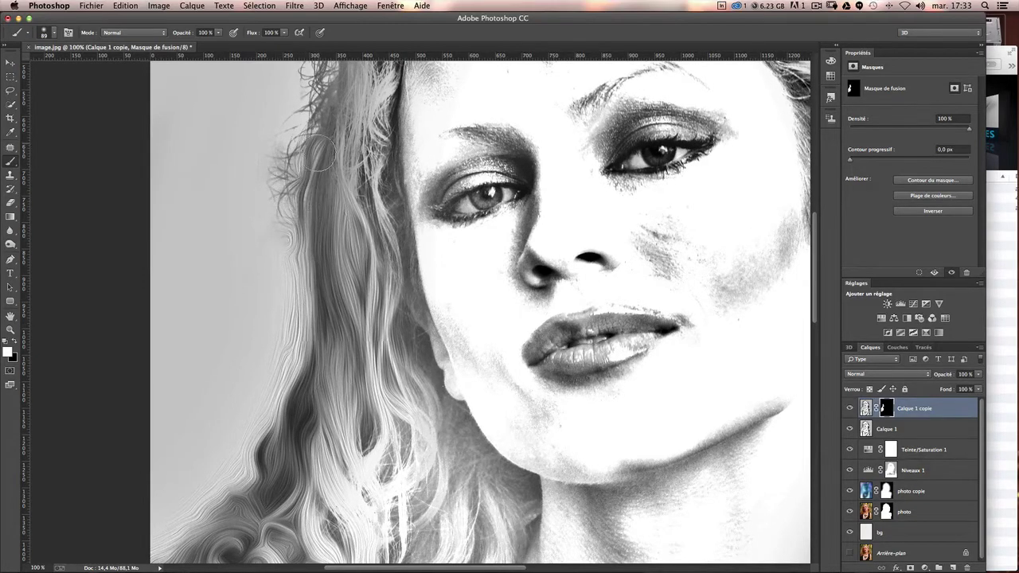
pyautogui.moveTo(306, 378); pyautogui.dragTo(285, 335)
# Step: Lightly hide the effect along the hair edge in black, then resume painting white
pyautogui.press('x')
pyautogui.moveTo(268, 264)
pyautogui.mouseDown()
pyautogui.moveTo(262, 238)
pyautogui.moveTo(268, 319)
pyautogui.moveTo(272, 291)
pyautogui.moveTo(271, 262)
pyautogui.moveTo(255, 378)
pyautogui.moveTo(250, 384)
pyautogui.moveTo(266, 342)
pyautogui.moveTo(228, 421)
pyautogui.moveTo(170, 493)
pyautogui.moveTo(211, 397)
pyautogui.mouseUp()
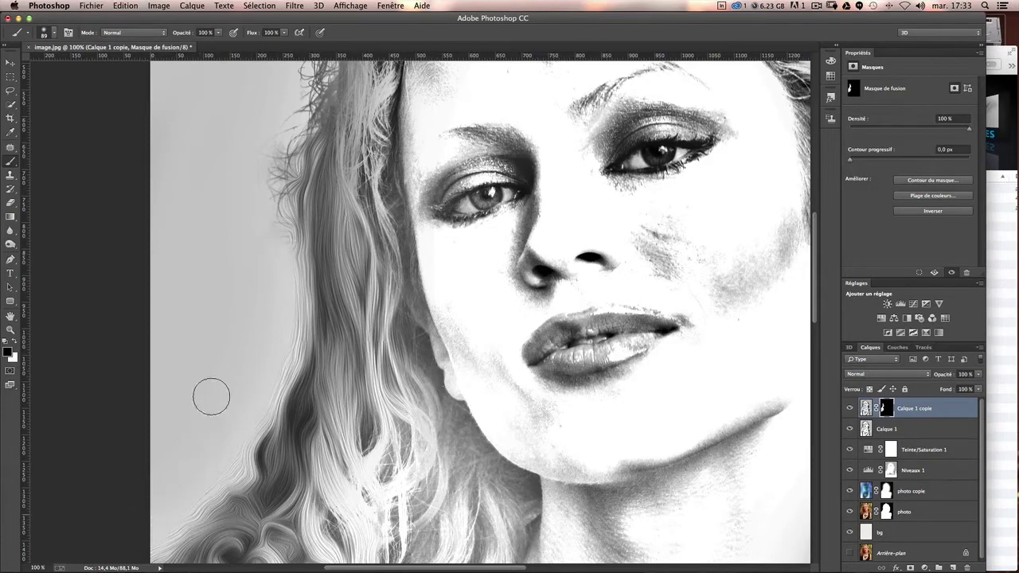
pyautogui.press('x')
pyautogui.moveTo(295, 229)
pyautogui.mouseDown()
pyautogui.moveTo(291, 183)
pyautogui.moveTo(305, 255)
pyautogui.mouseUp()
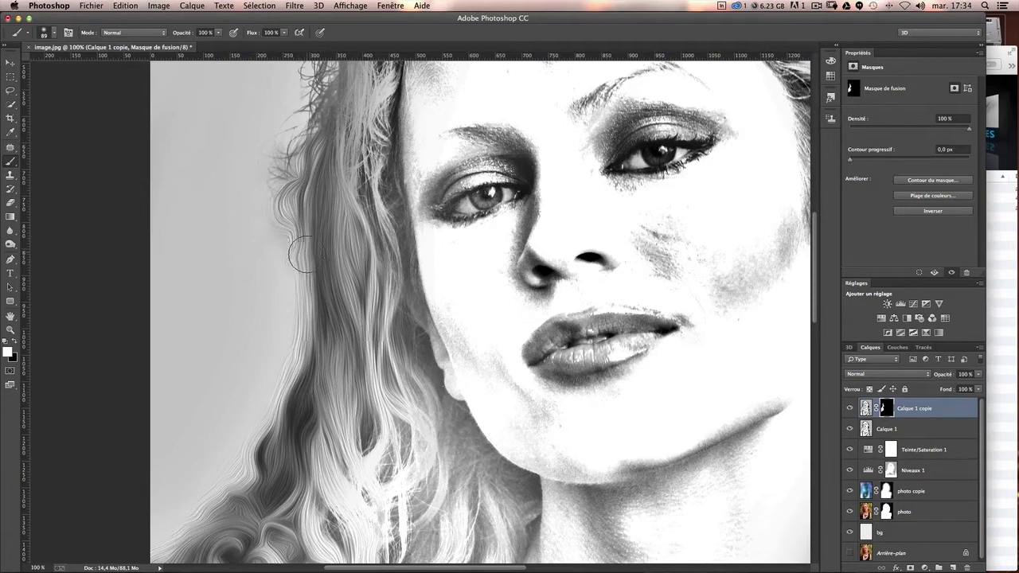
# Step: Smooth and darken the strands all the way down the left hair edge
pyautogui.scroll(5, 303, 255)
pyautogui.scroll(4, 318, 319)
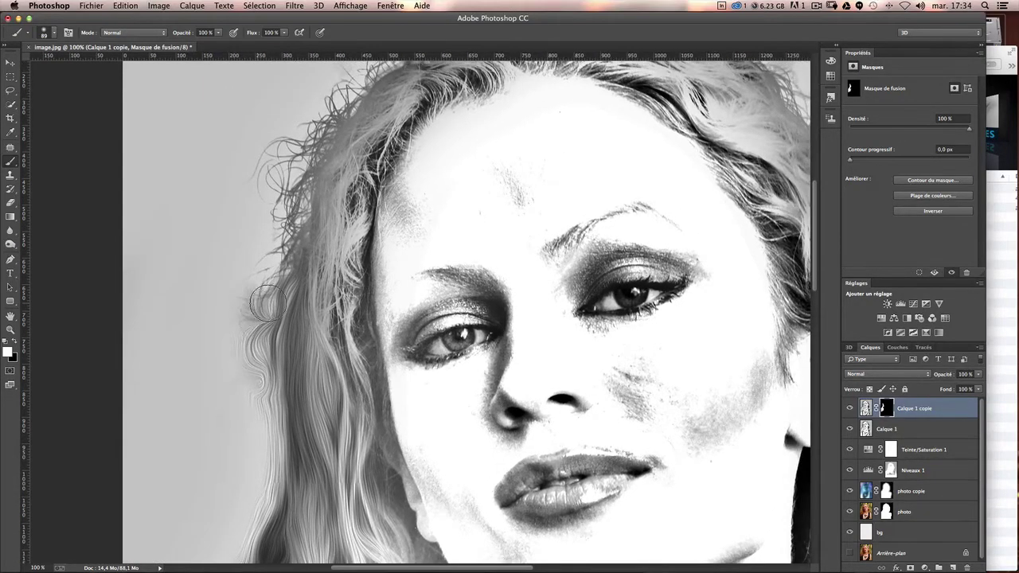
pyautogui.moveTo(267, 303)
pyautogui.mouseDown()
pyautogui.moveTo(270, 322)
pyautogui.moveTo(287, 254)
pyautogui.moveTo(322, 302)
pyautogui.moveTo(338, 411)
pyautogui.mouseUp()
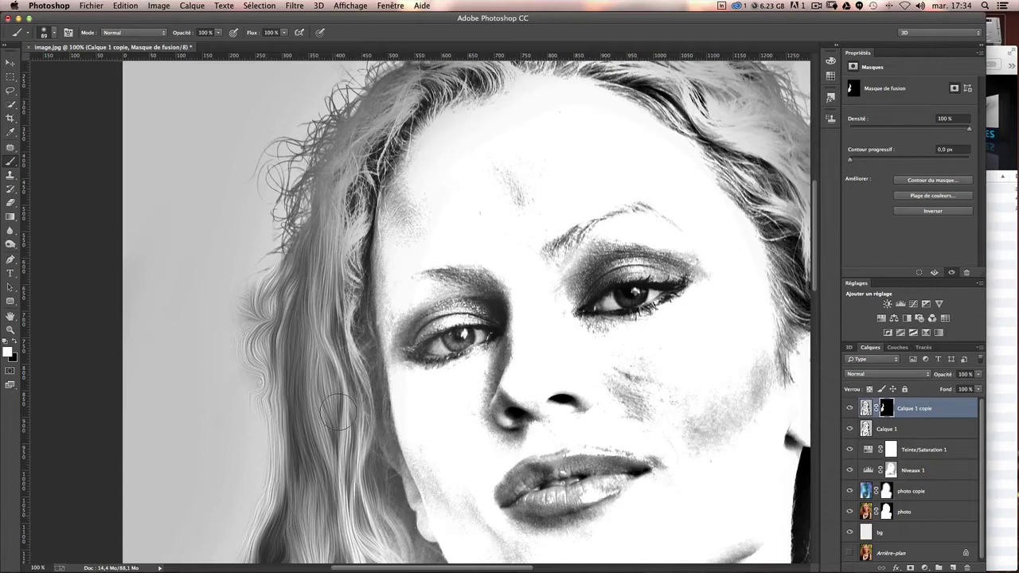
pyautogui.scroll(-10, 342, 295)
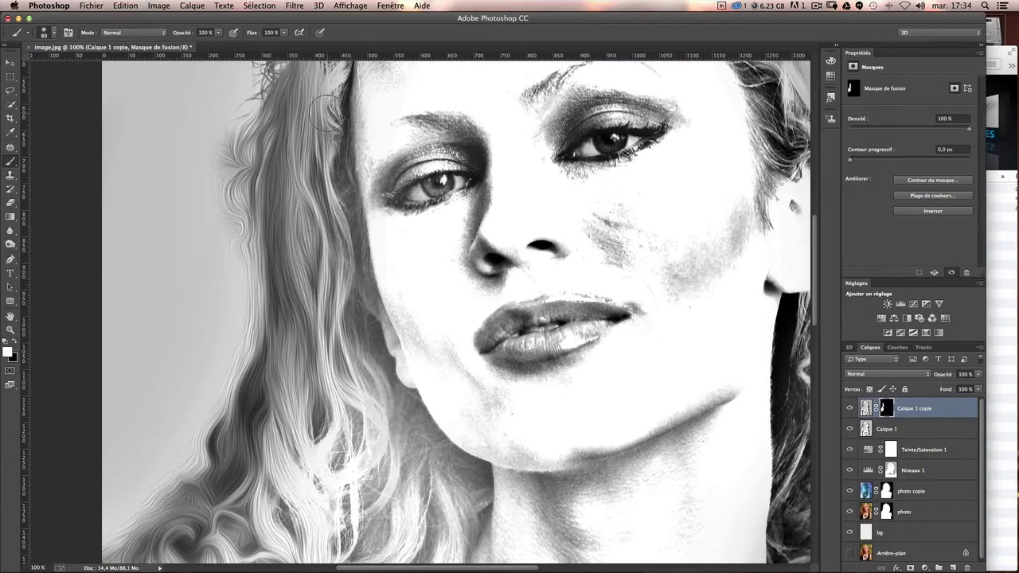
pyautogui.moveTo(326, 113); pyautogui.dragTo(328, 148)
pyautogui.moveTo(337, 183)
pyautogui.mouseDown()
pyautogui.moveTo(334, 231)
pyautogui.moveTo(373, 371)
pyautogui.moveTo(464, 493)
pyautogui.mouseUp()
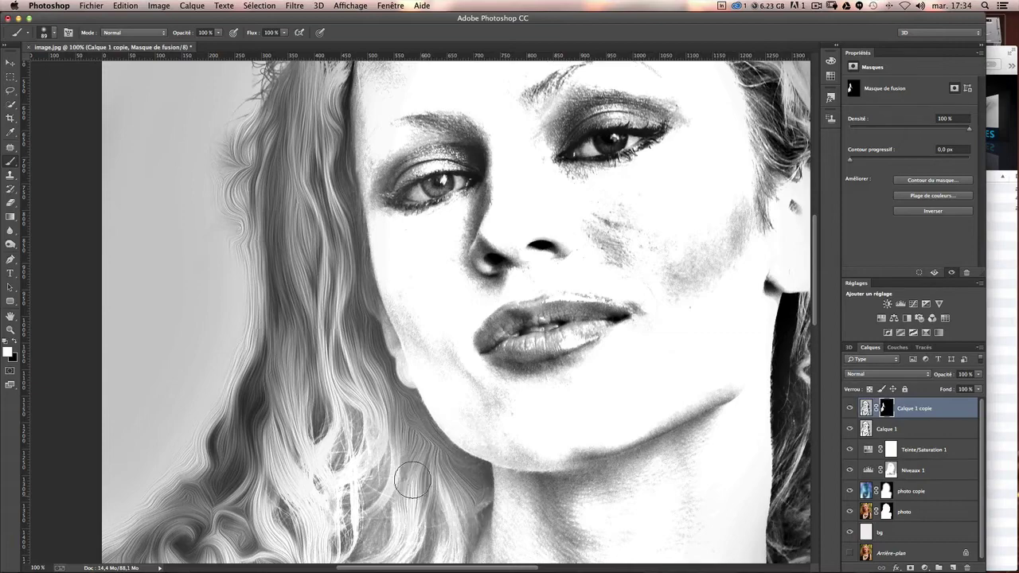
pyautogui.moveTo(403, 278); pyautogui.dragTo(393, 143)
pyautogui.hotkey('ctrl', 'r')
# Step: Repaint the left hair strands and the curls beside the neck on the mask
pyautogui.moveTo(329, 364)
pyautogui.mouseDown()
pyautogui.moveTo(263, 390)
pyautogui.moveTo(316, 278)
pyautogui.mouseUp()
pyautogui.scroll(-5, 316, 279)
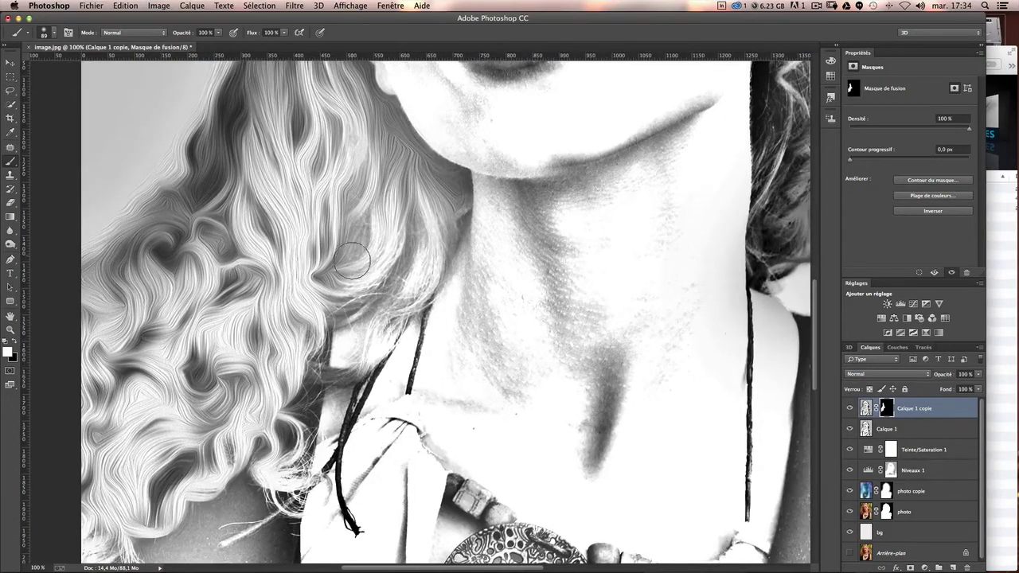
pyautogui.moveTo(365, 214)
pyautogui.mouseDown()
pyautogui.moveTo(394, 156)
pyautogui.moveTo(409, 220)
pyautogui.moveTo(402, 263)
pyautogui.moveTo(375, 300)
pyautogui.moveTo(418, 259)
pyautogui.moveTo(418, 272)
pyautogui.moveTo(427, 270)
pyautogui.moveTo(439, 230)
pyautogui.moveTo(418, 275)
pyautogui.moveTo(362, 330)
pyautogui.mouseUp()
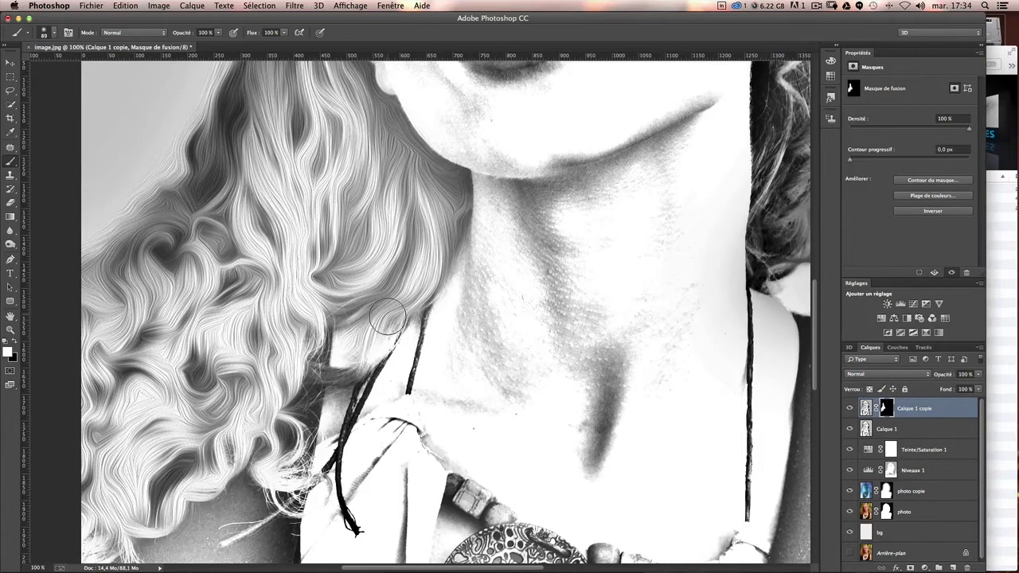
pyautogui.moveTo(397, 300); pyautogui.dragTo(371, 312)
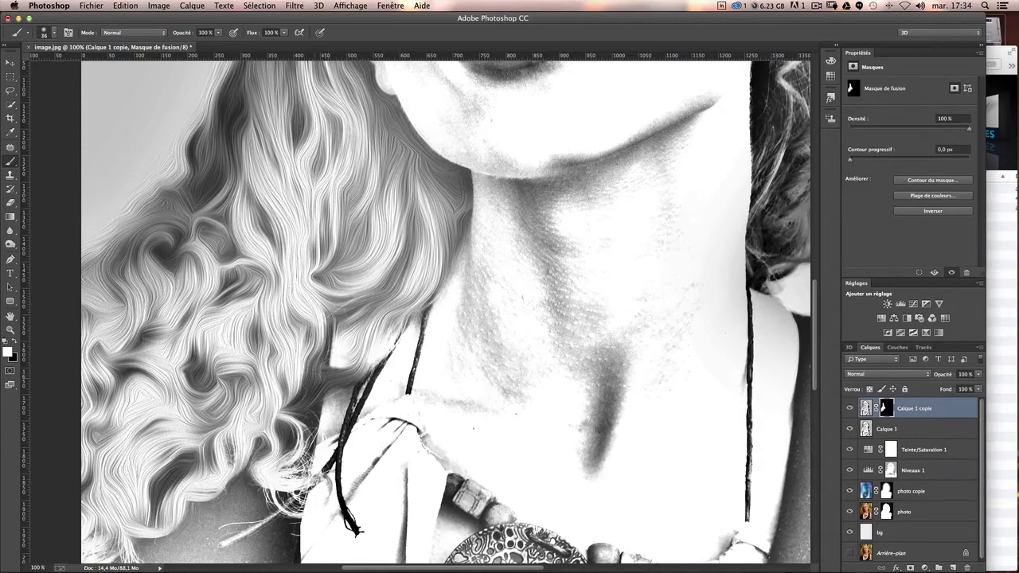
pyautogui.scroll(-3, 307, 388)
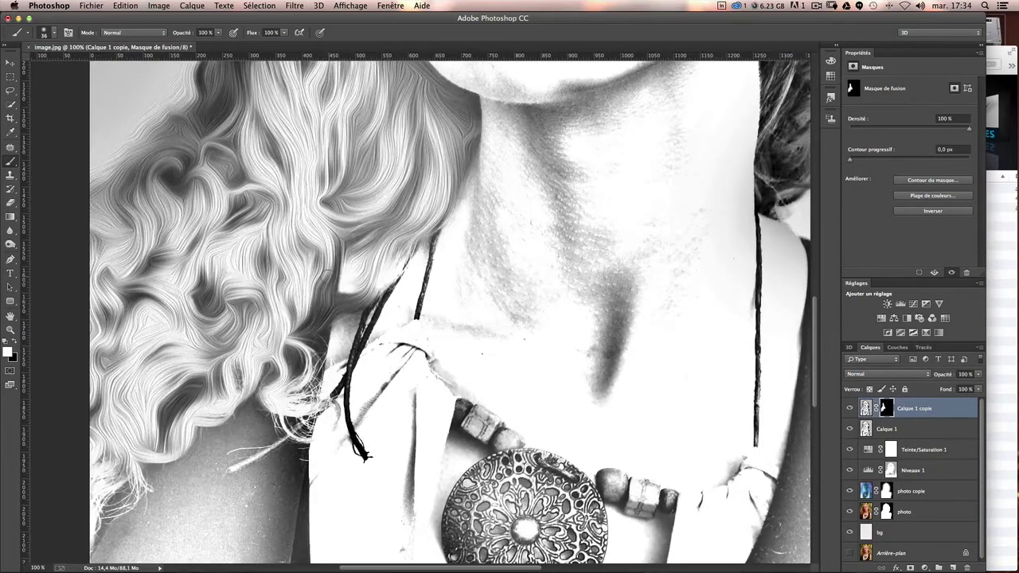
pyautogui.moveTo(325, 274); pyautogui.dragTo(334, 271)
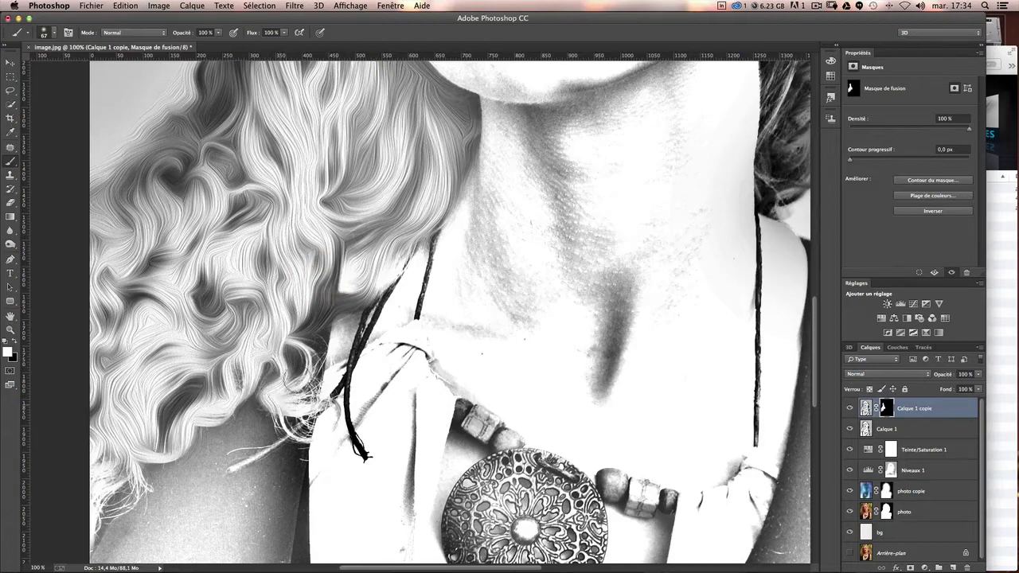
# Step: With a 58 px brush, faintly darken the lower-left hair edge
pyautogui.moveTo(312, 369); pyautogui.dragTo(284, 371)
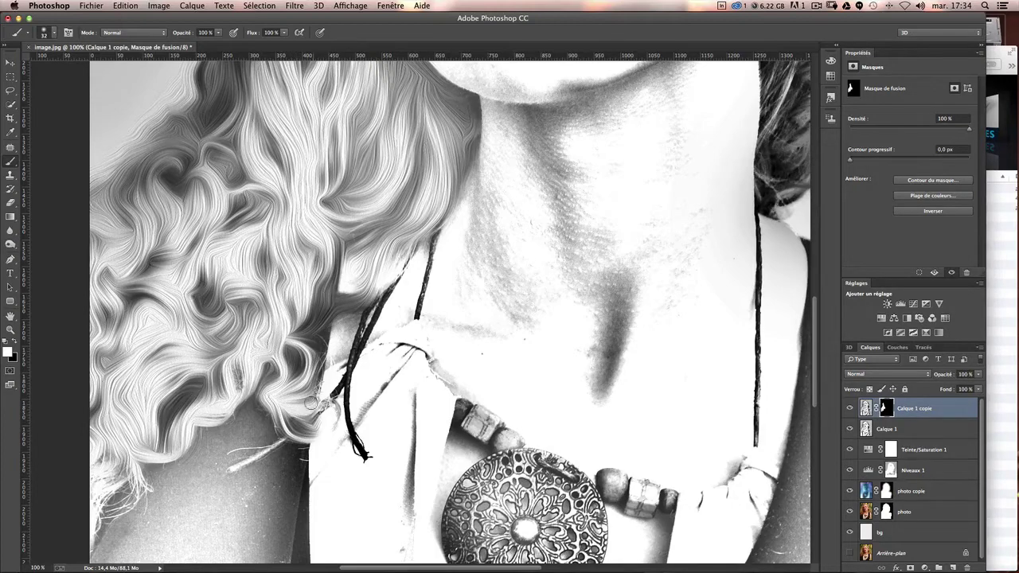
pyautogui.moveTo(107, 512); pyautogui.dragTo(97, 516)
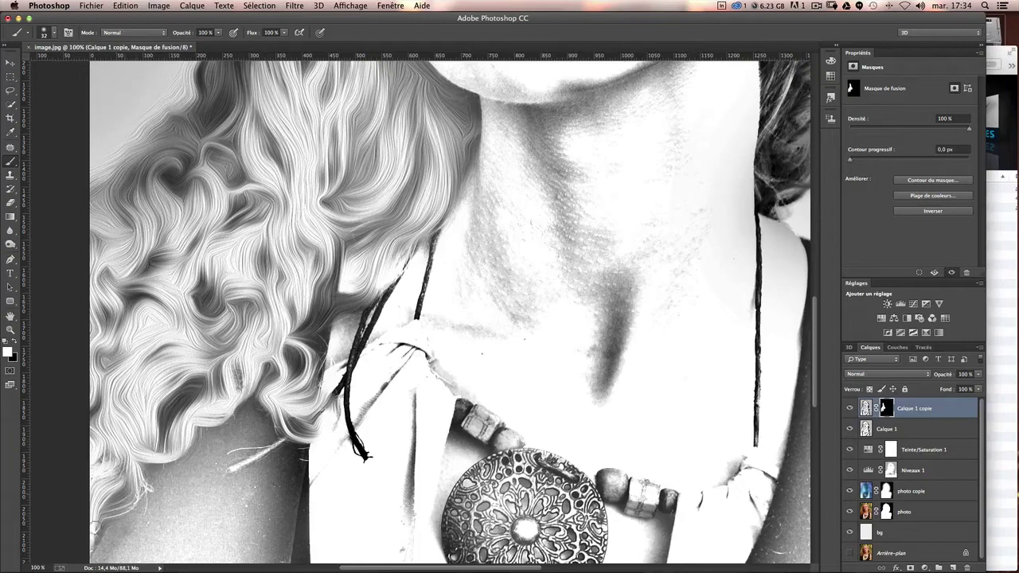
pyautogui.scroll(5, 255, 374)
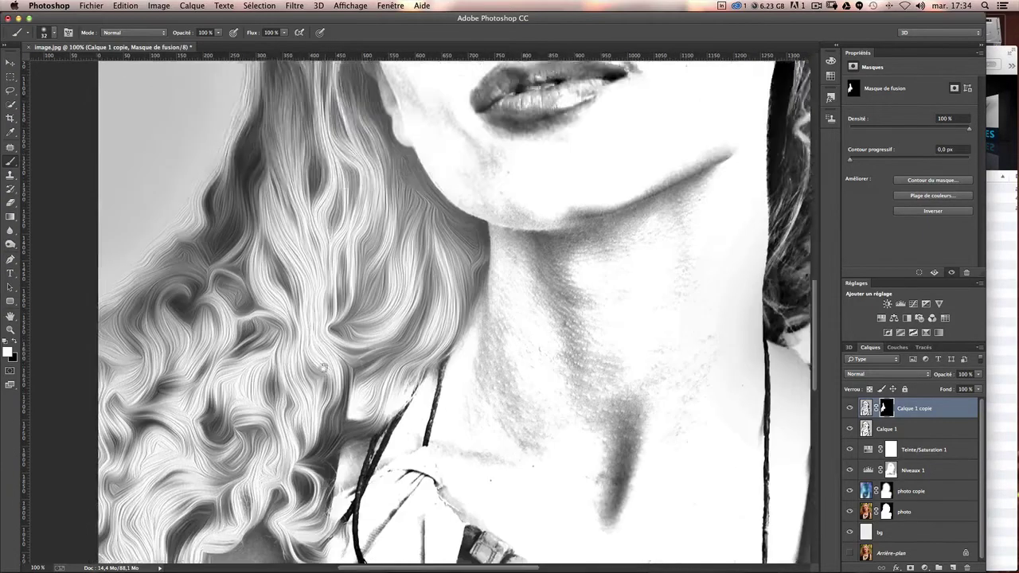
pyautogui.scroll(5, 271, 350)
pyautogui.scroll(3, 286, 331)
pyautogui.moveTo(288, 329); pyautogui.dragTo(296, 326)
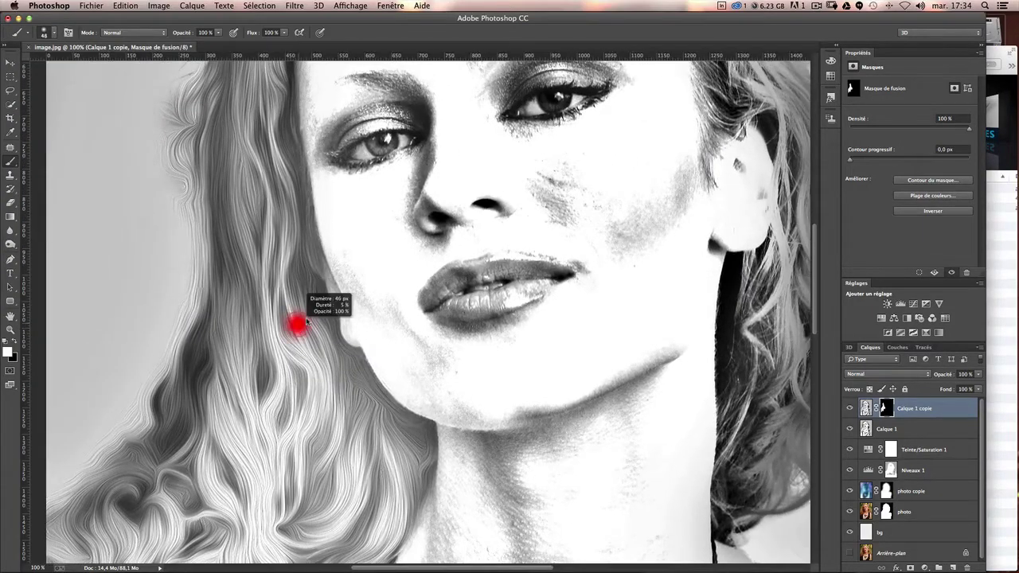
pyautogui.scroll(10, 308, 221)
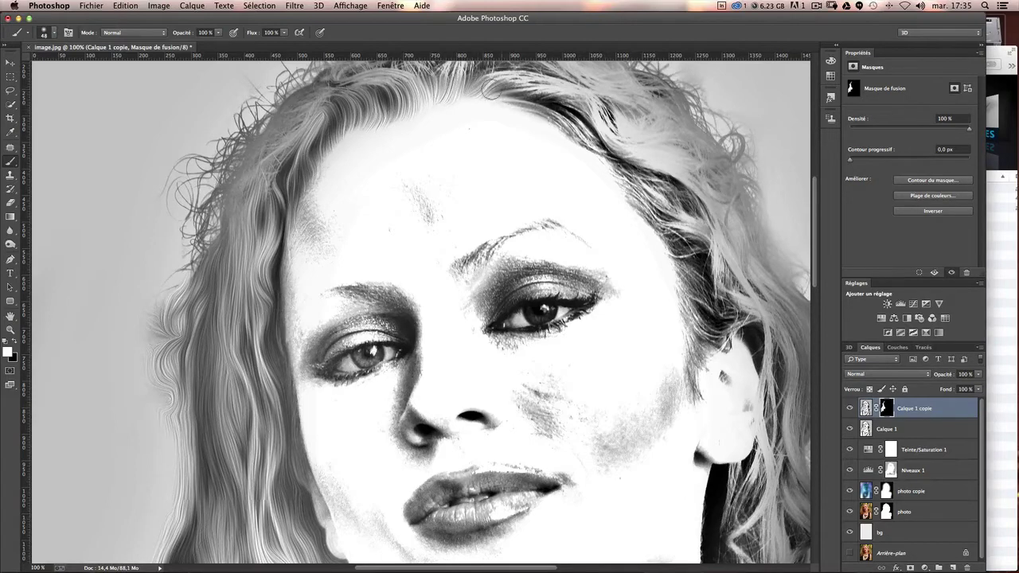
# Step: Paint darker strands into the hair and through the left hair by the temple
pyautogui.moveTo(605, 155)
pyautogui.mouseDown()
pyautogui.moveTo(702, 194)
pyautogui.moveTo(602, 136)
pyautogui.mouseUp()
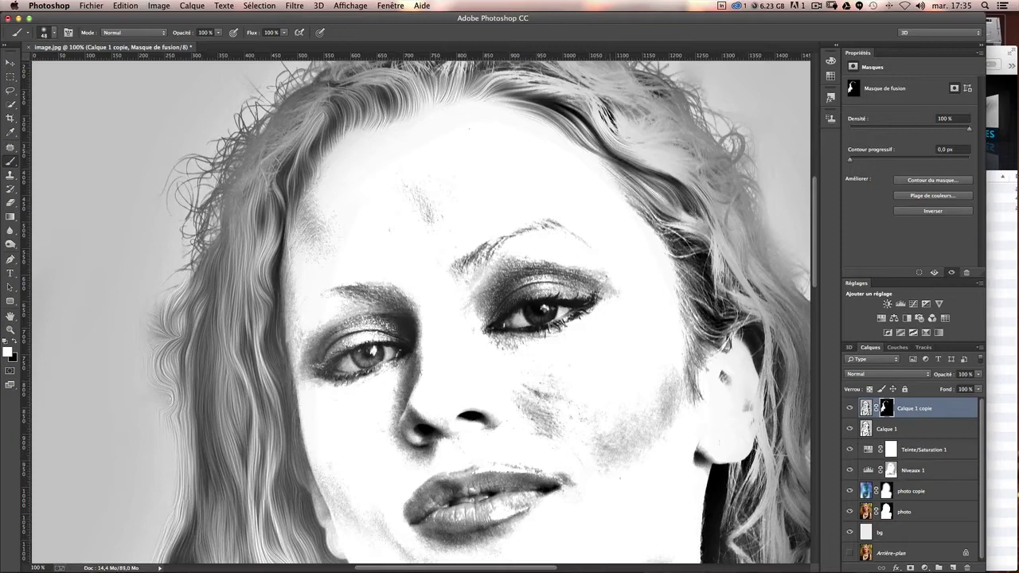
pyautogui.scroll(3, 404, 150)
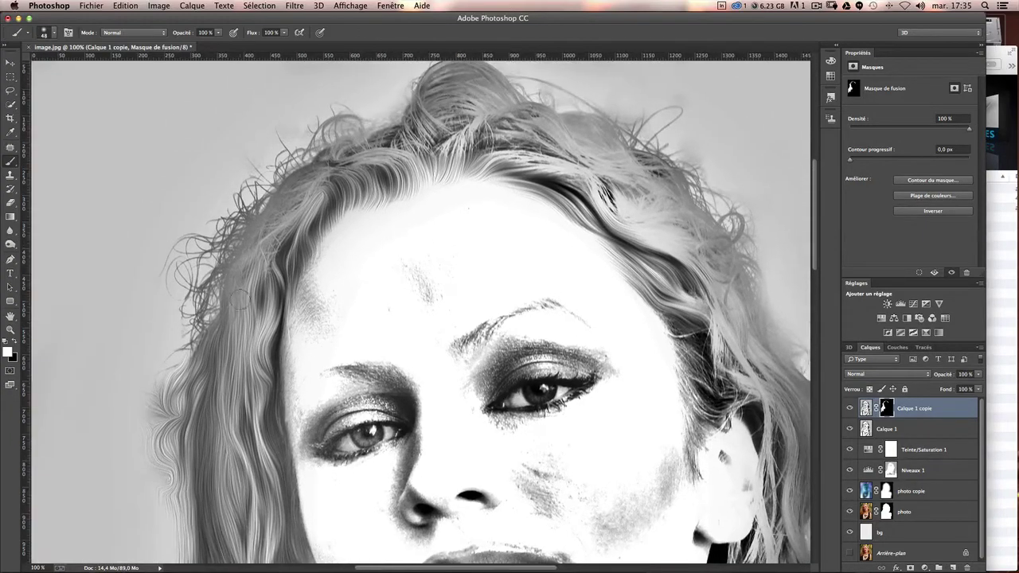
pyautogui.moveTo(239, 299); pyautogui.dragTo(235, 254)
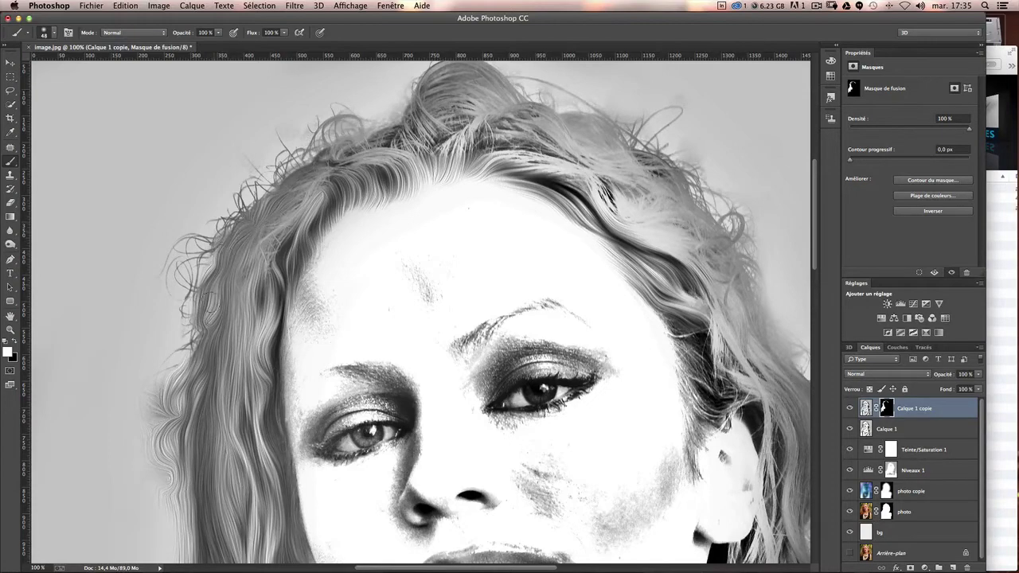
pyautogui.moveTo(197, 340); pyautogui.dragTo(193, 308)
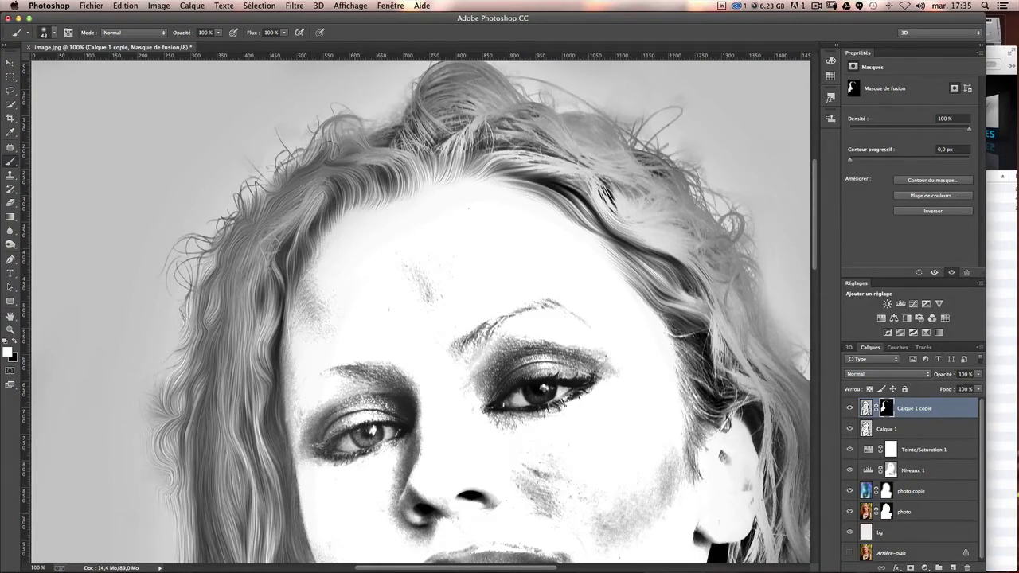
pyautogui.scroll(2, 398, 135)
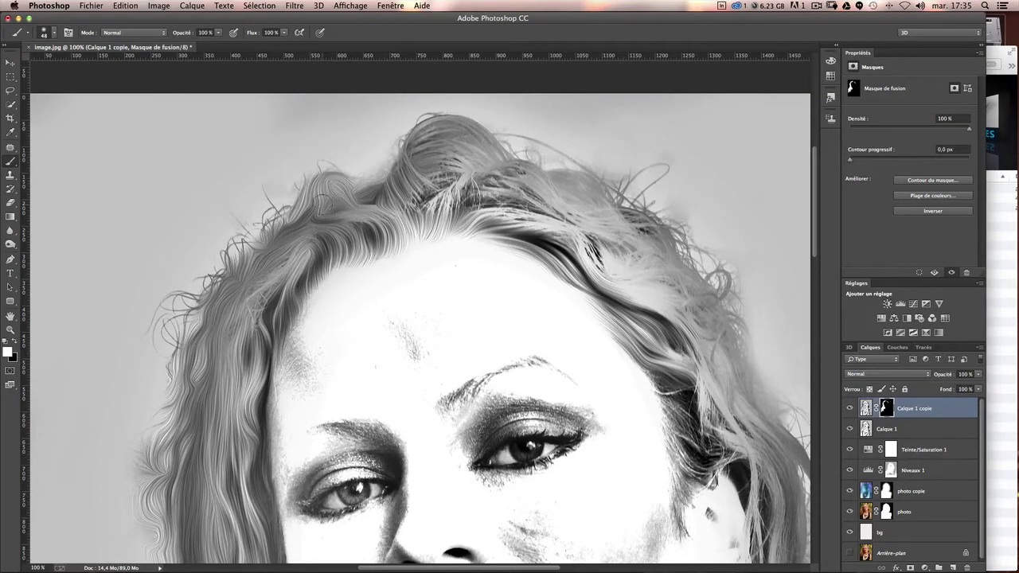
# Step: With an 80 px brush, paint out the stray loop above the top curl
pyautogui.moveTo(371, 198); pyautogui.dragTo(360, 195)
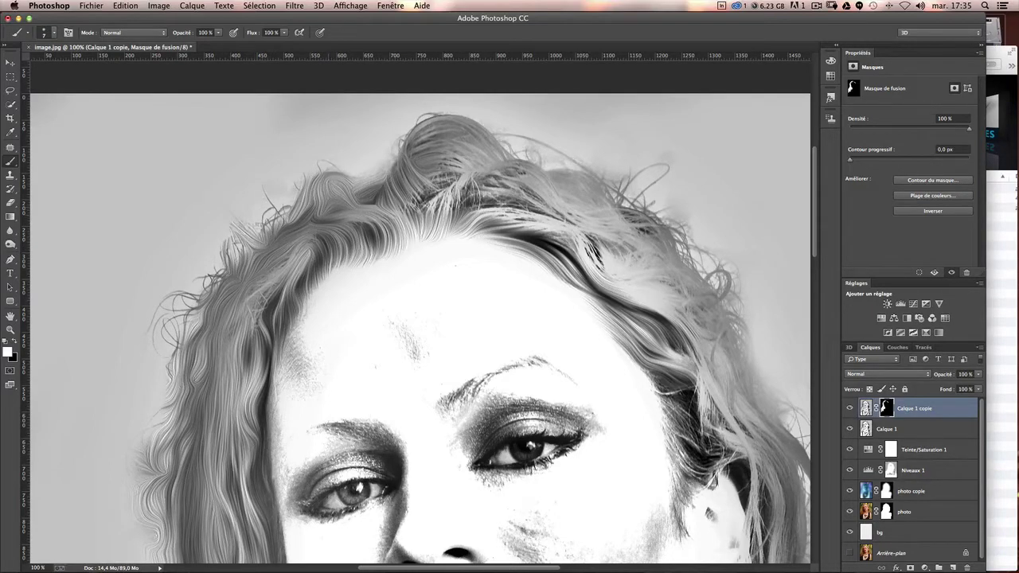
pyautogui.moveTo(338, 195)
pyautogui.mouseDown()
pyautogui.moveTo(374, 199)
pyautogui.moveTo(448, 134)
pyautogui.moveTo(480, 188)
pyautogui.mouseUp()
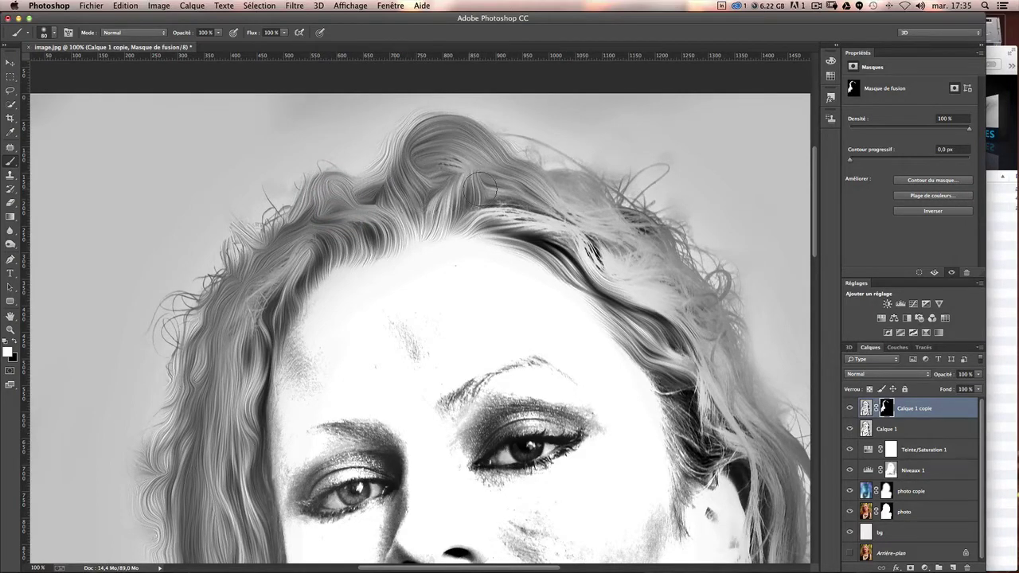
pyautogui.hscroll(5, 495, 230)
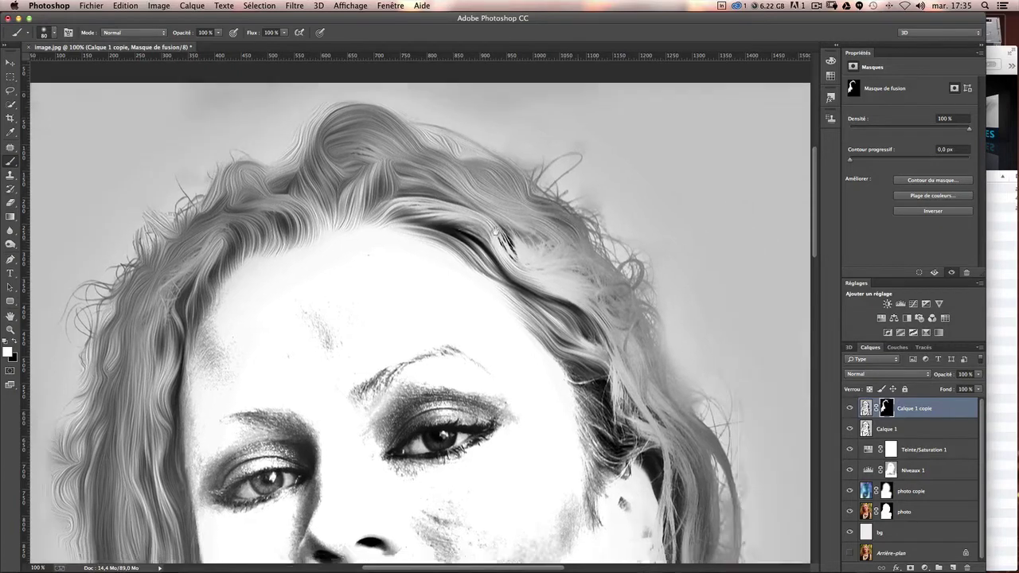
pyautogui.hscroll(5, 495, 231)
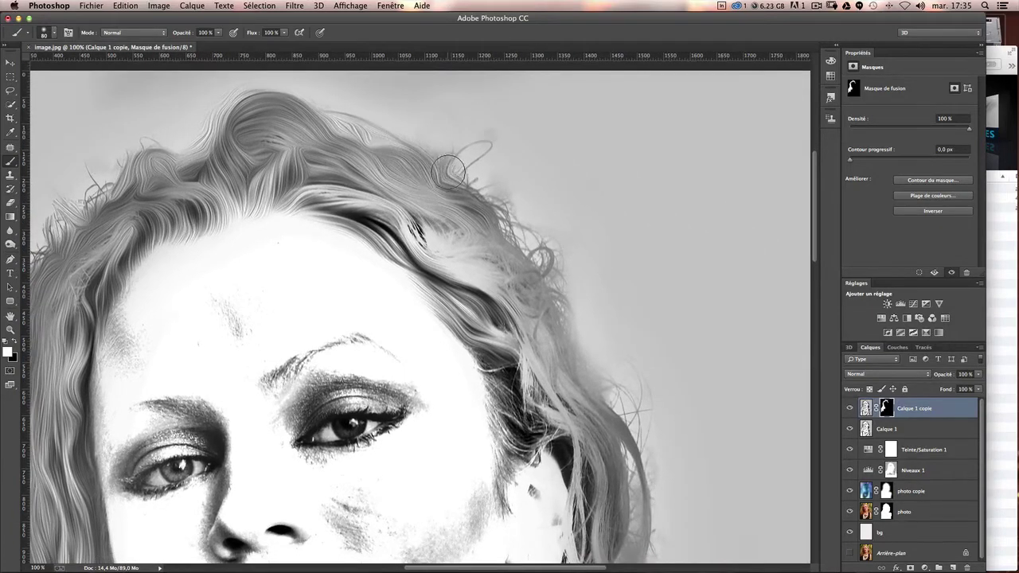
pyautogui.moveTo(449, 171)
pyautogui.mouseDown()
pyautogui.moveTo(476, 158)
pyautogui.moveTo(500, 217)
pyautogui.moveTo(527, 240)
pyautogui.moveTo(533, 289)
pyautogui.mouseUp()
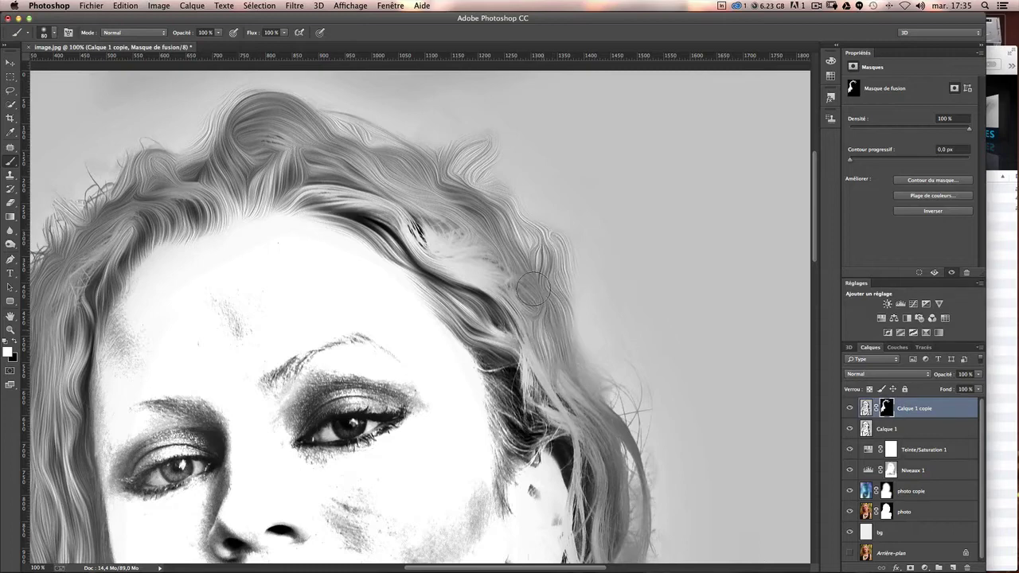
pyautogui.hscroll(2, 510, 263)
pyautogui.scroll(-3, 478, 231)
# Step: Darken and smooth the right hair edge down to the ear on the mask
pyautogui.moveTo(395, 193); pyautogui.dragTo(521, 361)
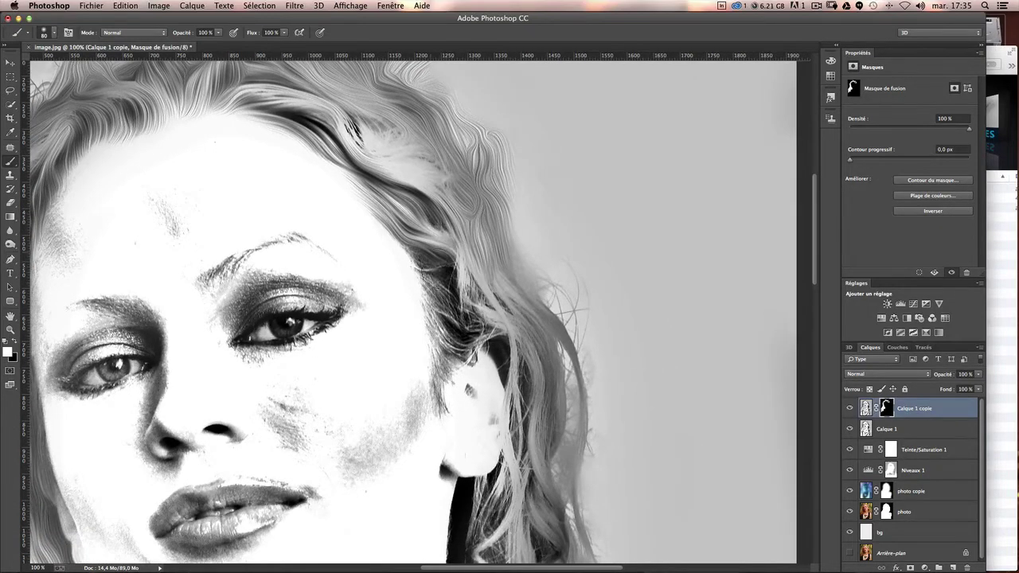
pyautogui.scroll(-5, 517, 356)
pyautogui.hscroll(2, 518, 357)
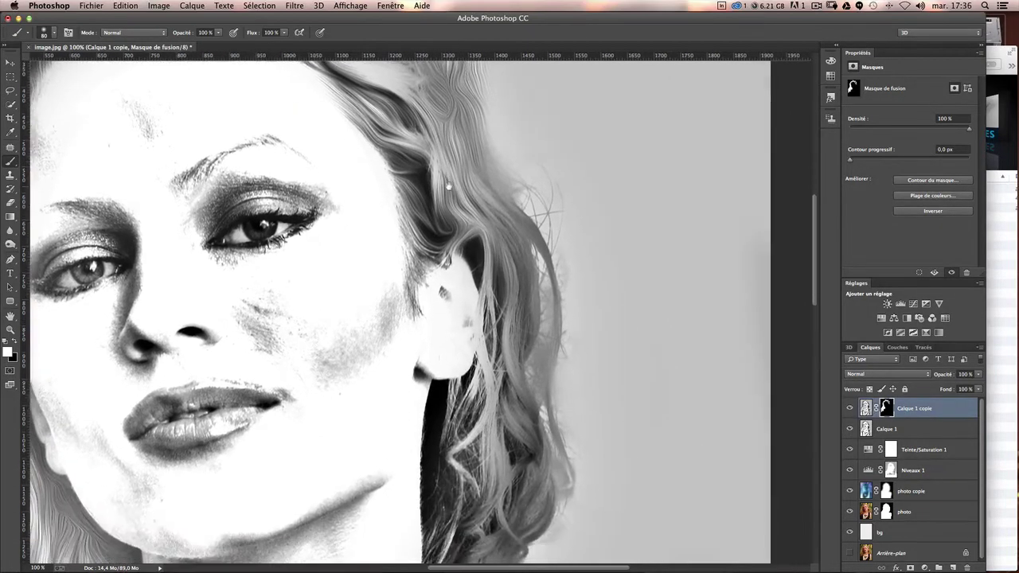
# Step: With a 38 px brush, reveal more oil-painted strands right of the head, then zoom out
pyautogui.moveTo(426, 203); pyautogui.dragTo(410, 209)
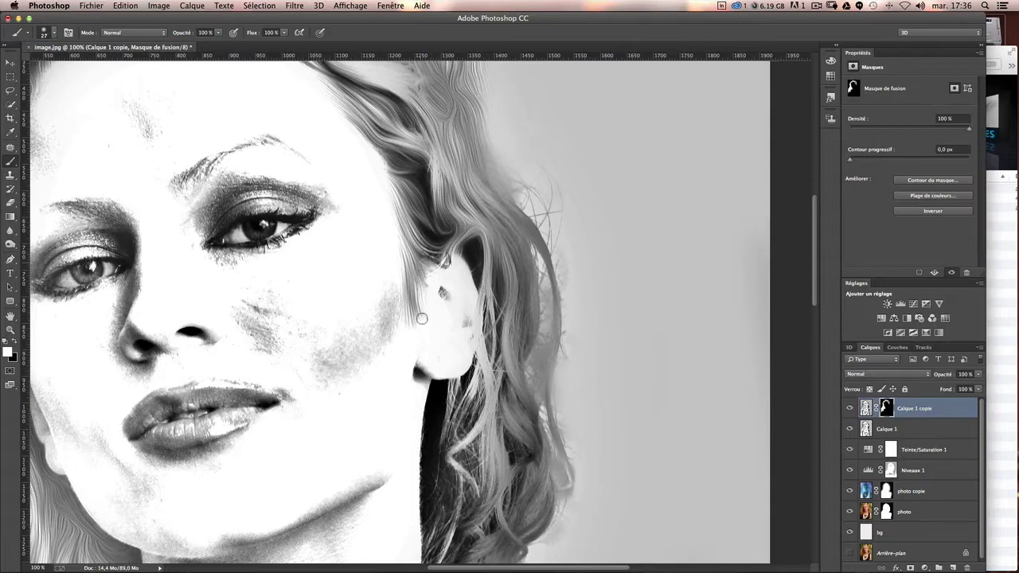
pyautogui.moveTo(420, 301); pyautogui.dragTo(411, 300)
pyautogui.moveTo(445, 262); pyautogui.dragTo(455, 263)
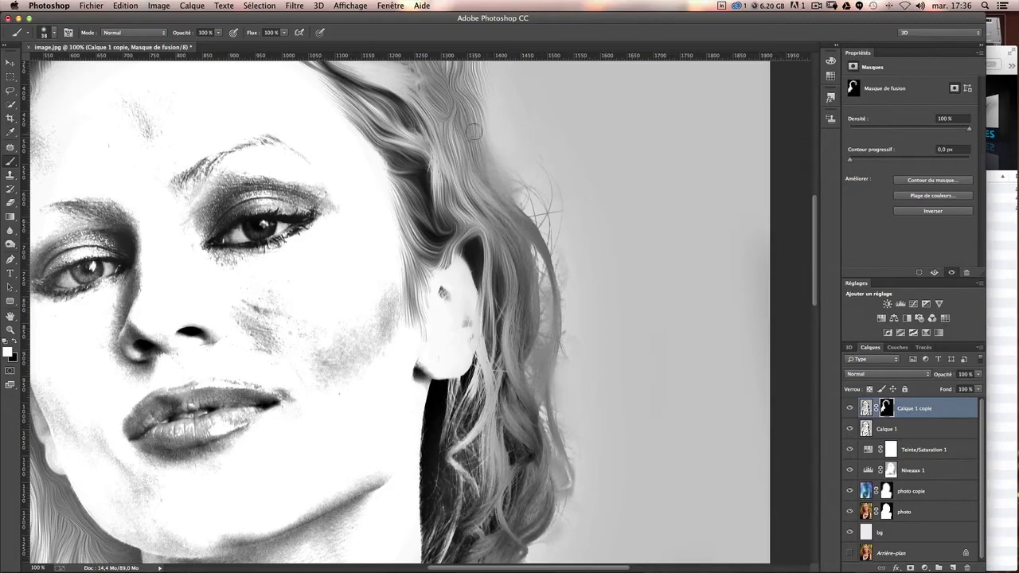
pyautogui.moveTo(484, 153); pyautogui.dragTo(476, 161)
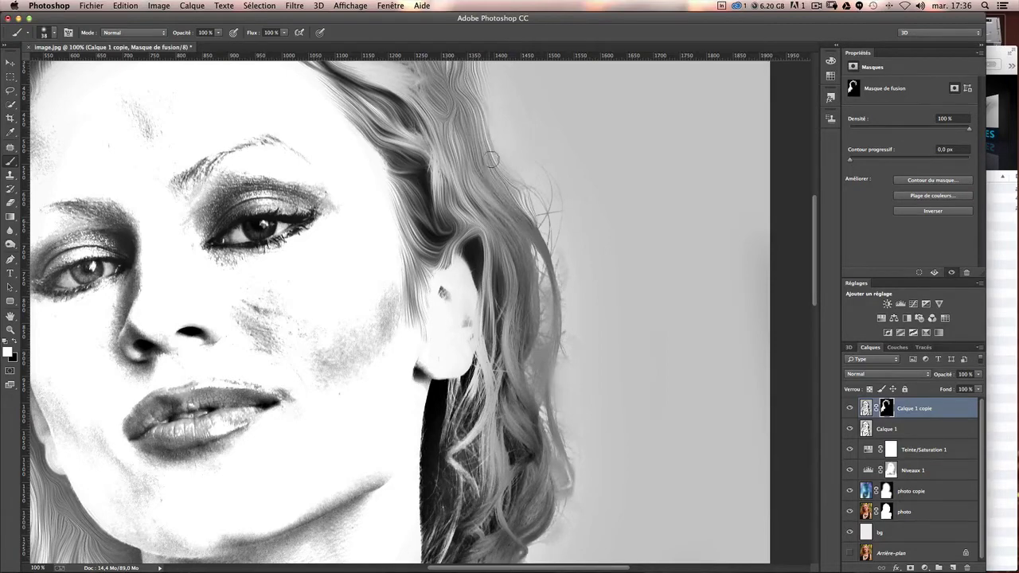
pyautogui.moveTo(478, 137)
pyautogui.mouseDown()
pyautogui.moveTo(549, 213)
pyautogui.moveTo(531, 317)
pyautogui.mouseUp()
pyautogui.hotkey('ctrl', '-')
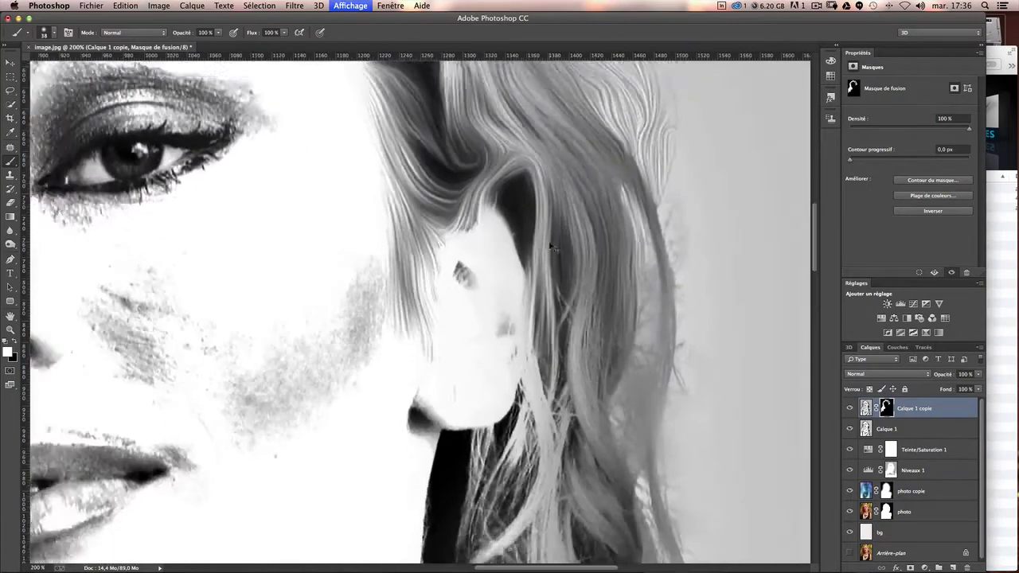
pyautogui.moveTo(518, 250)
pyautogui.mouseDown()
pyautogui.moveTo(530, 251)
pyautogui.moveTo(503, 342)
pyautogui.mouseUp()
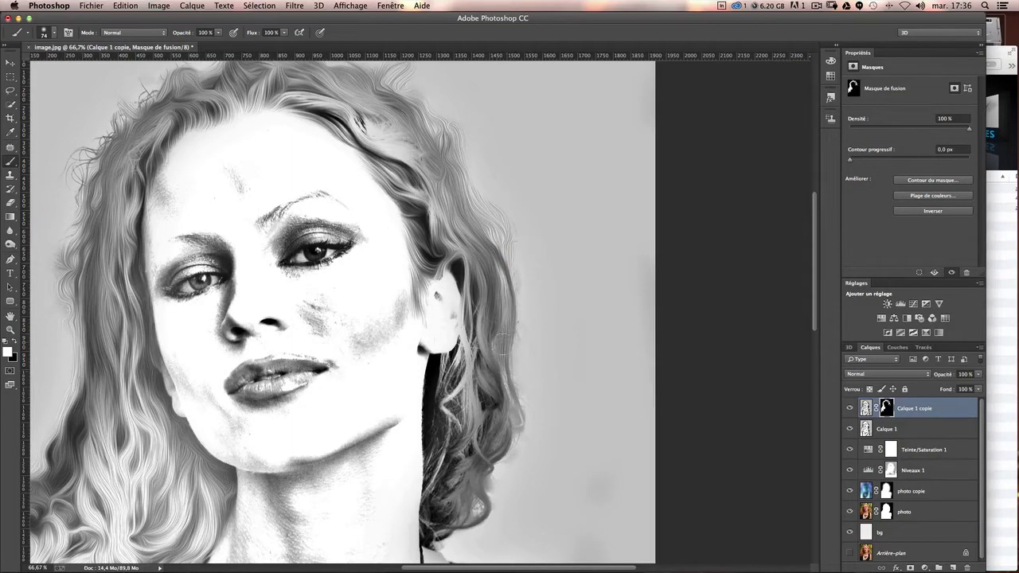
# Step: Paint oil-paint strands in along the hair's right edge down to the neck
pyautogui.moveTo(500, 256); pyautogui.dragTo(477, 253)
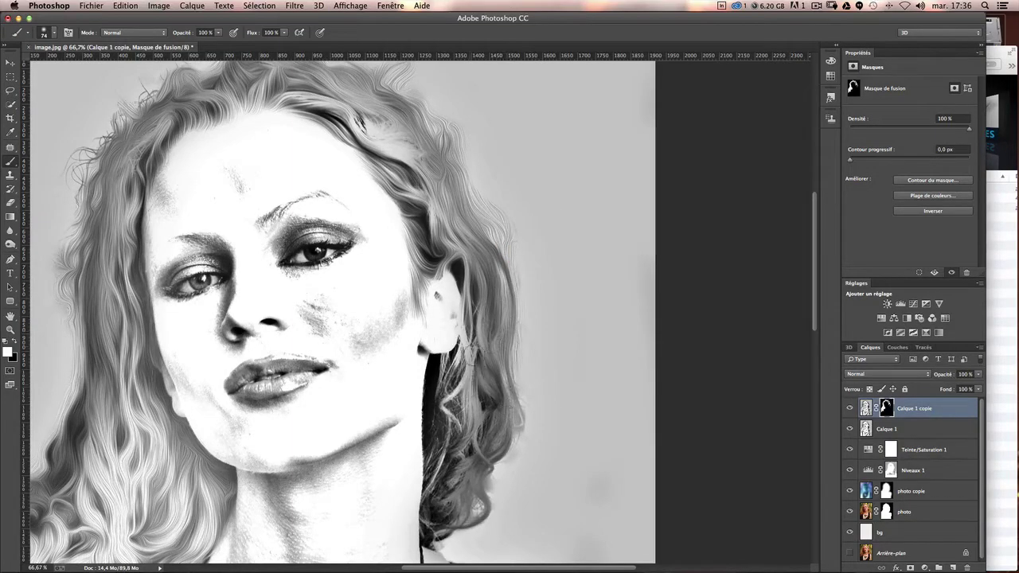
pyautogui.moveTo(465, 350)
pyautogui.mouseDown()
pyautogui.moveTo(443, 378)
pyautogui.moveTo(440, 497)
pyautogui.mouseUp()
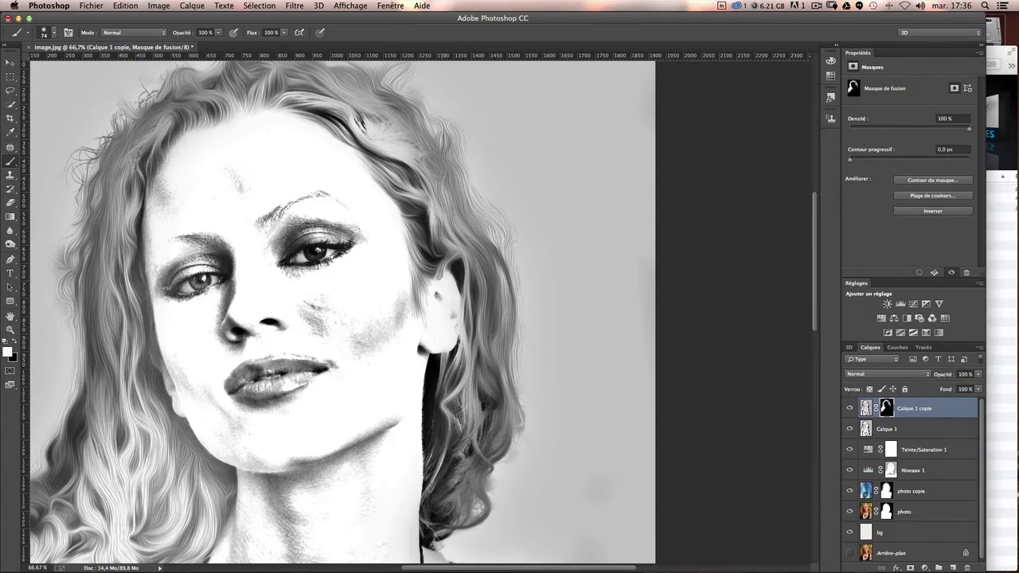
pyautogui.scroll(-5, 479, 305)
pyautogui.scroll(-1, 479, 305)
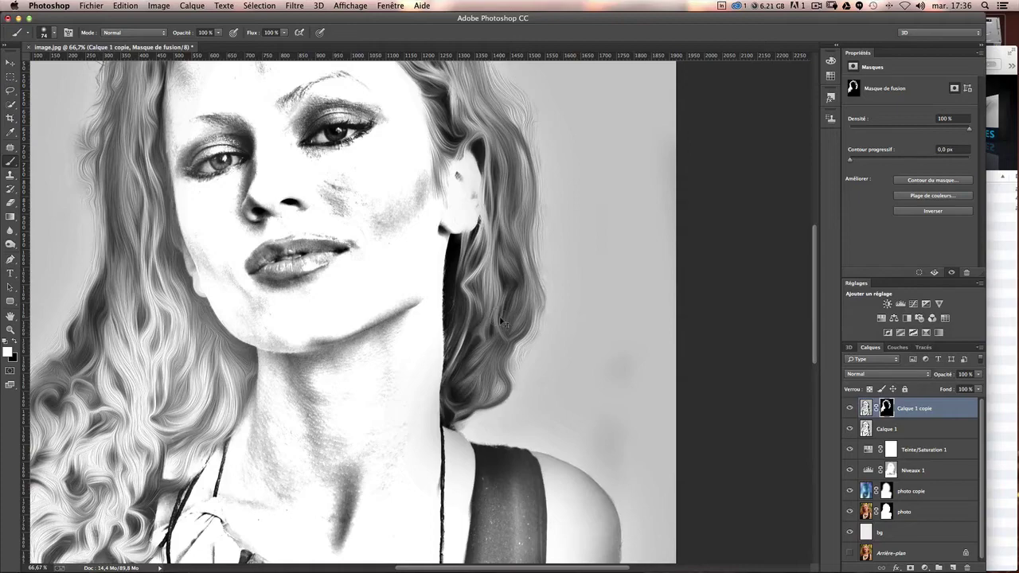
pyautogui.scroll(-1, 503, 323)
pyautogui.scroll(-1, 503, 323)
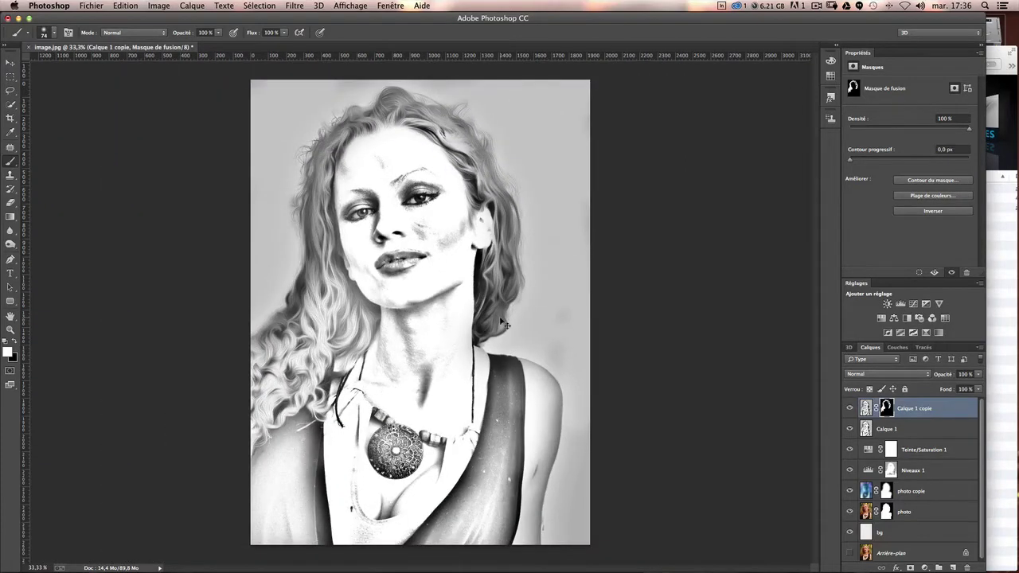
pyautogui.scroll(1, 503, 323)
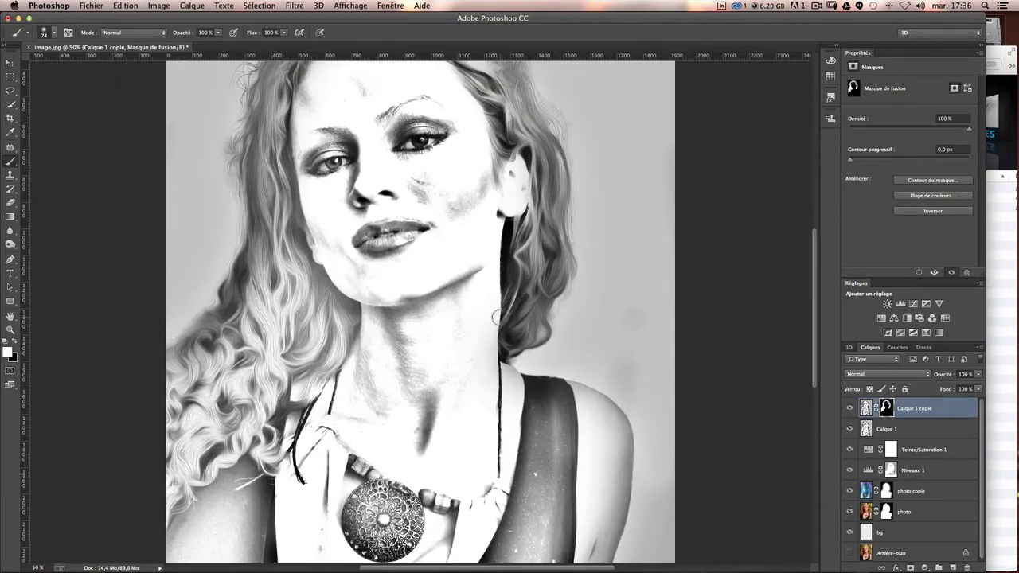
pyautogui.scroll(3, 470, 259)
pyautogui.hscroll(-3, 469, 259)
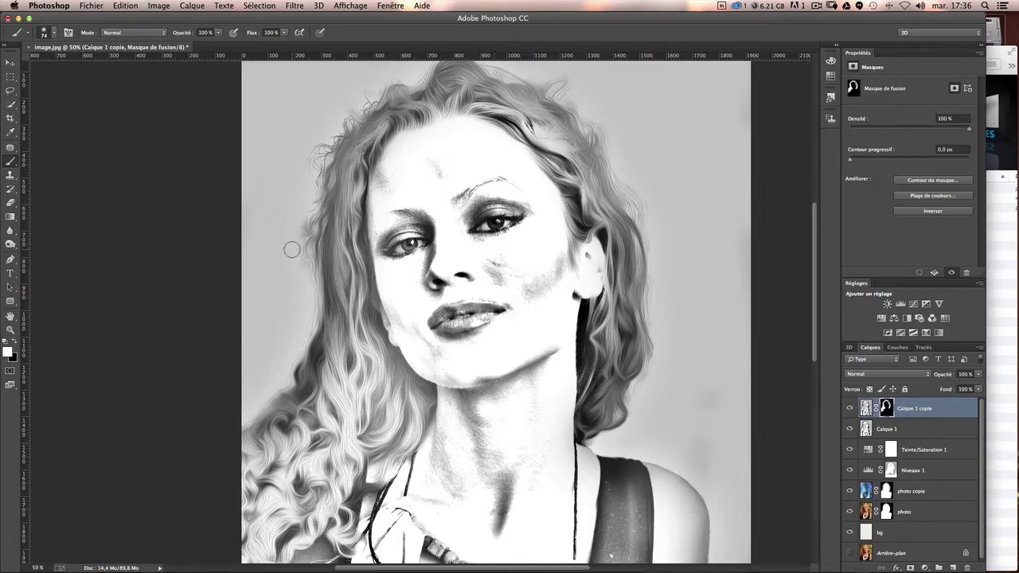
# Step: Make black the painting colour and review the top of the hair for touch-ups
pyautogui.press('x')
pyautogui.scroll(3, 667, 245)
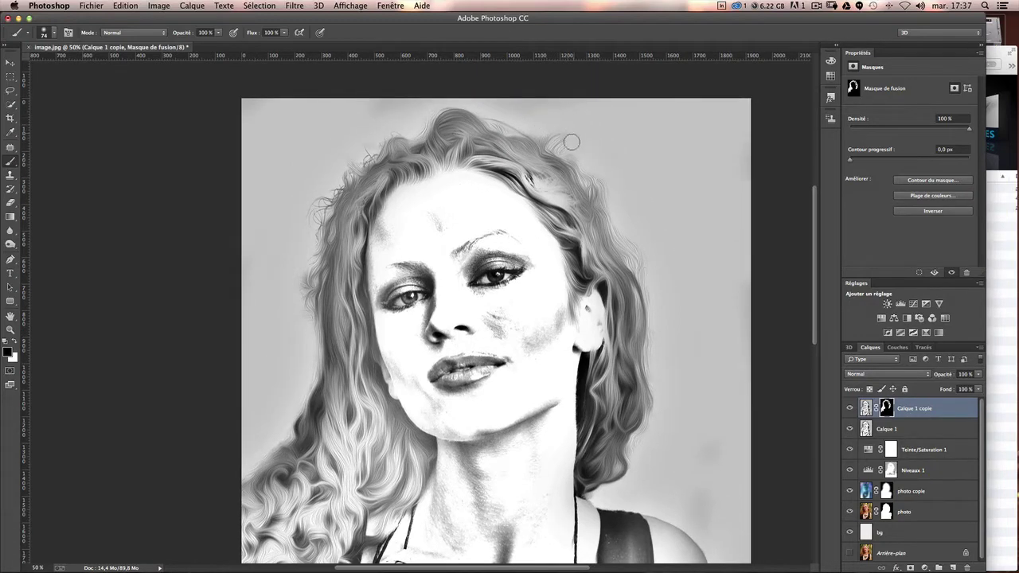
pyautogui.scroll(-3, 693, 340)
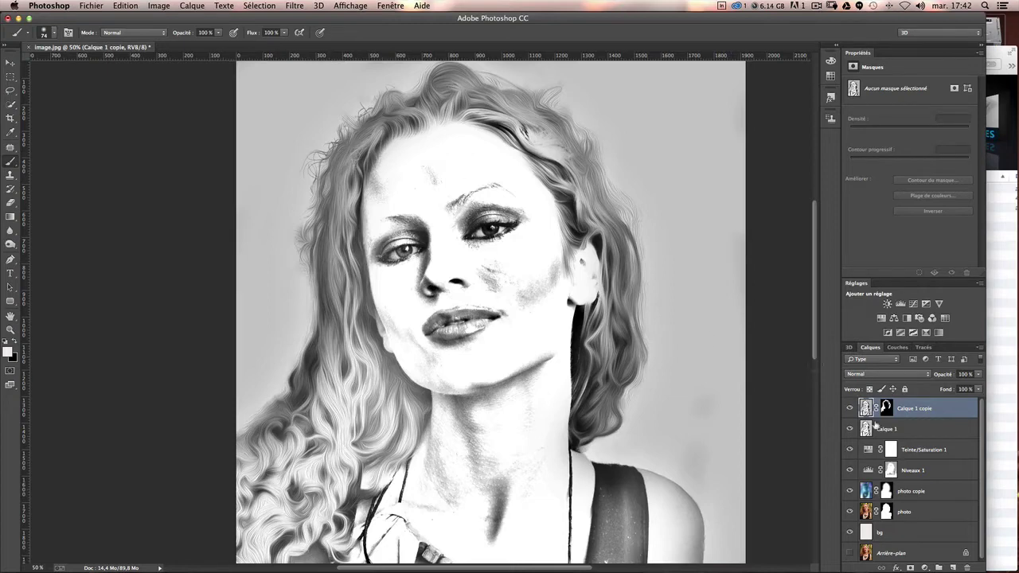
# Step: Duplicate Calque 1 and move the copy to the top of the layer stack
pyautogui.click(942, 437)
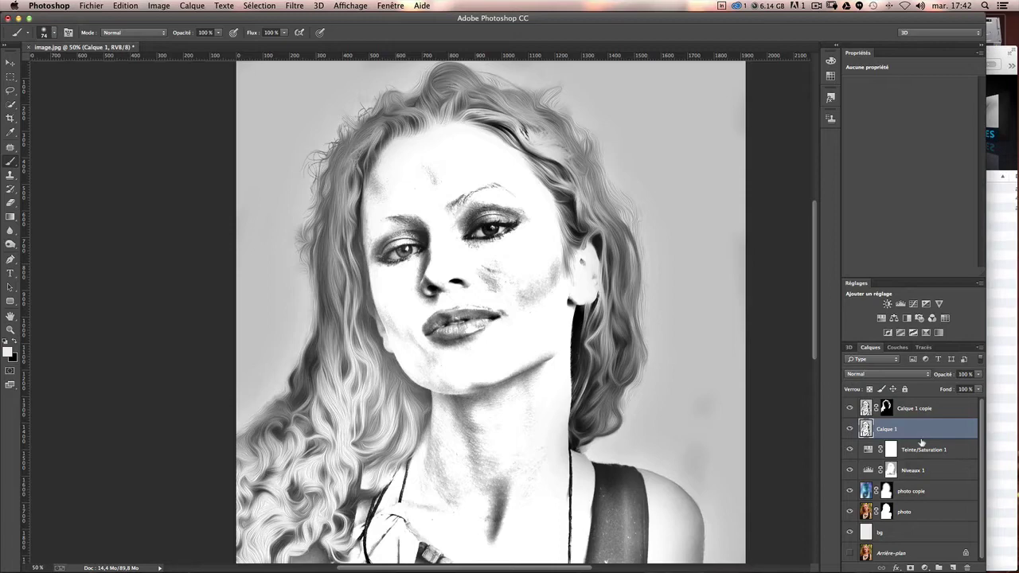
pyautogui.hotkey('ctrl', 'j')
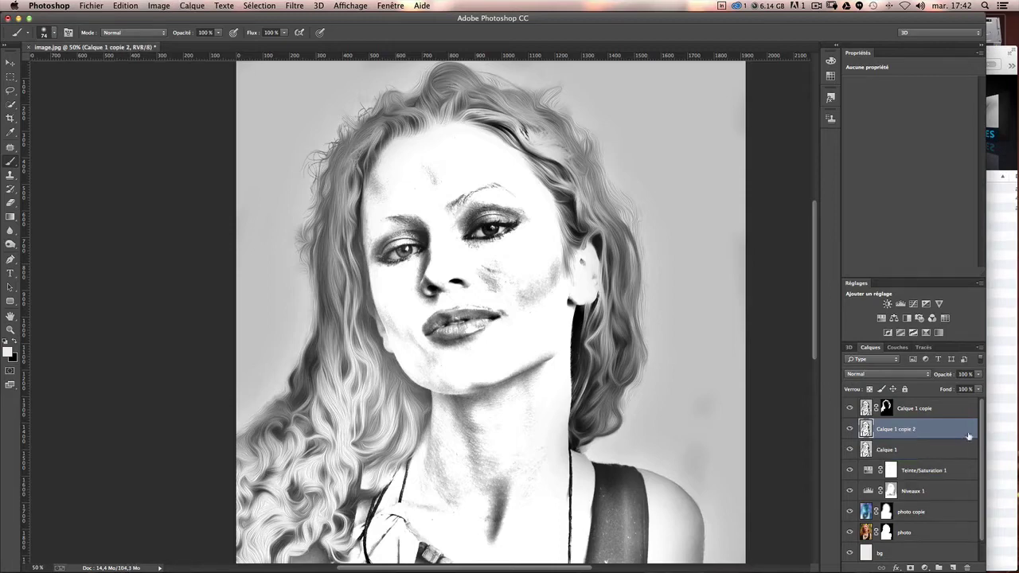
pyautogui.moveTo(906, 435); pyautogui.dragTo(889, 401)
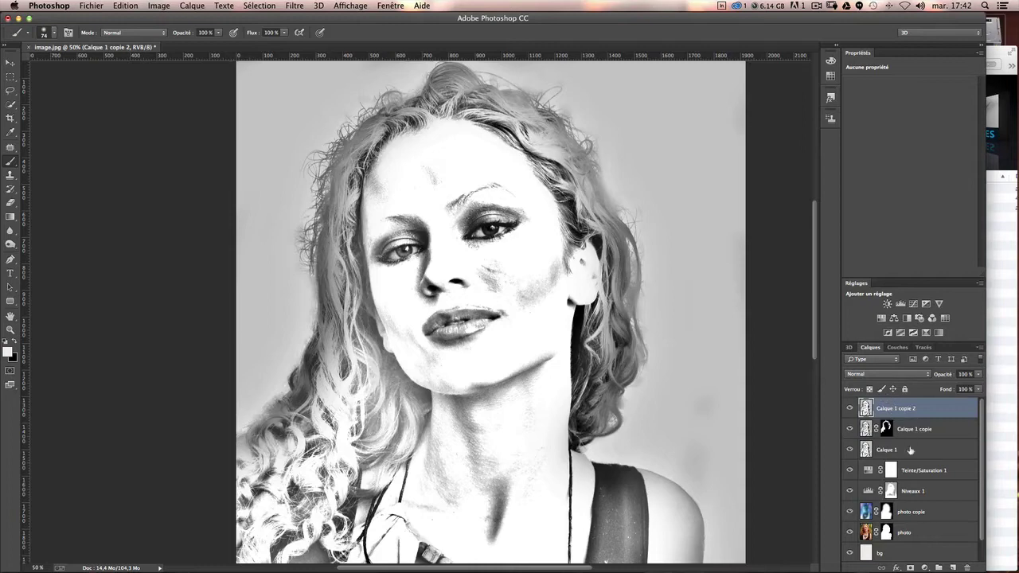
# Step: Toggle the top copy's visibility to compare it, leaving it visible
pyautogui.click(850, 410)
pyautogui.click(850, 410)
pyautogui.click(851, 410)
pyautogui.click(850, 410)
pyautogui.click(850, 410)
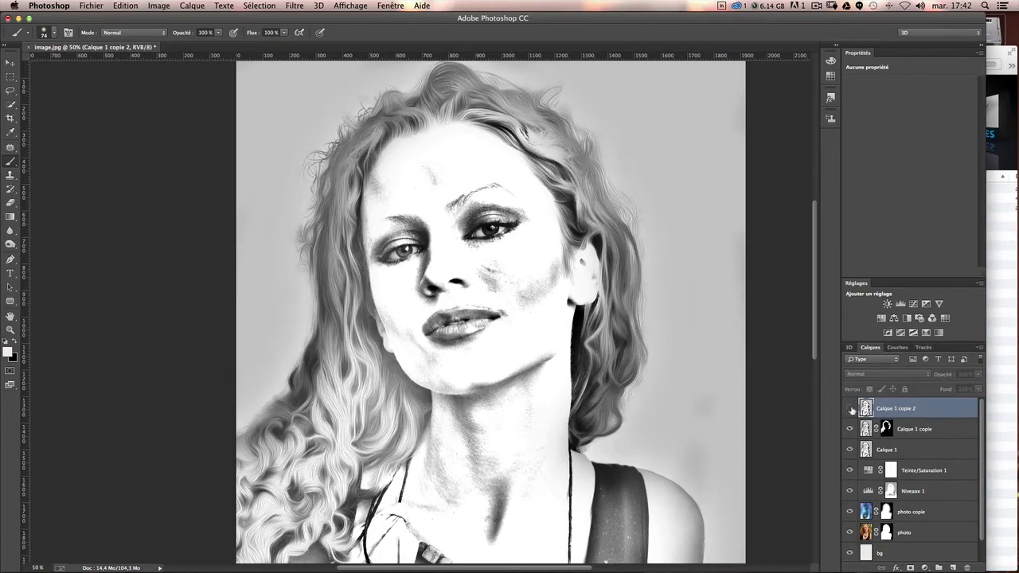
pyautogui.click(850, 408)
pyautogui.click(125, 6)
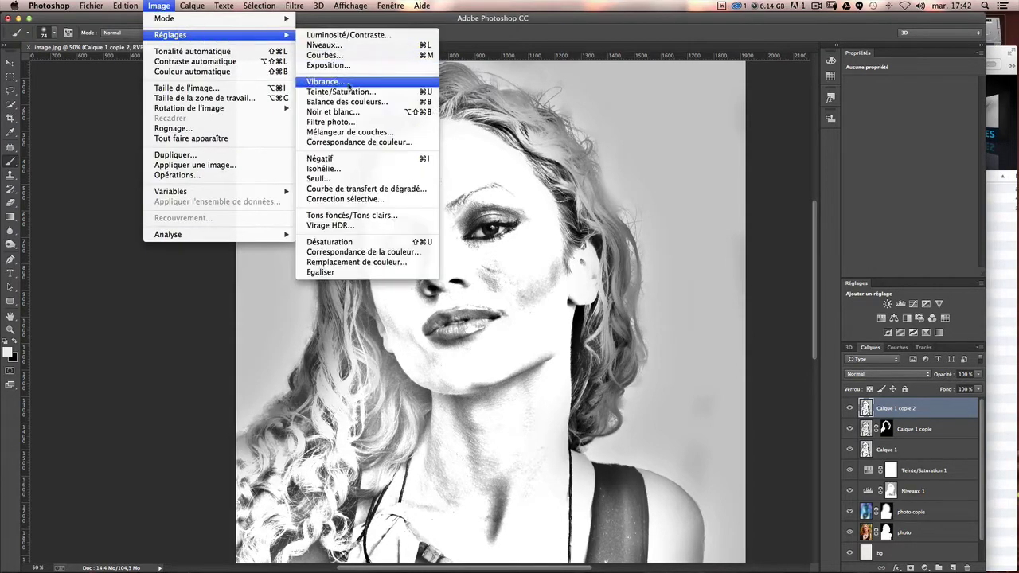
pyautogui.moveTo(170, 35)
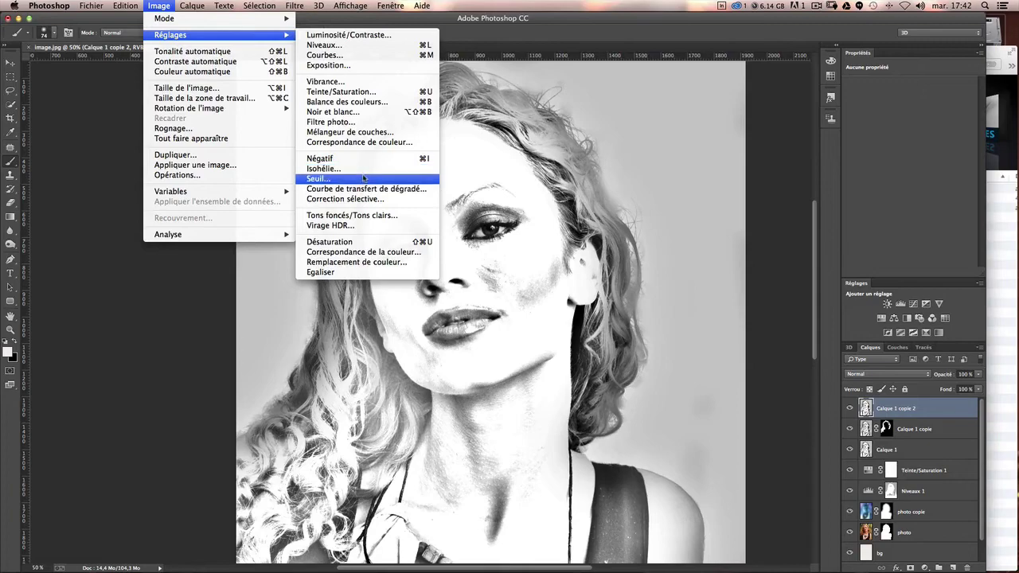
# Step: Apply a Seuil (threshold) adjustment with Valeur 169 to the top layer
pyautogui.click(363, 179)
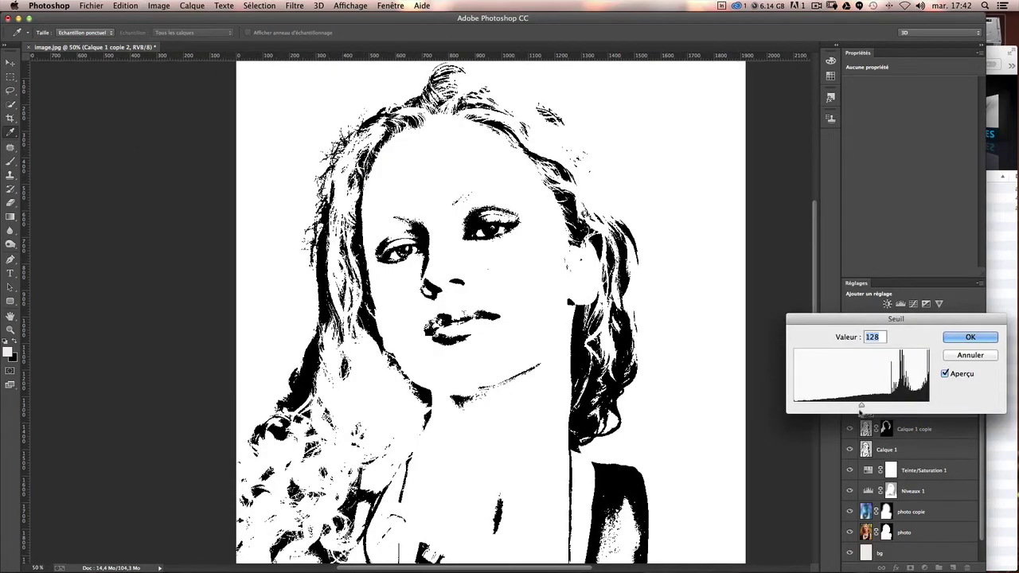
pyautogui.moveTo(862, 406); pyautogui.dragTo(882, 405)
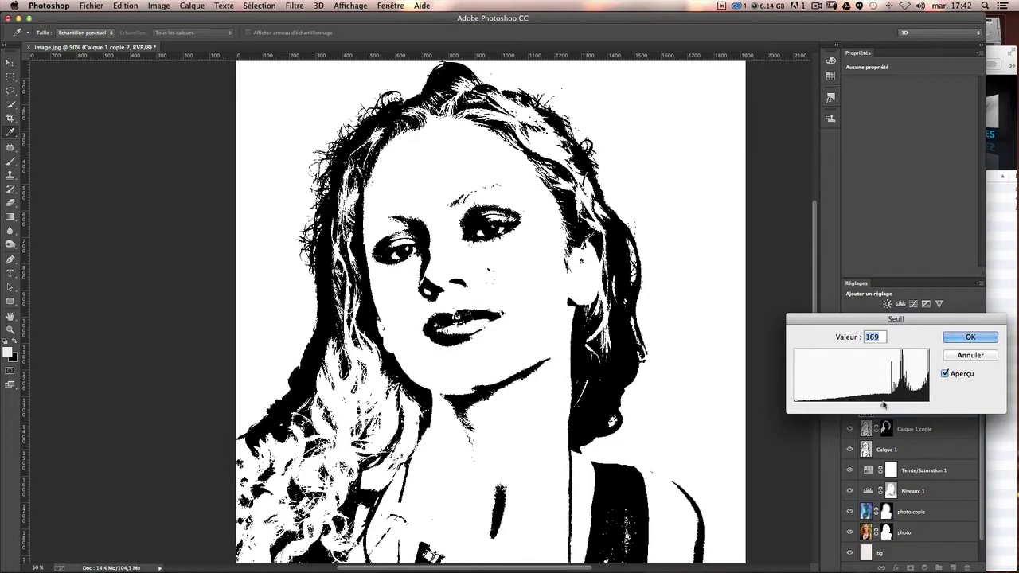
pyautogui.click(972, 341)
pyautogui.press('b')
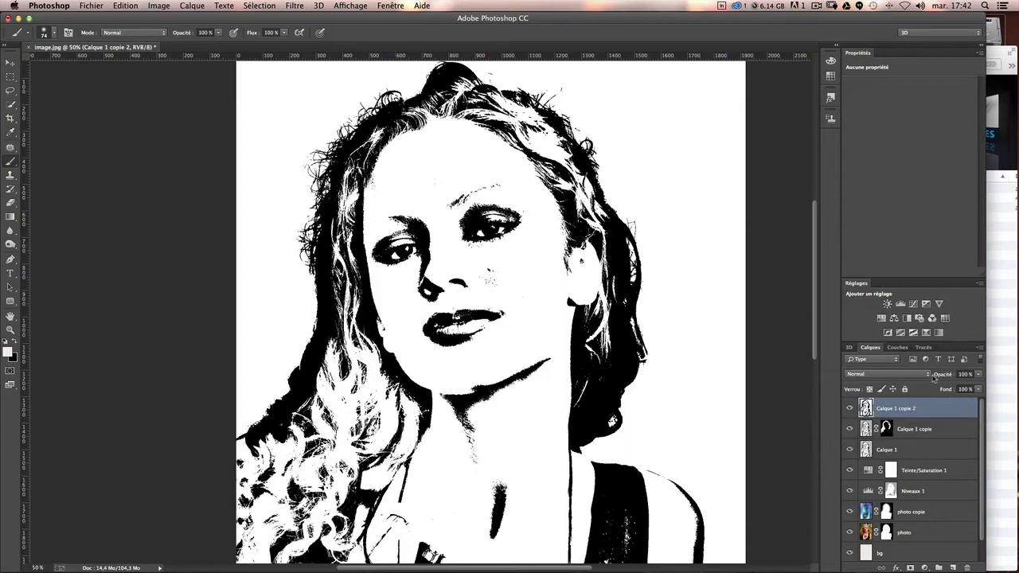
# Step: Rename the top layer to 'effet seuil'
pyautogui.doubleClick(897, 410)
pyautogui.write('t seuil')
pyautogui.press('Return')
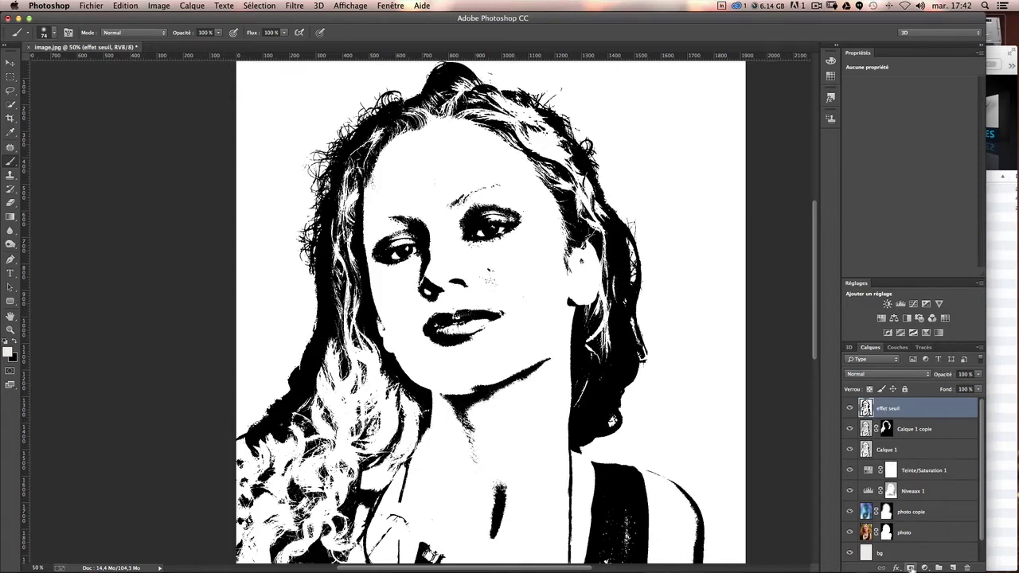
# Step: Add a black layer mask, then set a 164 px brush at 30% opacity
pyautogui.keyDown('alt'); pyautogui.click(909, 567); pyautogui.keyUp('alt')
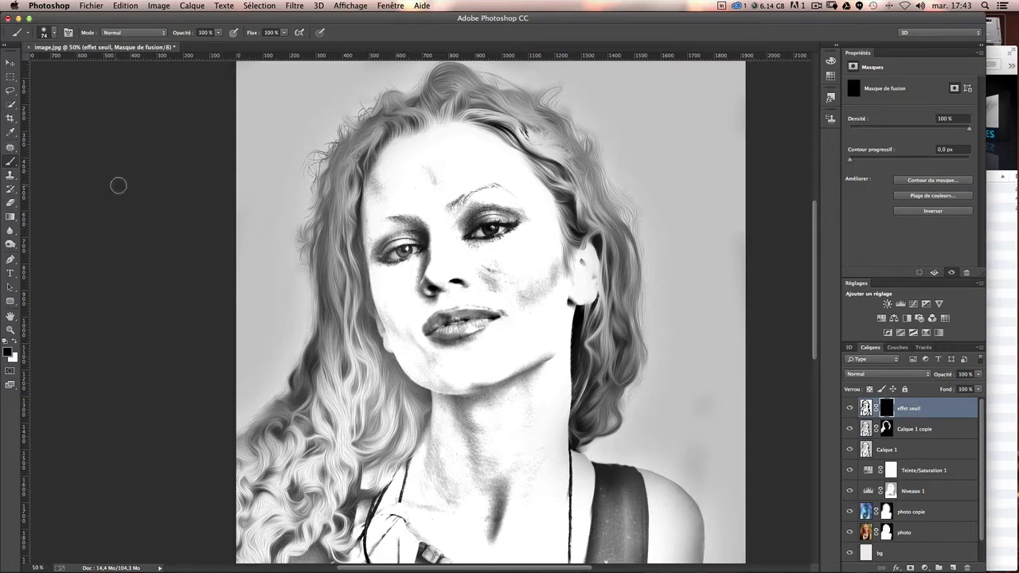
pyautogui.moveTo(379, 235)
pyautogui.mouseDown()
pyautogui.moveTo(402, 236)
pyautogui.moveTo(374, 253)
pyautogui.mouseUp()
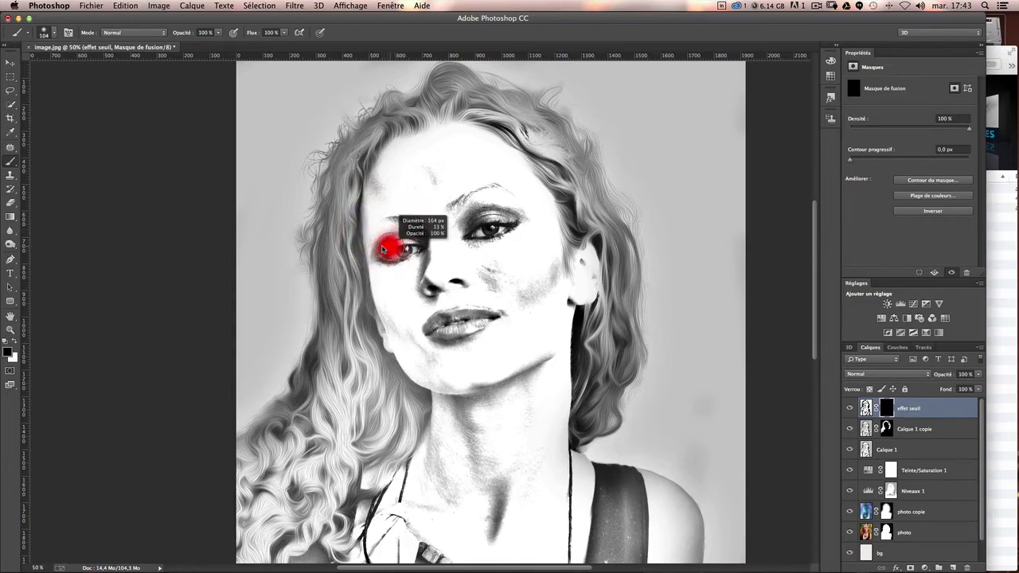
pyautogui.click(217, 32)
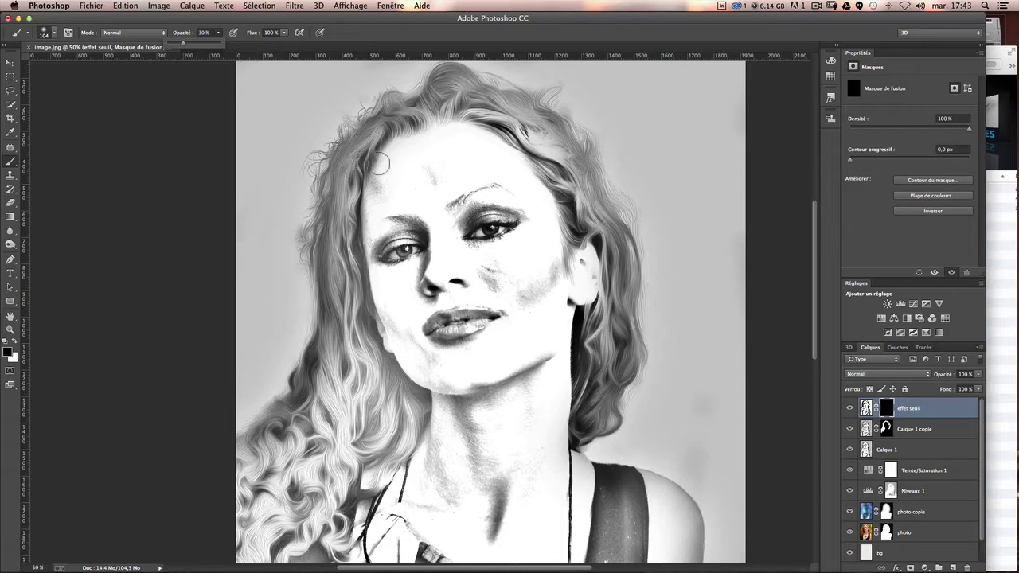
pyautogui.moveTo(408, 214); pyautogui.dragTo(398, 213)
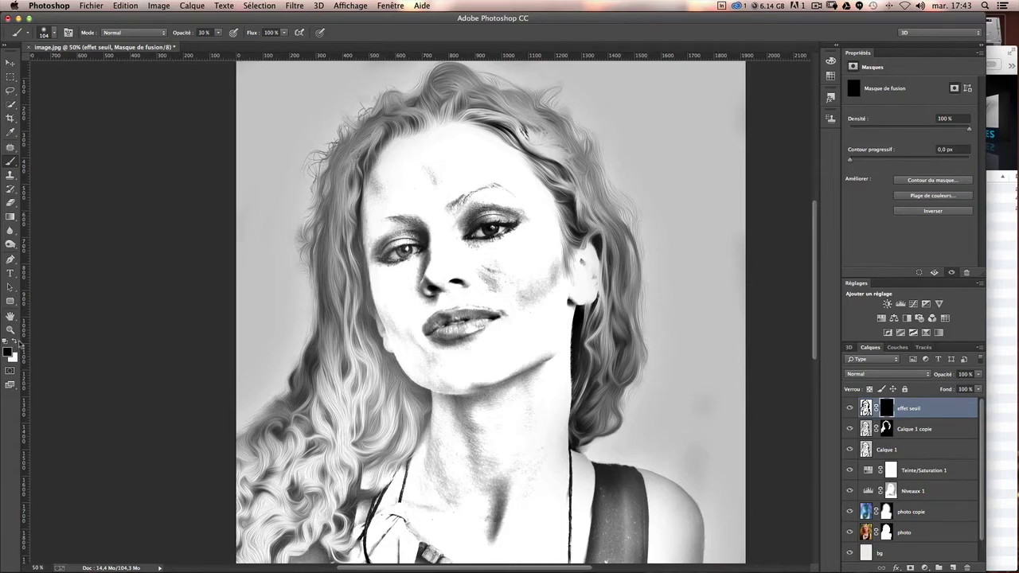
# Step: Paint white over the eyebrow, then shrink the brush to 72 px
pyautogui.press('x')
pyautogui.moveTo(394, 239)
pyautogui.mouseDown()
pyautogui.moveTo(397, 208)
pyautogui.moveTo(487, 179)
pyautogui.mouseUp()
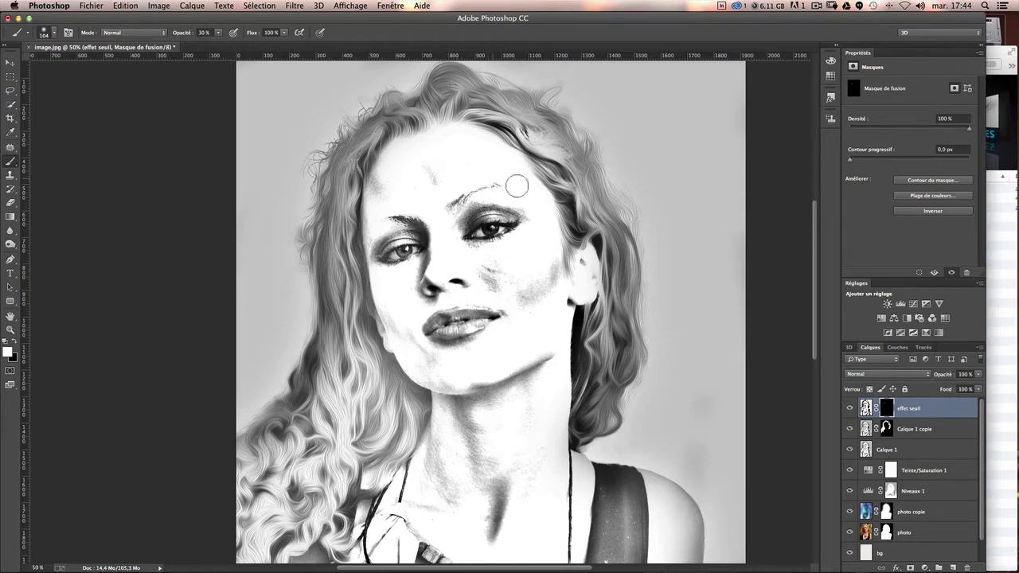
pyautogui.moveTo(452, 186); pyautogui.dragTo(429, 184)
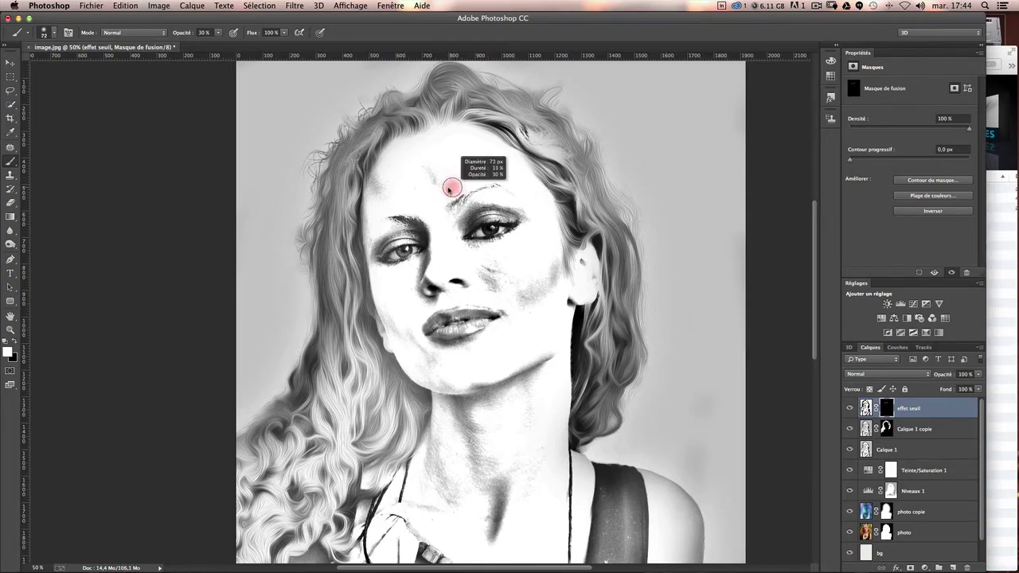
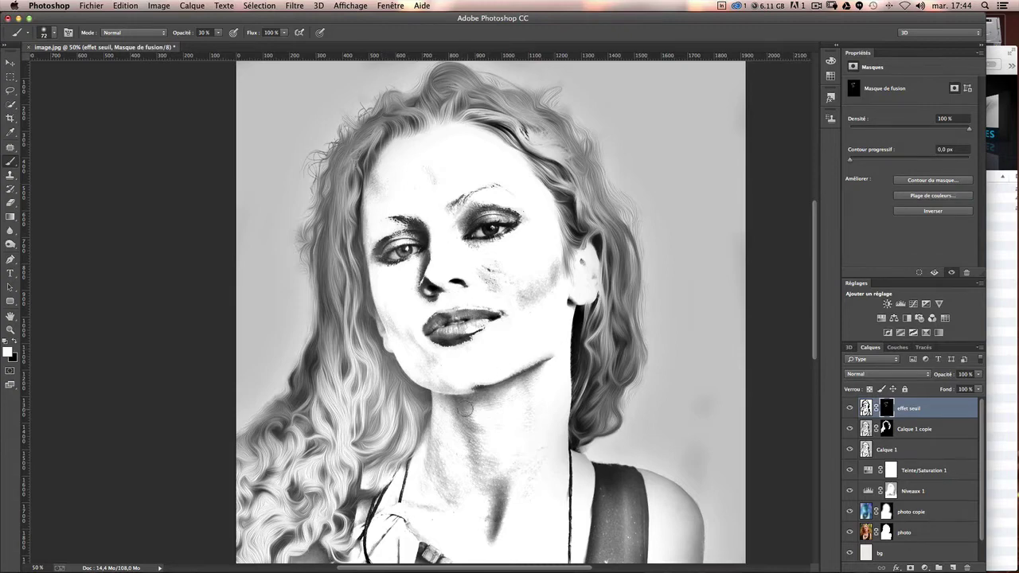
# Step: Paint the effet seuil mask to darken the shadow under the chin and along the neck
pyautogui.moveTo(495, 402); pyautogui.dragTo(538, 377)
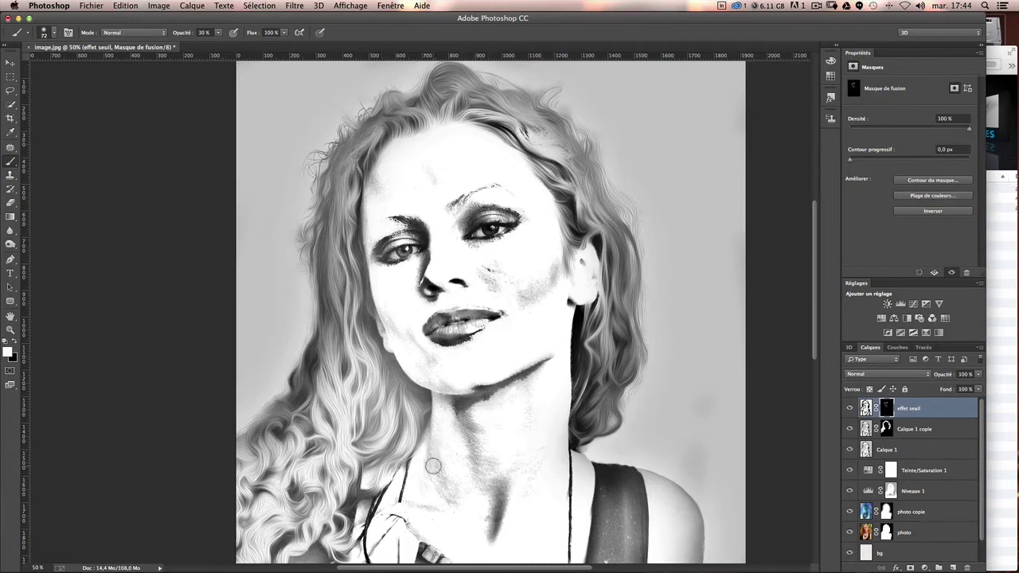
pyautogui.moveTo(443, 488)
pyautogui.mouseDown()
pyautogui.moveTo(478, 439)
pyautogui.moveTo(473, 430)
pyautogui.moveTo(505, 475)
pyautogui.moveTo(493, 503)
pyautogui.mouseUp()
pyautogui.moveTo(453, 450)
pyautogui.mouseDown()
pyautogui.moveTo(453, 422)
pyautogui.moveTo(467, 443)
pyautogui.mouseUp()
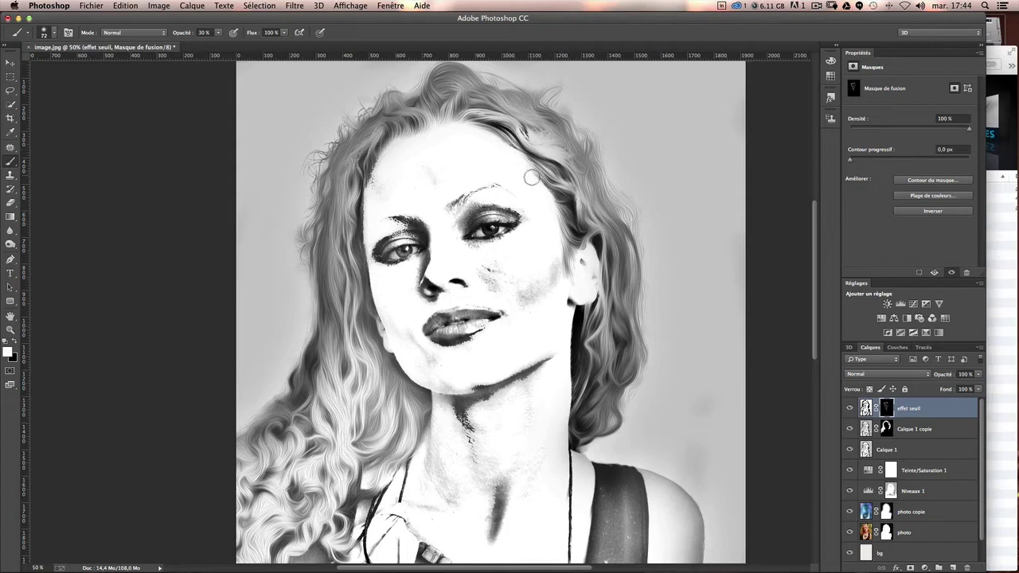
pyautogui.moveTo(563, 287); pyautogui.dragTo(563, 384)
pyautogui.scroll(-5, 563, 445)
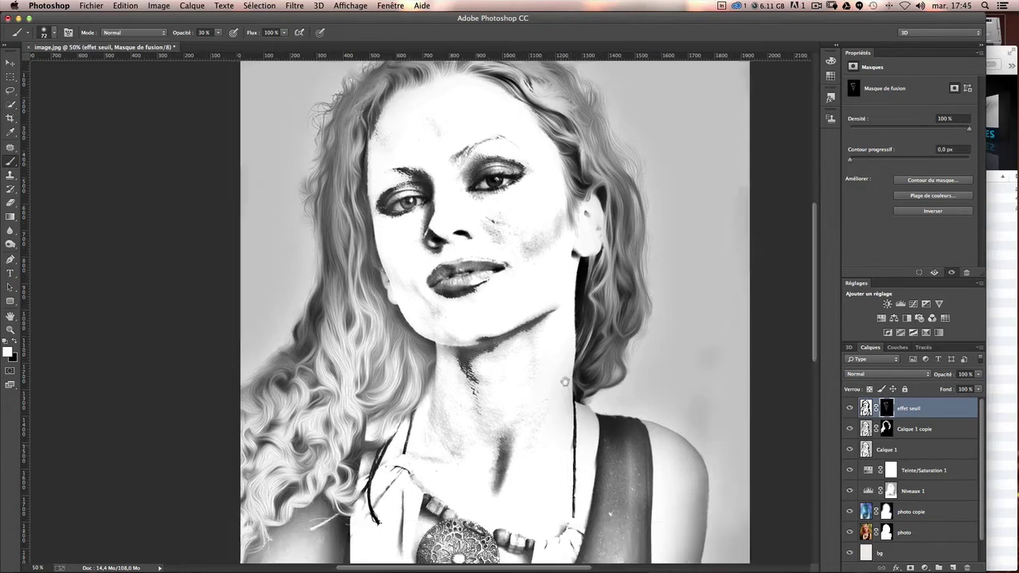
# Step: Reveal dark shading over the left shoulder, the right shoulder edge and the strap
pyautogui.moveTo(248, 494)
pyautogui.mouseDown()
pyautogui.moveTo(313, 434)
pyautogui.moveTo(358, 486)
pyautogui.mouseUp()
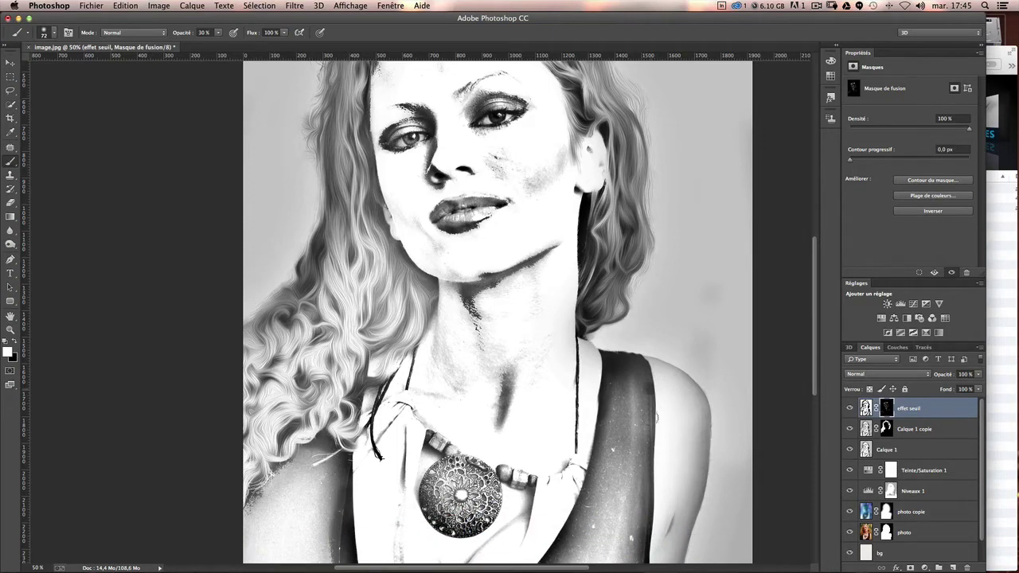
pyautogui.moveTo(648, 390); pyautogui.dragTo(637, 557)
pyautogui.scroll(-2, 611, 451)
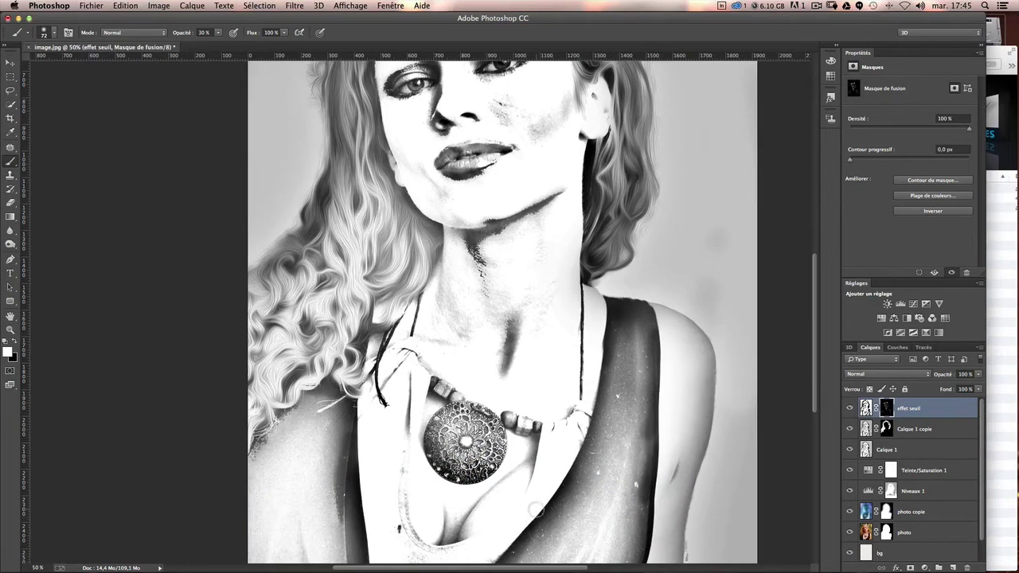
pyautogui.moveTo(501, 526); pyautogui.dragTo(525, 446)
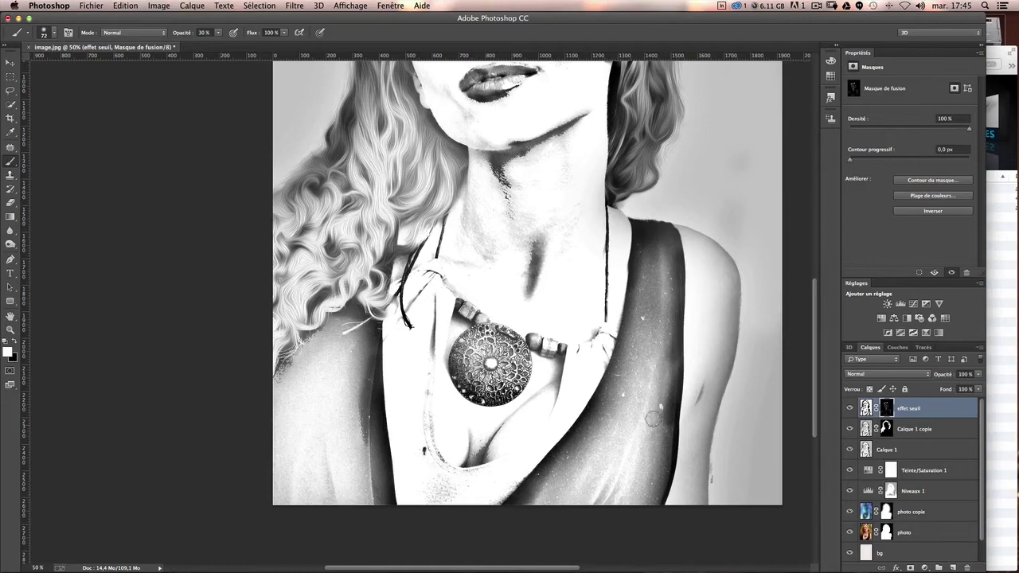
pyautogui.scroll(5, 677, 358)
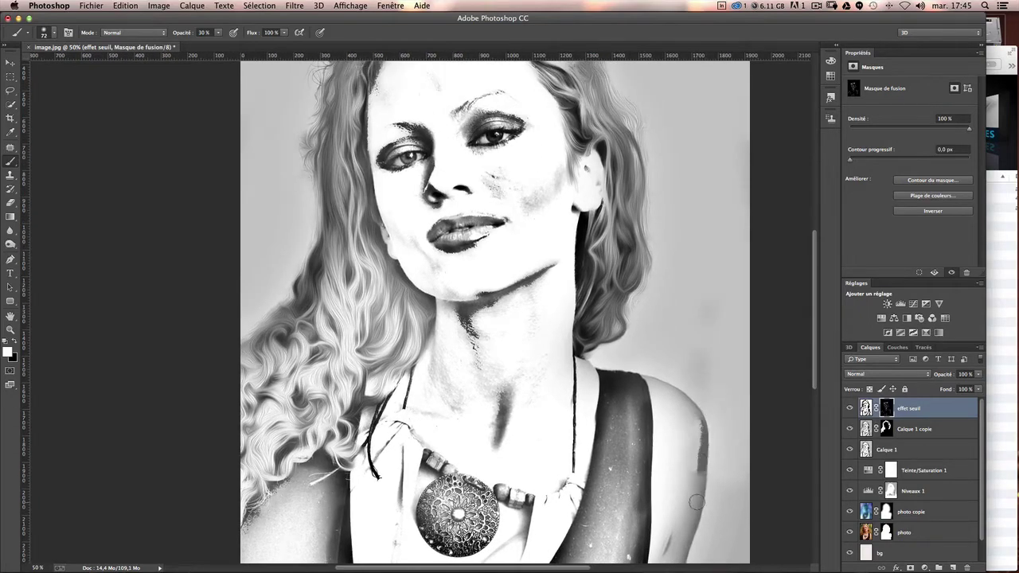
pyautogui.moveTo(683, 416); pyautogui.dragTo(701, 547)
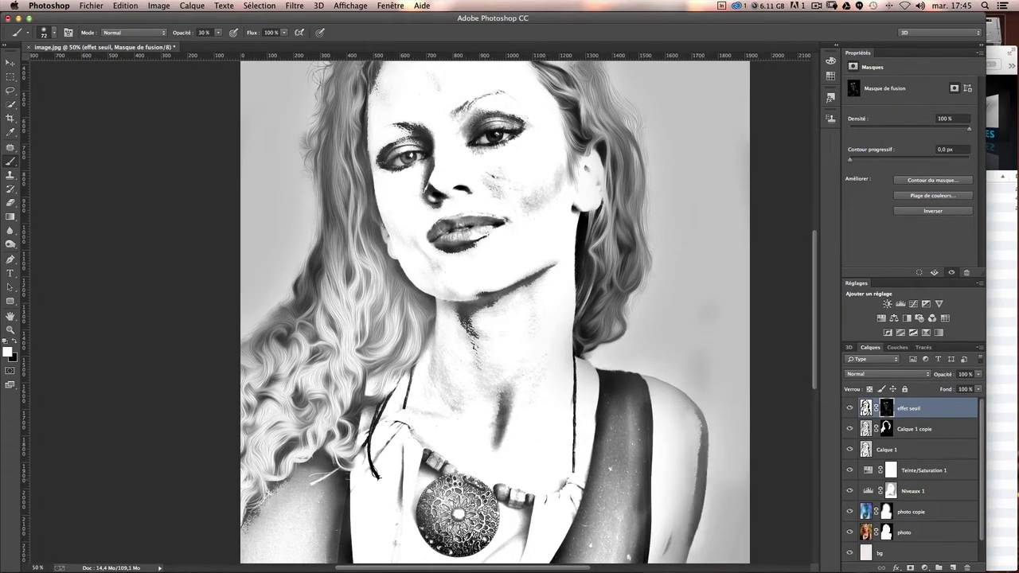
pyautogui.scroll(-5, 257, 470)
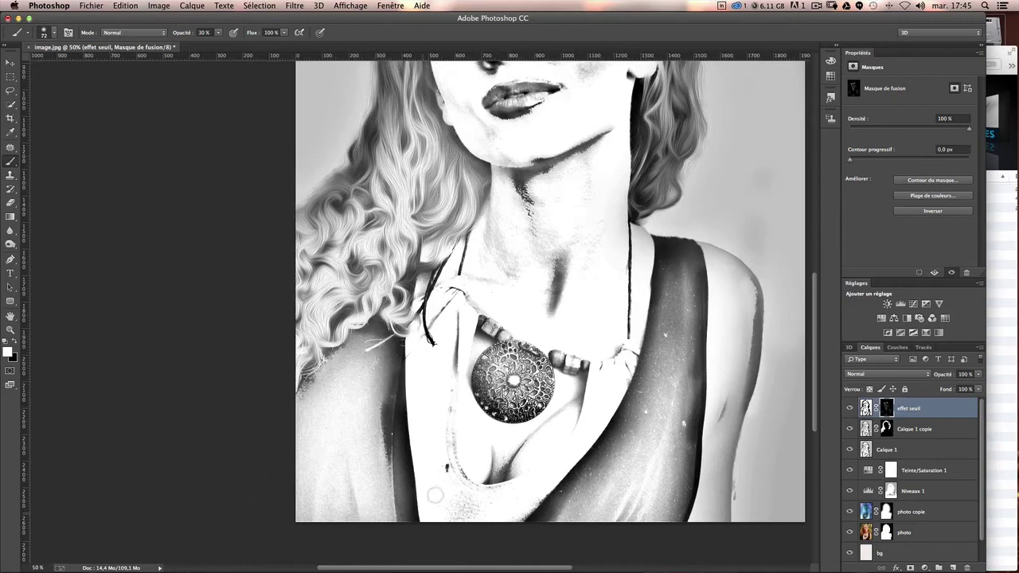
pyautogui.scroll(5, 518, 449)
pyautogui.hscroll(3, 518, 448)
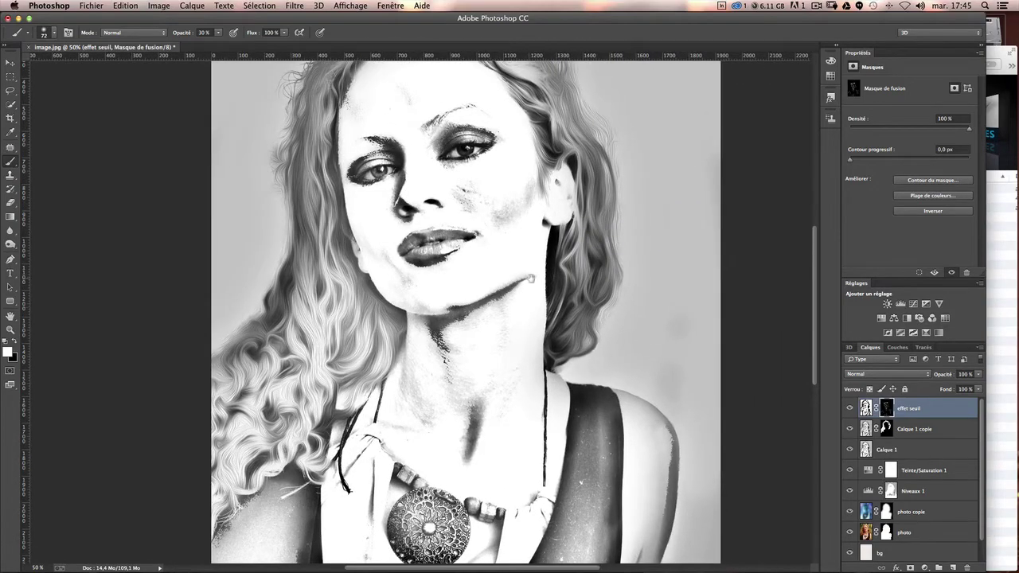
pyautogui.scroll(2, 530, 278)
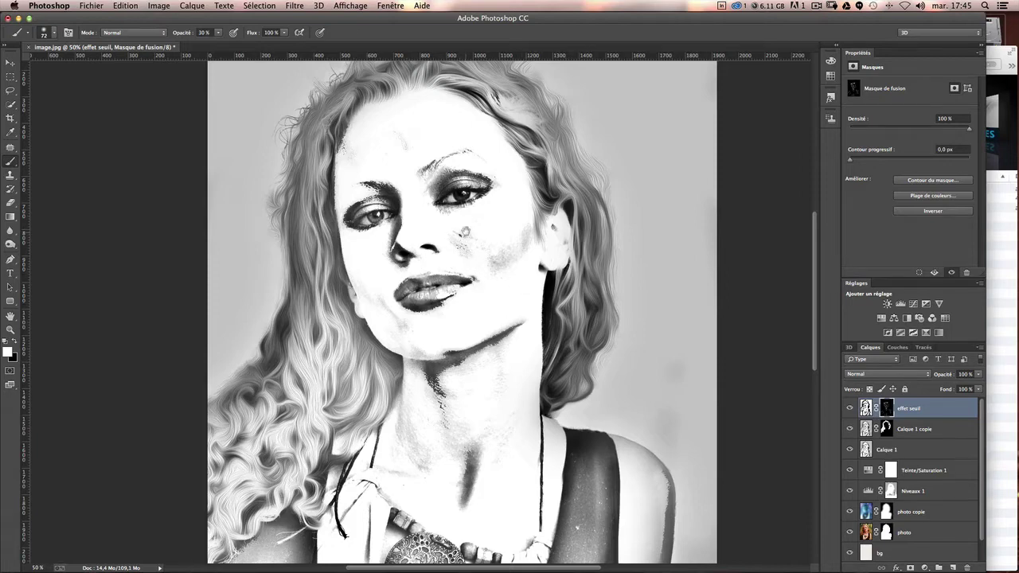
pyautogui.scroll(2, 464, 232)
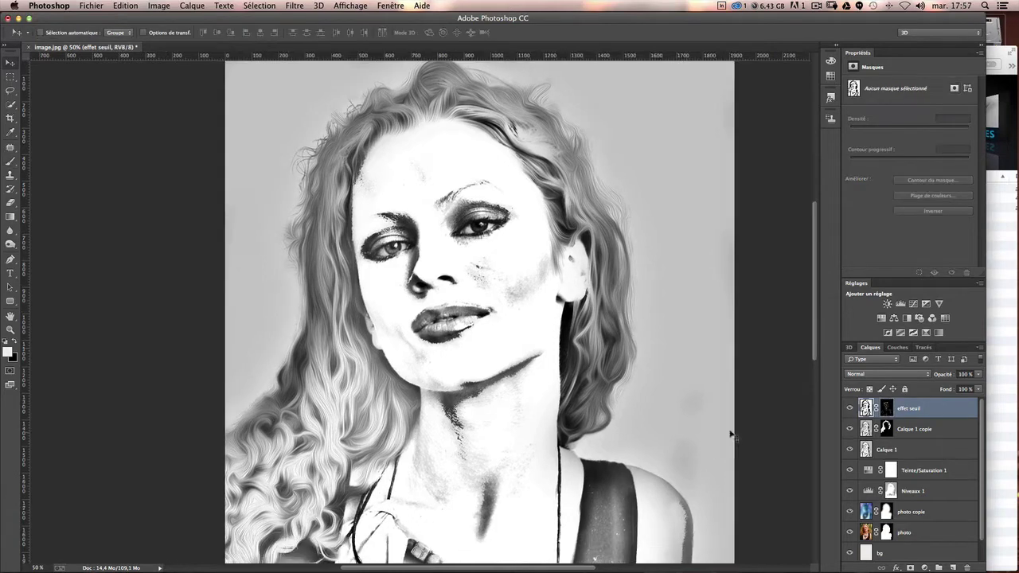
# Step: Set effet seuil's opacity to 40% and toggle its visibility to compare the portrait
pyautogui.click(964, 374)
pyautogui.write('40')
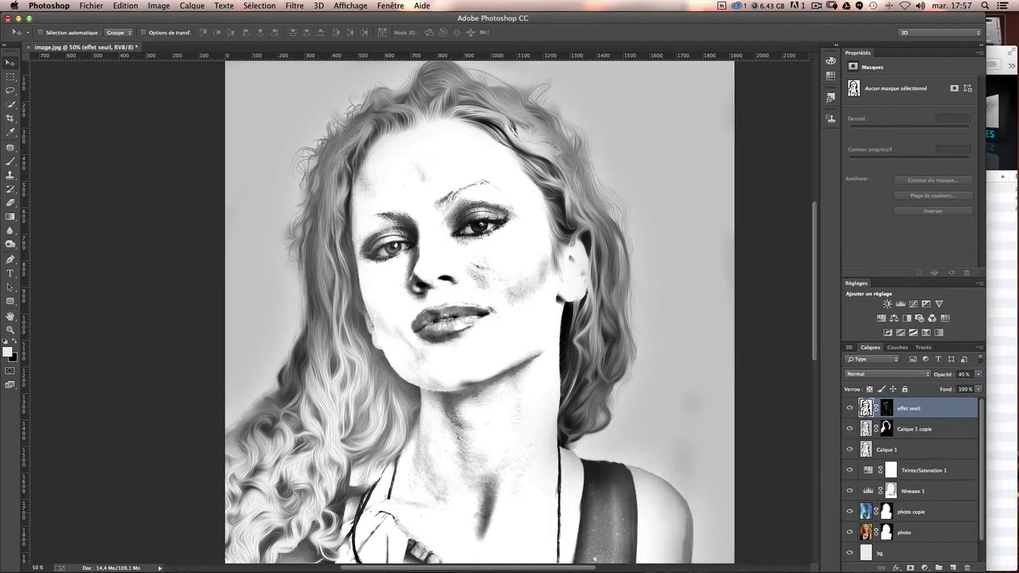
pyautogui.click(848, 409)
pyautogui.click(848, 408)
pyautogui.click(848, 408)
pyautogui.click(848, 408)
pyautogui.click(848, 409)
pyautogui.click(848, 408)
pyautogui.click(848, 409)
pyautogui.click(848, 409)
pyautogui.click(848, 409)
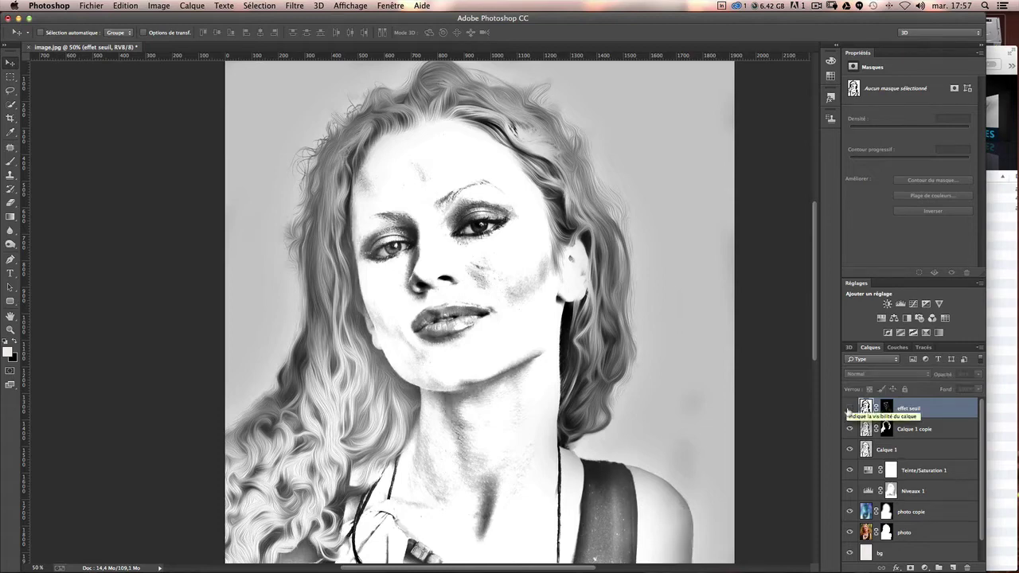
pyautogui.click(848, 408)
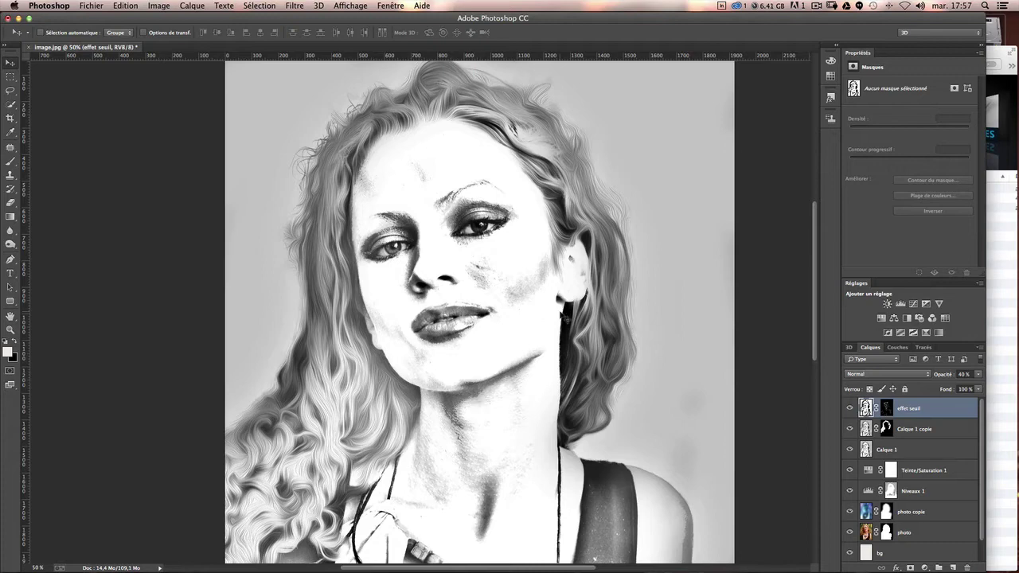
# Step: Start a new layer with Ctrl+Shift+N
pyautogui.scroll(-2, 563, 319)
pyautogui.scroll(3, 567, 325)
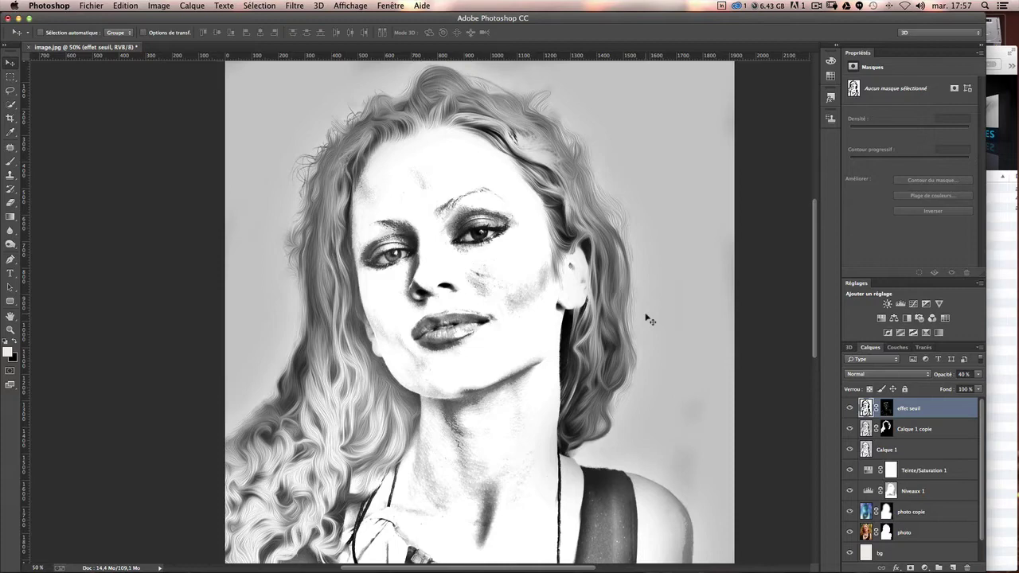
pyautogui.hotkey('ctrl', 'shift', 'n')
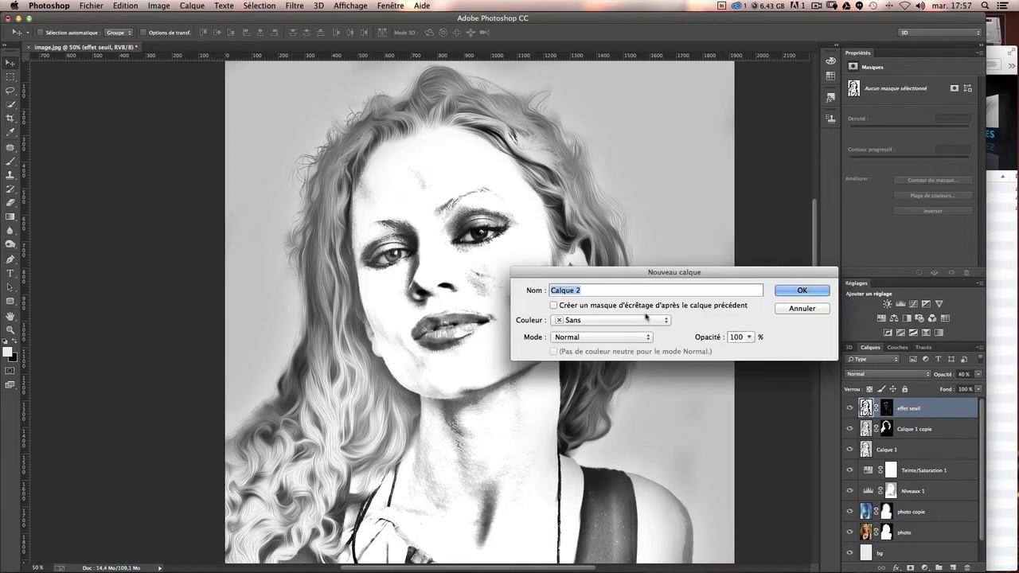
# Step: Create Calque 2 in Lumière tamisée mode filled with neutral 50% grey
pyautogui.click(577, 340)
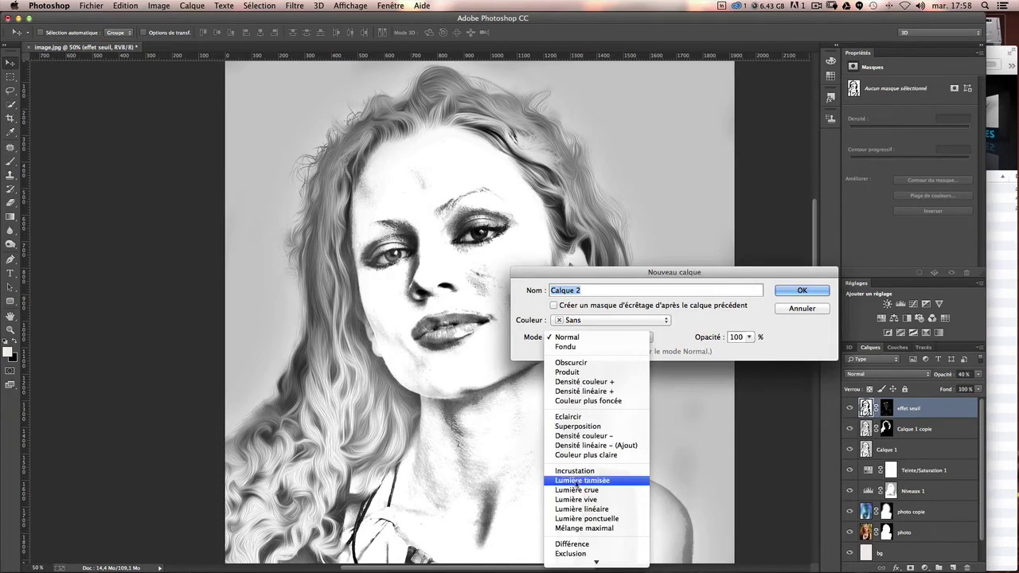
pyautogui.click(578, 481)
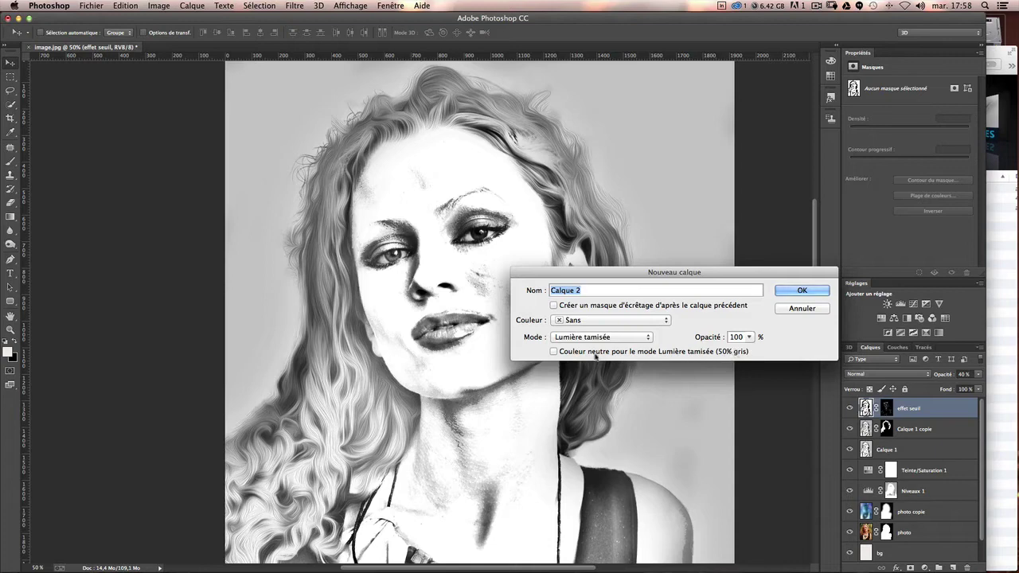
pyautogui.click(554, 352)
pyautogui.click(800, 293)
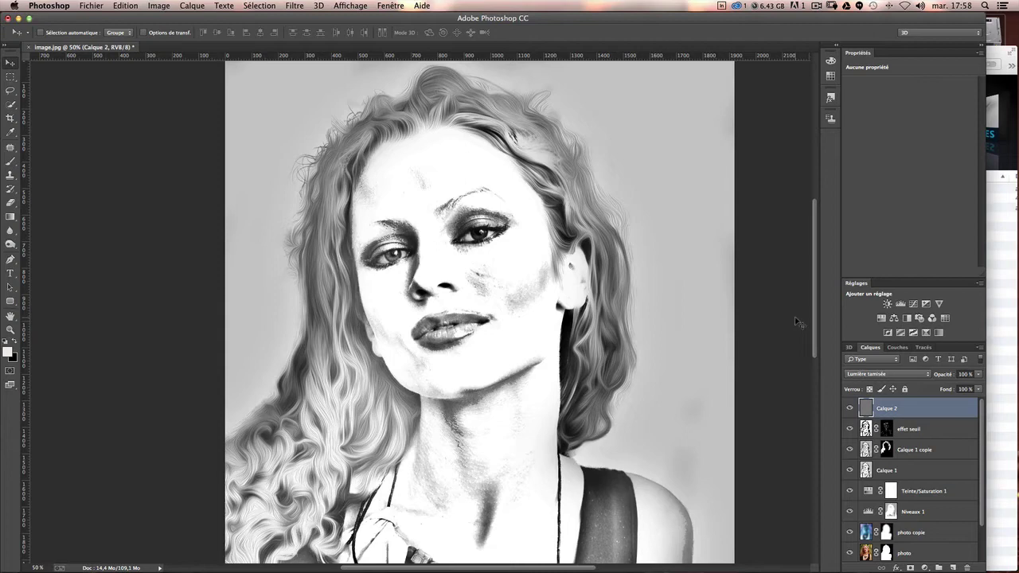
# Step: Preview Calque 2 in Normal to see its grey fill, then restore Lumière tamisée
pyautogui.moveTo(797, 321); pyautogui.dragTo(813, 316)
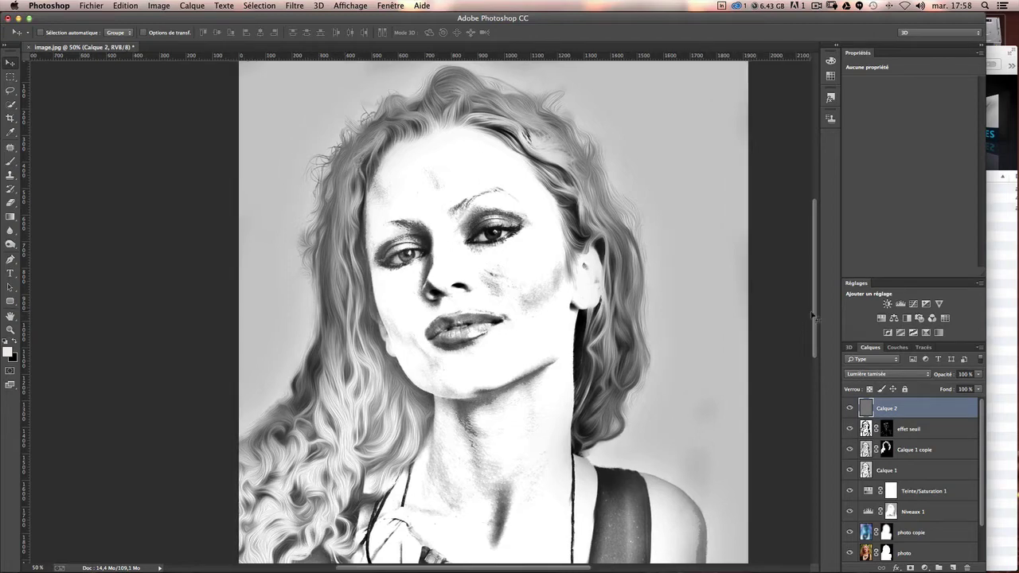
pyautogui.click(860, 375)
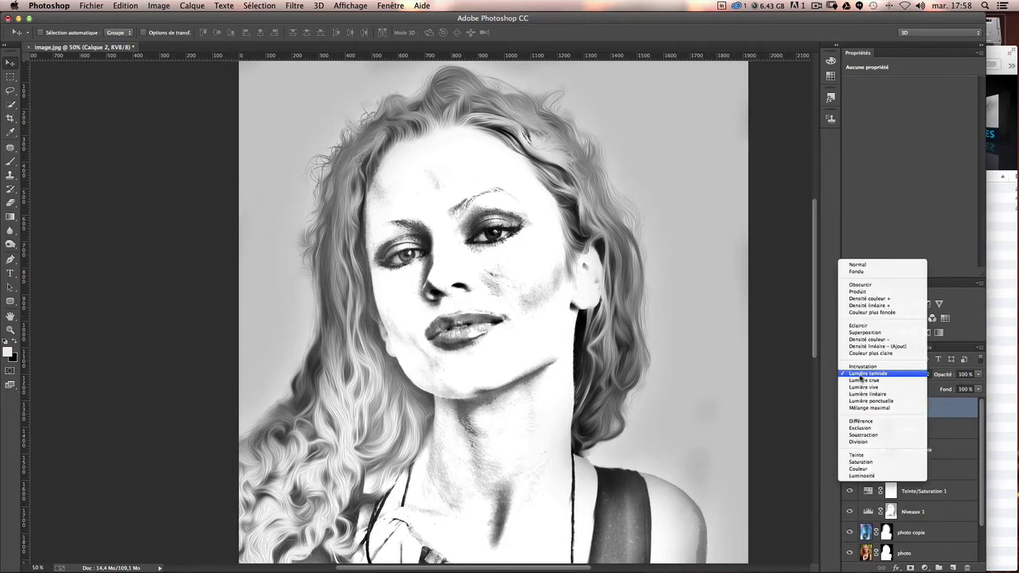
pyautogui.click(878, 268)
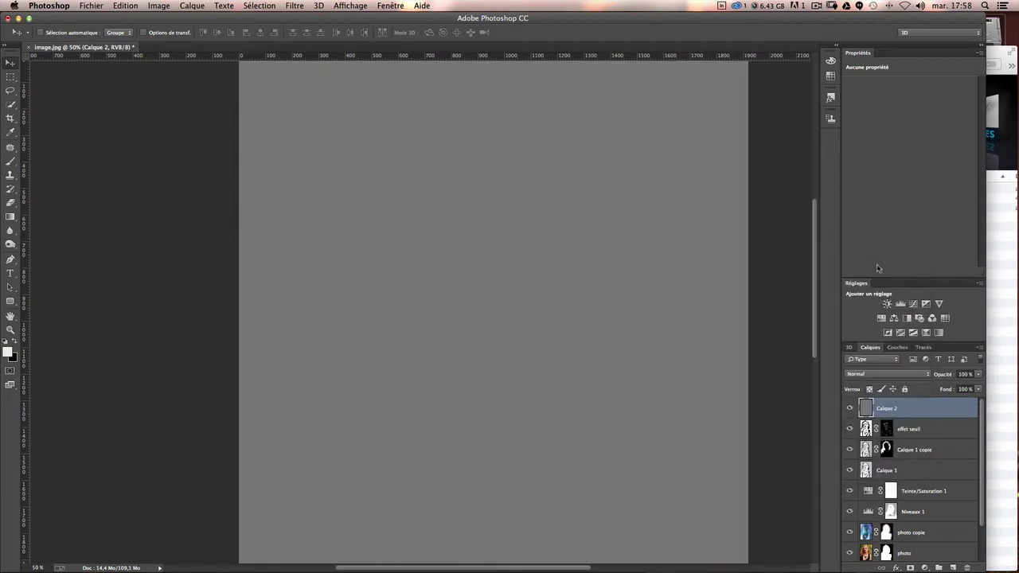
pyautogui.scroll(3, 593, 228)
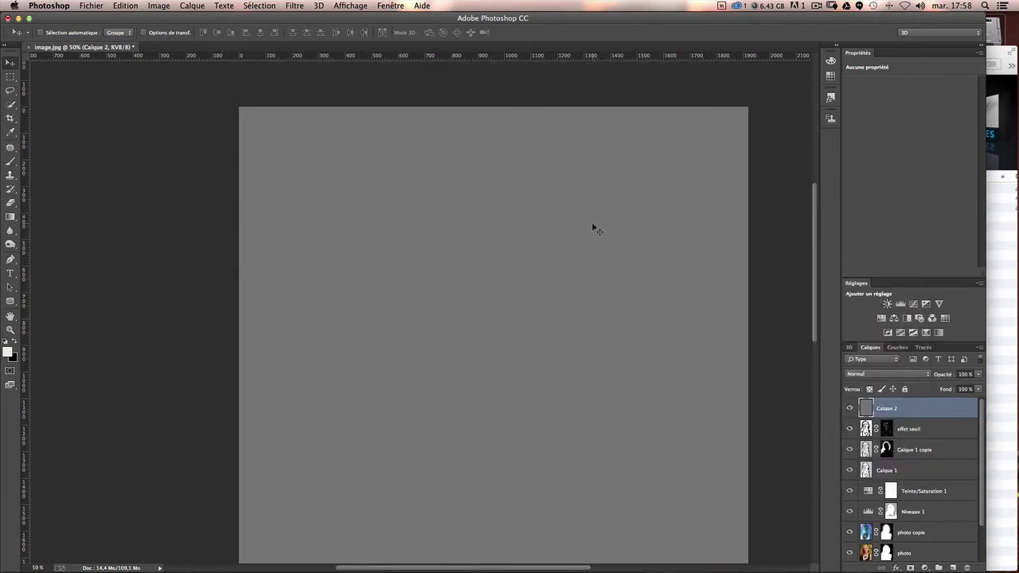
pyautogui.hscroll(3, 593, 230)
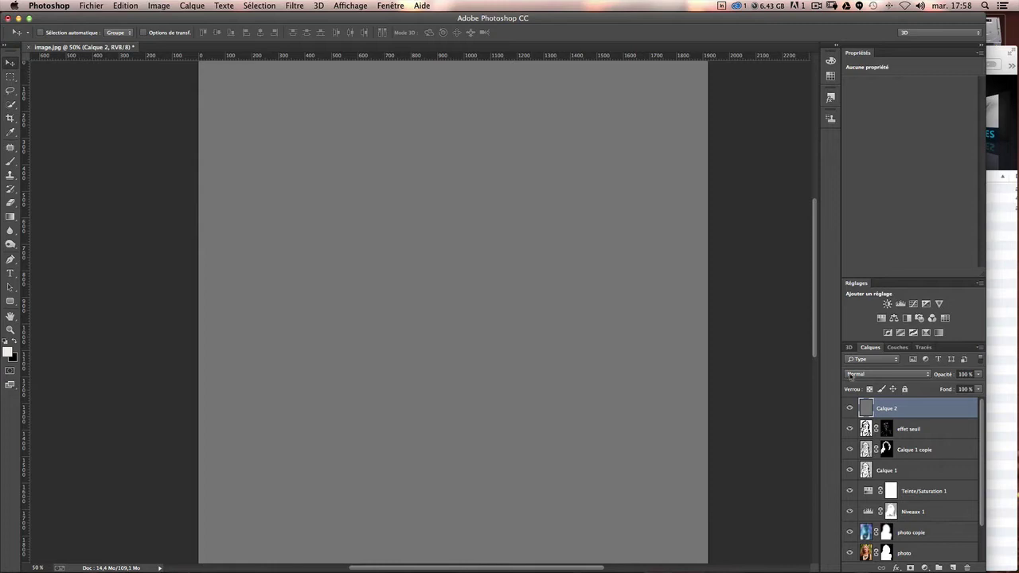
pyautogui.click(850, 377)
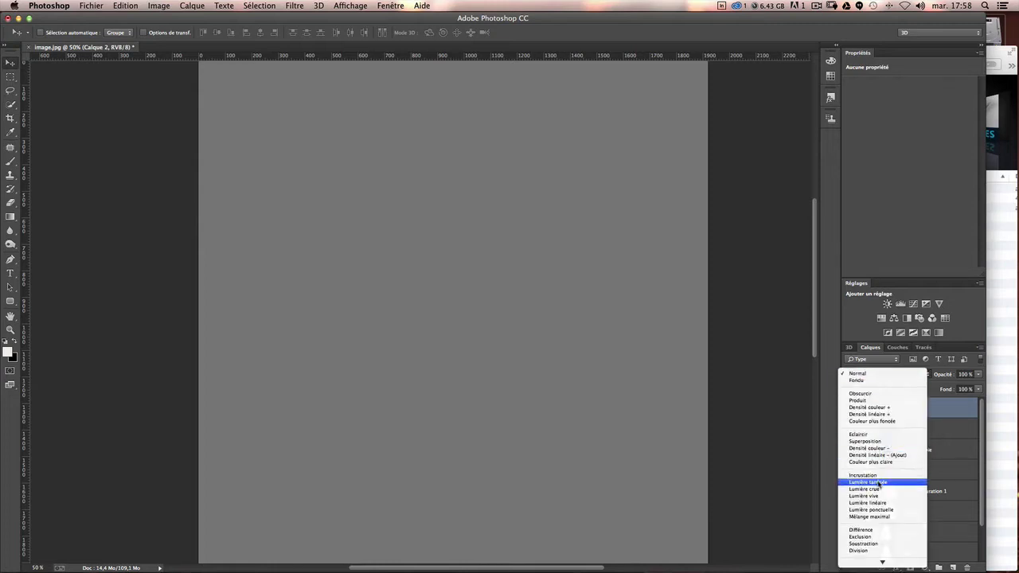
pyautogui.click(879, 483)
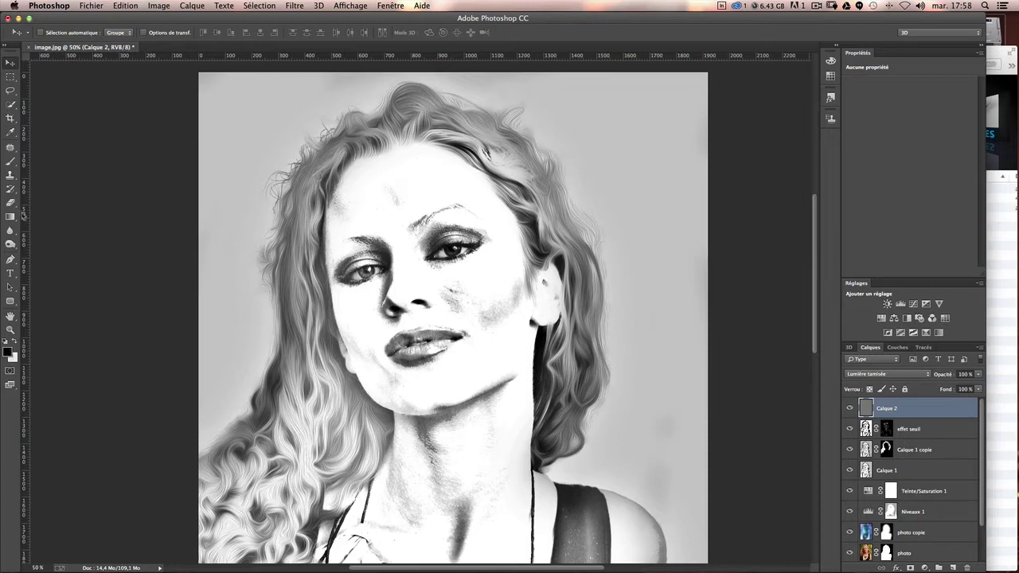
# Step: Set up the Brush at 72 px, then 111 px, with 35% opacity
pyautogui.click(10, 161)
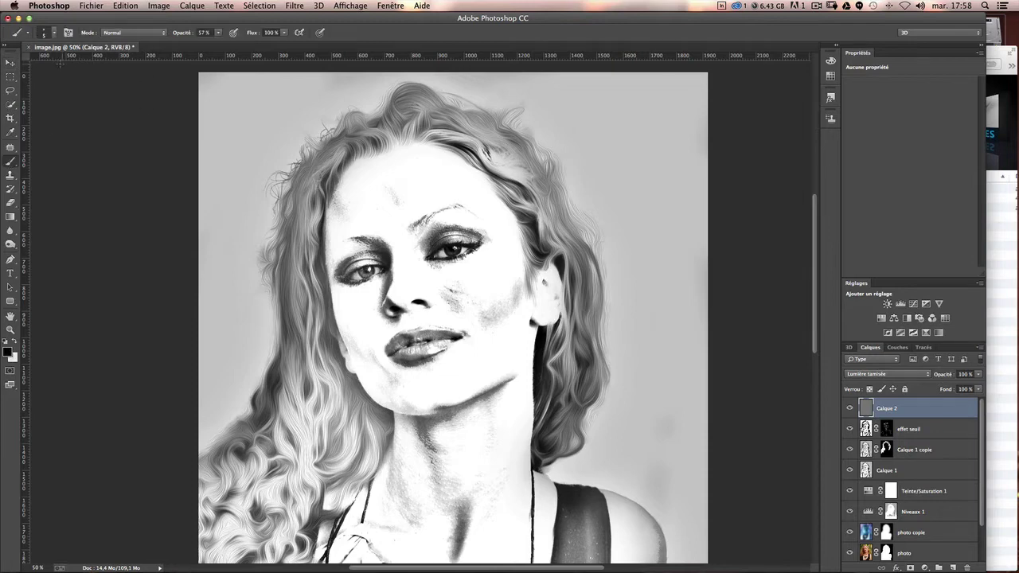
pyautogui.click(51, 35)
pyautogui.click(84, 62)
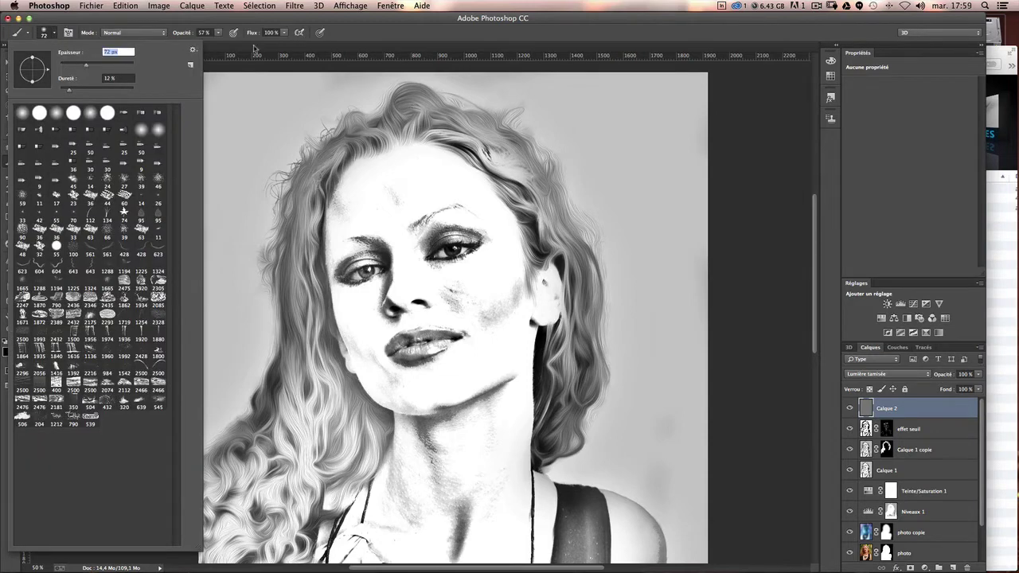
pyautogui.press('Return')
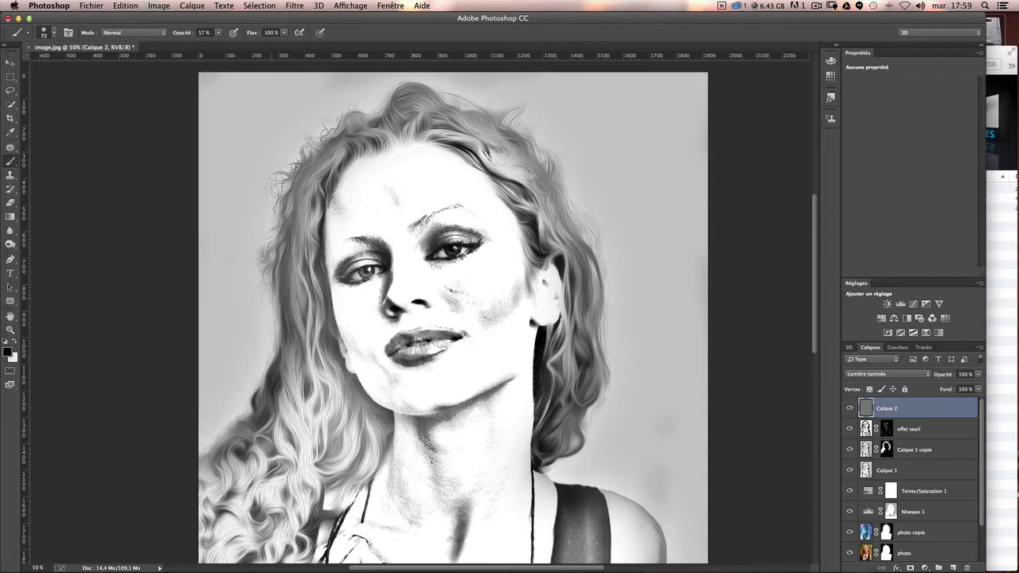
pyautogui.moveTo(317, 190); pyautogui.dragTo(322, 195)
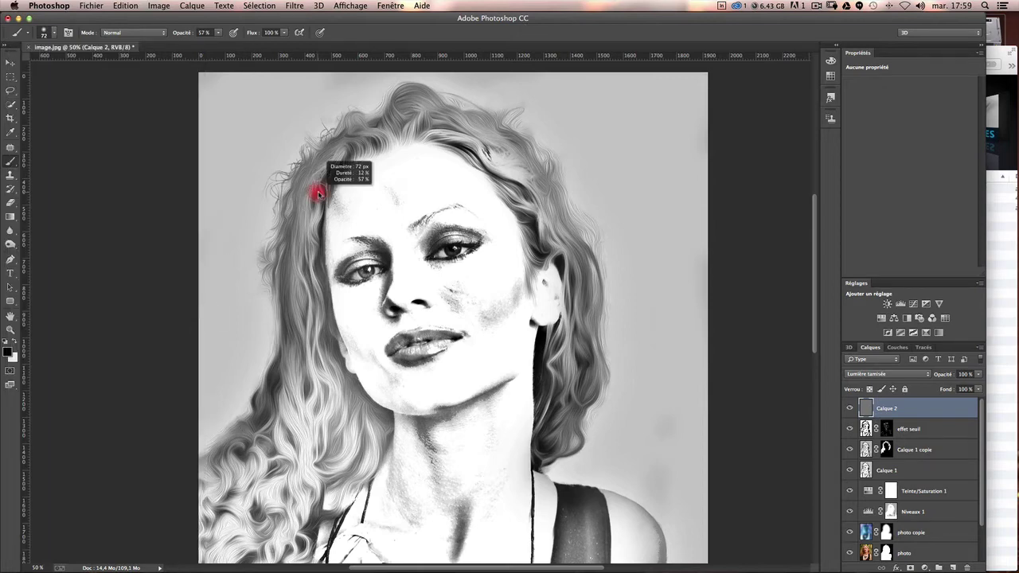
pyautogui.click(218, 34)
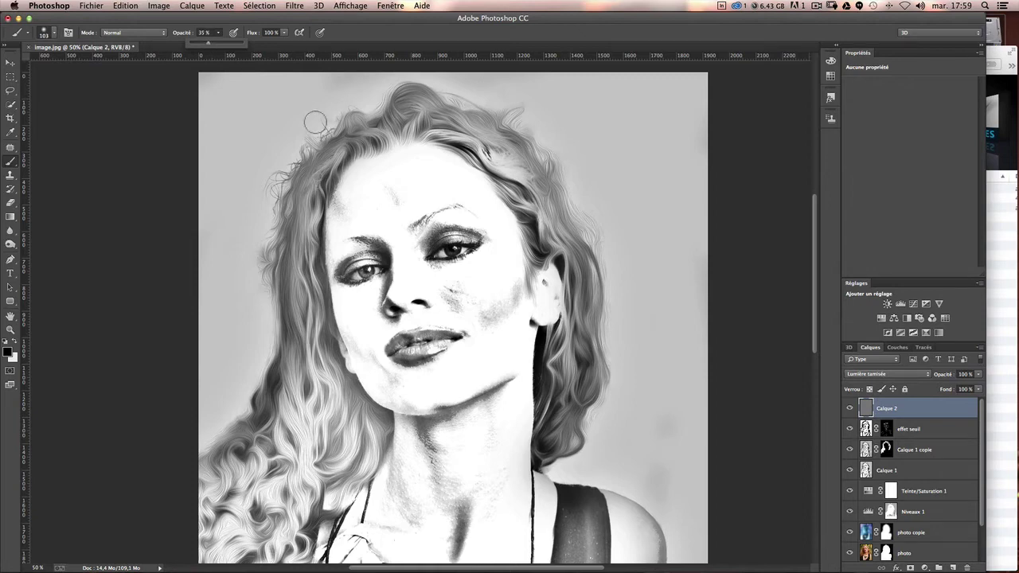
# Step: Darken the hair on the left, top and right of the head down to the jaw
pyautogui.moveTo(304, 231)
pyautogui.mouseDown()
pyautogui.moveTo(316, 327)
pyautogui.moveTo(312, 195)
pyautogui.moveTo(338, 382)
pyautogui.moveTo(352, 416)
pyautogui.moveTo(322, 332)
pyautogui.moveTo(393, 430)
pyautogui.moveTo(305, 306)
pyautogui.mouseUp()
pyautogui.moveTo(346, 382)
pyautogui.mouseDown()
pyautogui.moveTo(322, 215)
pyautogui.moveTo(326, 159)
pyautogui.moveTo(390, 147)
pyautogui.moveTo(510, 188)
pyautogui.moveTo(542, 262)
pyautogui.mouseUp()
pyautogui.moveTo(535, 371); pyautogui.dragTo(539, 458)
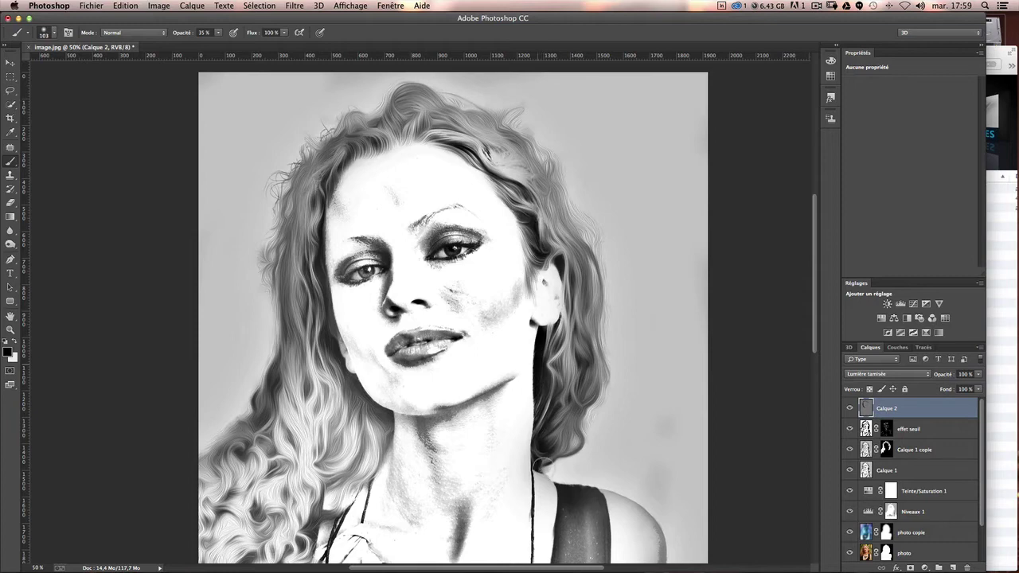
pyautogui.moveTo(329, 345); pyautogui.dragTo(361, 396)
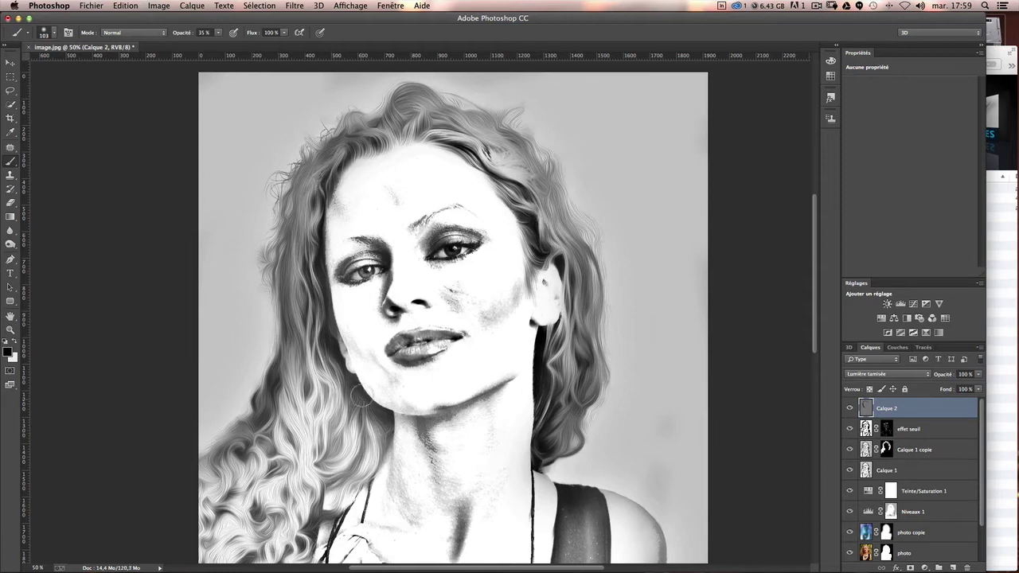
pyautogui.moveTo(309, 254); pyautogui.dragTo(320, 166)
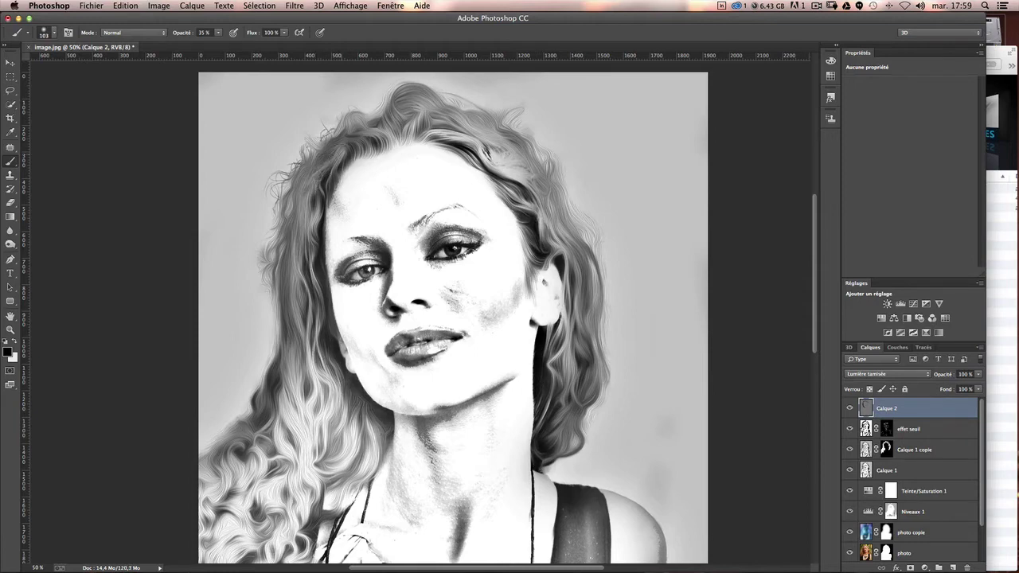
pyautogui.moveTo(340, 321)
pyautogui.mouseDown()
pyautogui.moveTo(326, 431)
pyautogui.moveTo(336, 418)
pyautogui.mouseUp()
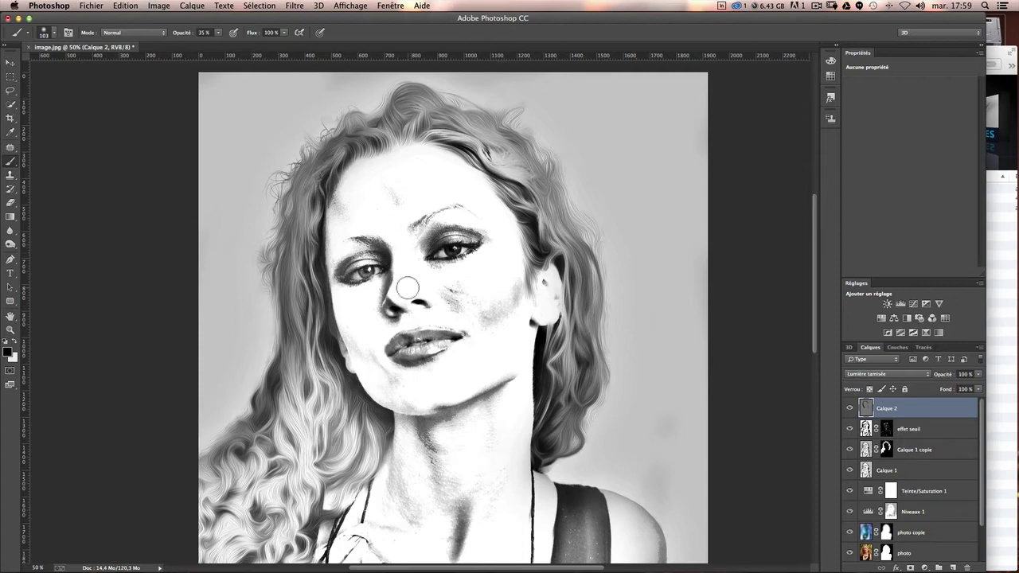
pyautogui.hotkey('ctrl', '+')
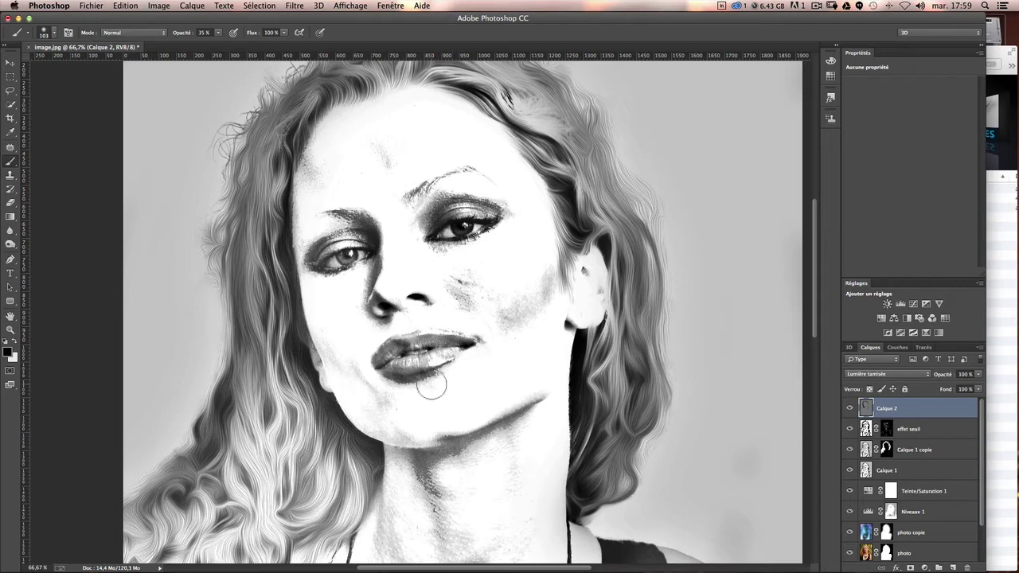
# Step: Resize the brush through 57, 36, 25 and 46 px, then paint a dark jawline stroke
pyautogui.moveTo(478, 436); pyautogui.dragTo(458, 436)
pyautogui.moveTo(355, 237); pyautogui.dragTo(344, 237)
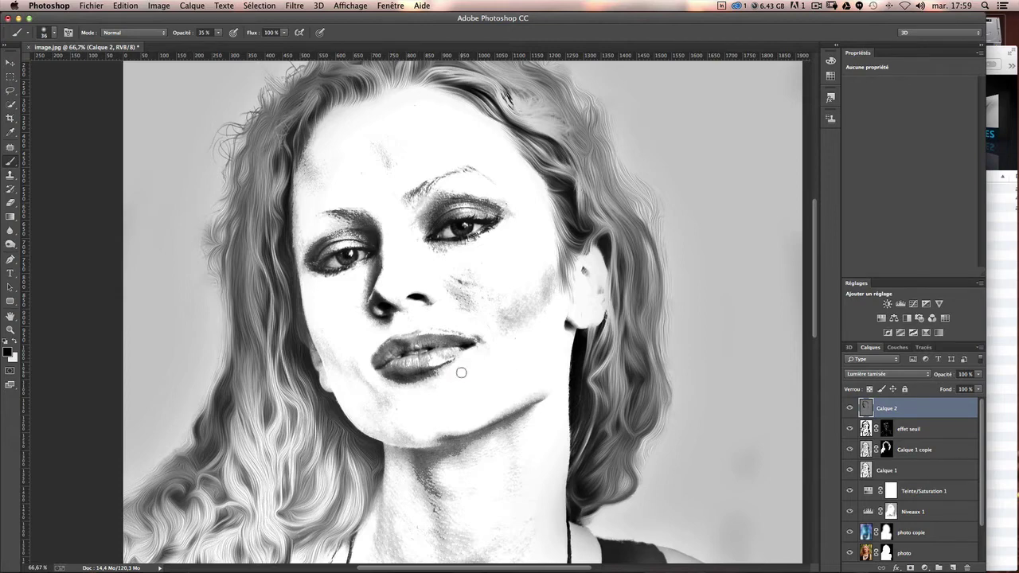
pyautogui.moveTo(461, 372); pyautogui.dragTo(413, 380)
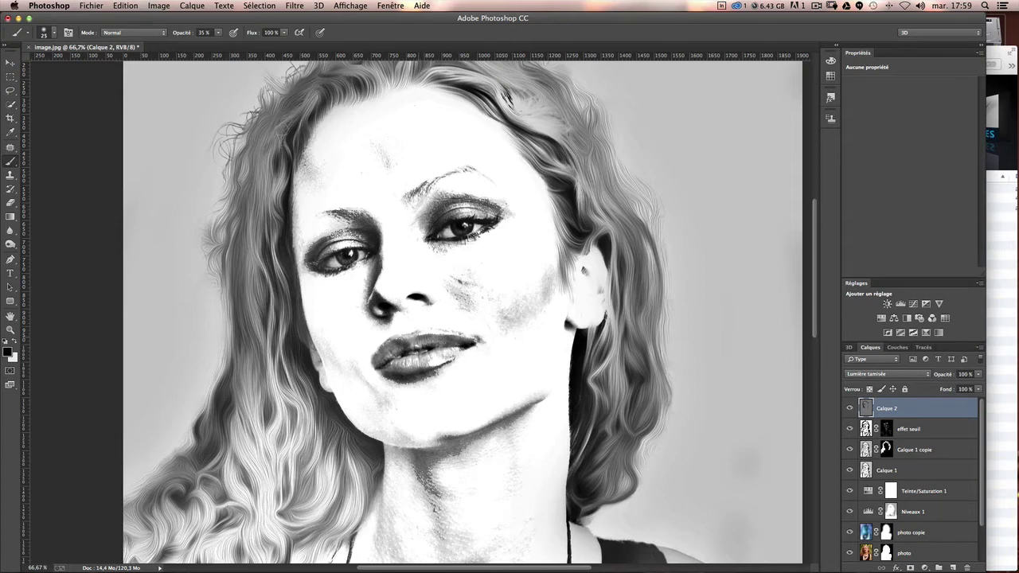
pyautogui.moveTo(439, 440); pyautogui.dragTo(452, 436)
pyautogui.moveTo(541, 399)
pyautogui.mouseDown()
pyautogui.moveTo(406, 474)
pyautogui.moveTo(392, 457)
pyautogui.mouseUp()
# Step: With a roughly 206 px brush, add grey shading down the neck
pyautogui.moveTo(446, 473)
pyautogui.mouseDown()
pyautogui.moveTo(466, 496)
pyautogui.moveTo(477, 405)
pyautogui.moveTo(467, 411)
pyautogui.moveTo(439, 398)
pyautogui.mouseUp()
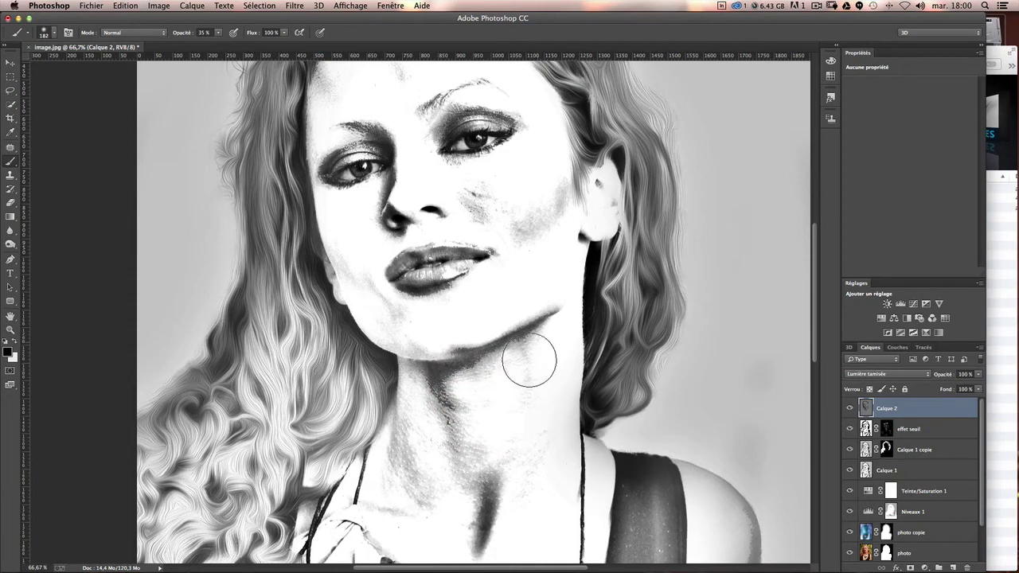
pyautogui.moveTo(473, 425); pyautogui.dragTo(484, 420)
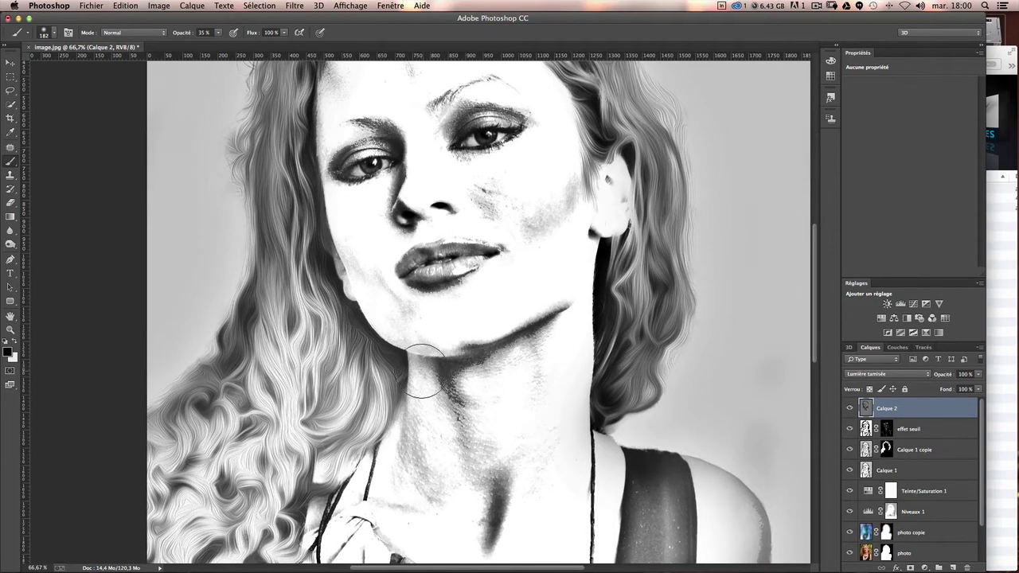
pyautogui.moveTo(438, 370); pyautogui.dragTo(446, 406)
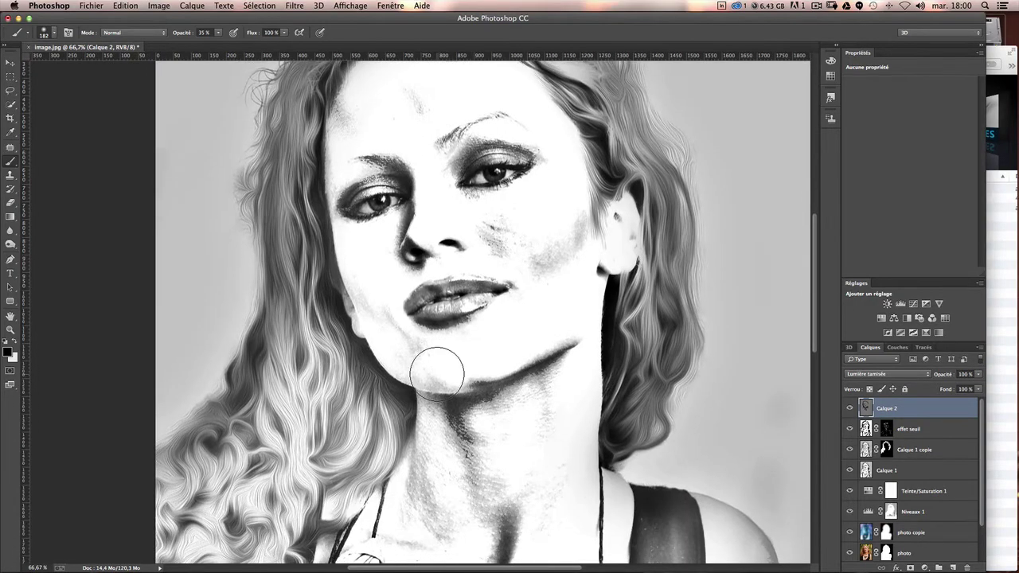
pyautogui.moveTo(494, 476); pyautogui.dragTo(493, 396)
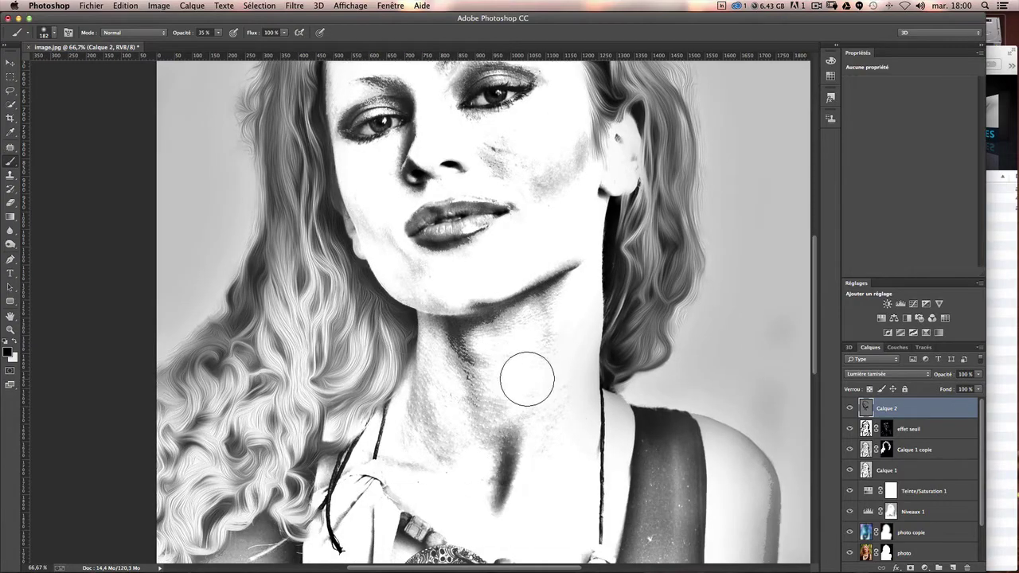
pyautogui.scroll(3, 522, 382)
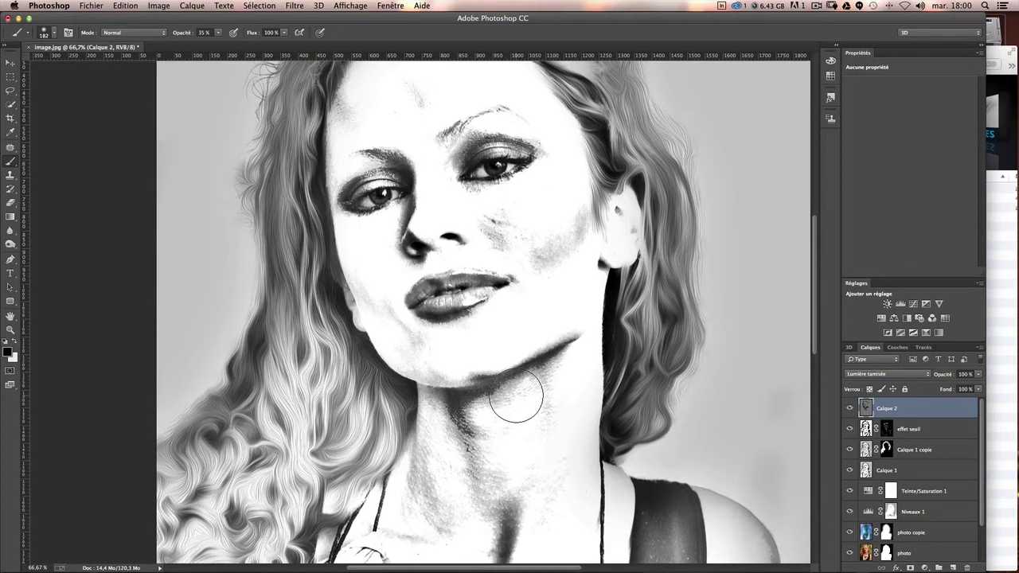
pyautogui.moveTo(514, 398); pyautogui.dragTo(427, 524)
pyautogui.scroll(-2, 427, 524)
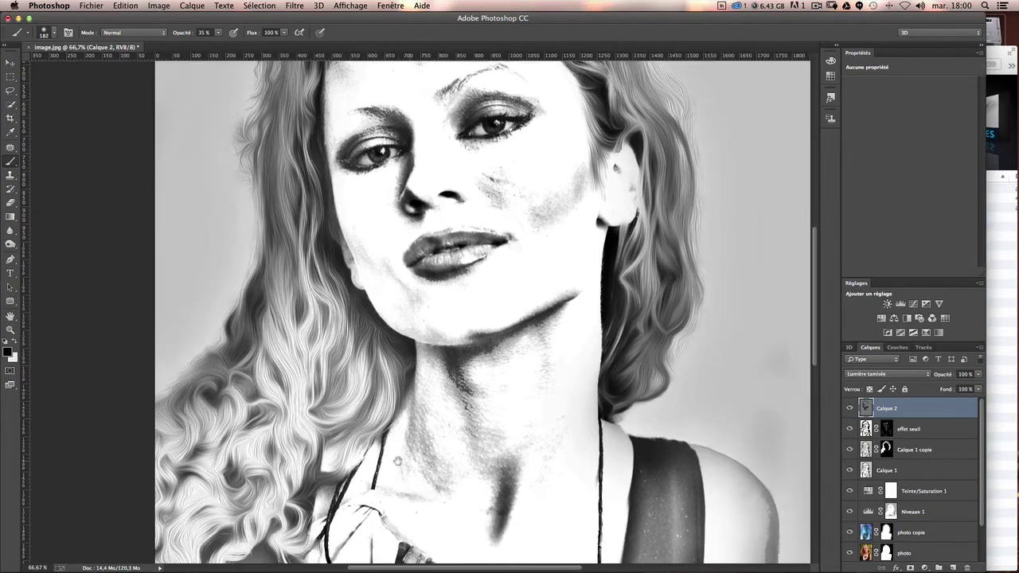
pyautogui.moveTo(374, 406); pyautogui.dragTo(389, 385)
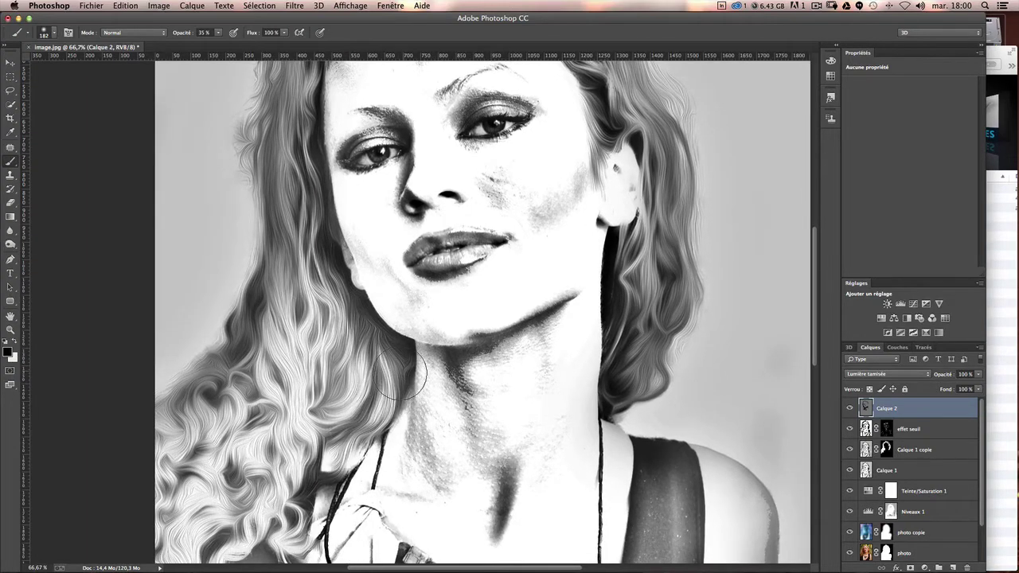
pyautogui.scroll(1, 470, 439)
pyautogui.scroll(2, 470, 440)
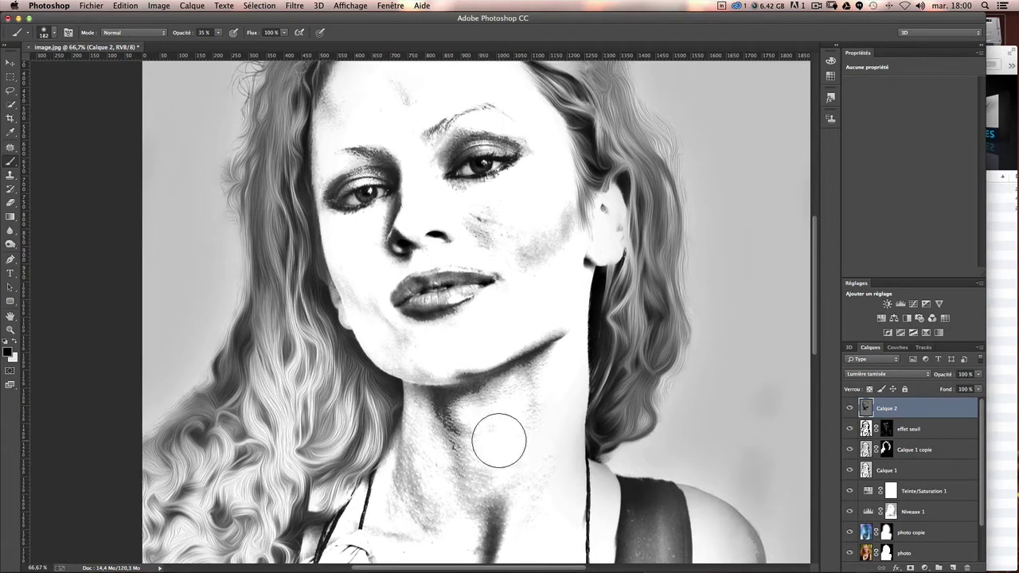
# Step: Shade the right cheek darker
pyautogui.moveTo(520, 244)
pyautogui.mouseDown()
pyautogui.moveTo(467, 227)
pyautogui.moveTo(547, 246)
pyautogui.mouseUp()
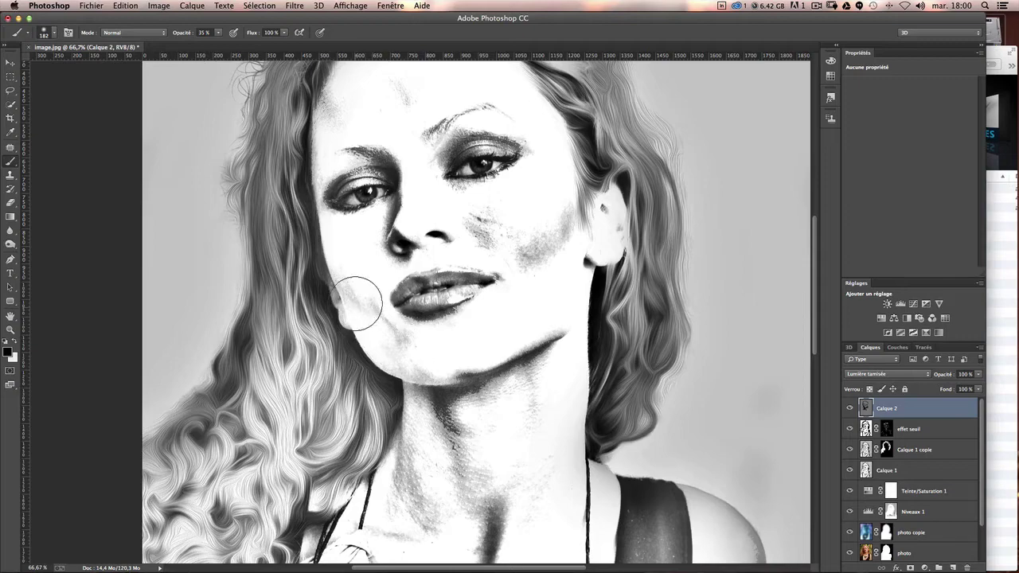
pyautogui.scroll(5, 355, 288)
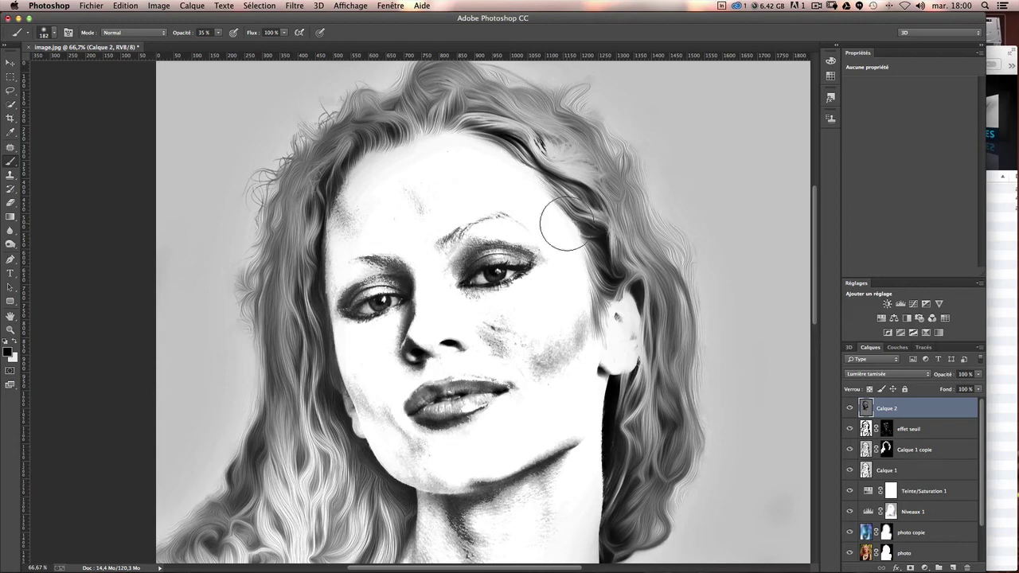
pyautogui.scroll(-3, 514, 320)
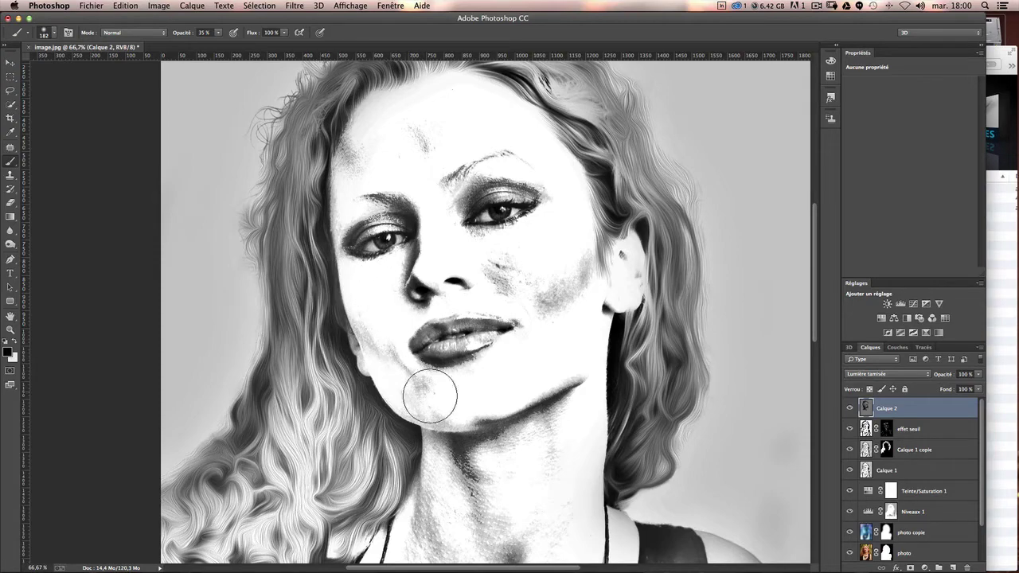
# Step: With a 117 px brush, darken the left shoulder, cleavage, right strap and jawline shadow
pyautogui.moveTo(510, 425)
pyautogui.mouseDown()
pyautogui.moveTo(468, 436)
pyautogui.moveTo(509, 435)
pyautogui.mouseUp()
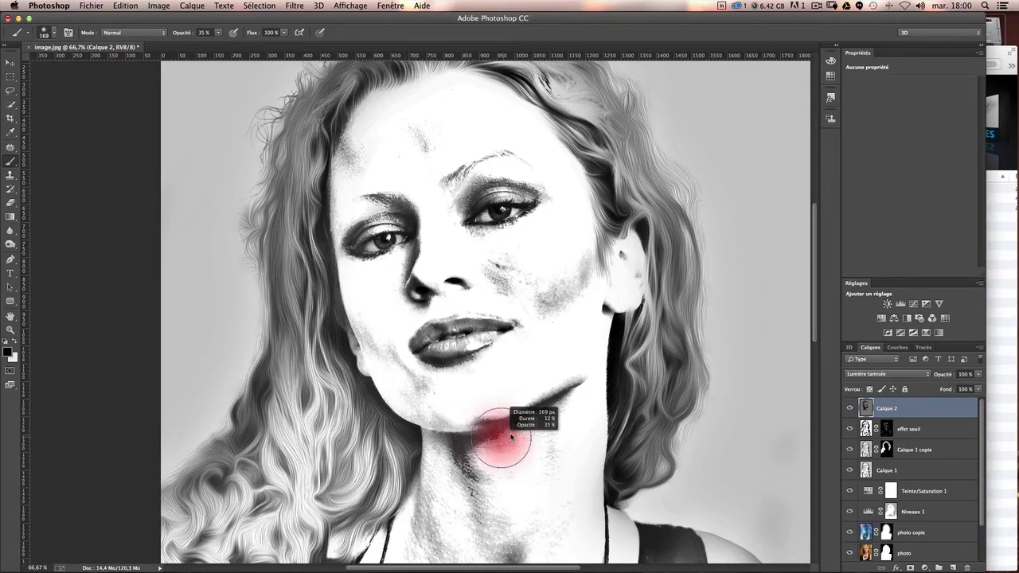
pyautogui.scroll(-10, 301, 283)
pyautogui.moveTo(300, 283)
pyautogui.mouseDown()
pyautogui.moveTo(255, 295)
pyautogui.moveTo(215, 345)
pyautogui.moveTo(287, 278)
pyautogui.moveTo(211, 360)
pyautogui.moveTo(295, 274)
pyautogui.moveTo(209, 342)
pyautogui.moveTo(239, 266)
pyautogui.moveTo(279, 340)
pyautogui.moveTo(295, 405)
pyautogui.moveTo(216, 359)
pyautogui.moveTo(223, 495)
pyautogui.moveTo(224, 483)
pyautogui.mouseUp()
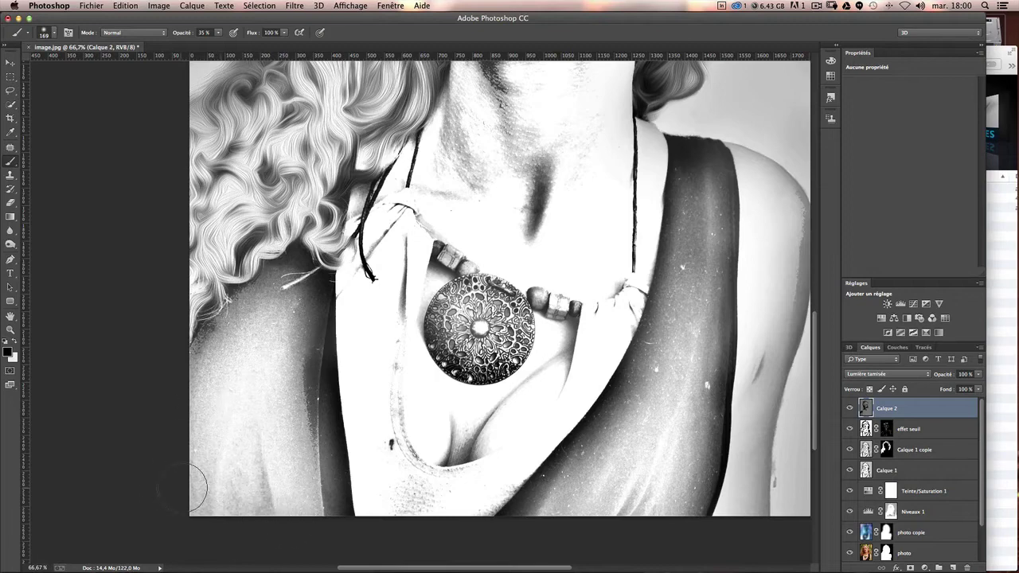
pyautogui.moveTo(454, 438)
pyautogui.mouseDown()
pyautogui.moveTo(587, 318)
pyautogui.moveTo(552, 284)
pyautogui.moveTo(557, 364)
pyautogui.moveTo(513, 522)
pyautogui.mouseUp()
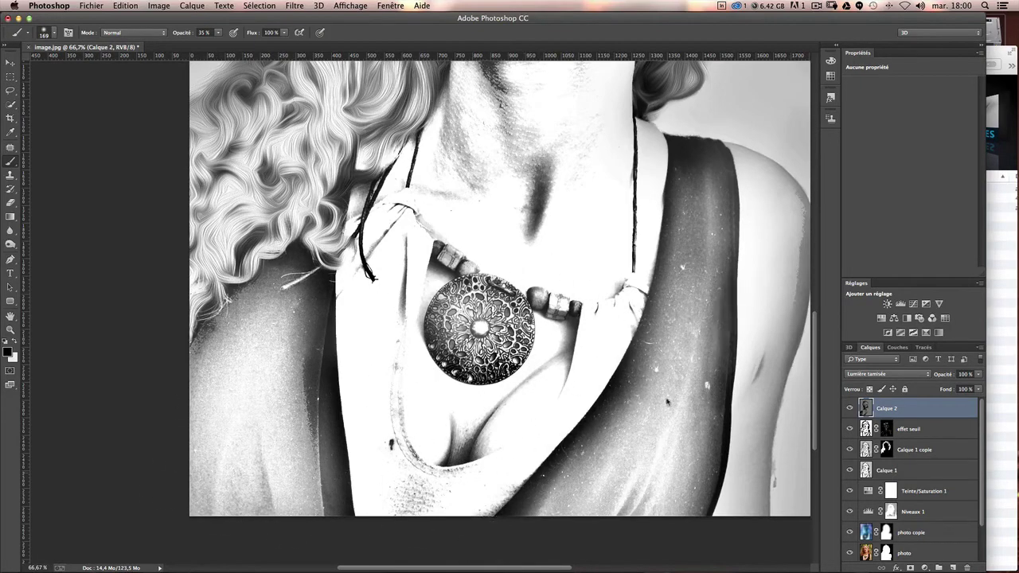
pyautogui.moveTo(701, 342)
pyautogui.mouseDown()
pyautogui.moveTo(677, 140)
pyautogui.moveTo(724, 501)
pyautogui.moveTo(754, 375)
pyautogui.mouseUp()
pyautogui.hscroll(5, 753, 375)
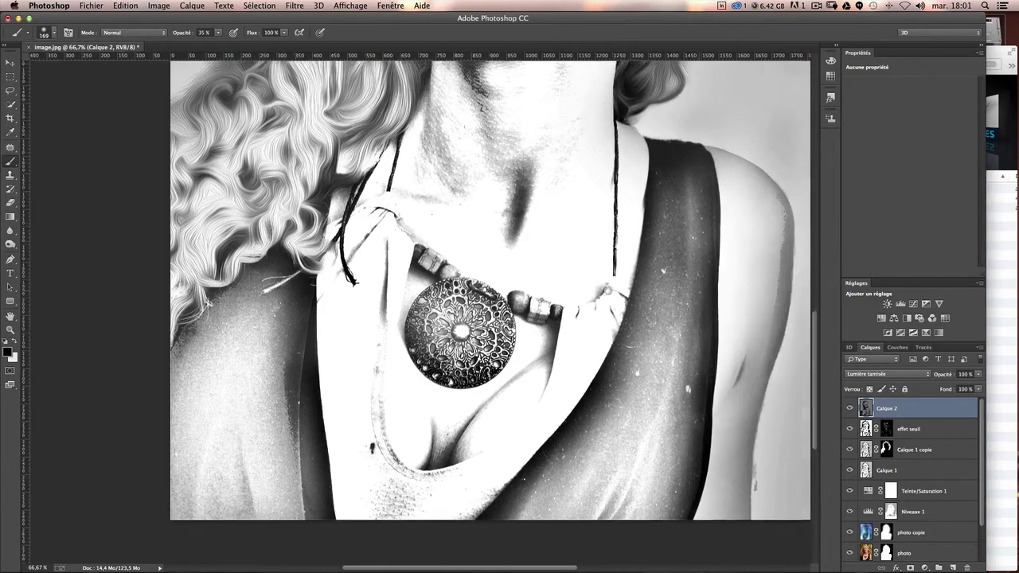
pyautogui.moveTo(493, 164)
pyautogui.mouseDown()
pyautogui.moveTo(597, 334)
pyautogui.moveTo(573, 414)
pyautogui.moveTo(505, 510)
pyautogui.mouseUp()
pyautogui.scroll(5, 505, 510)
pyautogui.hscroll(-2, 505, 510)
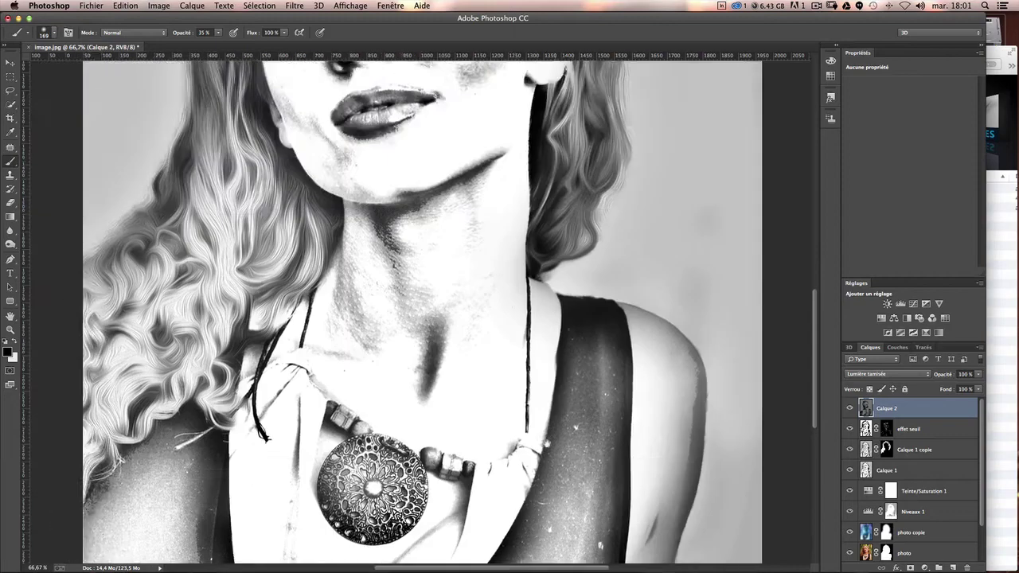
pyautogui.scroll(5, 557, 438)
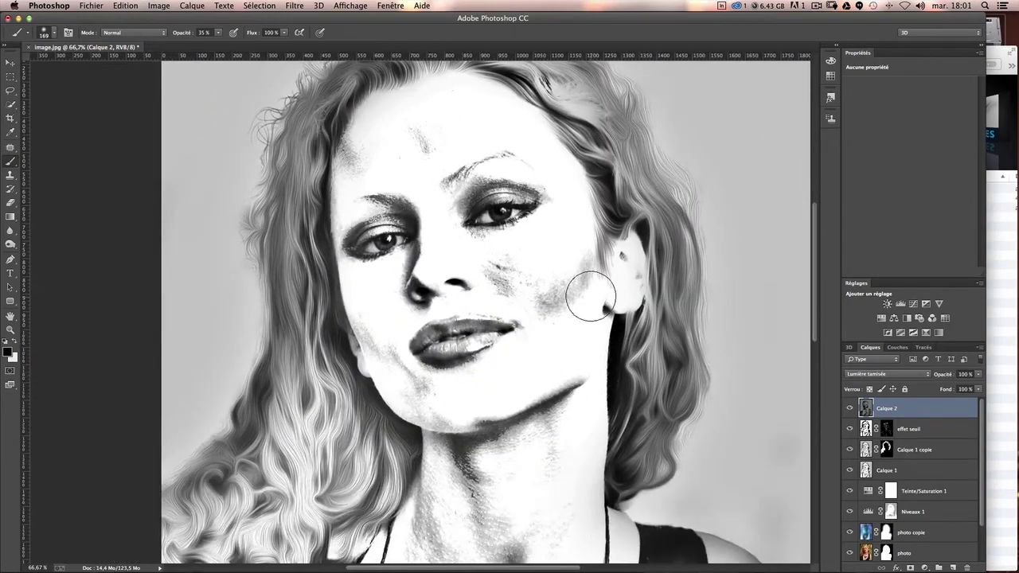
pyautogui.moveTo(573, 375)
pyautogui.mouseDown()
pyautogui.moveTo(564, 375)
pyautogui.moveTo(572, 381)
pyautogui.mouseUp()
# Step: Undo the last jawline stroke and preview Calque 2 in Normal before restoring Lumière tamisée
pyautogui.hotkey('ctrl', 'z')
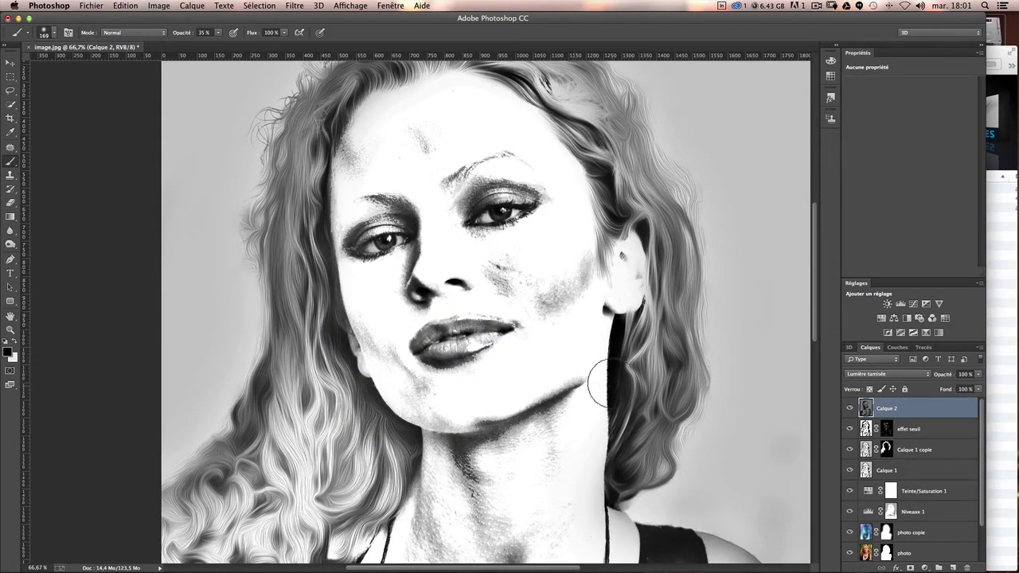
pyautogui.click(877, 374)
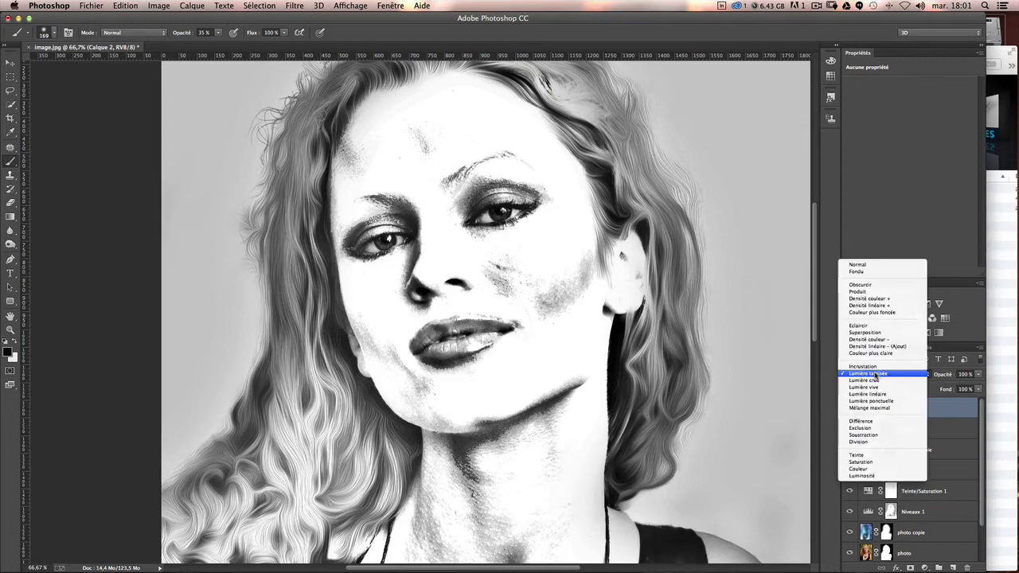
pyautogui.click(873, 269)
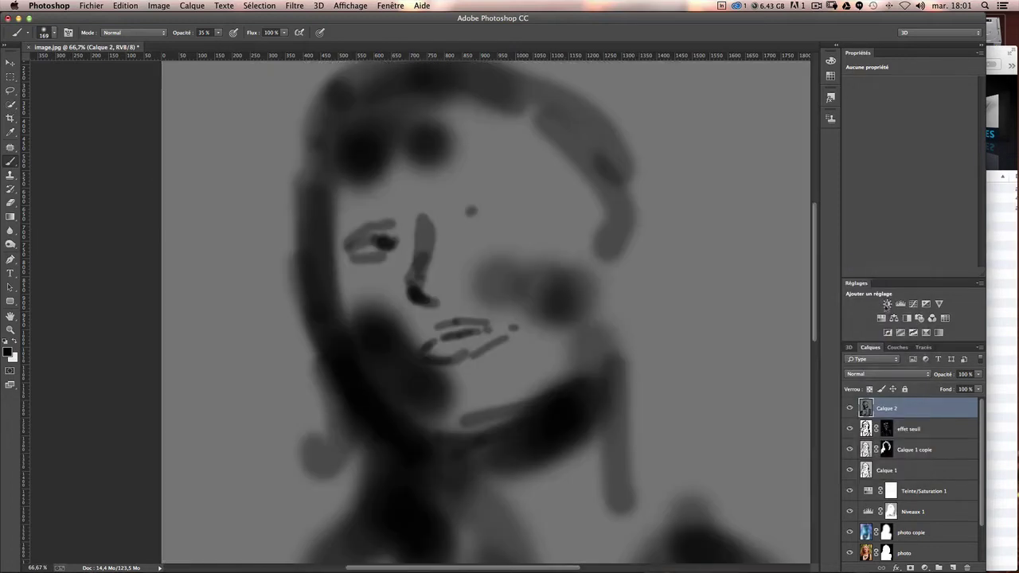
pyautogui.click(884, 374)
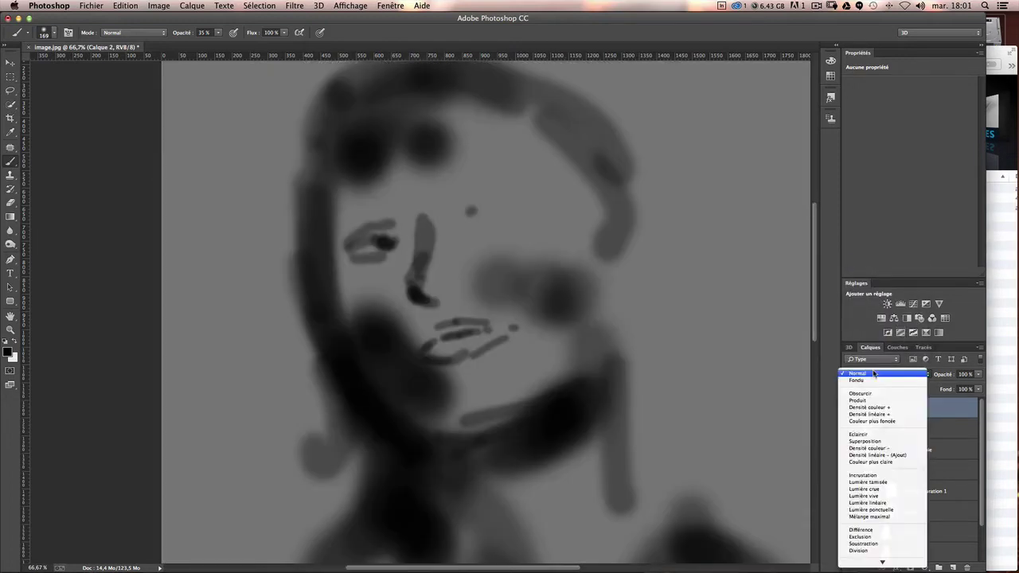
pyautogui.click(880, 484)
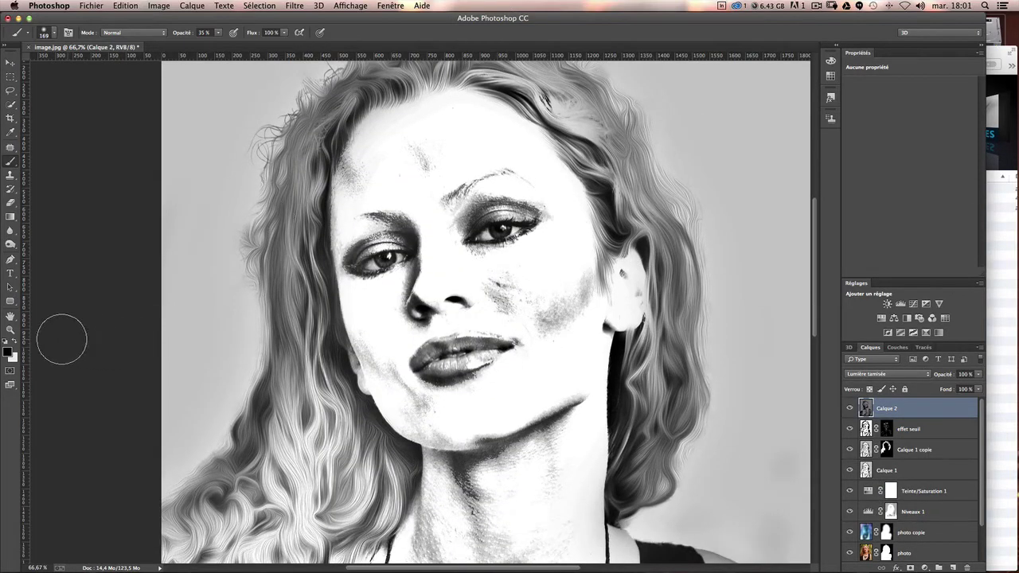
# Step: Switch the painting colour to white and shrink the brush to 65 px
pyautogui.click(14, 341)
pyautogui.moveTo(327, 343); pyautogui.dragTo(306, 349)
pyautogui.moveTo(303, 459); pyautogui.dragTo(316, 367)
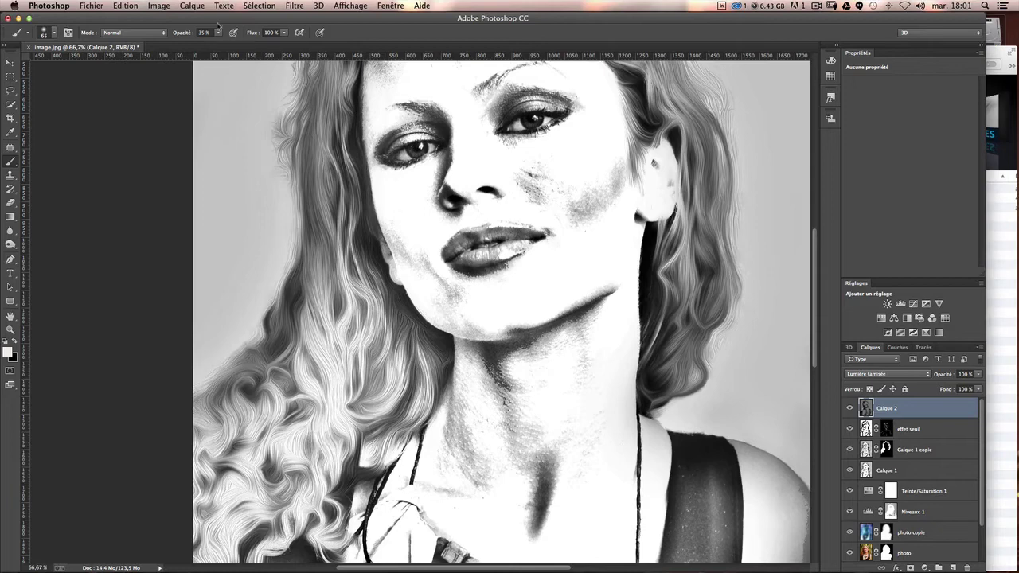
# Step: At higher opacity, brighten strands in the left hair with white, undoing one stroke
pyautogui.click(218, 32)
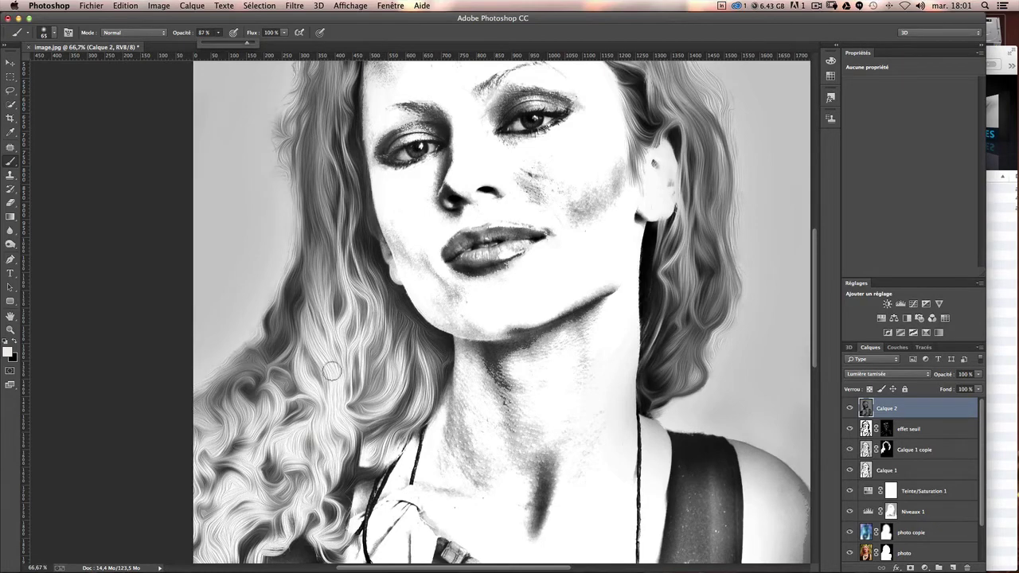
pyautogui.moveTo(332, 370); pyautogui.dragTo(275, 474)
pyautogui.moveTo(344, 473); pyautogui.dragTo(350, 306)
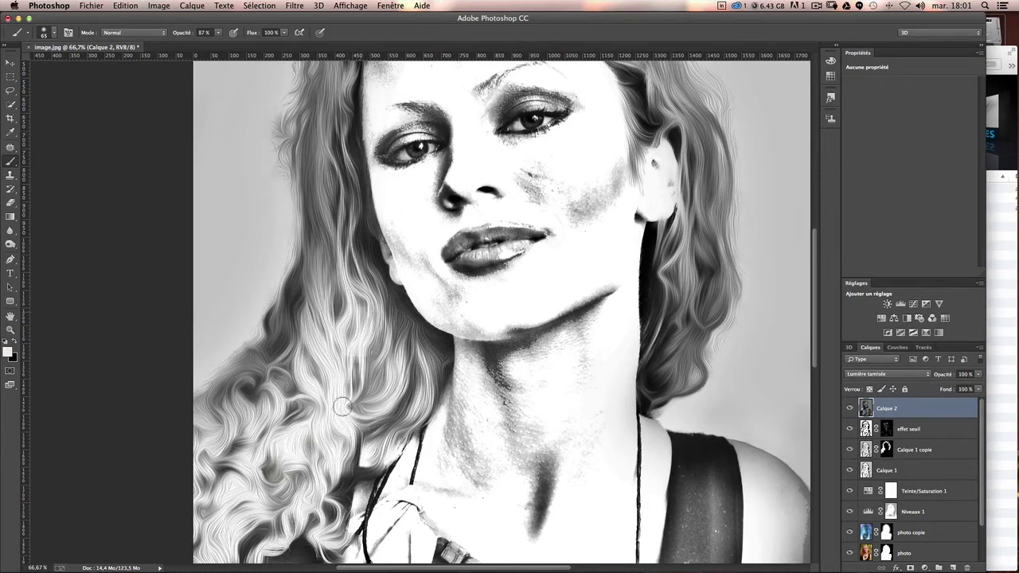
pyautogui.scroll(5, 342, 407)
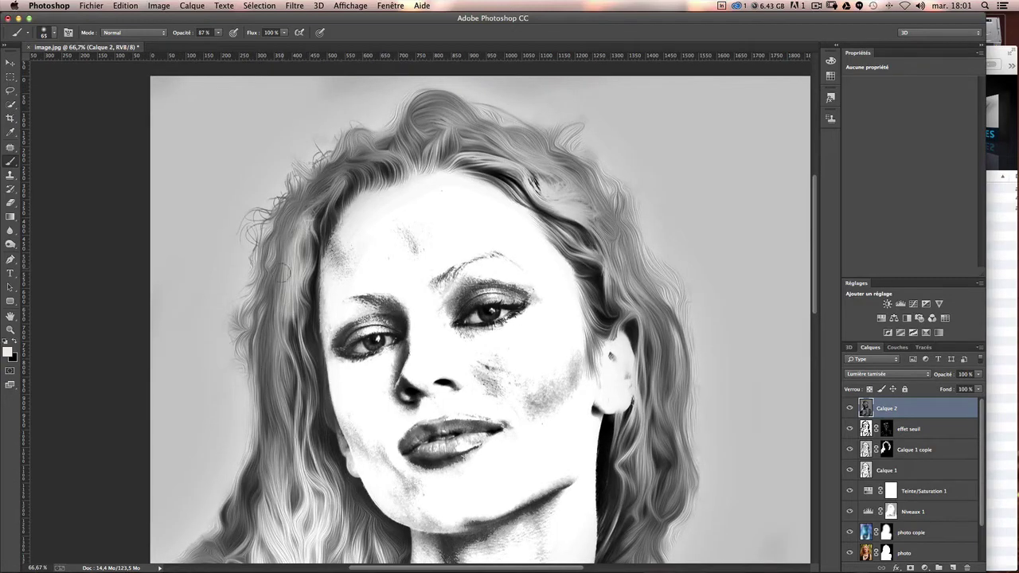
pyautogui.hotkey('ctrl', 'z')
pyautogui.hotkey('ctrl', 'z')
pyautogui.hotkey('ctrl', 'z')
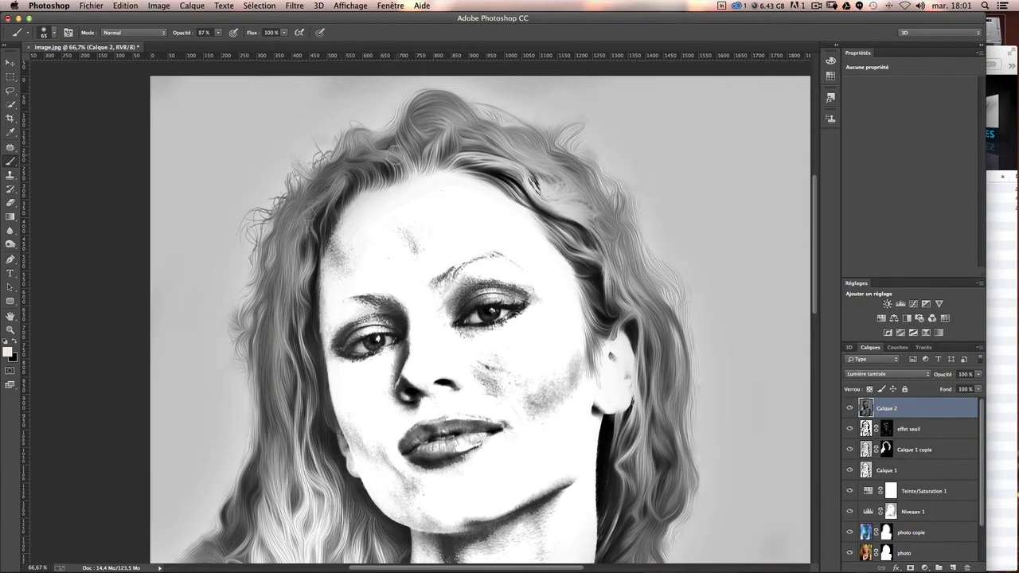
# Step: Brighten the hair from the crown down the right side, then undo the last stroke
pyautogui.moveTo(410, 163)
pyautogui.mouseDown()
pyautogui.moveTo(442, 137)
pyautogui.moveTo(513, 155)
pyautogui.moveTo(593, 223)
pyautogui.moveTo(637, 320)
pyautogui.mouseUp()
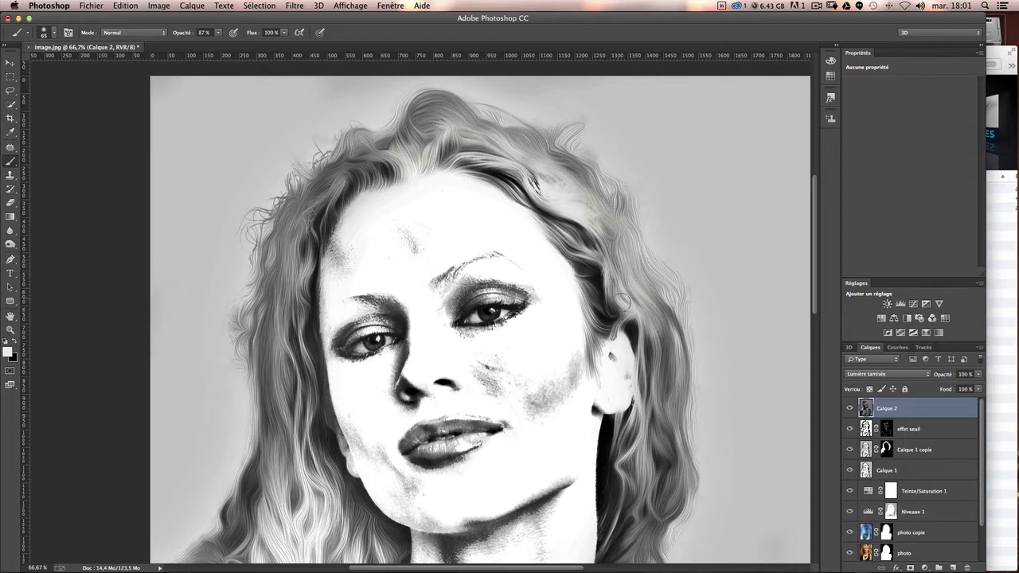
pyautogui.moveTo(580, 239); pyautogui.dragTo(634, 296)
pyautogui.moveTo(648, 330); pyautogui.dragTo(629, 550)
pyautogui.scroll(-3, 641, 477)
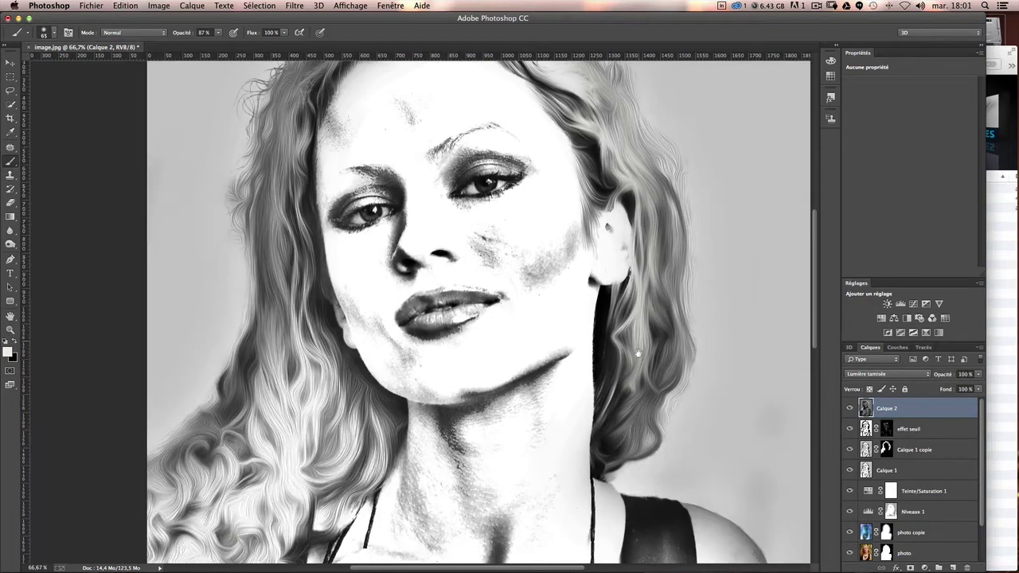
pyautogui.moveTo(649, 318)
pyautogui.mouseDown()
pyautogui.moveTo(640, 370)
pyautogui.moveTo(608, 438)
pyautogui.mouseUp()
pyautogui.scroll(2, 642, 283)
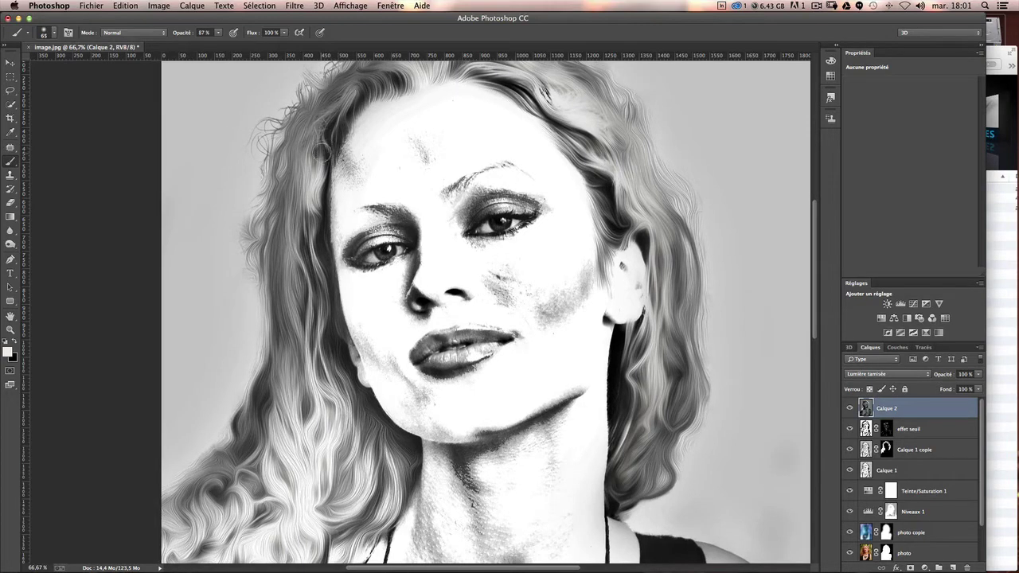
pyautogui.hotkey('ctrl', 'z')
# Step: At about half opacity, brighten the left hair and forehead hair with a 40 px brush
pyautogui.click(217, 33)
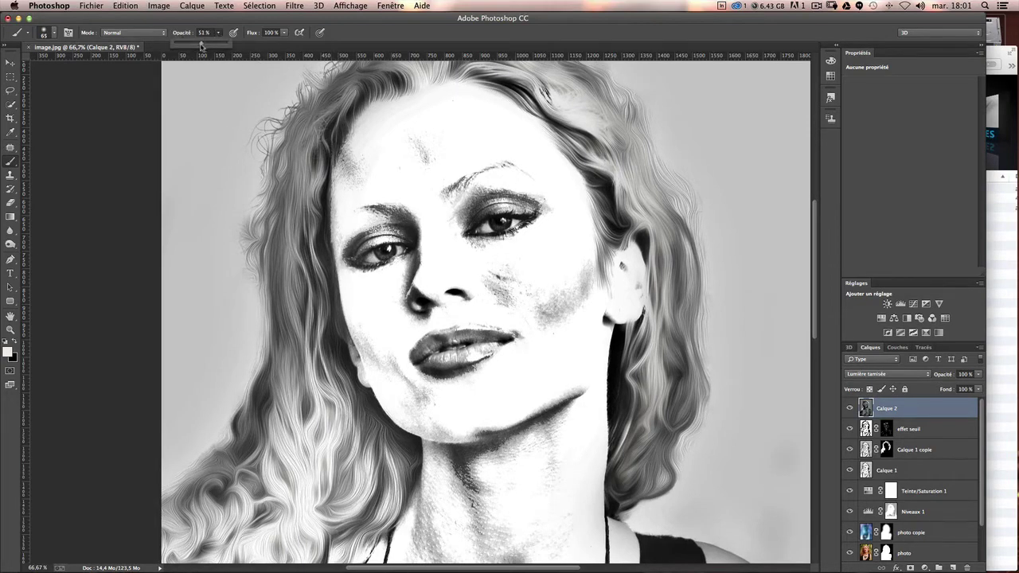
pyautogui.moveTo(331, 100); pyautogui.dragTo(303, 333)
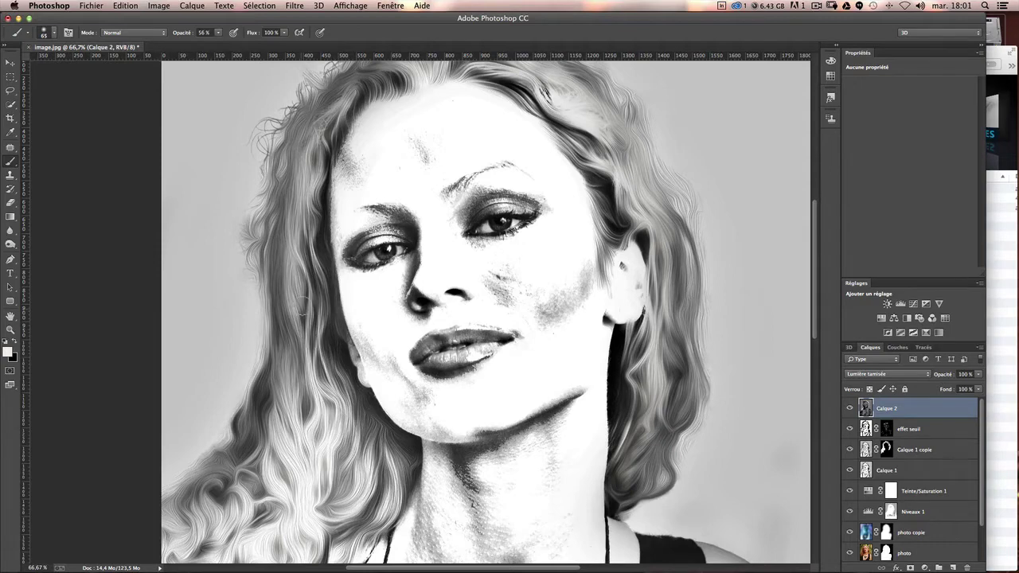
pyautogui.hotkey('ctrl', 'z')
pyautogui.moveTo(314, 160); pyautogui.dragTo(320, 514)
pyautogui.moveTo(338, 273); pyautogui.dragTo(323, 273)
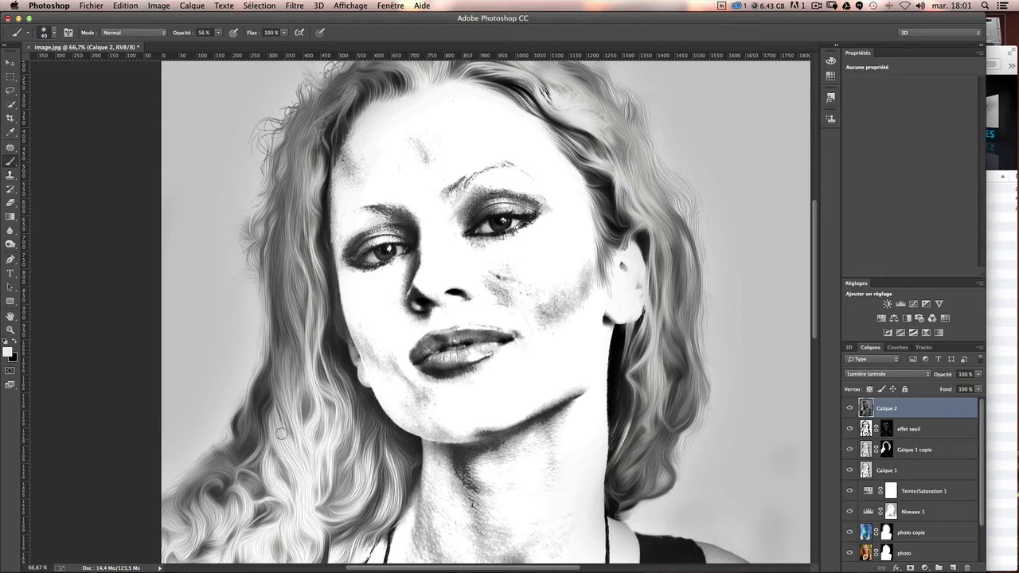
pyautogui.moveTo(288, 370); pyautogui.dragTo(307, 150)
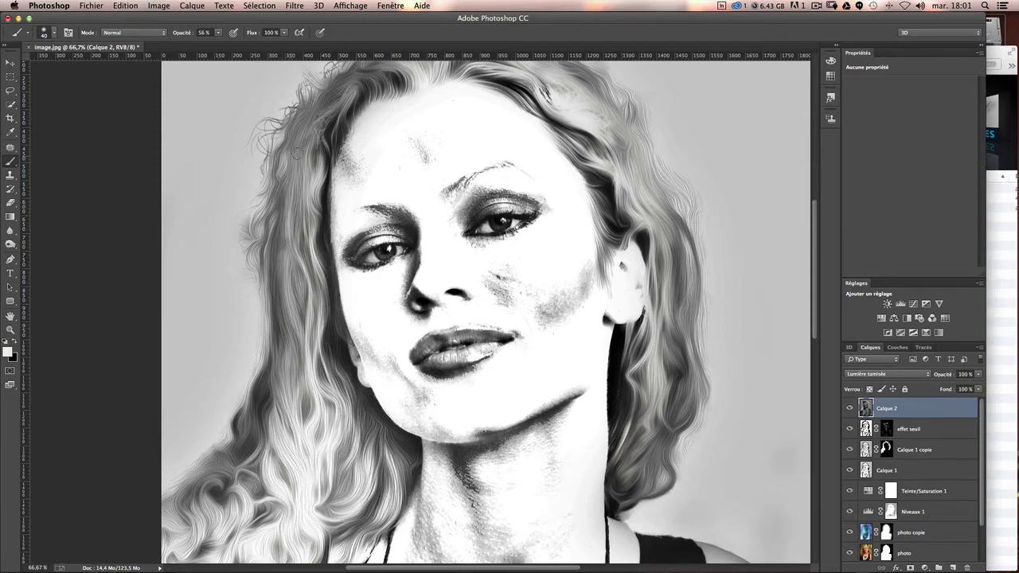
pyautogui.moveTo(434, 202); pyautogui.dragTo(403, 245)
pyautogui.moveTo(370, 133); pyautogui.dragTo(347, 115)
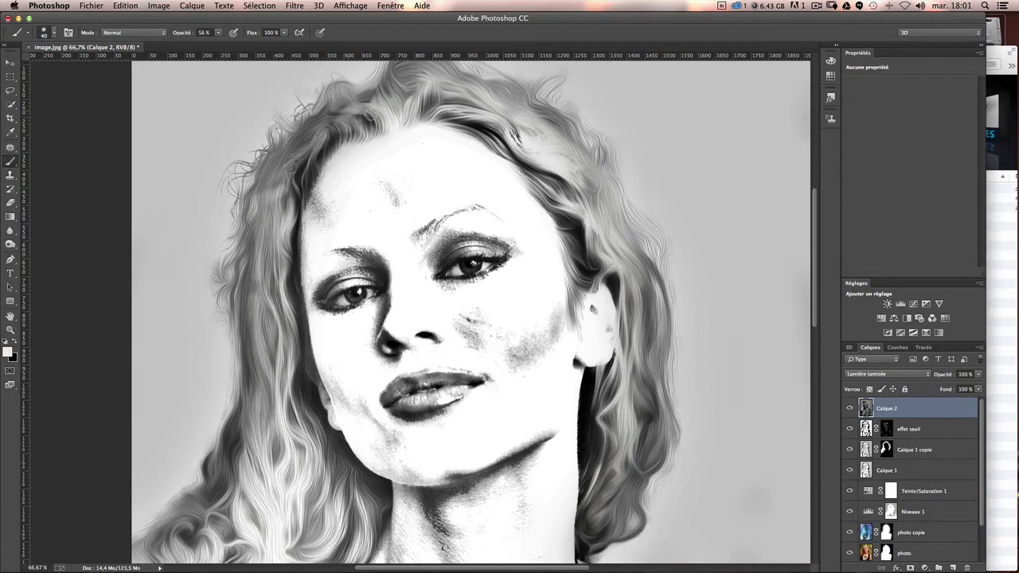
# Step: At about 20% opacity, darken the crown, parting and right-side hair, then zoom out
pyautogui.moveTo(450, 100); pyautogui.dragTo(441, 144)
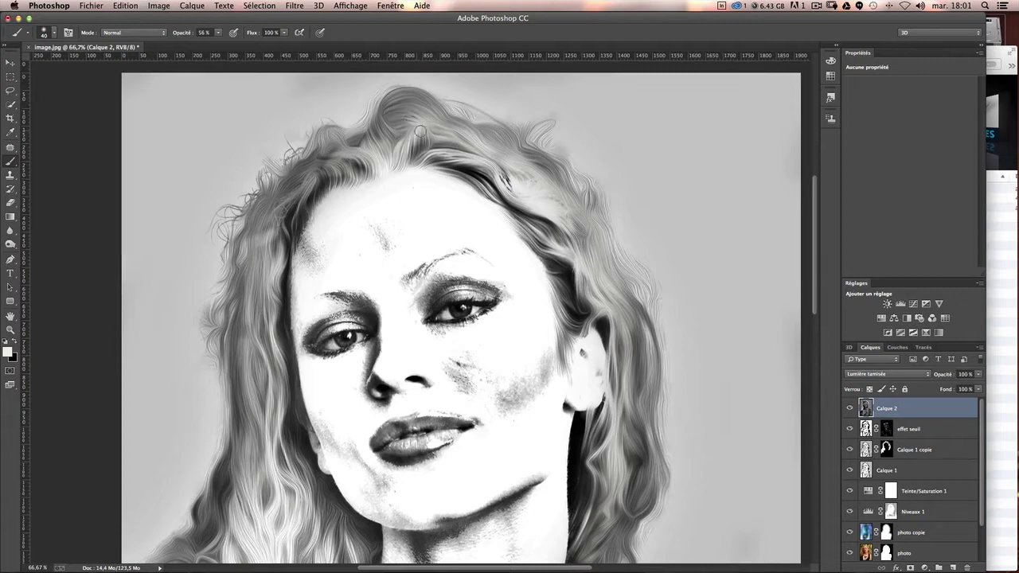
pyautogui.moveTo(386, 135); pyautogui.dragTo(383, 159)
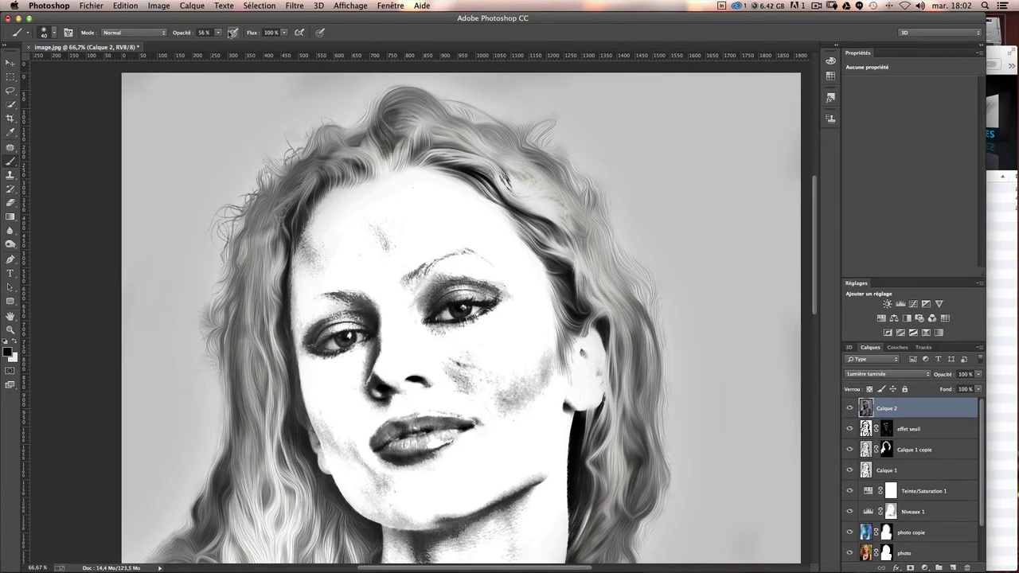
pyautogui.moveTo(218, 33); pyautogui.dragTo(202, 44)
pyautogui.moveTo(396, 127); pyautogui.dragTo(401, 139)
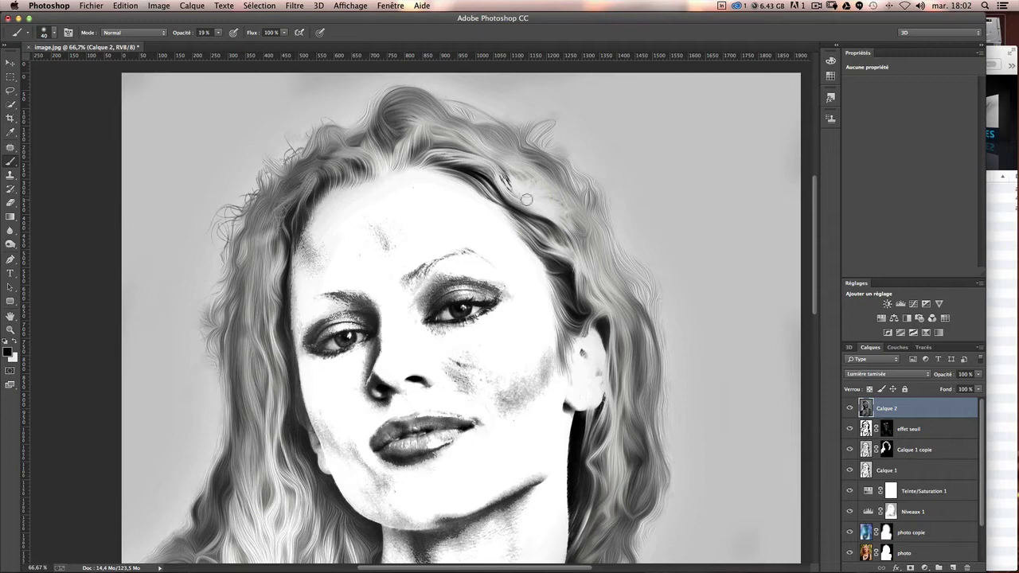
pyautogui.moveTo(509, 170); pyautogui.dragTo(535, 185)
pyautogui.moveTo(500, 148)
pyautogui.mouseDown()
pyautogui.moveTo(570, 202)
pyautogui.moveTo(593, 243)
pyautogui.moveTo(626, 481)
pyautogui.mouseUp()
pyautogui.moveTo(615, 393); pyautogui.dragTo(622, 484)
pyautogui.scroll(-5, 621, 482)
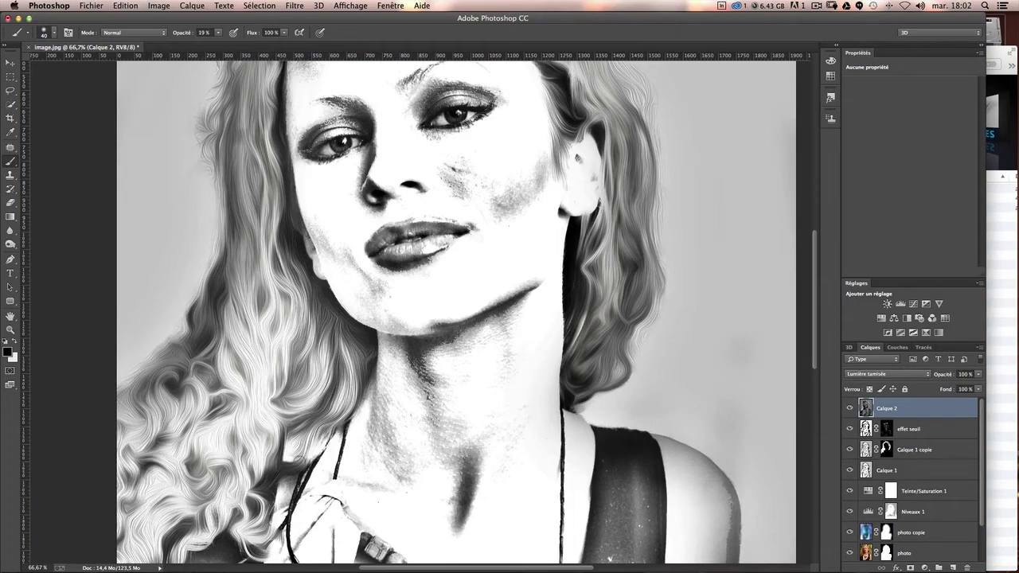
pyautogui.hotkey('ctrl', '-')
pyautogui.hotkey('ctrl', '-')
pyautogui.hotkey('ctrl', '+')
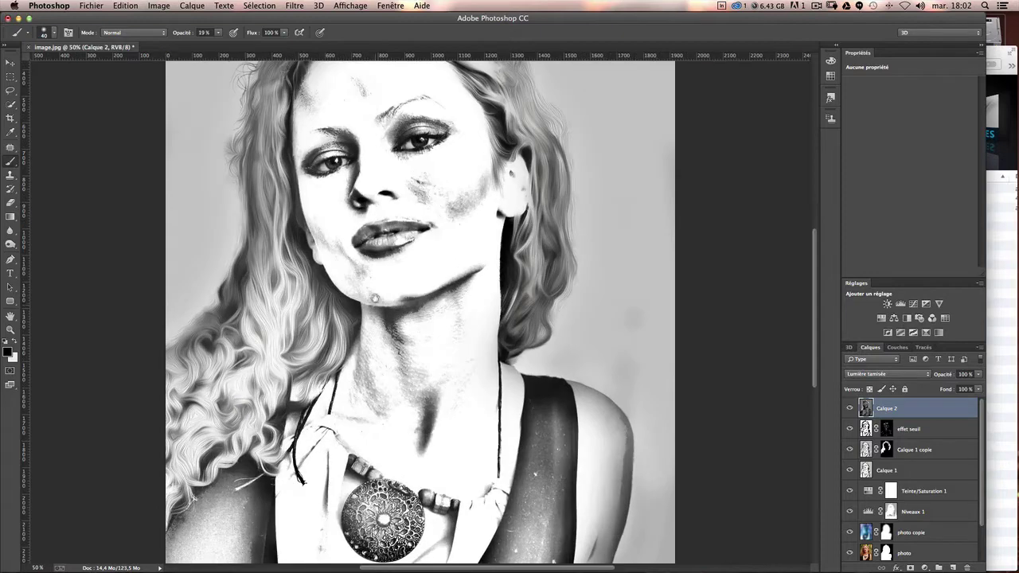
pyautogui.moveTo(382, 286); pyautogui.dragTo(476, 374)
pyautogui.click(850, 406)
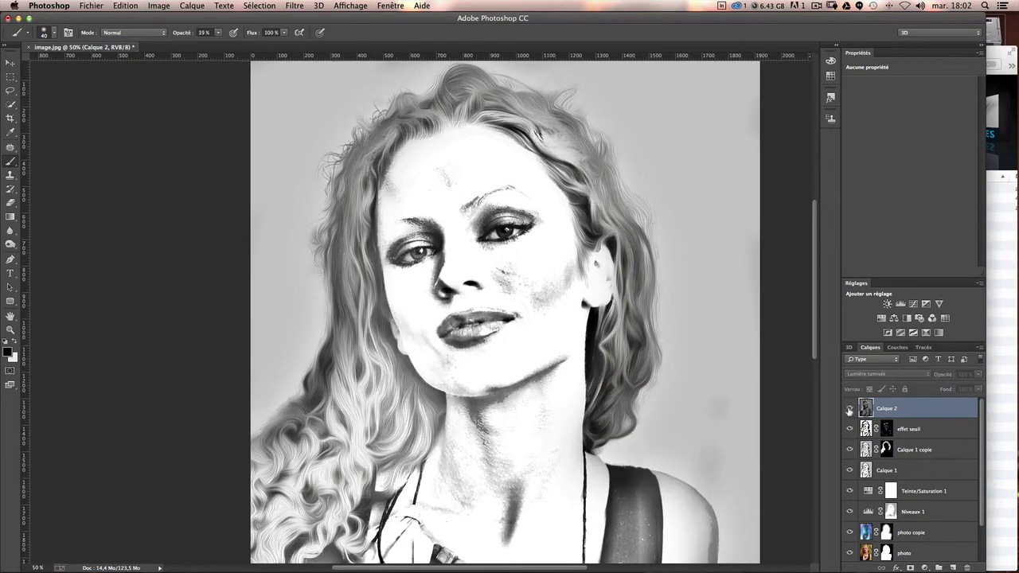
pyautogui.click(850, 407)
pyautogui.click(850, 406)
pyautogui.click(849, 407)
pyautogui.click(850, 406)
pyautogui.click(849, 407)
pyautogui.click(850, 408)
pyautogui.click(850, 408)
pyautogui.click(850, 408)
pyautogui.click(850, 409)
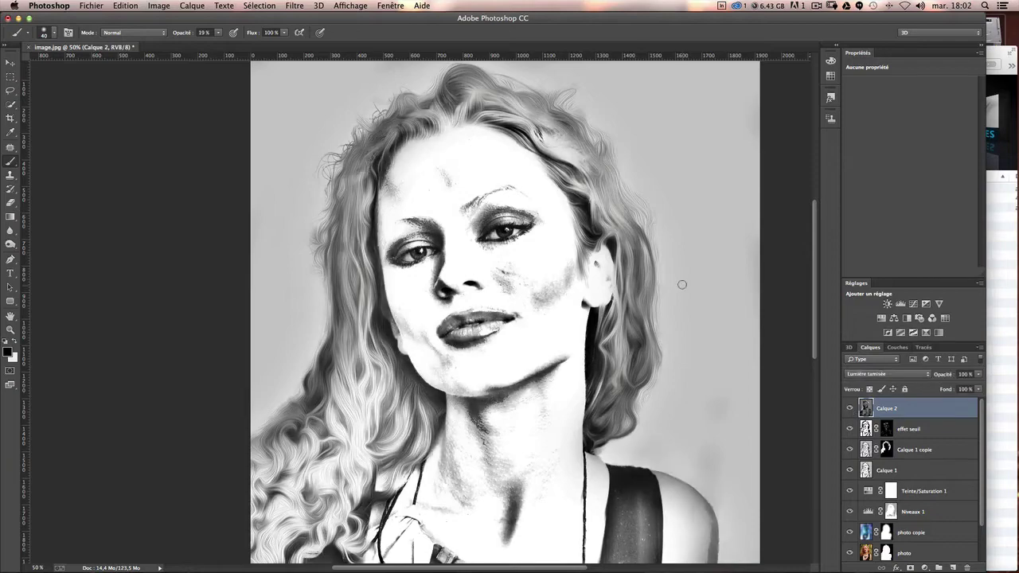
pyautogui.hotkey('ctrl', '+')
pyautogui.hotkey('ctrl', '+')
pyautogui.hotkey('ctrl', '+')
pyautogui.hotkey('ctrl', '+')
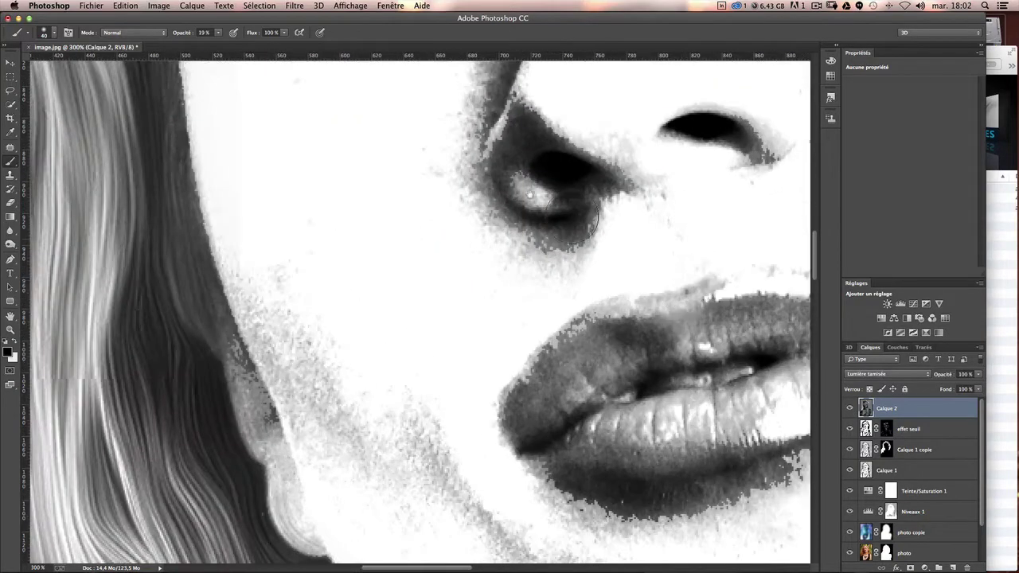
# Step: Brighten the left eye white with a small white brush at 74% opacity
pyautogui.scroll(5, 509, 348)
pyautogui.moveTo(509, 349); pyautogui.dragTo(496, 258)
pyautogui.hotkey('ctrl', 'r')
pyautogui.moveTo(439, 284); pyautogui.dragTo(413, 293)
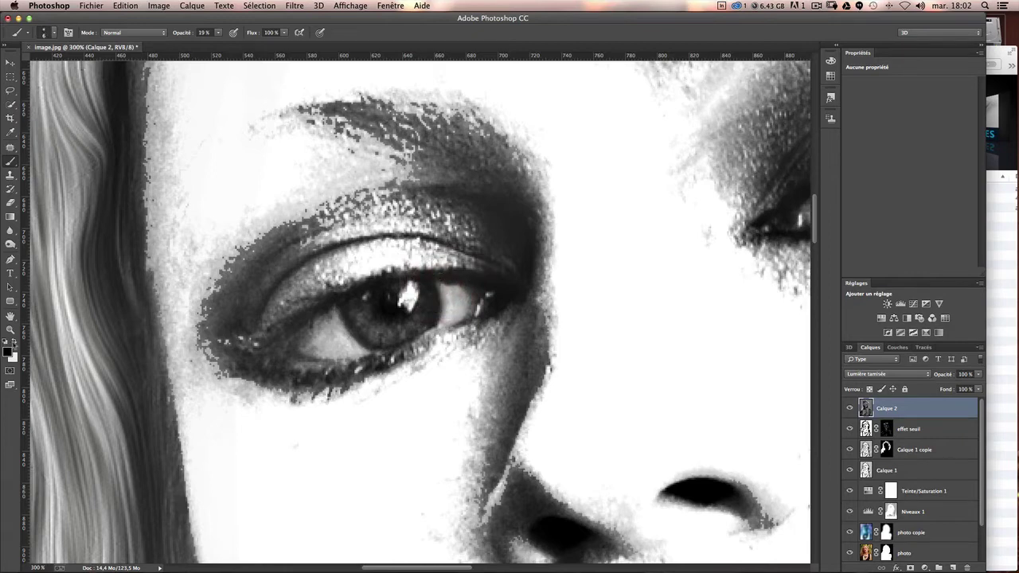
pyautogui.press('x')
pyautogui.press('7')
pyautogui.press('4')
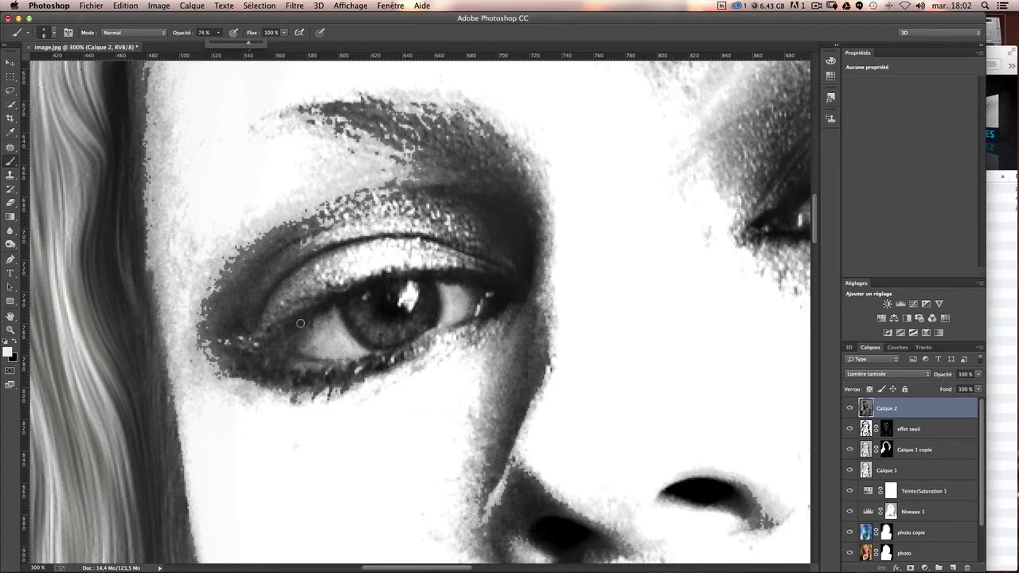
pyautogui.moveTo(329, 335)
pyautogui.mouseDown()
pyautogui.moveTo(343, 326)
pyautogui.moveTo(317, 336)
pyautogui.moveTo(358, 350)
pyautogui.moveTo(350, 330)
pyautogui.mouseUp()
pyautogui.moveTo(414, 318)
pyautogui.mouseDown()
pyautogui.moveTo(362, 320)
pyautogui.moveTo(422, 322)
pyautogui.mouseUp()
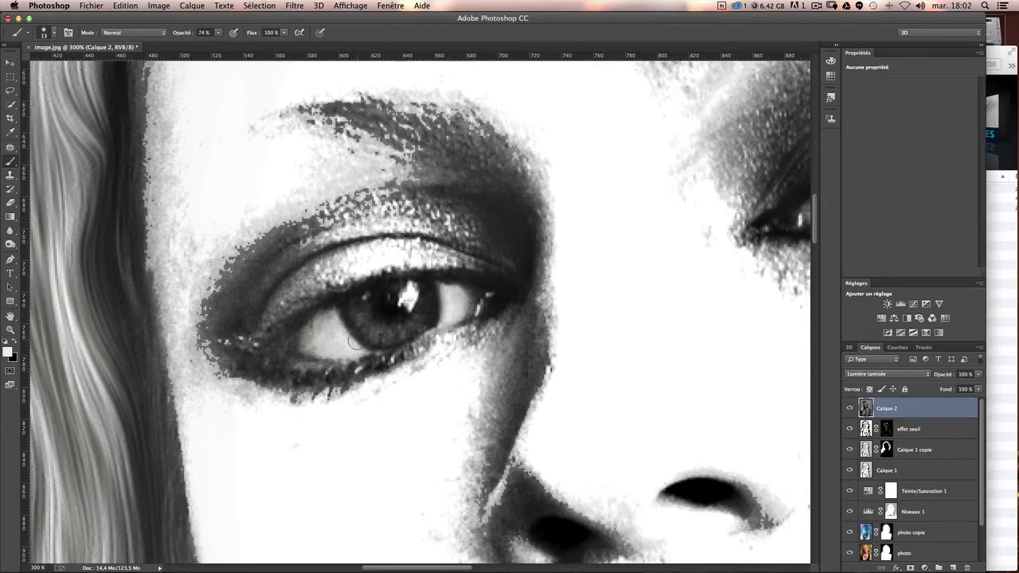
# Step: At 40% opacity, lighten the right eye white, undo a stroke, and reduce the brush size
pyautogui.click(217, 33)
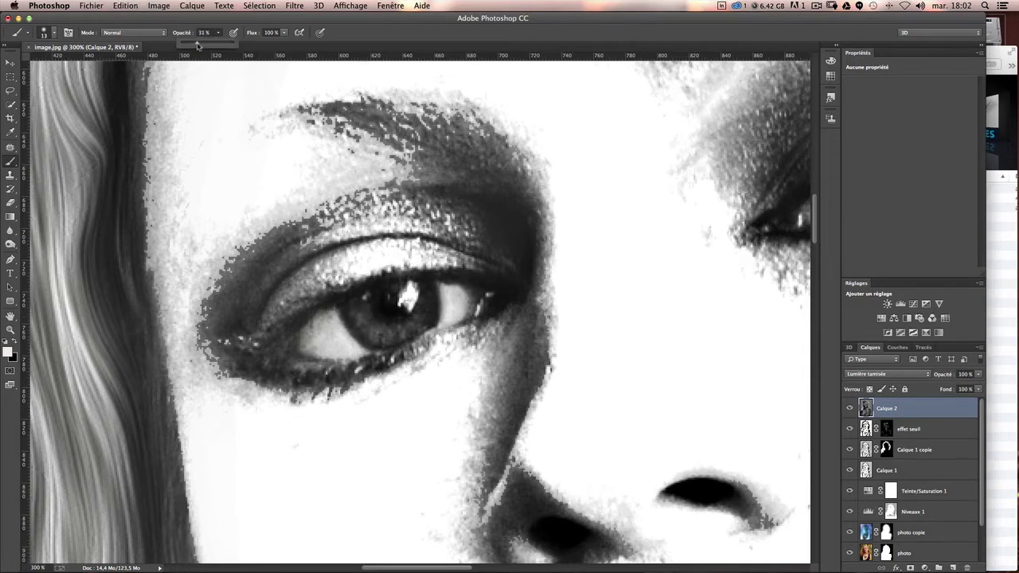
pyautogui.moveTo(198, 46); pyautogui.dragTo(203, 45)
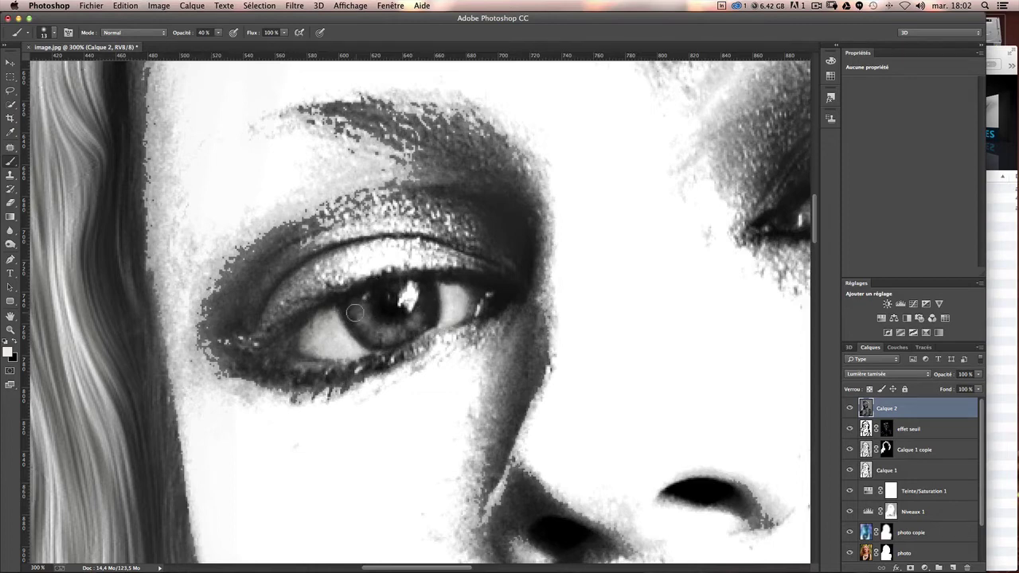
pyautogui.moveTo(565, 346); pyautogui.dragTo(454, 340)
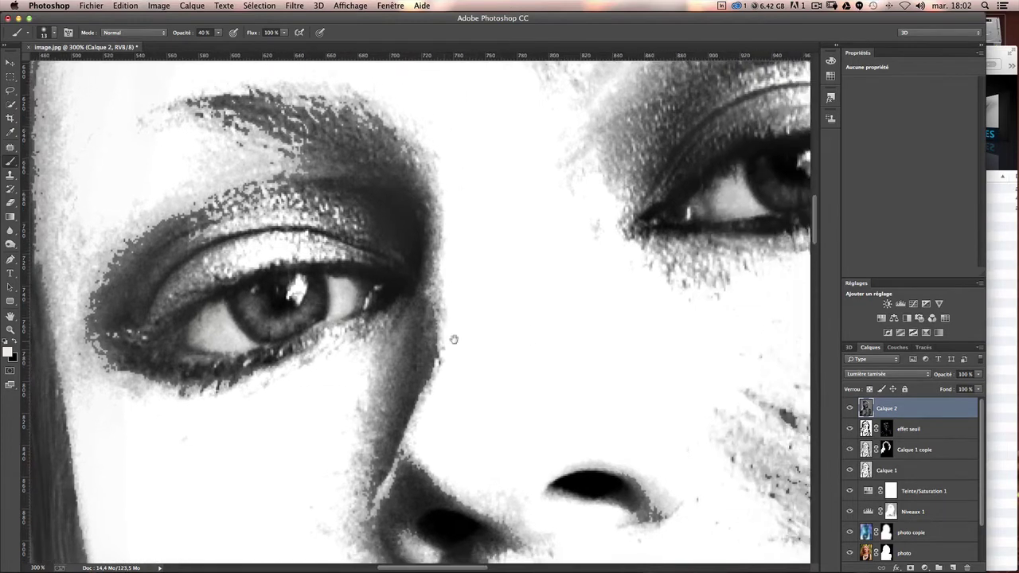
pyautogui.hscroll(5, 454, 340)
pyautogui.hscroll(5, 527, 307)
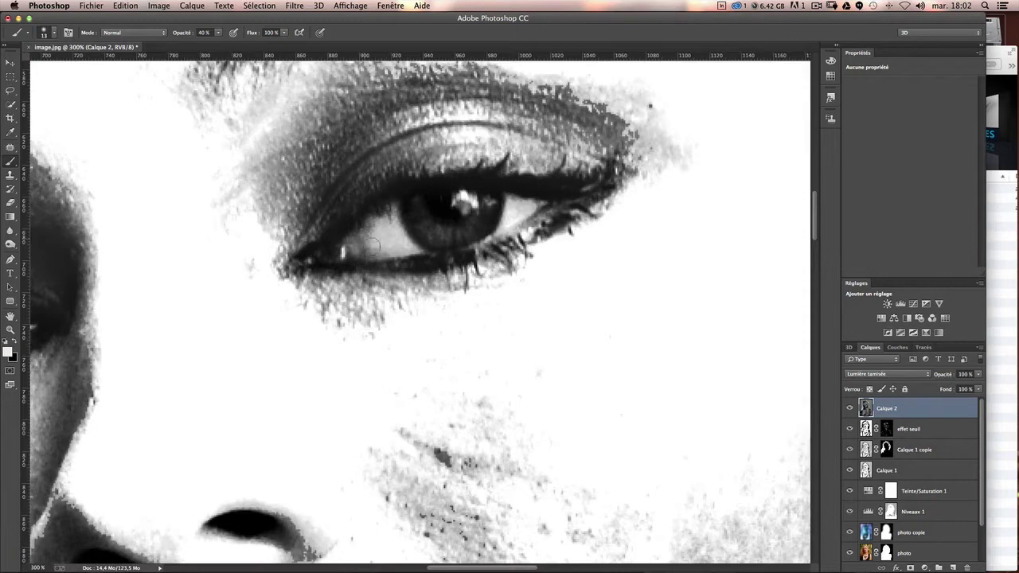
pyautogui.moveTo(372, 246); pyautogui.dragTo(394, 226)
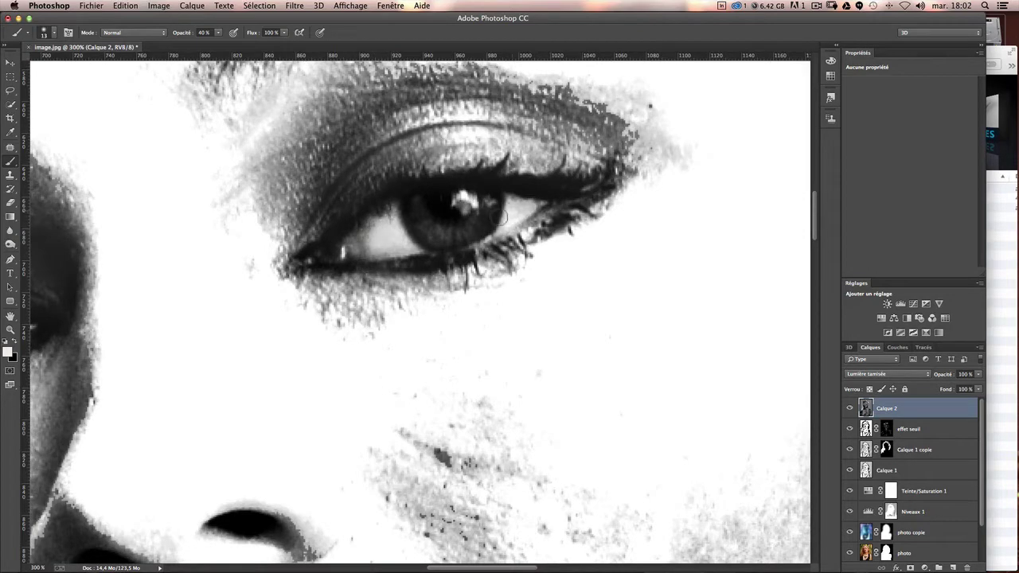
pyautogui.hotkey('ctrl', 'z')
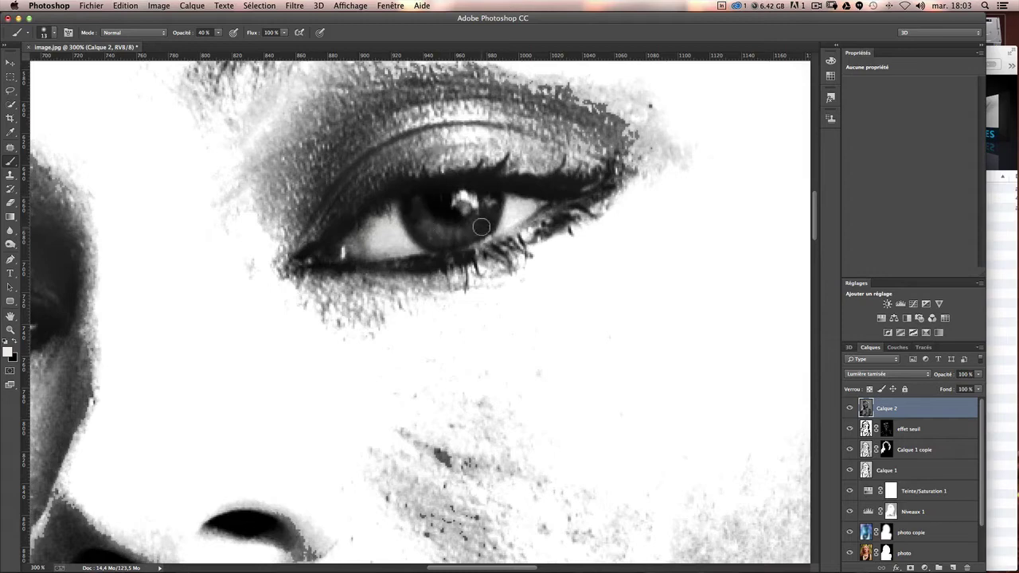
pyautogui.moveTo(458, 217); pyautogui.dragTo(436, 222)
# Step: Zoom out to the full portrait and toggle Calque 2 on and off to compare its shading
pyautogui.press('super+minus')
pyautogui.press('super+minus')
pyautogui.press('super+minus')
pyautogui.press('super+minus')
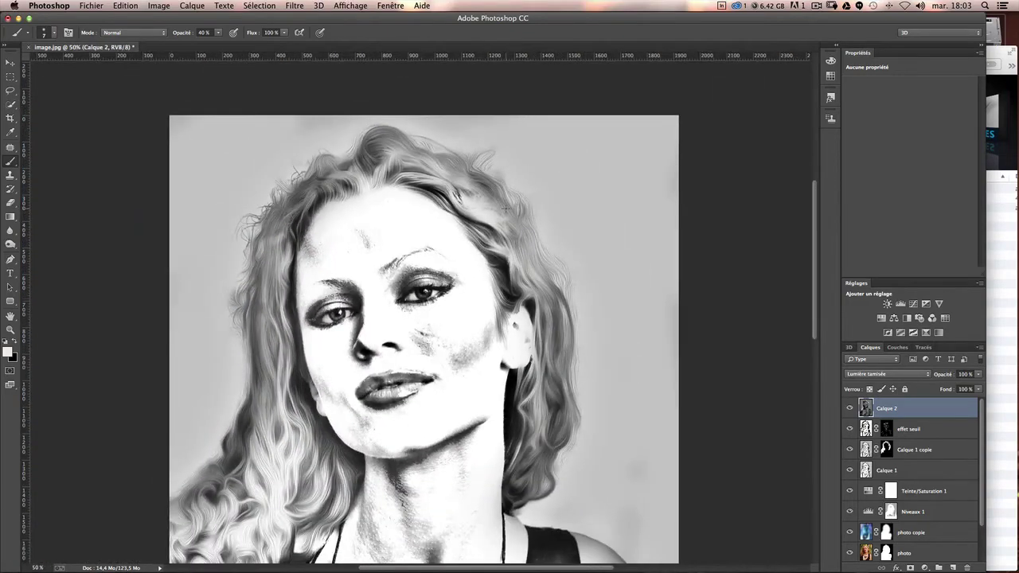
pyautogui.doubleClick(849, 408)
pyautogui.click(850, 408)
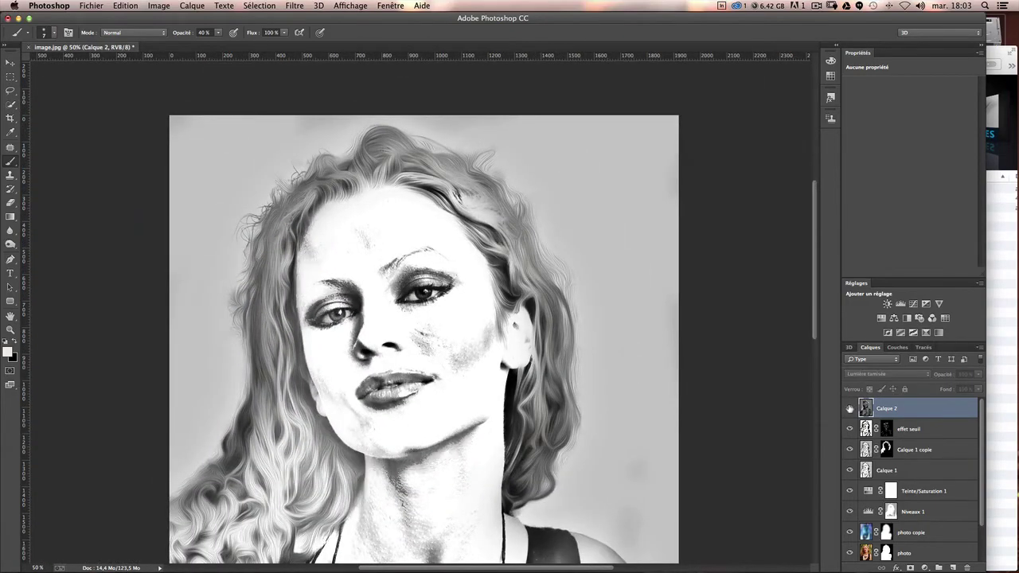
pyautogui.doubleClick(849, 407)
pyautogui.doubleClick(849, 407)
pyautogui.click(849, 407)
pyautogui.doubleClick(849, 408)
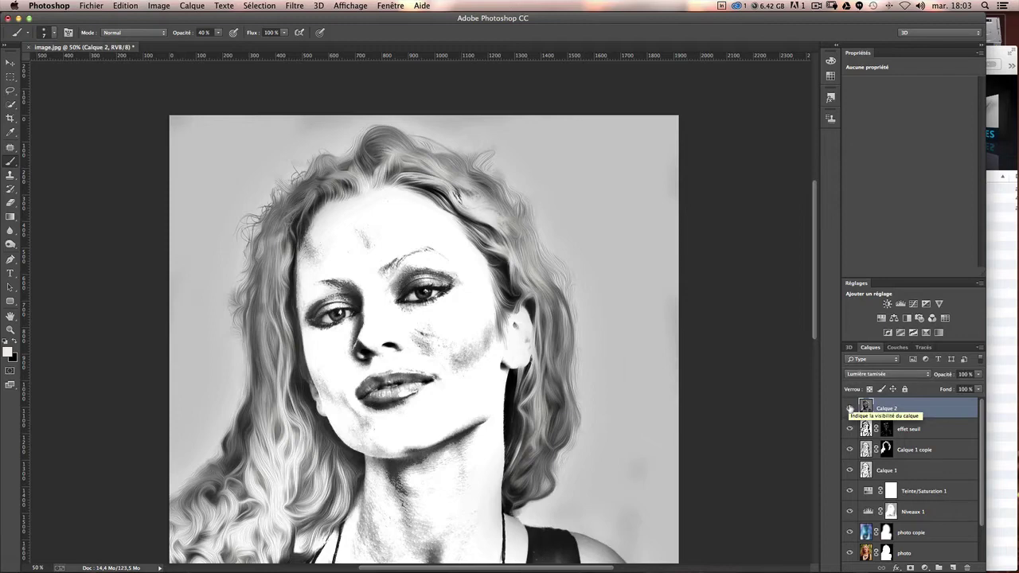
pyautogui.scroll(-5, 520, 412)
pyautogui.hscroll(-3, 521, 412)
# Step: Set Calque 2's opacity to 75% and toggle it again to compare the result
pyautogui.click(967, 373)
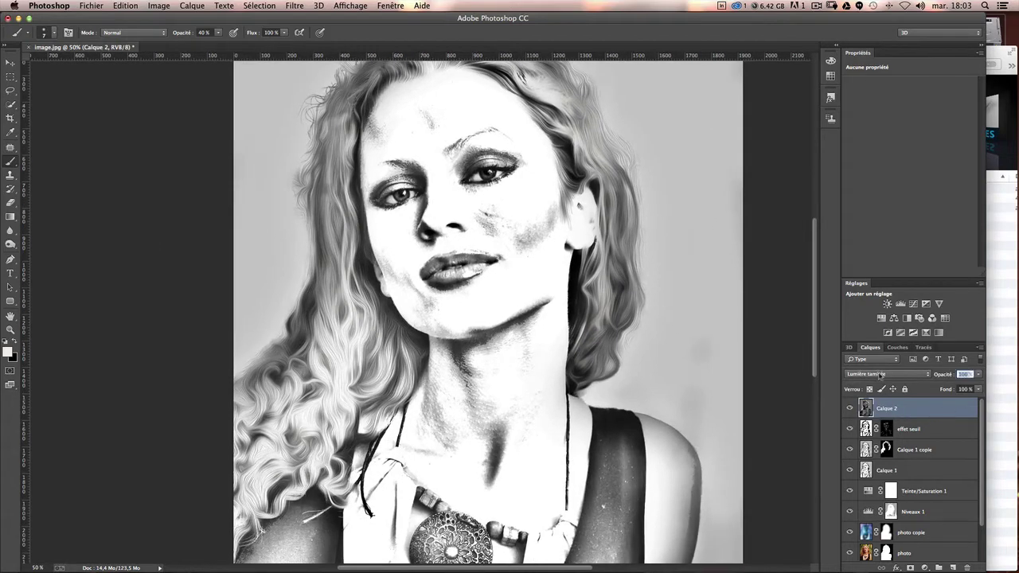
pyautogui.scroll(3, 613, 355)
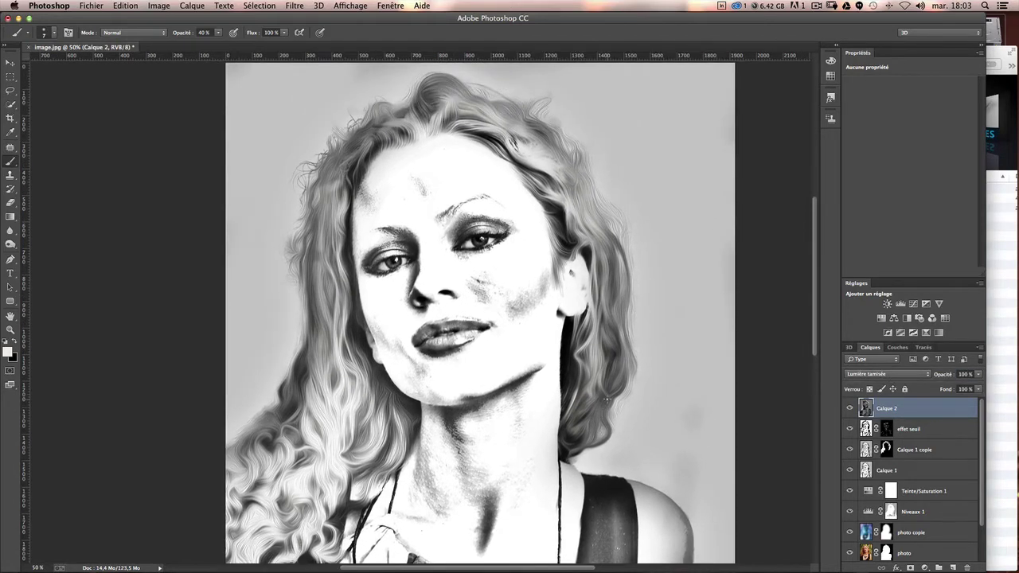
pyautogui.click(205, 33)
pyautogui.write('75')
pyautogui.press('Return')
pyautogui.click(965, 373)
pyautogui.write('75')
pyautogui.click(849, 408)
pyautogui.click(850, 408)
pyautogui.click(849, 408)
pyautogui.click(850, 408)
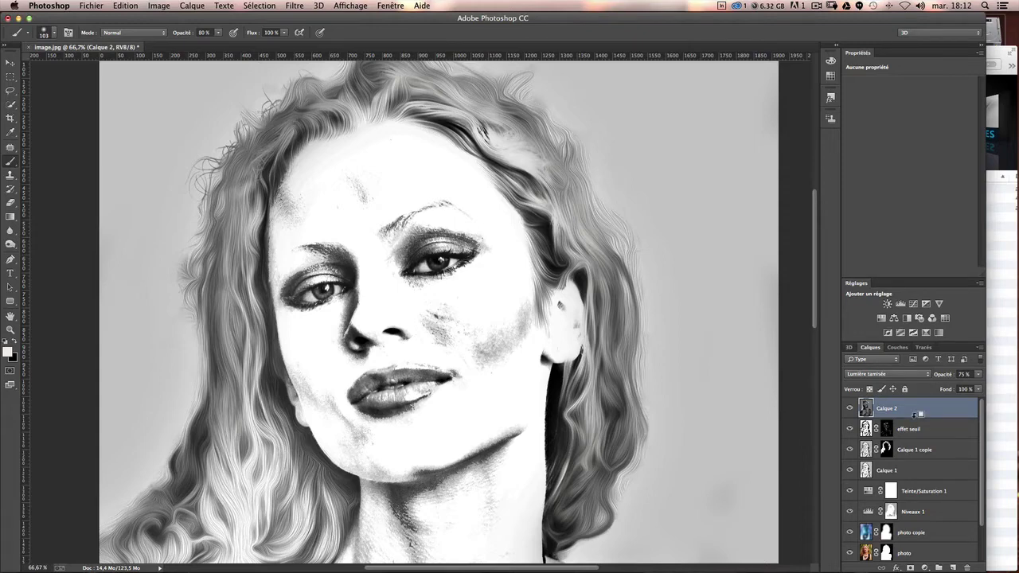
# Step: Stamp visible layers into Calque 3, then duplicate, invert and set the copy to Densité linéaire (Ajout)
pyautogui.hotkey('ctrl', 'alt', 'shift', 'e')
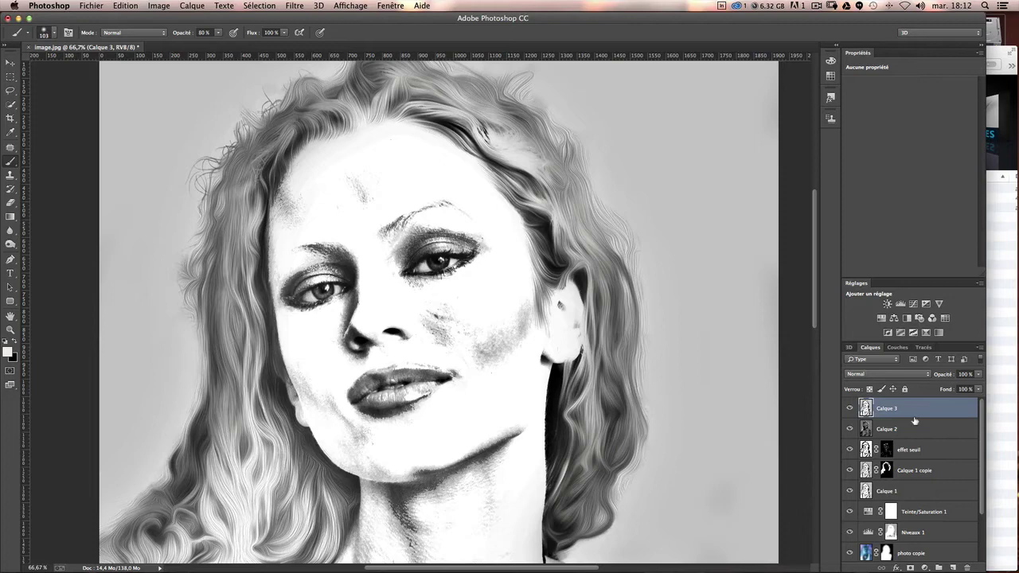
pyautogui.hotkey('ctrl', 'j')
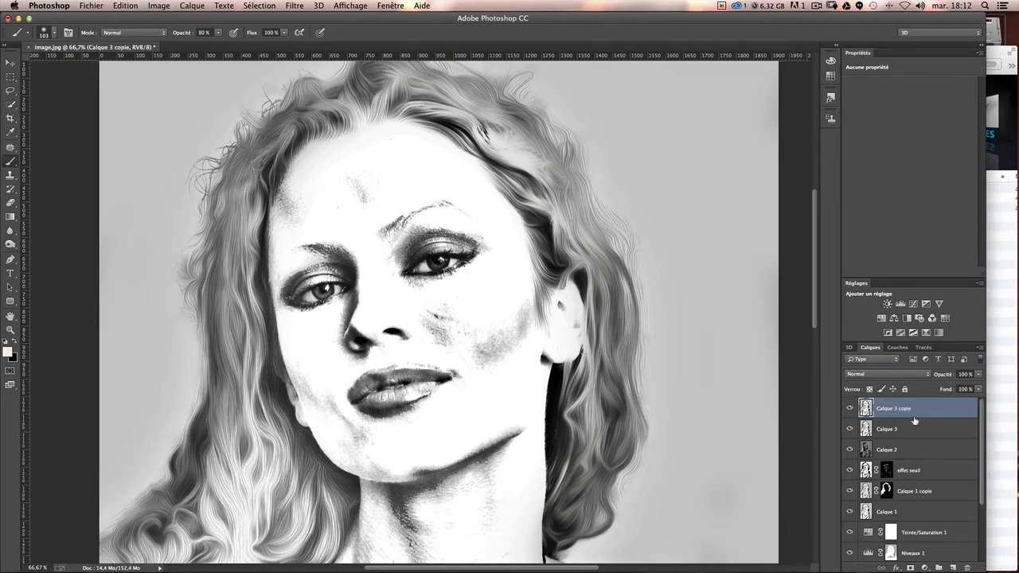
pyautogui.hotkey('ctrl', 'i')
pyautogui.click(867, 374)
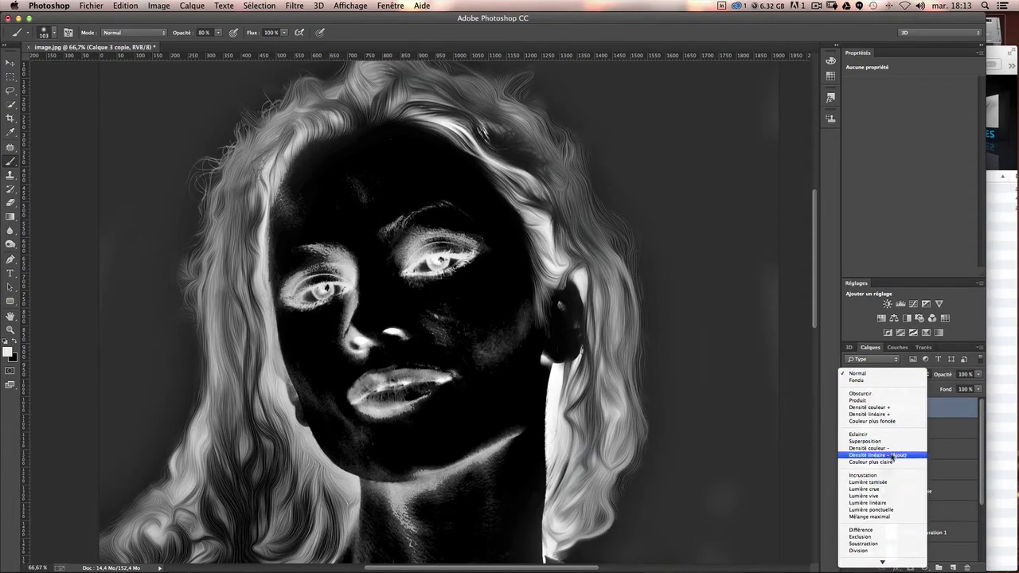
pyautogui.click(861, 457)
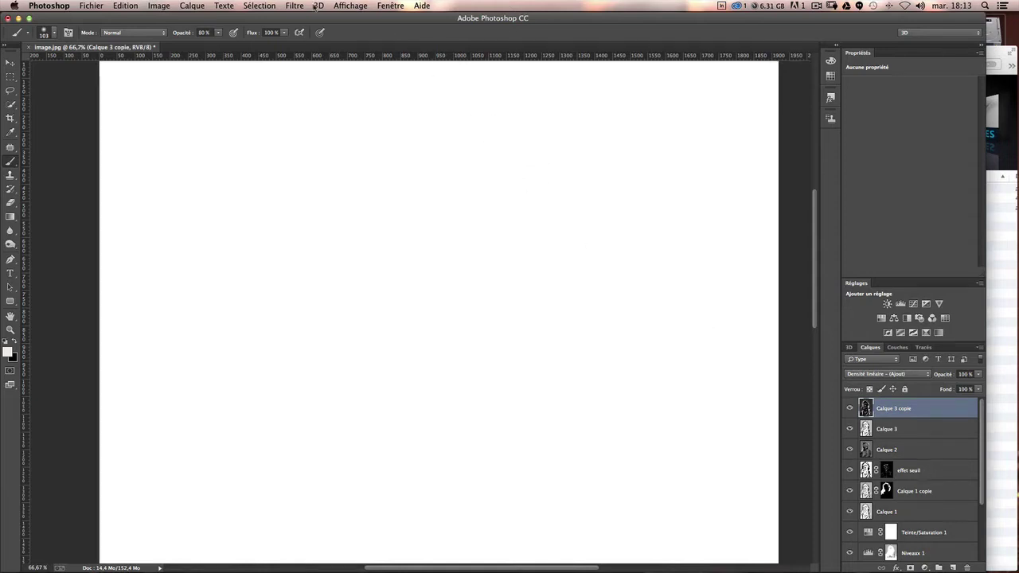
# Step: Apply a Flou gaussien with a 56,0-pixel radius to the inverted Calque 3 copie
pyautogui.click(296, 6)
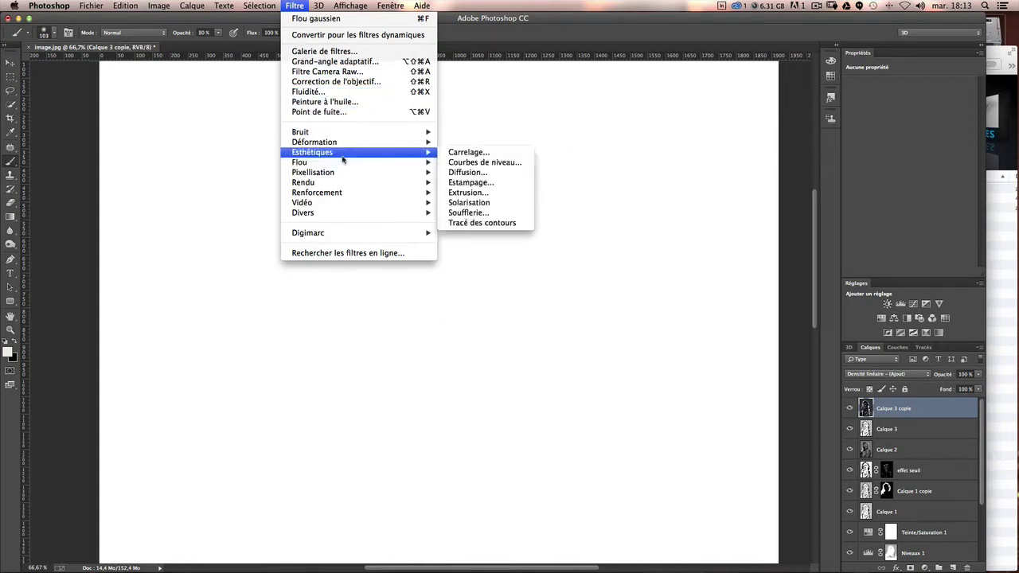
pyautogui.moveTo(299, 163)
pyautogui.click(518, 249)
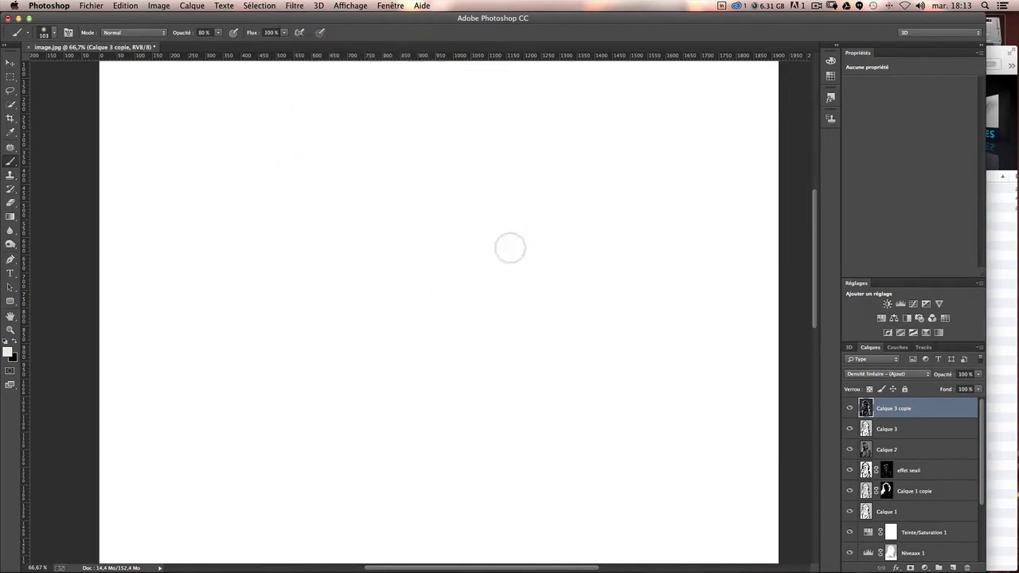
pyautogui.moveTo(850, 281); pyautogui.dragTo(894, 284)
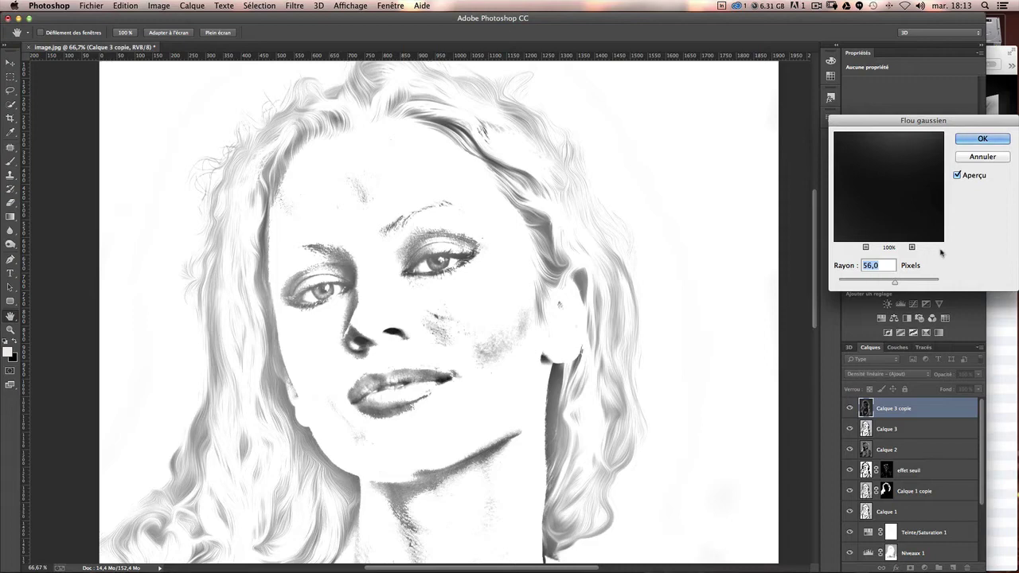
pyautogui.click(982, 139)
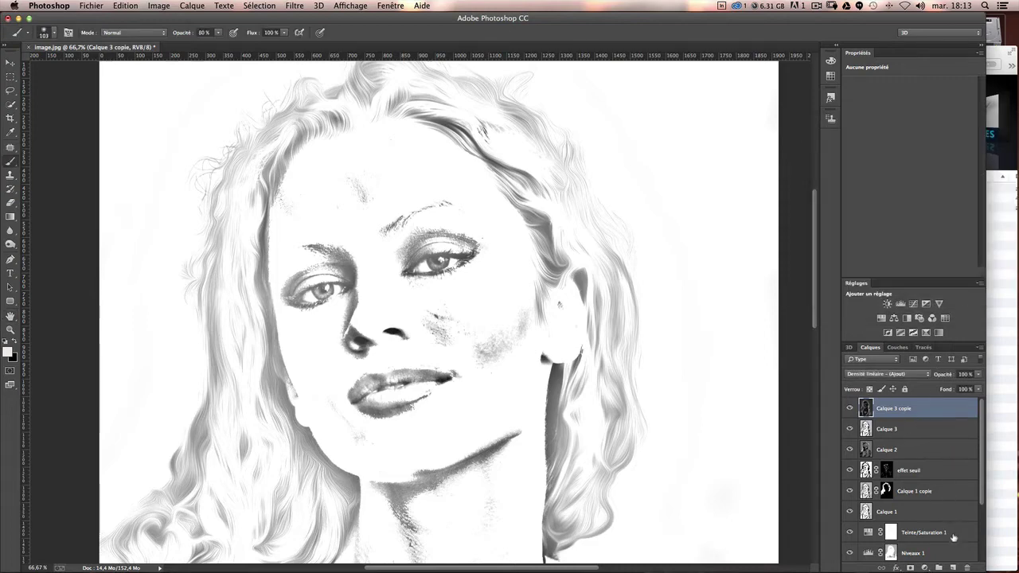
# Step: Add a Niveaux levels layer with black input at 147, then stamp visible layers into Calque 4
pyautogui.click(925, 568)
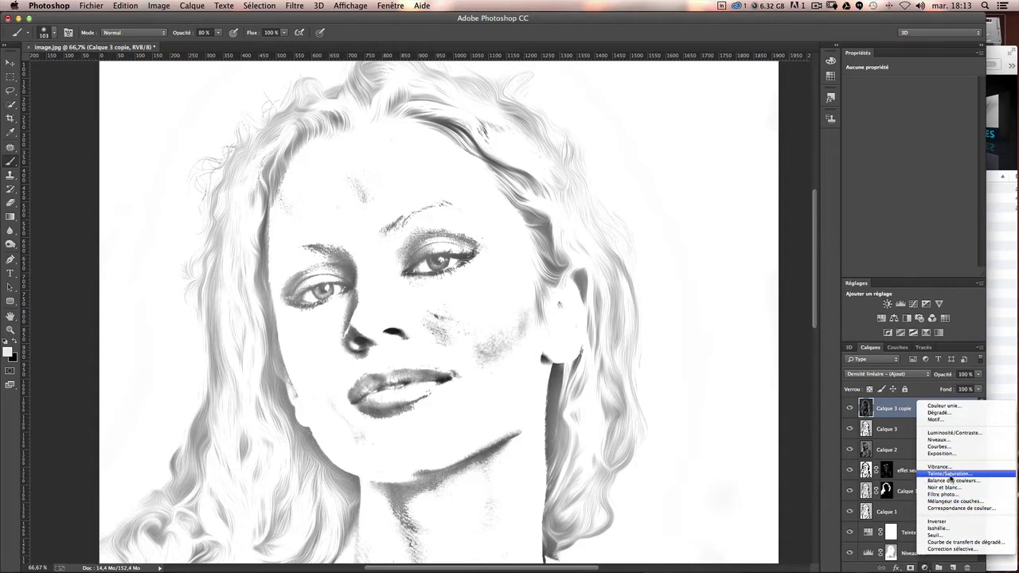
pyautogui.click(949, 473)
pyautogui.hotkey('ctrl', 'z')
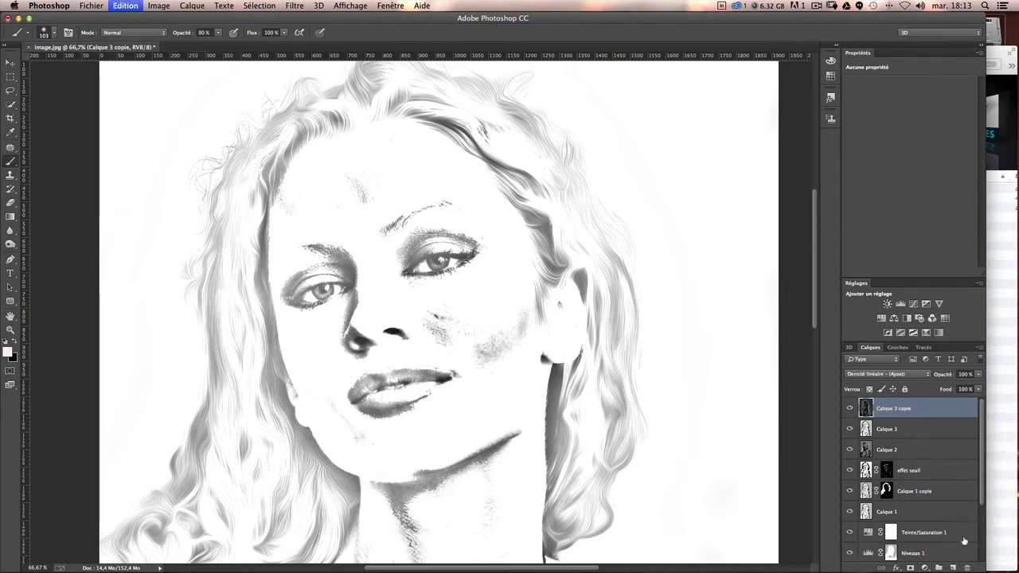
pyautogui.click(925, 567)
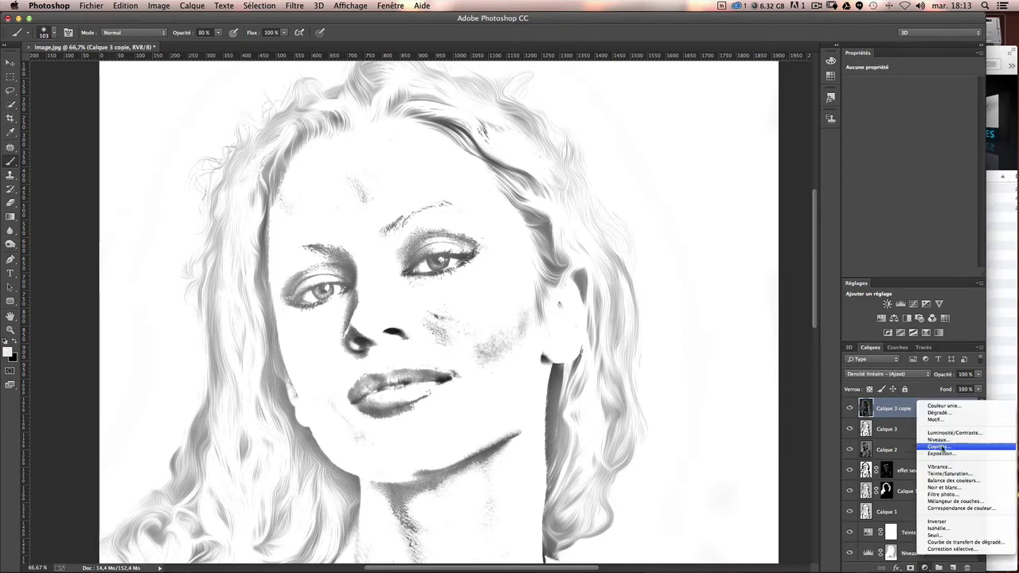
pyautogui.click(938, 439)
pyautogui.moveTo(869, 169); pyautogui.dragTo(929, 159)
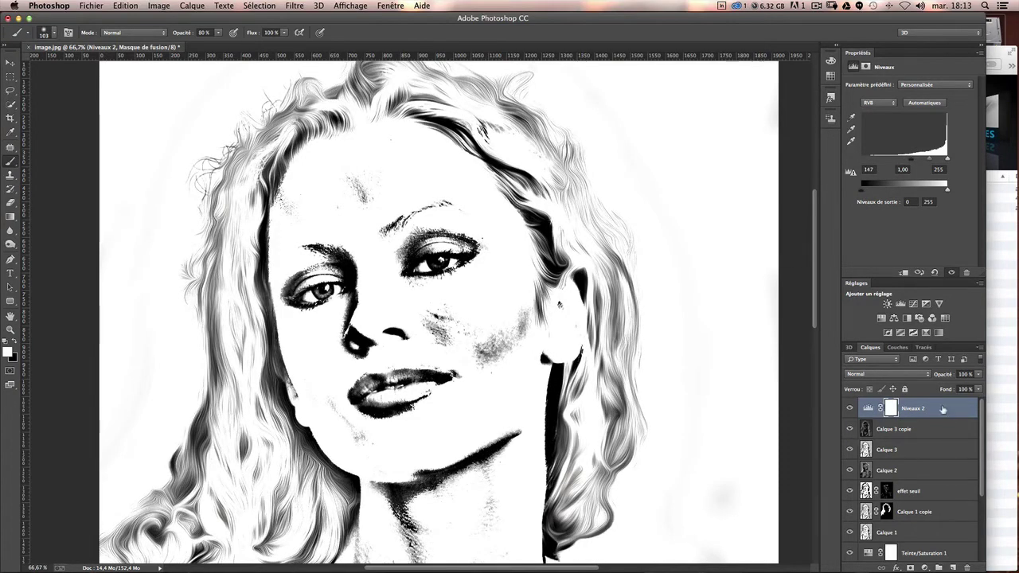
pyautogui.hotkey('ctrl', '2')
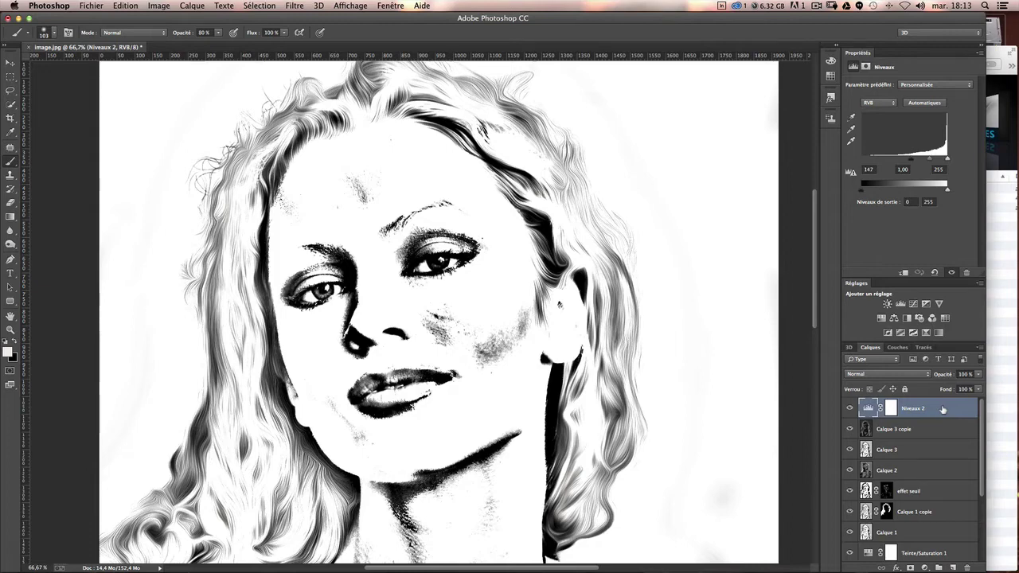
pyautogui.hotkey('ctrl', 'shift', 'alt', 'e')
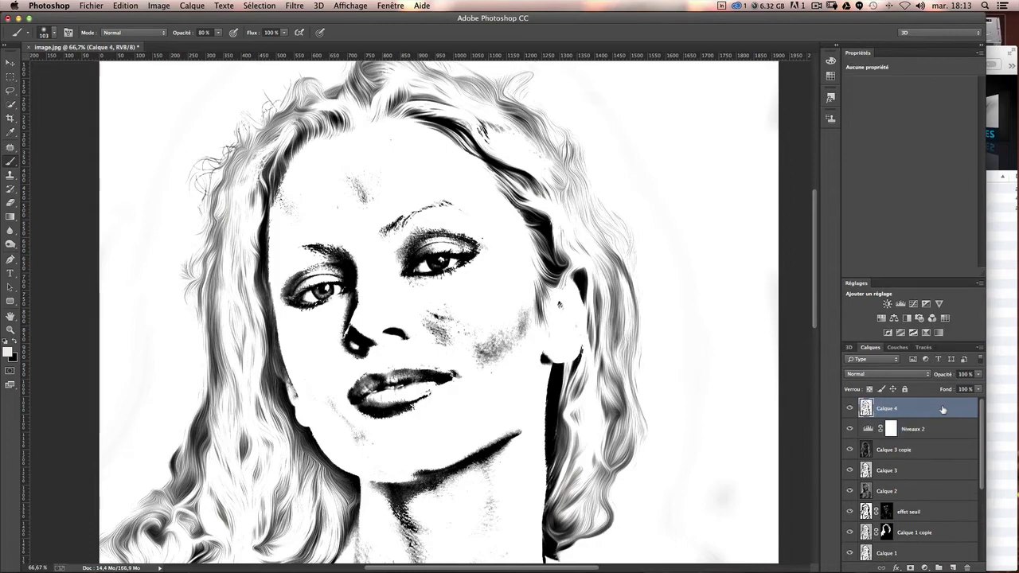
# Step: Delete Niveaux 2 and Calque 3 copie, then give Calque 4 a black hide-all layer mask
pyautogui.click(889, 431)
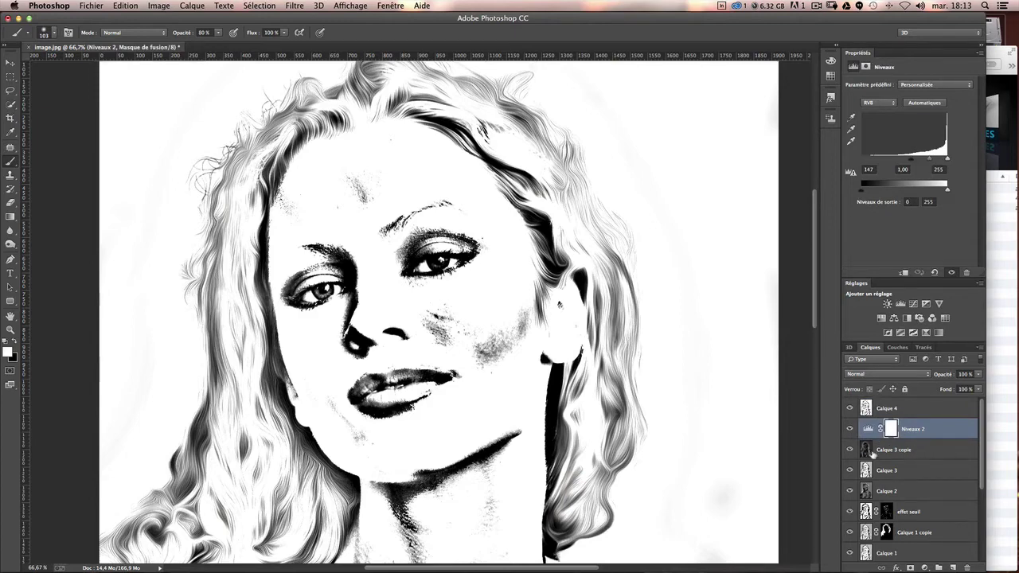
pyautogui.keyDown('shift'); pyautogui.click(926, 455); pyautogui.keyUp('shift')
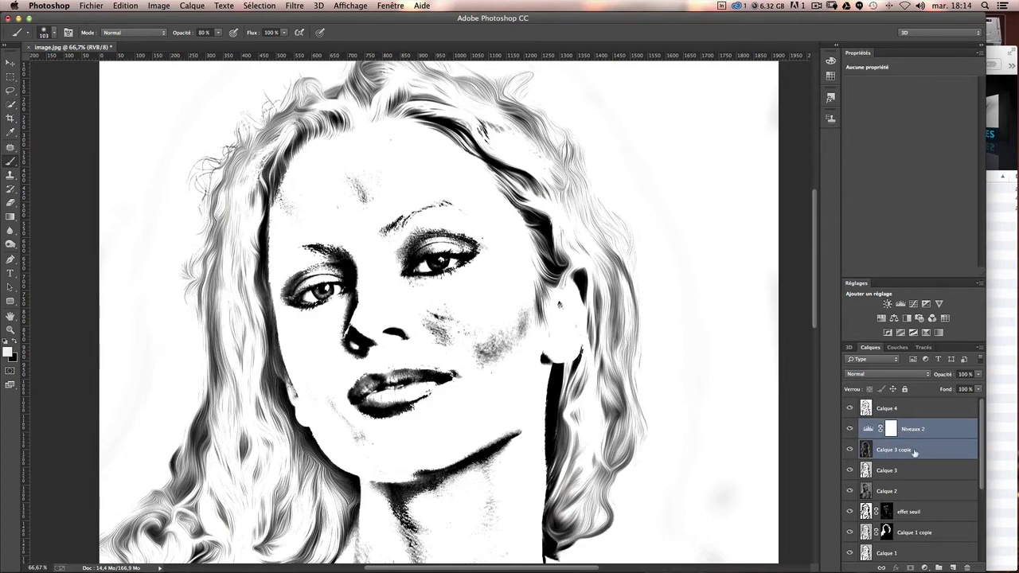
pyautogui.moveTo(930, 455); pyautogui.dragTo(966, 566)
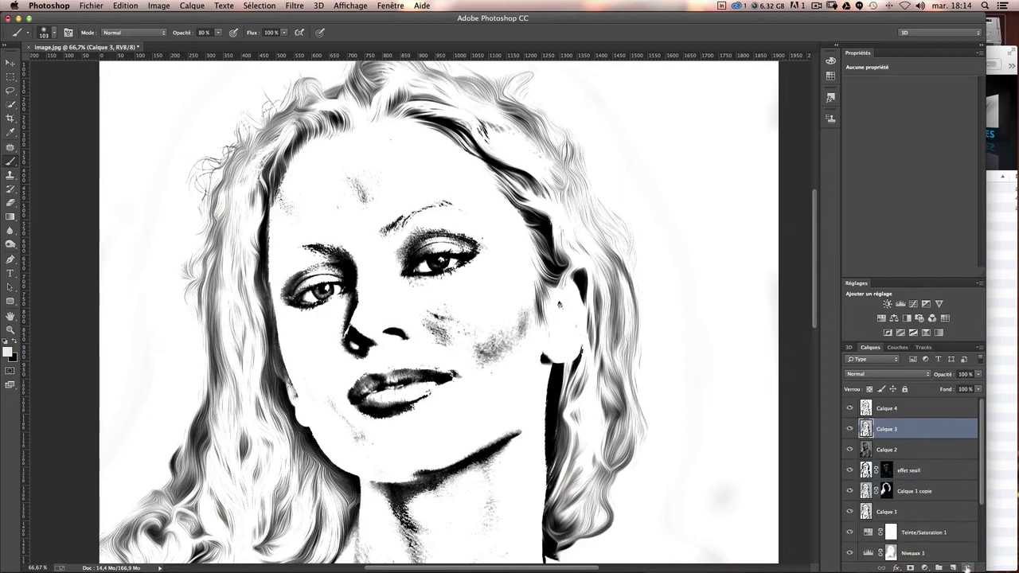
pyautogui.click(882, 410)
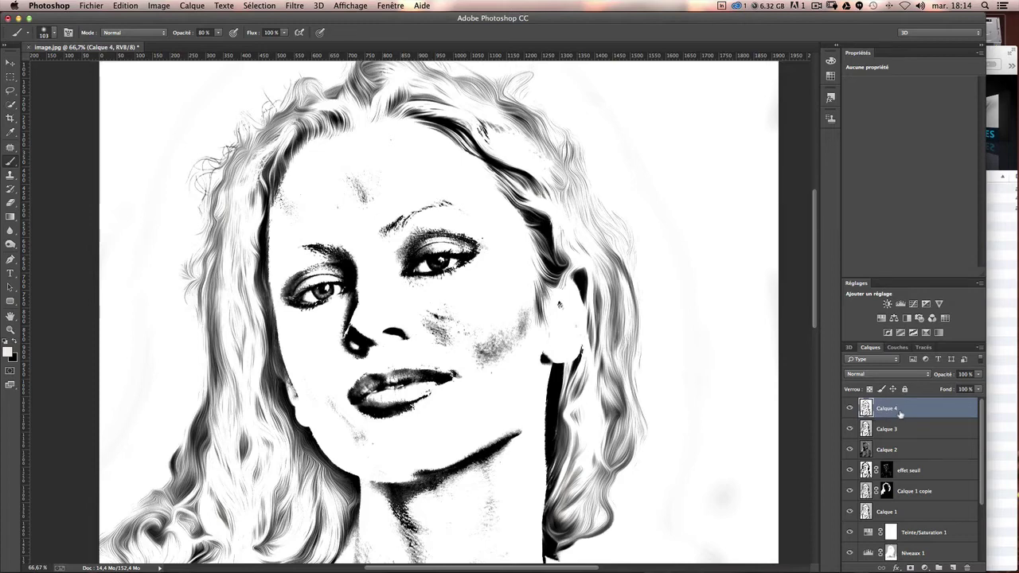
pyautogui.keyDown('alt'); pyautogui.click(910, 568); pyautogui.keyUp('alt')
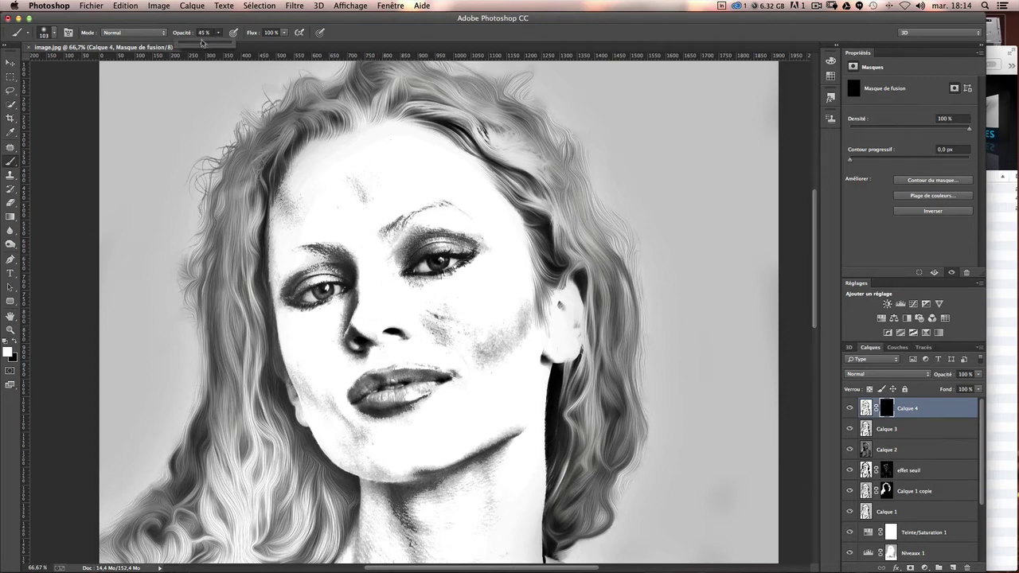
# Step: At 31% brush opacity, paint white on Calque 4's mask to reveal the jaw and neck
pyautogui.moveTo(192, 46); pyautogui.dragTo(198, 46)
pyautogui.moveTo(330, 237); pyautogui.dragTo(337, 245)
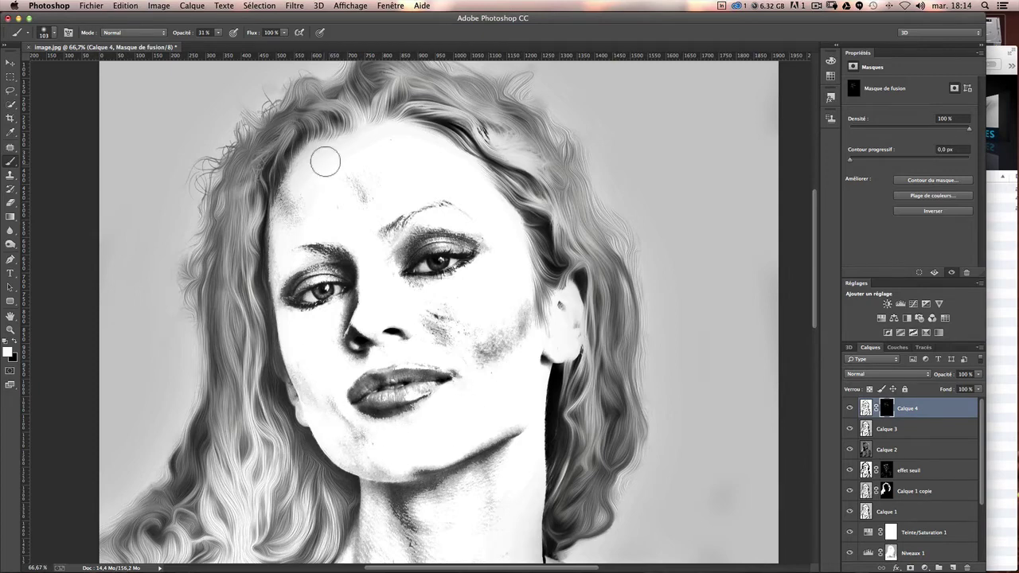
pyautogui.moveTo(319, 162); pyautogui.dragTo(283, 350)
pyautogui.hotkey('ctrl', 'z')
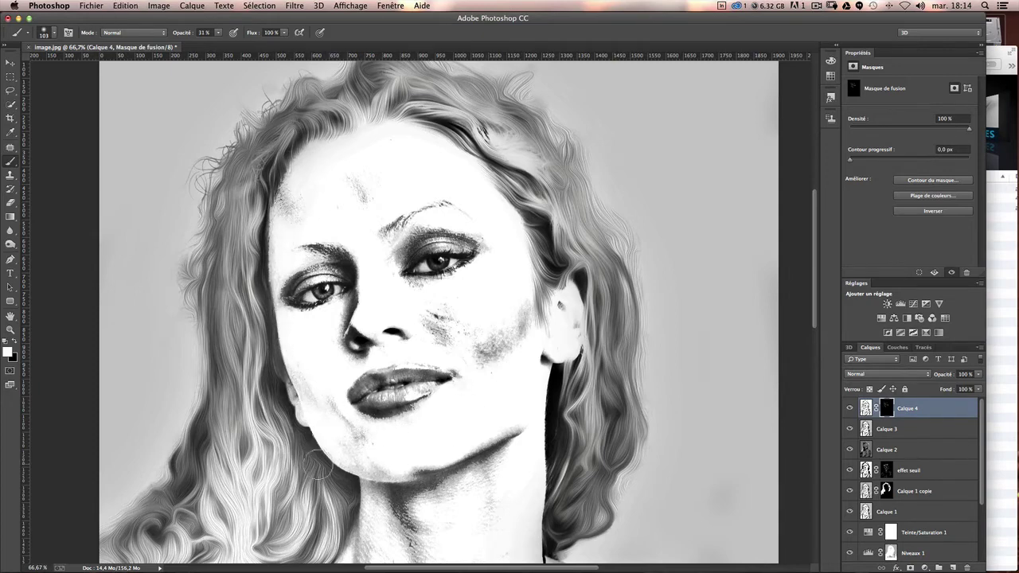
pyautogui.scroll(-4, 405, 357)
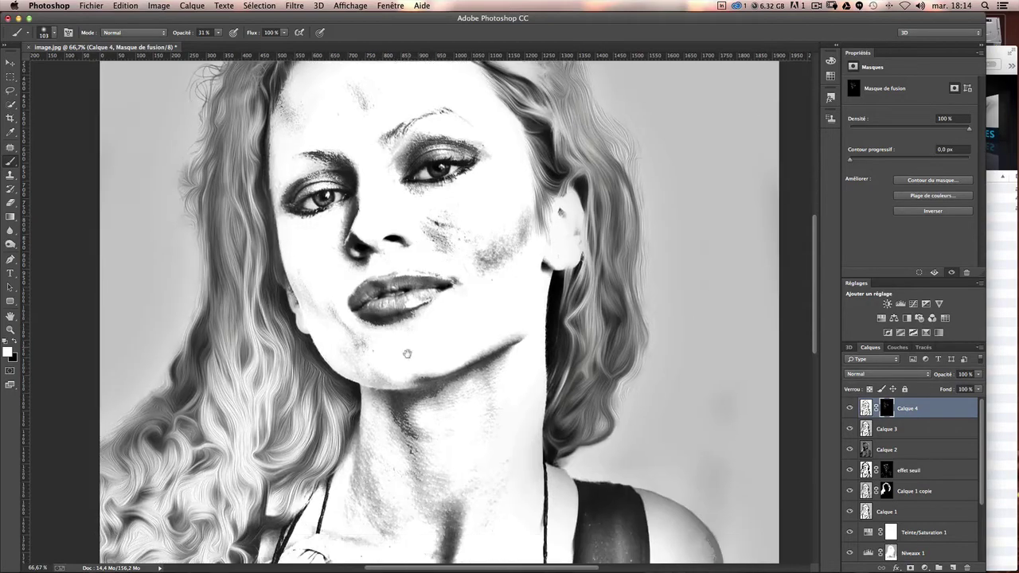
pyautogui.scroll(-1, 405, 357)
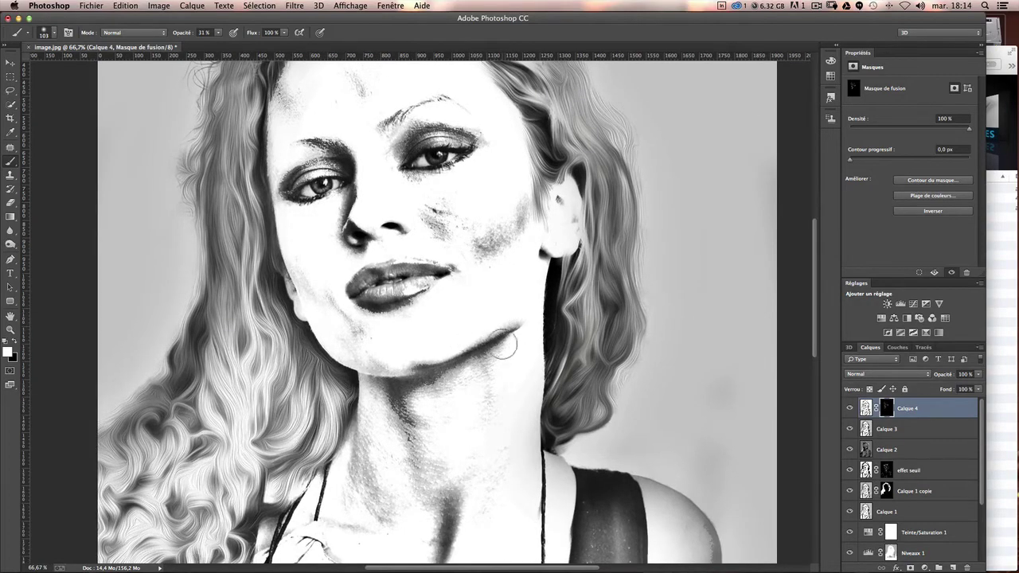
pyautogui.moveTo(504, 344)
pyautogui.mouseDown()
pyautogui.moveTo(432, 393)
pyautogui.moveTo(371, 406)
pyautogui.moveTo(382, 437)
pyautogui.moveTo(381, 425)
pyautogui.moveTo(353, 496)
pyautogui.moveTo(436, 510)
pyautogui.moveTo(504, 391)
pyautogui.moveTo(468, 441)
pyautogui.moveTo(353, 483)
pyautogui.moveTo(364, 518)
pyautogui.moveTo(325, 523)
pyautogui.moveTo(374, 439)
pyautogui.mouseUp()
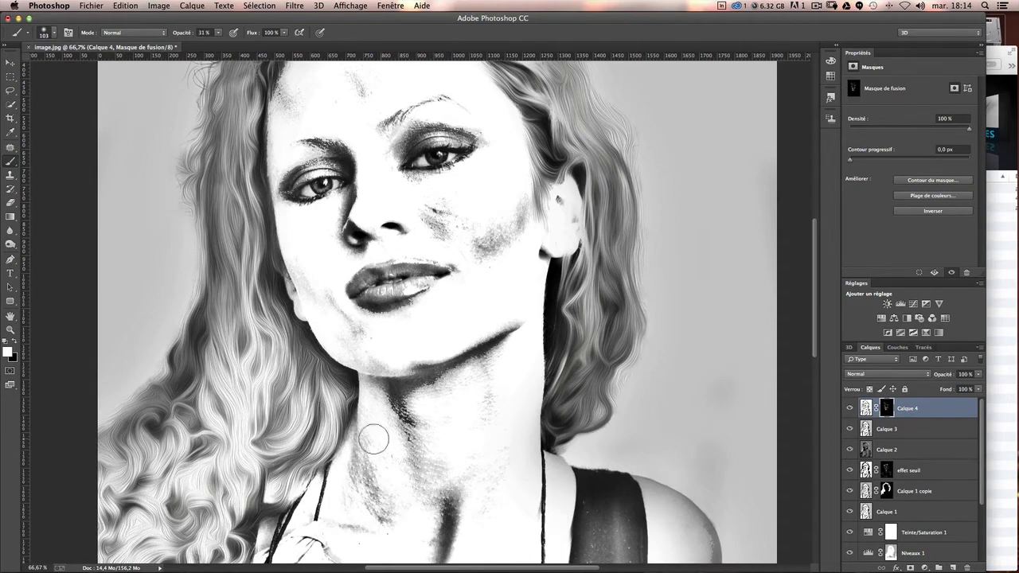
# Step: Reveal sketch detail on the right-side hair, the arm under the hair and the right shoulder
pyautogui.moveTo(502, 234)
pyautogui.mouseDown()
pyautogui.moveTo(517, 216)
pyautogui.moveTo(462, 234)
pyautogui.mouseUp()
pyautogui.moveTo(504, 199); pyautogui.dragTo(515, 272)
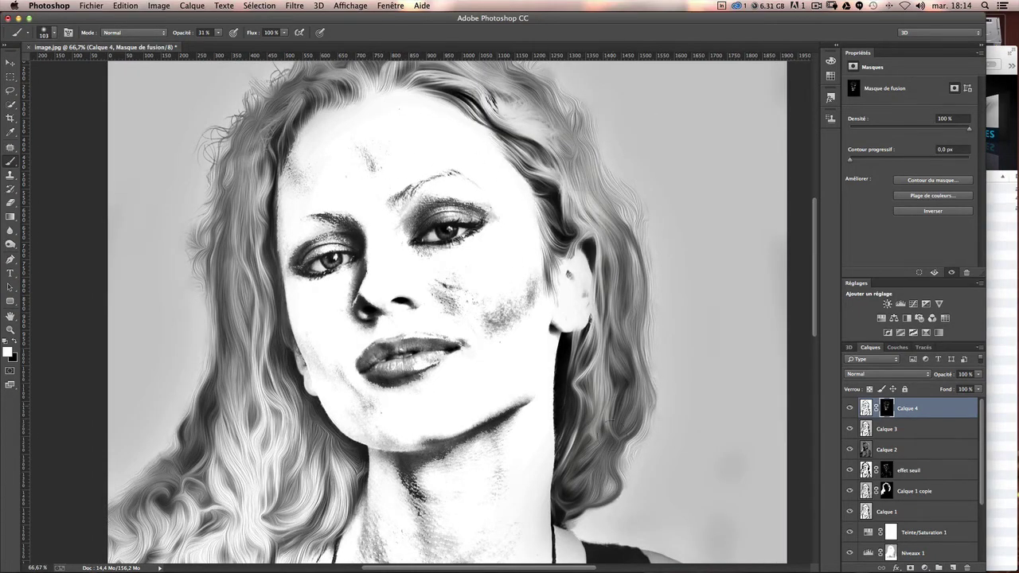
pyautogui.moveTo(597, 363)
pyautogui.mouseDown()
pyautogui.moveTo(580, 462)
pyautogui.moveTo(569, 358)
pyautogui.moveTo(597, 318)
pyautogui.moveTo(548, 514)
pyautogui.moveTo(577, 404)
pyautogui.mouseUp()
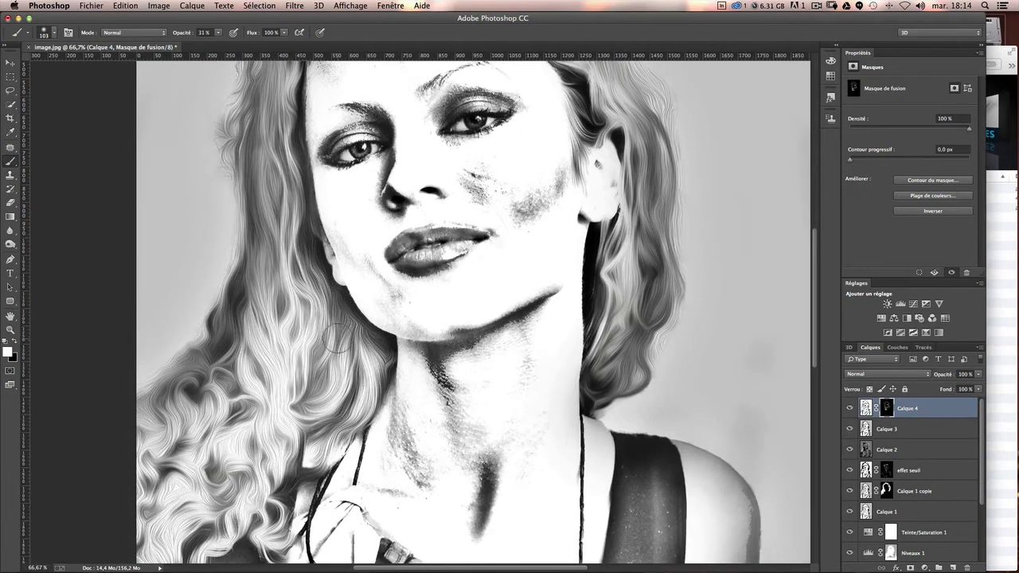
pyautogui.moveTo(291, 187)
pyautogui.mouseDown()
pyautogui.moveTo(295, 271)
pyautogui.moveTo(297, 131)
pyautogui.moveTo(307, 111)
pyautogui.mouseUp()
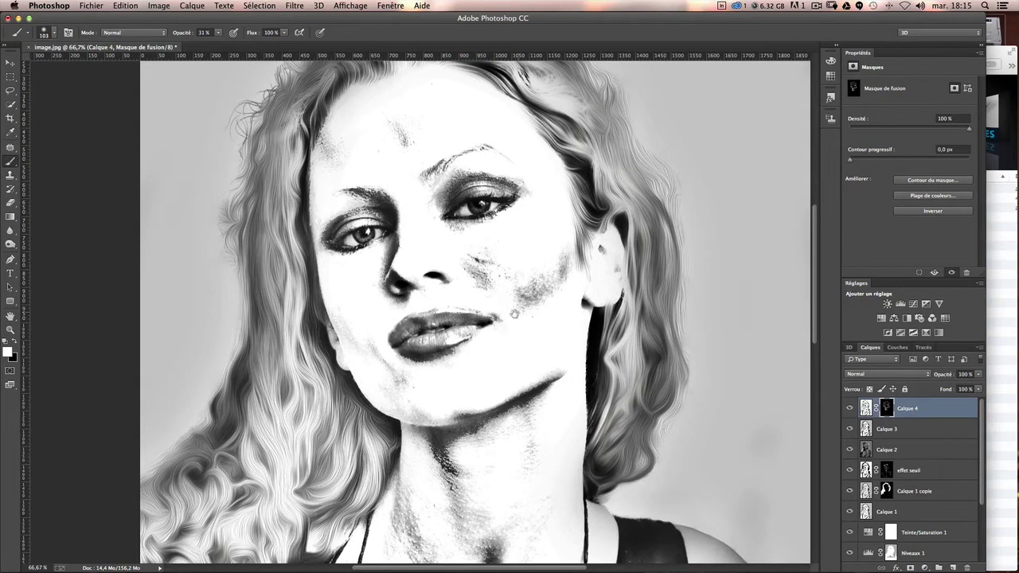
pyautogui.scroll(-10, 454, 351)
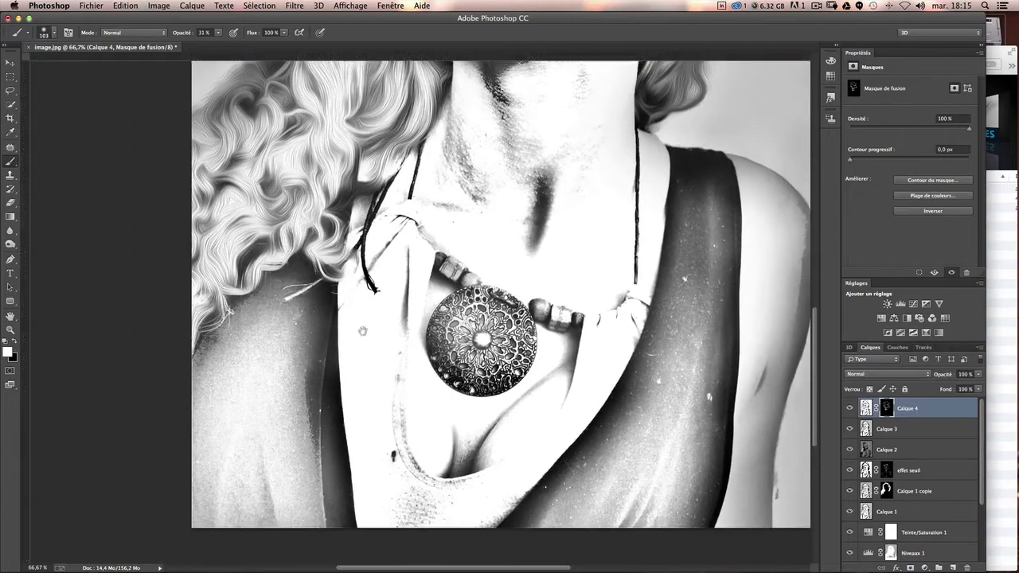
pyautogui.moveTo(225, 366)
pyautogui.mouseDown()
pyautogui.moveTo(306, 311)
pyautogui.moveTo(195, 430)
pyautogui.mouseUp()
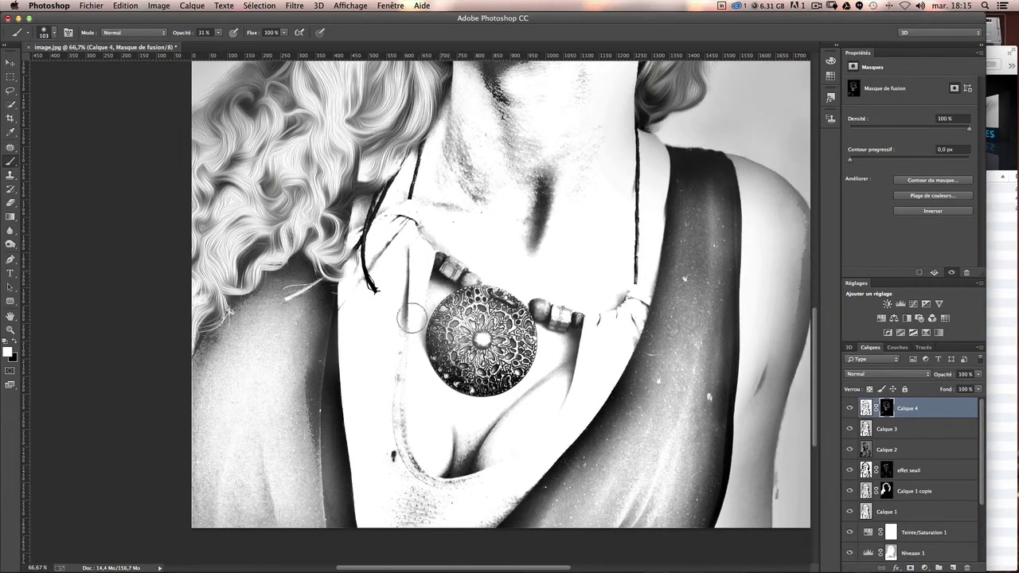
pyautogui.hscroll(5, 688, 347)
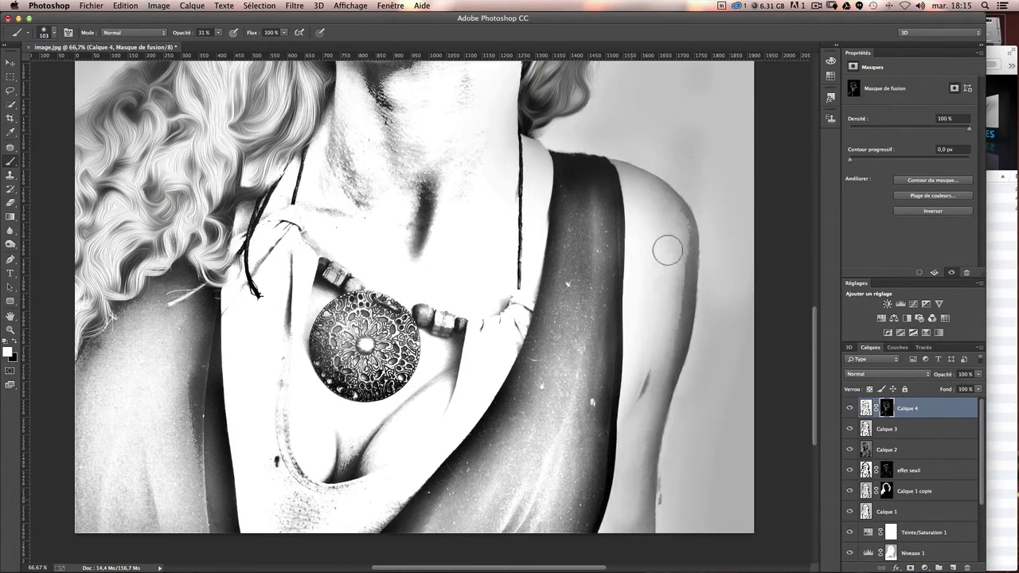
pyautogui.moveTo(660, 346)
pyautogui.mouseDown()
pyautogui.moveTo(636, 425)
pyautogui.moveTo(675, 295)
pyautogui.moveTo(644, 198)
pyautogui.moveTo(580, 213)
pyautogui.moveTo(601, 351)
pyautogui.moveTo(585, 494)
pyautogui.moveTo(609, 223)
pyautogui.moveTo(593, 185)
pyautogui.mouseUp()
# Step: Zoom the view to 50% and lightly reveal the hair at the top of the head
pyautogui.moveTo(300, 345); pyautogui.dragTo(381, 434)
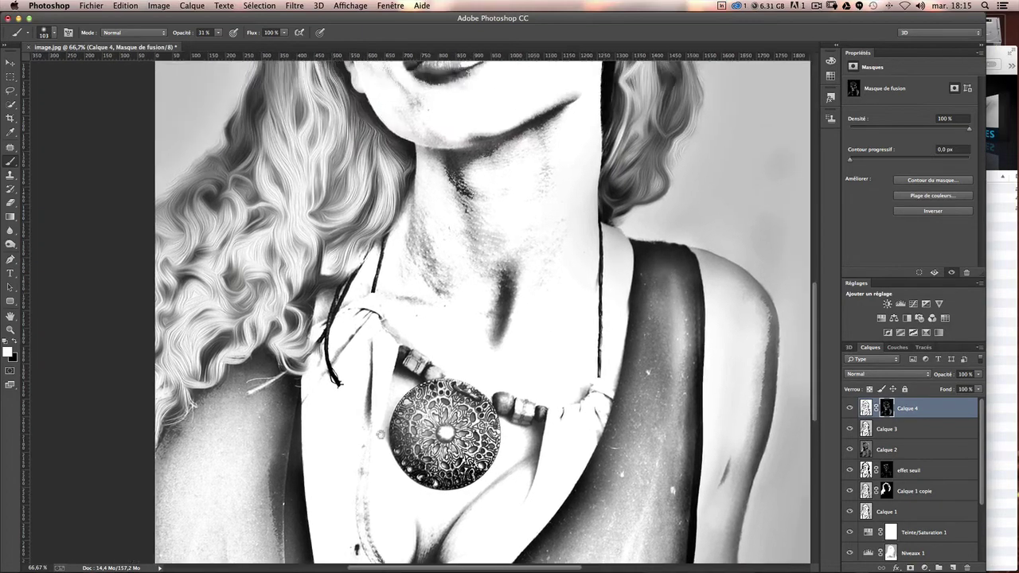
pyautogui.scroll(5, 621, 290)
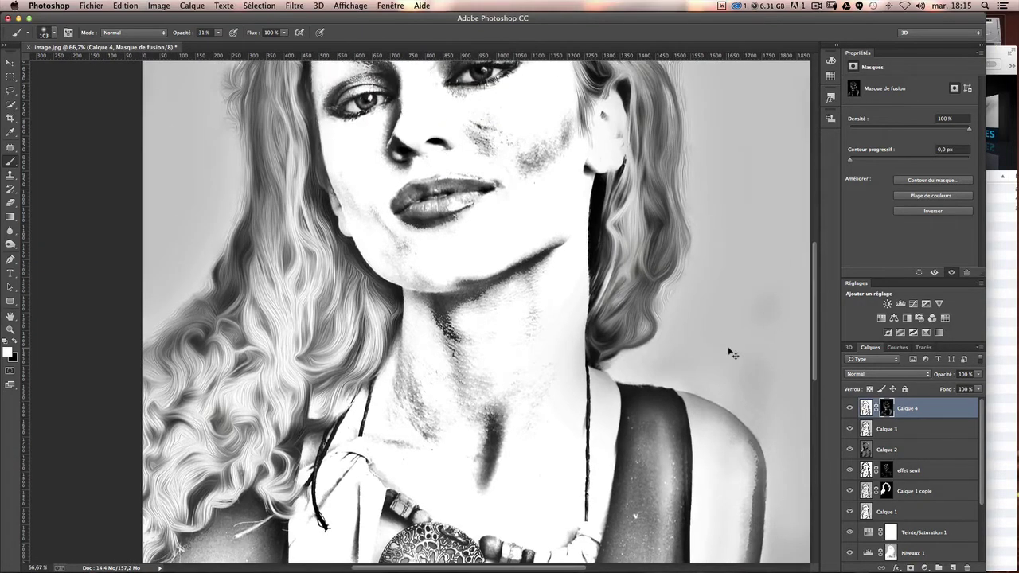
pyautogui.hotkey('ctrl', '-')
pyautogui.hotkey('ctrl', '-')
pyautogui.hotkey('ctrl', '+')
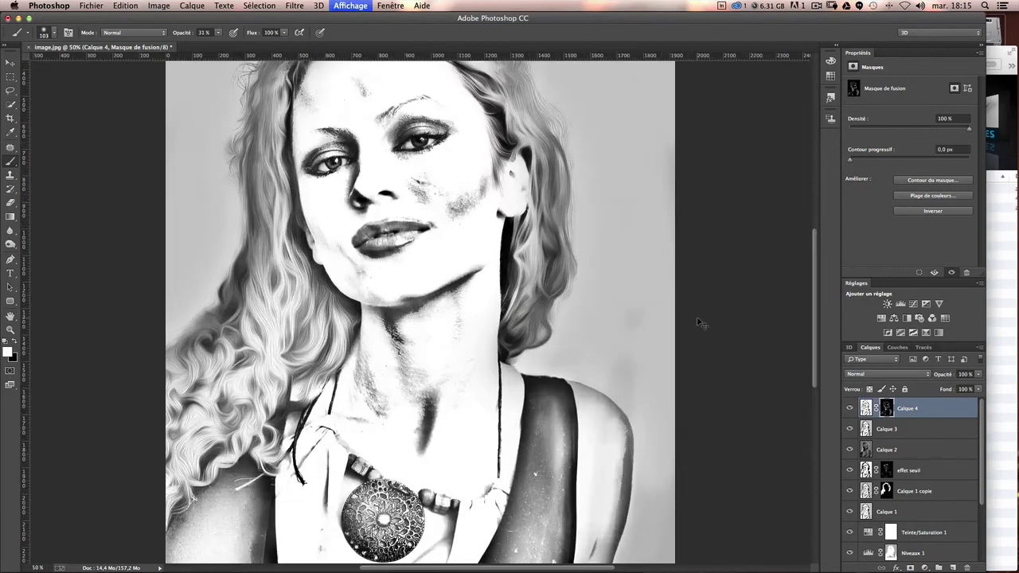
pyautogui.scroll(3, 677, 329)
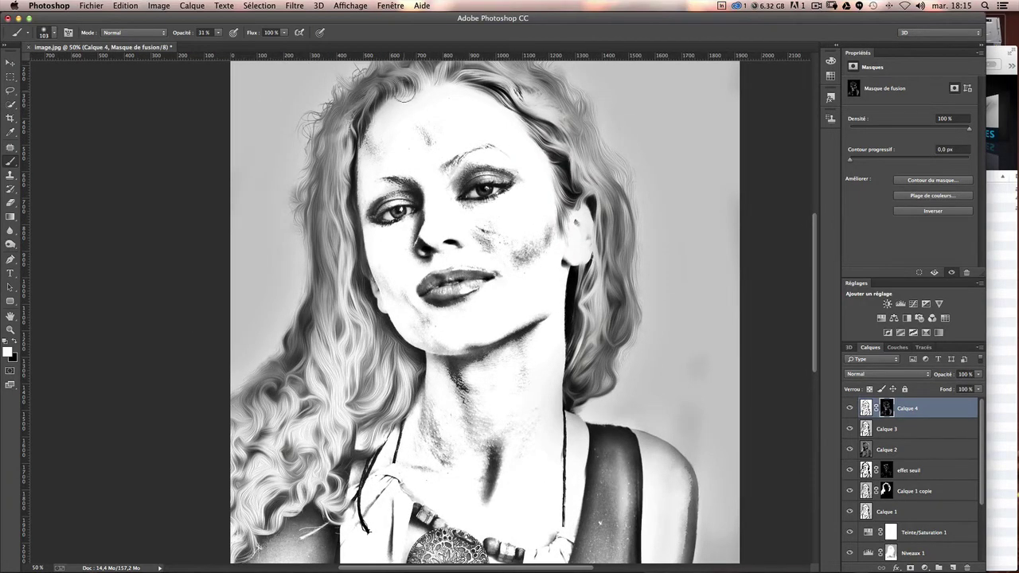
pyautogui.moveTo(404, 94); pyautogui.dragTo(396, 84)
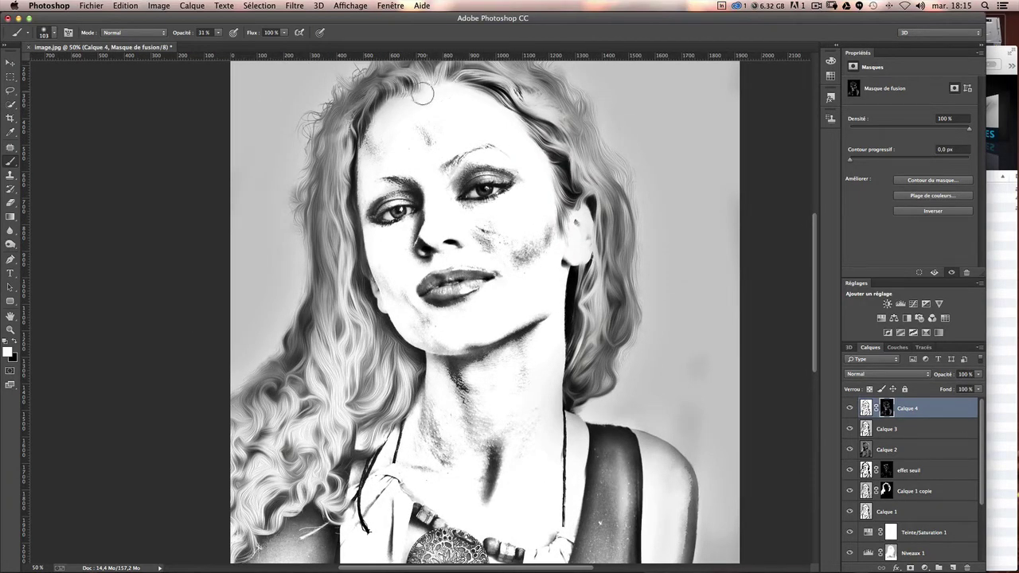
pyautogui.scroll(3, 676, 279)
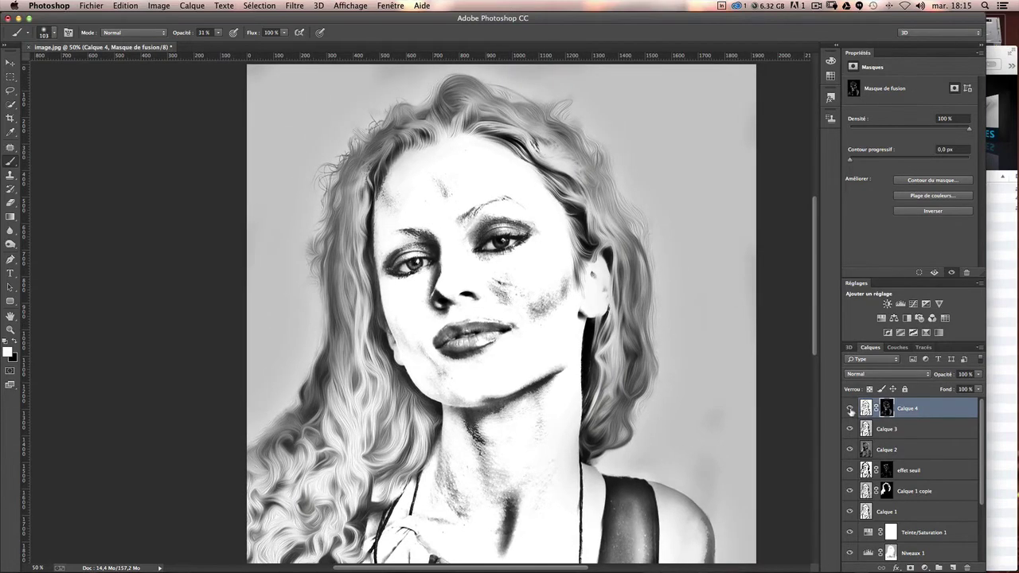
# Step: Toggle Calque 4 on and off to compare the image with and without it
pyautogui.click(850, 409)
pyautogui.click(850, 408)
pyautogui.click(851, 409)
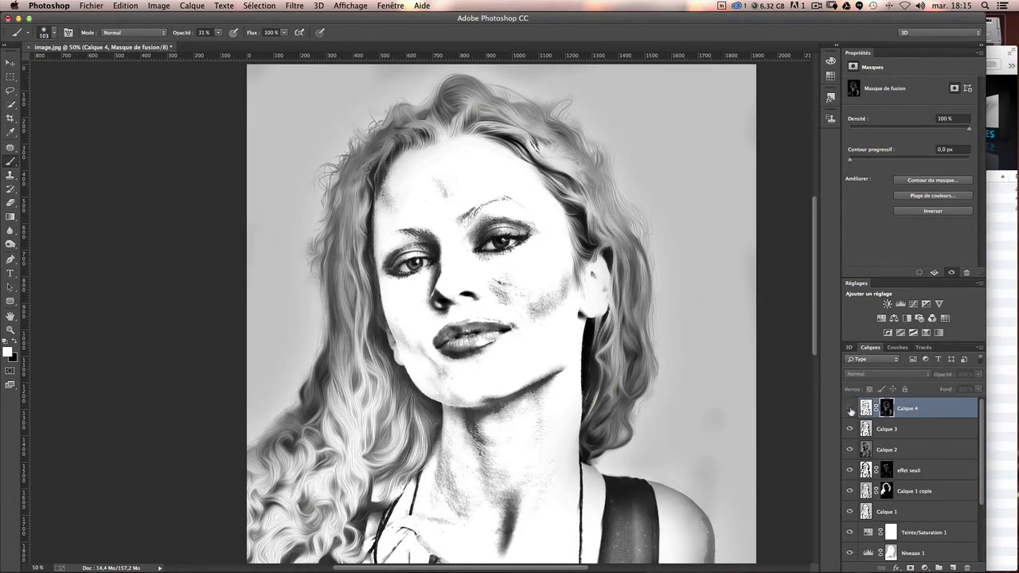
pyautogui.click(850, 408)
pyautogui.click(850, 409)
pyautogui.click(850, 409)
pyautogui.click(850, 408)
pyautogui.click(851, 409)
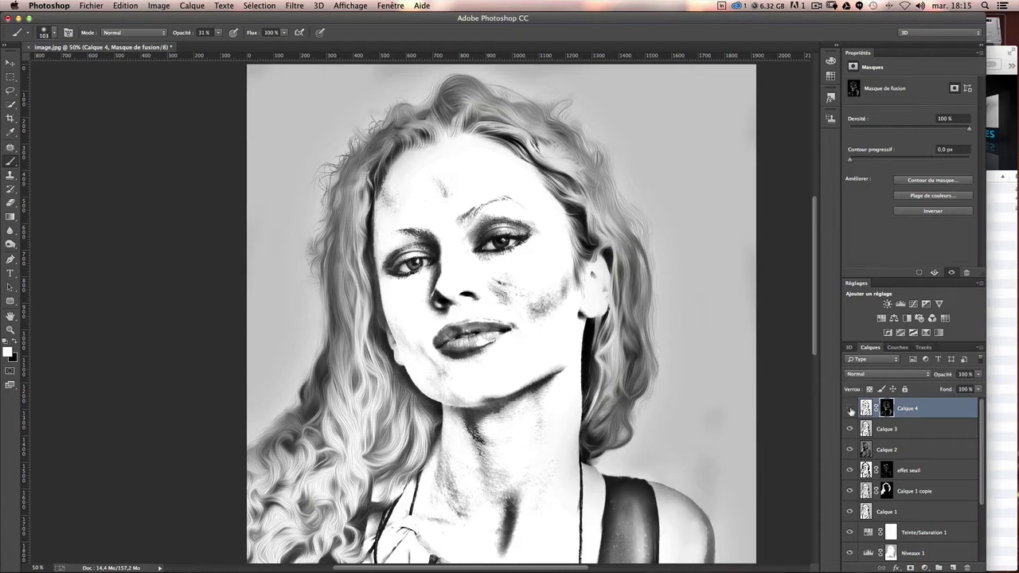
pyautogui.click(850, 408)
pyautogui.click(850, 408)
# Step: Set Calque 4 to 50% opacity and stamp visible layers into a new Calque 5
pyautogui.write('50')
pyautogui.press('Return')
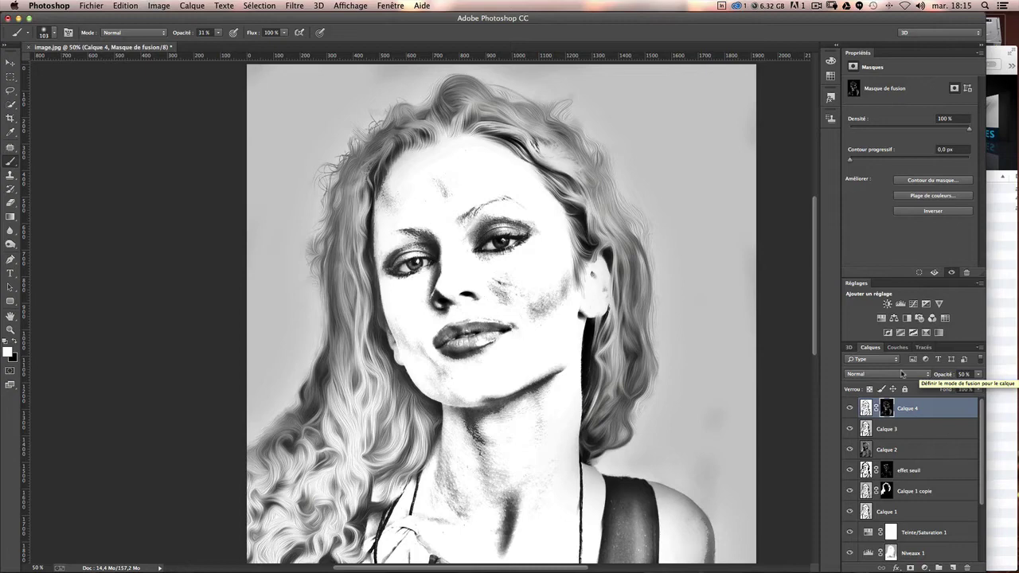
pyautogui.click(957, 417)
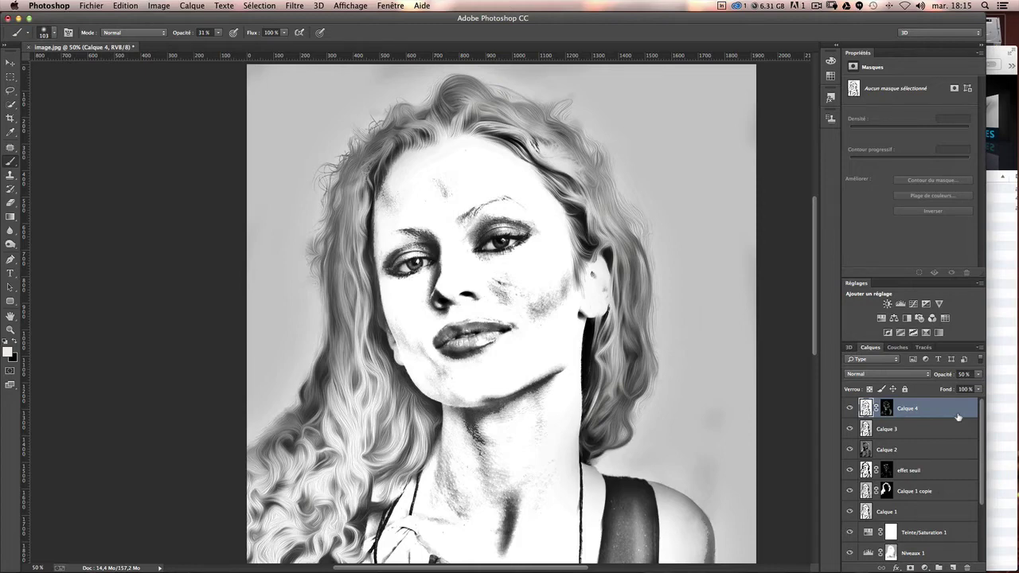
pyautogui.hotkey('ctrl', 'alt', 'shift', 'e')
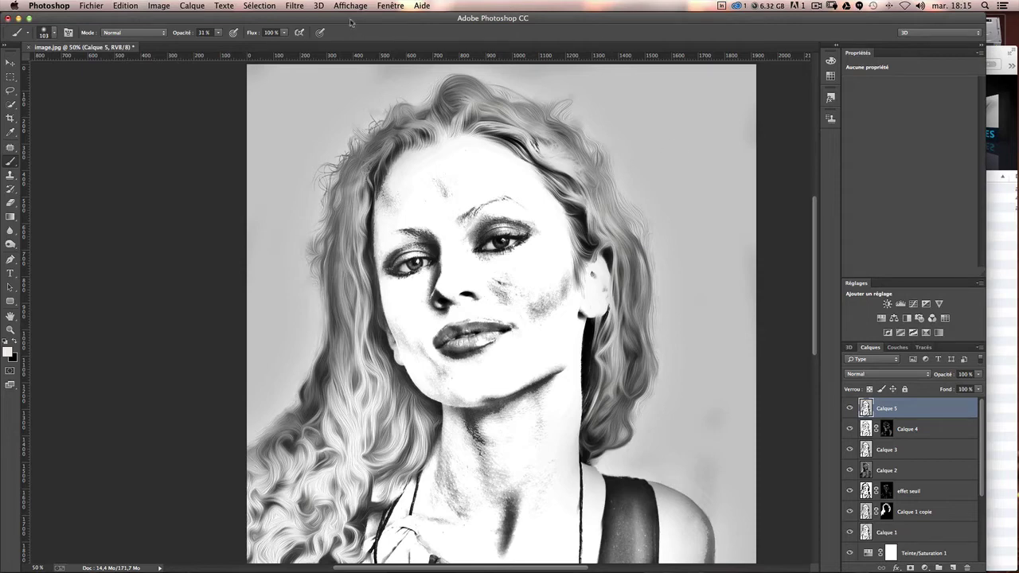
# Step: Camera Raw on Calque 5: Contraste +25, Tons clairs -47, Tons foncés +32, Blancs -49, Noirs +25, Clarté +10
pyautogui.click(296, 9)
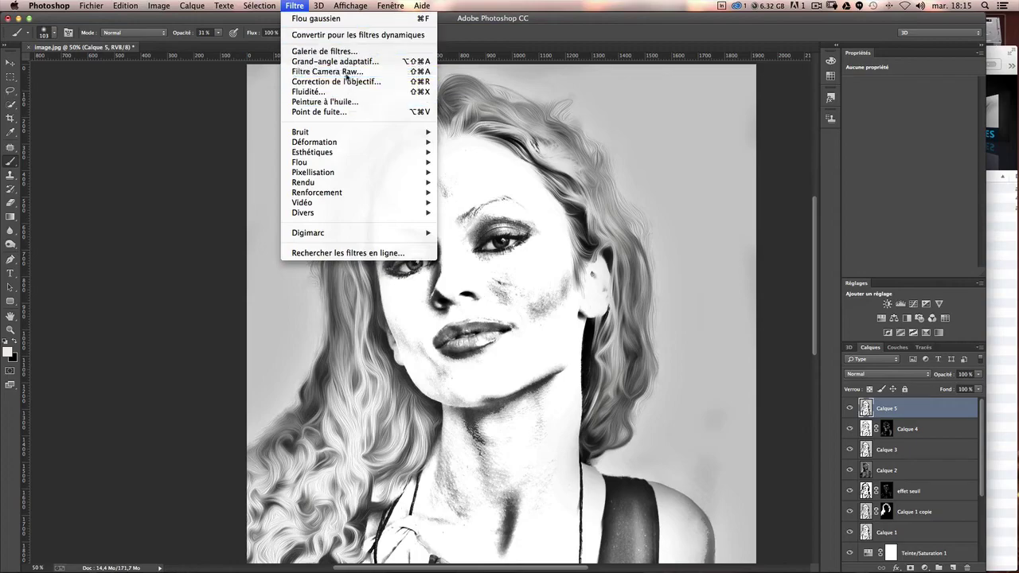
pyautogui.click(735, 200)
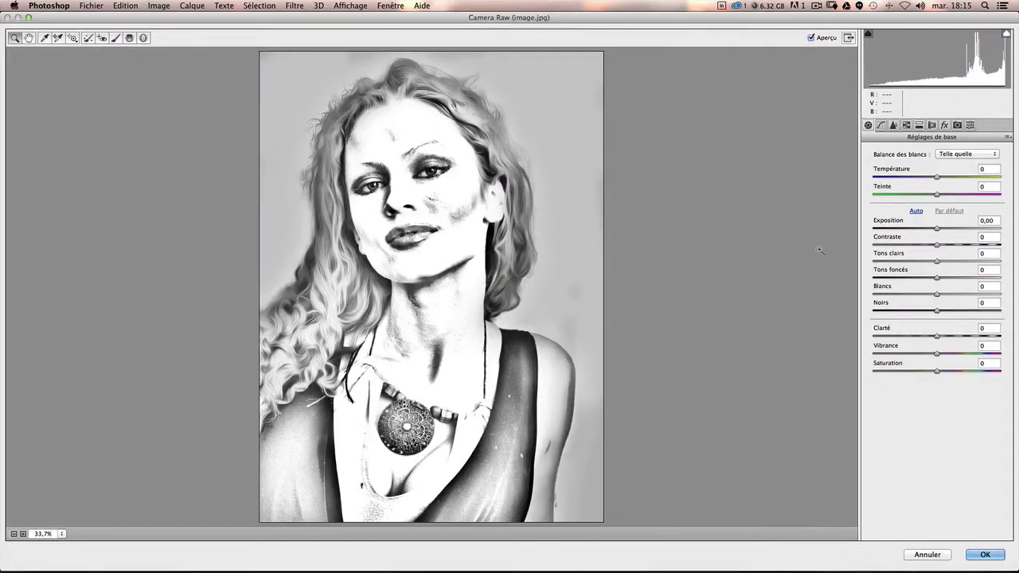
pyautogui.click(581, 296)
pyautogui.click(580, 295)
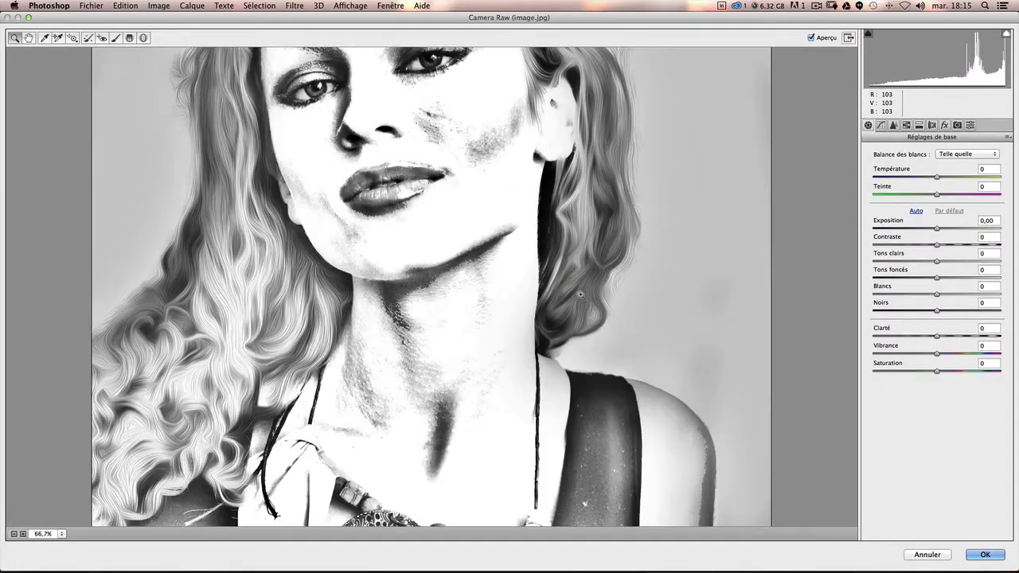
pyautogui.scroll(5, 471, 192)
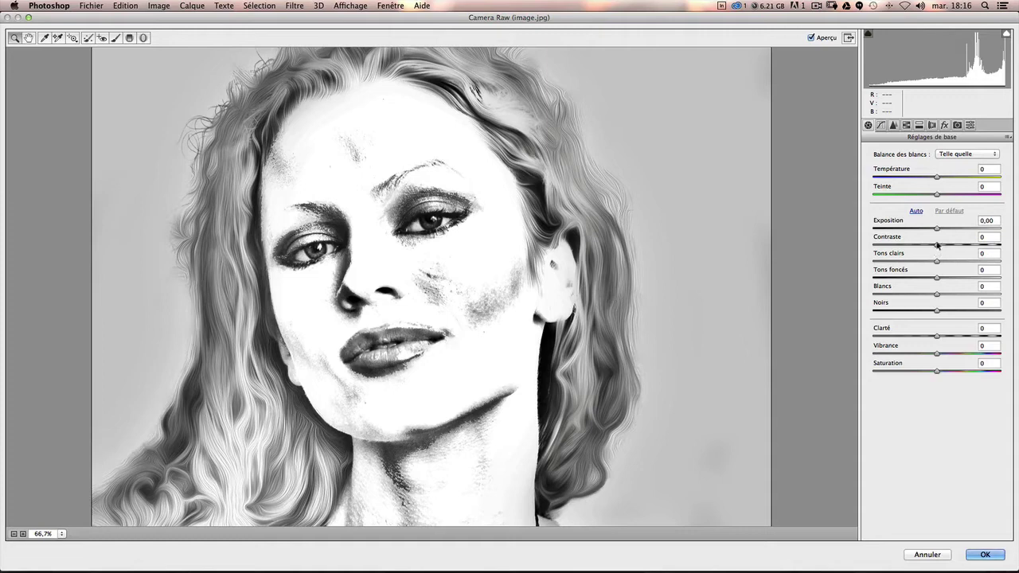
pyautogui.moveTo(937, 243); pyautogui.dragTo(952, 243)
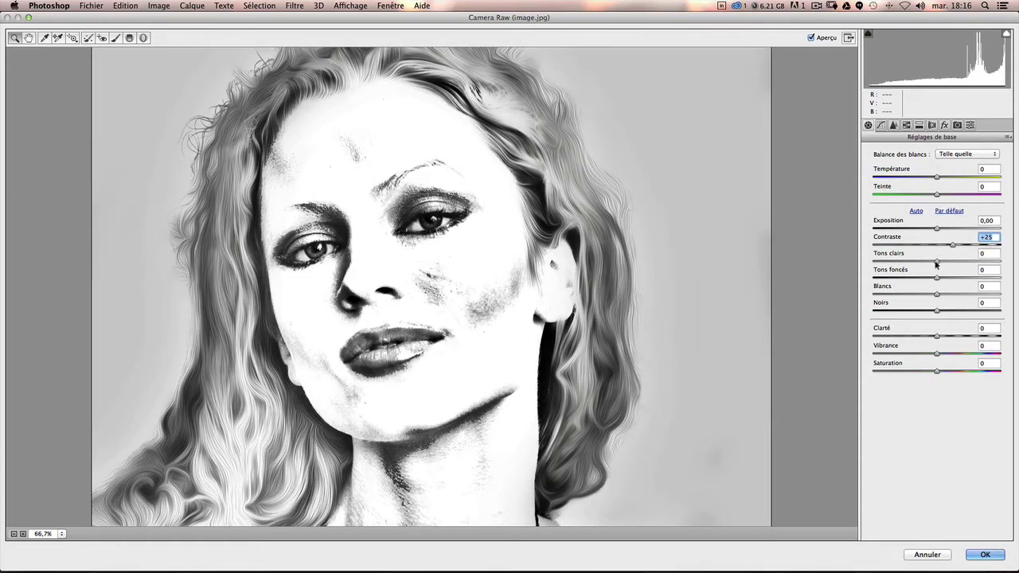
pyautogui.moveTo(935, 262); pyautogui.dragTo(906, 263)
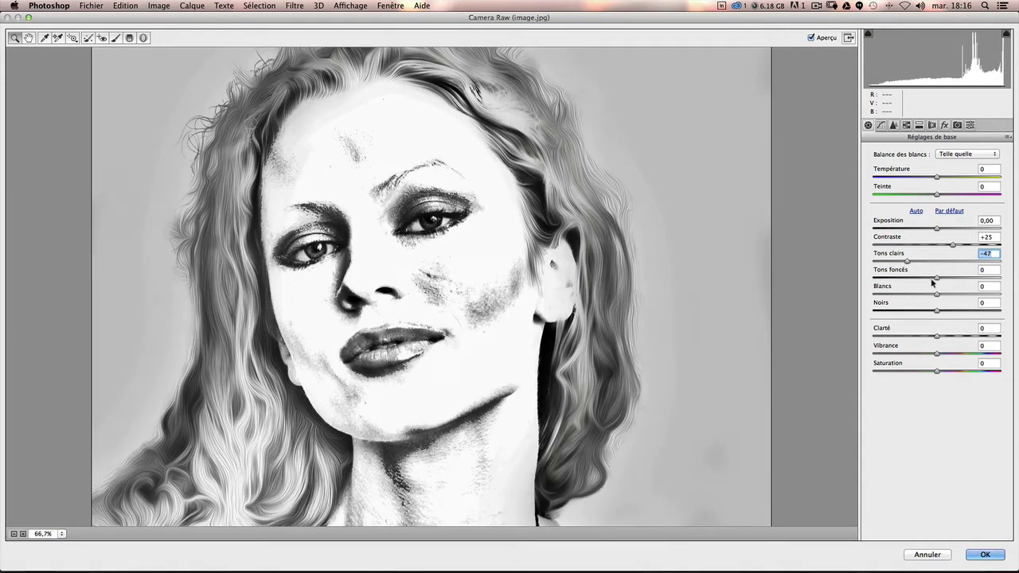
pyautogui.moveTo(936, 278)
pyautogui.mouseDown()
pyautogui.moveTo(956, 278)
pyautogui.moveTo(901, 296)
pyautogui.mouseUp()
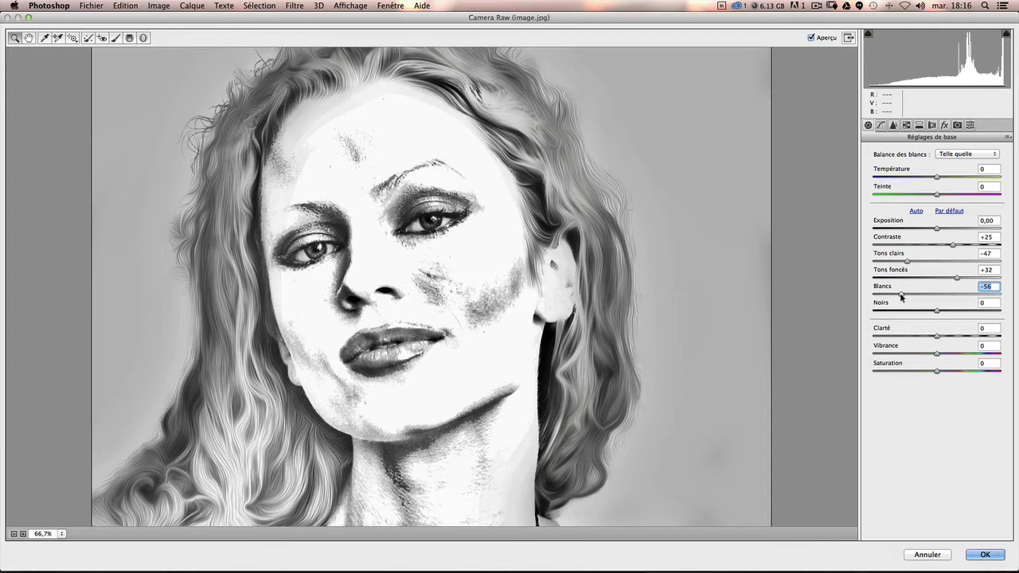
pyautogui.moveTo(936, 312)
pyautogui.mouseDown()
pyautogui.moveTo(960, 313)
pyautogui.moveTo(944, 338)
pyautogui.mouseUp()
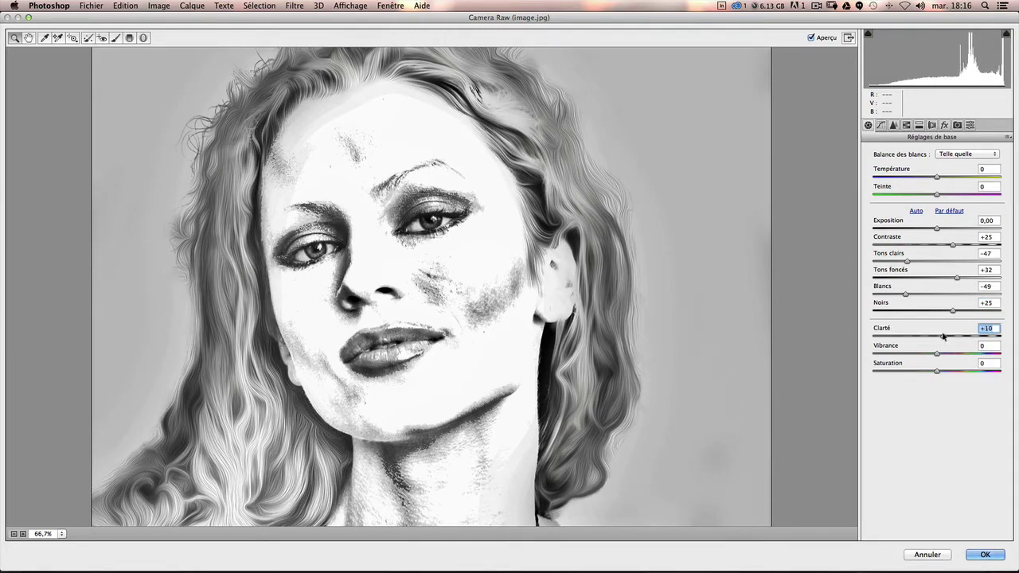
pyautogui.click(987, 556)
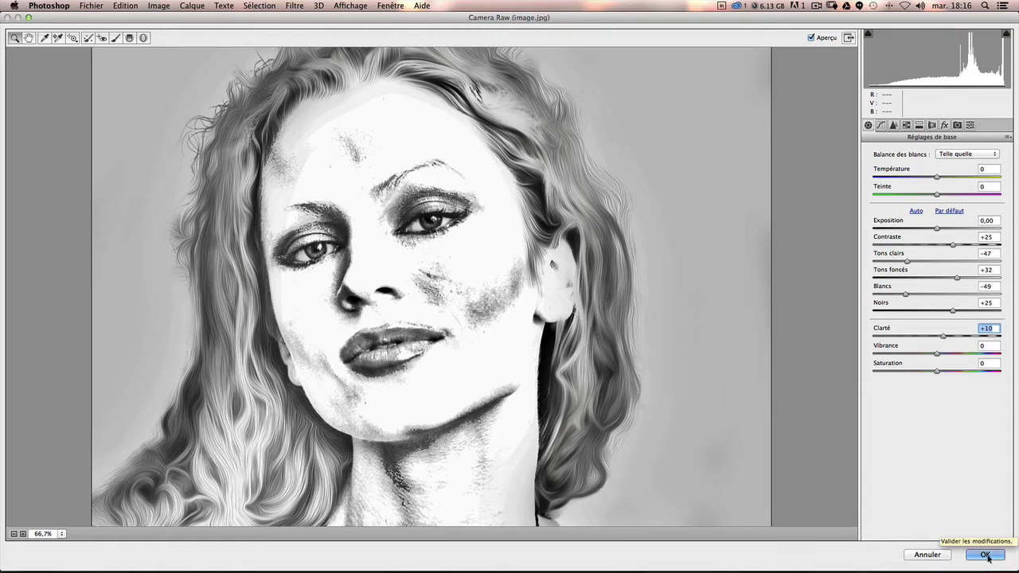
pyautogui.click(987, 555)
# Step: Add an empty Calque 6 above Calque 5 with the Layers panel's new-layer button
pyautogui.scroll(-5, 501, 310)
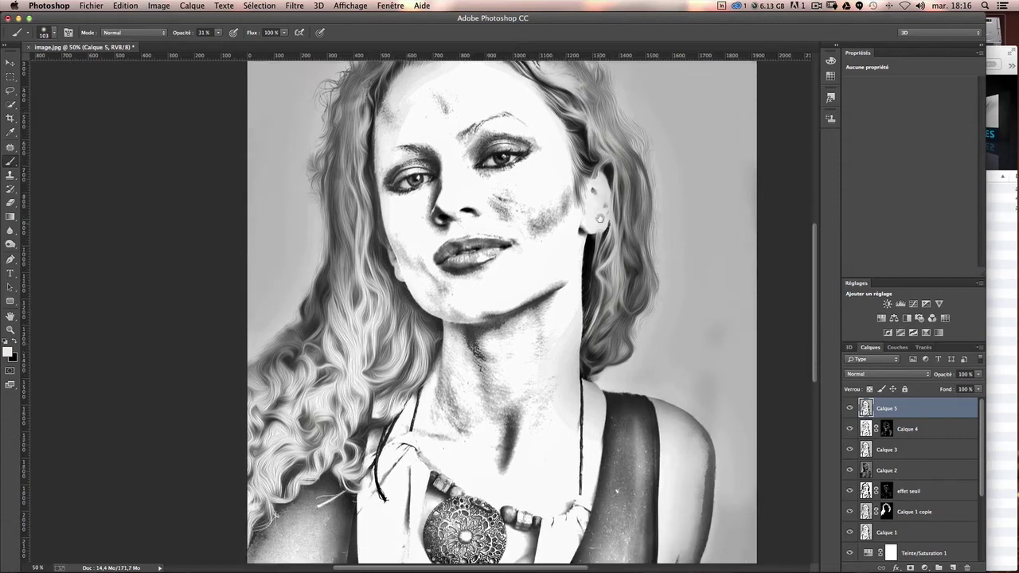
pyautogui.scroll(3, 649, 300)
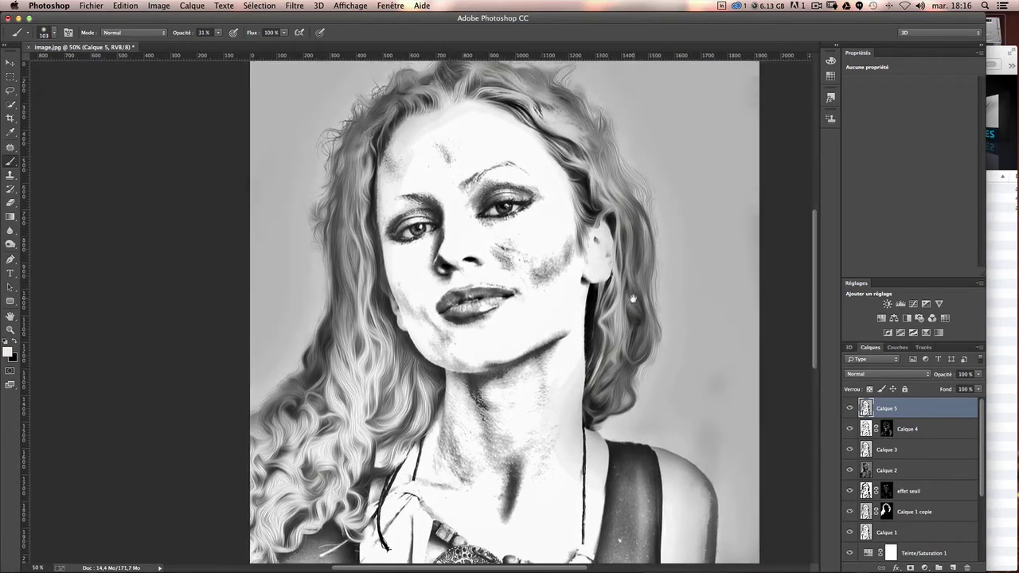
pyautogui.scroll(3, 649, 301)
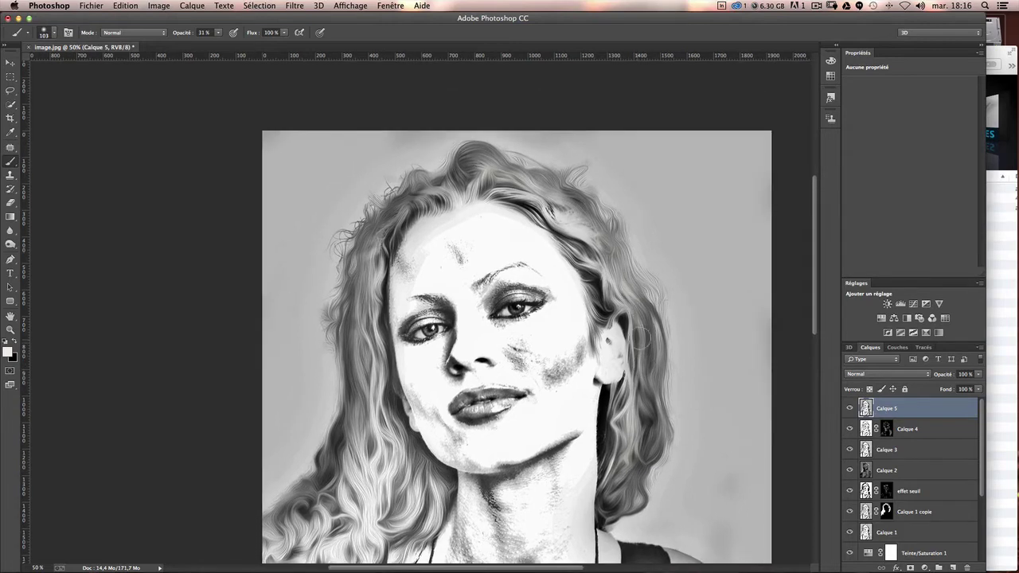
pyautogui.hscroll(3, 629, 310)
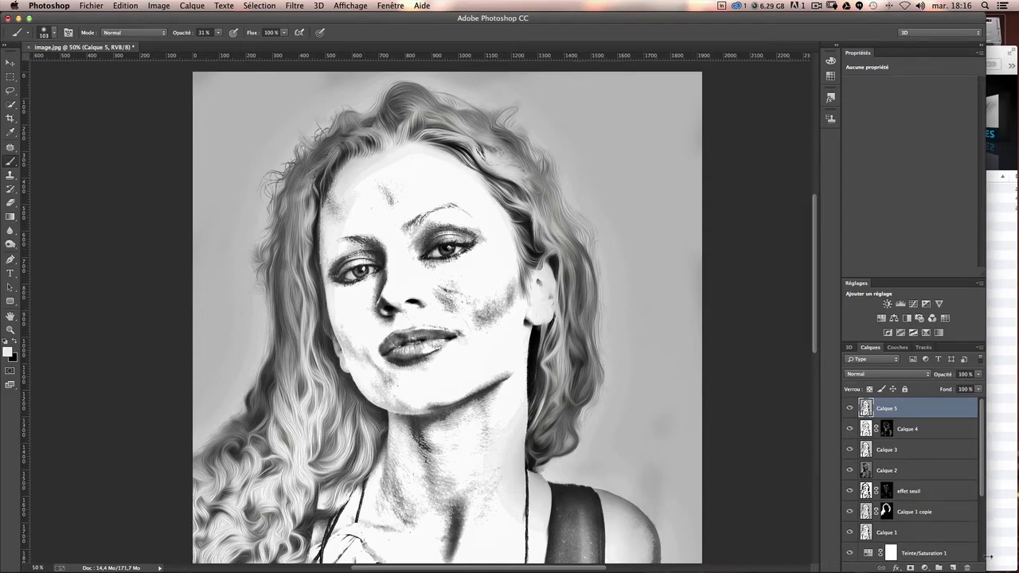
pyautogui.click(951, 567)
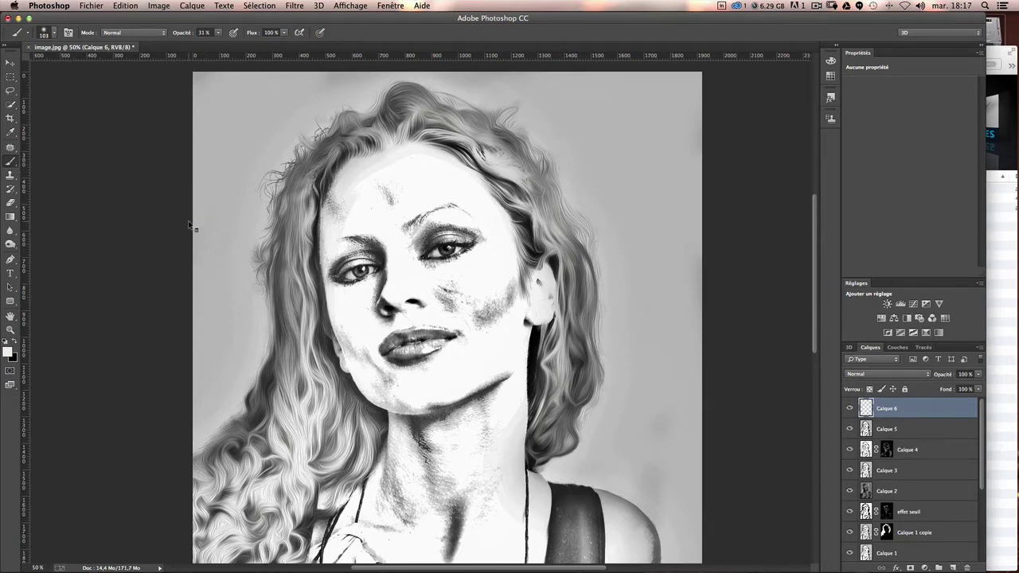
# Step: Set a soft 250 px brush and try a stroke along the right edge
pyautogui.rightClick(189, 225)
pyautogui.moveTo(221, 194); pyautogui.dragTo(243, 191)
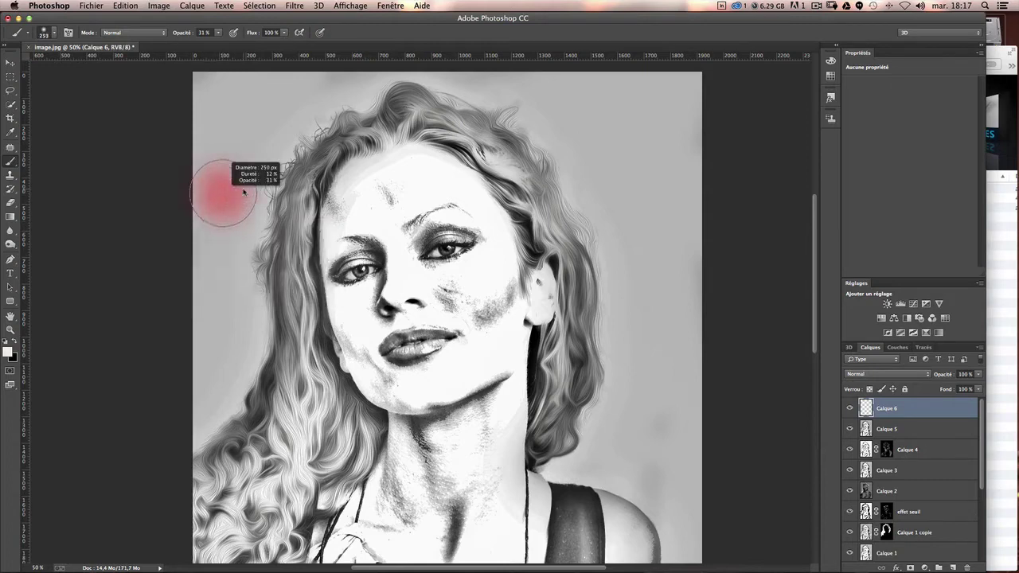
pyautogui.moveTo(368, 193); pyautogui.dragTo(425, 247)
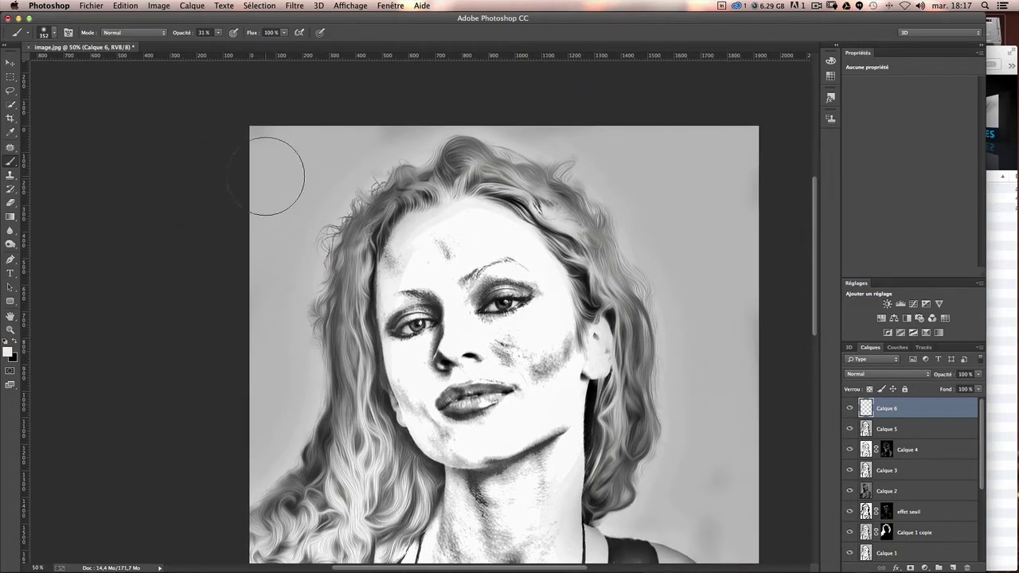
pyautogui.click(219, 32)
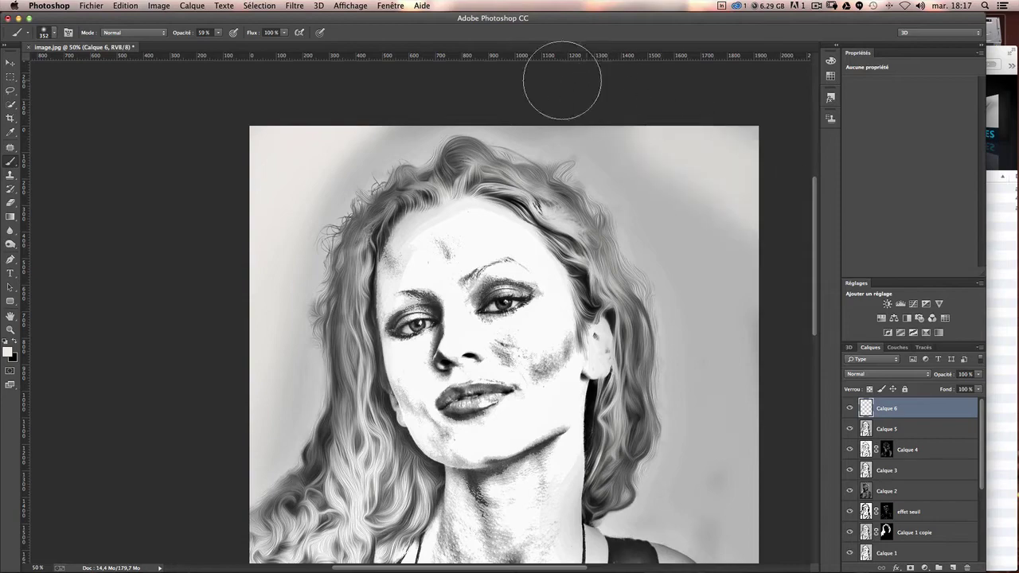
pyautogui.moveTo(773, 250); pyautogui.dragTo(714, 488)
pyautogui.scroll(-3, 626, 216)
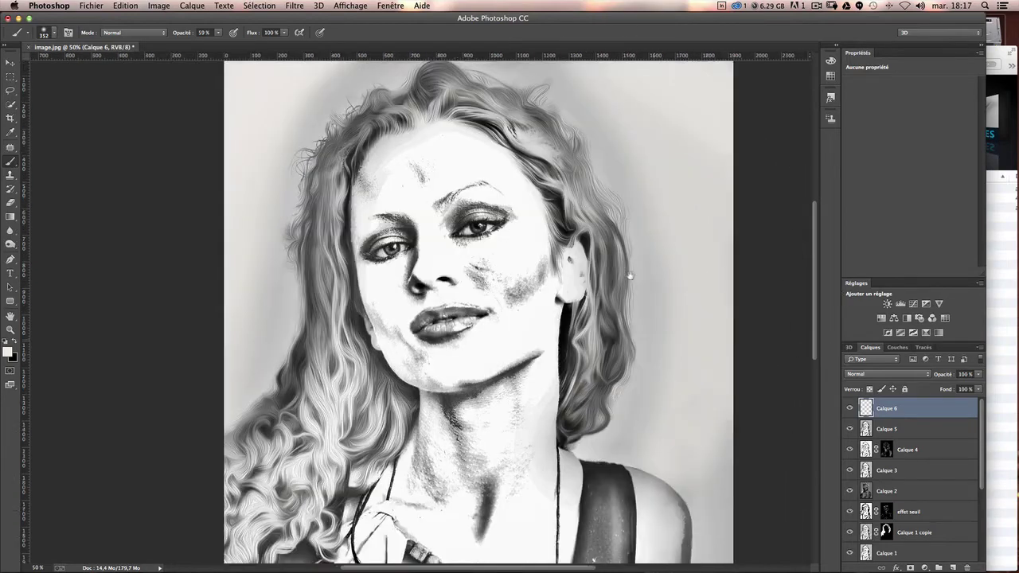
pyautogui.scroll(-5, 626, 215)
pyautogui.hscroll(3, 637, 215)
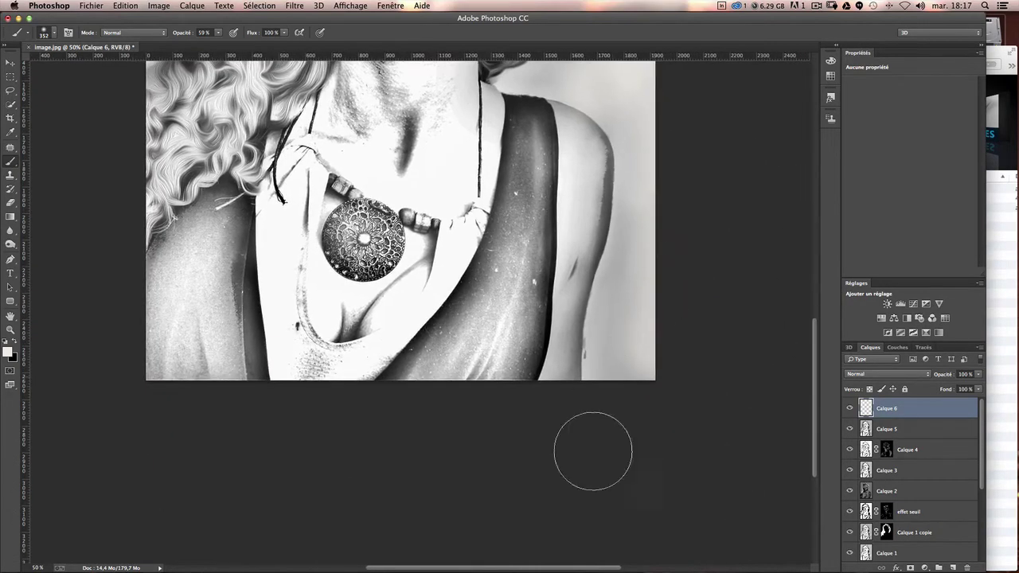
pyautogui.scroll(8, 689, 379)
pyautogui.scroll(3, 704, 458)
pyautogui.hotkey('ctrl', 'r')
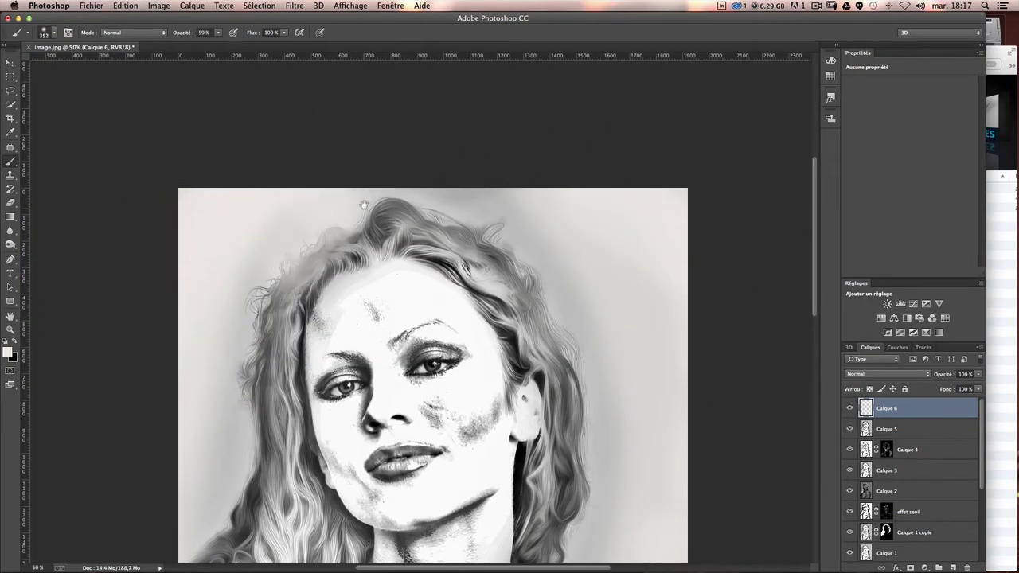
pyautogui.scroll(-3, 350, 136)
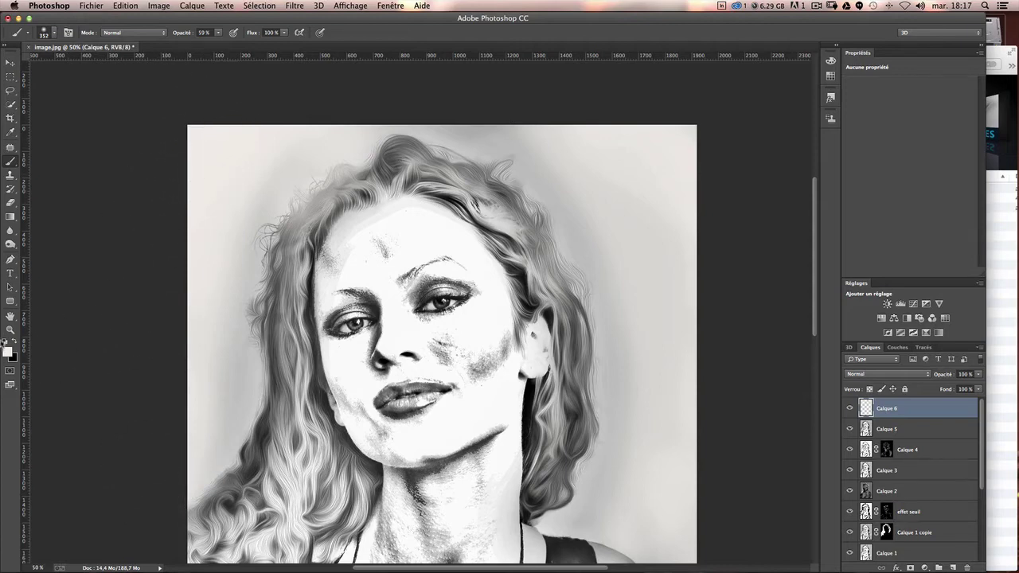
# Step: Paint black at 24% brush opacity to darken the left edge and top-left corner
pyautogui.click(15, 341)
pyautogui.moveTo(148, 170); pyautogui.dragTo(100, 323)
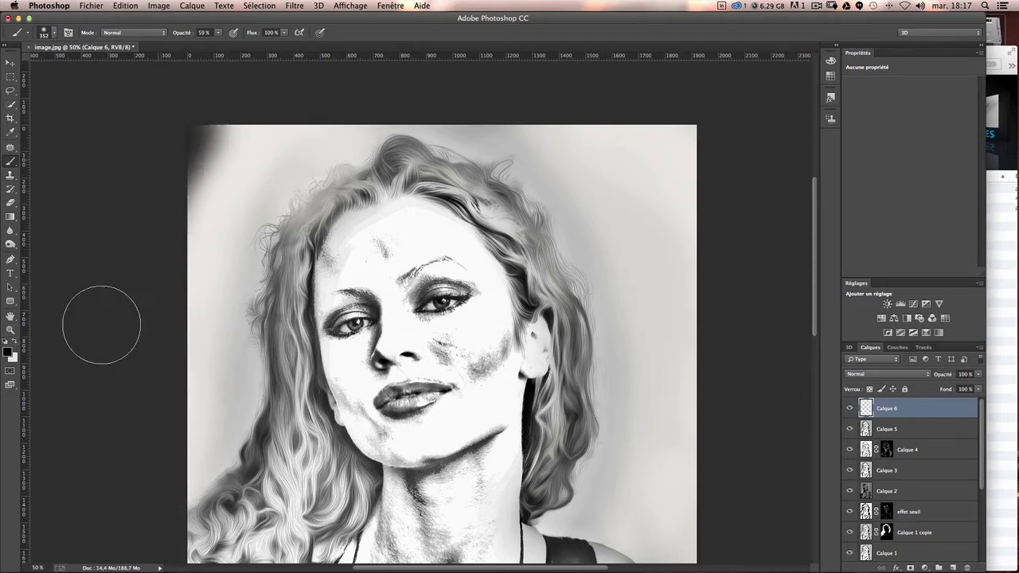
pyautogui.moveTo(330, 66)
pyautogui.mouseDown()
pyautogui.moveTo(200, 148)
pyautogui.moveTo(200, 238)
pyautogui.mouseUp()
pyautogui.hotkey('ctrl', 'z')
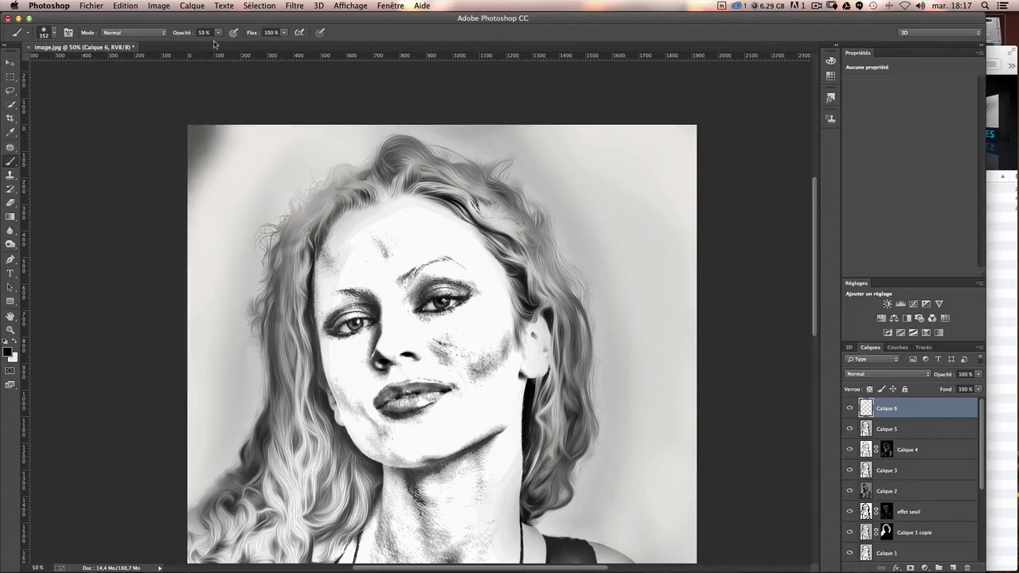
pyautogui.click(220, 33)
pyautogui.moveTo(203, 49); pyautogui.dragTo(200, 49)
pyautogui.moveTo(158, 237); pyautogui.dragTo(171, 437)
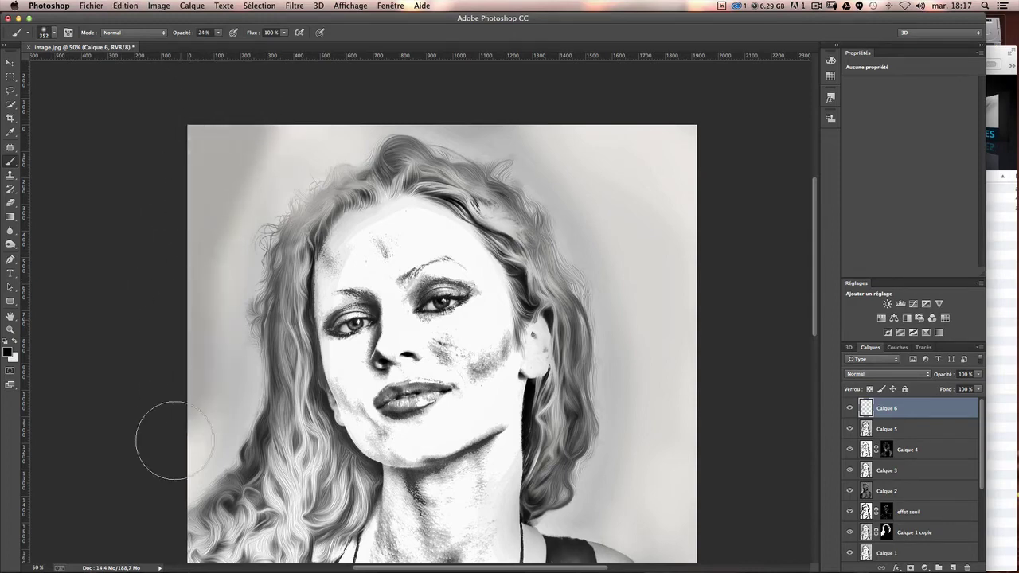
pyautogui.moveTo(191, 125)
pyautogui.mouseDown()
pyautogui.moveTo(228, 114)
pyautogui.moveTo(71, 244)
pyautogui.mouseUp()
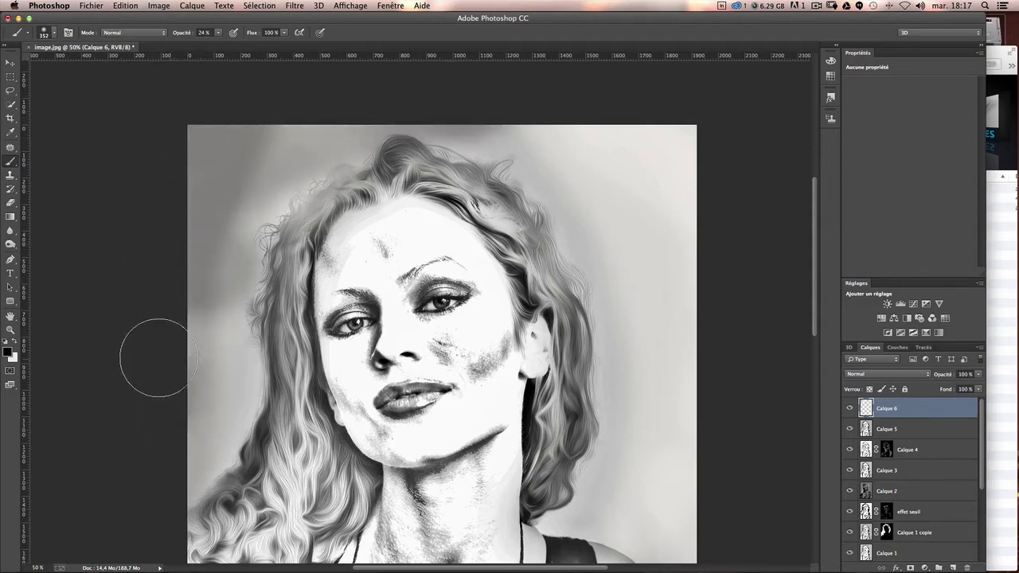
pyautogui.moveTo(152, 357); pyautogui.dragTo(191, 510)
pyautogui.moveTo(157, 160)
pyautogui.mouseDown()
pyautogui.moveTo(182, 269)
pyautogui.moveTo(523, 107)
pyautogui.moveTo(596, 96)
pyautogui.moveTo(695, 274)
pyautogui.moveTo(684, 470)
pyautogui.mouseUp()
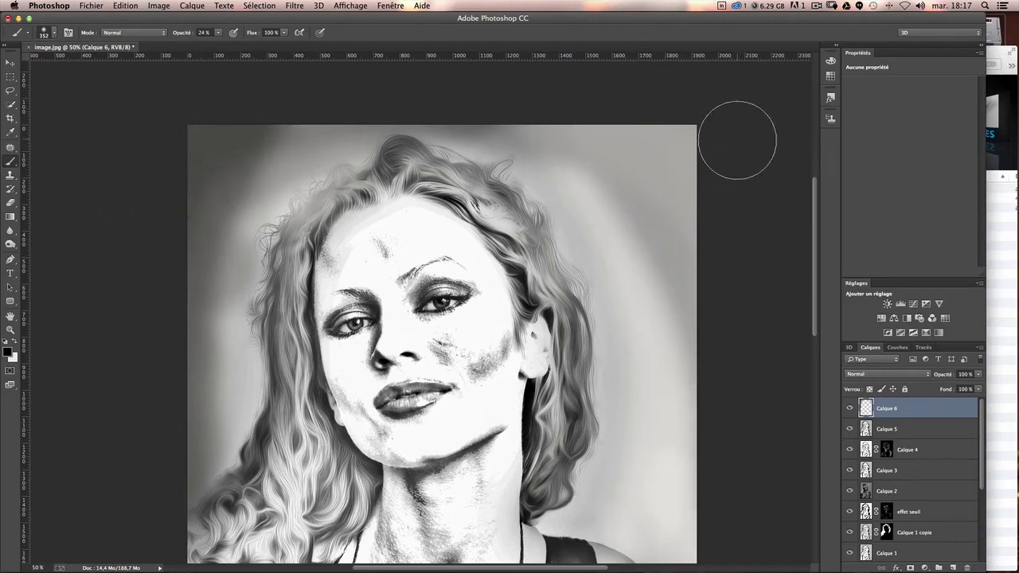
# Step: Darken the top edge, upper right corner, right side and left hair edge, then duplicate Calque 6
pyautogui.moveTo(740, 141); pyautogui.dragTo(556, 119)
pyautogui.moveTo(602, 57); pyautogui.dragTo(657, 214)
pyautogui.scroll(-7, 779, 479)
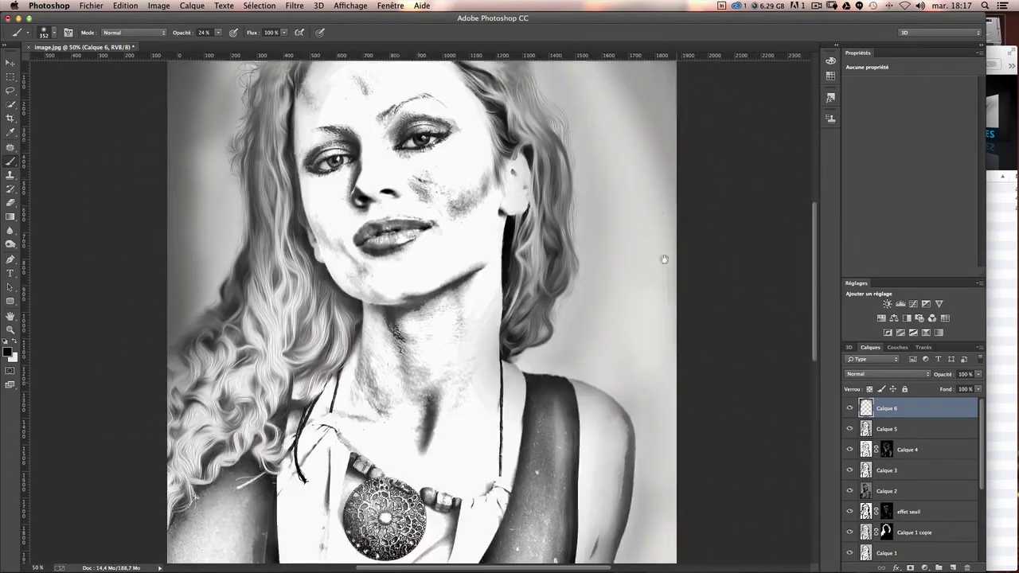
pyautogui.scroll(-3, 662, 260)
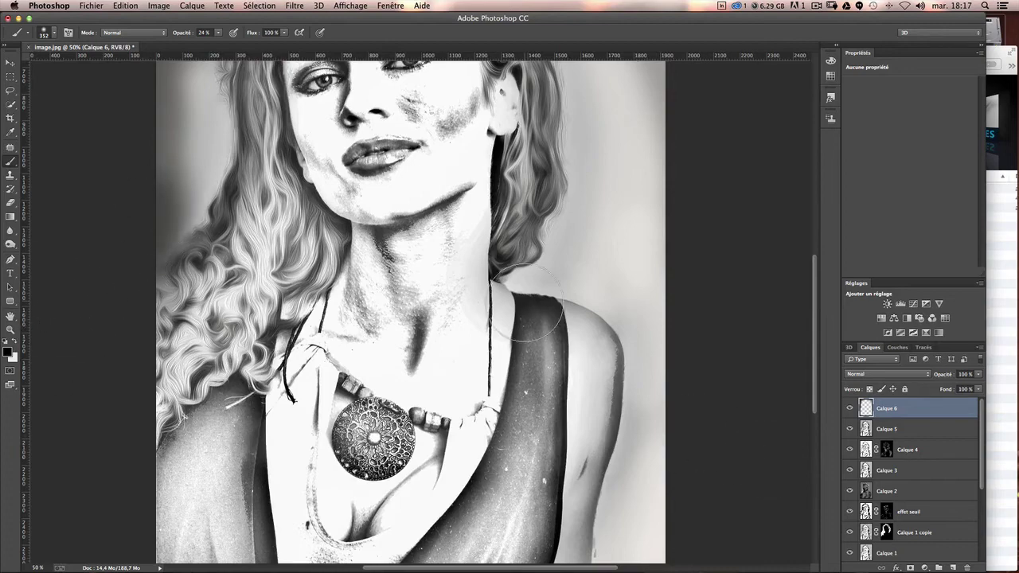
pyautogui.moveTo(517, 318)
pyautogui.mouseDown()
pyautogui.moveTo(550, 335)
pyautogui.moveTo(505, 261)
pyautogui.mouseUp()
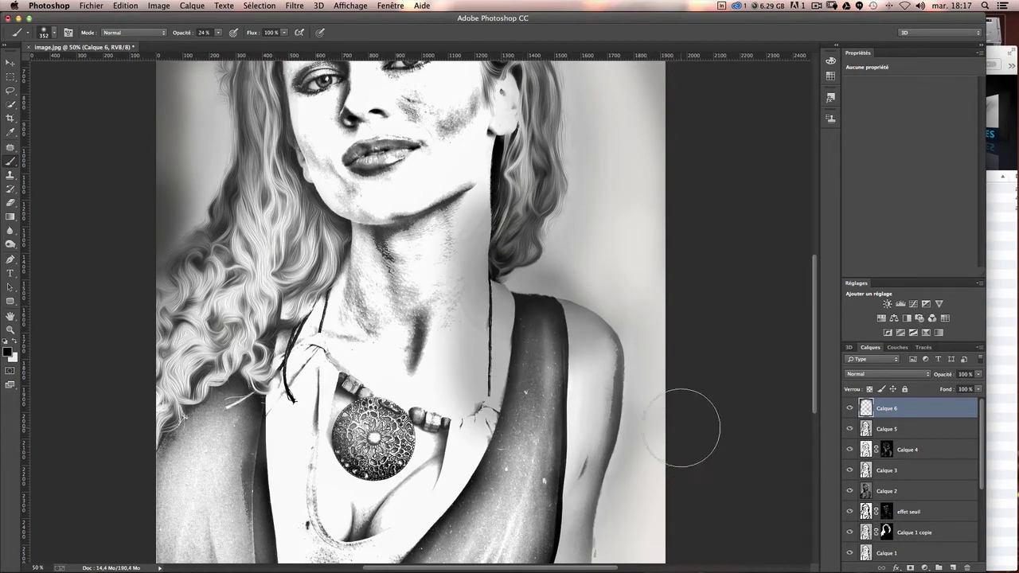
pyautogui.scroll(-2, 673, 327)
pyautogui.scroll(-3, 676, 307)
pyautogui.moveTo(639, 487)
pyautogui.mouseDown()
pyautogui.moveTo(637, 342)
pyautogui.moveTo(589, 319)
pyautogui.moveTo(533, 207)
pyautogui.moveTo(602, 143)
pyautogui.mouseUp()
pyautogui.scroll(5, 601, 143)
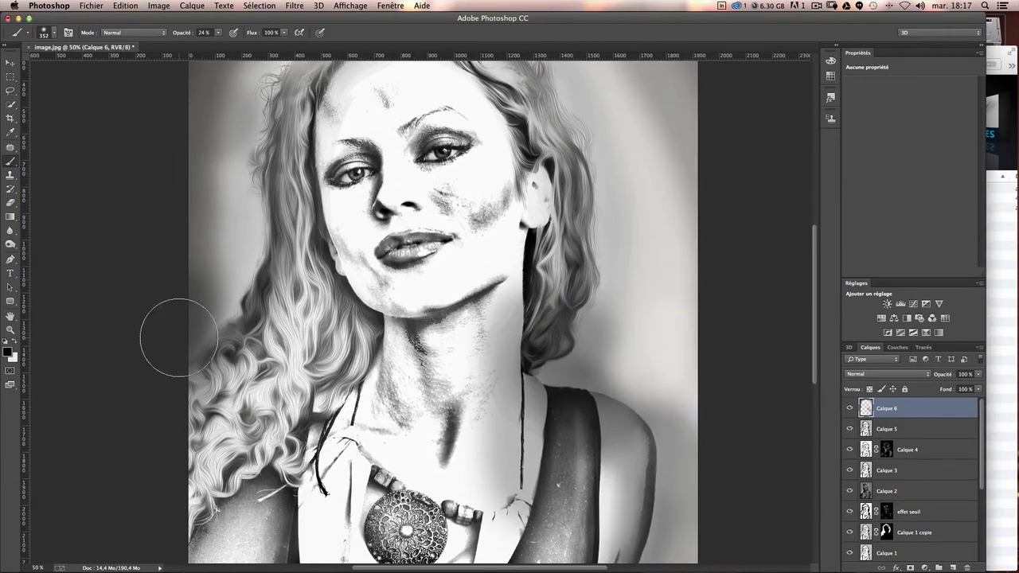
pyautogui.moveTo(179, 338); pyautogui.dragTo(328, 389)
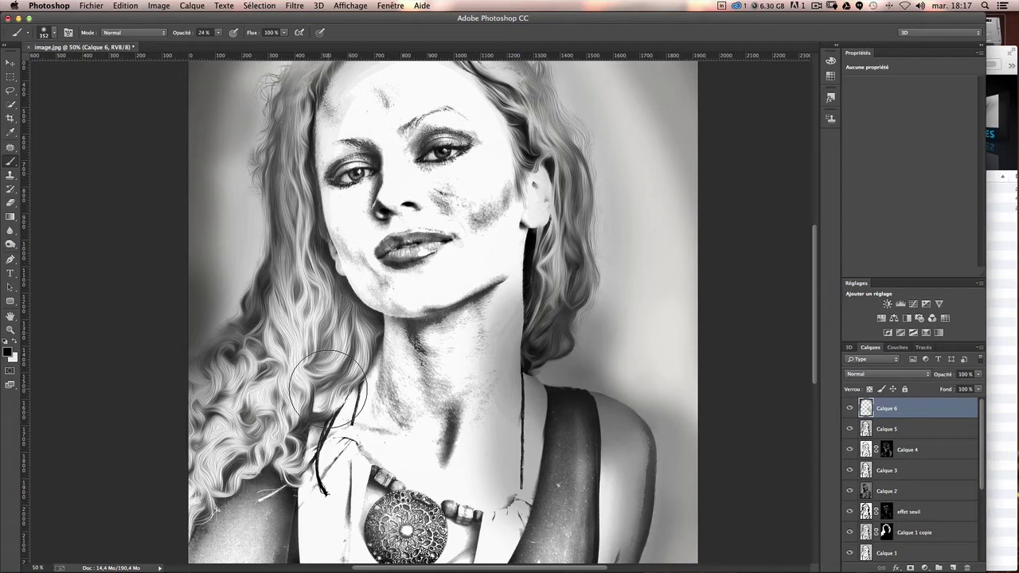
pyautogui.scroll(3, 382, 398)
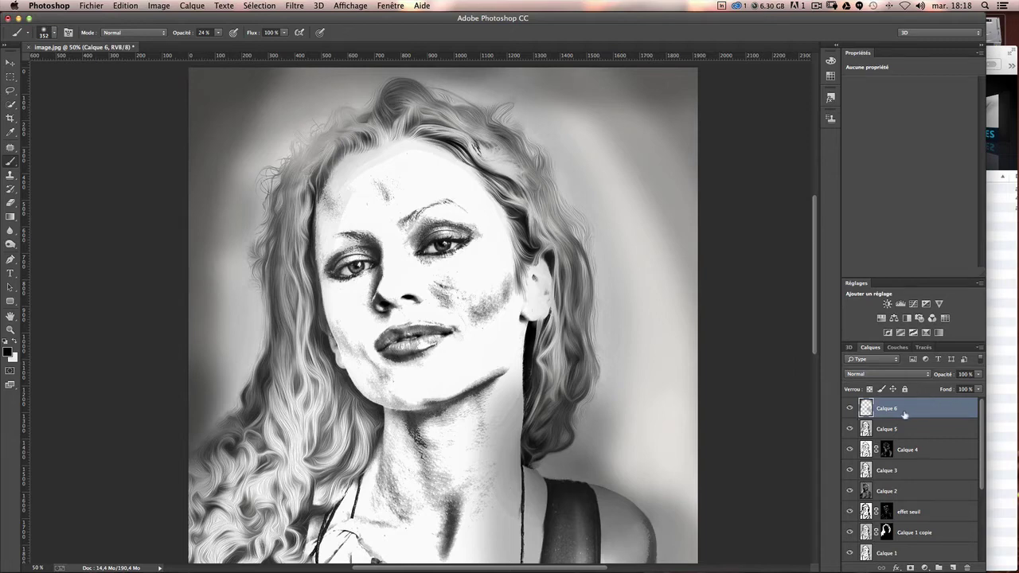
pyautogui.hotkey('ctrl', 'j')
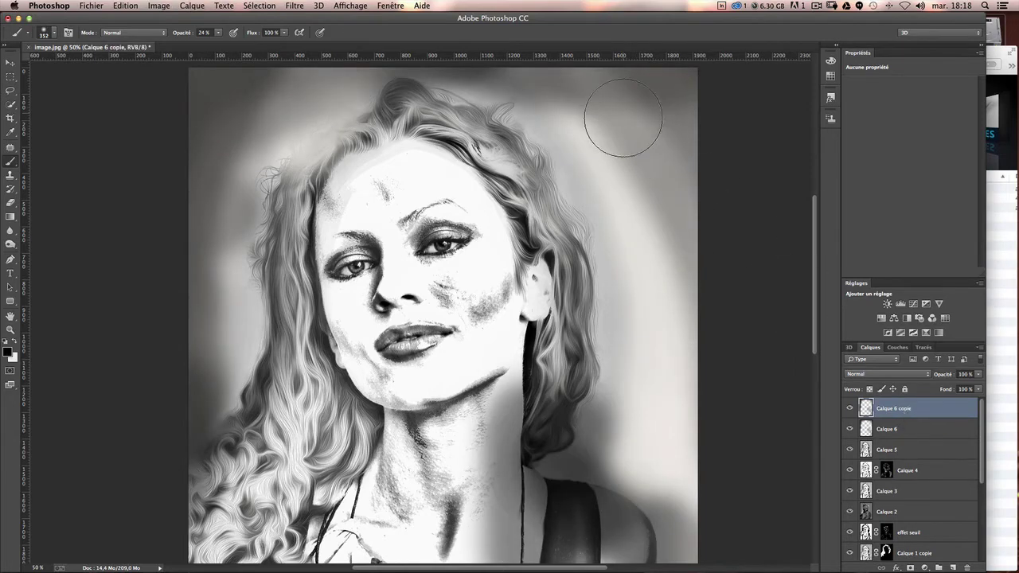
# Step: Render Nuages clouds on Calque 6 copie and hide them behind a black layer mask
pyautogui.click(295, 5)
pyautogui.moveTo(303, 182)
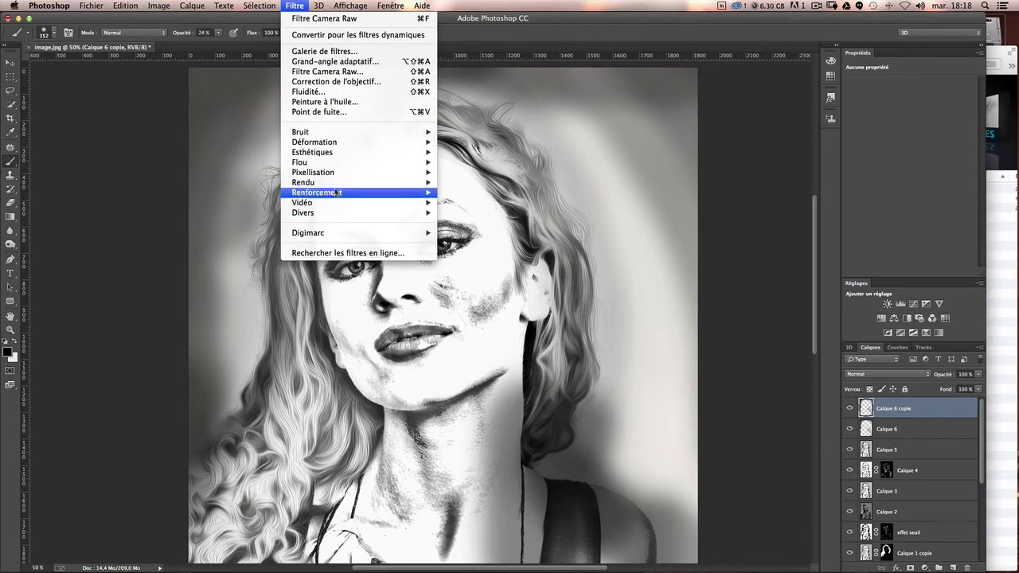
pyautogui.click(462, 213)
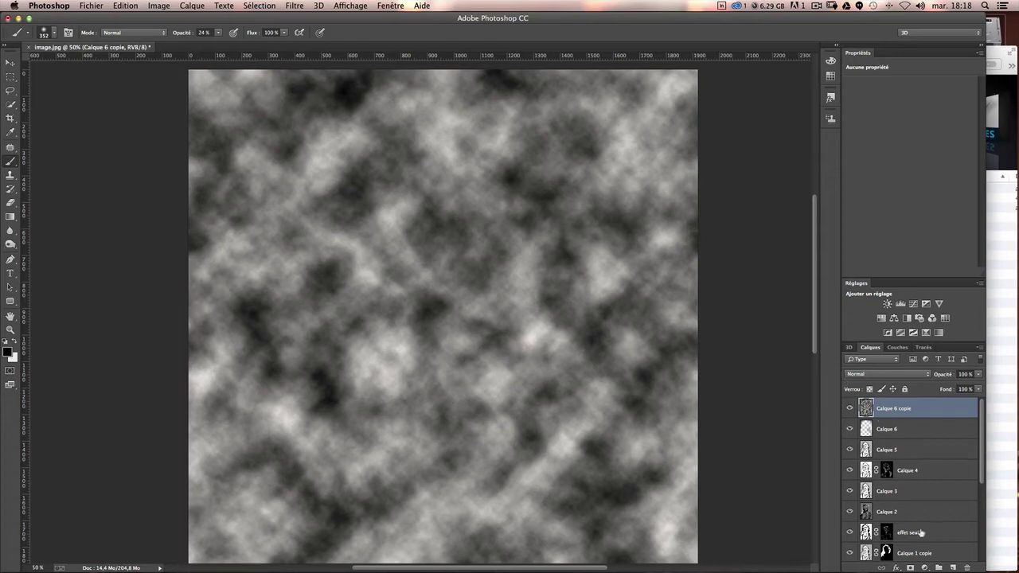
pyautogui.keyDown('alt'); pyautogui.click(910, 568); pyautogui.keyUp('alt')
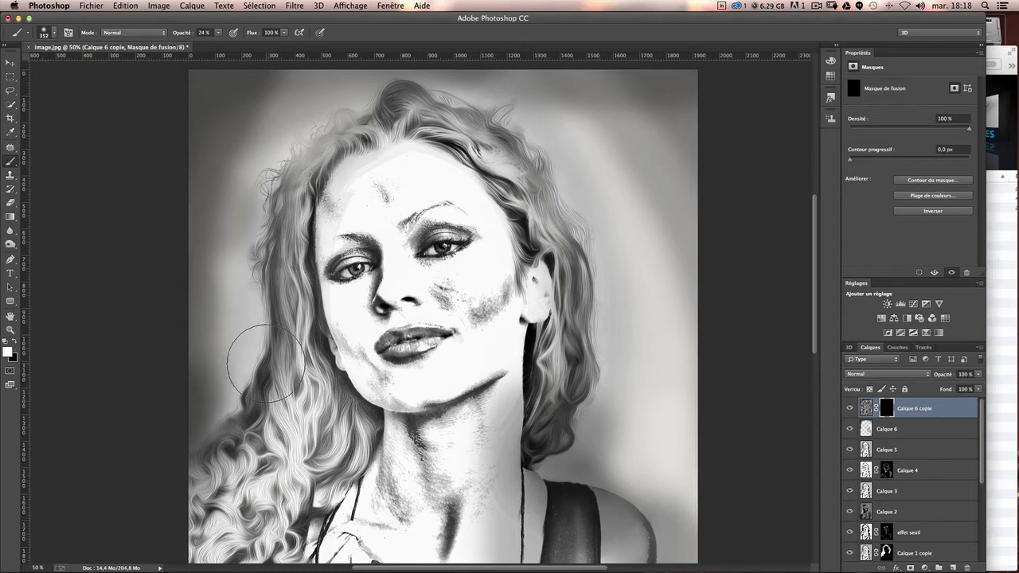
# Step: Paint the mask to reveal dark clouds left of the hair and across the top-left background
pyautogui.moveTo(246, 350)
pyautogui.mouseDown()
pyautogui.moveTo(201, 395)
pyautogui.moveTo(227, 194)
pyautogui.moveTo(215, 342)
pyautogui.moveTo(160, 418)
pyautogui.mouseUp()
pyautogui.moveTo(216, 76); pyautogui.dragTo(136, 353)
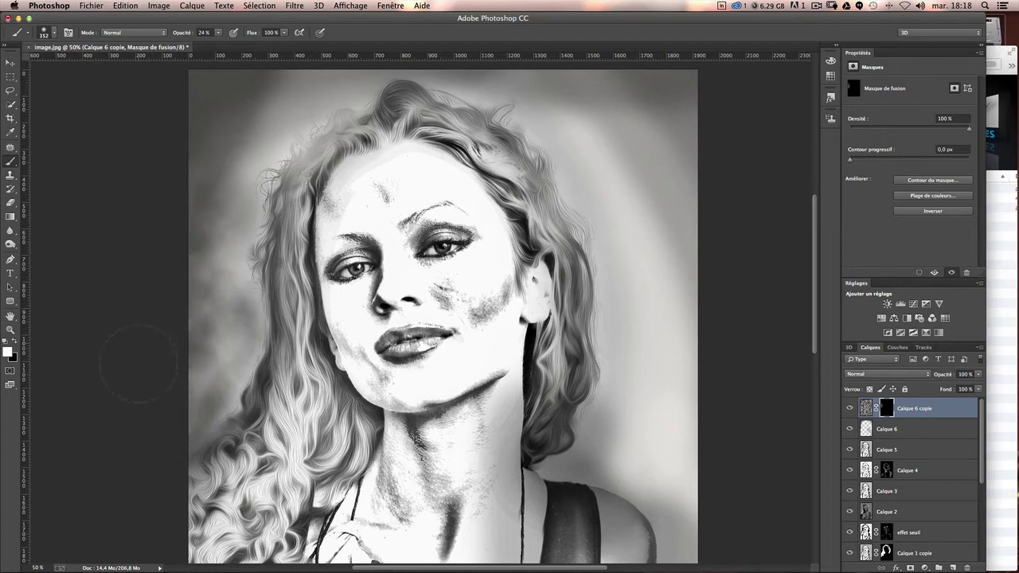
pyautogui.moveTo(271, 191)
pyautogui.mouseDown()
pyautogui.moveTo(244, 295)
pyautogui.moveTo(287, 366)
pyautogui.moveTo(254, 258)
pyautogui.mouseUp()
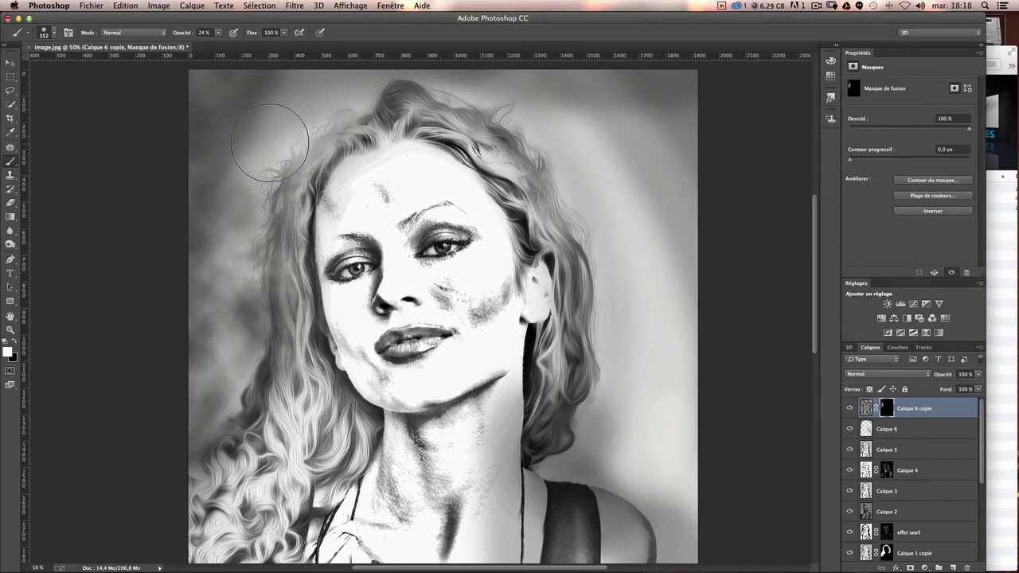
pyautogui.moveTo(270, 142)
pyautogui.mouseDown()
pyautogui.moveTo(239, 91)
pyautogui.moveTo(176, 106)
pyautogui.mouseUp()
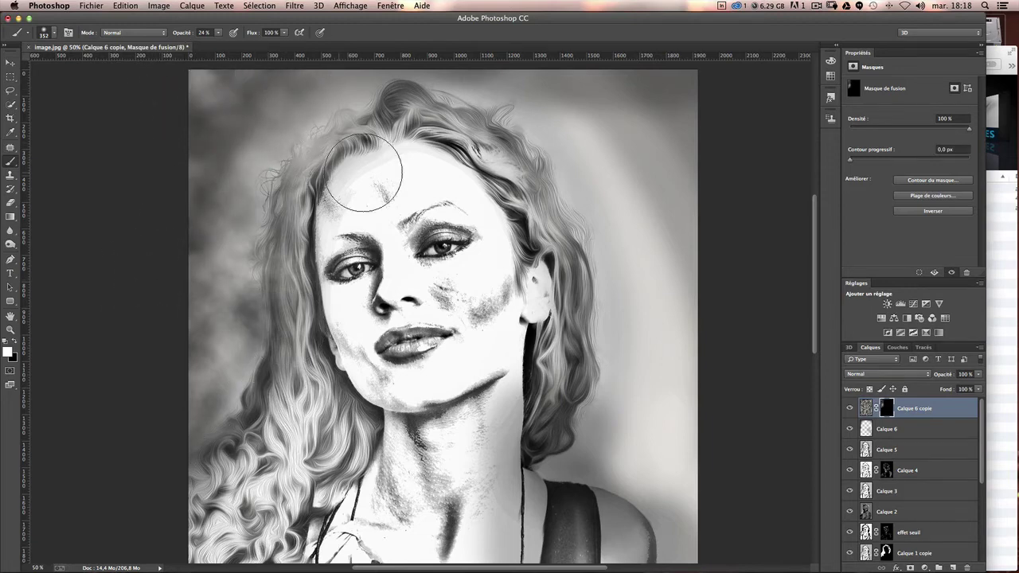
pyautogui.moveTo(358, 56); pyautogui.dragTo(358, 57)
# Step: Toggle the cloud layers' visibility to compare the portrait with and without clouds
pyautogui.moveTo(543, 163); pyautogui.dragTo(529, 185)
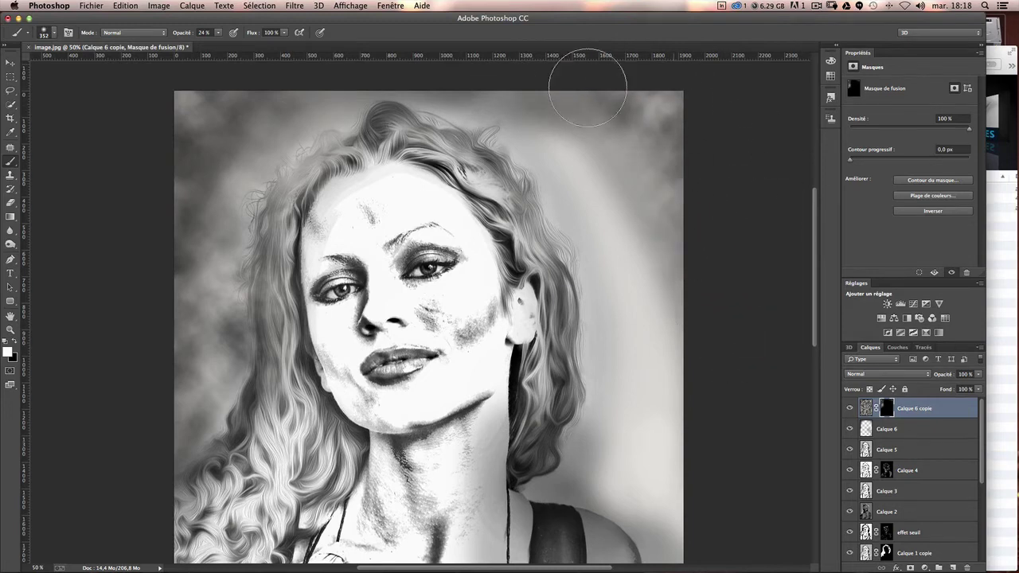
pyautogui.hscroll(-3, 735, 260)
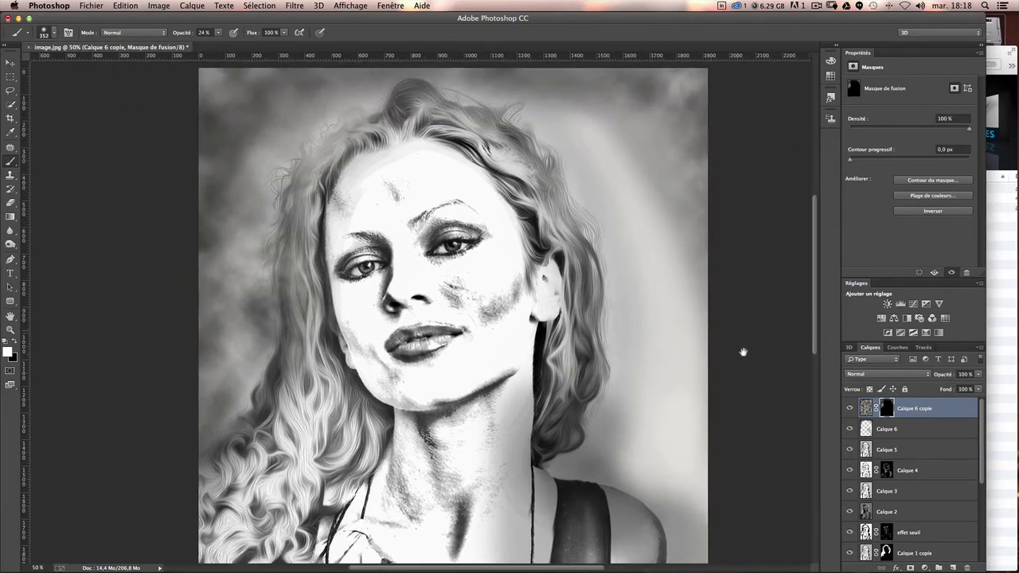
pyautogui.scroll(3, 743, 353)
pyautogui.scroll(-3, 684, 311)
pyautogui.hscroll(2, 684, 311)
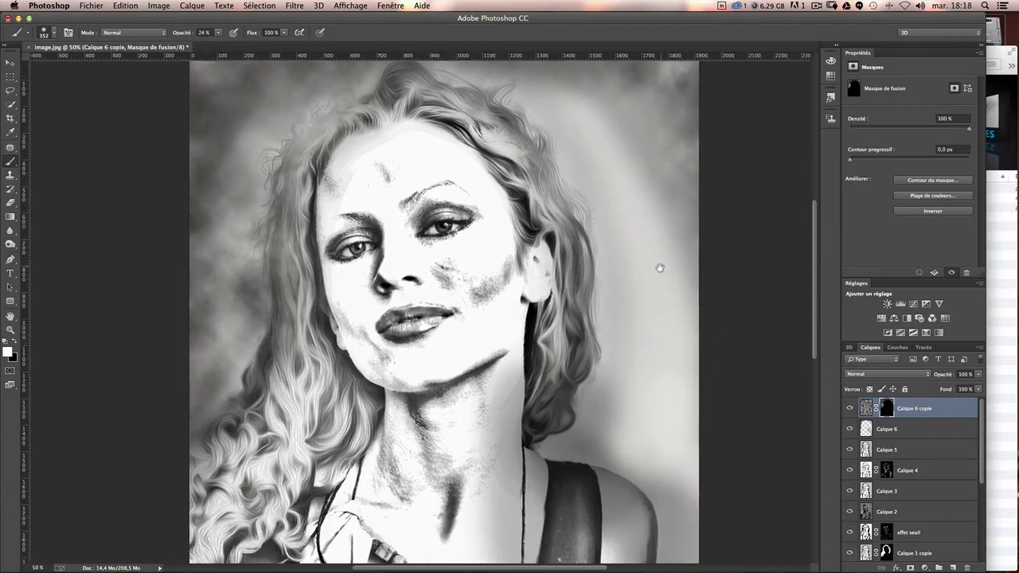
pyautogui.click(849, 408)
pyautogui.click(849, 408)
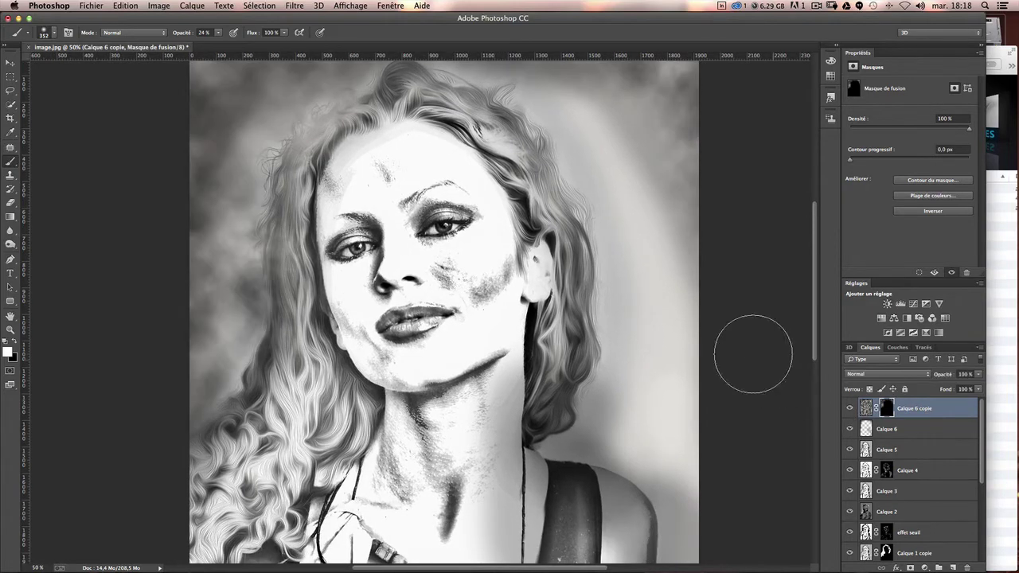
pyautogui.click(848, 429)
pyautogui.click(849, 429)
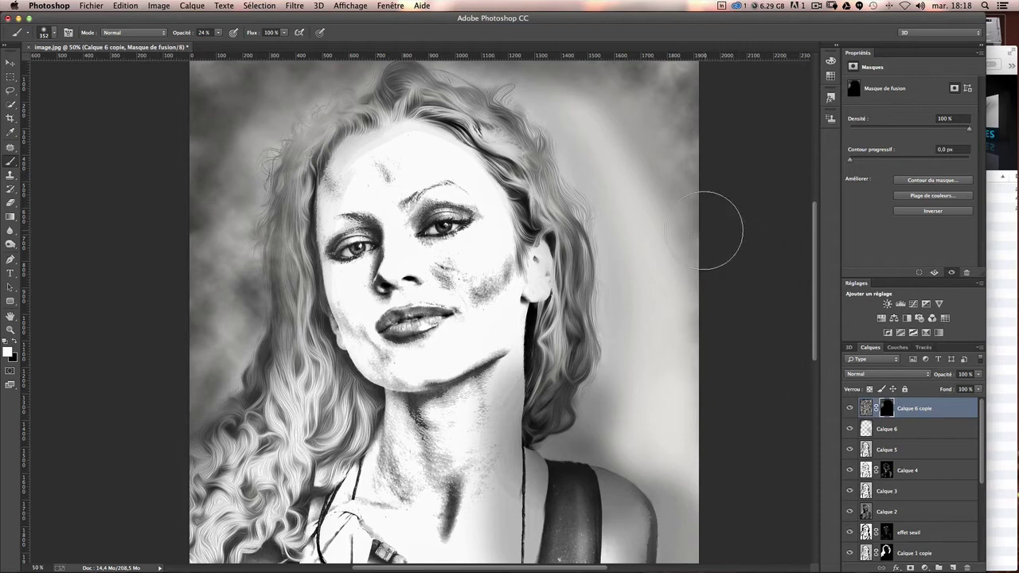
# Step: Reveal clouds in the upper-right background, beside the neck, and along both bottom edges
pyautogui.moveTo(718, 227)
pyautogui.mouseDown()
pyautogui.moveTo(629, 167)
pyautogui.moveTo(731, 334)
pyautogui.moveTo(648, 405)
pyautogui.moveTo(593, 426)
pyautogui.moveTo(681, 492)
pyautogui.mouseUp()
pyautogui.moveTo(585, 421)
pyautogui.mouseDown()
pyautogui.moveTo(601, 358)
pyautogui.moveTo(666, 485)
pyautogui.moveTo(653, 322)
pyautogui.mouseUp()
pyautogui.moveTo(671, 470); pyautogui.dragTo(669, 304)
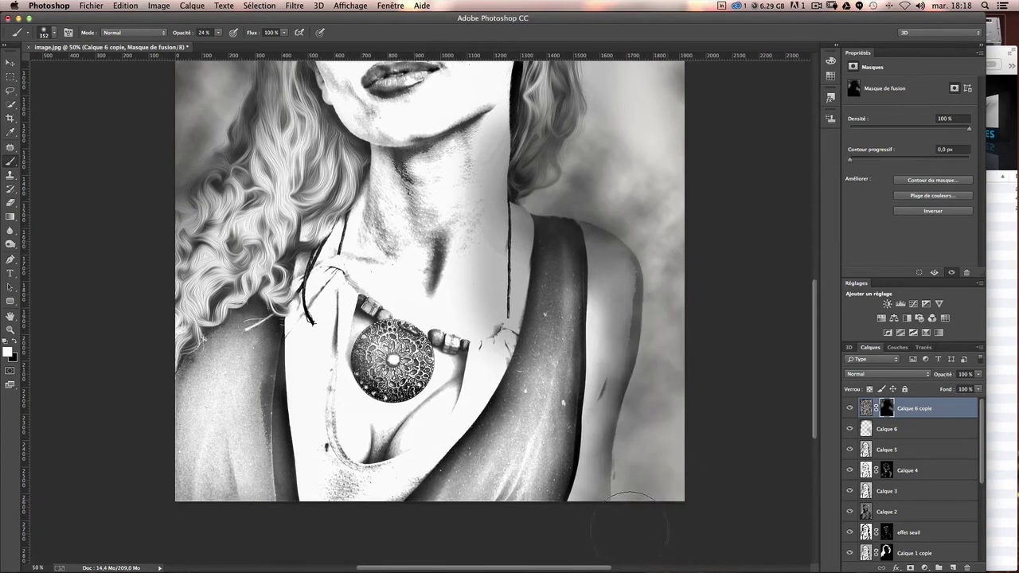
pyautogui.moveTo(631, 521)
pyautogui.mouseDown()
pyautogui.moveTo(603, 512)
pyautogui.moveTo(603, 523)
pyautogui.mouseUp()
pyautogui.moveTo(136, 467)
pyautogui.mouseDown()
pyautogui.moveTo(146, 313)
pyautogui.moveTo(154, 410)
pyautogui.moveTo(140, 443)
pyautogui.moveTo(255, 489)
pyautogui.moveTo(180, 478)
pyautogui.mouseUp()
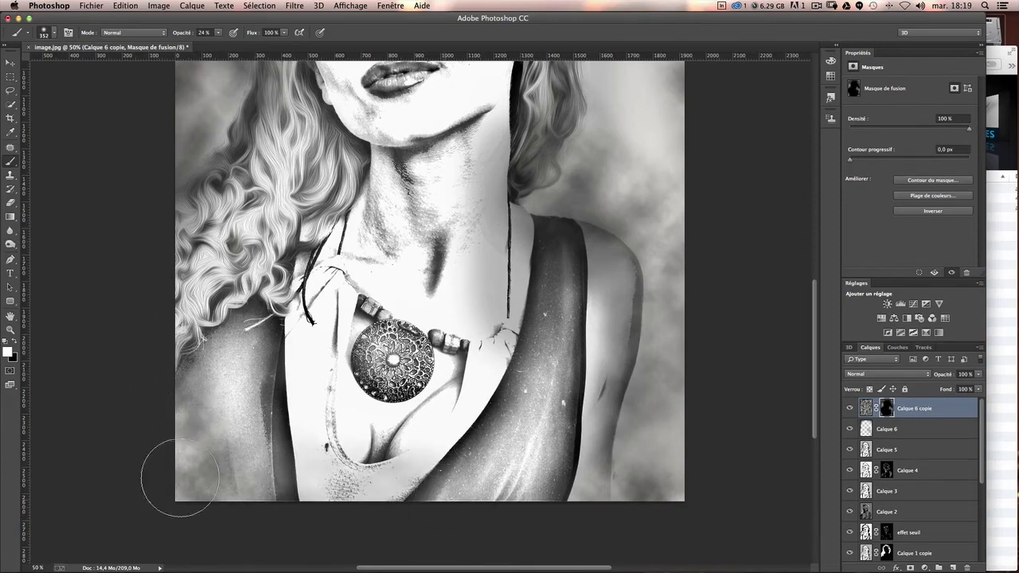
pyautogui.moveTo(170, 383); pyautogui.dragTo(179, 441)
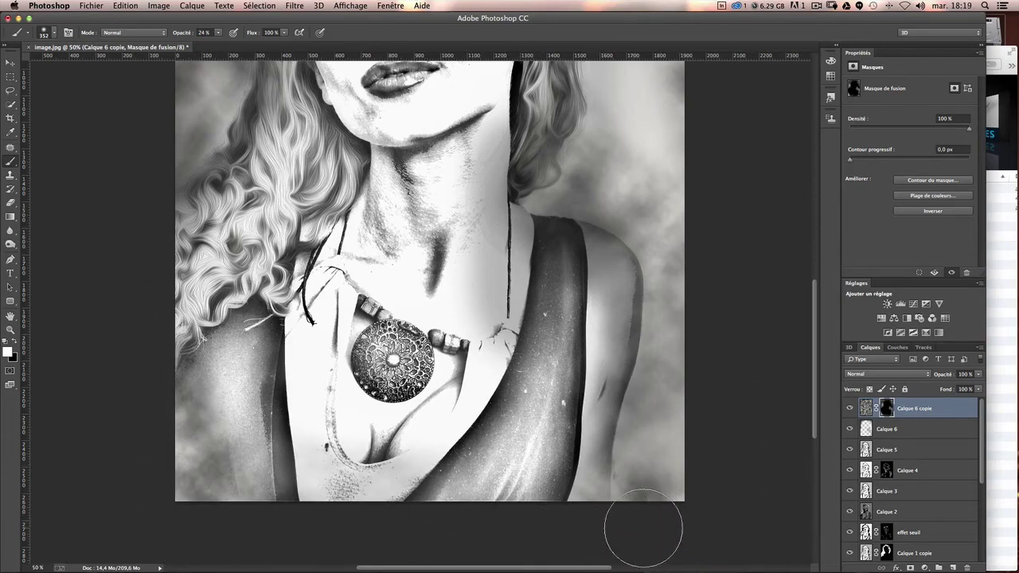
pyautogui.scroll(10, 485, 257)
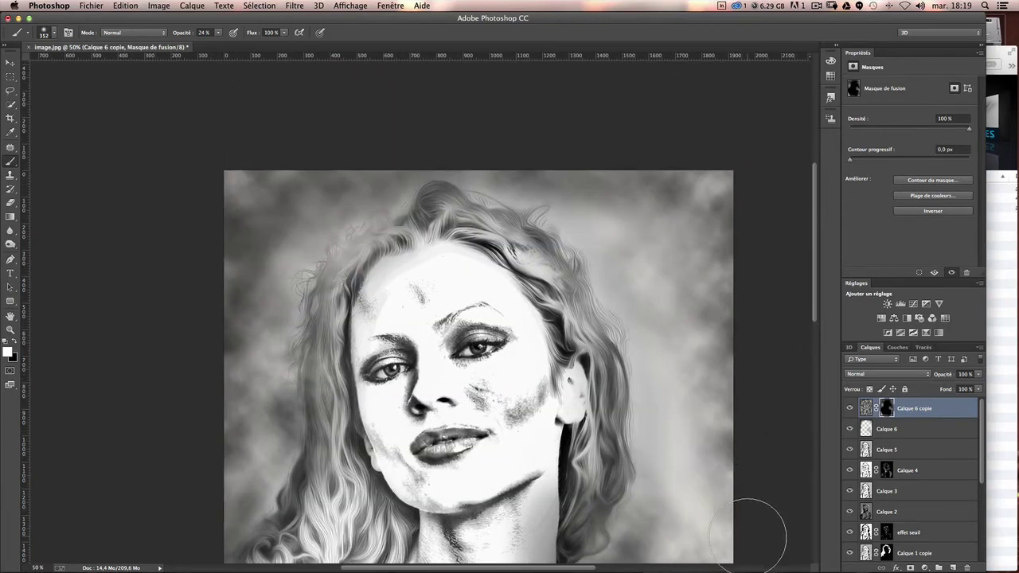
pyautogui.moveTo(736, 348)
pyautogui.mouseDown()
pyautogui.moveTo(718, 228)
pyautogui.moveTo(755, 454)
pyautogui.mouseUp()
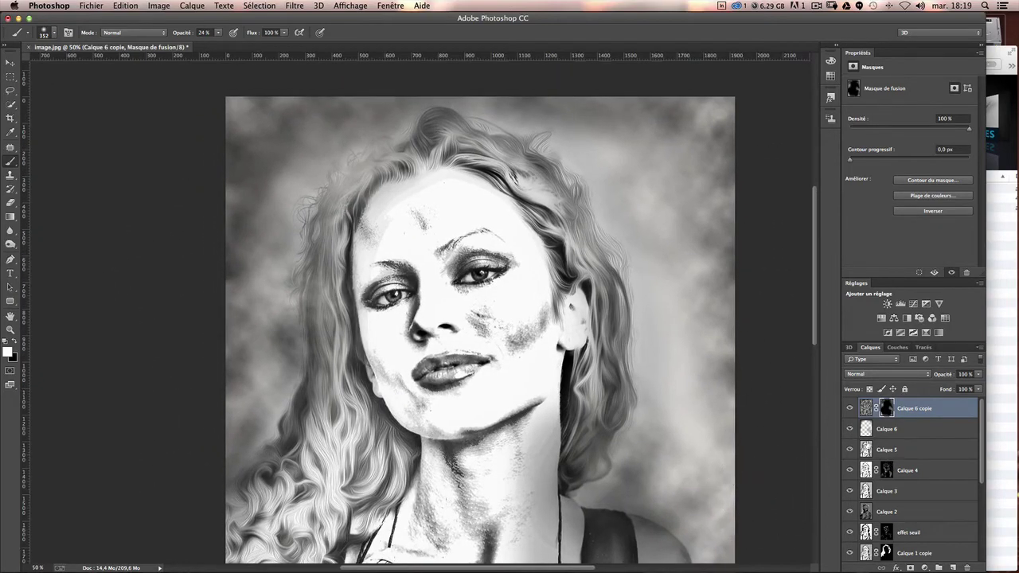
pyautogui.click(876, 429)
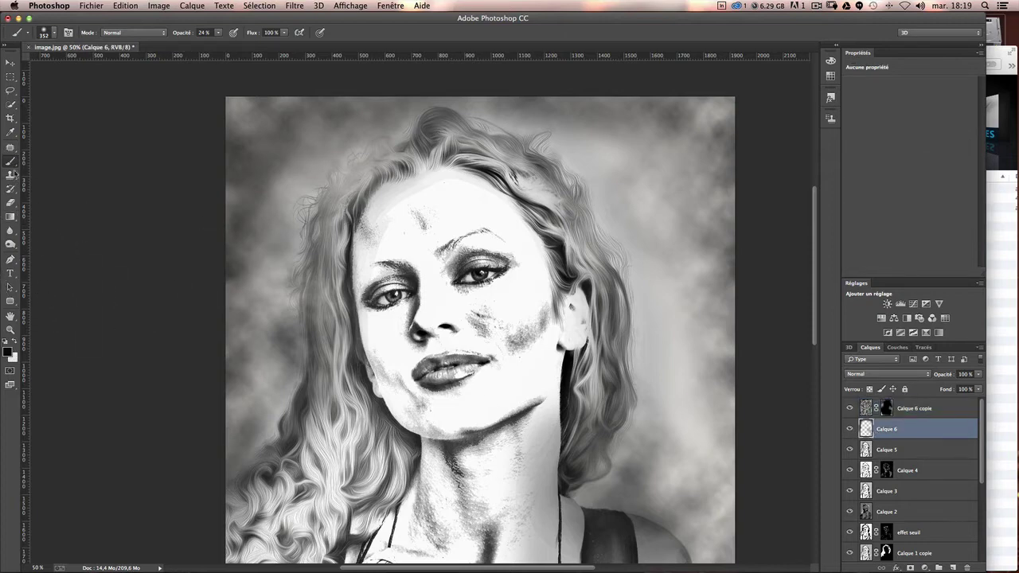
# Step: Enlarge the eraser to 276 px, then brush darker clouds into the top-right and right-side background
pyautogui.press('e')
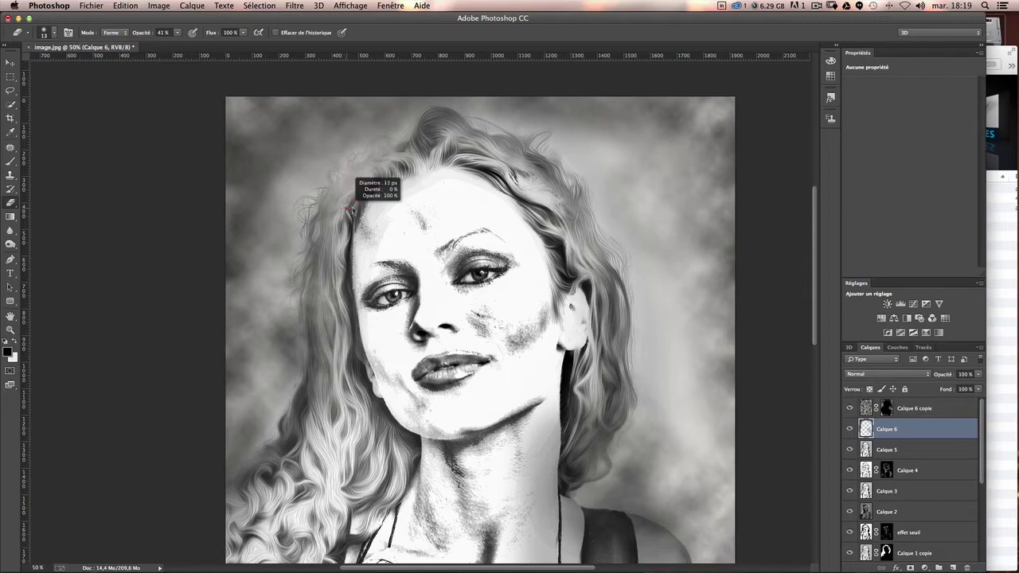
pyautogui.moveTo(341, 205); pyautogui.dragTo(409, 199)
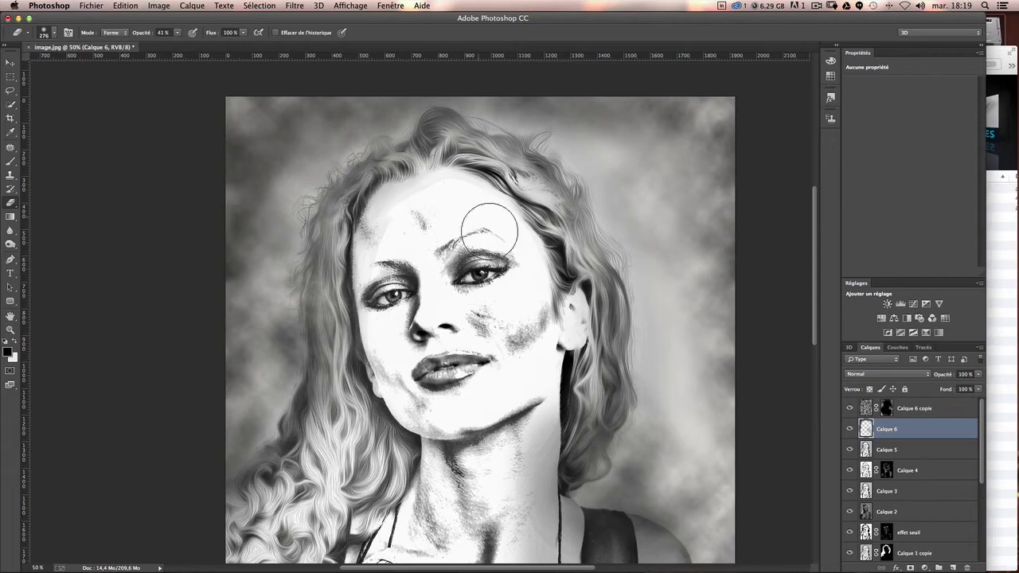
pyautogui.scroll(-5, 507, 278)
pyautogui.hscroll(2, 507, 279)
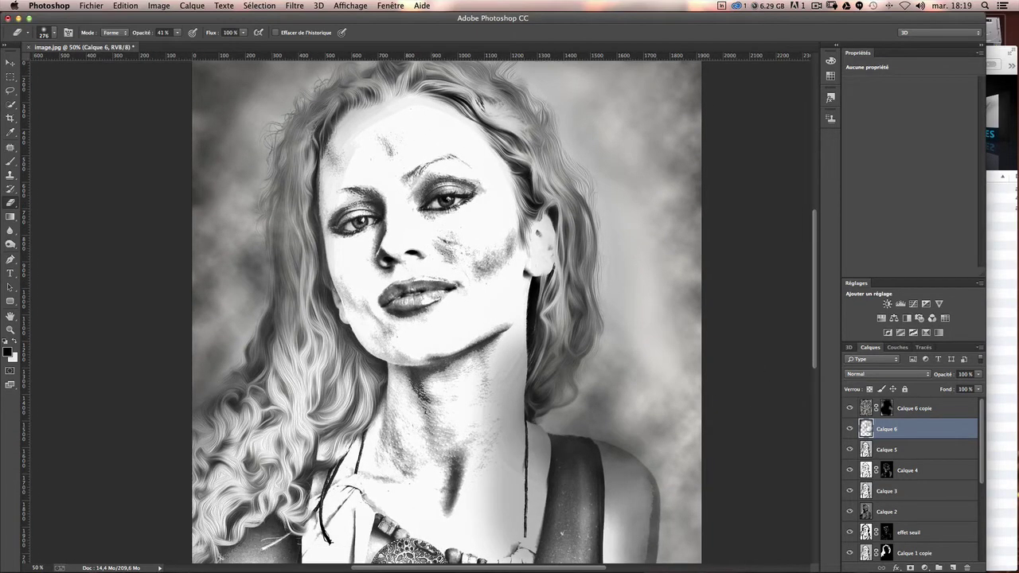
pyautogui.click(11, 162)
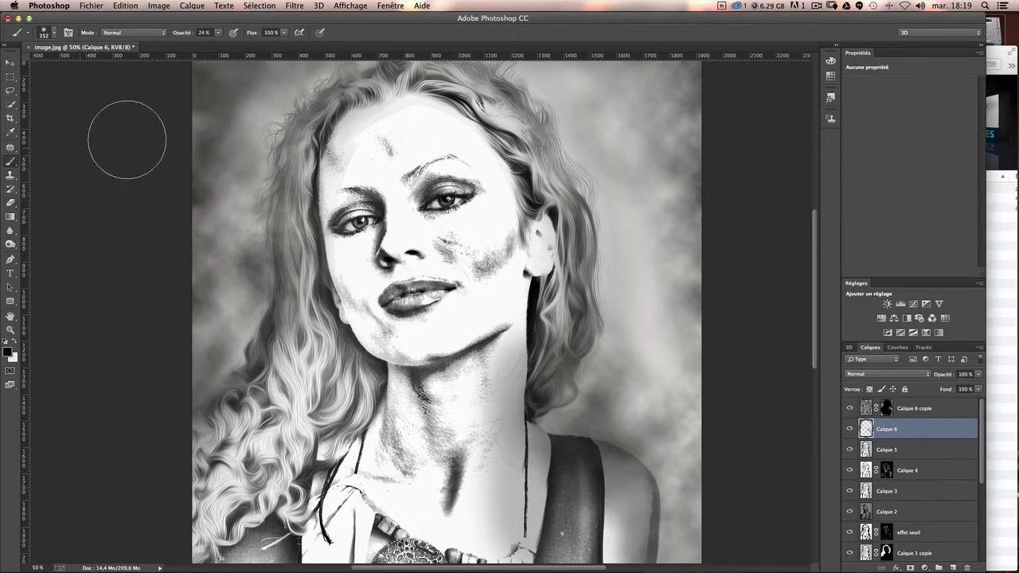
pyautogui.scroll(3, 125, 136)
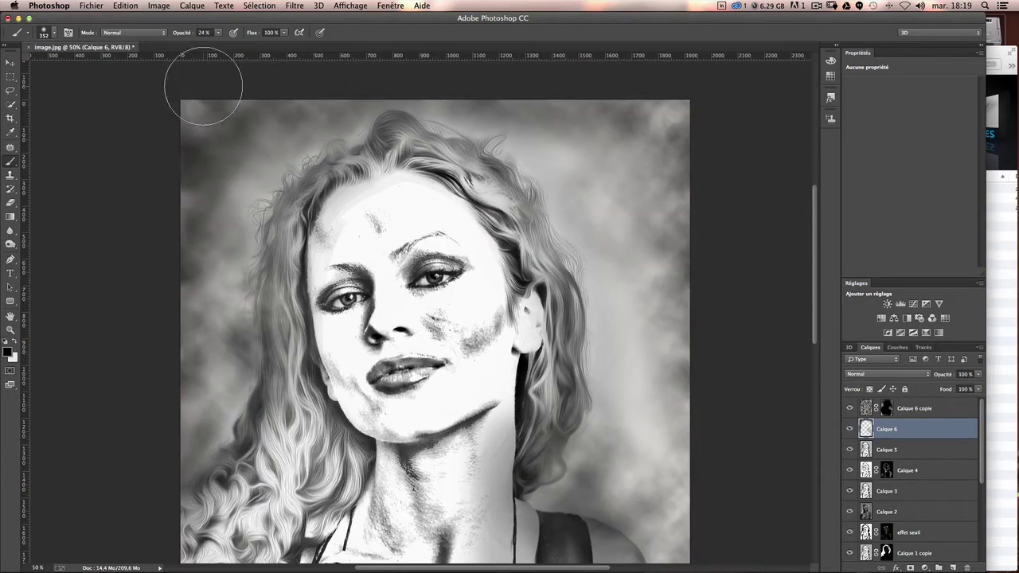
pyautogui.moveTo(595, 148)
pyautogui.mouseDown()
pyautogui.moveTo(587, 114)
pyautogui.moveTo(632, 151)
pyautogui.moveTo(653, 95)
pyautogui.moveTo(663, 122)
pyautogui.moveTo(454, 128)
pyautogui.moveTo(628, 207)
pyautogui.moveTo(661, 335)
pyautogui.moveTo(711, 452)
pyautogui.mouseUp()
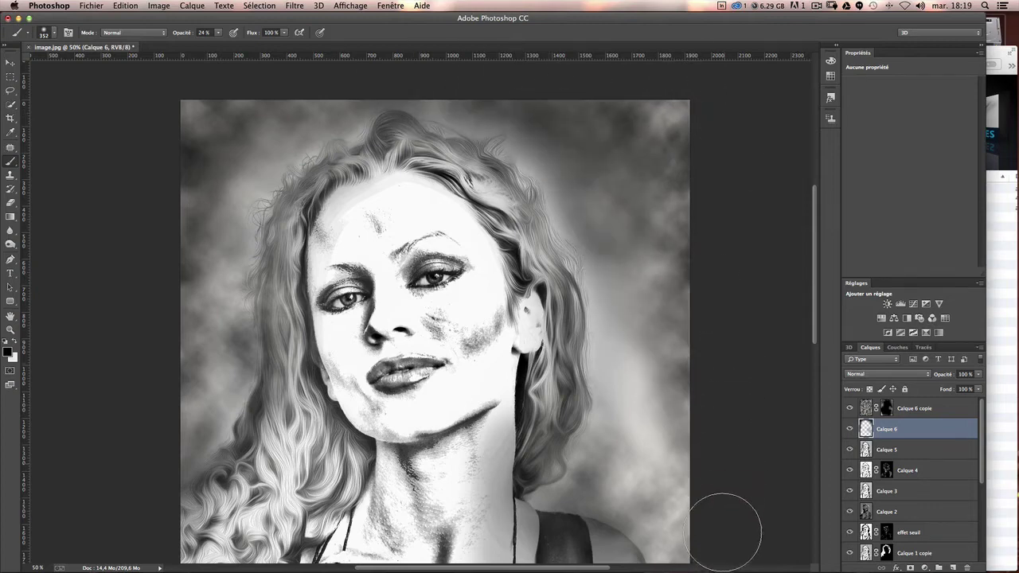
pyautogui.moveTo(642, 124); pyautogui.dragTo(724, 407)
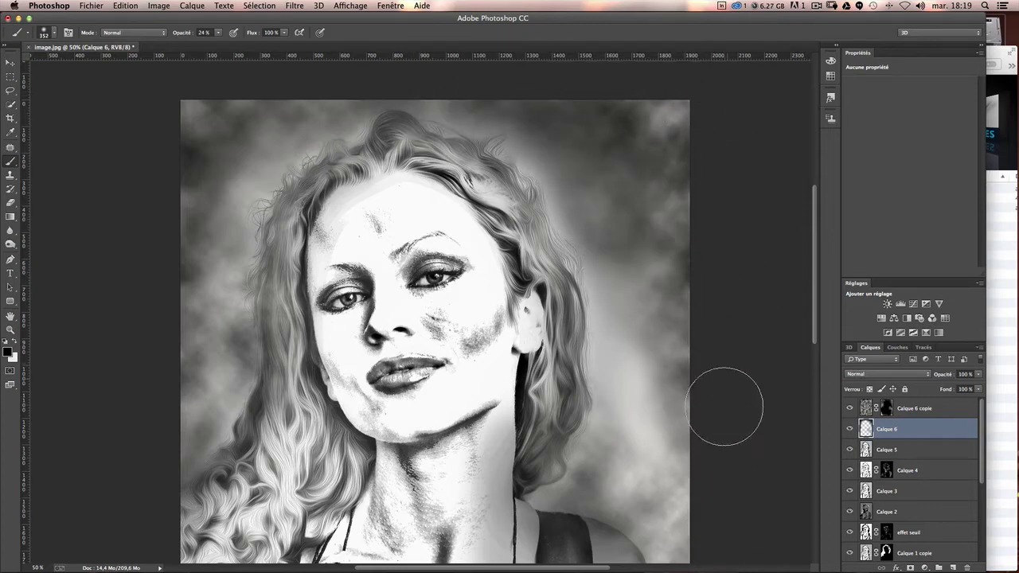
# Step: Lower painting opacity to about 49% and darken the top edge and area right of the hair
pyautogui.click(220, 37)
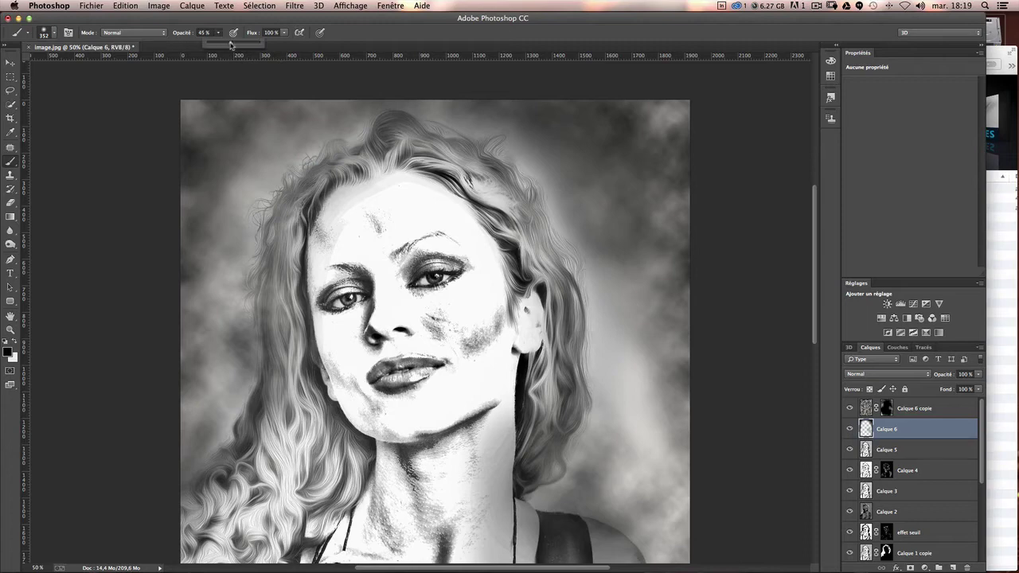
pyautogui.moveTo(127, 47)
pyautogui.mouseDown()
pyautogui.moveTo(183, 174)
pyautogui.moveTo(360, 58)
pyautogui.mouseUp()
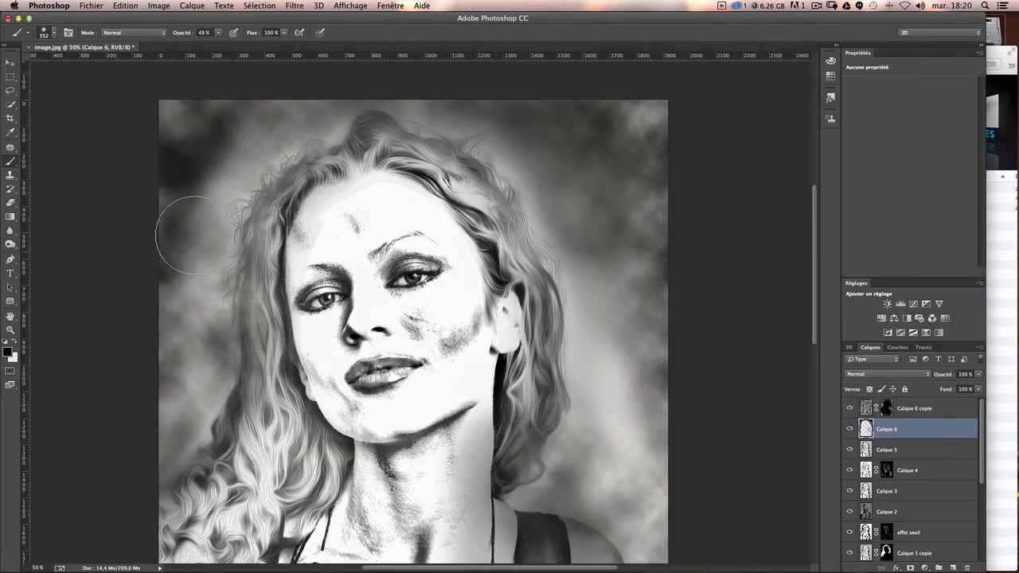
pyautogui.moveTo(629, 231); pyautogui.dragTo(680, 176)
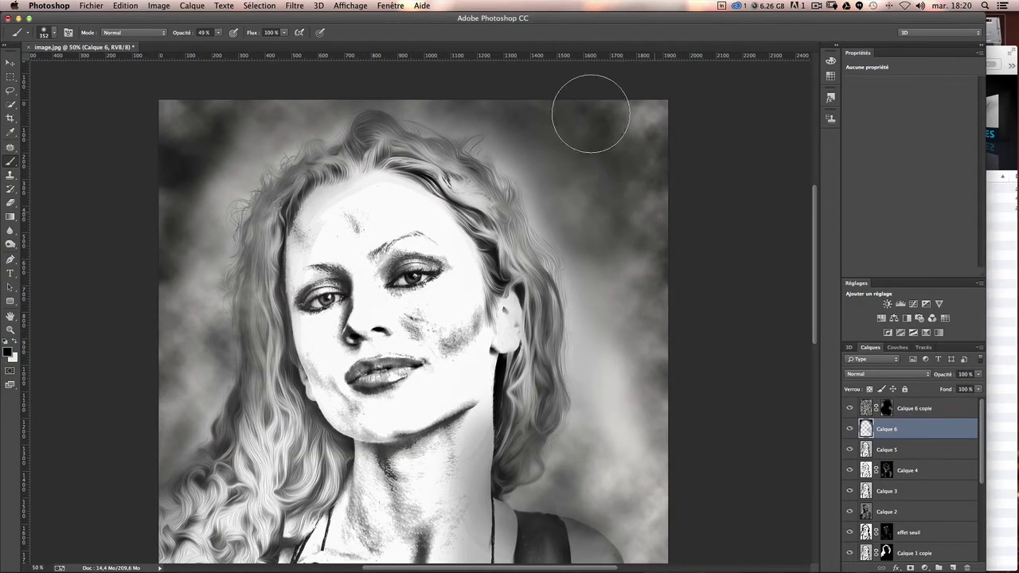
pyautogui.click(470, 96)
pyautogui.scroll(-3, 665, 145)
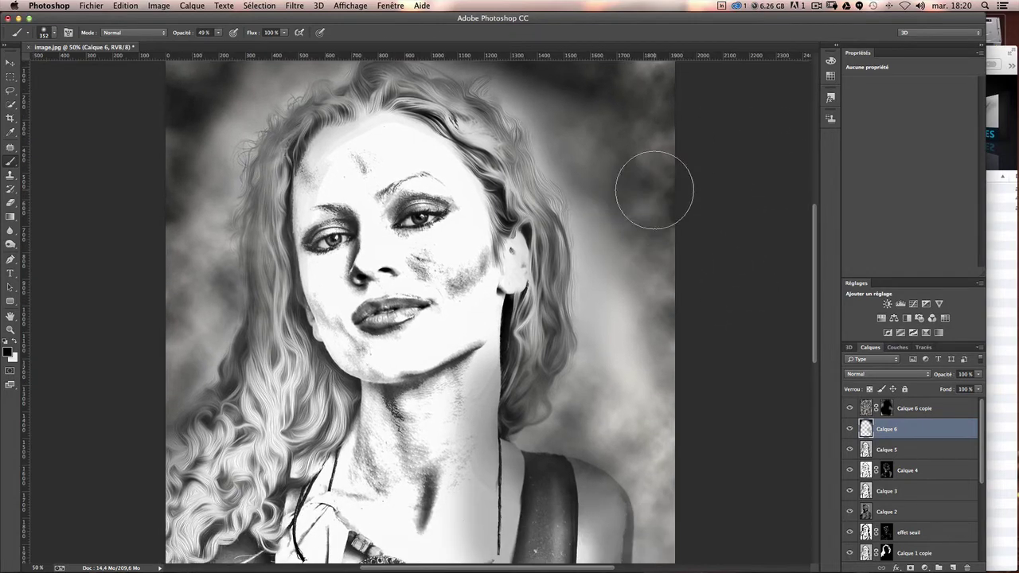
pyautogui.moveTo(610, 114)
pyautogui.mouseDown()
pyautogui.moveTo(530, 91)
pyautogui.moveTo(632, 244)
pyautogui.moveTo(695, 223)
pyautogui.moveTo(659, 410)
pyautogui.moveTo(605, 223)
pyautogui.moveTo(719, 427)
pyautogui.mouseUp()
# Step: Darken the grey background beside the right shoulder
pyautogui.scroll(-10, 684, 318)
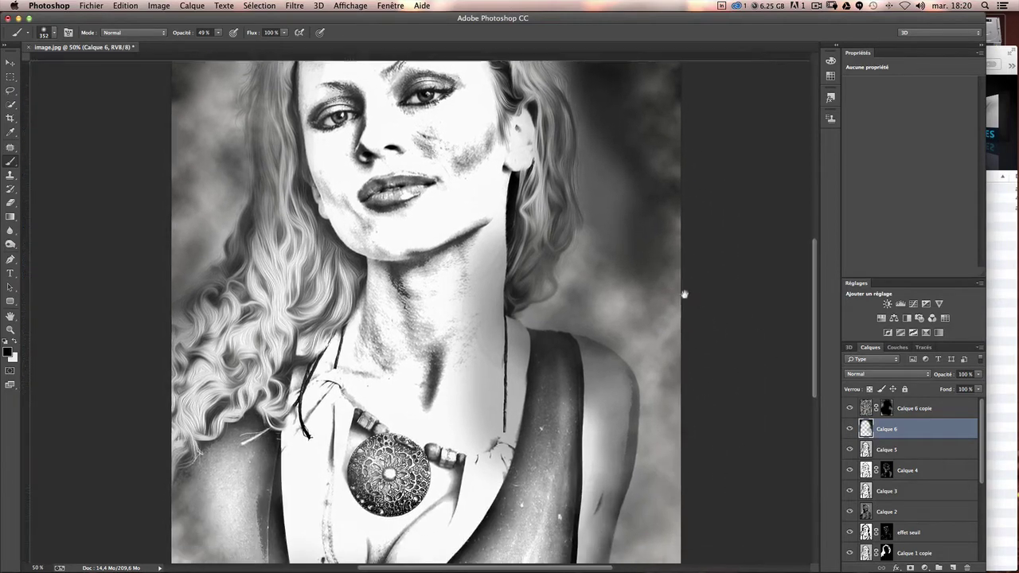
pyautogui.scroll(-3, 701, 239)
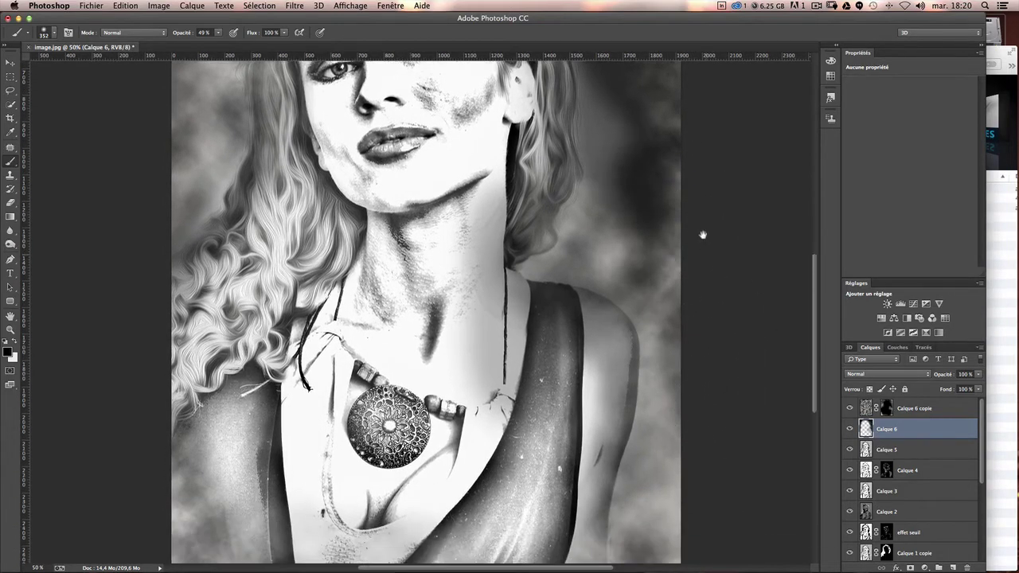
pyautogui.scroll(-9, 694, 334)
pyautogui.moveTo(708, 385); pyautogui.dragTo(664, 452)
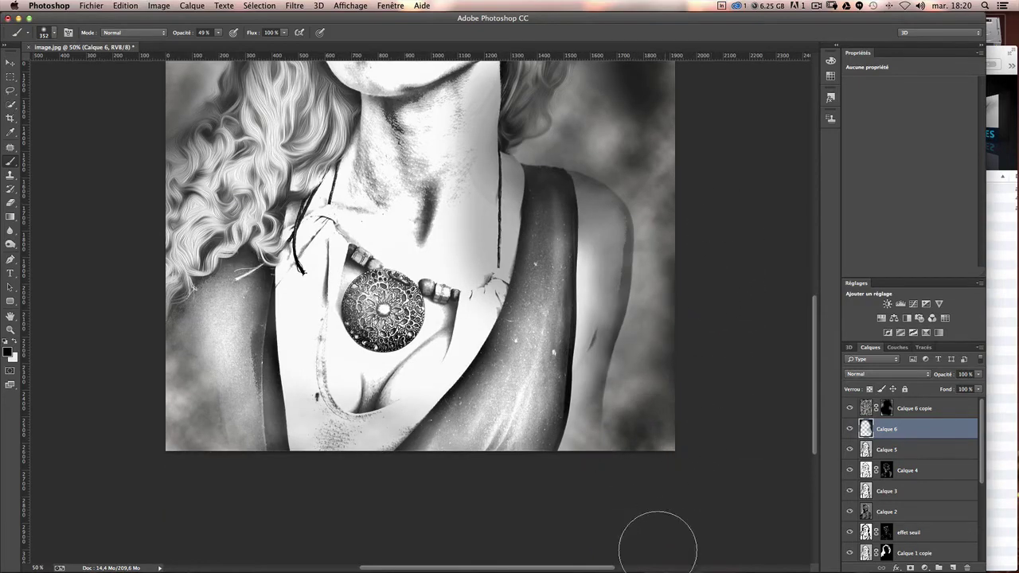
pyautogui.moveTo(707, 314); pyautogui.dragTo(632, 488)
pyautogui.scroll(2, 676, 119)
pyautogui.scroll(8, 637, 359)
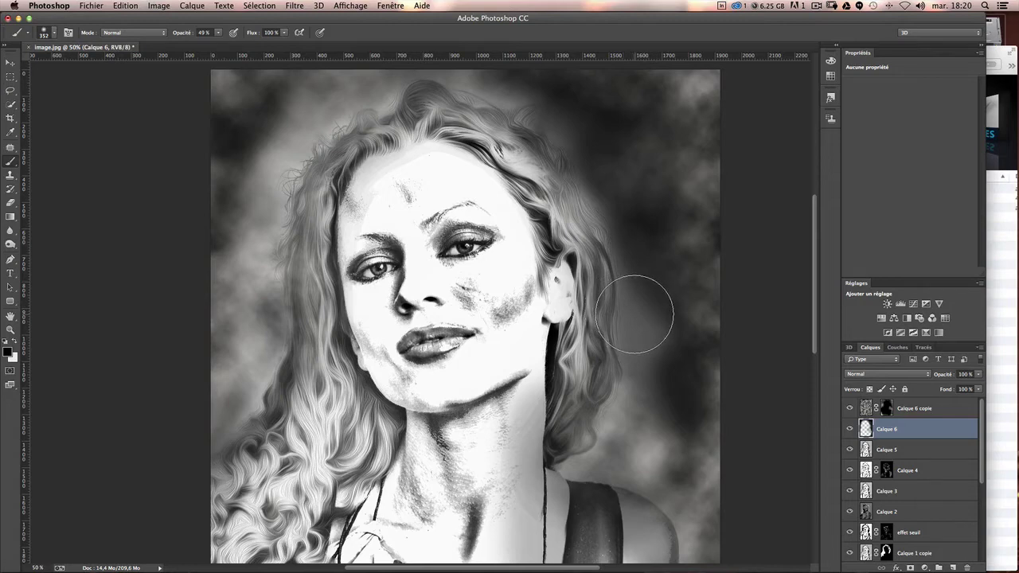
pyautogui.scroll(-1, 637, 315)
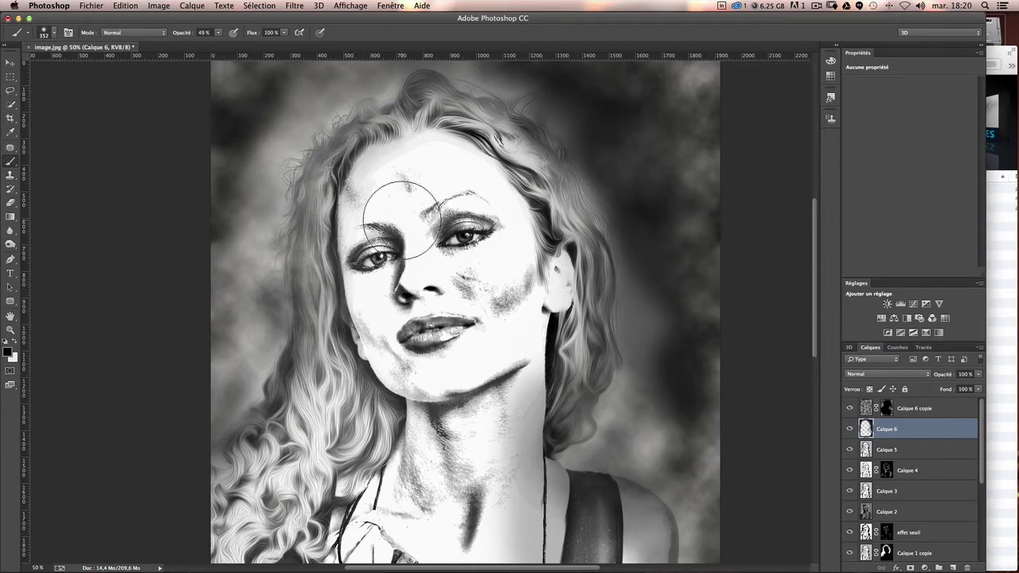
pyautogui.click(948, 409)
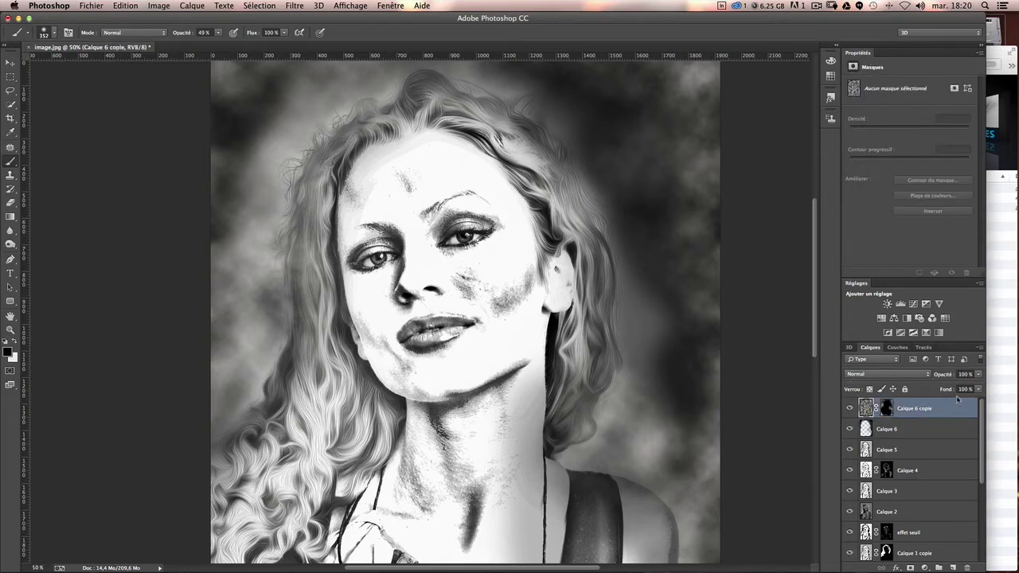
# Step: Create Calque 7 in Lumière tamisée mode, filled with 50% neutral grey
pyautogui.hotkey('ctrl', 'shift', 'n')
pyautogui.click(630, 338)
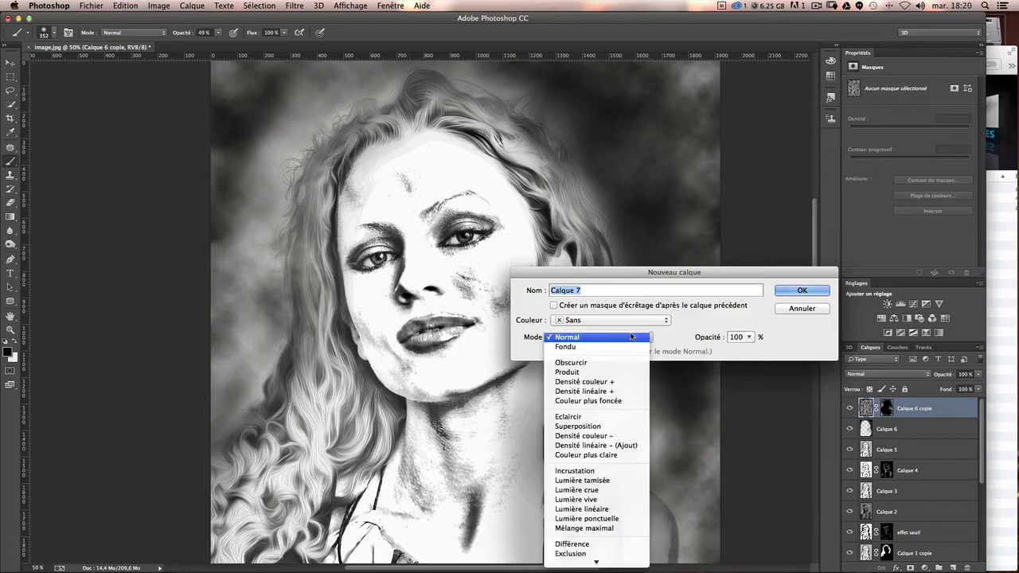
pyautogui.click(589, 546)
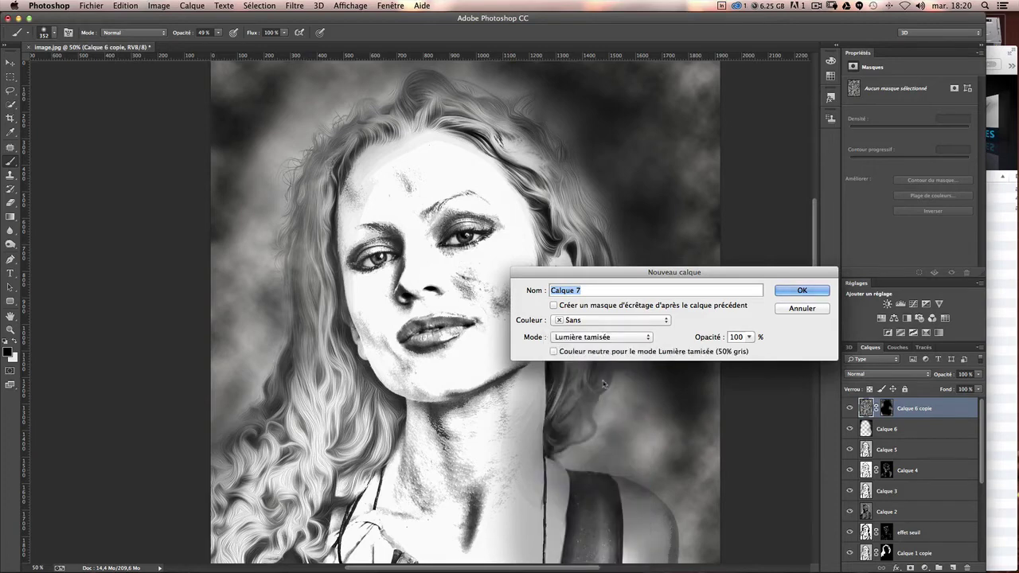
pyautogui.click(554, 351)
pyautogui.click(802, 291)
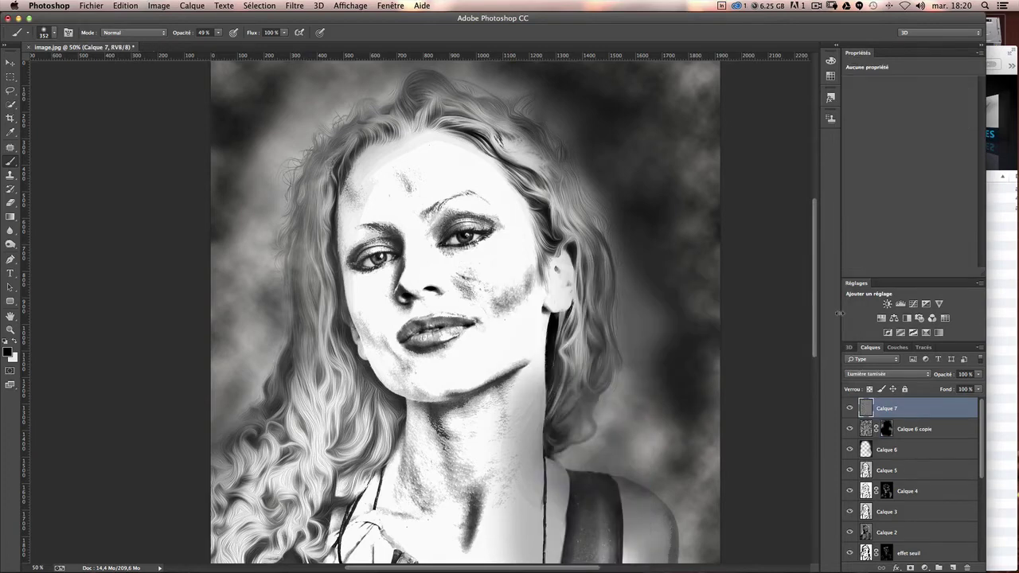
# Step: With a 59 px brush, darken the hair on the left side, top and right of the head
pyautogui.moveTo(288, 224); pyautogui.dragTo(257, 226)
pyautogui.moveTo(230, 442); pyautogui.dragTo(274, 409)
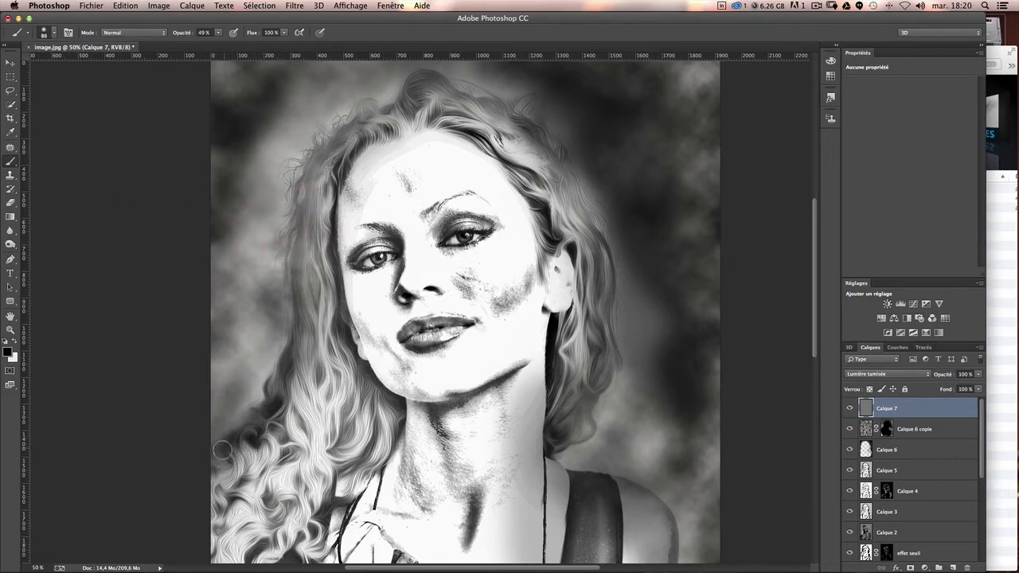
pyautogui.moveTo(222, 451)
pyautogui.mouseDown()
pyautogui.moveTo(294, 351)
pyautogui.moveTo(298, 230)
pyautogui.mouseUp()
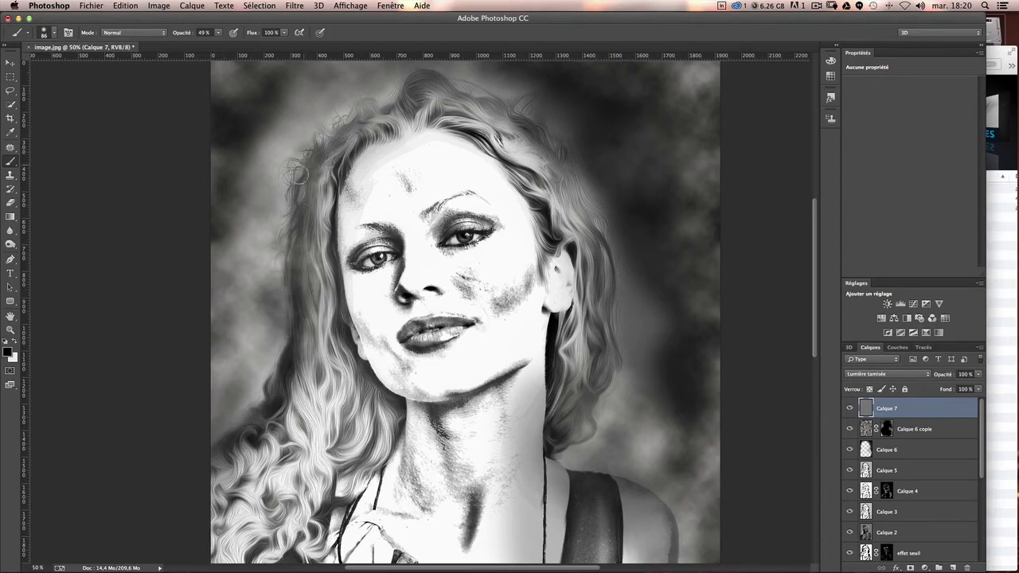
pyautogui.moveTo(297, 174)
pyautogui.mouseDown()
pyautogui.moveTo(350, 128)
pyautogui.moveTo(327, 163)
pyautogui.mouseUp()
pyautogui.moveTo(310, 302); pyautogui.dragTo(309, 446)
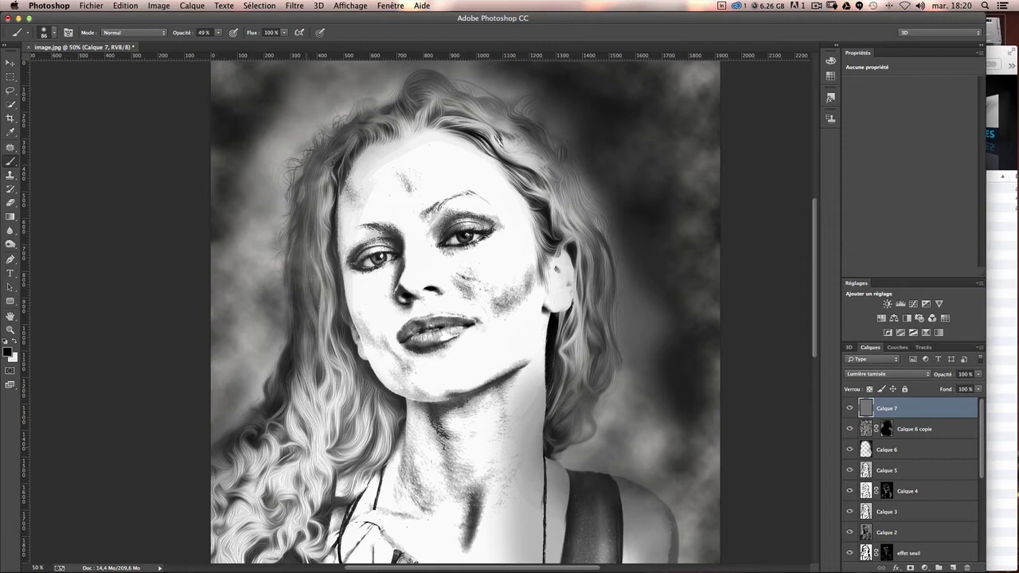
pyautogui.moveTo(354, 128)
pyautogui.mouseDown()
pyautogui.moveTo(430, 79)
pyautogui.moveTo(518, 119)
pyautogui.moveTo(589, 231)
pyautogui.moveTo(585, 199)
pyautogui.mouseUp()
pyautogui.moveTo(599, 246); pyautogui.dragTo(603, 235)
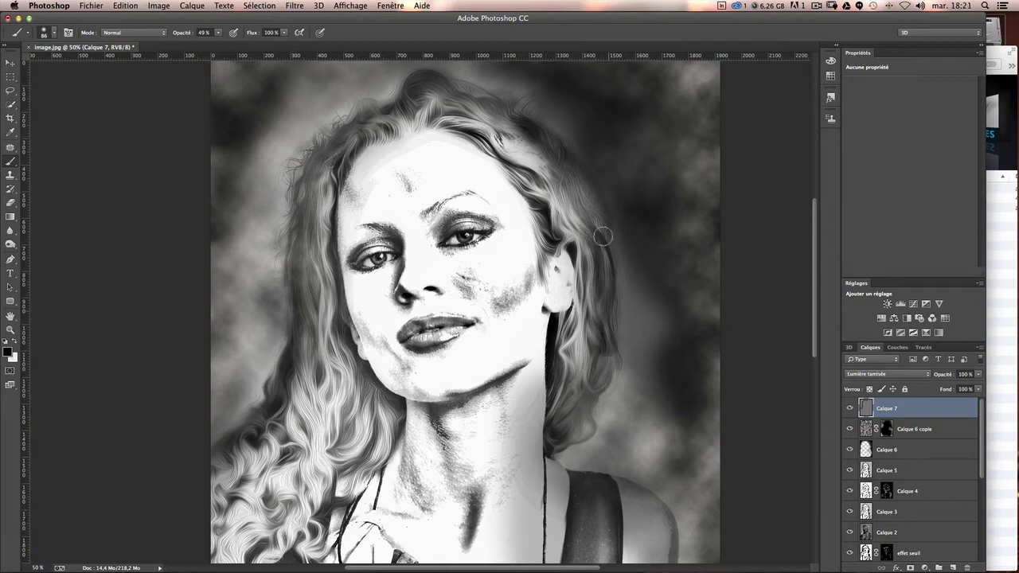
pyautogui.moveTo(599, 273); pyautogui.dragTo(599, 410)
pyautogui.hotkey('ctrl', 'z')
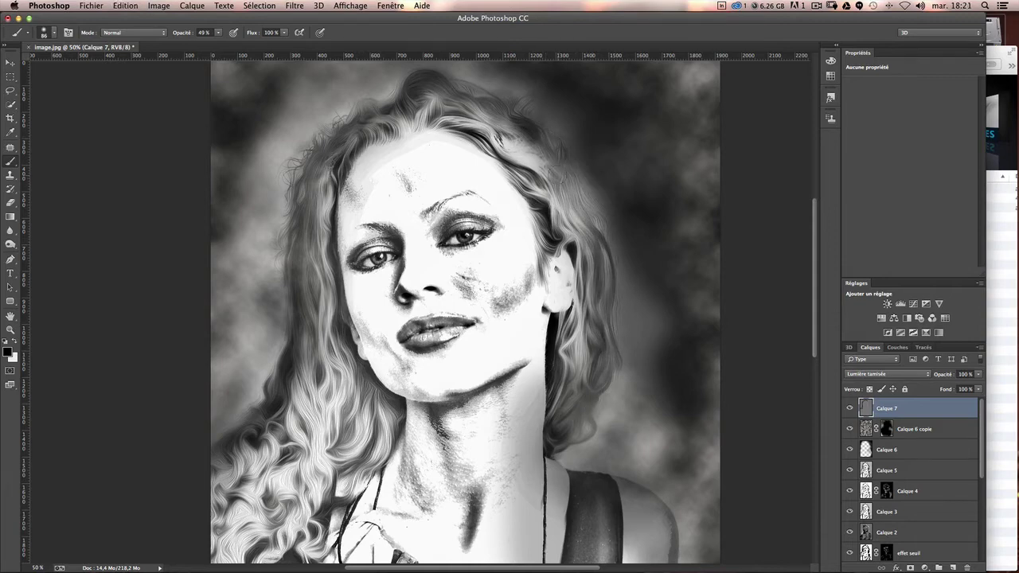
# Step: Darken the right-side hair down to the neck and the left-side hair up to the temple
pyautogui.moveTo(545, 137); pyautogui.dragTo(567, 231)
pyautogui.moveTo(554, 167); pyautogui.dragTo(597, 239)
pyautogui.moveTo(566, 187)
pyautogui.mouseDown()
pyautogui.moveTo(596, 278)
pyautogui.moveTo(597, 335)
pyautogui.moveTo(570, 446)
pyautogui.mouseUp()
pyautogui.moveTo(567, 367); pyautogui.dragTo(558, 456)
pyautogui.moveTo(572, 390); pyautogui.dragTo(568, 430)
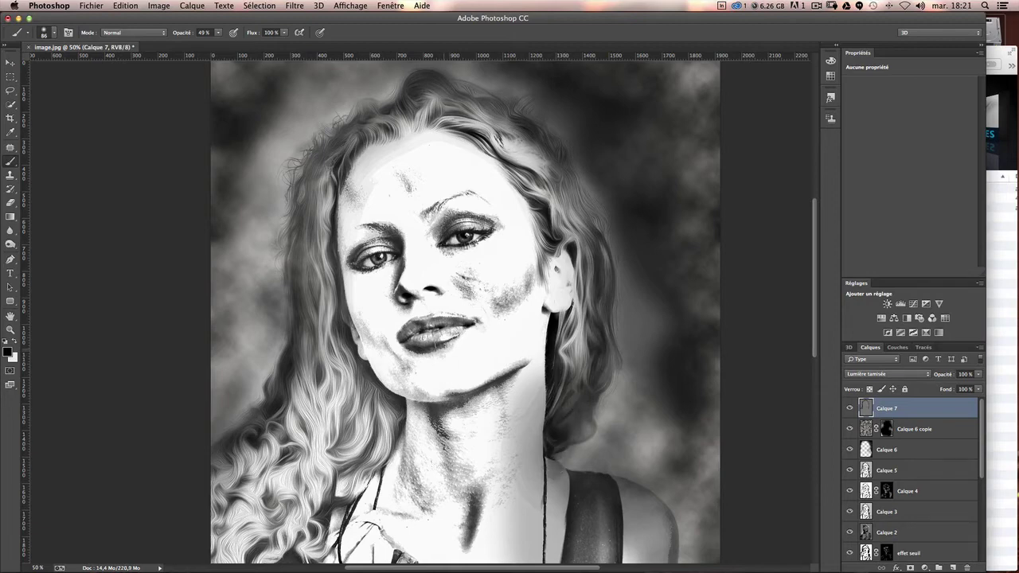
pyautogui.moveTo(298, 508); pyautogui.dragTo(239, 434)
pyautogui.moveTo(239, 509); pyautogui.dragTo(254, 541)
pyautogui.moveTo(231, 485)
pyautogui.mouseDown()
pyautogui.moveTo(235, 454)
pyautogui.moveTo(306, 364)
pyautogui.moveTo(320, 226)
pyautogui.mouseUp()
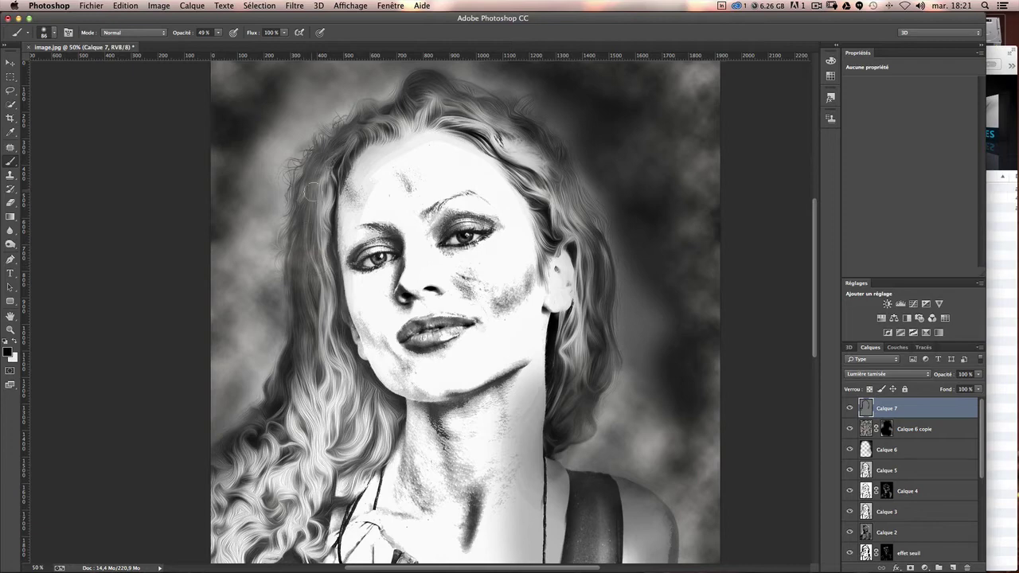
pyautogui.moveTo(311, 191); pyautogui.dragTo(323, 314)
# Step: Set the brush to 61 px and darken the crown, right of the neck, lower left and left temple
pyautogui.moveTo(316, 278); pyautogui.dragTo(305, 294)
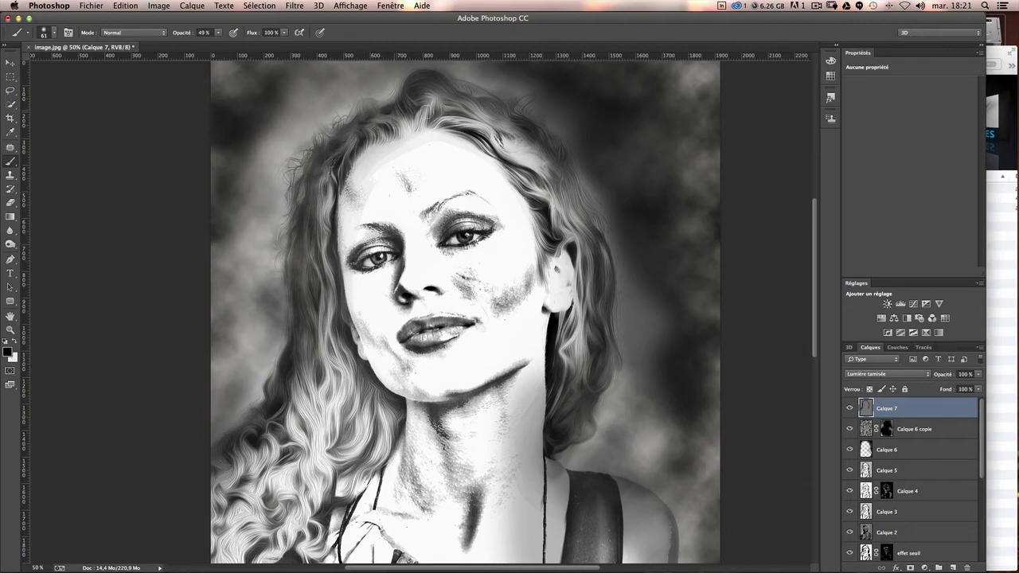
pyautogui.moveTo(456, 113)
pyautogui.mouseDown()
pyautogui.moveTo(510, 135)
pyautogui.moveTo(553, 181)
pyautogui.moveTo(569, 219)
pyautogui.moveTo(564, 189)
pyautogui.mouseUp()
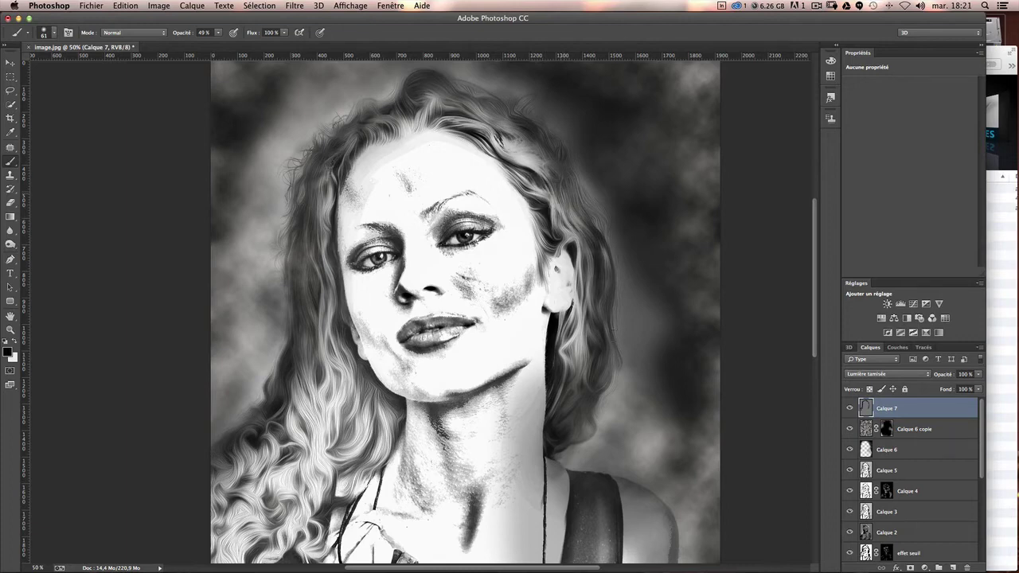
pyautogui.moveTo(613, 330)
pyautogui.mouseDown()
pyautogui.moveTo(605, 354)
pyautogui.moveTo(574, 342)
pyautogui.moveTo(571, 394)
pyautogui.mouseUp()
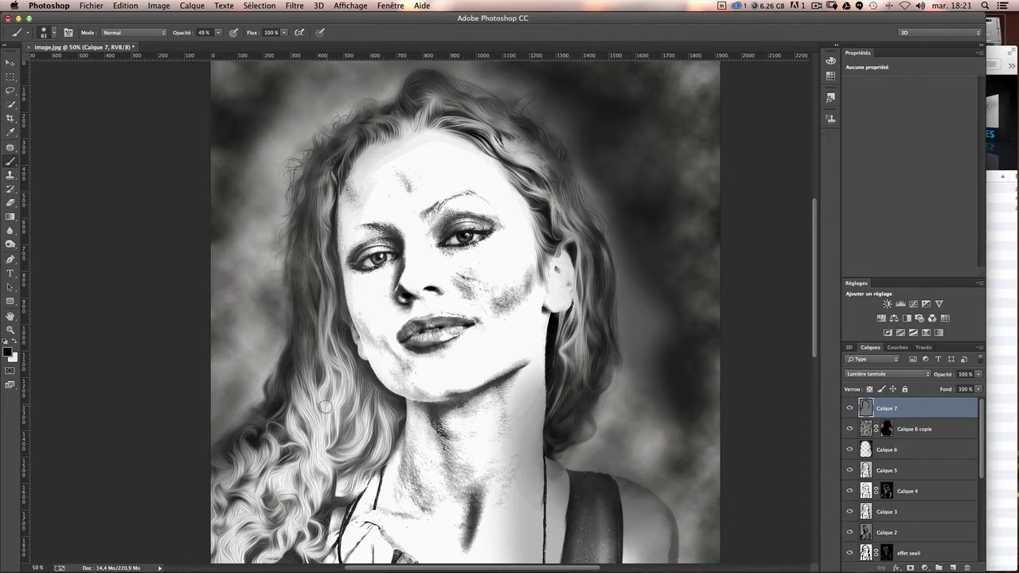
pyautogui.moveTo(325, 406); pyautogui.dragTo(252, 498)
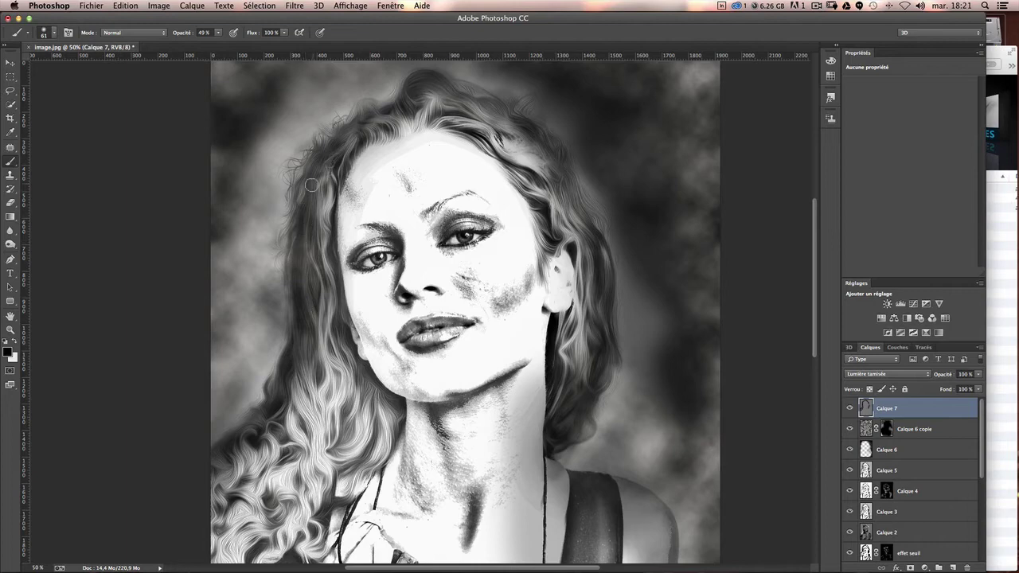
pyautogui.moveTo(336, 153); pyautogui.dragTo(357, 140)
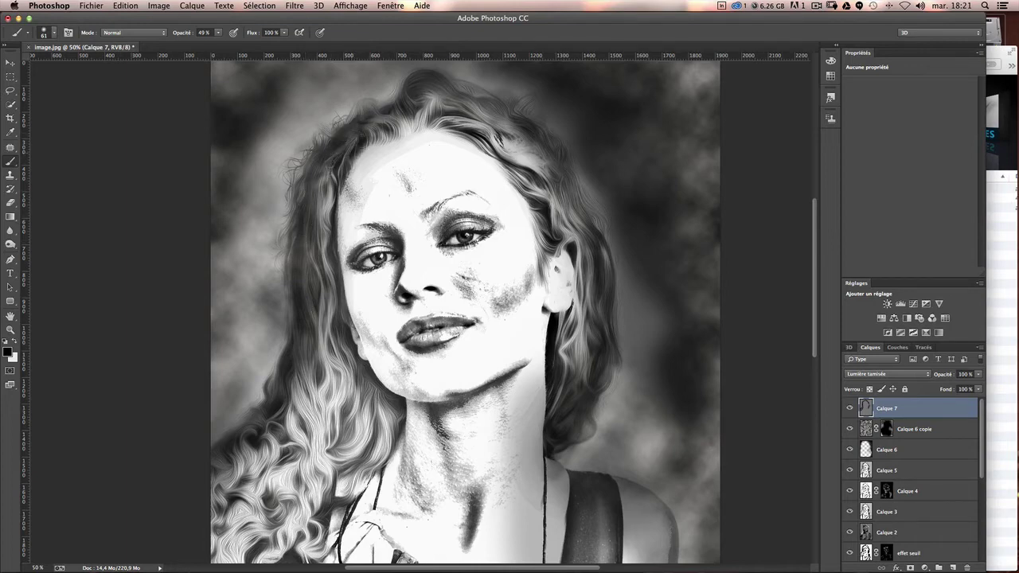
pyautogui.moveTo(426, 84)
pyautogui.mouseDown()
pyautogui.moveTo(405, 96)
pyautogui.moveTo(467, 97)
pyautogui.moveTo(540, 134)
pyautogui.moveTo(574, 192)
pyautogui.mouseUp()
# Step: Undo the misplaced dark strokes on the top and upper-right hair
pyautogui.hotkey('ctrl', 'z')
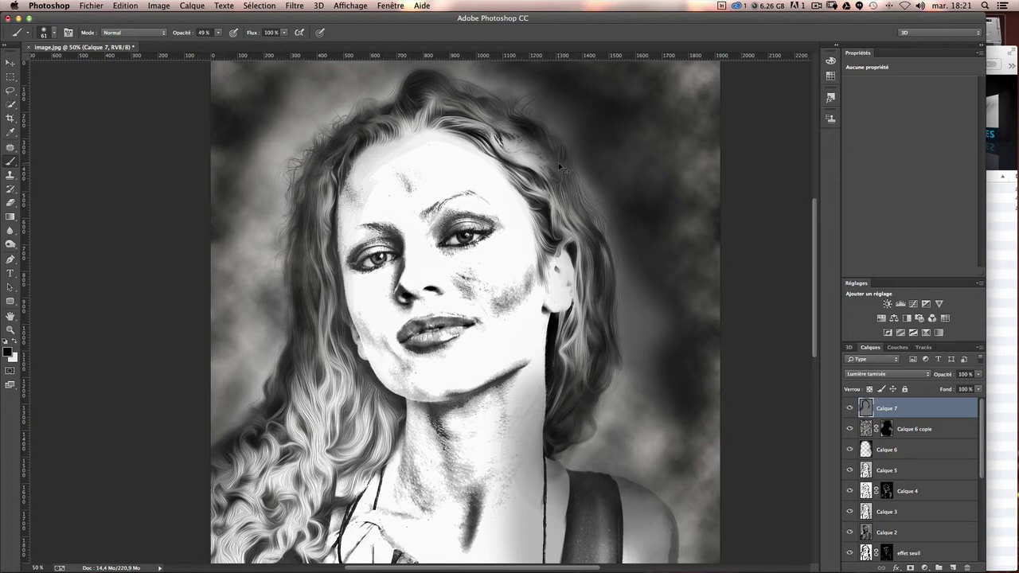
pyautogui.hotkey('ctrl', 'alt', 'z')
pyautogui.moveTo(526, 131); pyautogui.dragTo(584, 220)
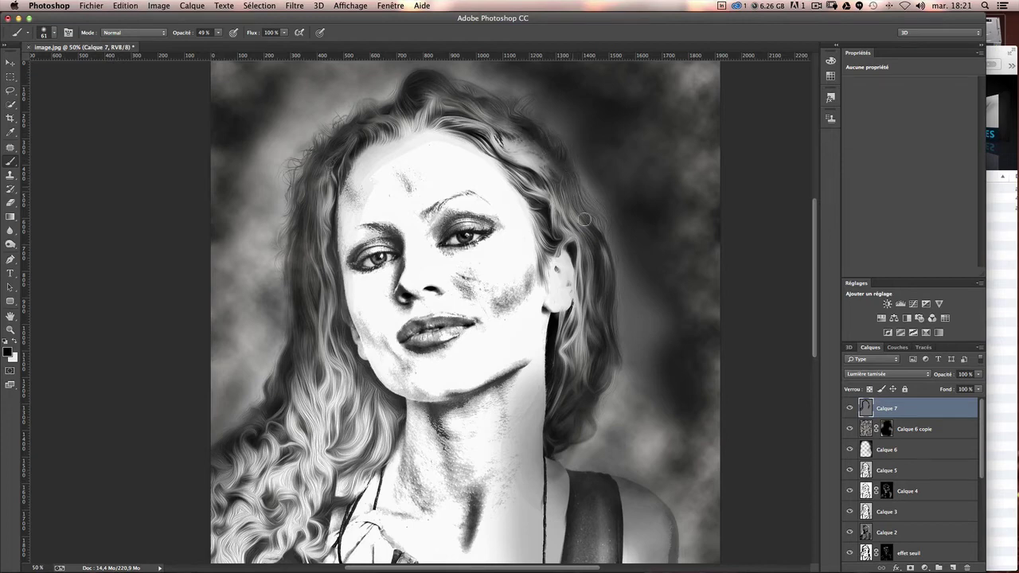
pyautogui.hotkey('ctrl', 'z')
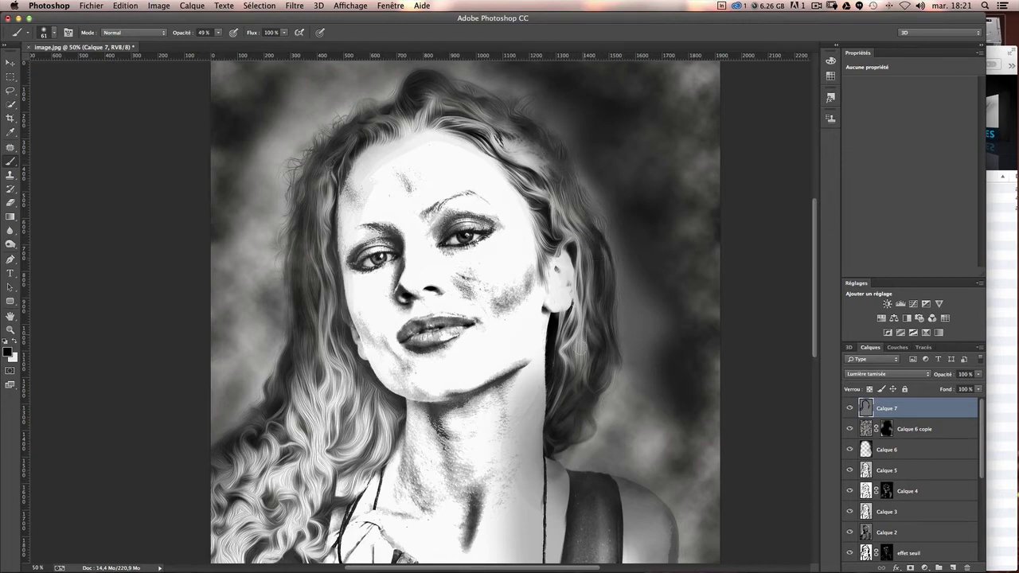
pyautogui.moveTo(631, 326)
pyautogui.mouseDown()
pyautogui.moveTo(596, 292)
pyautogui.moveTo(583, 348)
pyautogui.mouseUp()
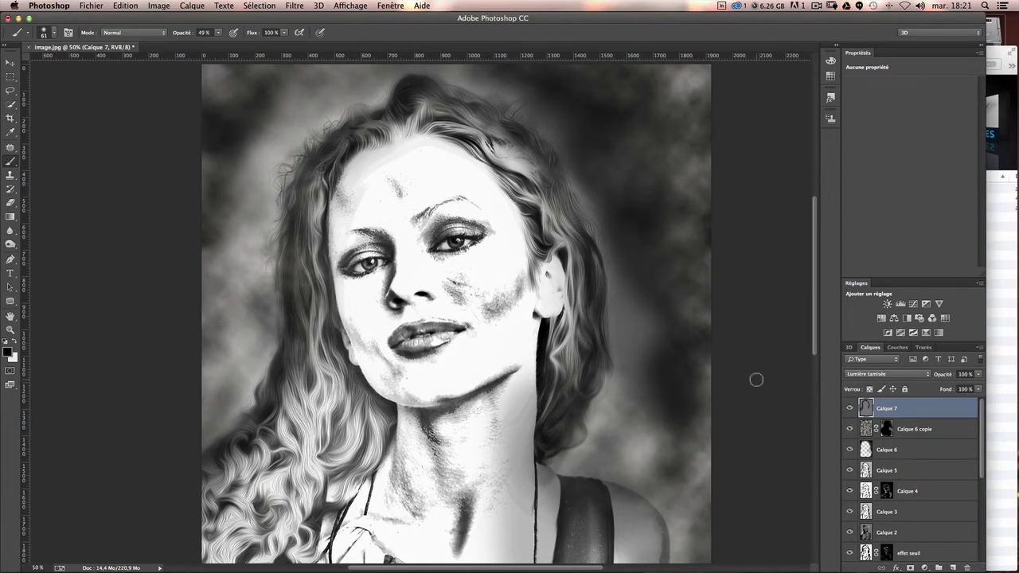
# Step: Compare Calque 6 copie on and off, target its layer mask, and enlarge the brush to 400 px
pyautogui.click(850, 429)
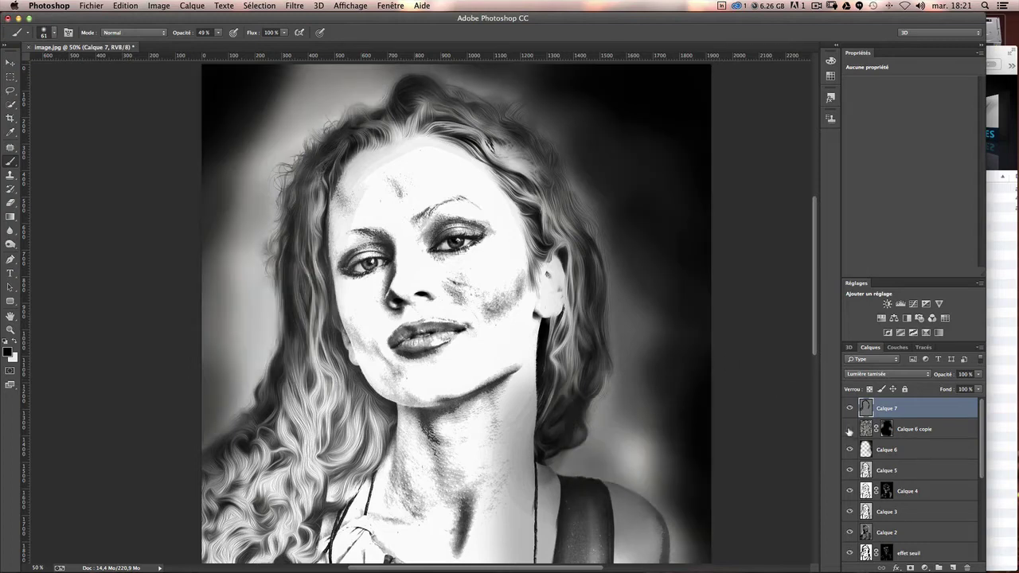
pyautogui.click(851, 430)
pyautogui.click(850, 434)
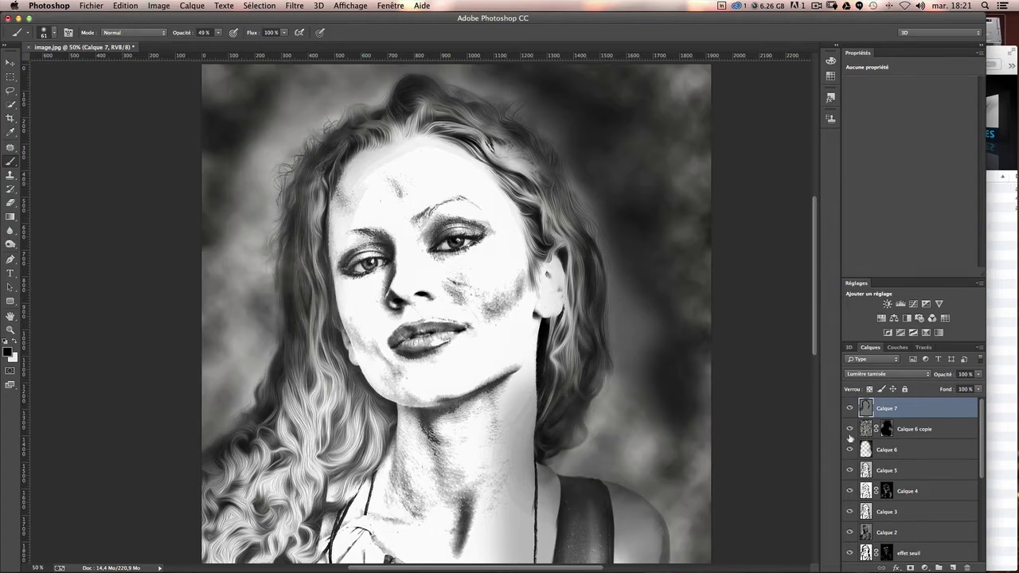
pyautogui.click(878, 434)
pyautogui.click(885, 430)
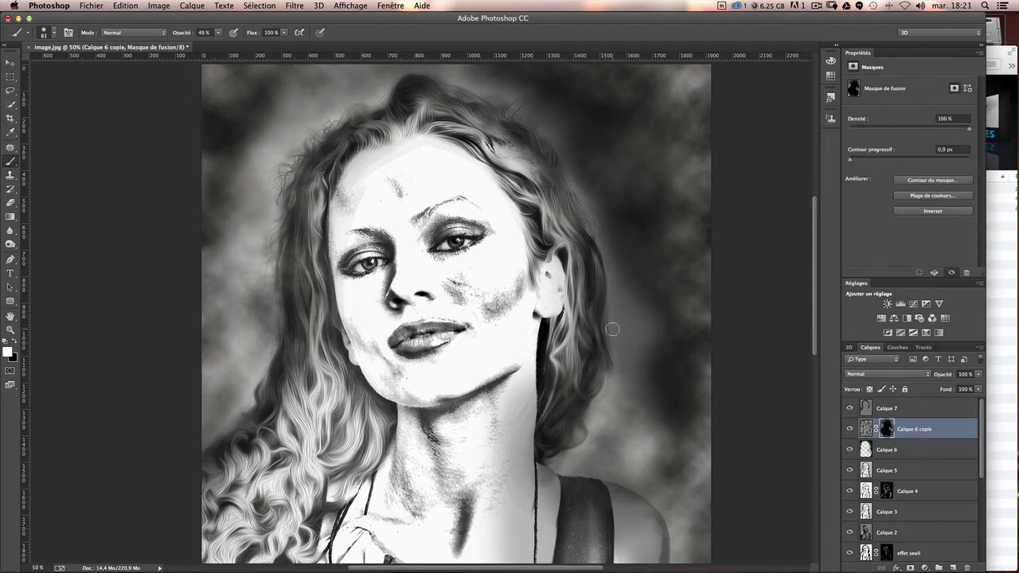
pyautogui.press(']')
pyautogui.press(']')
pyautogui.press(']')
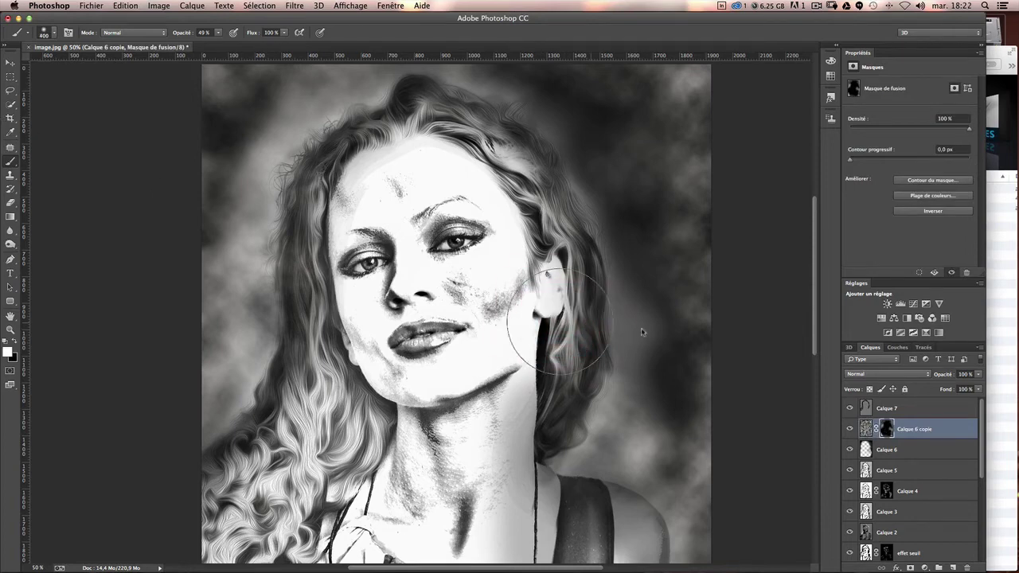
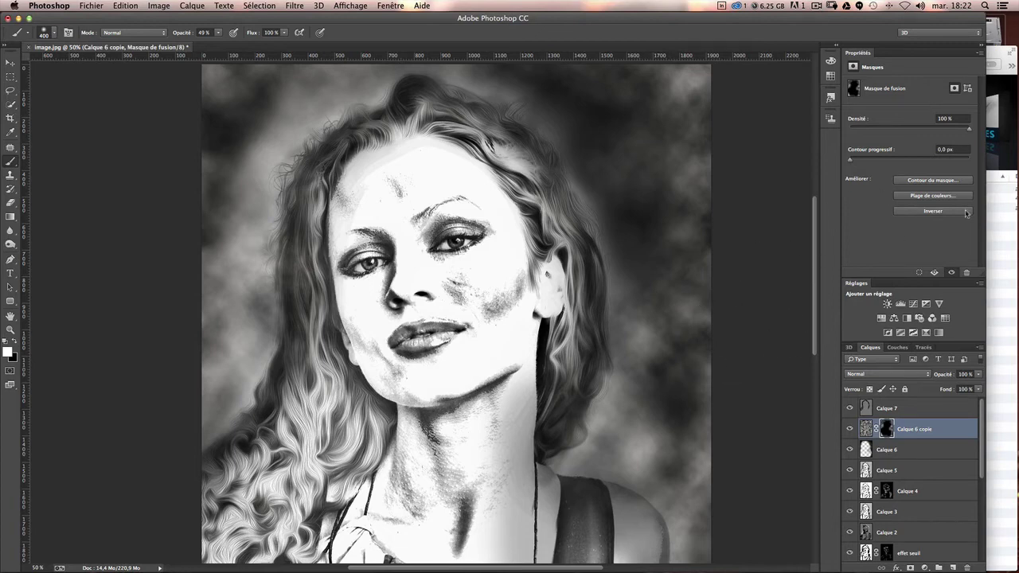
# Step: Open trame.jpg from the Finder sources folder in Adobe Photoshop CC via Ouvrir avec
pyautogui.click(1010, 247)
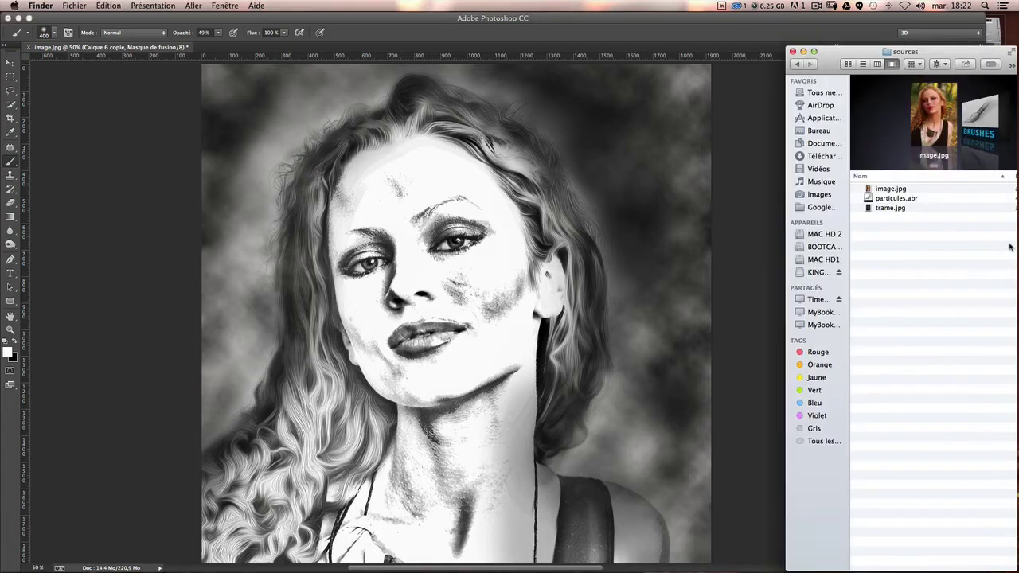
pyautogui.click(890, 207)
pyautogui.rightClick(877, 208)
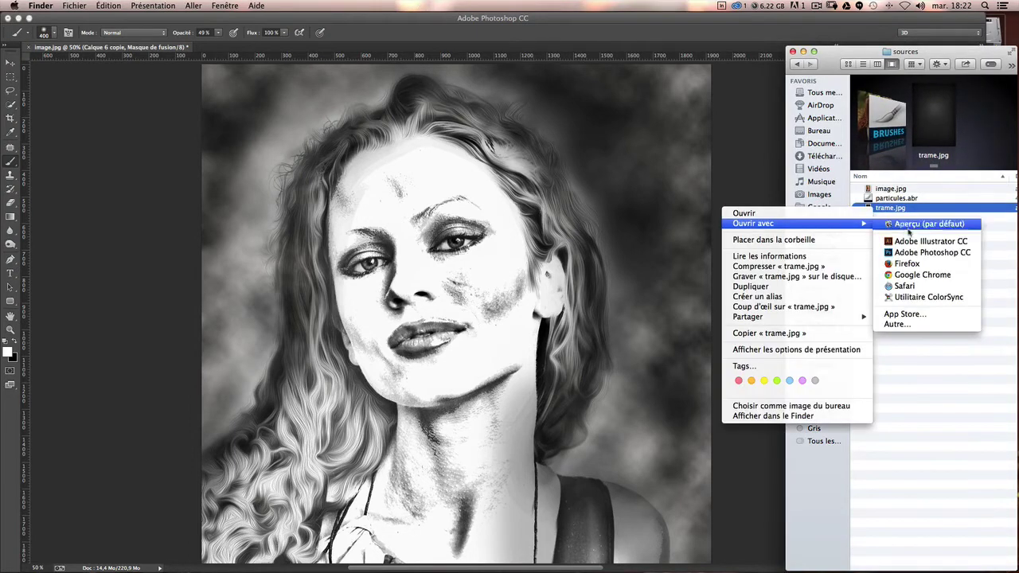
pyautogui.click(928, 252)
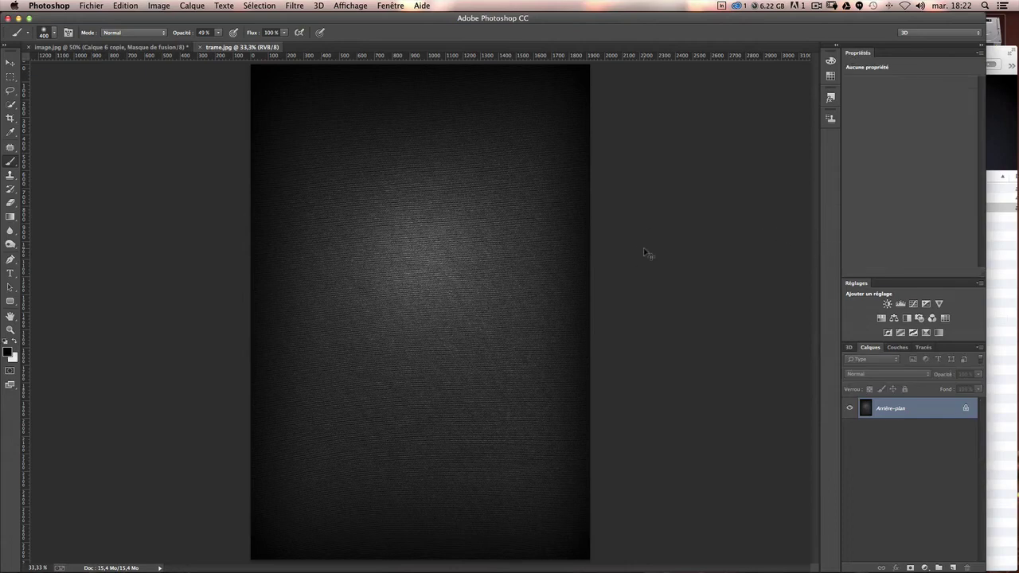
# Step: Copy all of trame.jpg and paste it into image.jpg above Calque 7
pyautogui.hotkey('ctrl', 'a')
pyautogui.hotkey('ctrl', 'c')
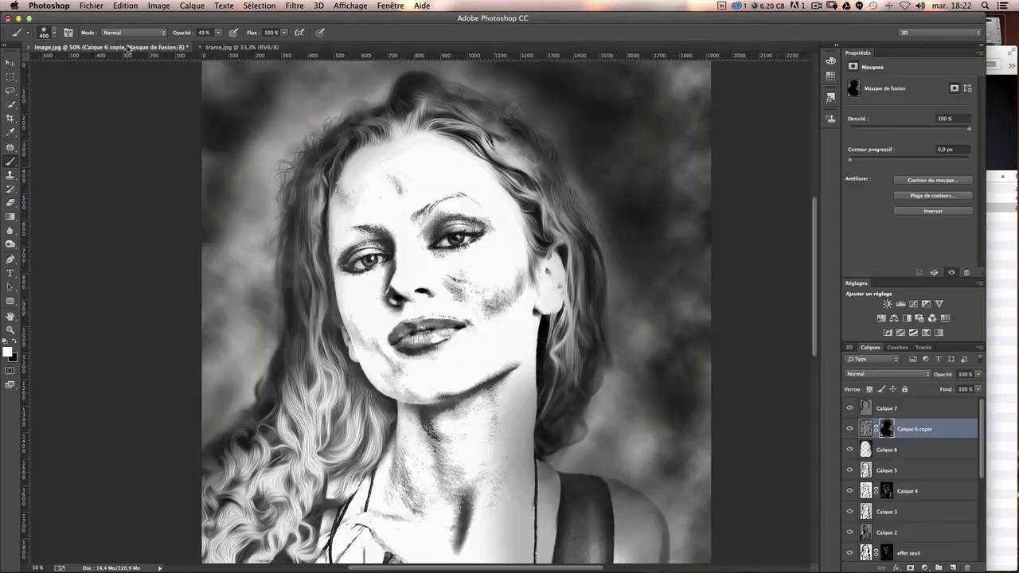
pyautogui.click(129, 48)
pyautogui.click(903, 411)
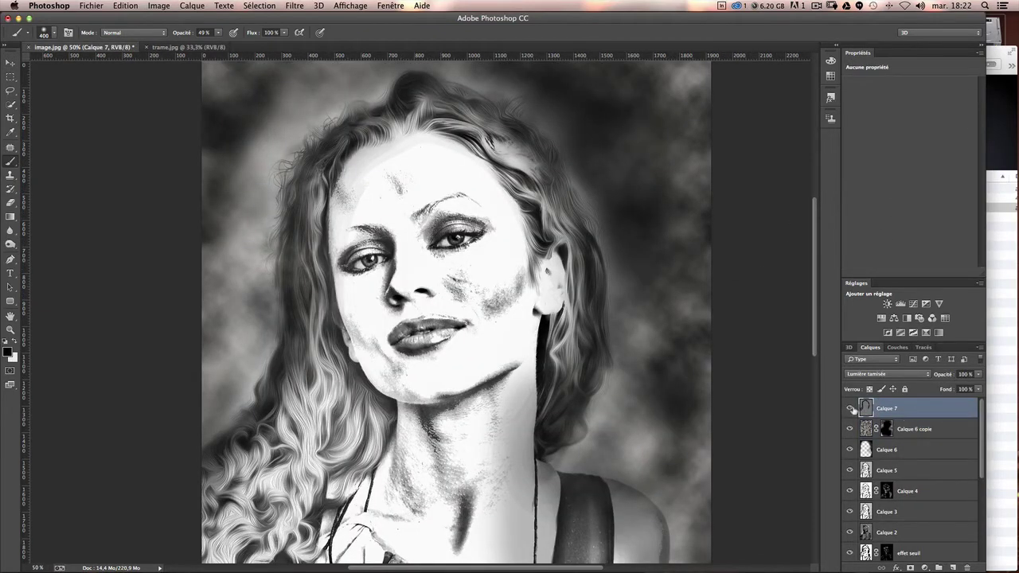
pyautogui.hotkey('ctrl', 'v')
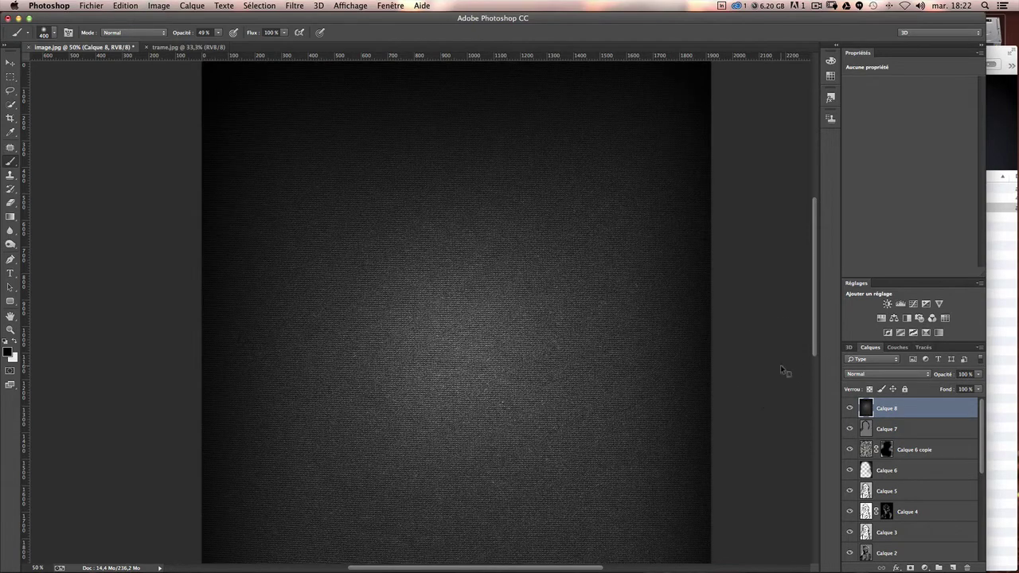
# Step: Set the texture layer to Lumière tamisée blending and check the face up close
pyautogui.hscroll(1, 783, 370)
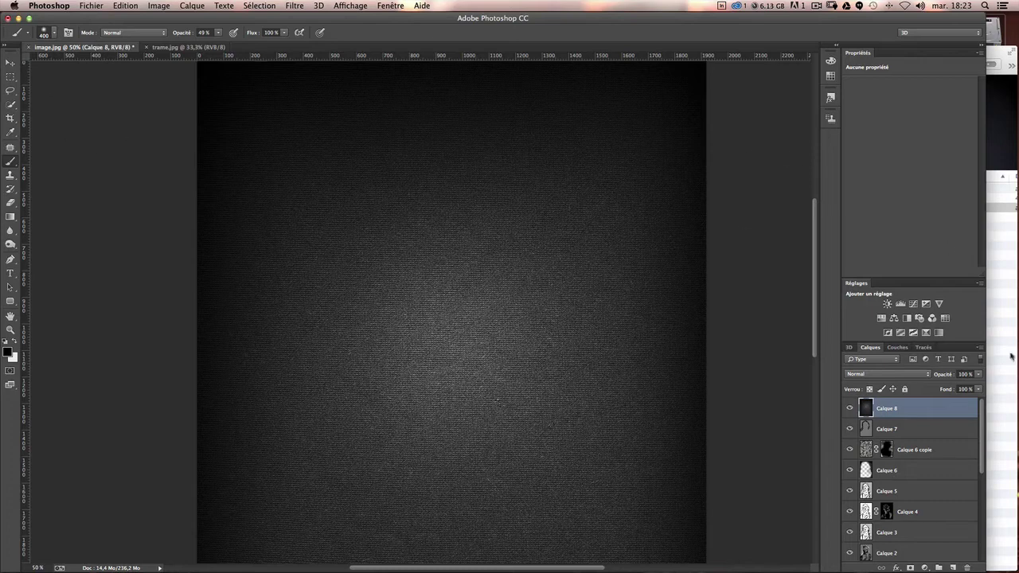
pyautogui.click(864, 373)
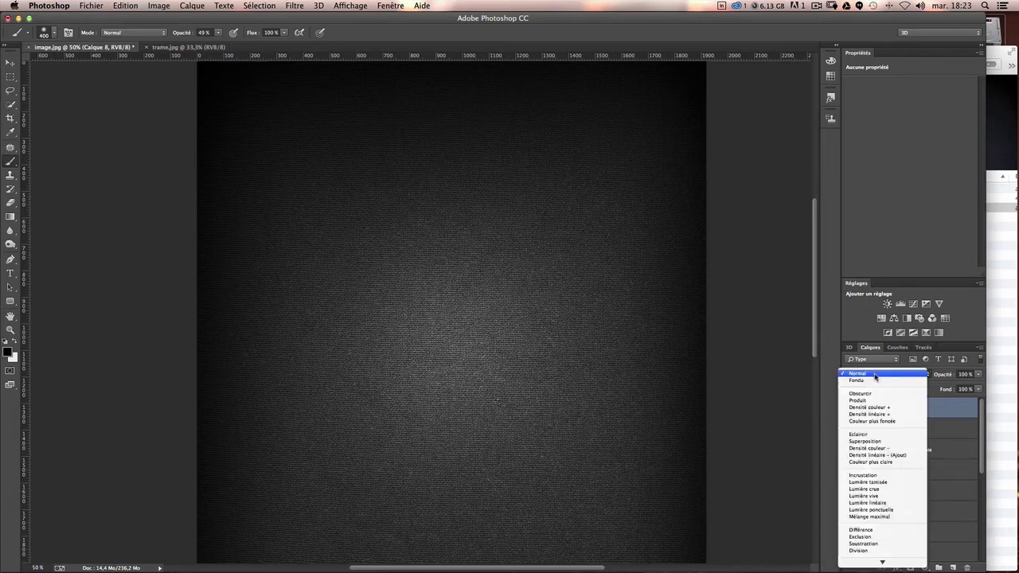
pyautogui.click(882, 482)
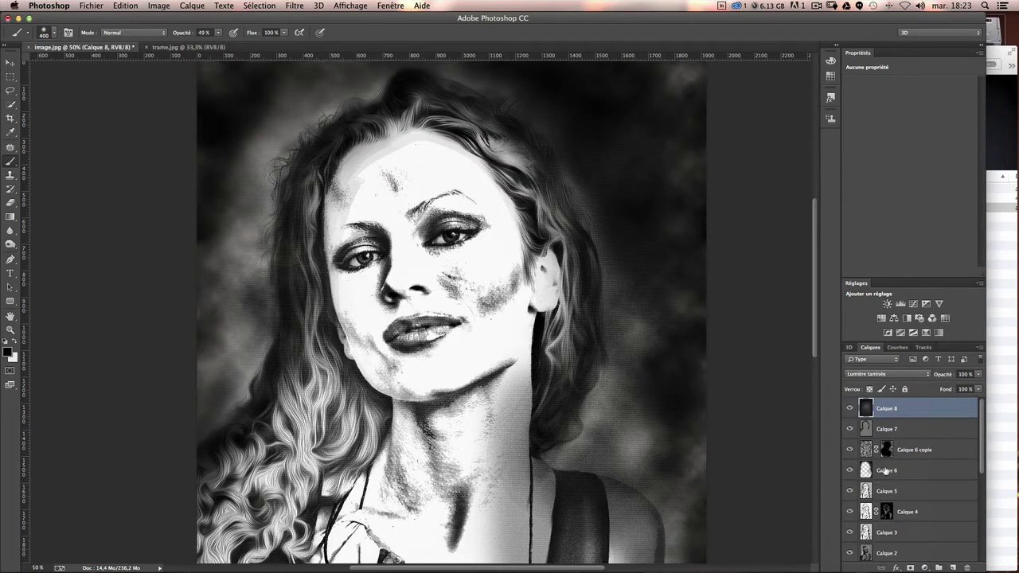
pyautogui.hotkey('ctrl', '+')
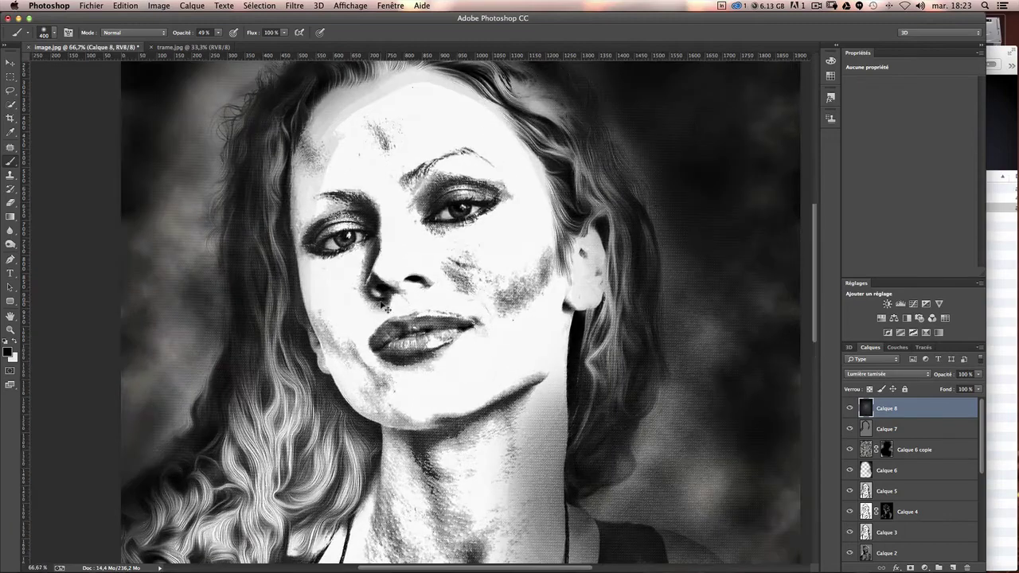
pyautogui.hotkey('ctrl', '+')
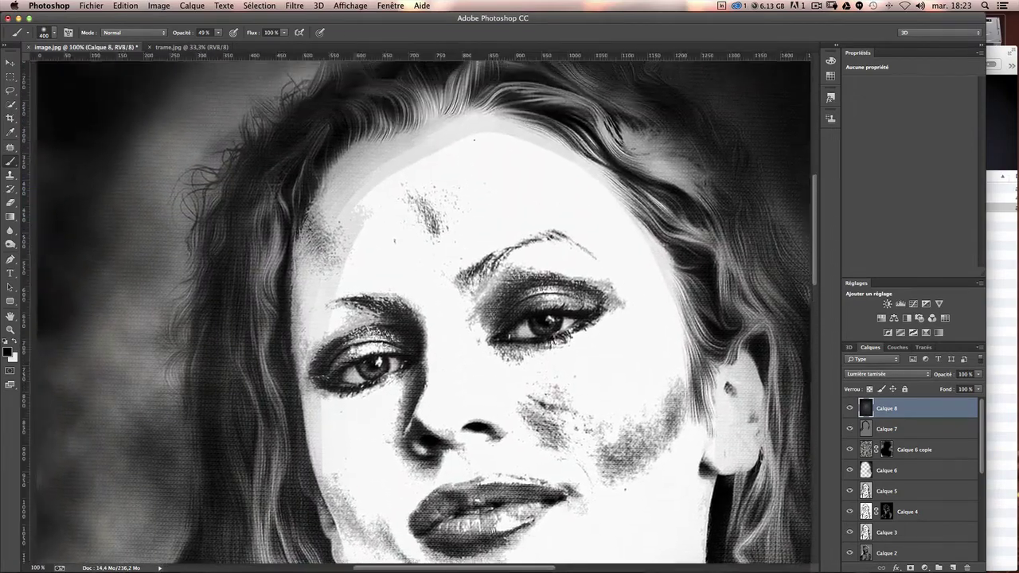
pyautogui.moveTo(475, 140); pyautogui.dragTo(363, 131)
pyautogui.moveTo(717, 398)
pyautogui.mouseDown()
pyautogui.moveTo(649, 350)
pyautogui.moveTo(525, 226)
pyautogui.moveTo(653, 251)
pyautogui.mouseUp()
pyautogui.hotkey('ctrl', '-')
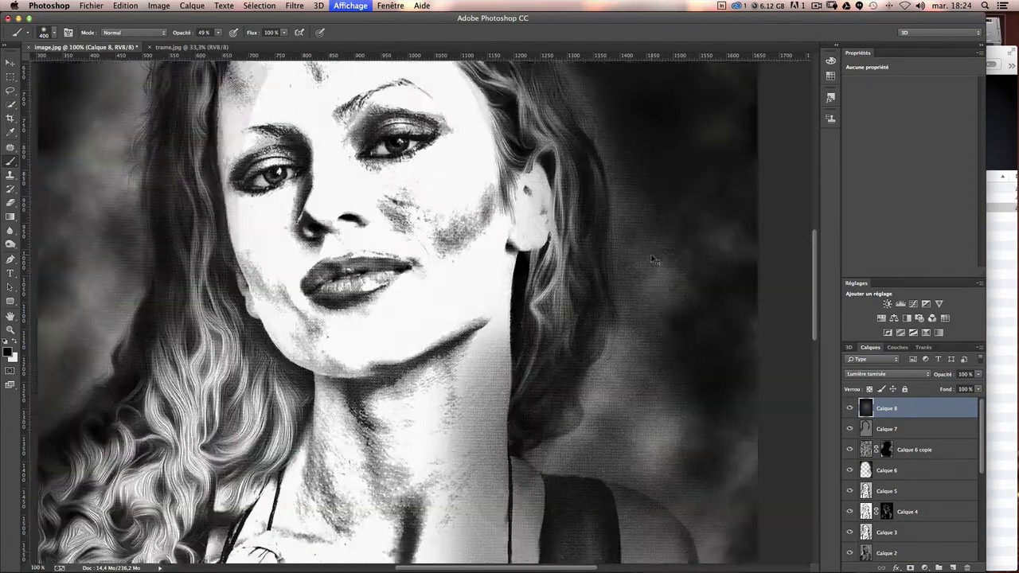
pyautogui.hotkey('ctrl', '-')
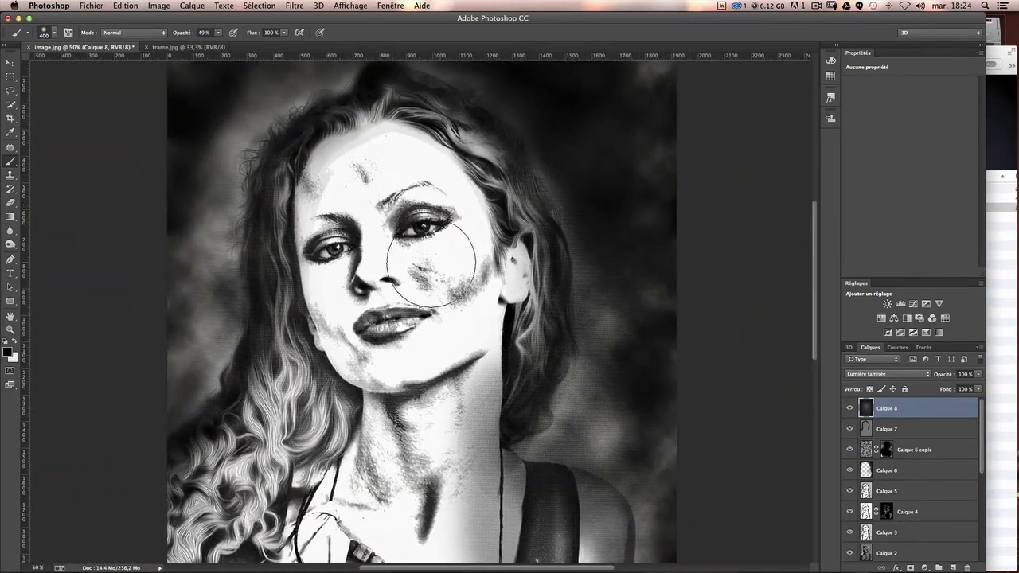
# Step: Add a layer mask to Calque 8 and paint black over the neck and strap
pyautogui.click(910, 567)
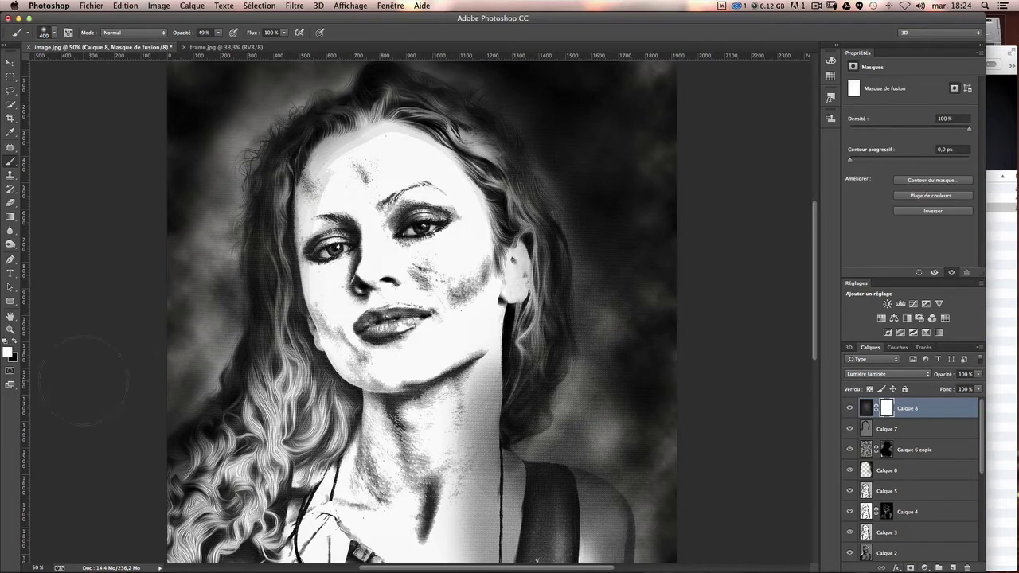
pyautogui.click(15, 341)
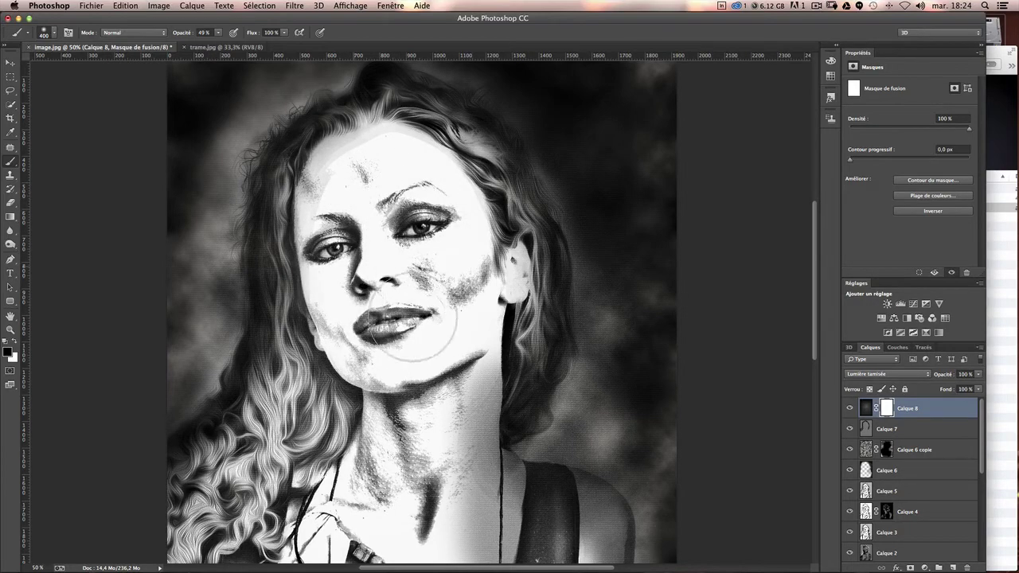
pyautogui.moveTo(380, 484); pyautogui.dragTo(515, 513)
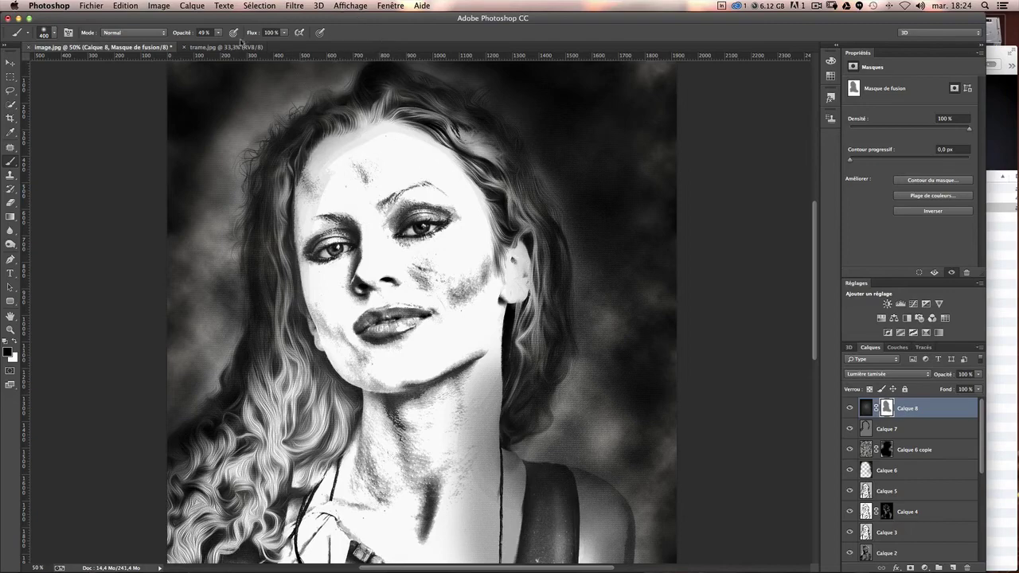
pyautogui.hotkey('ctrl', '+')
pyautogui.moveTo(464, 165)
pyautogui.mouseDown()
pyautogui.moveTo(555, 261)
pyautogui.moveTo(535, 169)
pyautogui.mouseUp()
pyautogui.hotkey('ctrl', '-')
pyautogui.scroll(2, 535, 170)
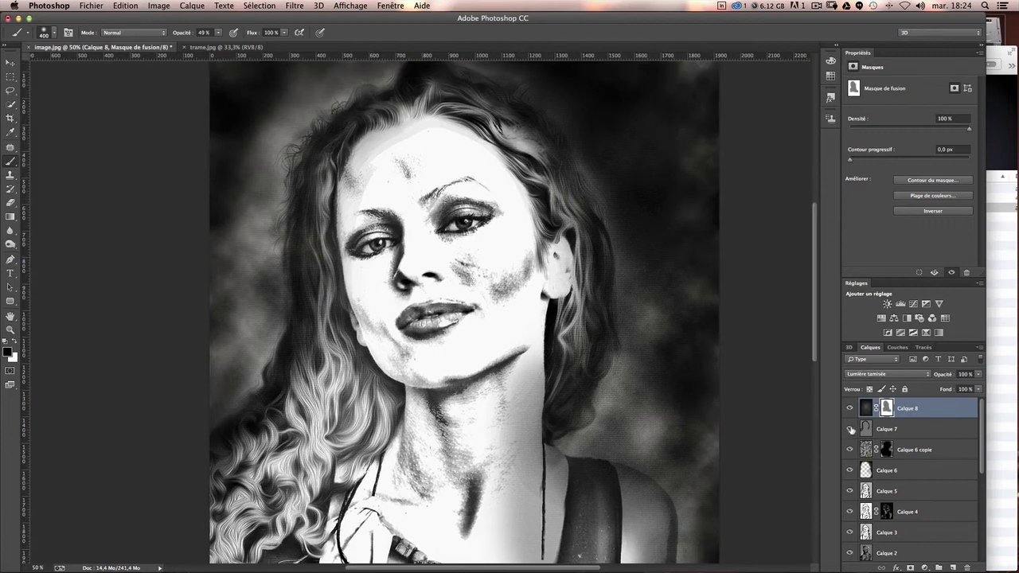
# Step: Compare layer visibility, then lower Calque 6's opacity to 70%
pyautogui.click(849, 429)
pyautogui.click(850, 429)
pyautogui.click(849, 471)
pyautogui.click(850, 471)
pyautogui.click(889, 473)
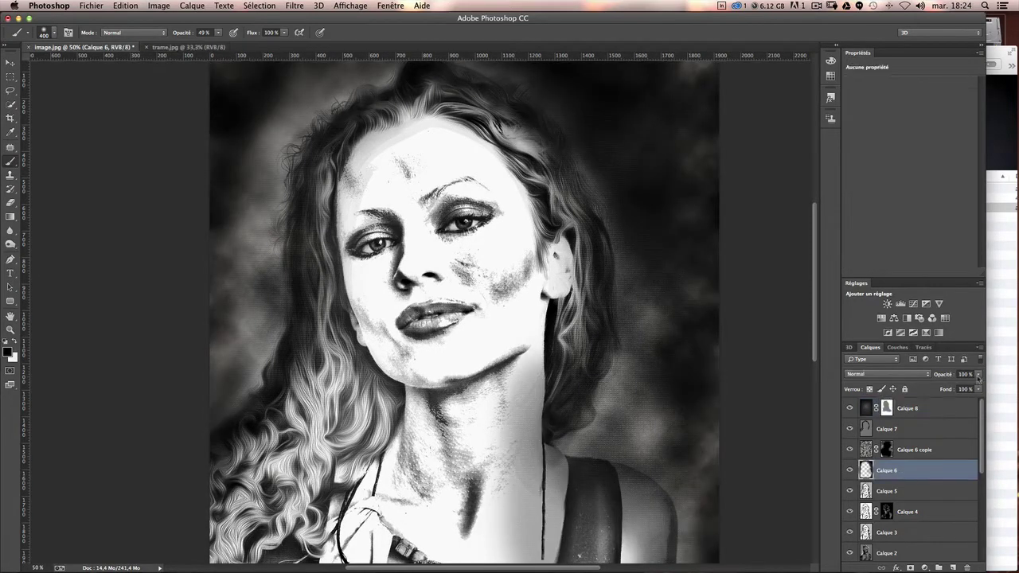
pyautogui.click(977, 375)
pyautogui.moveTo(971, 387); pyautogui.dragTo(968, 386)
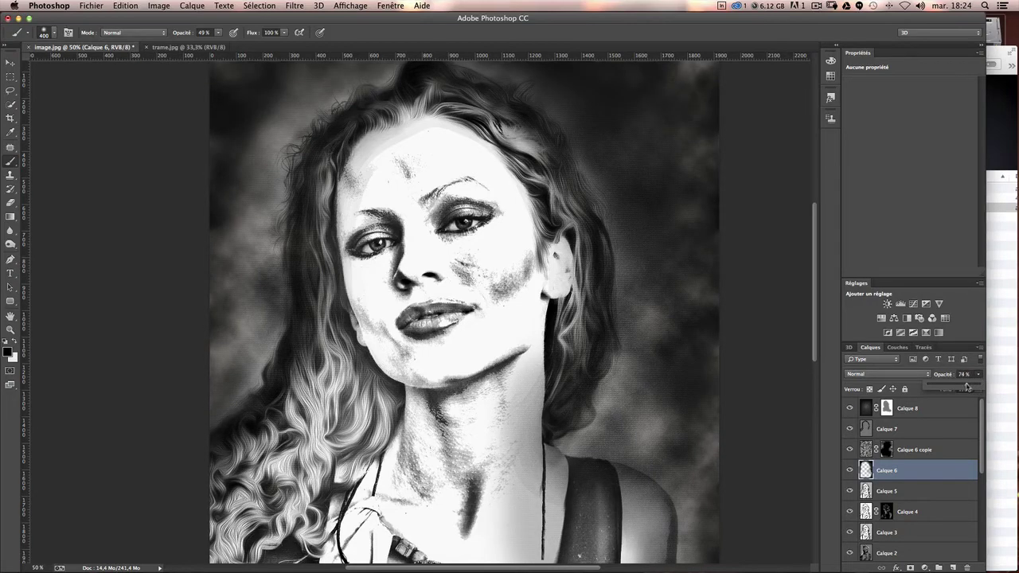
pyautogui.press('Return')
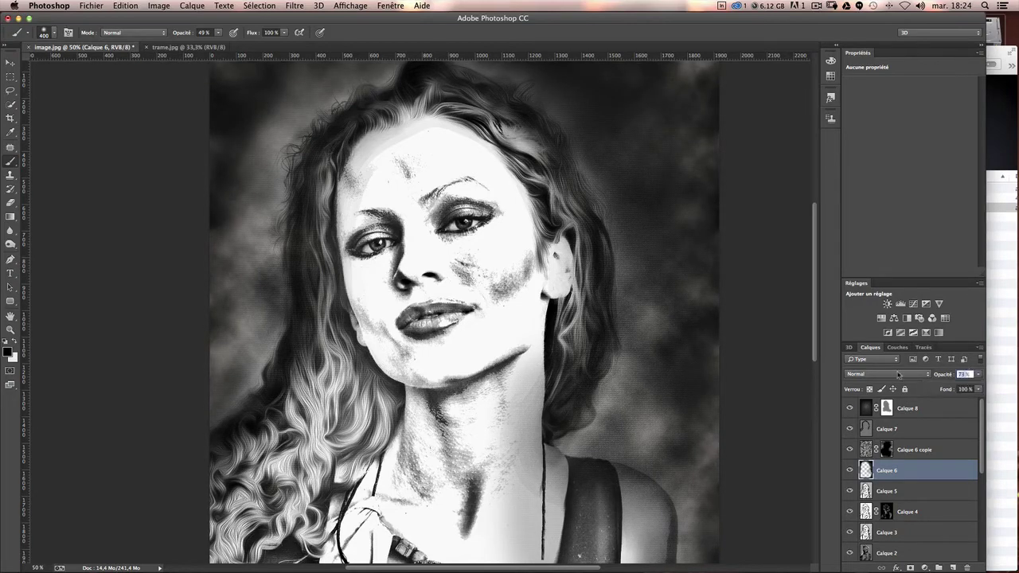
pyautogui.press('Return')
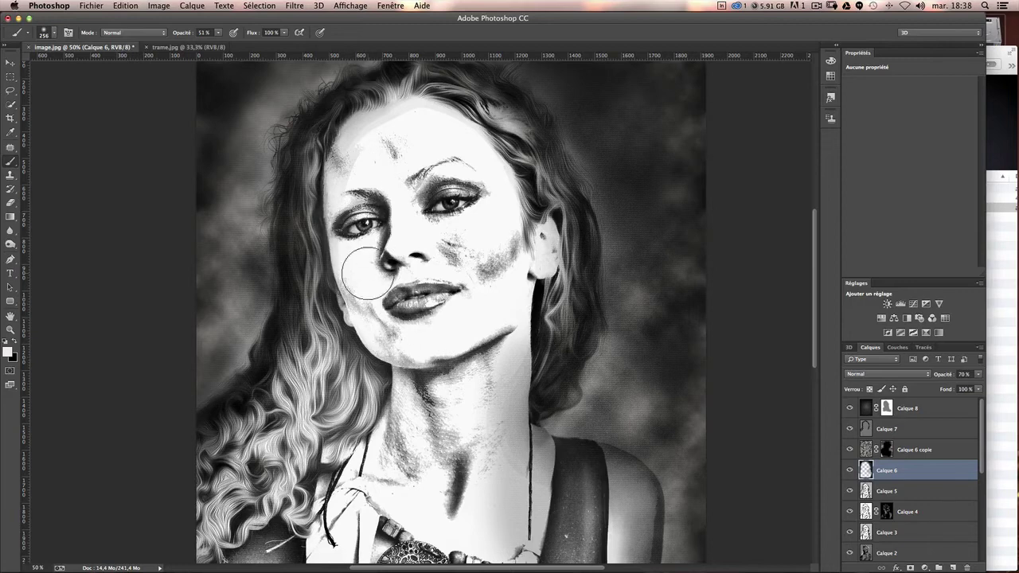
# Step: Lasso the left half of the face and hair on the photo layer and paste it as Calque 9
pyautogui.scroll(-5, 909, 500)
pyautogui.scroll(-3, 908, 500)
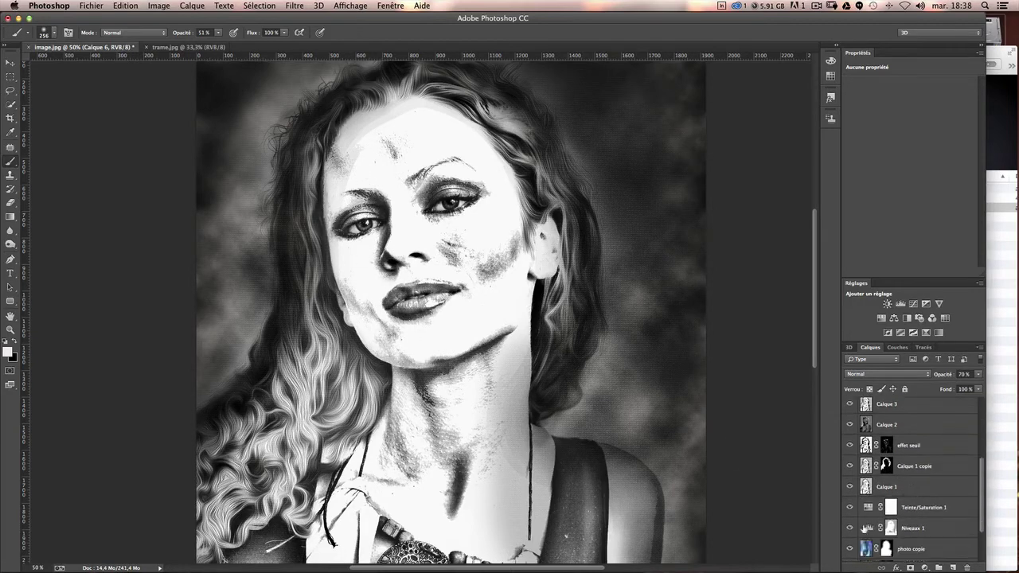
pyautogui.scroll(-2, 871, 546)
pyautogui.click(867, 513)
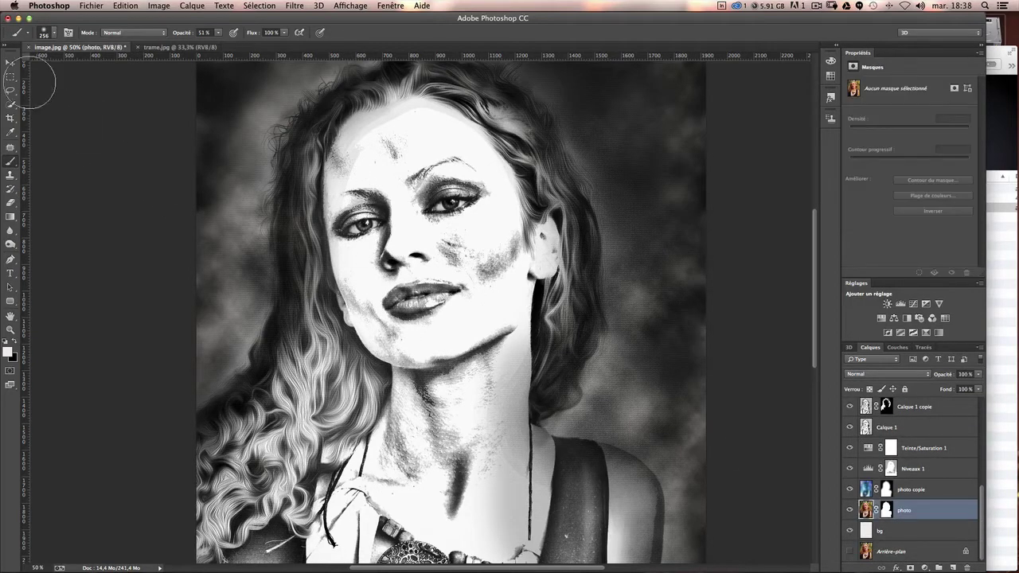
pyautogui.click(9, 91)
pyautogui.moveTo(336, 106)
pyautogui.mouseDown()
pyautogui.moveTo(431, 151)
pyautogui.moveTo(329, 100)
pyautogui.mouseUp()
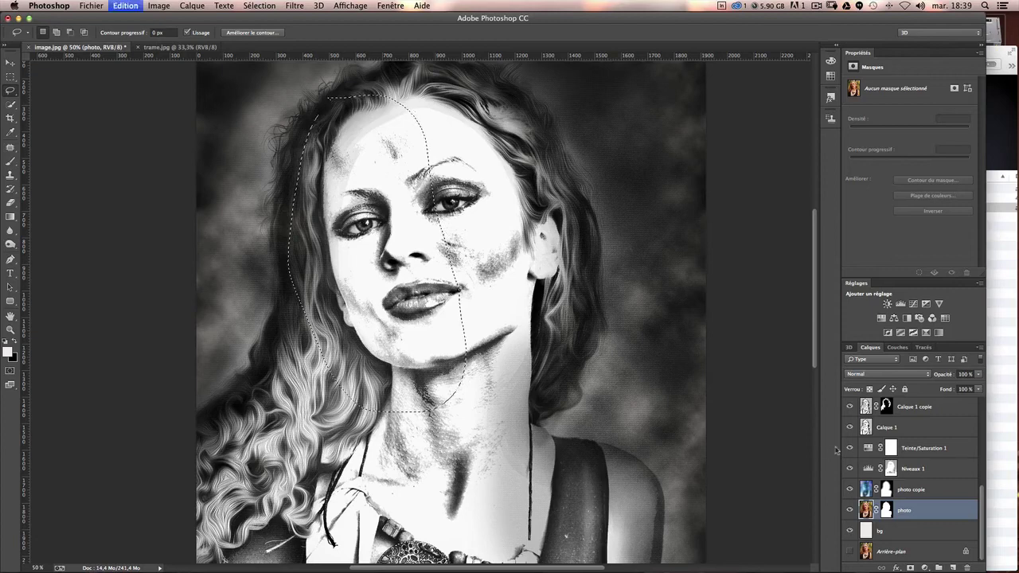
pyautogui.hotkey('alt', '.')
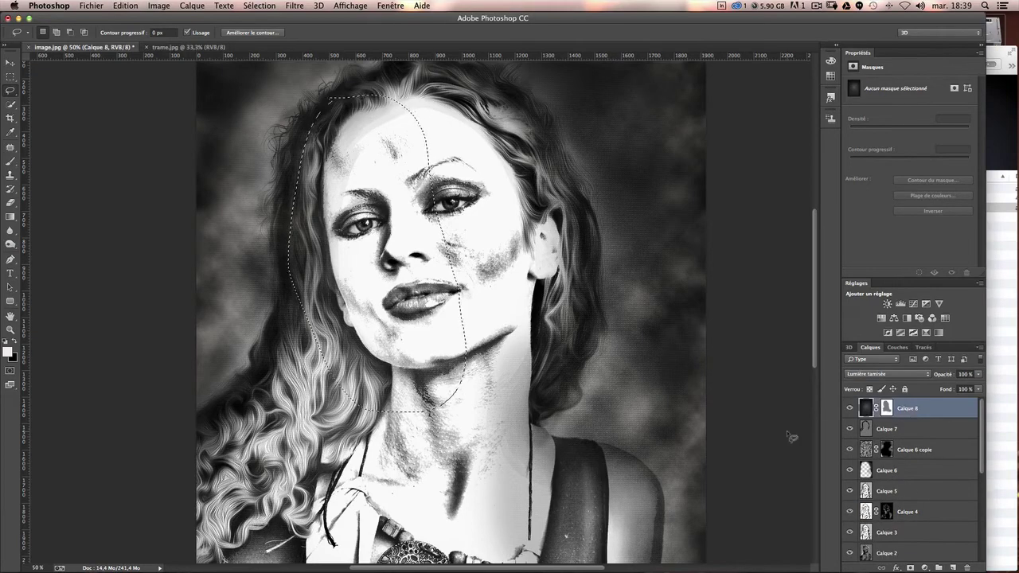
pyautogui.hotkey('ctrl', 'v')
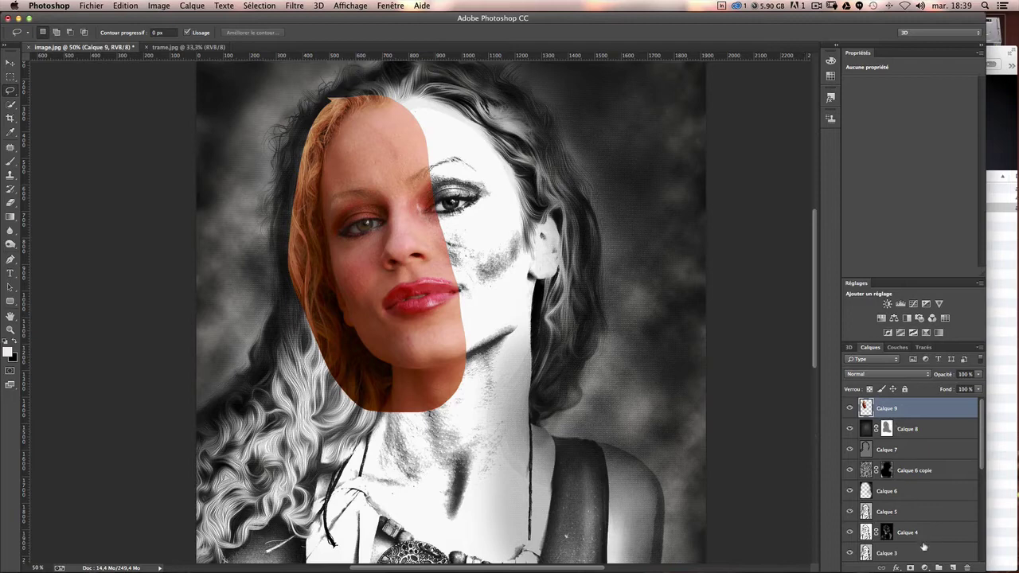
pyautogui.click(926, 567)
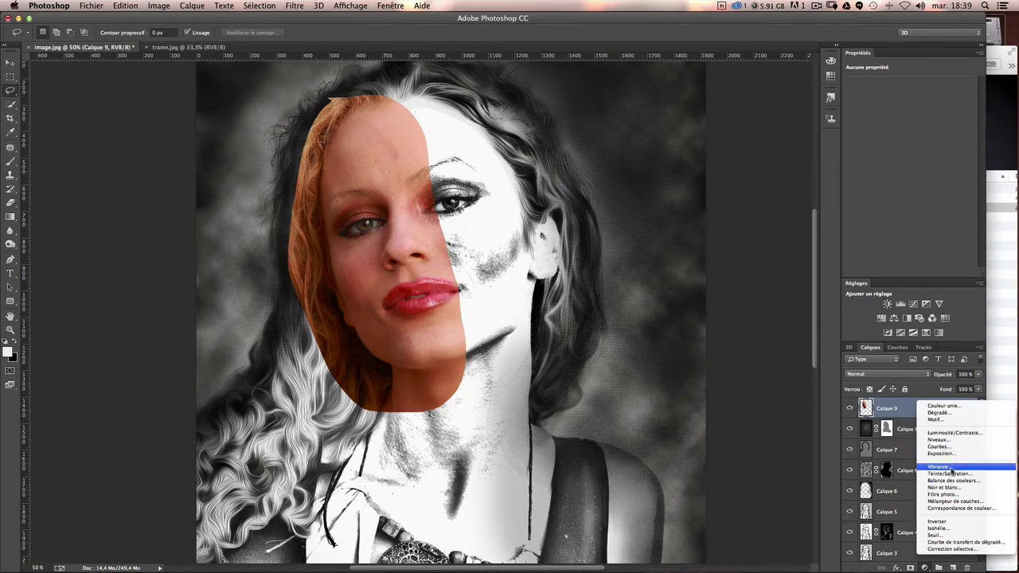
# Step: Add Teinte/Saturation 2 at Saturation -100 and clip it to Calque 9
pyautogui.click(951, 474)
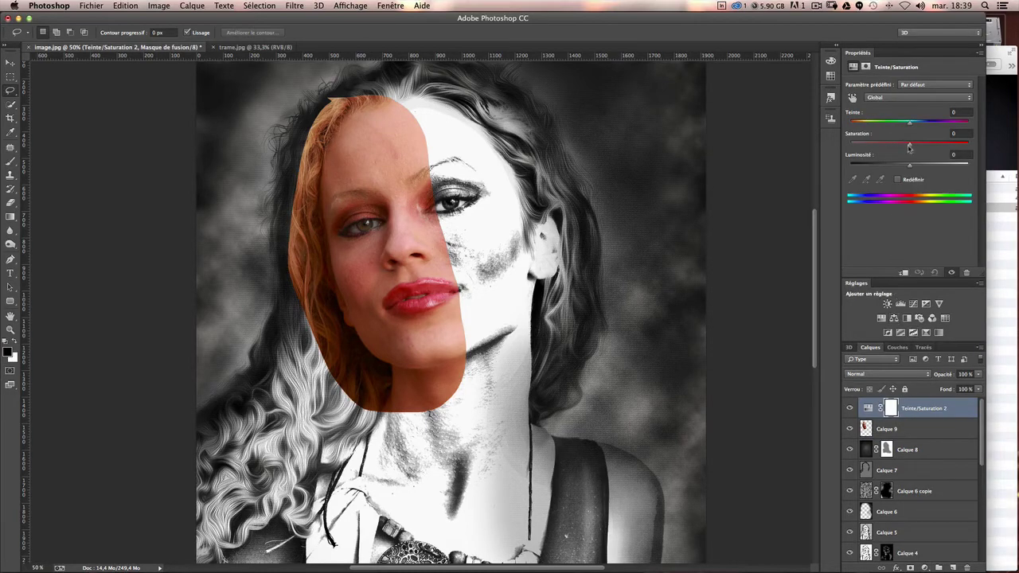
pyautogui.moveTo(910, 148); pyautogui.dragTo(743, 158)
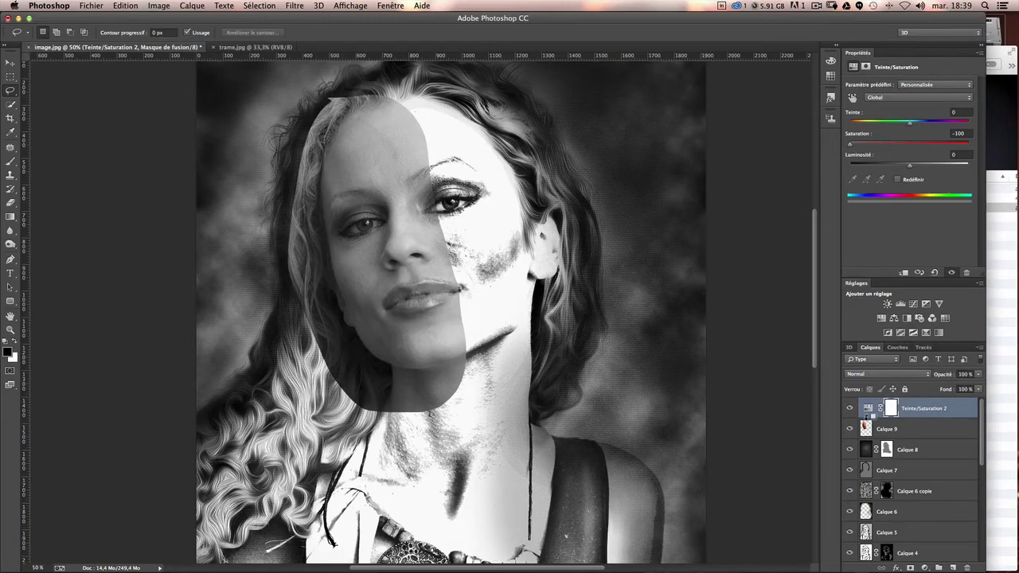
pyautogui.keyDown('alt'); pyautogui.click(867, 417); pyautogui.keyUp('alt')
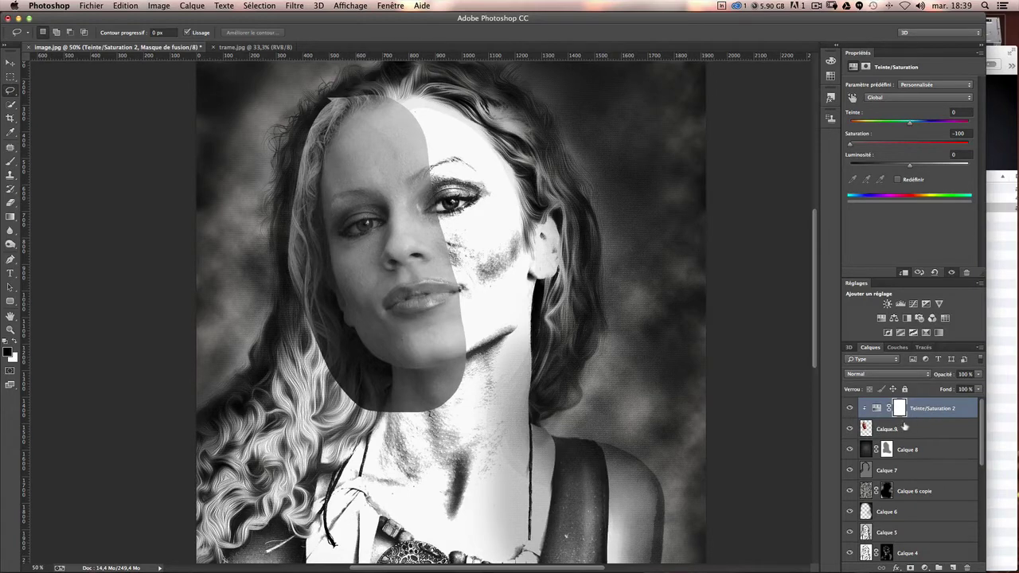
pyautogui.click(886, 429)
pyautogui.click(889, 409)
# Step: Pick a speckled particle brush without replacing the current set, sized to about 468 px
pyautogui.click(12, 162)
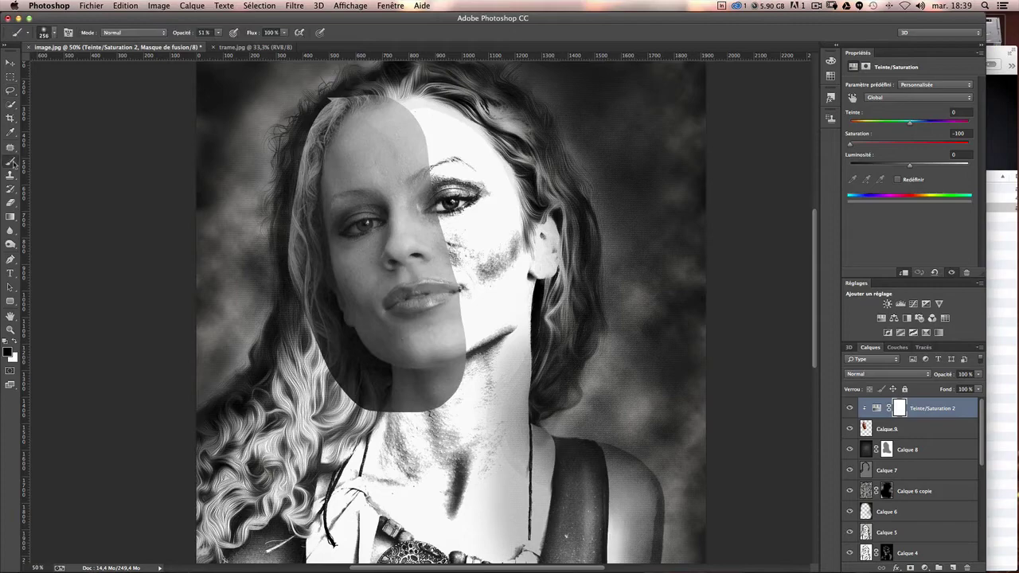
pyautogui.click(55, 34)
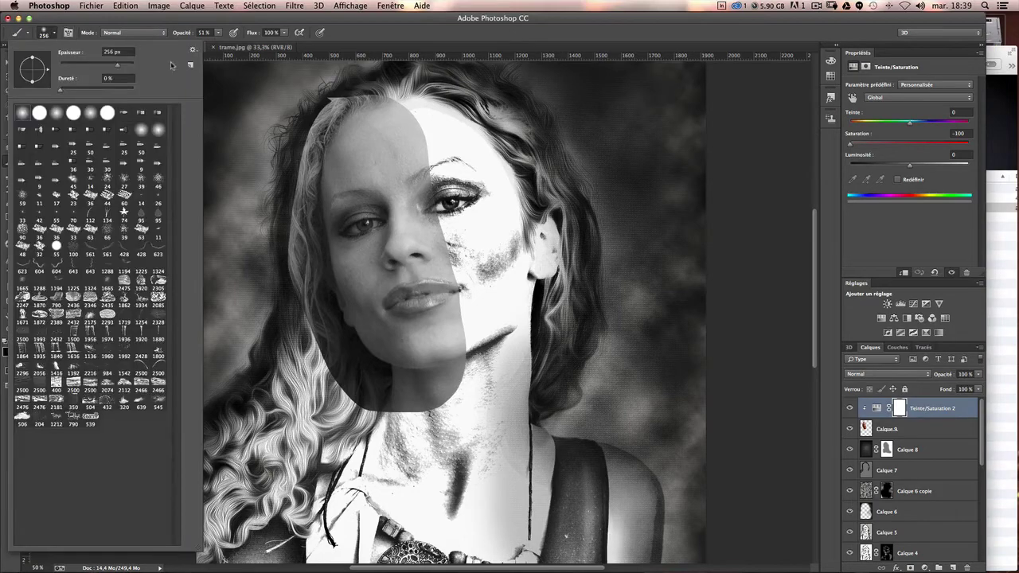
pyautogui.click(193, 51)
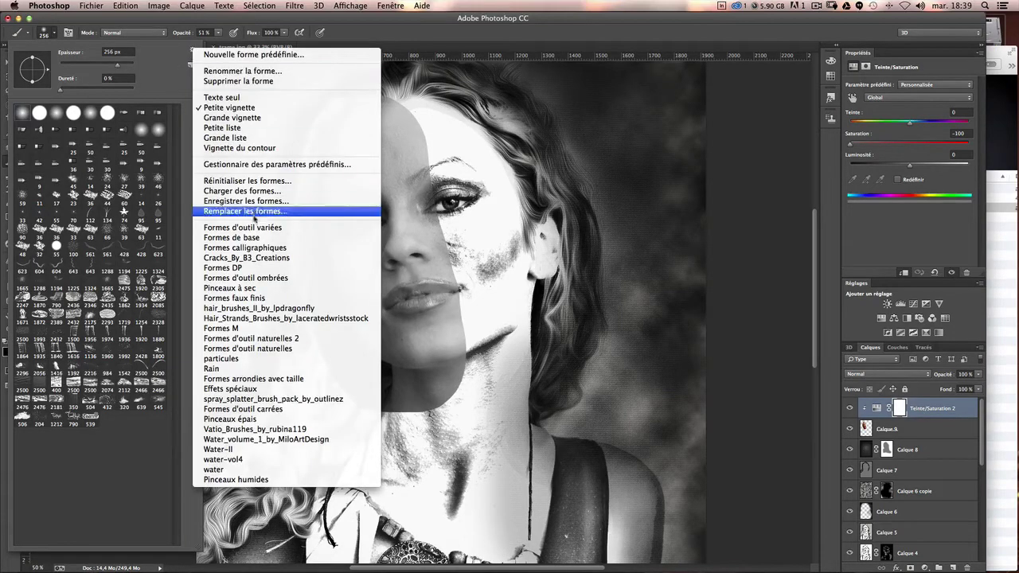
pyautogui.click(241, 362)
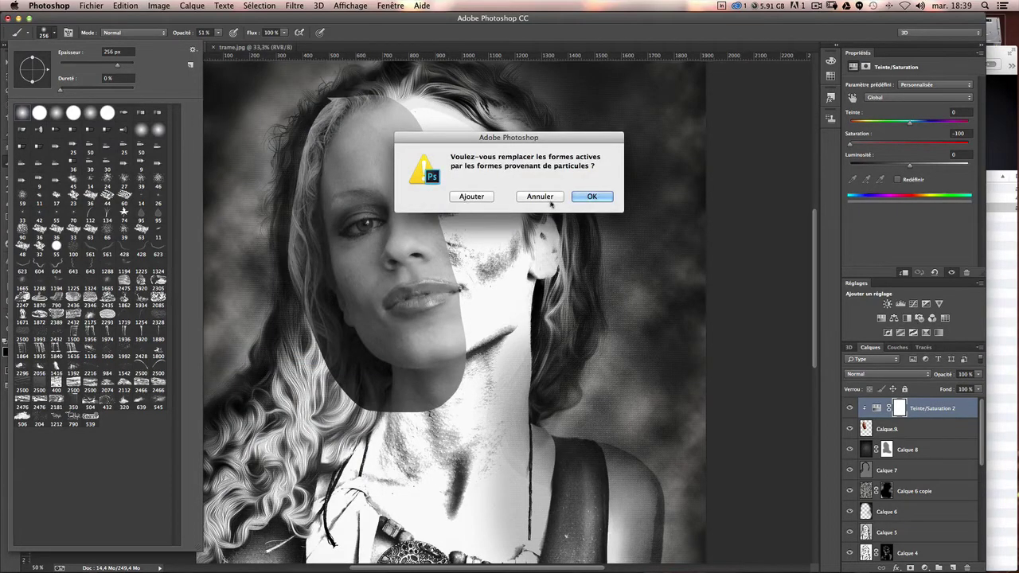
pyautogui.click(547, 199)
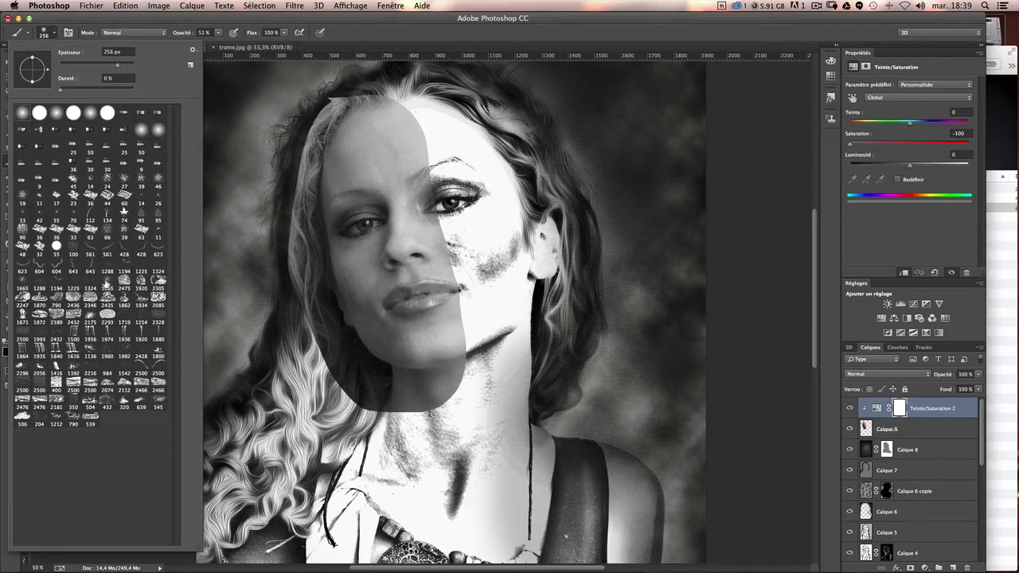
pyautogui.click(107, 284)
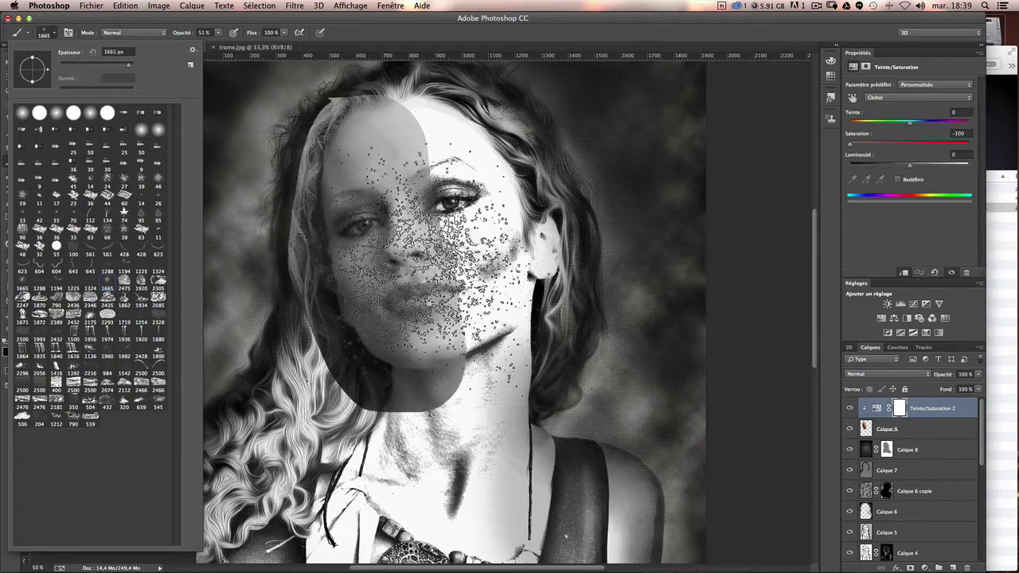
pyautogui.moveTo(126, 65); pyautogui.dragTo(110, 67)
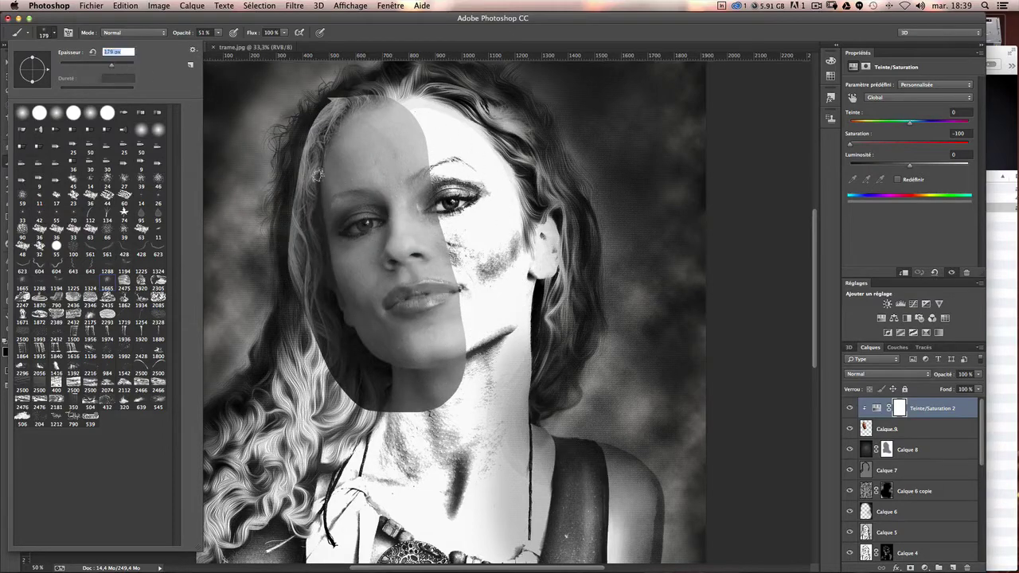
pyautogui.moveTo(334, 166)
pyautogui.mouseDown()
pyautogui.moveTo(351, 165)
pyautogui.moveTo(318, 170)
pyautogui.mouseUp()
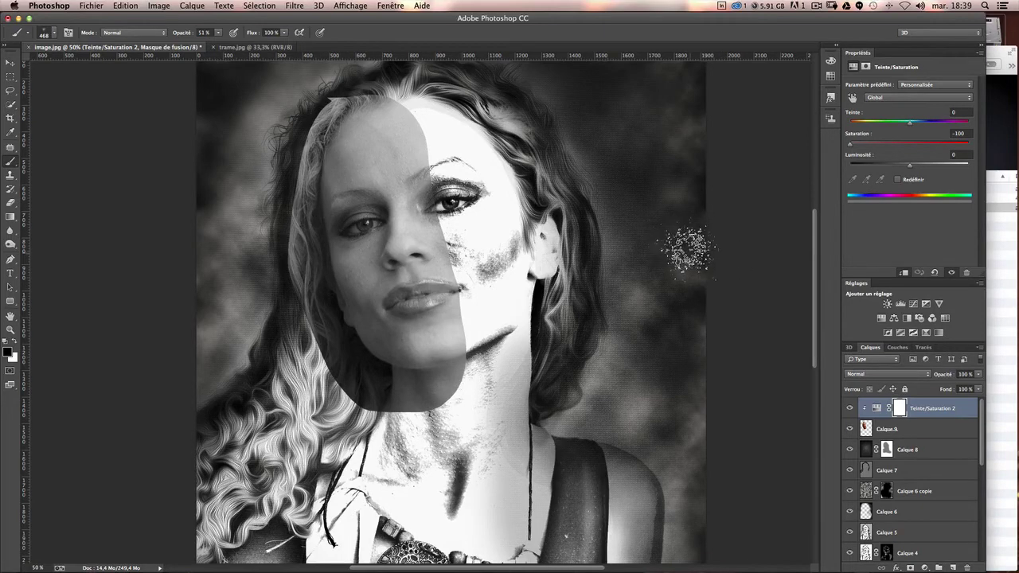
# Step: Paint the Teinte/Saturation 2 mask over the top of the head, then add a mask to Calque 9
pyautogui.click(901, 409)
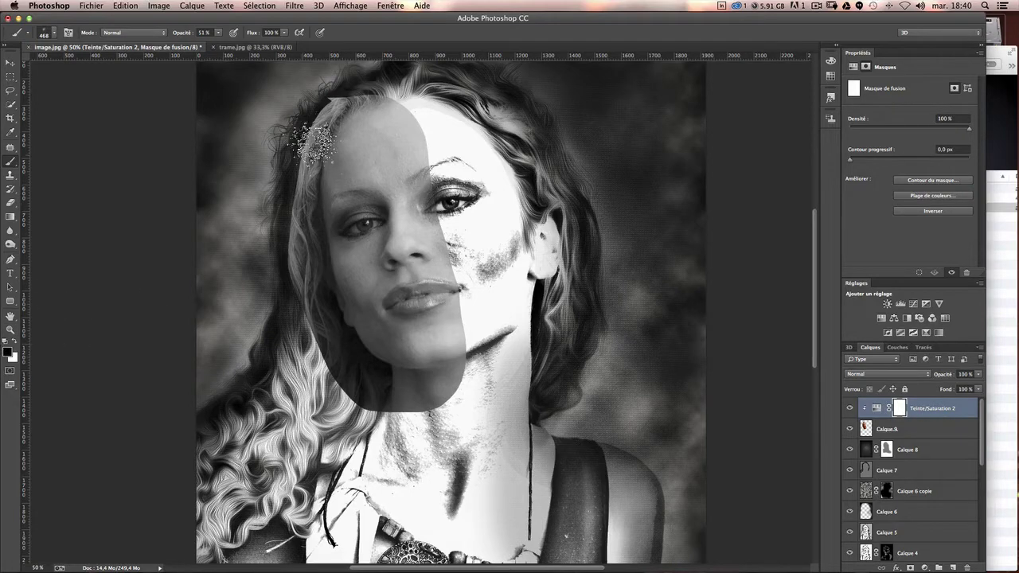
pyautogui.moveTo(314, 144); pyautogui.dragTo(378, 117)
pyautogui.moveTo(350, 84)
pyautogui.mouseDown()
pyautogui.moveTo(307, 119)
pyautogui.moveTo(318, 100)
pyautogui.mouseUp()
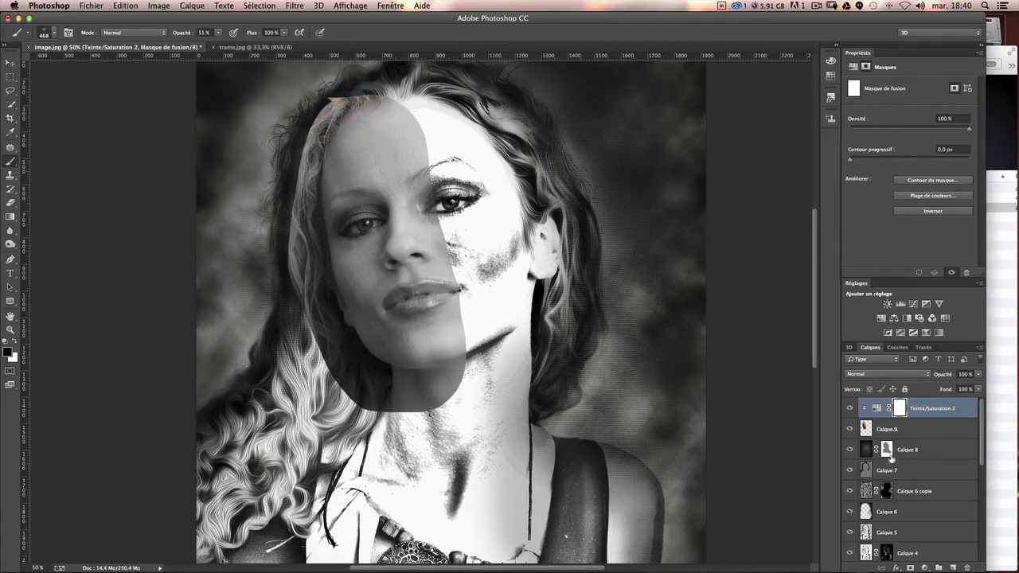
pyautogui.click(924, 429)
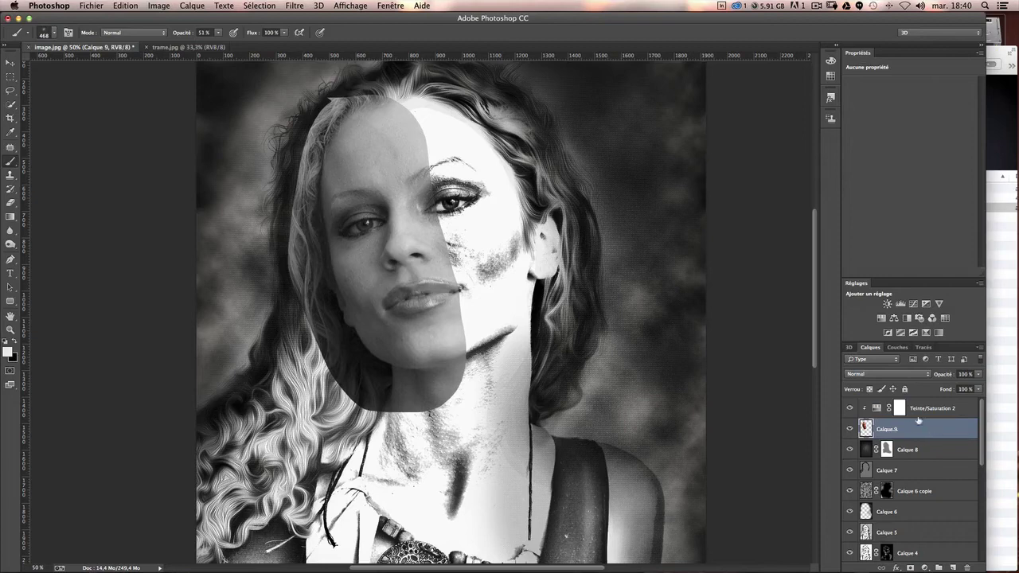
pyautogui.click(910, 568)
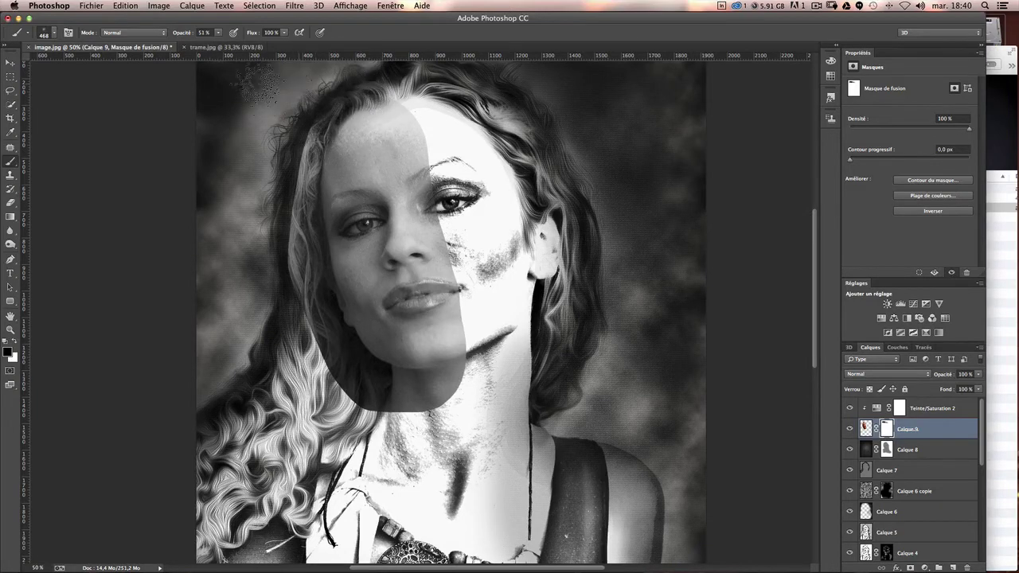
# Step: Speckle Calque 9's mask over the cheek, lips, neck and left hair
pyautogui.moveTo(453, 259)
pyautogui.mouseDown()
pyautogui.moveTo(409, 103)
pyautogui.moveTo(438, 145)
pyautogui.mouseUp()
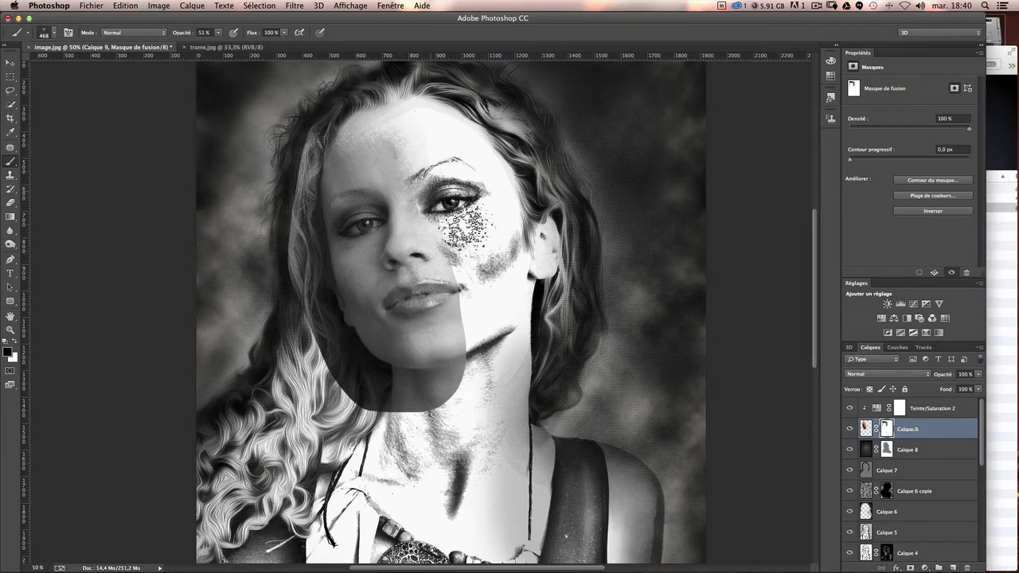
pyautogui.moveTo(391, 301)
pyautogui.mouseDown()
pyautogui.moveTo(455, 320)
pyautogui.moveTo(466, 346)
pyautogui.moveTo(406, 402)
pyautogui.moveTo(489, 371)
pyautogui.moveTo(444, 406)
pyautogui.moveTo(466, 390)
pyautogui.mouseUp()
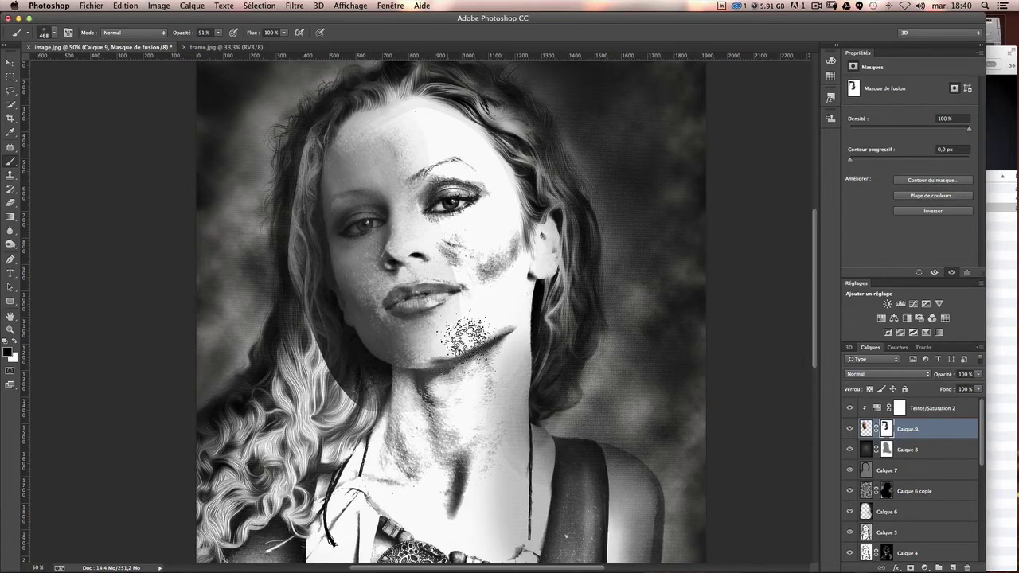
pyautogui.moveTo(303, 103)
pyautogui.mouseDown()
pyautogui.moveTo(284, 215)
pyautogui.moveTo(284, 148)
pyautogui.moveTo(315, 382)
pyautogui.moveTo(347, 374)
pyautogui.moveTo(350, 394)
pyautogui.moveTo(310, 378)
pyautogui.mouseUp()
pyautogui.moveTo(253, 322)
pyautogui.mouseDown()
pyautogui.moveTo(377, 414)
pyautogui.moveTo(350, 366)
pyautogui.moveTo(380, 427)
pyautogui.moveTo(292, 151)
pyautogui.moveTo(278, 215)
pyautogui.moveTo(275, 176)
pyautogui.moveTo(354, 390)
pyautogui.mouseUp()
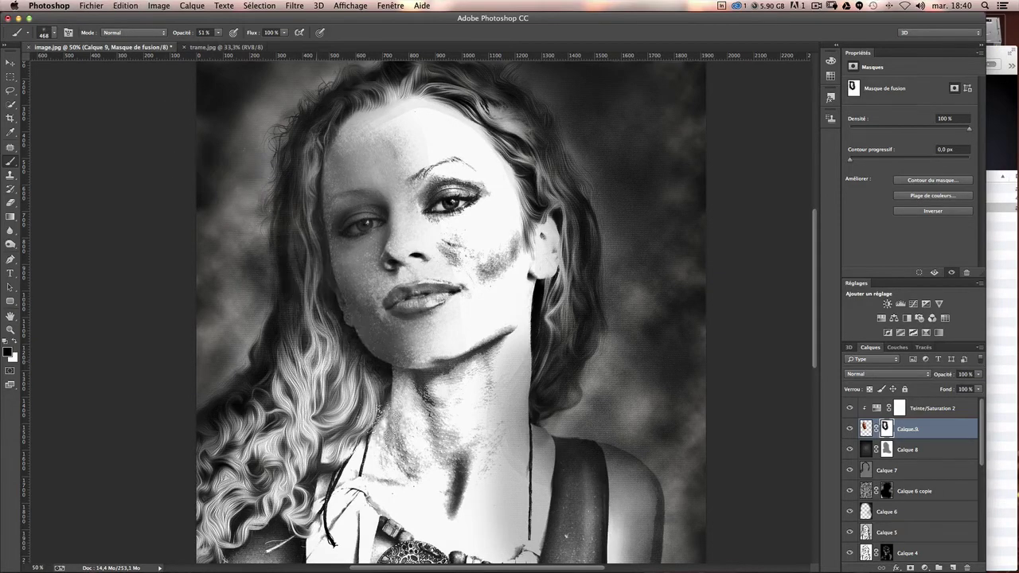
# Step: With a 584 px brush at 12% opacity, speckle the nose, upper lip and forehead
pyautogui.moveTo(374, 382); pyautogui.dragTo(387, 388)
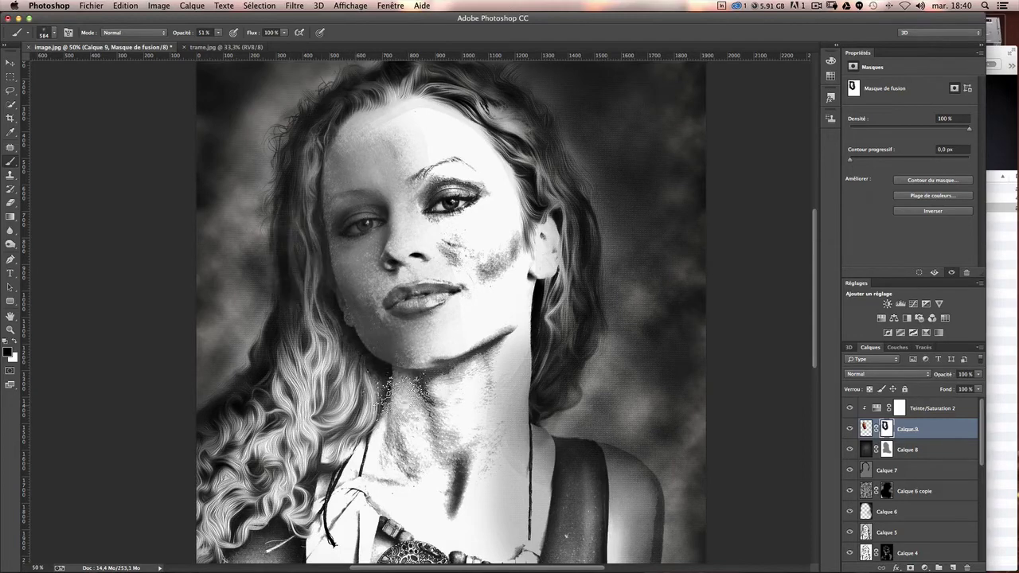
pyautogui.click(217, 32)
pyautogui.moveTo(201, 46); pyautogui.dragTo(199, 46)
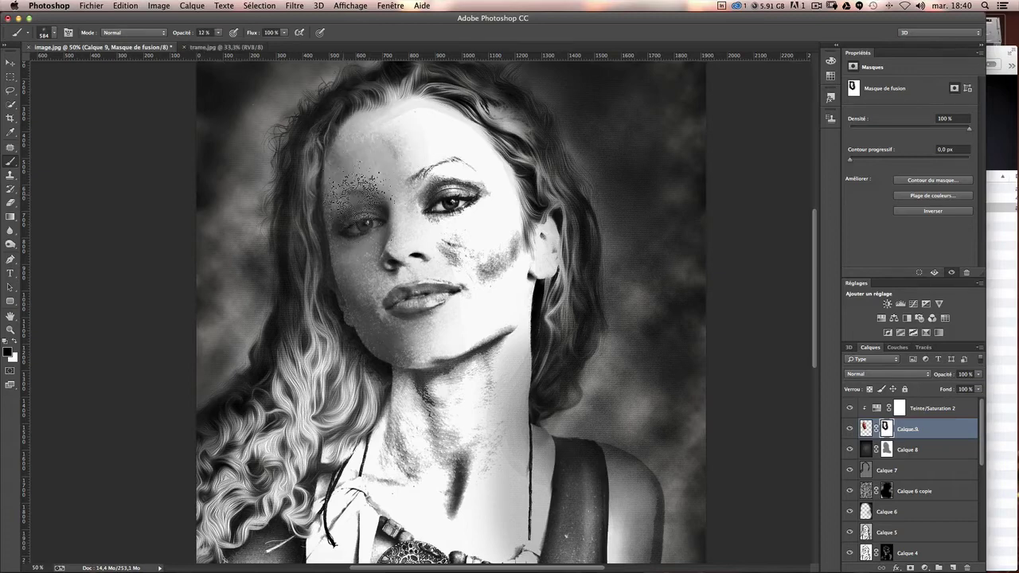
pyautogui.click(415, 267)
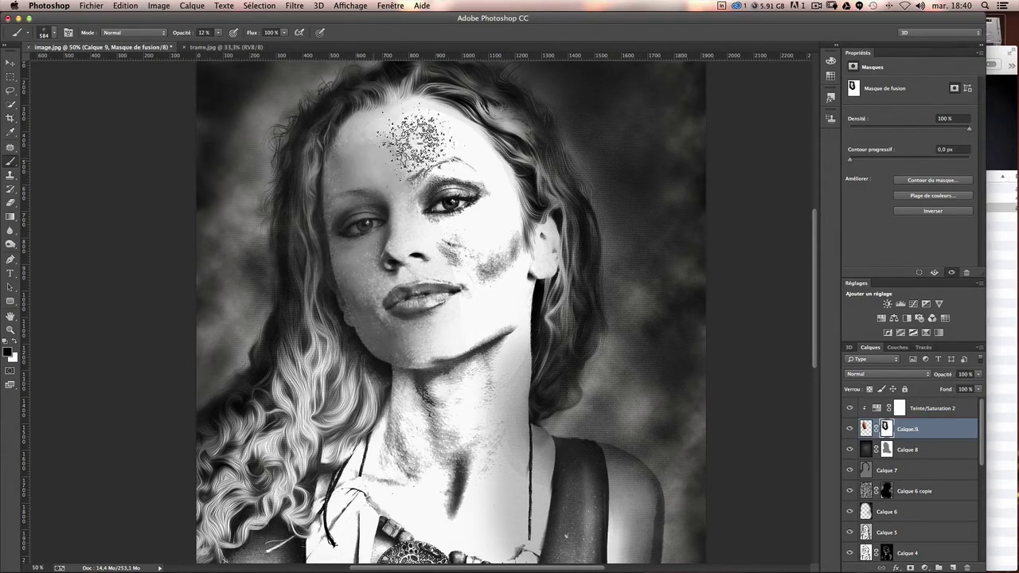
pyautogui.moveTo(410, 139); pyautogui.dragTo(394, 163)
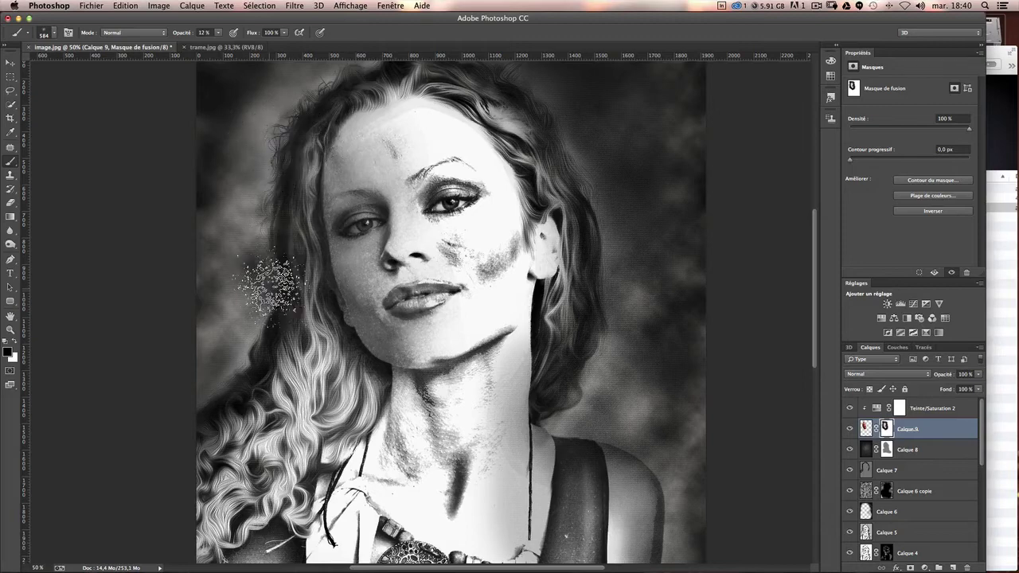
# Step: With a 199 px brush at 56% opacity, paint the mask along the left eyebrow
pyautogui.moveTo(406, 209); pyautogui.dragTo(426, 207)
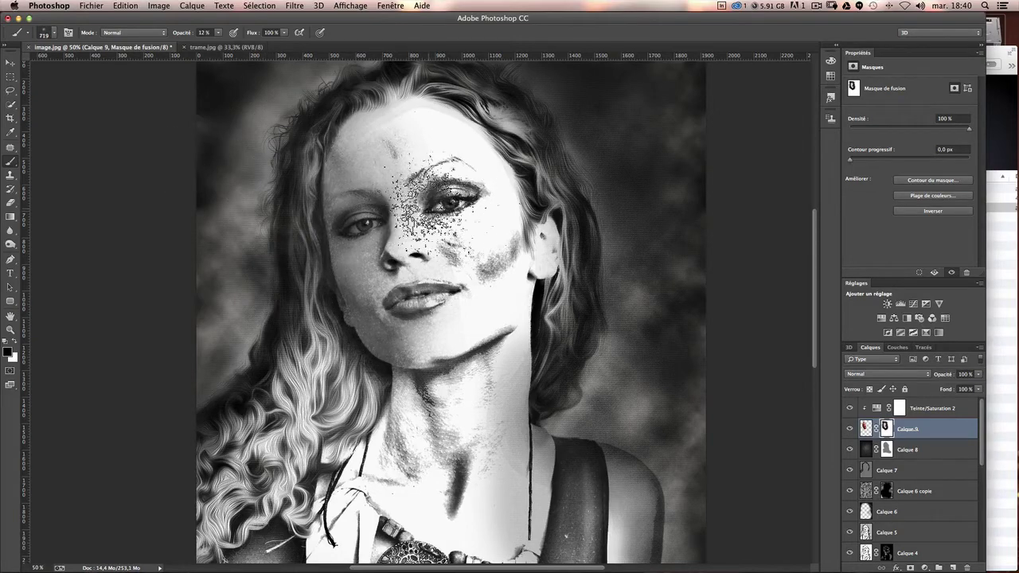
pyautogui.moveTo(357, 218); pyautogui.dragTo(296, 118)
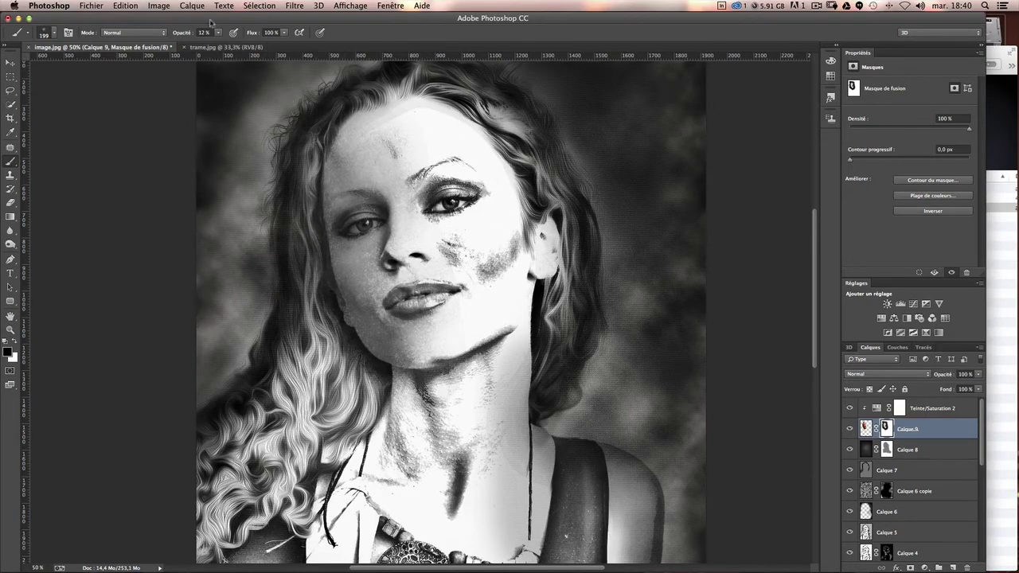
pyautogui.moveTo(217, 34); pyautogui.dragTo(233, 46)
pyautogui.moveTo(410, 223)
pyautogui.mouseDown()
pyautogui.moveTo(350, 233)
pyautogui.moveTo(358, 226)
pyautogui.mouseUp()
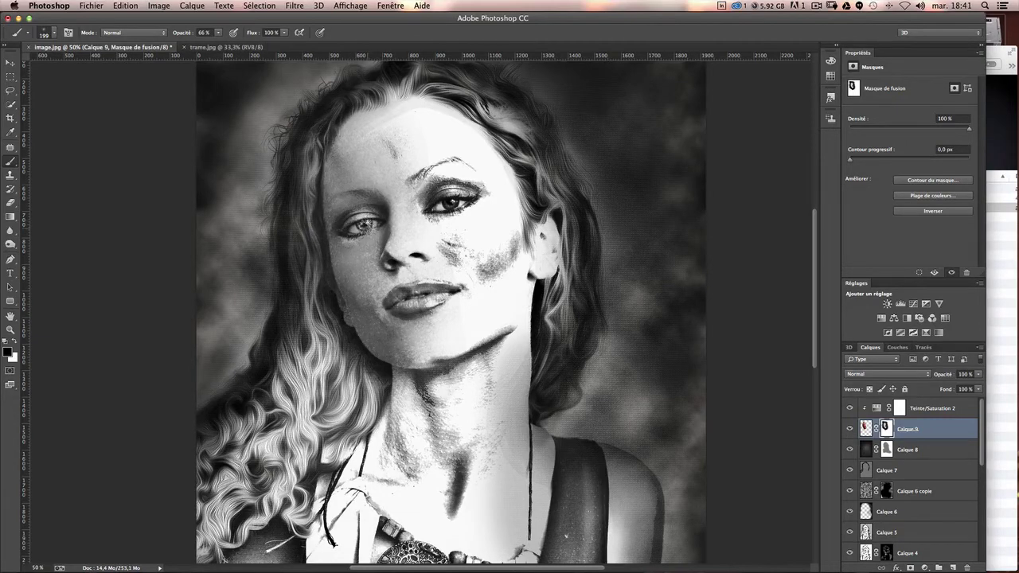
pyautogui.press('super+z')
pyautogui.click(218, 32)
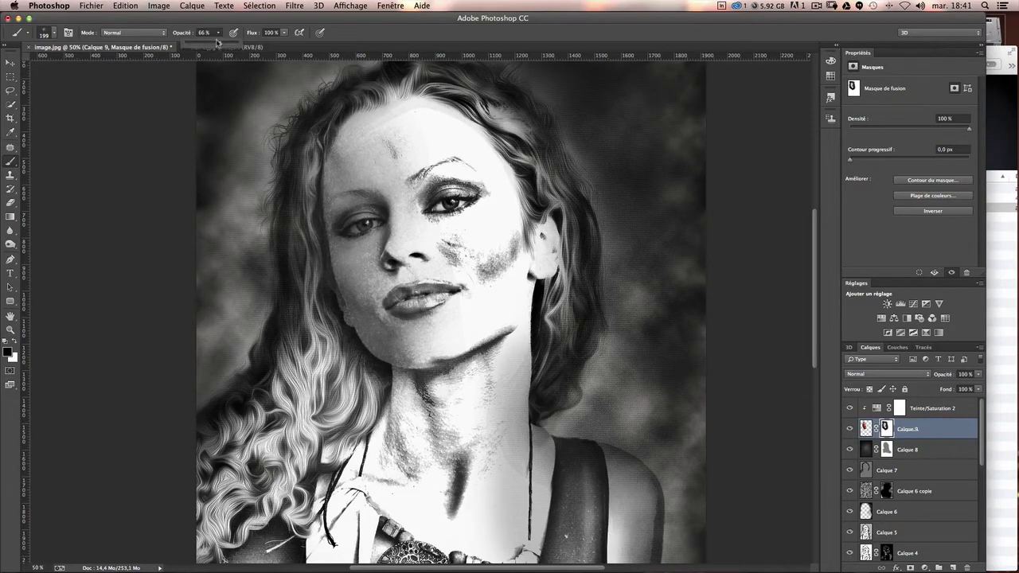
pyautogui.moveTo(351, 226)
pyautogui.mouseDown()
pyautogui.moveTo(379, 232)
pyautogui.moveTo(360, 197)
pyautogui.moveTo(388, 205)
pyautogui.moveTo(392, 226)
pyautogui.moveTo(371, 228)
pyautogui.moveTo(391, 247)
pyautogui.moveTo(390, 262)
pyautogui.mouseUp()
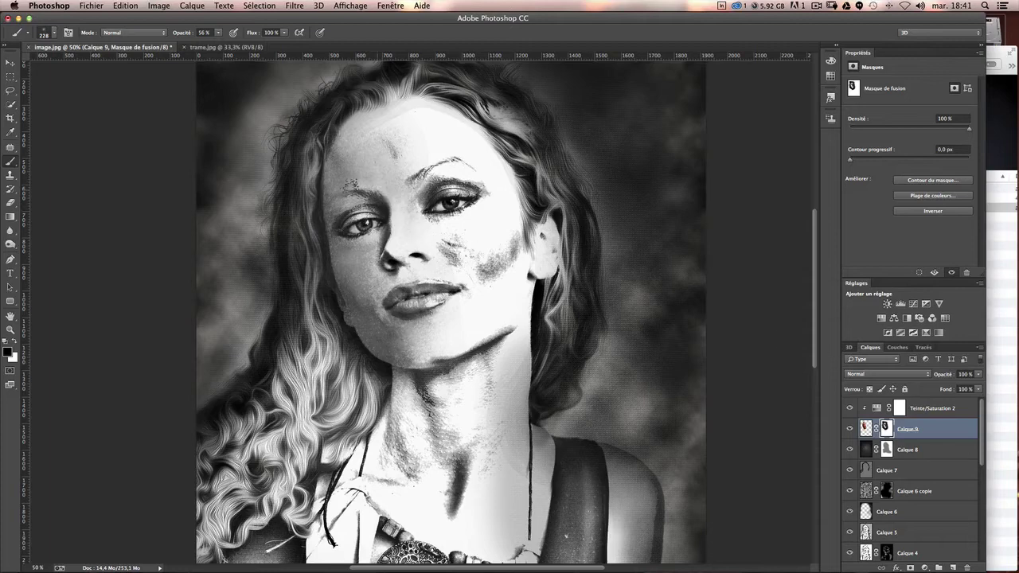
pyautogui.moveTo(387, 194); pyautogui.dragTo(348, 186)
pyautogui.moveTo(397, 208); pyautogui.dragTo(335, 182)
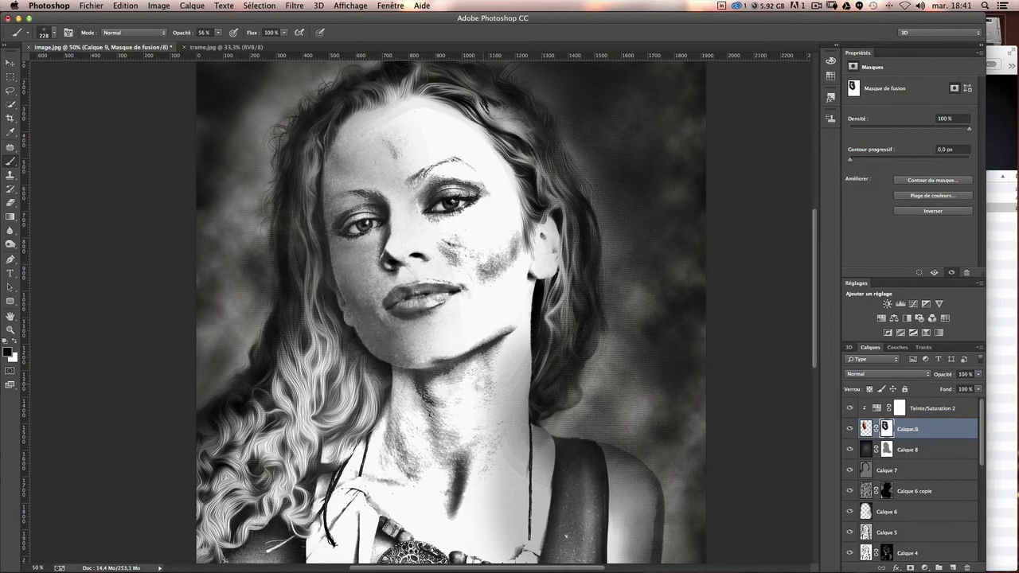
# Step: Add a speckled stroke on the left cheek with a 478 px brush at 17% opacity
pyautogui.click(217, 34)
pyautogui.moveTo(201, 49); pyautogui.dragTo(197, 49)
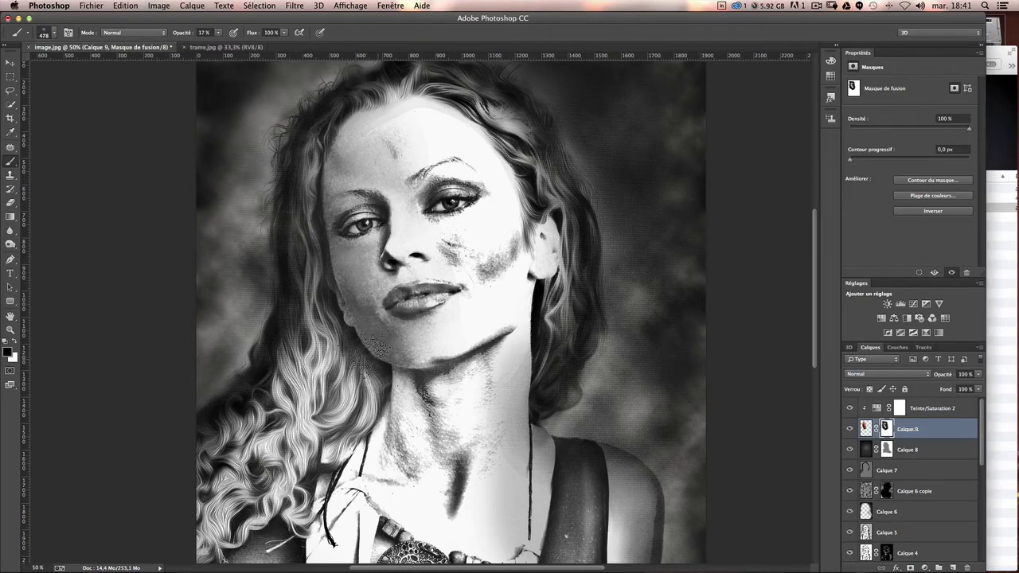
pyautogui.moveTo(368, 342); pyautogui.dragTo(349, 317)
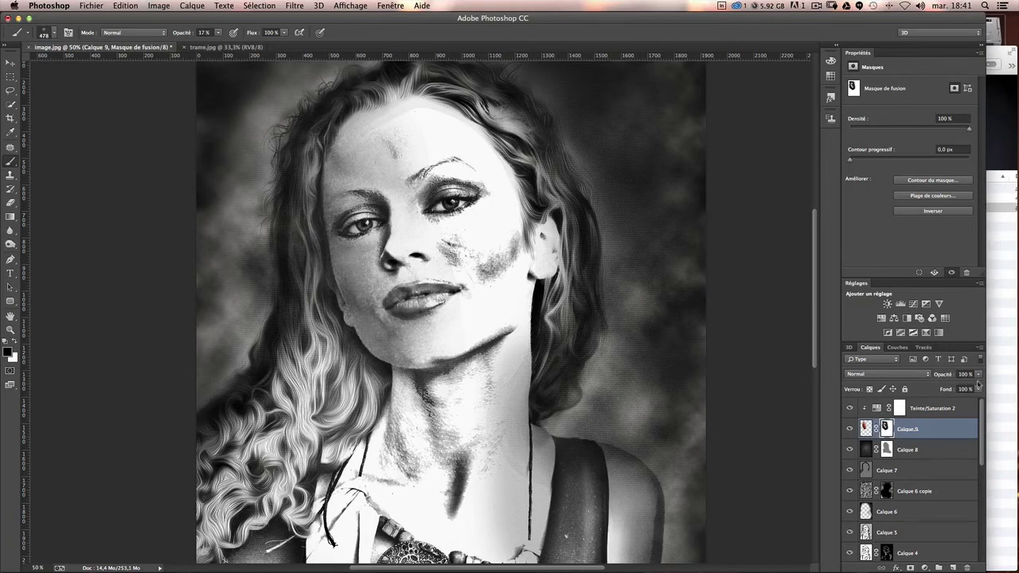
# Step: Set Calque 9 to Produit blending at 60% opacity
pyautogui.click(899, 375)
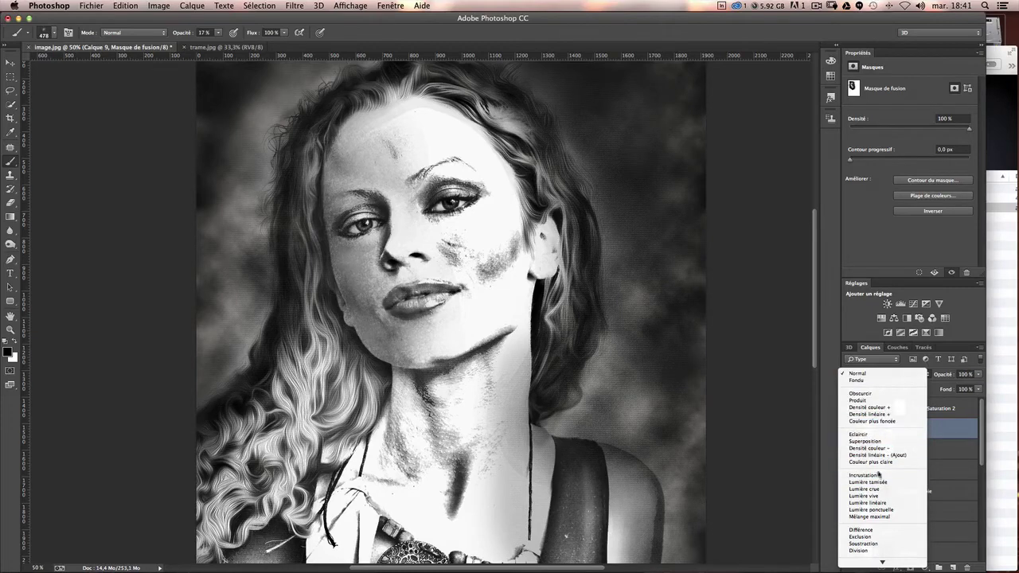
pyautogui.press('Escape')
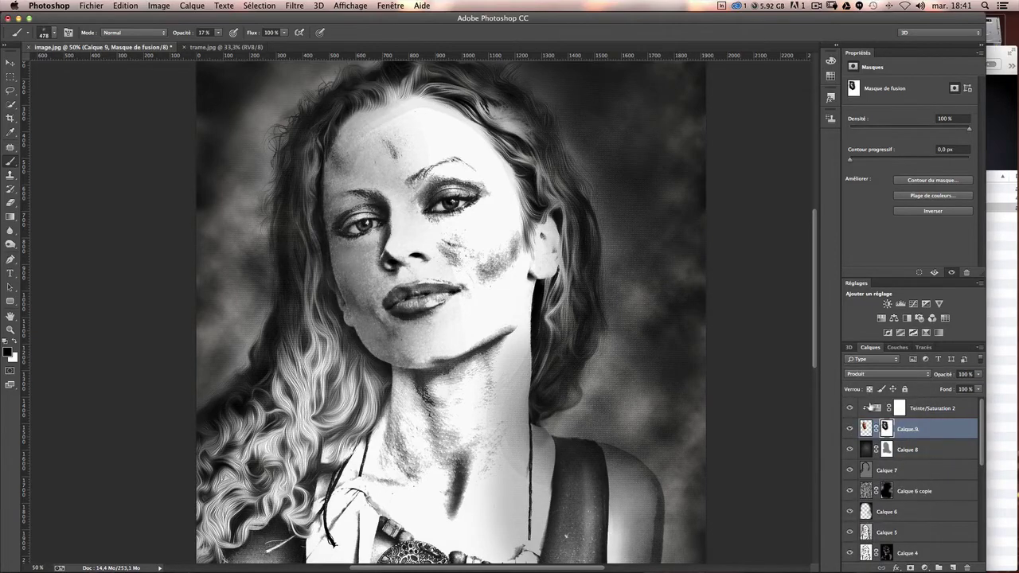
pyautogui.click(980, 389)
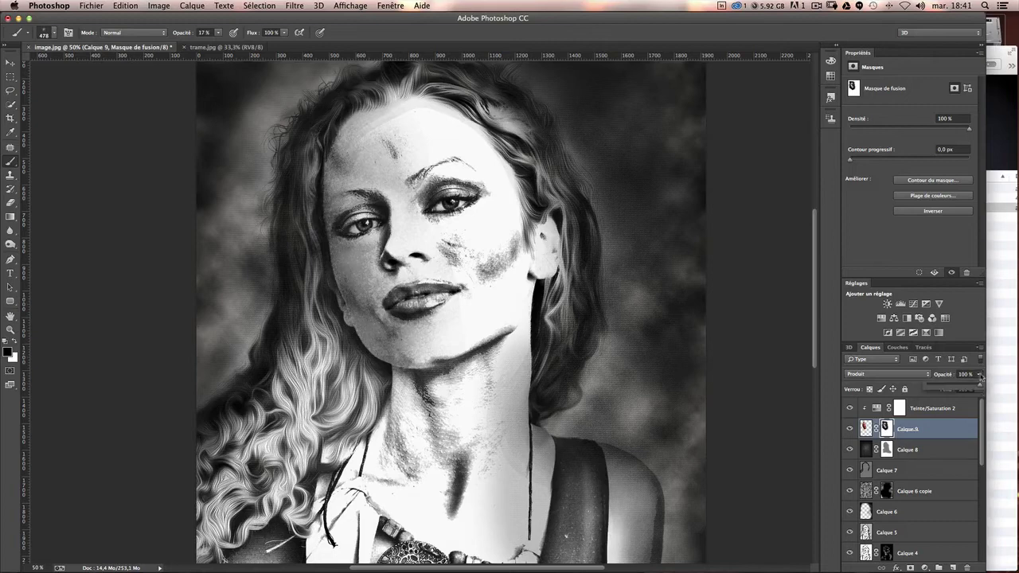
pyautogui.moveTo(972, 385); pyautogui.dragTo(910, 378)
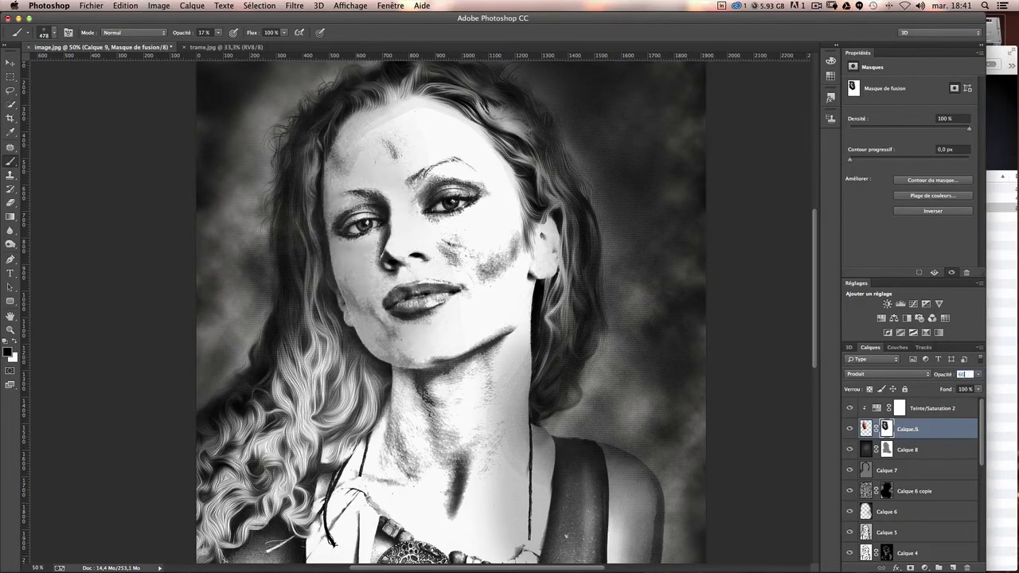
# Step: Toggle Calque 9 to compare, leave it visible, and view Teinte/Saturation 2's settings
pyautogui.click(846, 432)
pyautogui.click(846, 432)
pyautogui.click(846, 431)
pyautogui.click(846, 431)
pyautogui.click(846, 431)
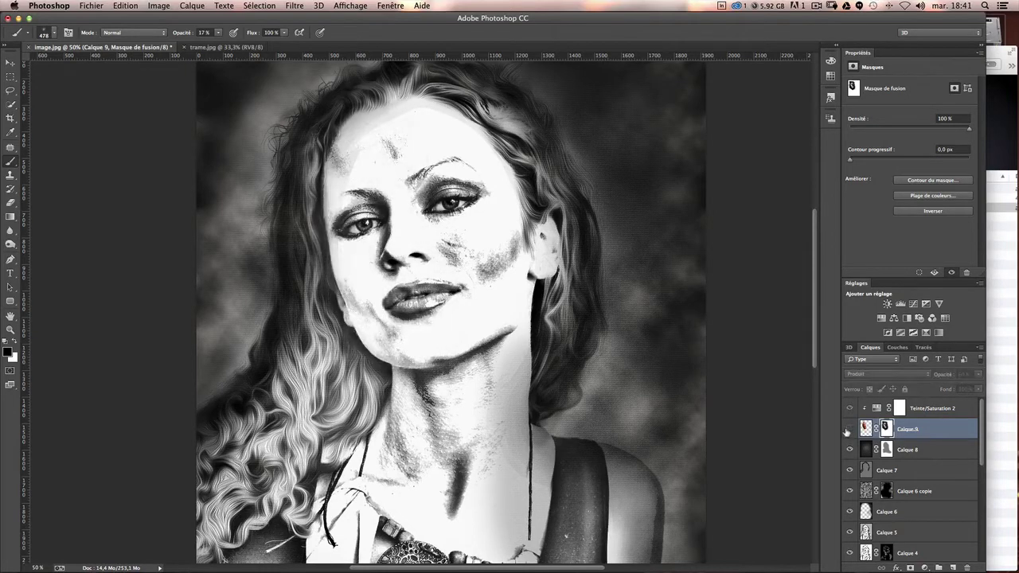
pyautogui.click(846, 432)
pyautogui.click(846, 431)
pyautogui.click(847, 432)
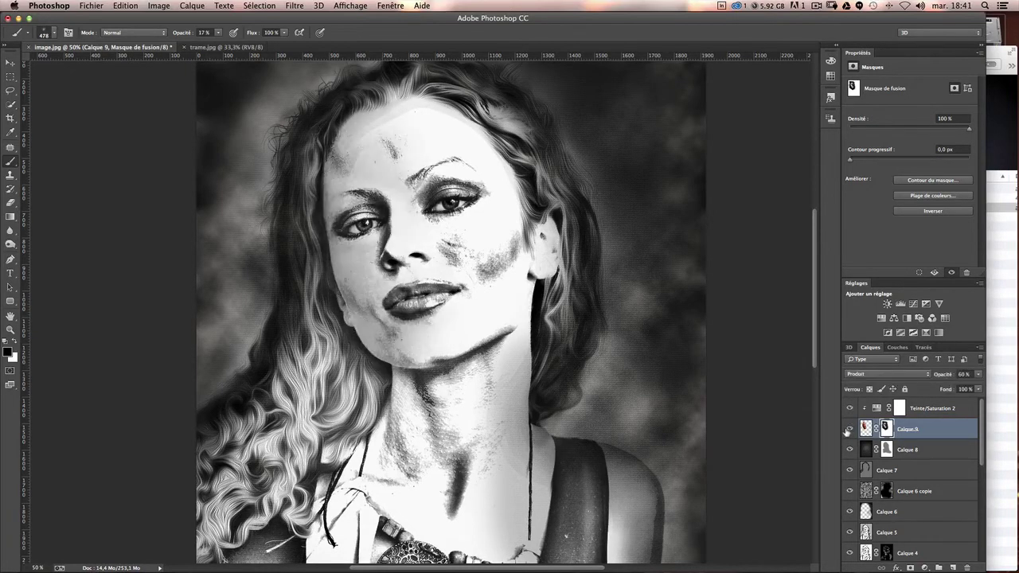
pyautogui.scroll(-1, 694, 306)
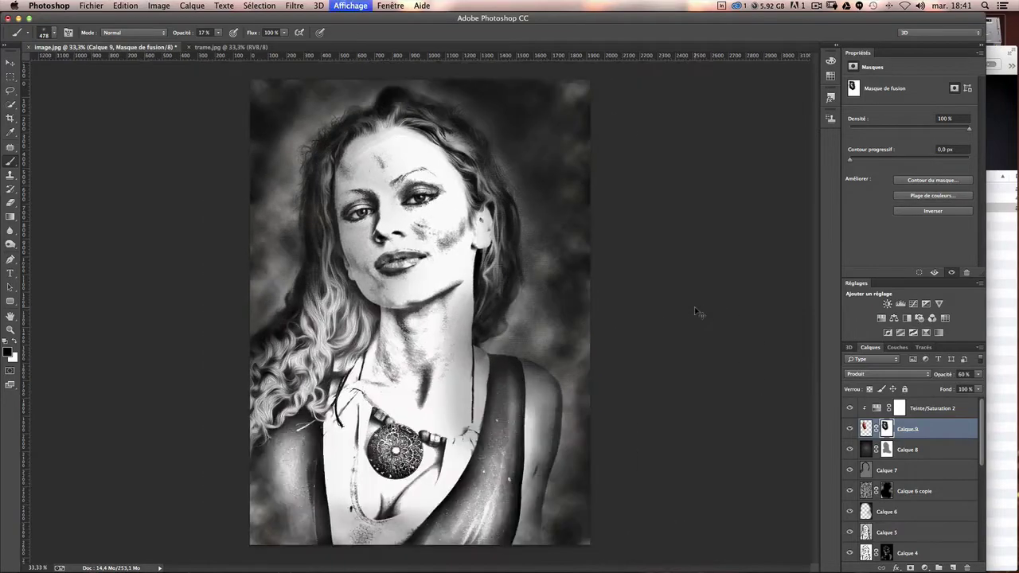
pyautogui.scroll(1, 694, 306)
pyautogui.scroll(5, 694, 307)
pyautogui.hscroll(-4, 695, 306)
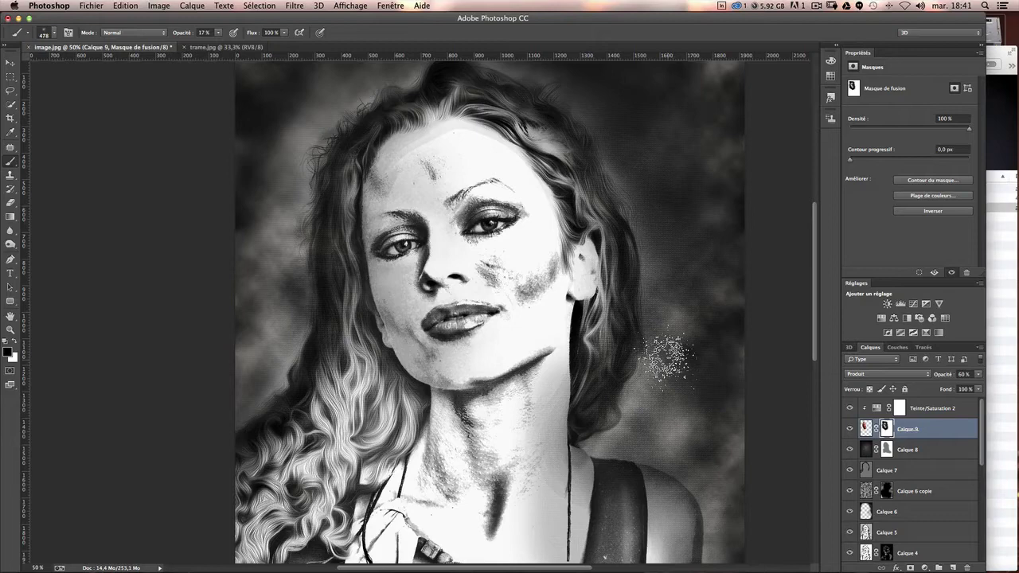
pyautogui.click(967, 413)
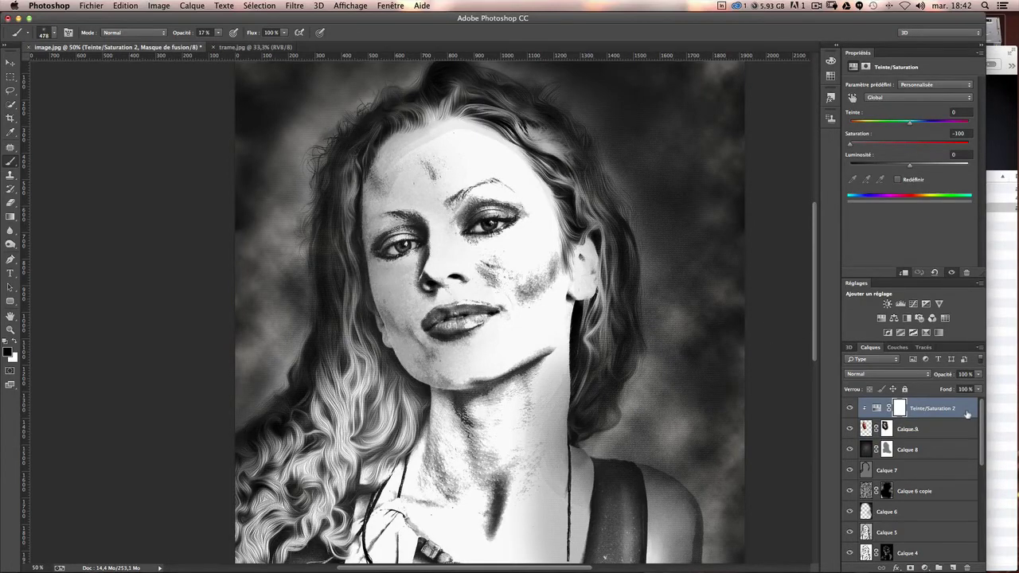
# Step: Stamp visible layers into Calque 10 and raise Température in the Camera Raw filter
pyautogui.hotkey('ctrl', 'alt', 'shift', 'n')
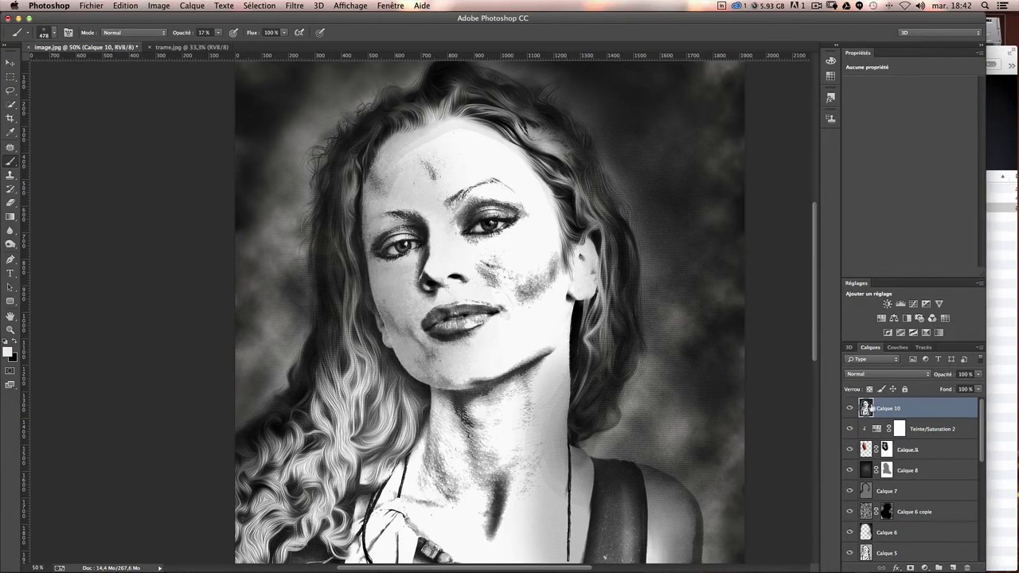
pyautogui.click(302, 6)
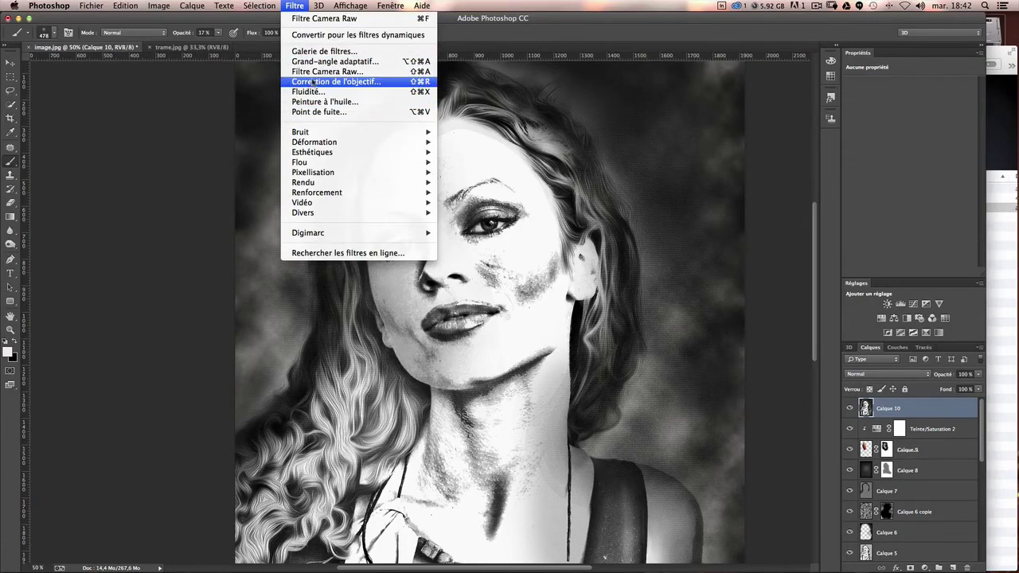
pyautogui.click(664, 201)
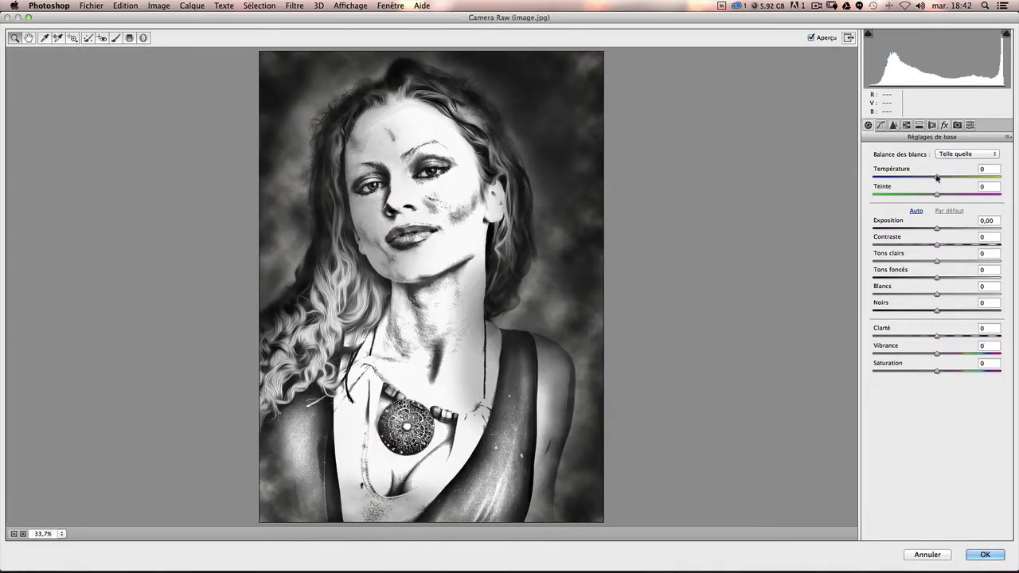
pyautogui.click(937, 178)
pyautogui.moveTo(939, 177); pyautogui.dragTo(944, 177)
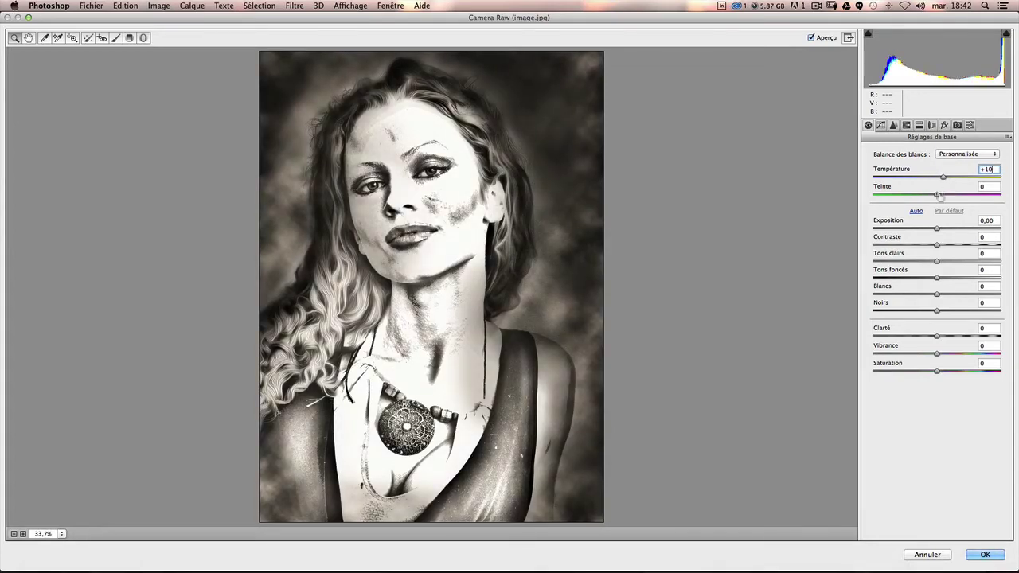
# Step: Set Contraste +10, Tons clairs -25, Tons foncés +30, Noirs -10 and Clarté +10
pyautogui.moveTo(938, 245); pyautogui.dragTo(943, 248)
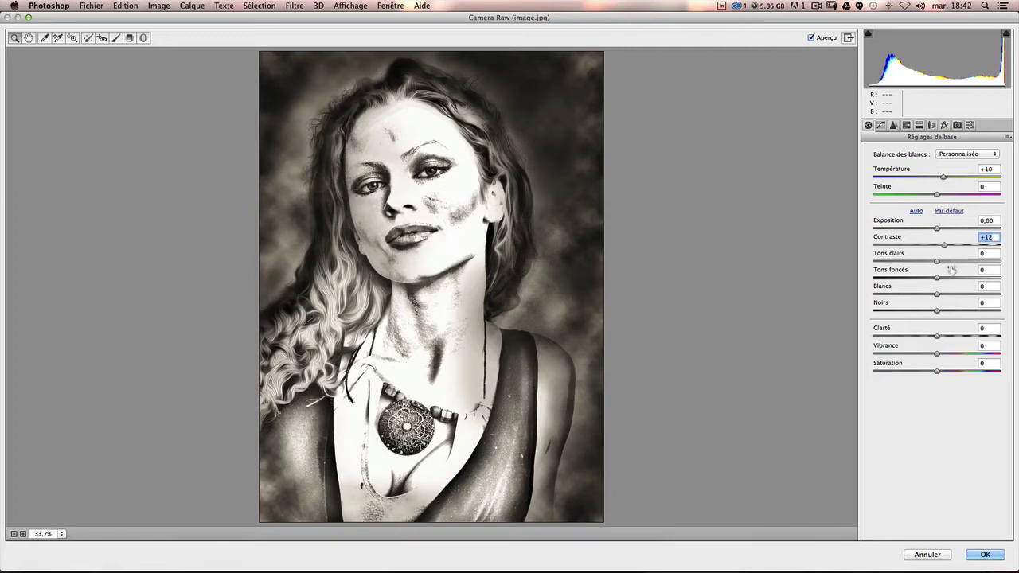
pyautogui.write('10')
pyautogui.moveTo(936, 261); pyautogui.dragTo(923, 261)
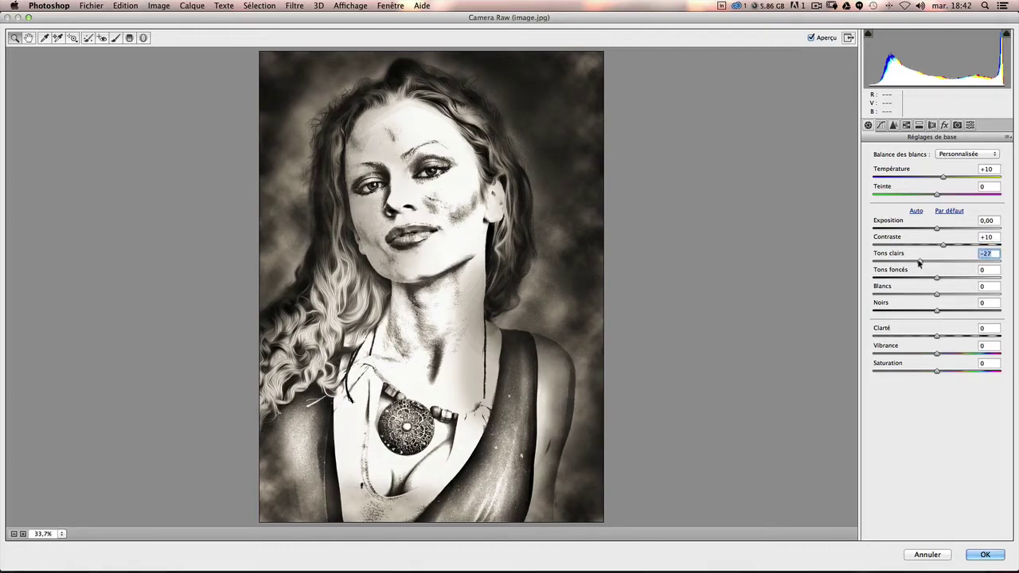
pyautogui.write('-25')
pyautogui.moveTo(937, 280)
pyautogui.mouseDown()
pyautogui.moveTo(960, 280)
pyautogui.moveTo(918, 296)
pyautogui.moveTo(939, 313)
pyautogui.mouseUp()
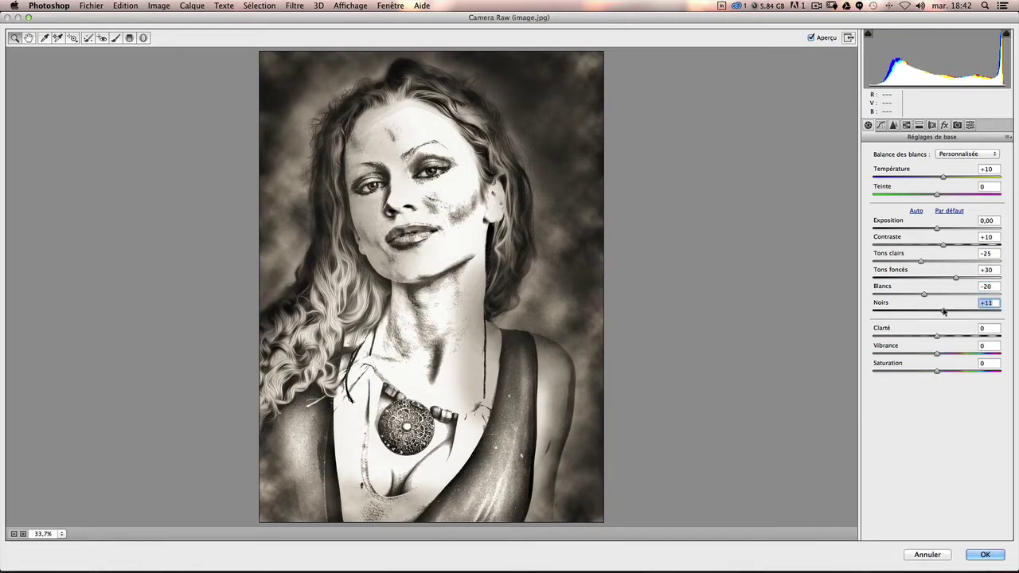
pyautogui.write('+20')
pyautogui.press('Tab')
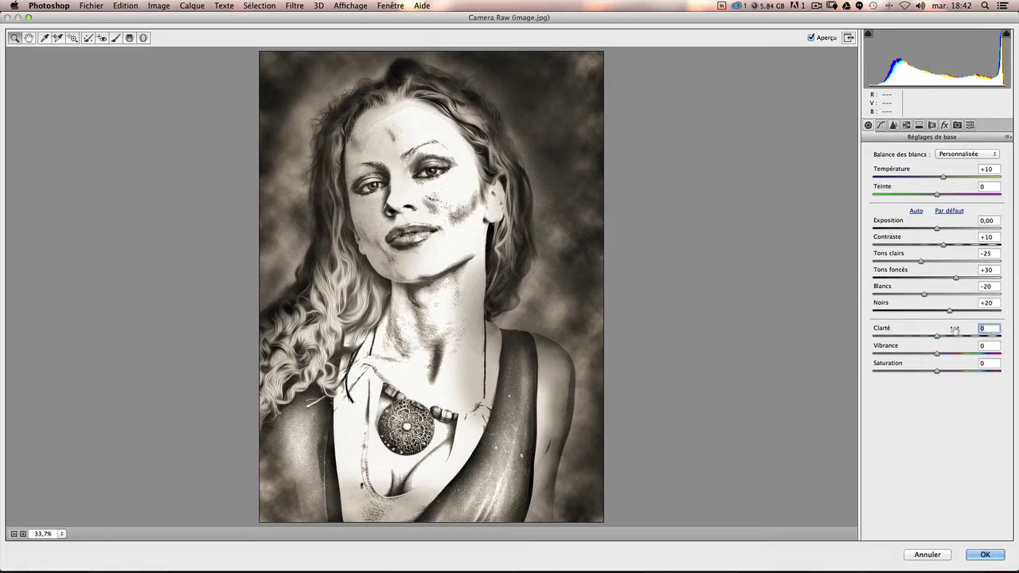
pyautogui.write('0')
pyautogui.moveTo(950, 313); pyautogui.dragTo(930, 314)
pyautogui.write('-')
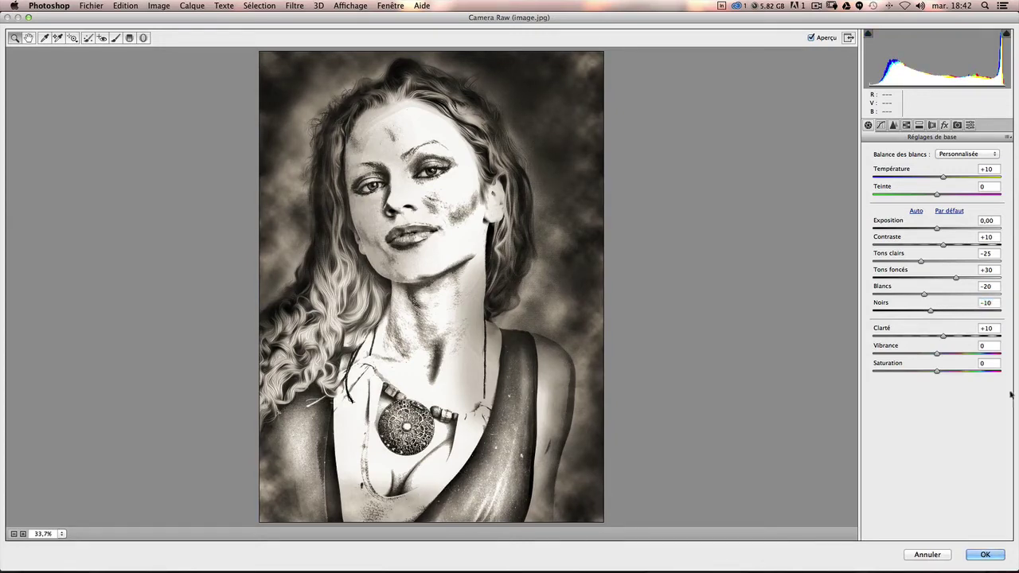
# Step: Apply the sepia Camera Raw settings and zoom in on the face
pyautogui.click(986, 554)
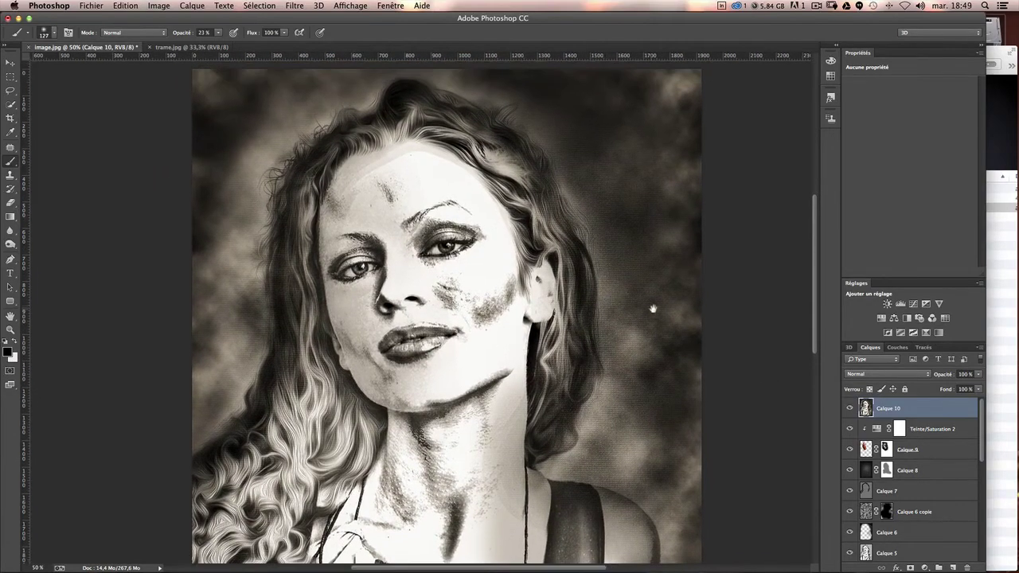
pyautogui.hotkey('ctrl', '+')
pyautogui.moveTo(690, 329); pyautogui.dragTo(675, 386)
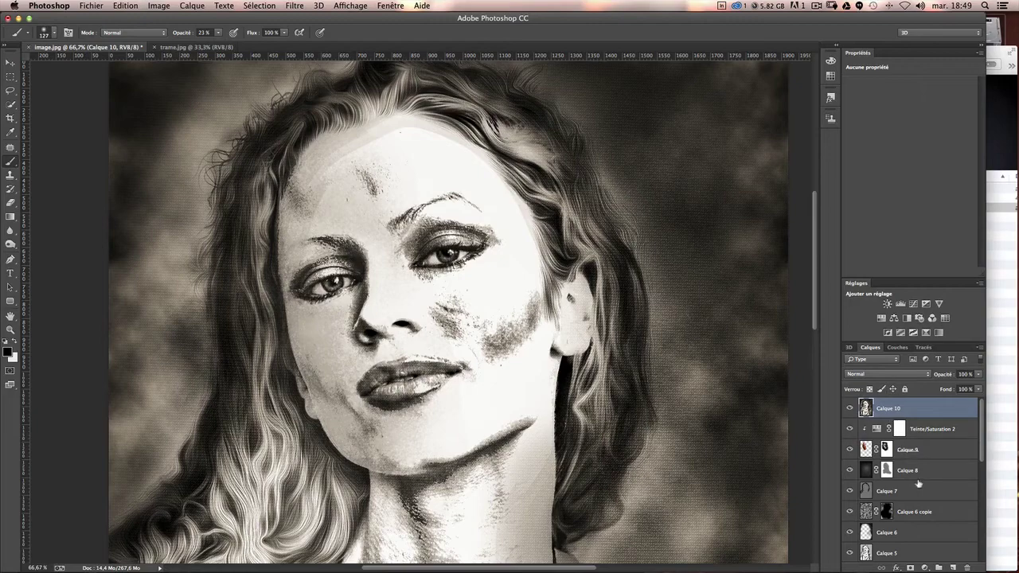
# Step: Create Calque 11 filled with 50% grey in Lumière tamisée mode
pyautogui.hotkey('ctrl', 'shift', 'n')
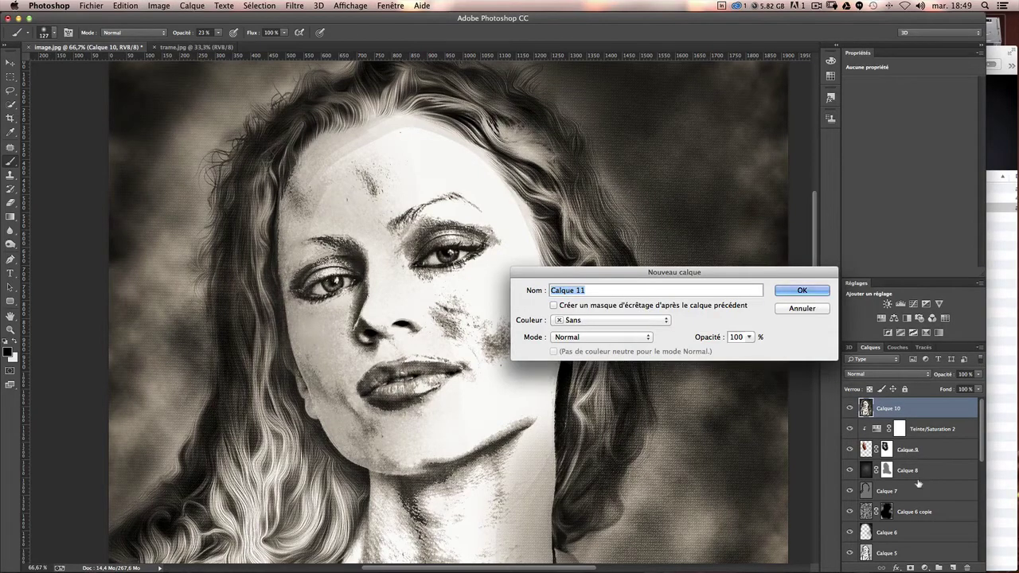
pyautogui.click(605, 337)
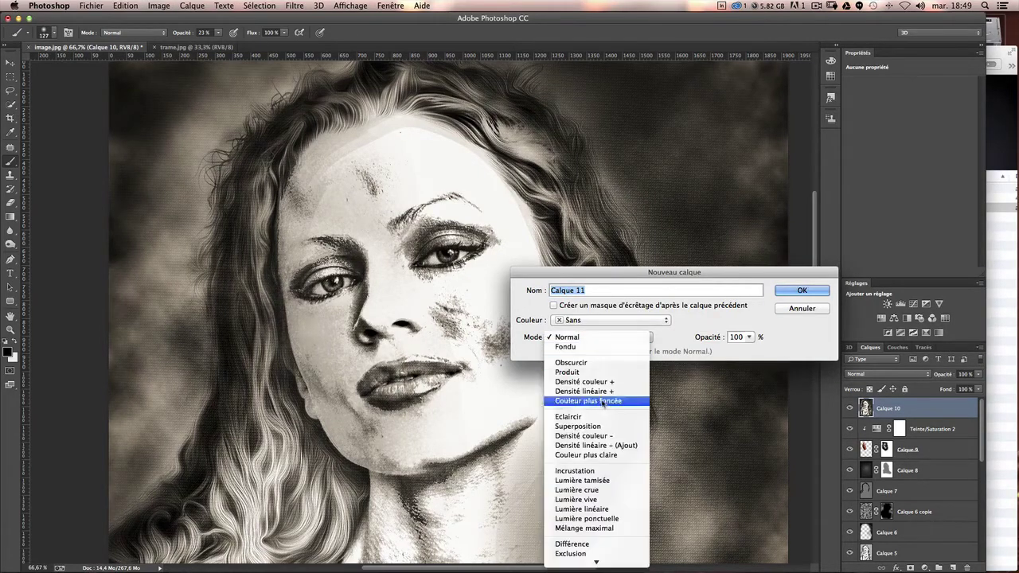
pyautogui.click(617, 480)
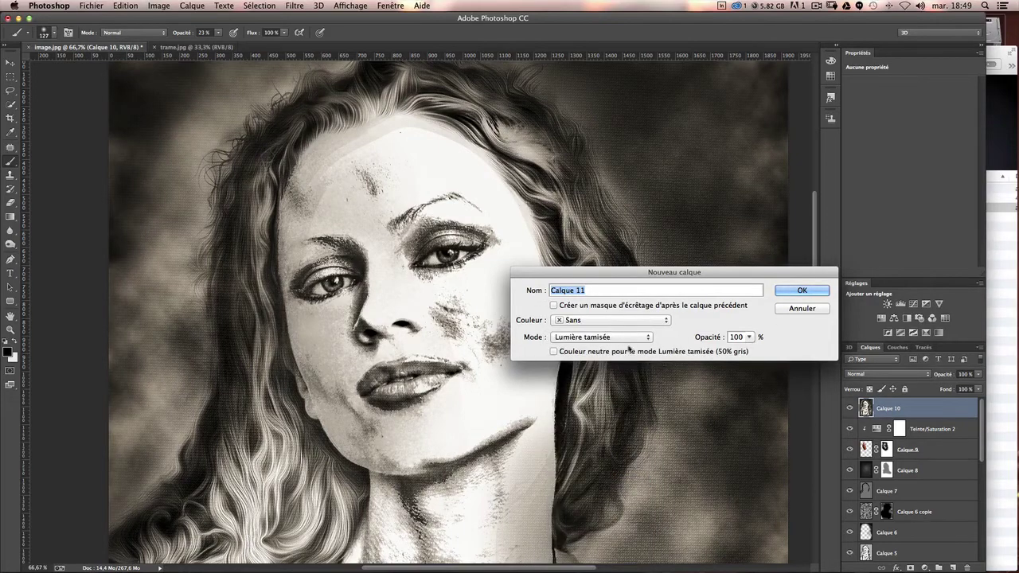
pyautogui.click(554, 351)
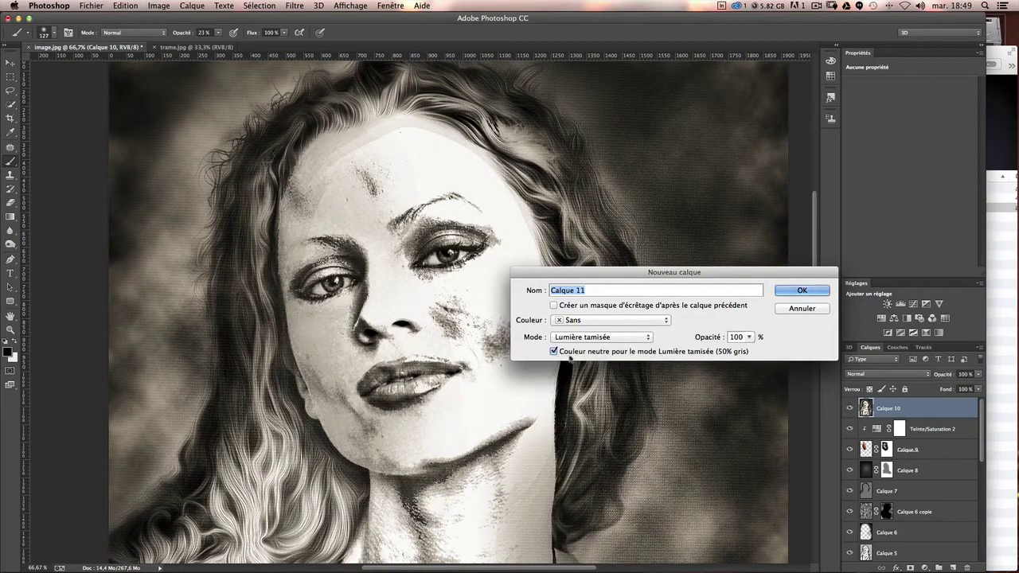
pyautogui.click(801, 291)
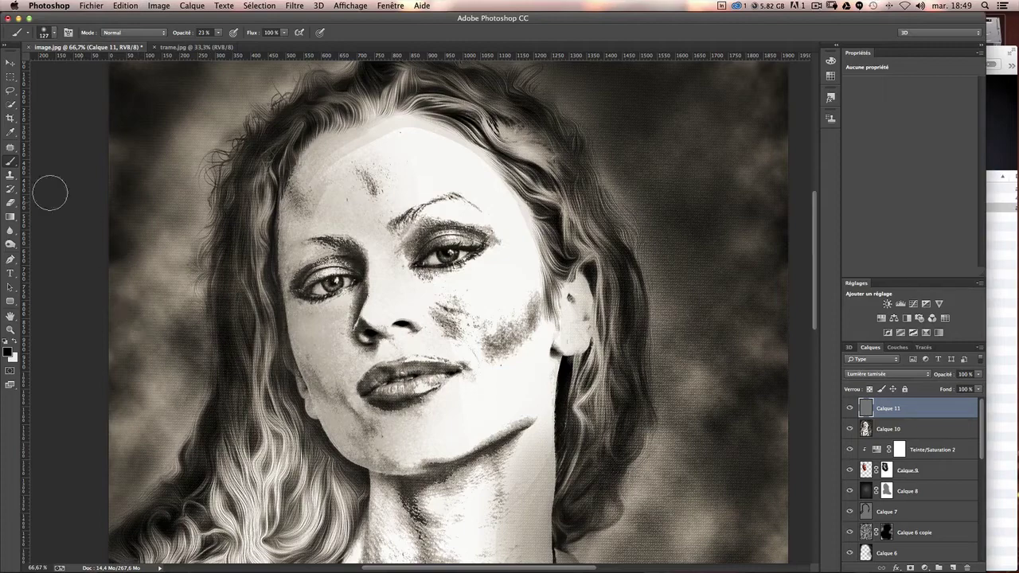
# Step: Adjust the brush opacity and paint light strokes on Calque 11 over the forehead, jaw and chin
pyautogui.click(44, 32)
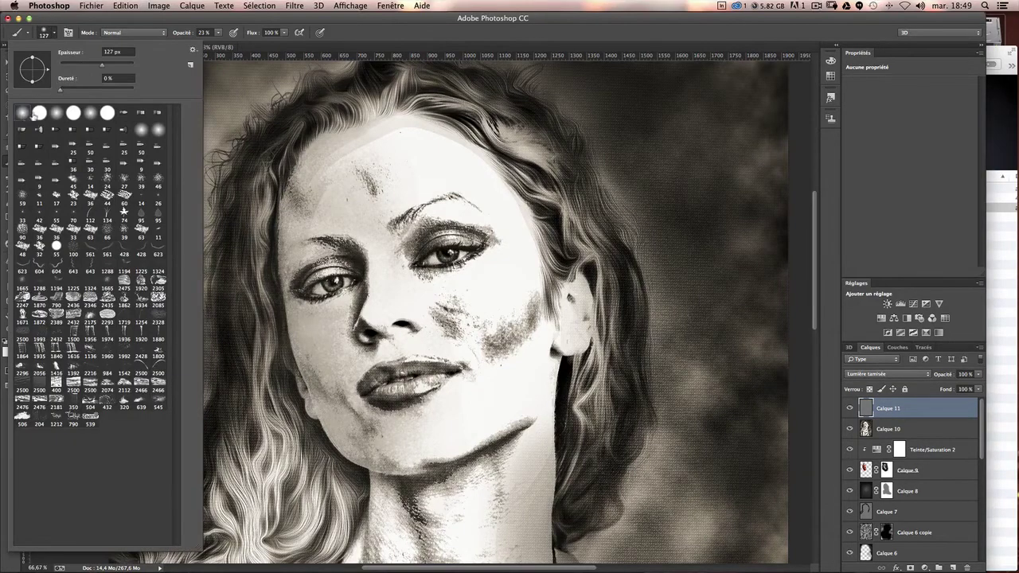
pyautogui.click(326, 39)
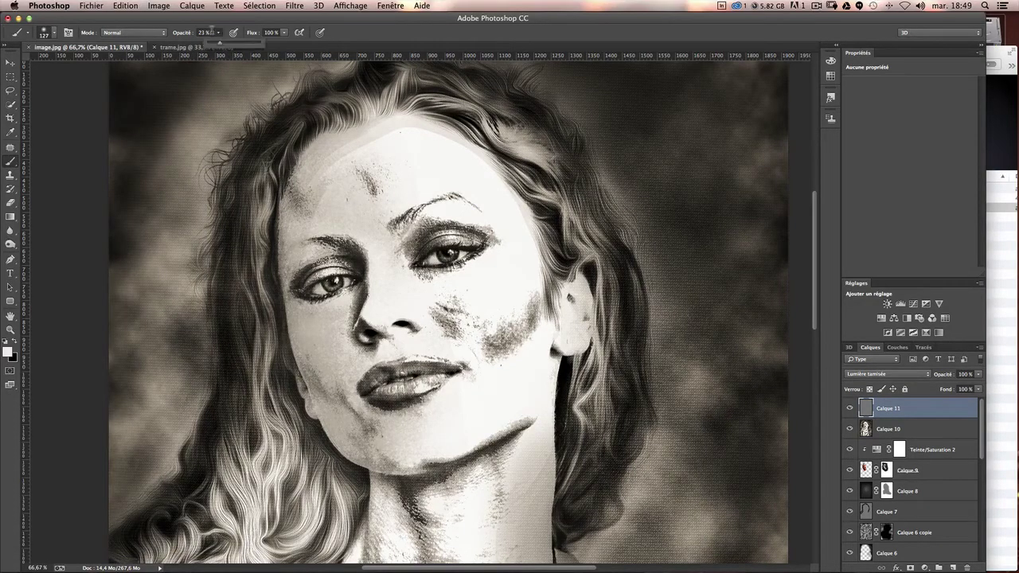
pyautogui.click(185, 36)
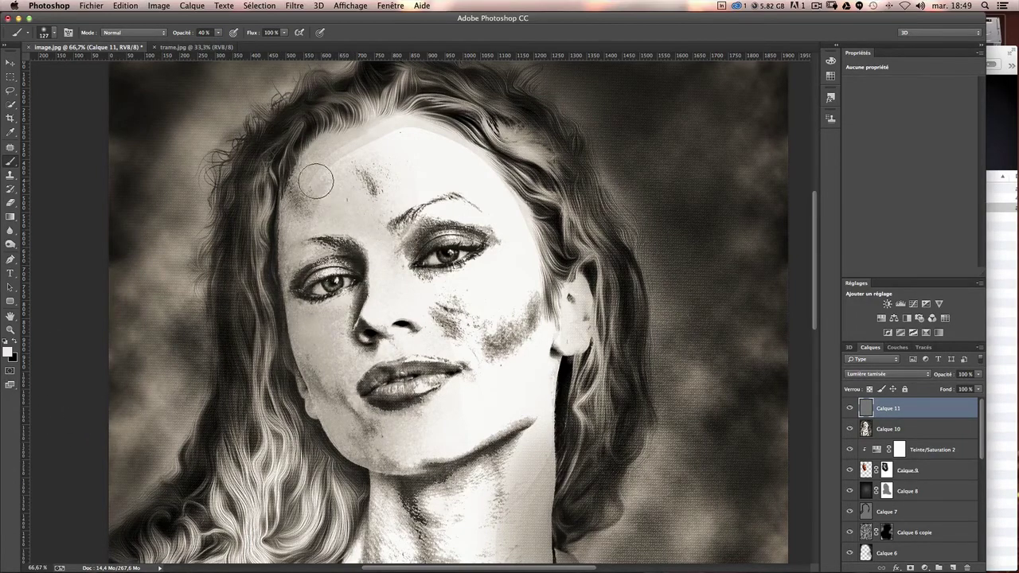
pyautogui.moveTo(316, 177)
pyautogui.mouseDown()
pyautogui.moveTo(299, 210)
pyautogui.moveTo(302, 341)
pyautogui.moveTo(332, 324)
pyautogui.mouseUp()
pyautogui.moveTo(325, 210)
pyautogui.mouseDown()
pyautogui.moveTo(295, 205)
pyautogui.moveTo(366, 170)
pyautogui.mouseUp()
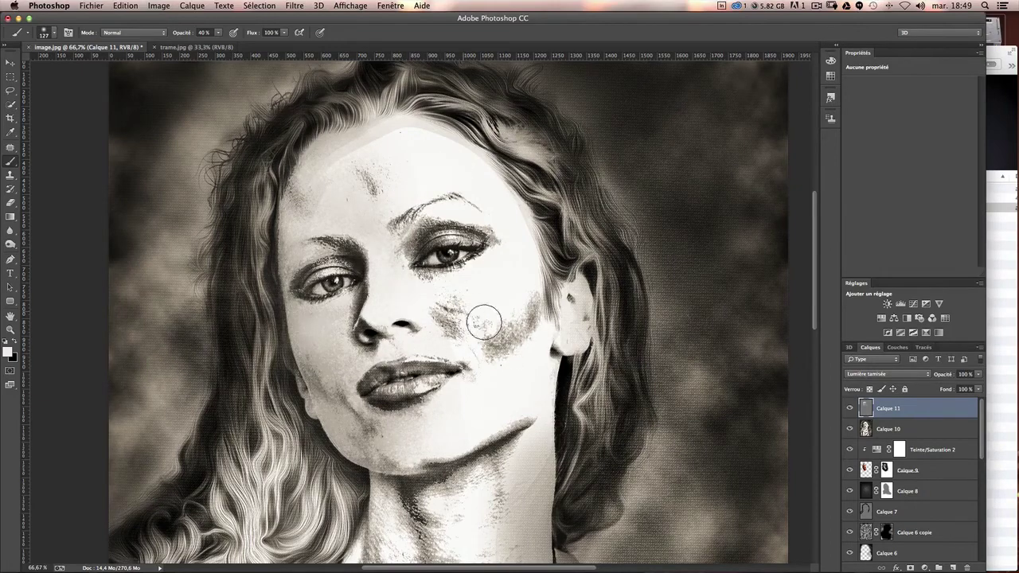
pyautogui.moveTo(322, 415); pyautogui.dragTo(425, 470)
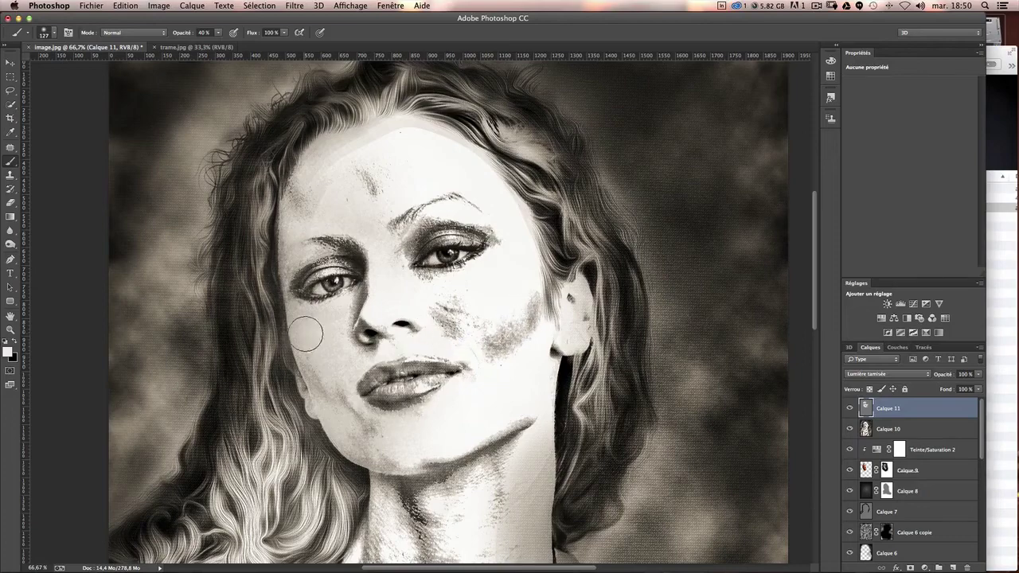
# Step: Toggle Calque 11's visibility to compare the face with and without the dodging
pyautogui.click(849, 408)
pyautogui.click(849, 409)
pyautogui.click(849, 408)
pyautogui.click(849, 408)
pyautogui.click(849, 409)
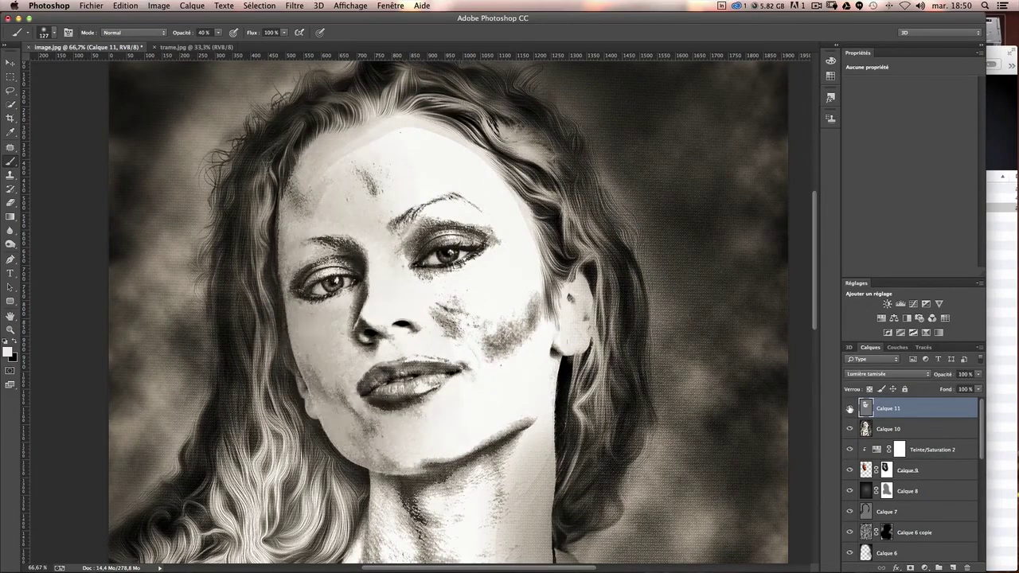
pyautogui.click(850, 408)
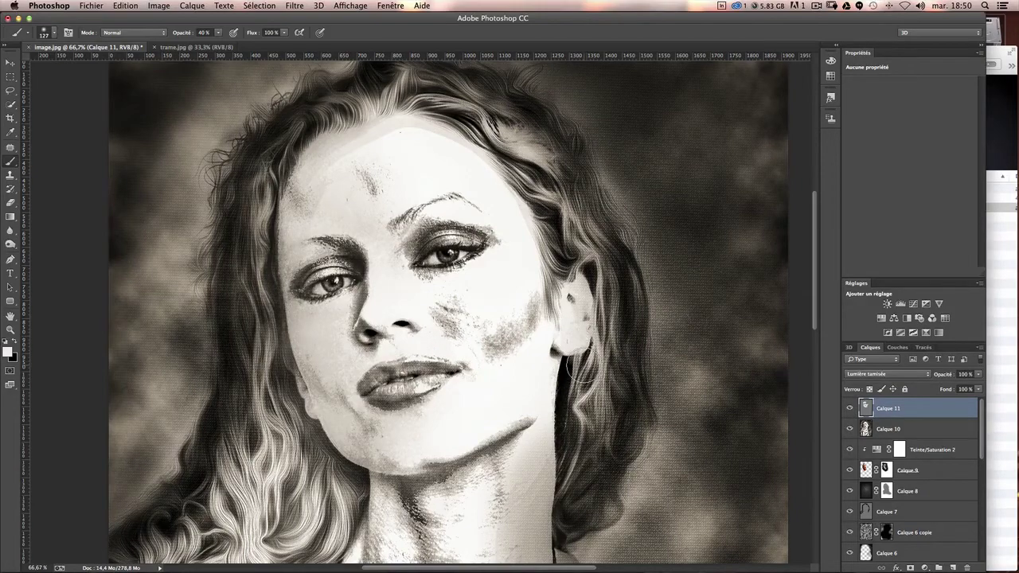
# Step: With black at 68 px and 20% opacity, darken the lip corner, neck and left jawline
pyautogui.press('x')
pyautogui.moveTo(287, 372); pyautogui.dragTo(271, 372)
pyautogui.click(218, 32)
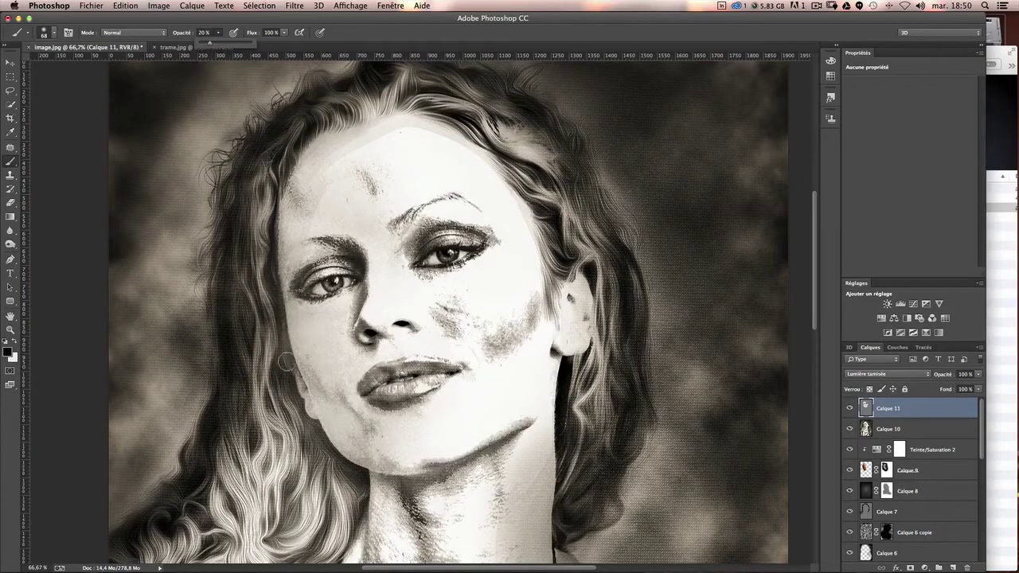
pyautogui.click(366, 317)
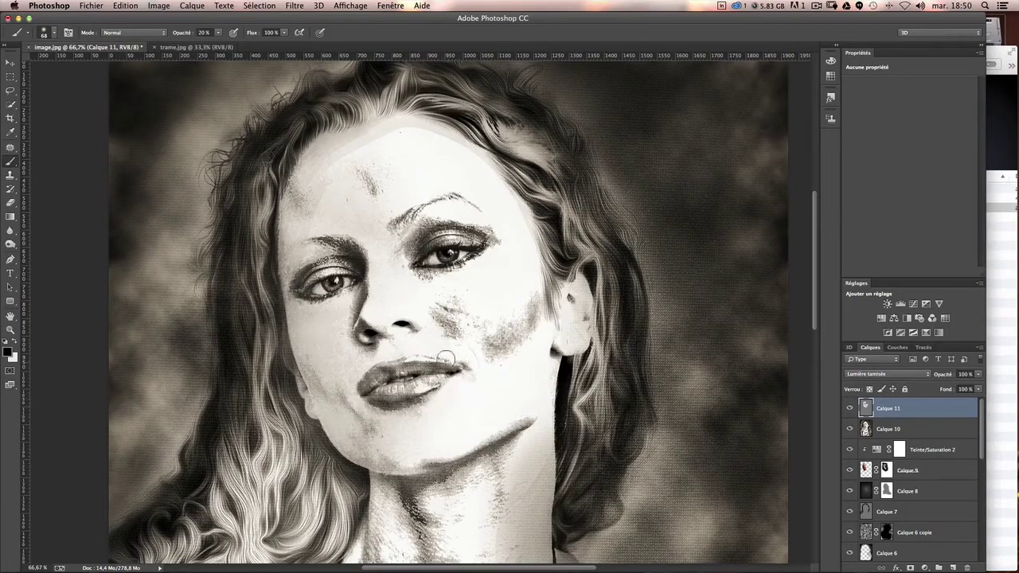
pyautogui.moveTo(399, 360); pyautogui.dragTo(368, 380)
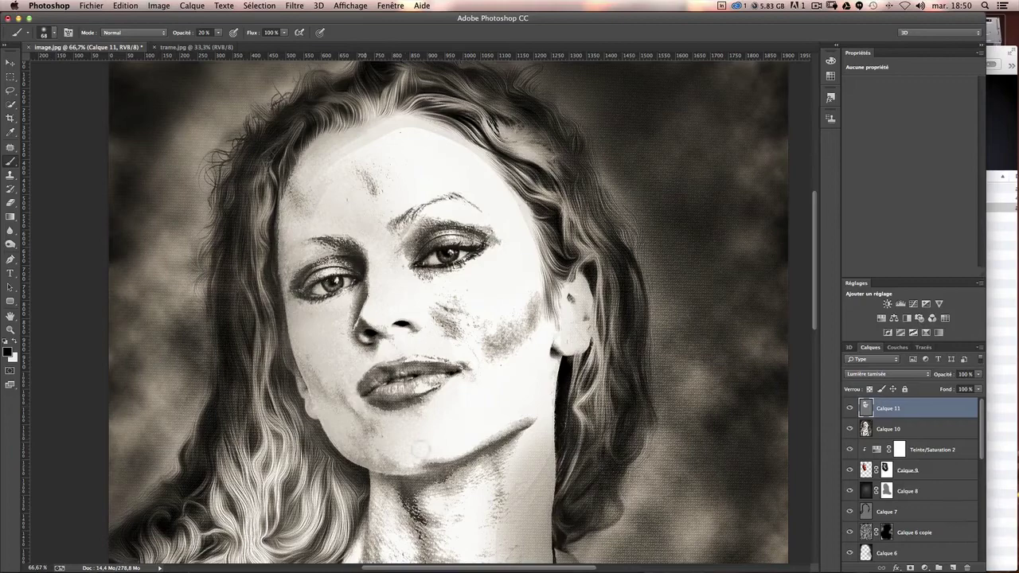
pyautogui.moveTo(468, 471)
pyautogui.mouseDown()
pyautogui.moveTo(505, 453)
pyautogui.moveTo(462, 487)
pyautogui.mouseUp()
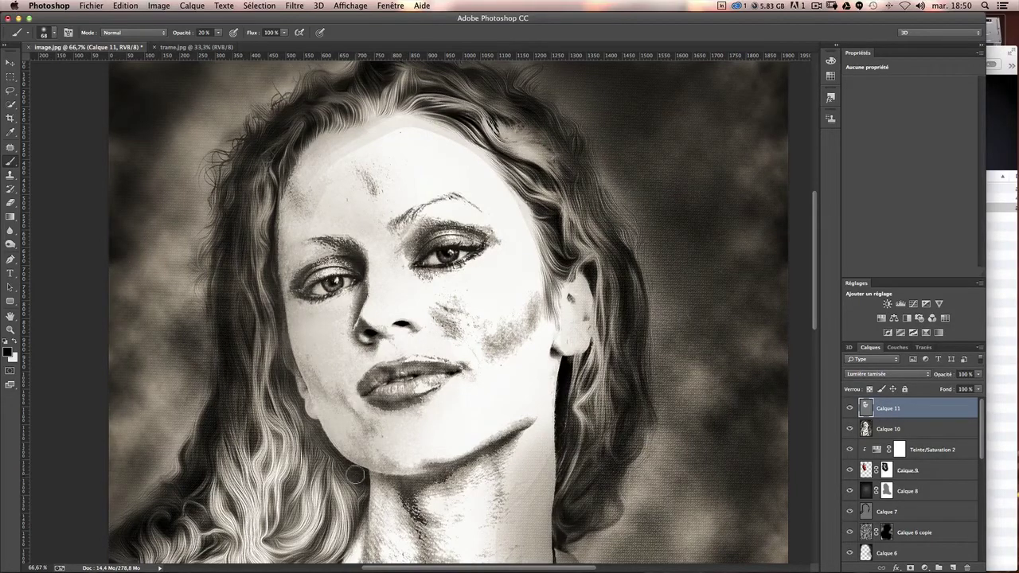
pyautogui.moveTo(303, 409)
pyautogui.mouseDown()
pyautogui.moveTo(303, 386)
pyautogui.moveTo(364, 473)
pyautogui.mouseUp()
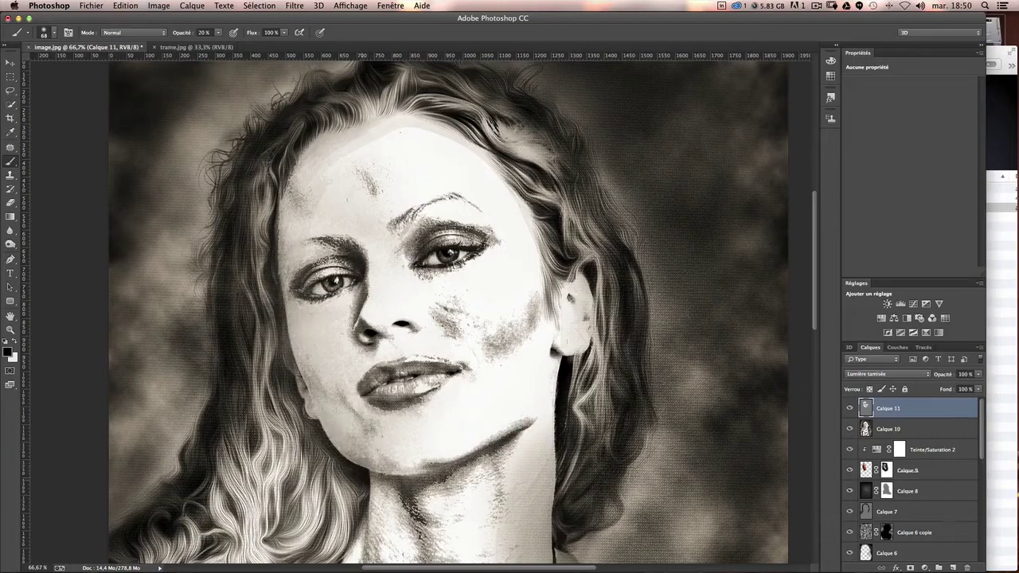
pyautogui.moveTo(303, 382)
pyautogui.mouseDown()
pyautogui.moveTo(382, 478)
pyautogui.moveTo(318, 429)
pyautogui.moveTo(270, 262)
pyautogui.moveTo(307, 374)
pyautogui.mouseUp()
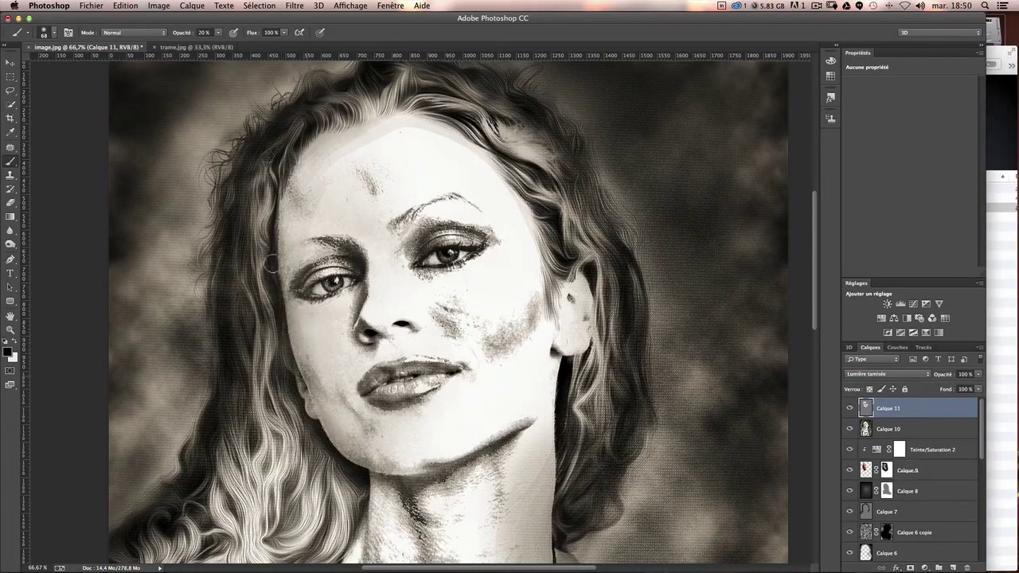
# Step: At 88 px, darken the left face edge, temple, forehead, right face edge and right cheek
pyautogui.moveTo(298, 327); pyautogui.dragTo(306, 327)
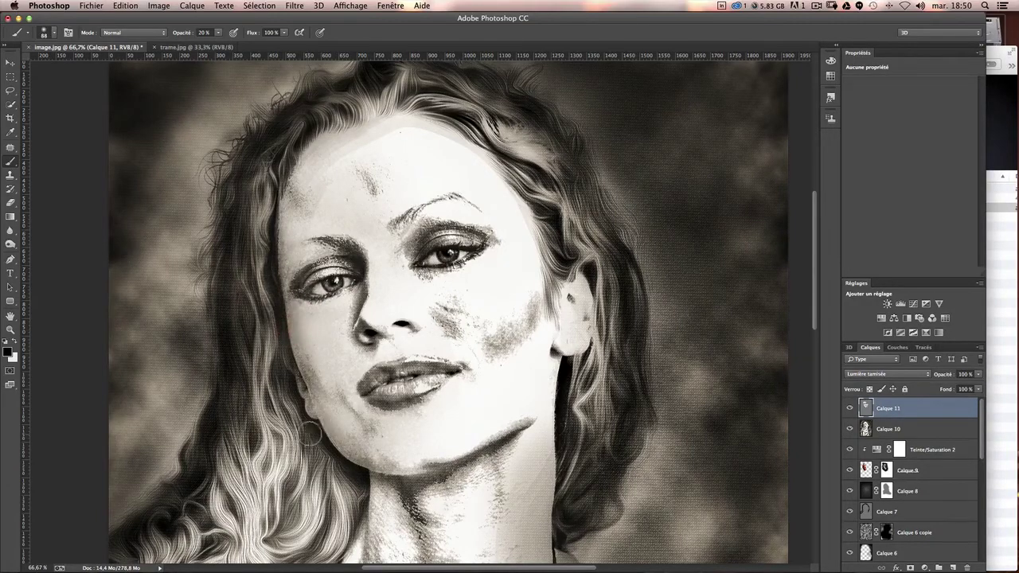
pyautogui.moveTo(332, 426)
pyautogui.mouseDown()
pyautogui.moveTo(280, 168)
pyautogui.moveTo(291, 219)
pyautogui.mouseUp()
pyautogui.moveTo(297, 181); pyautogui.dragTo(350, 129)
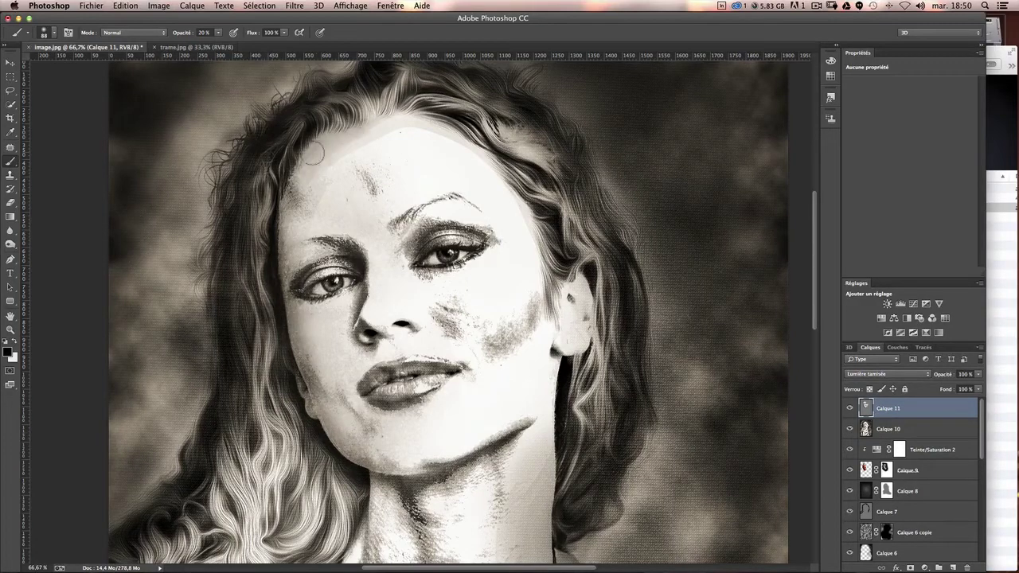
pyautogui.moveTo(546, 340); pyautogui.dragTo(540, 259)
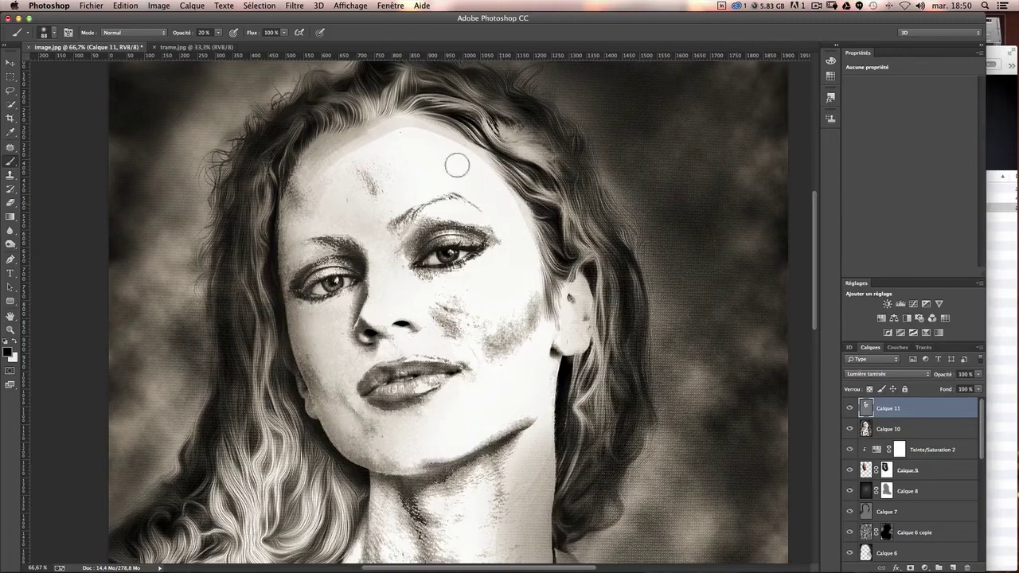
pyautogui.moveTo(525, 343); pyautogui.dragTo(491, 344)
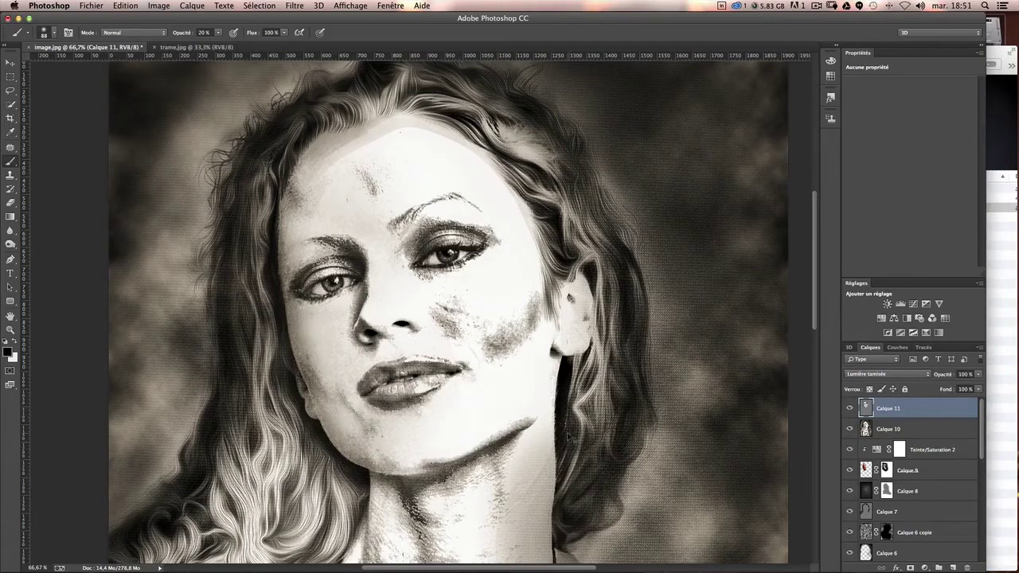
pyautogui.scroll(-1, 567, 435)
pyautogui.scroll(-1, 567, 436)
pyautogui.scroll(1, 567, 432)
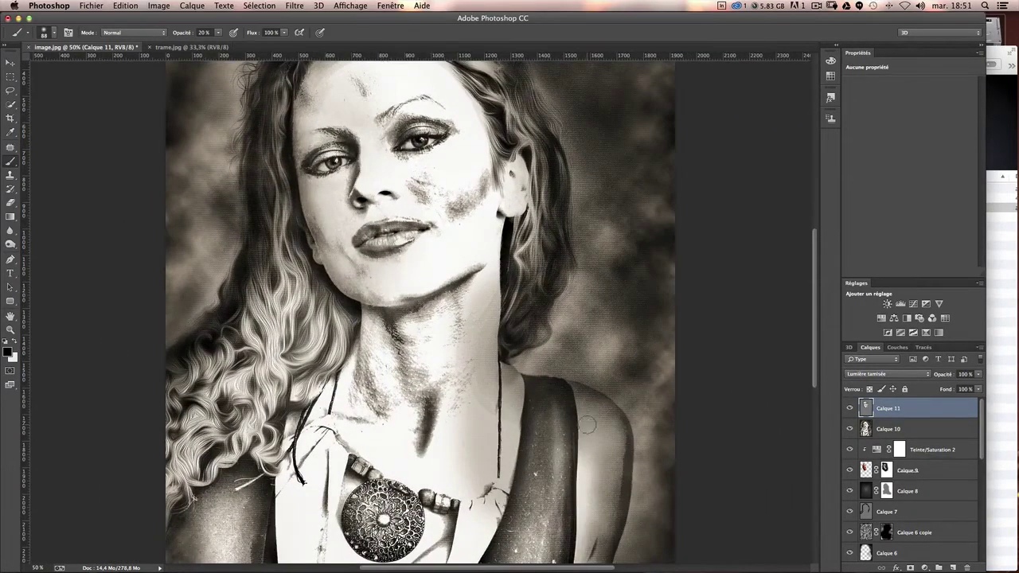
pyautogui.scroll(2, 587, 426)
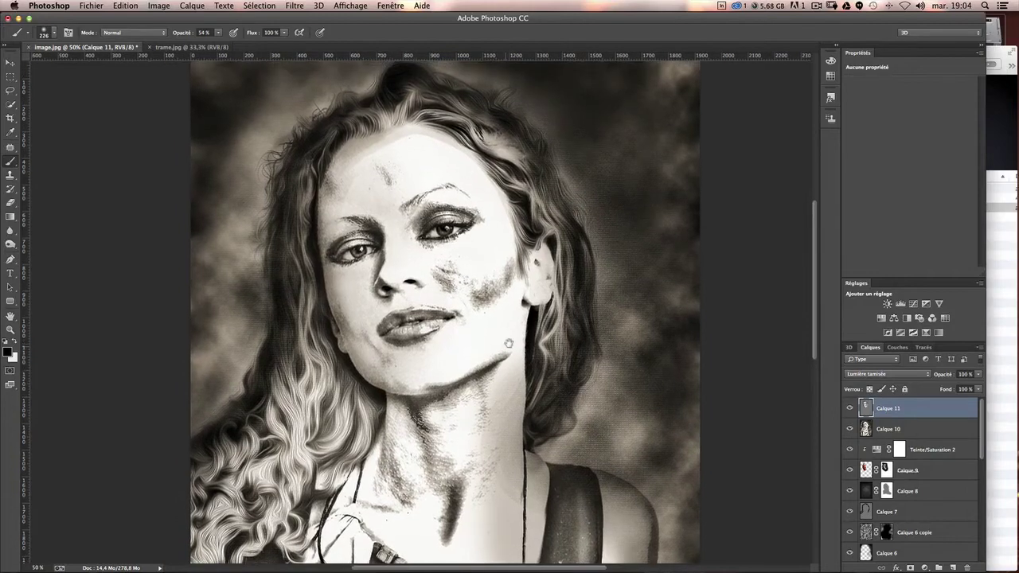
pyautogui.moveTo(469, 292)
pyautogui.mouseDown()
pyautogui.moveTo(455, 268)
pyautogui.moveTo(466, 257)
pyautogui.moveTo(473, 268)
pyautogui.moveTo(458, 285)
pyautogui.moveTo(500, 286)
pyautogui.mouseUp()
# Step: On Calque 10, choose Outil Densité + with the tonal range set to Tons clairs
pyautogui.click(873, 432)
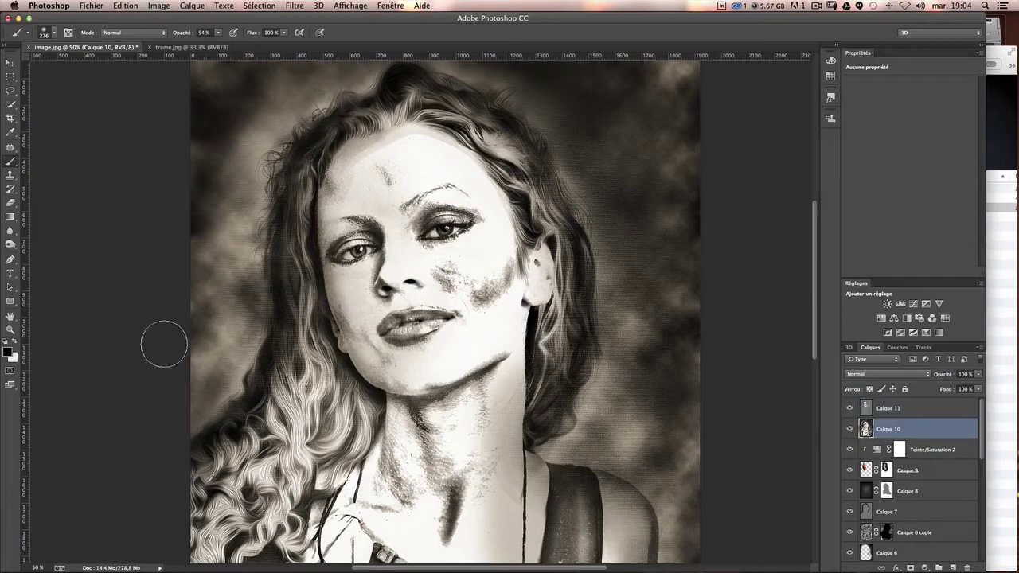
pyautogui.click(11, 243)
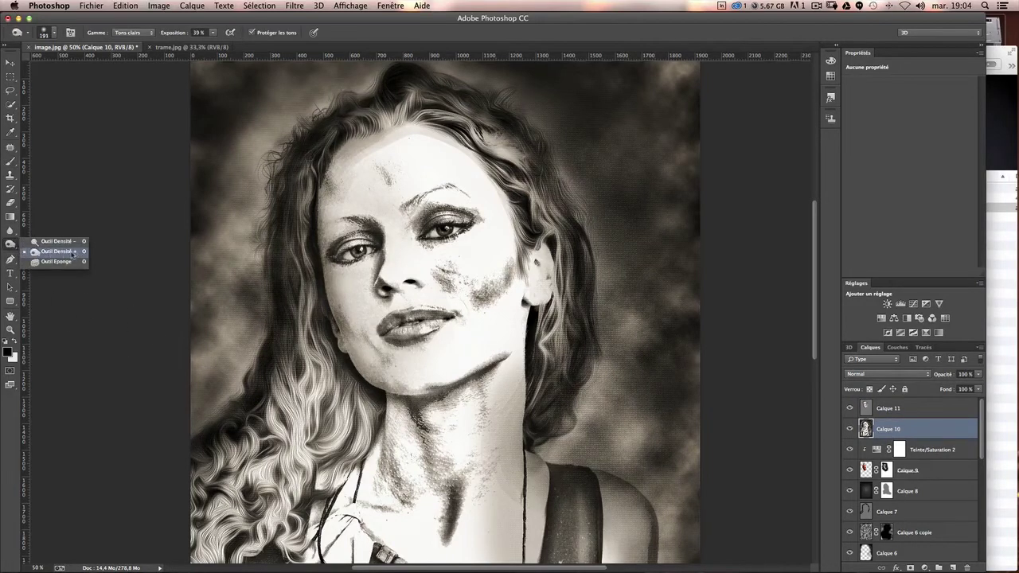
pyautogui.click(60, 253)
pyautogui.click(138, 34)
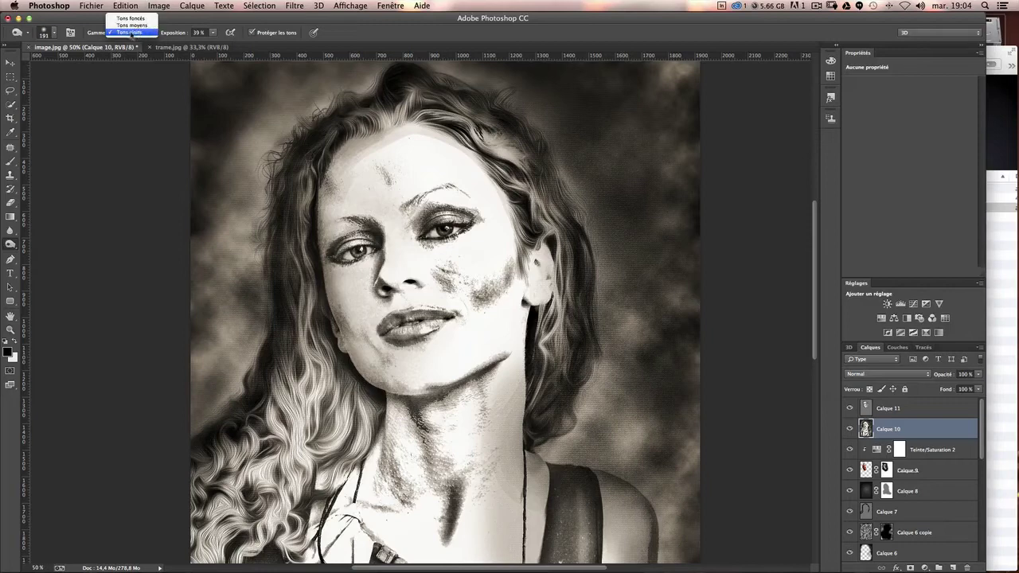
pyautogui.click(130, 32)
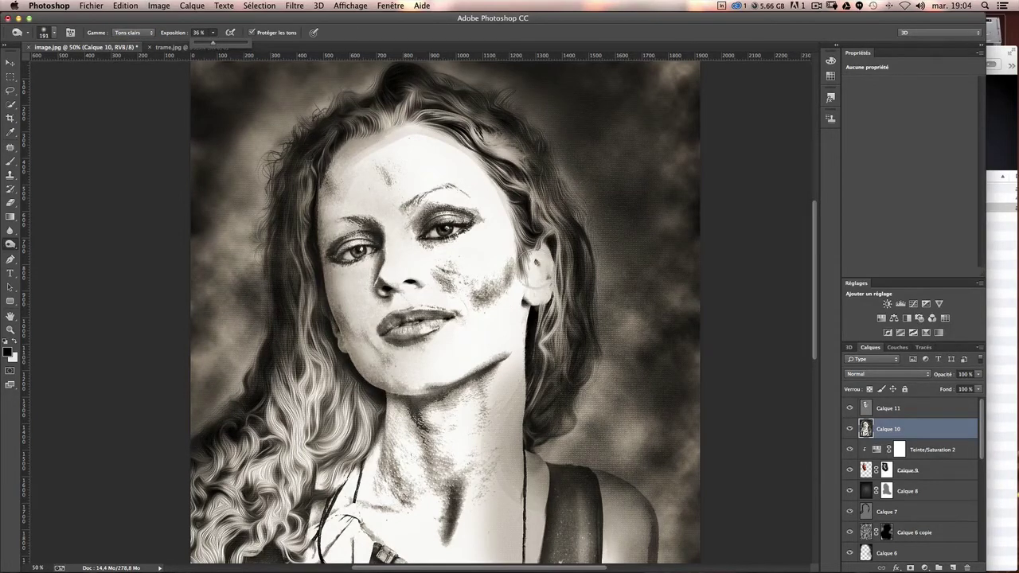
# Step: Blend the right-cheek smudge and retouch the forehead, left face edge and right hairline
pyautogui.moveTo(496, 288)
pyautogui.mouseDown()
pyautogui.moveTo(448, 268)
pyautogui.moveTo(467, 280)
pyautogui.moveTo(489, 269)
pyautogui.moveTo(477, 296)
pyautogui.moveTo(489, 311)
pyautogui.moveTo(510, 310)
pyautogui.moveTo(503, 290)
pyautogui.moveTo(455, 273)
pyautogui.moveTo(498, 319)
pyautogui.mouseUp()
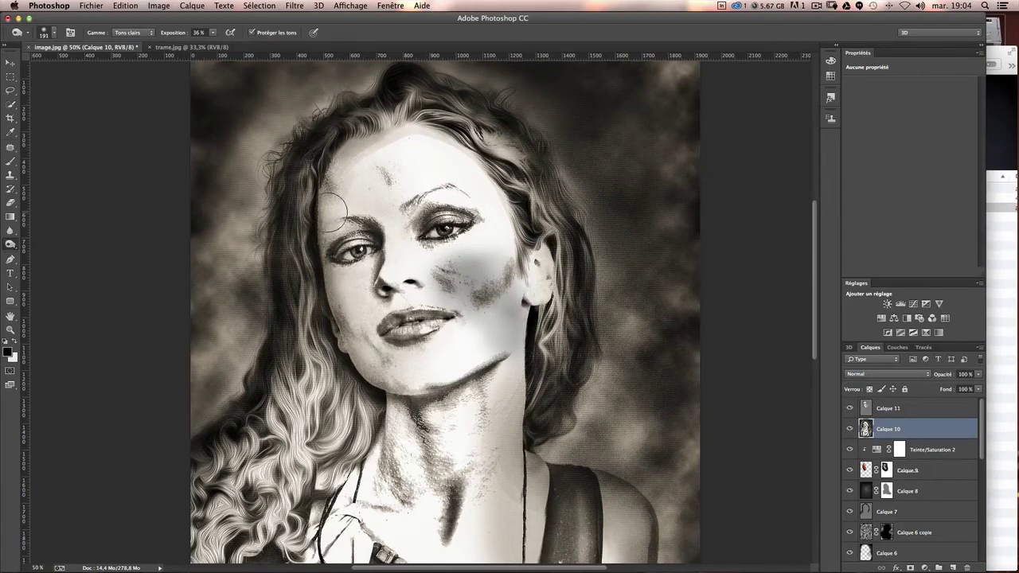
pyautogui.moveTo(331, 209)
pyautogui.mouseDown()
pyautogui.moveTo(398, 135)
pyautogui.moveTo(333, 213)
pyautogui.mouseUp()
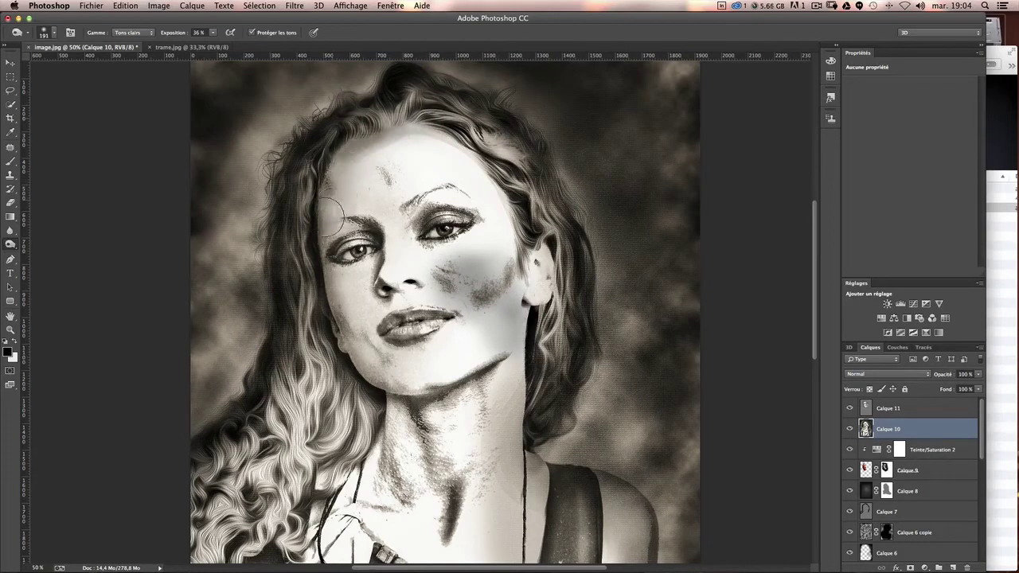
pyautogui.moveTo(345, 156)
pyautogui.mouseDown()
pyautogui.moveTo(345, 339)
pyautogui.moveTo(376, 388)
pyautogui.moveTo(462, 422)
pyautogui.moveTo(510, 378)
pyautogui.moveTo(482, 438)
pyautogui.mouseUp()
pyautogui.moveTo(510, 217); pyautogui.dragTo(519, 230)
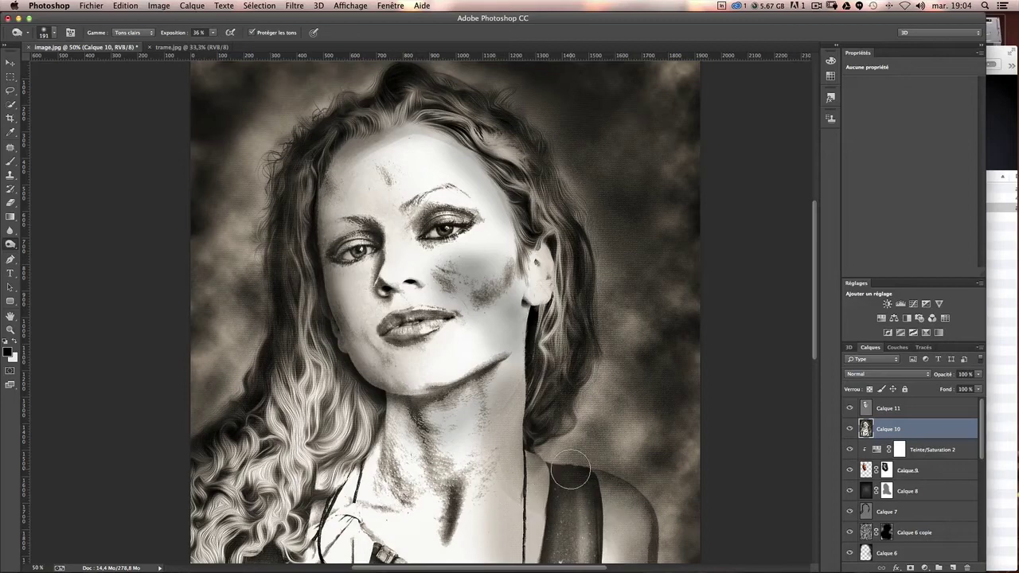
pyautogui.scroll(-10, 941, 508)
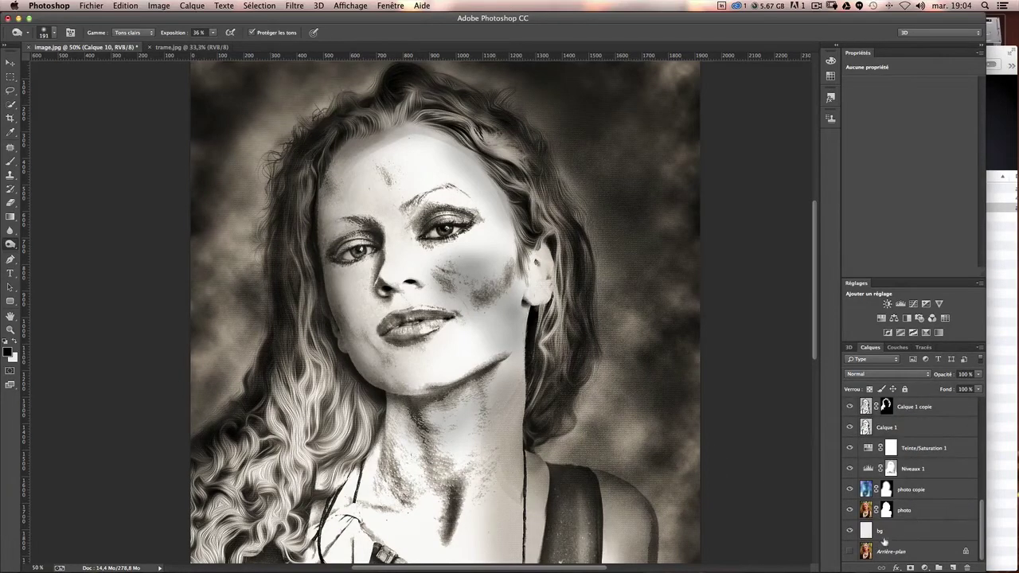
# Step: Paste a copy of the colour photo above Calque 11 as Calque 12 with a black mask
pyautogui.click(870, 516)
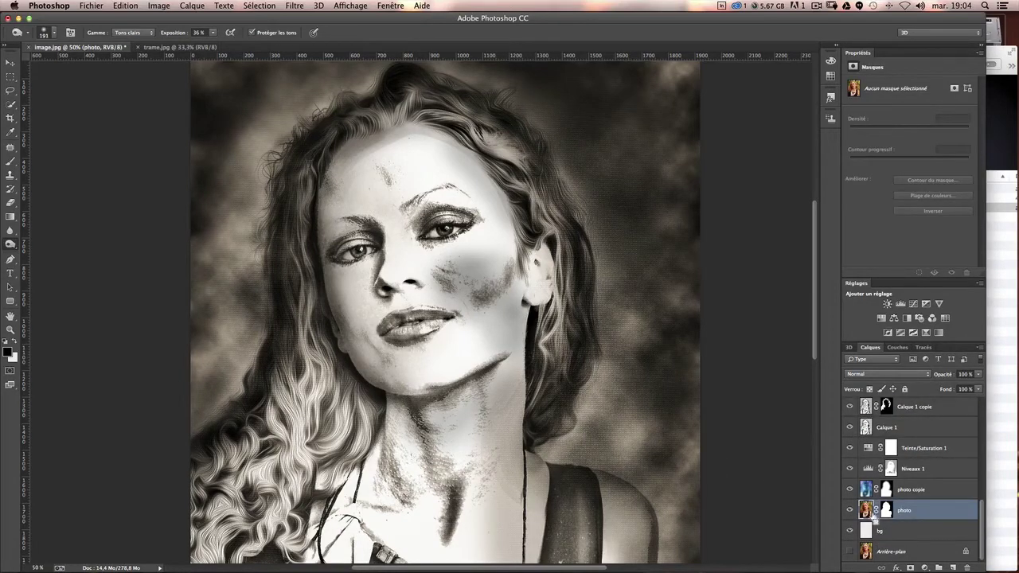
pyautogui.press('super+a')
pyautogui.scroll(10, 900, 477)
pyautogui.click(922, 408)
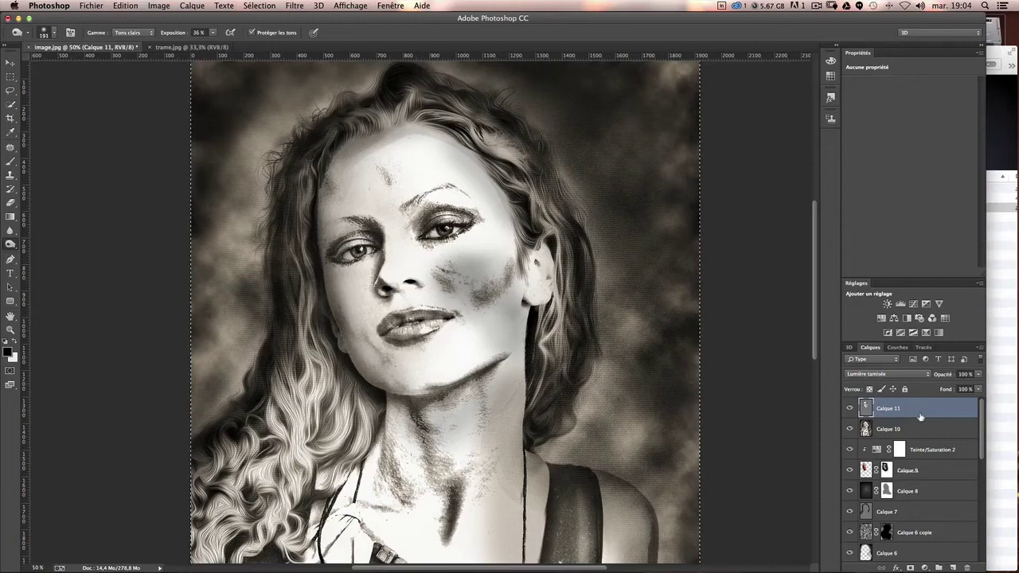
pyautogui.press('super+v')
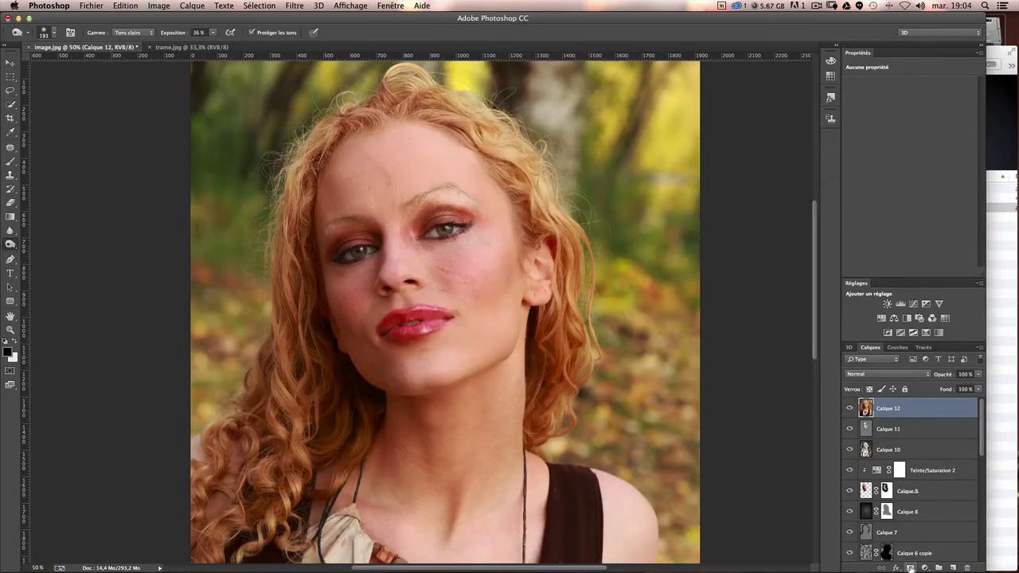
pyautogui.keyDown('alt'); pyautogui.click(910, 567); pyautogui.keyUp('alt')
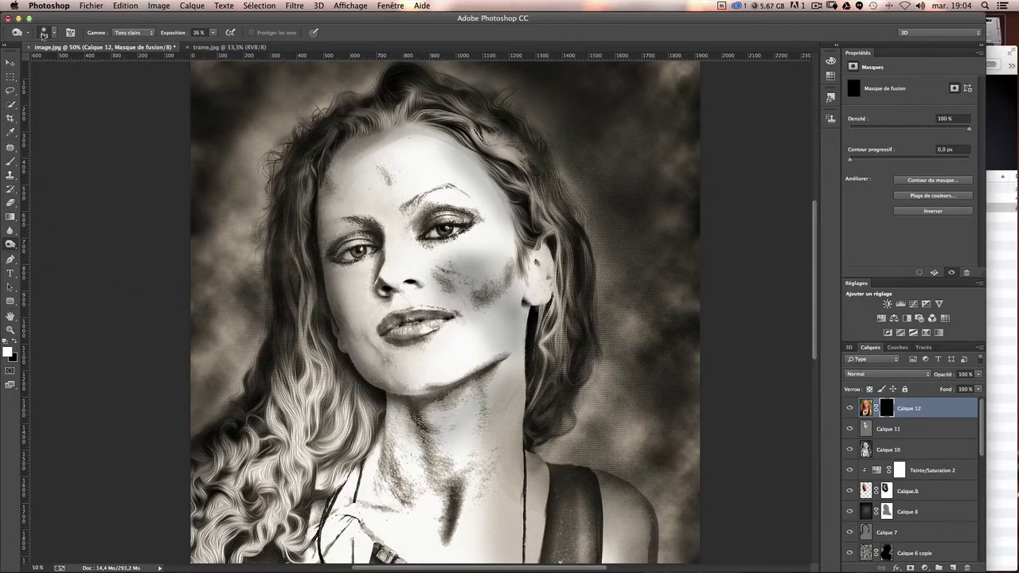
# Step: Set up the 1665 textured brush at 470 px for painting
pyautogui.click(44, 34)
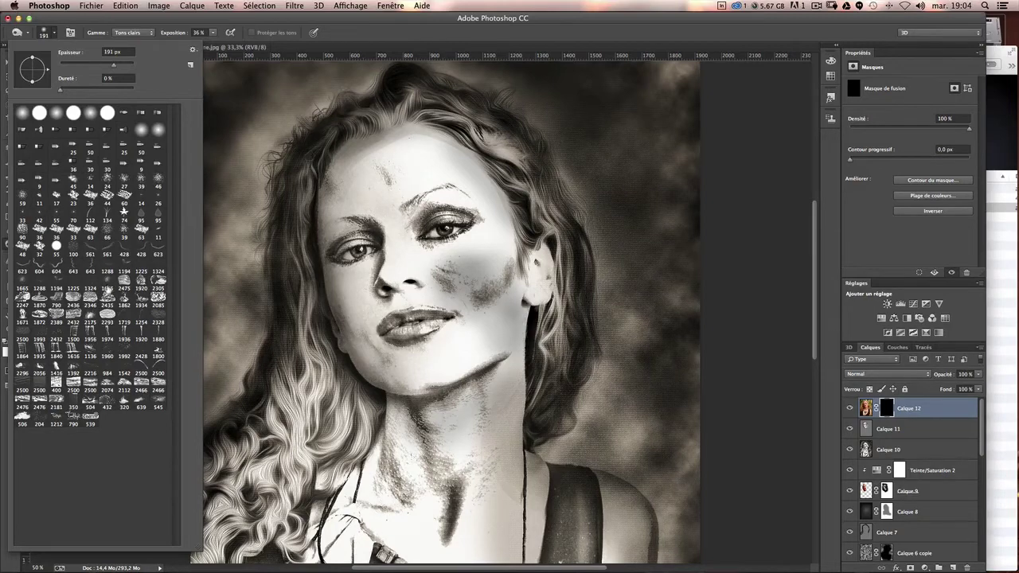
pyautogui.click(111, 285)
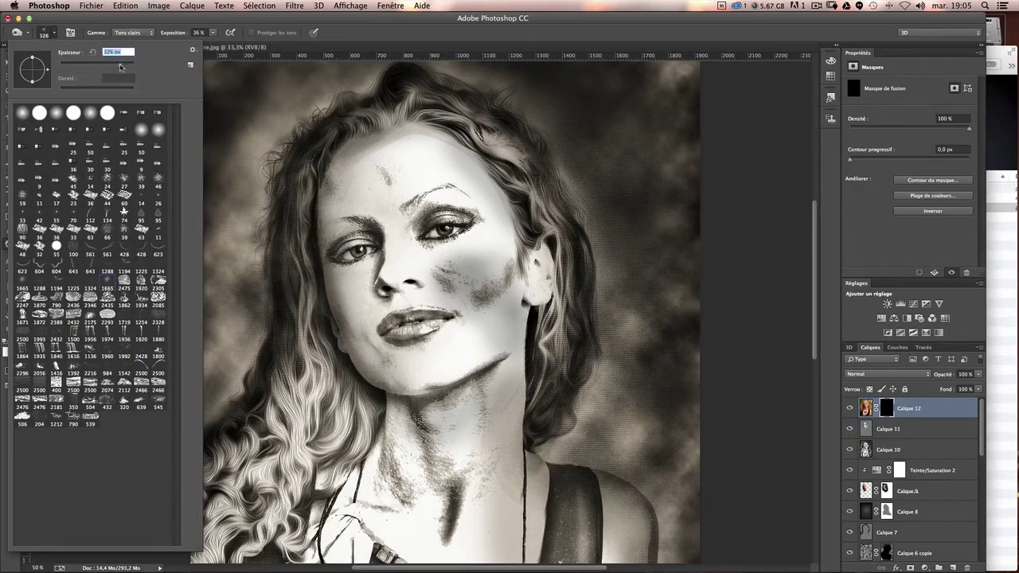
pyautogui.write('470')
pyautogui.press('Return')
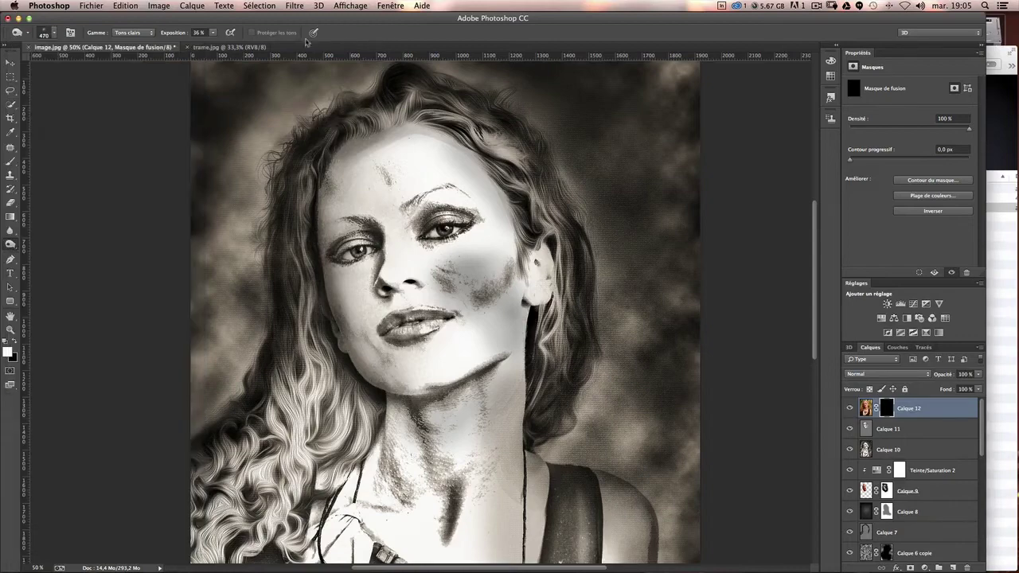
pyautogui.click(14, 162)
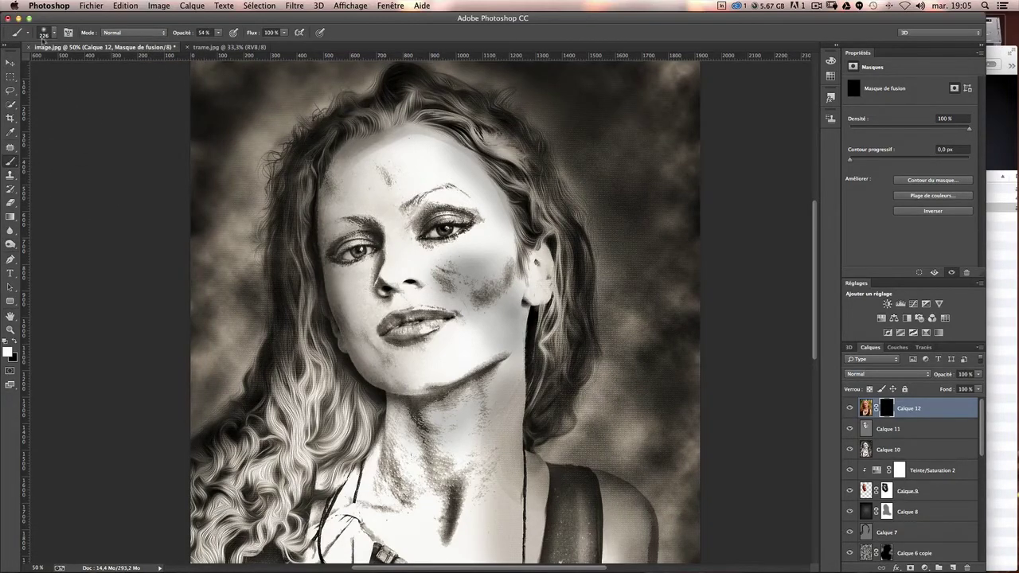
# Step: Choose the 1665 particle brush at about 470 px with 19% opacity
pyautogui.click(44, 34)
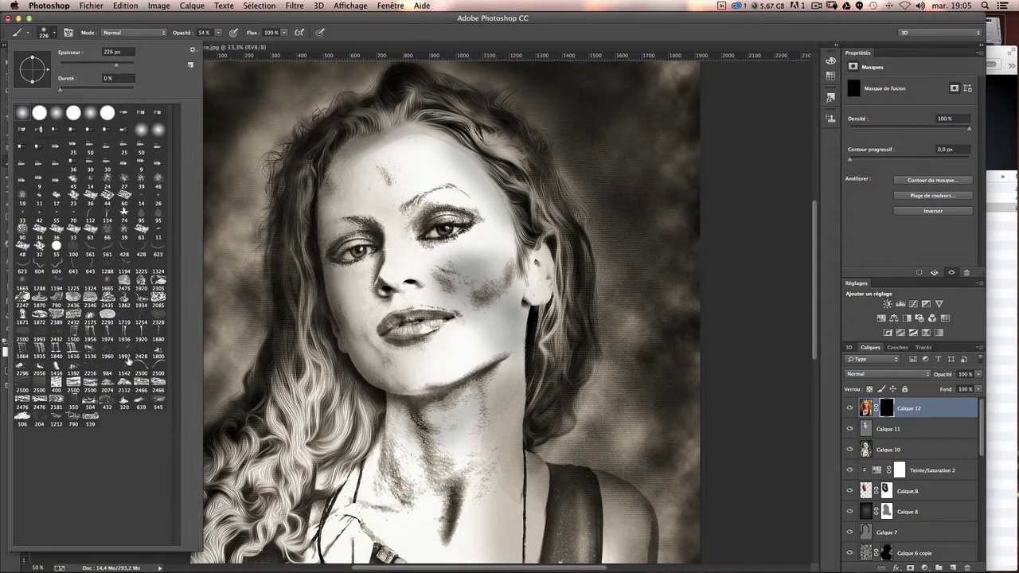
pyautogui.click(22, 288)
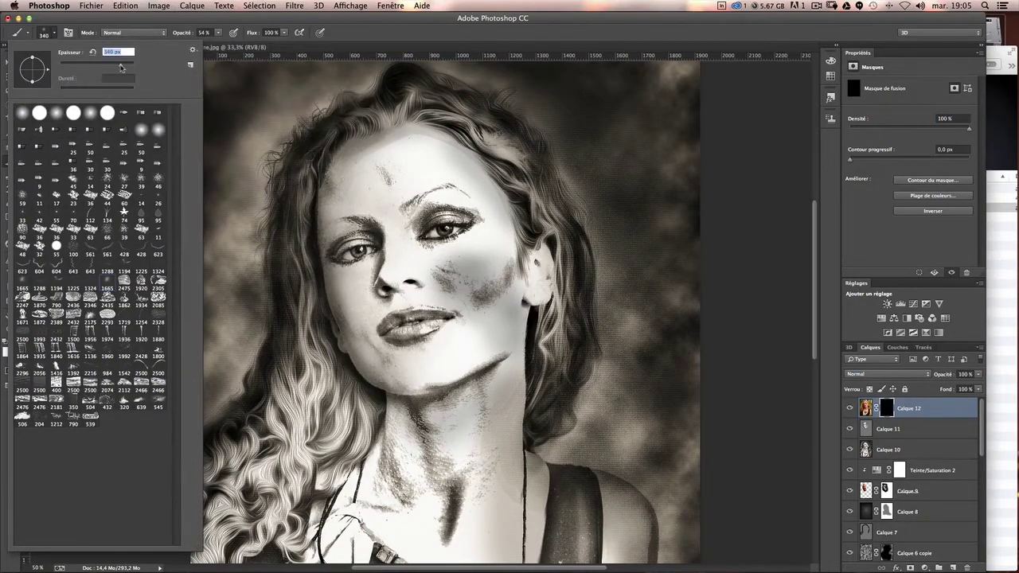
pyautogui.moveTo(501, 239)
pyautogui.mouseDown()
pyautogui.moveTo(525, 238)
pyautogui.moveTo(514, 222)
pyautogui.mouseUp()
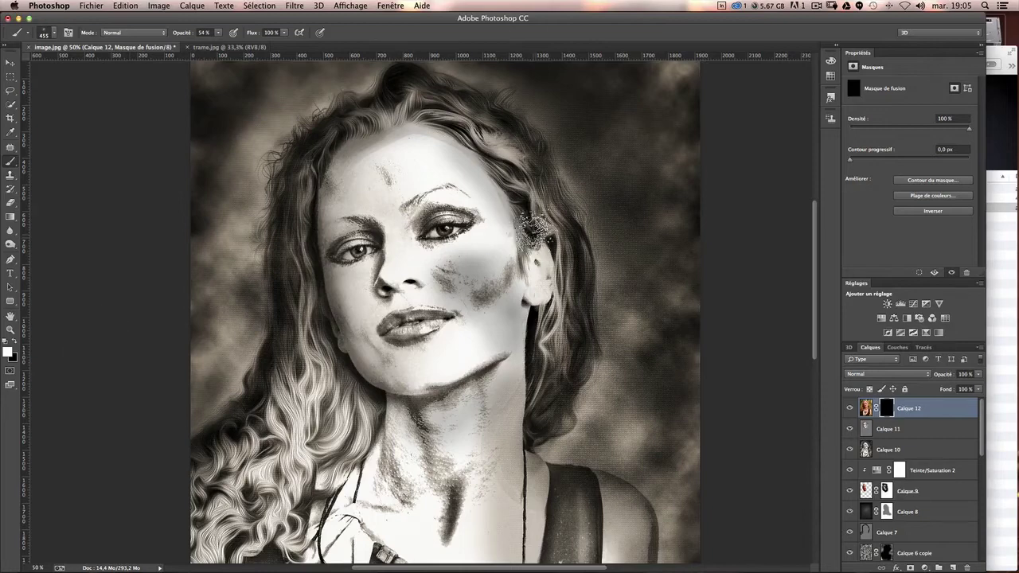
pyautogui.moveTo(220, 37); pyautogui.dragTo(202, 46)
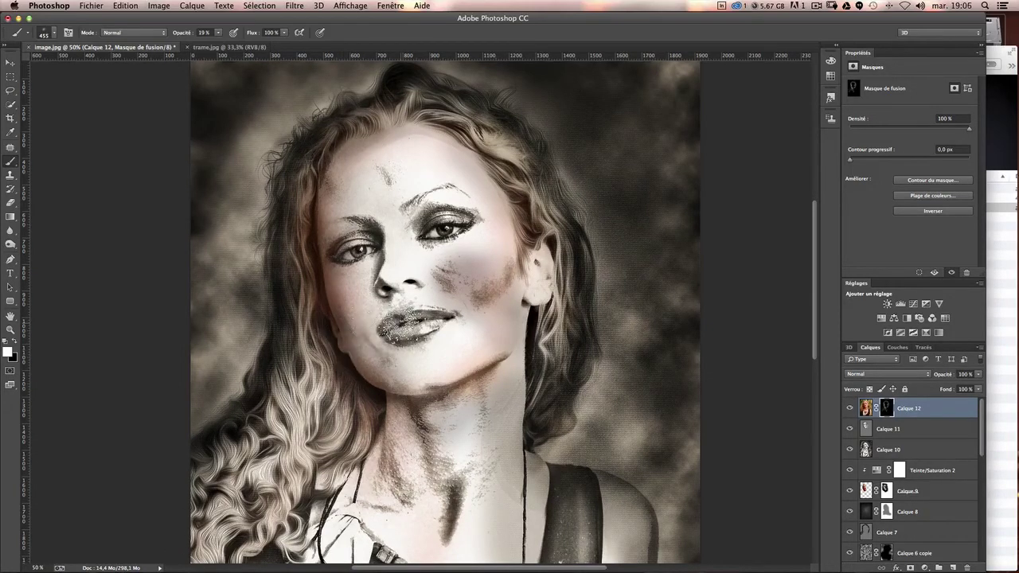
# Step: Paint black over the left hair on Calque 12's mask, then dark speckles on Calque 10's right cheek
pyautogui.press('x')
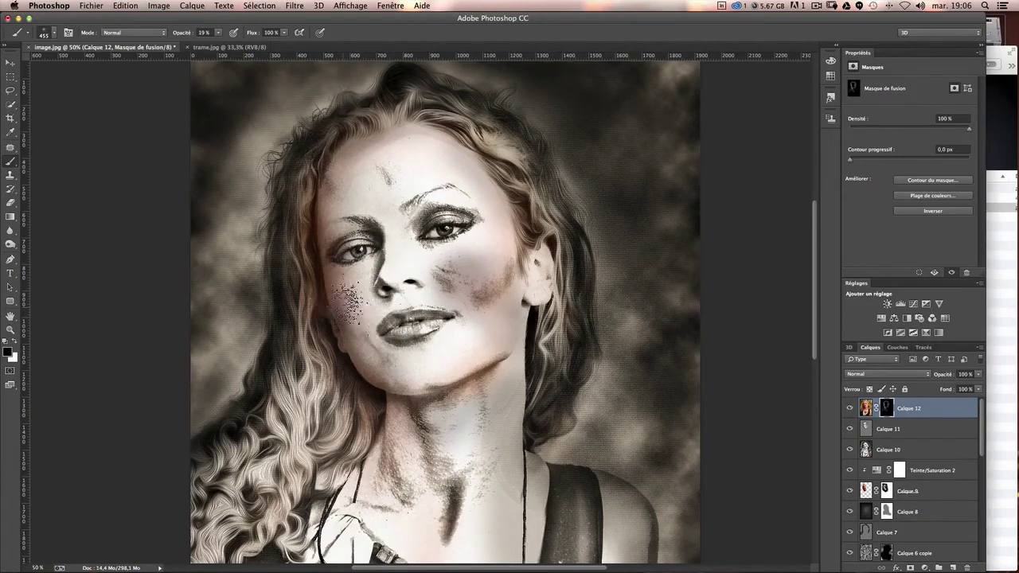
pyautogui.moveTo(295, 199)
pyautogui.mouseDown()
pyautogui.moveTo(301, 143)
pyautogui.moveTo(312, 365)
pyautogui.moveTo(279, 259)
pyautogui.moveTo(305, 442)
pyautogui.moveTo(319, 136)
pyautogui.moveTo(353, 102)
pyautogui.moveTo(497, 144)
pyautogui.moveTo(593, 278)
pyautogui.moveTo(539, 292)
pyautogui.moveTo(534, 268)
pyautogui.moveTo(528, 353)
pyautogui.moveTo(511, 398)
pyautogui.moveTo(444, 420)
pyautogui.moveTo(466, 364)
pyautogui.mouseUp()
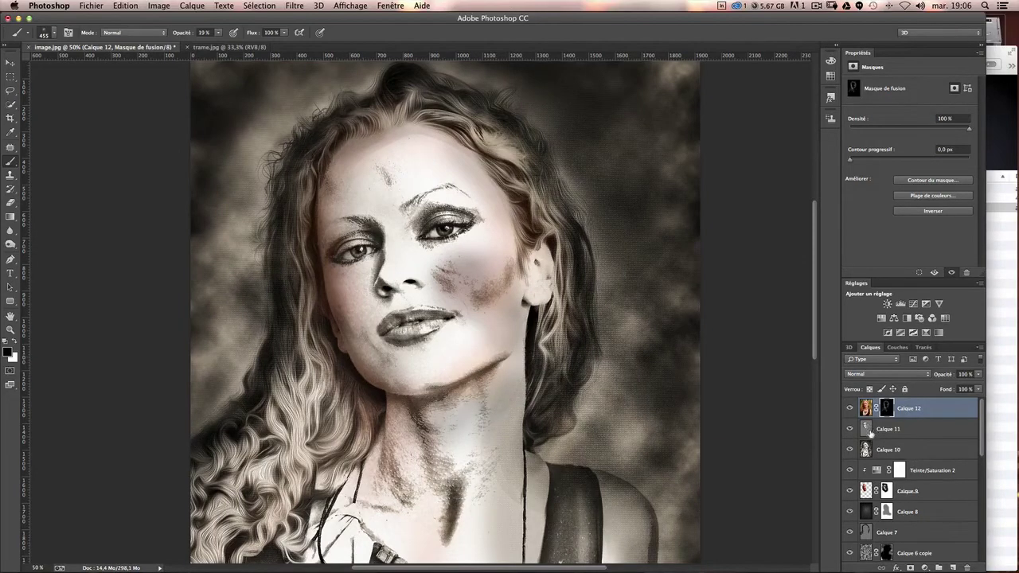
pyautogui.click(867, 452)
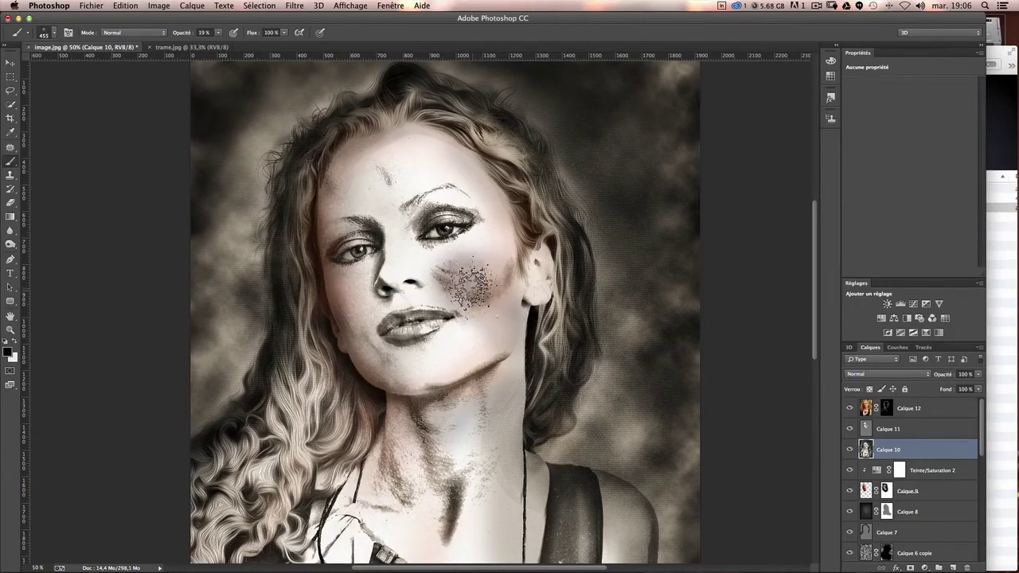
pyautogui.moveTo(445, 283)
pyautogui.mouseDown()
pyautogui.moveTo(470, 270)
pyautogui.moveTo(489, 278)
pyautogui.mouseUp()
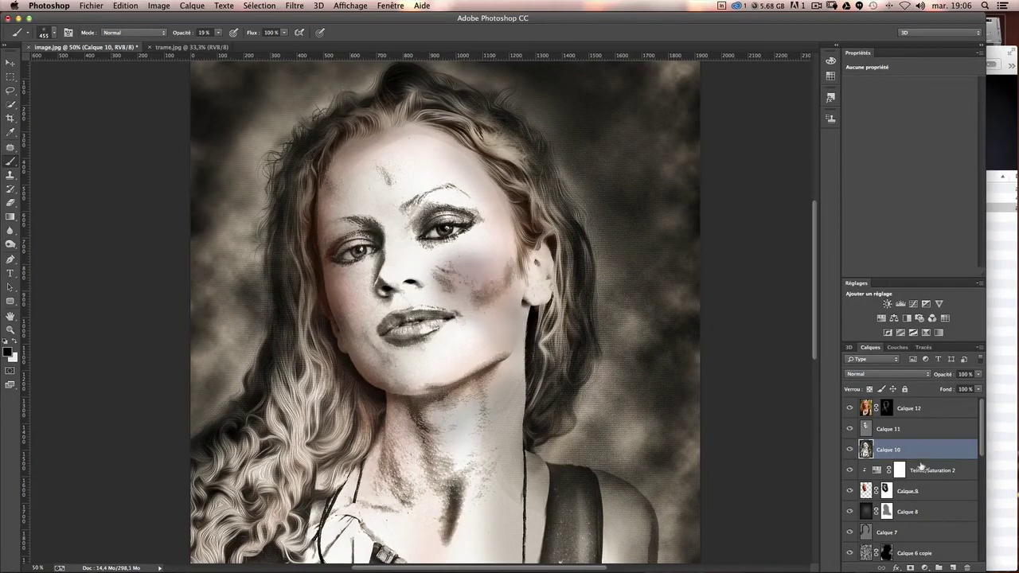
# Step: Dodge the shadowed cheek beside the nose in Tons clairs at 4% exposure
pyautogui.click(11, 244)
pyautogui.rightClick(10, 244)
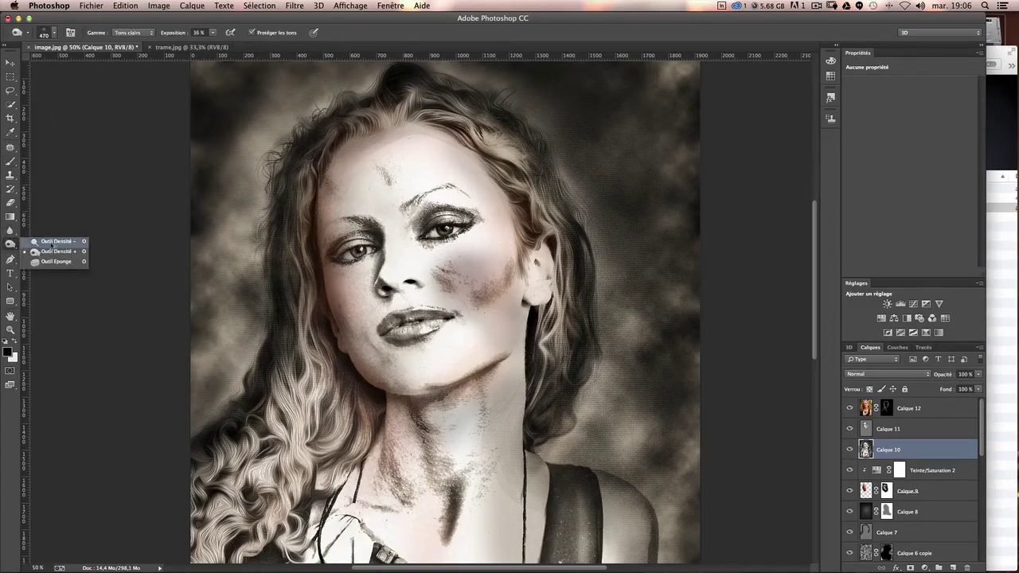
pyautogui.click(54, 241)
pyautogui.click(137, 34)
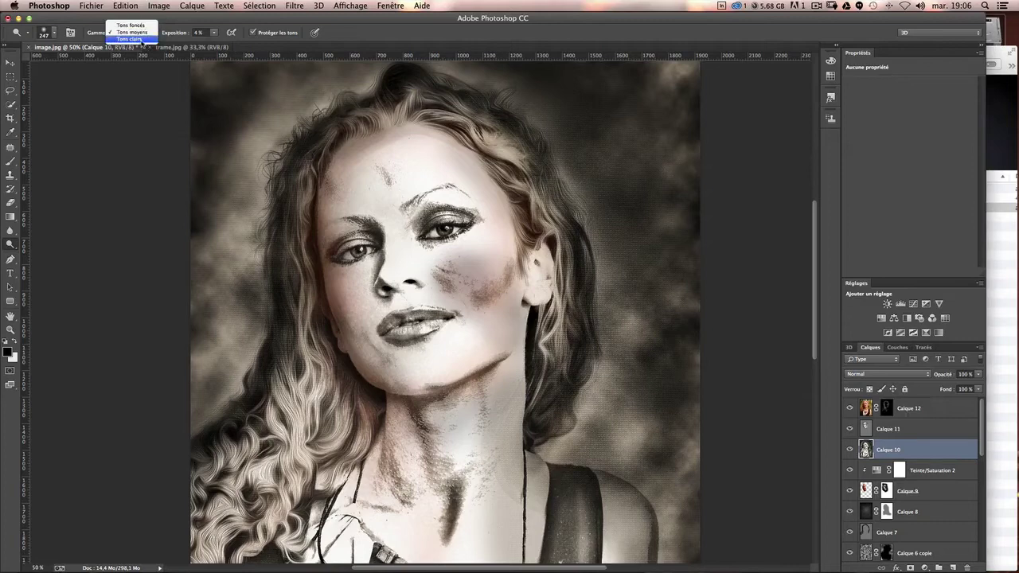
pyautogui.click(143, 35)
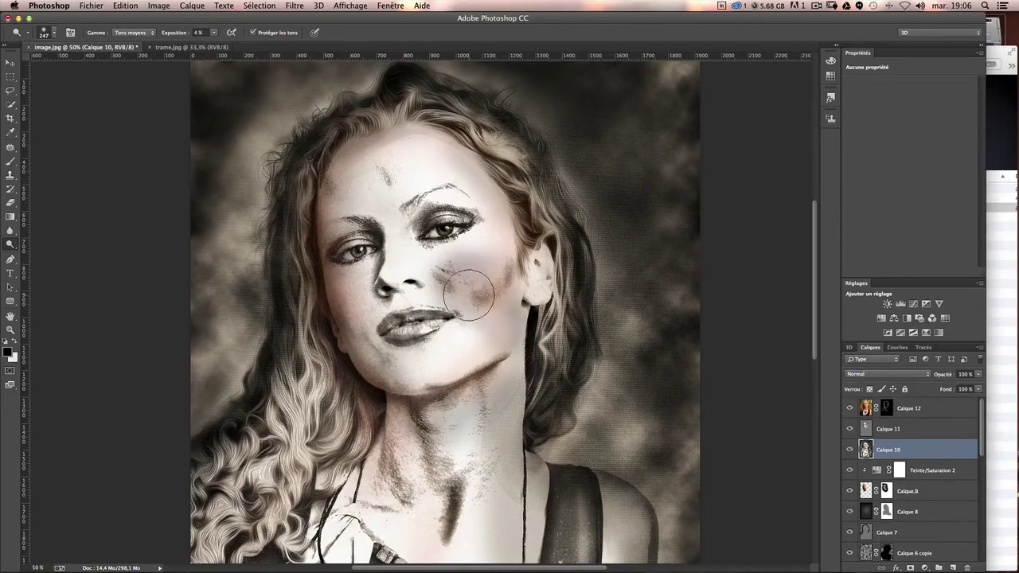
pyautogui.click(126, 33)
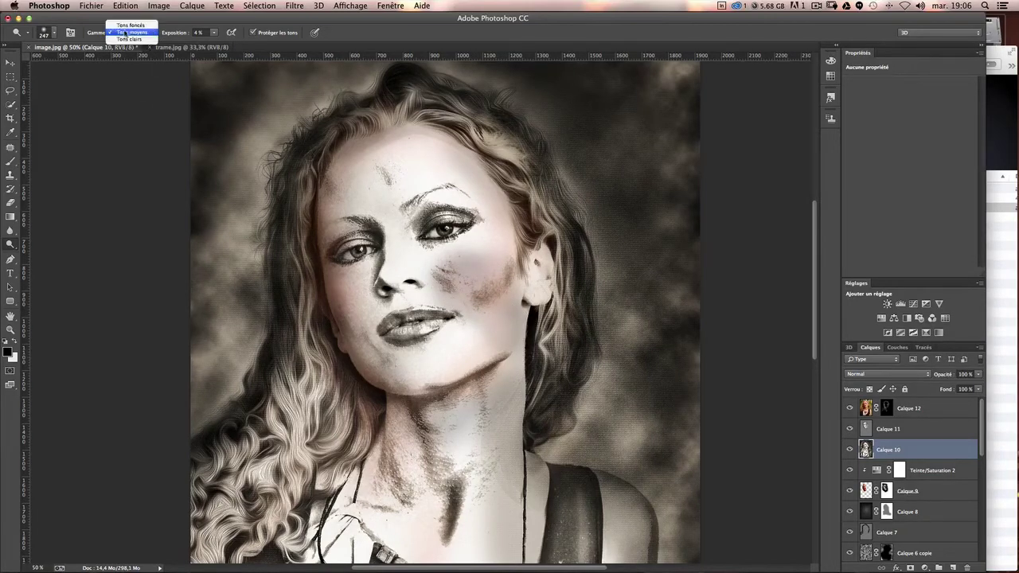
pyautogui.click(127, 39)
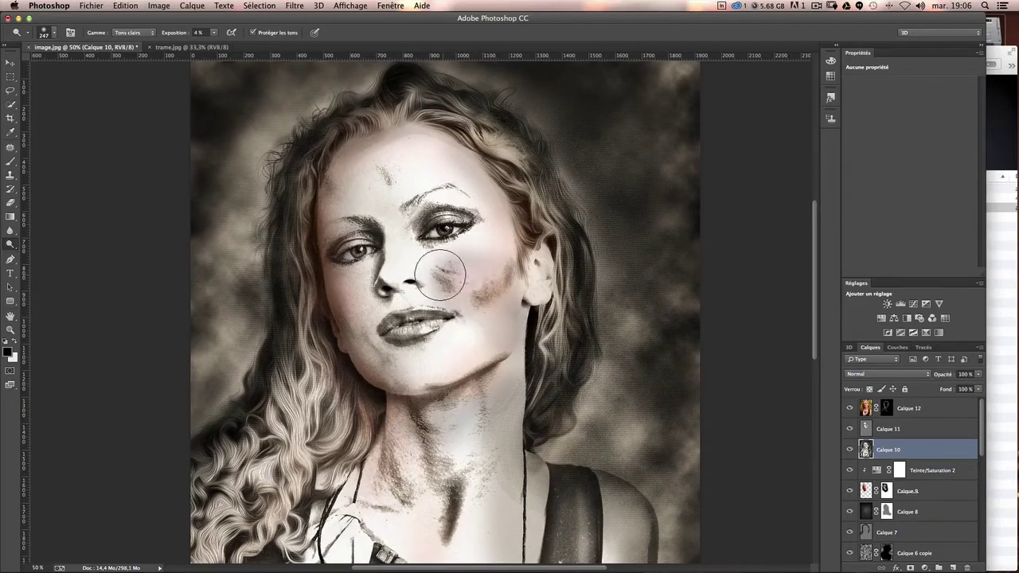
pyautogui.moveTo(487, 269); pyautogui.dragTo(490, 314)
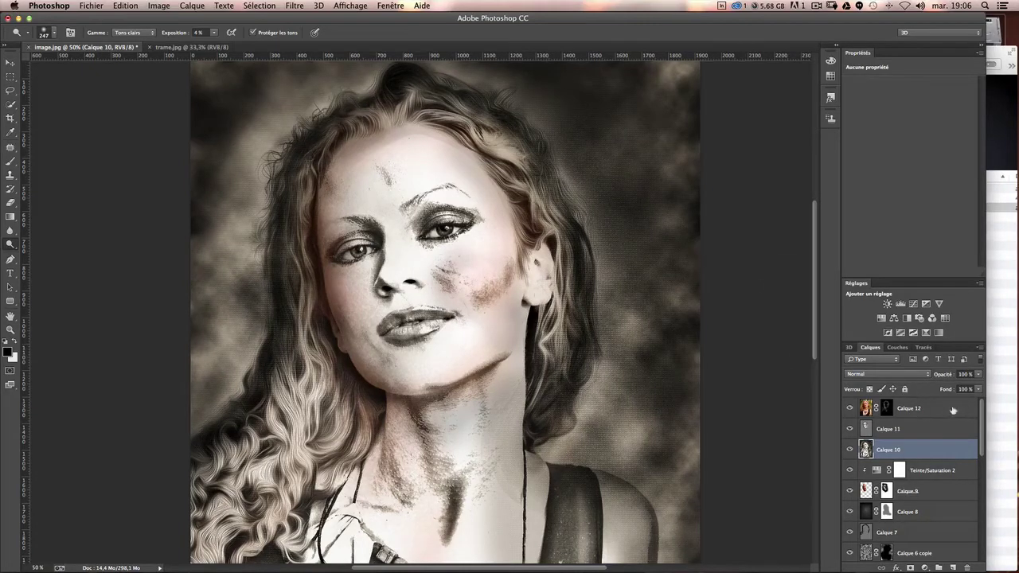
pyautogui.click(908, 410)
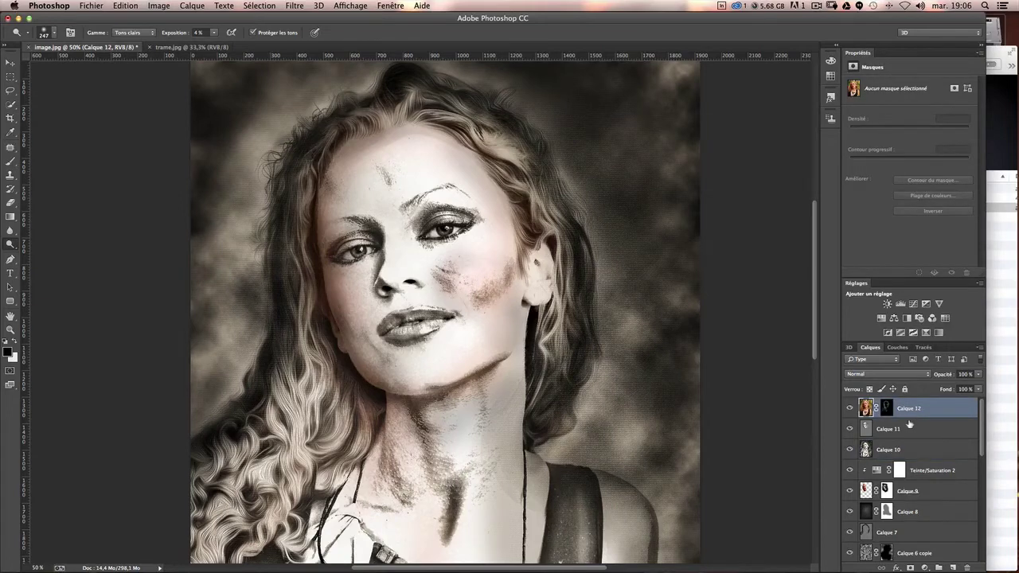
# Step: Add new layer Calque 13 and select the 1665 px scatter brush
pyautogui.click(953, 567)
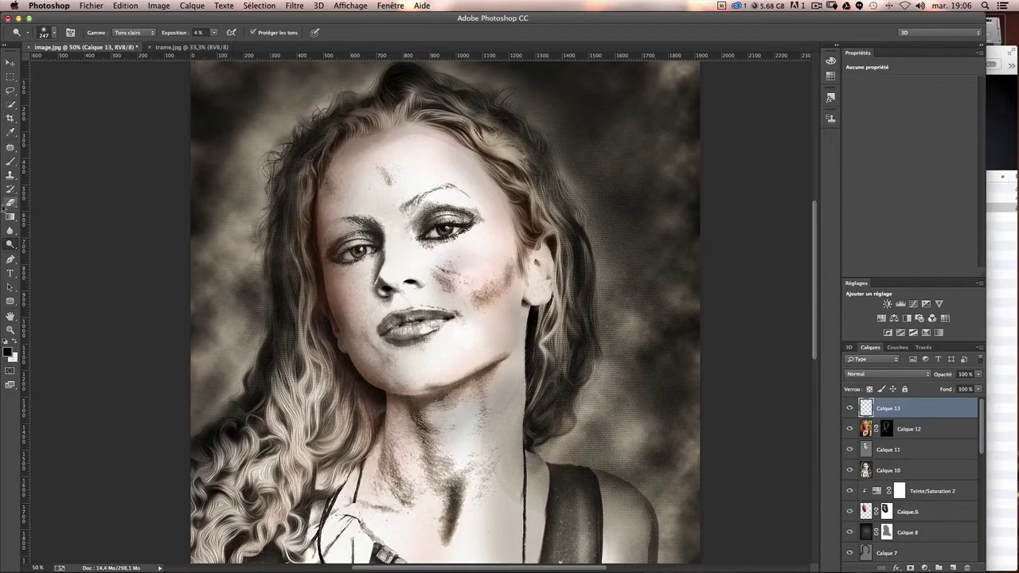
pyautogui.click(56, 33)
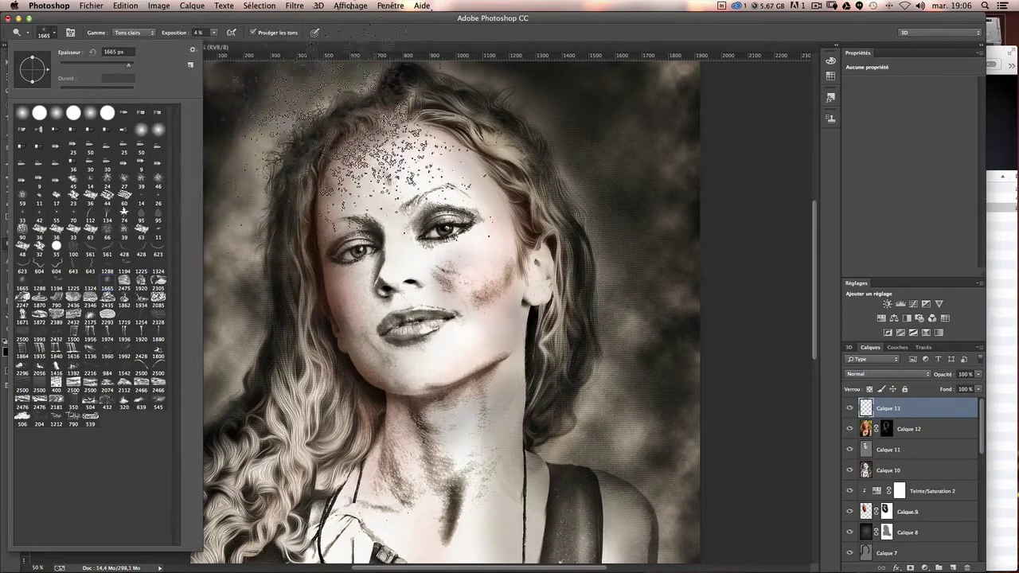
pyautogui.click(748, 175)
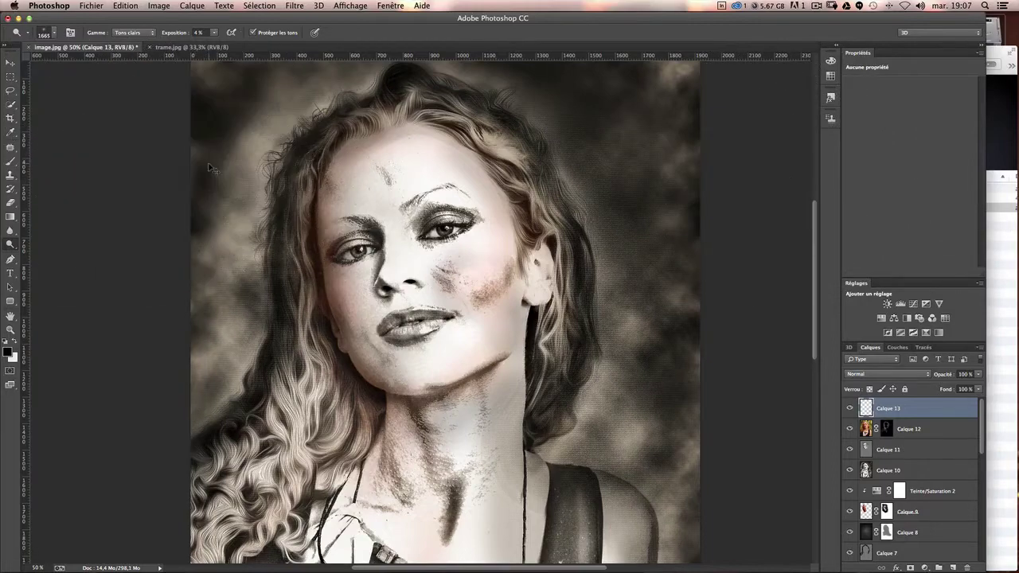
pyautogui.hotkey('ctrl', '-')
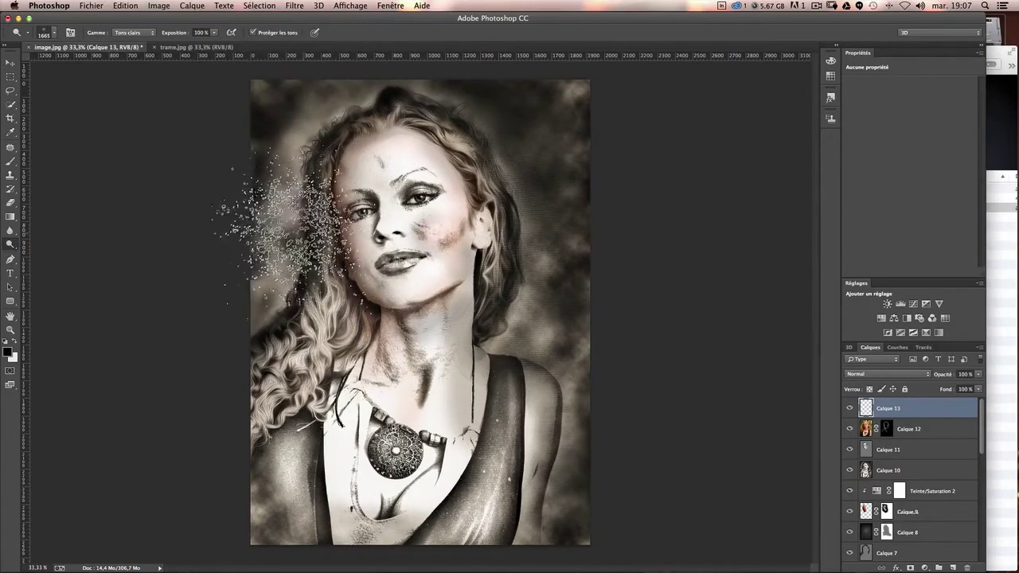
pyautogui.click(10, 161)
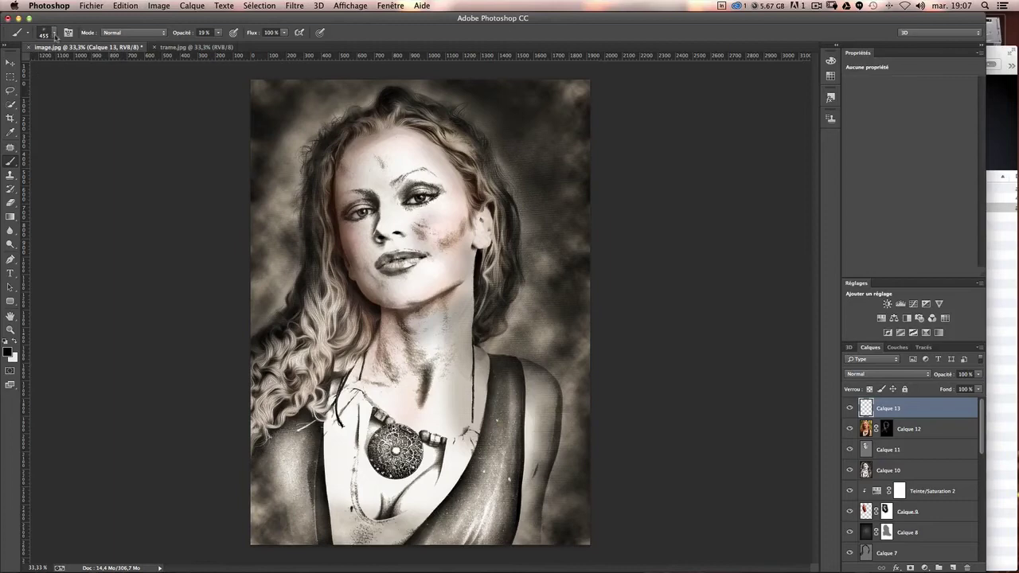
pyautogui.click(53, 35)
pyautogui.click(109, 283)
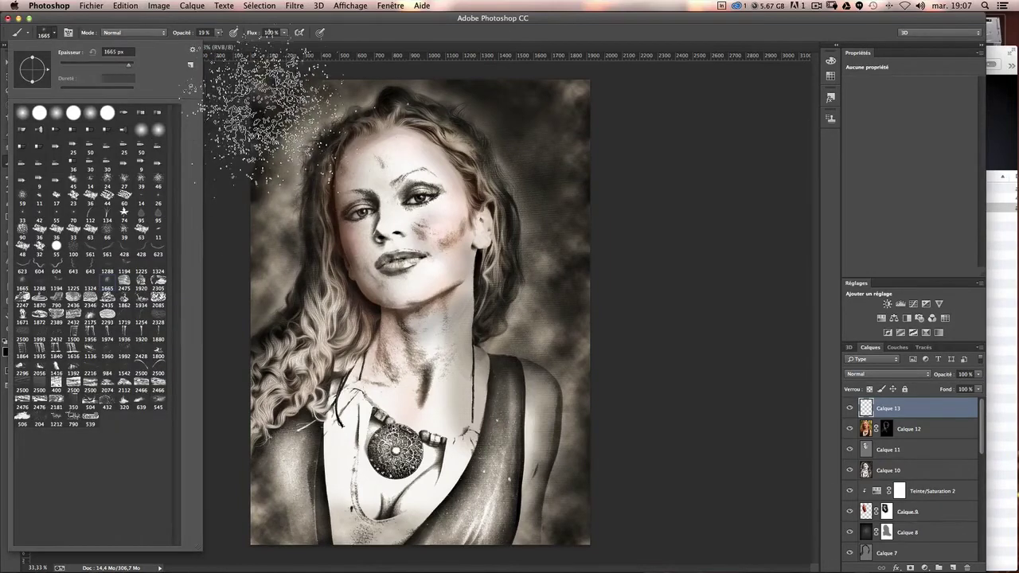
pyautogui.press('Return')
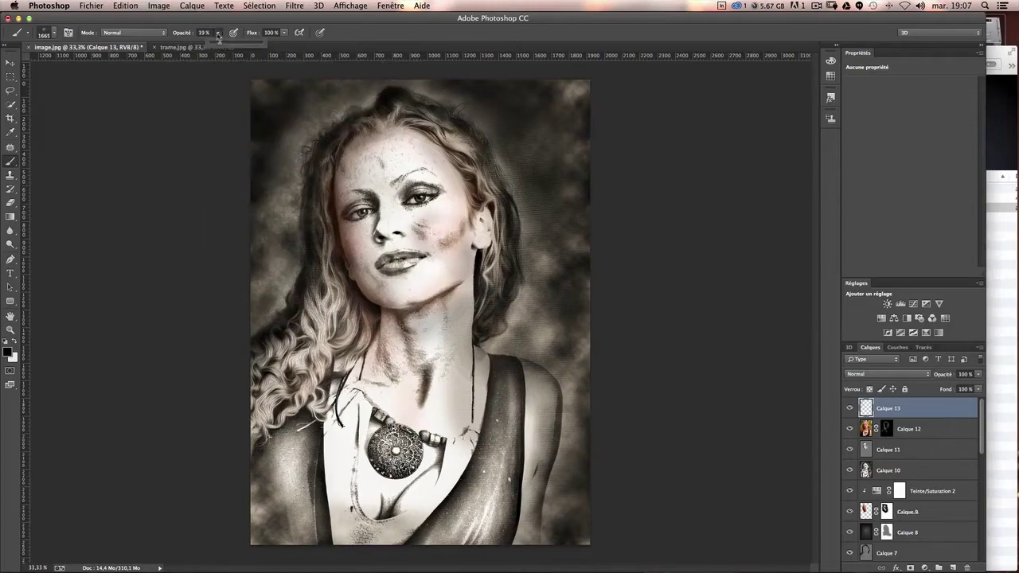
# Step: Scatter dark particle speckles along the left, right, lower and upper image edges and hair
pyautogui.moveTo(250, 80)
pyautogui.mouseDown()
pyautogui.moveTo(186, 238)
pyautogui.moveTo(223, 342)
pyautogui.moveTo(273, 68)
pyautogui.moveTo(239, 160)
pyautogui.moveTo(303, 87)
pyautogui.moveTo(533, 79)
pyautogui.moveTo(660, 227)
pyautogui.moveTo(581, 195)
pyautogui.moveTo(617, 247)
pyautogui.mouseUp()
pyautogui.moveTo(648, 170)
pyautogui.mouseDown()
pyautogui.moveTo(660, 455)
pyautogui.moveTo(629, 364)
pyautogui.mouseUp()
pyautogui.moveTo(649, 453); pyautogui.dragTo(598, 509)
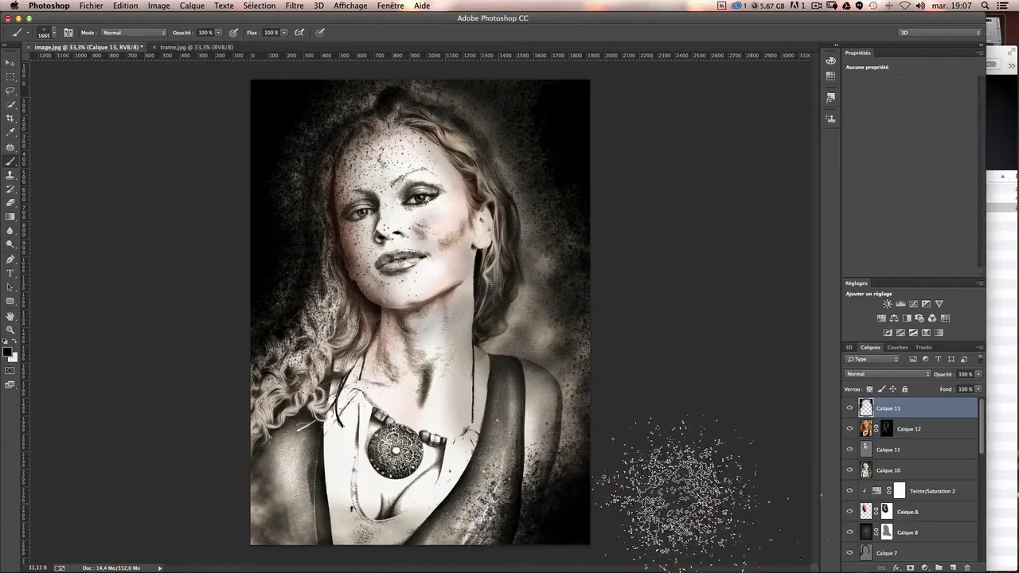
pyautogui.moveTo(187, 510)
pyautogui.mouseDown()
pyautogui.moveTo(194, 432)
pyautogui.moveTo(170, 353)
pyautogui.moveTo(112, 334)
pyautogui.mouseUp()
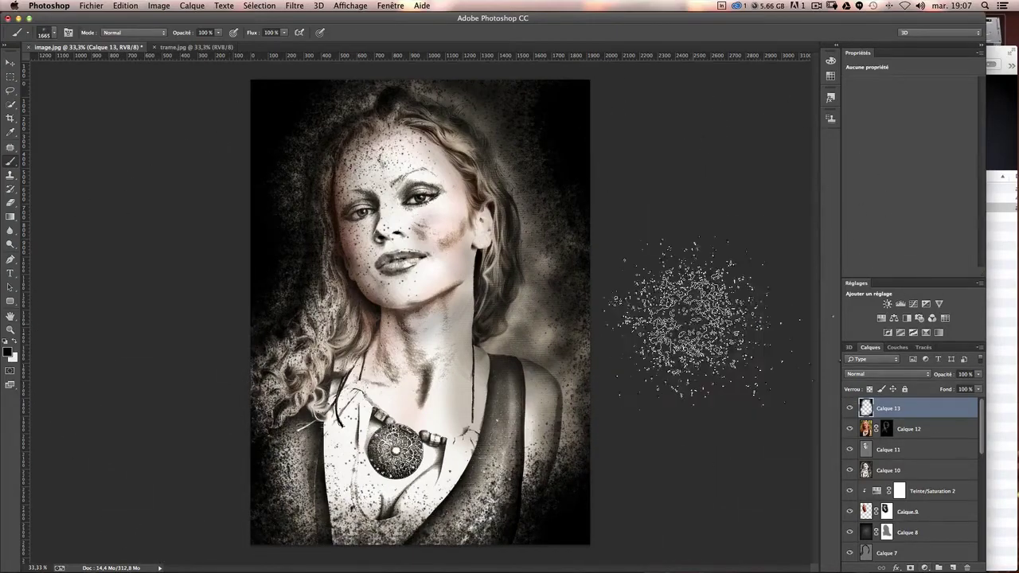
pyautogui.moveTo(437, 104); pyautogui.dragTo(286, 198)
pyautogui.moveTo(613, 328); pyautogui.dragTo(500, 342)
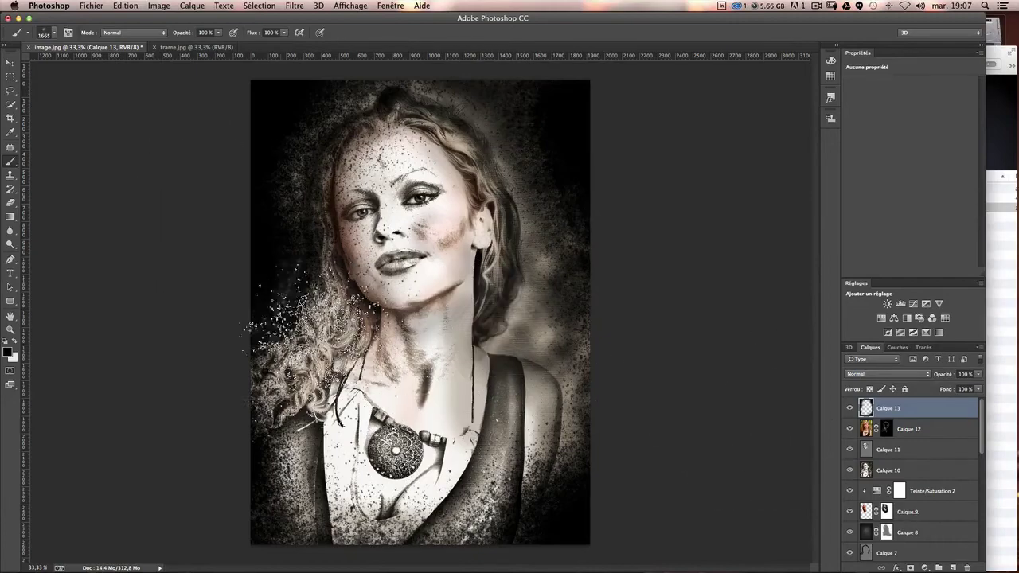
pyautogui.scroll(2, 501, 343)
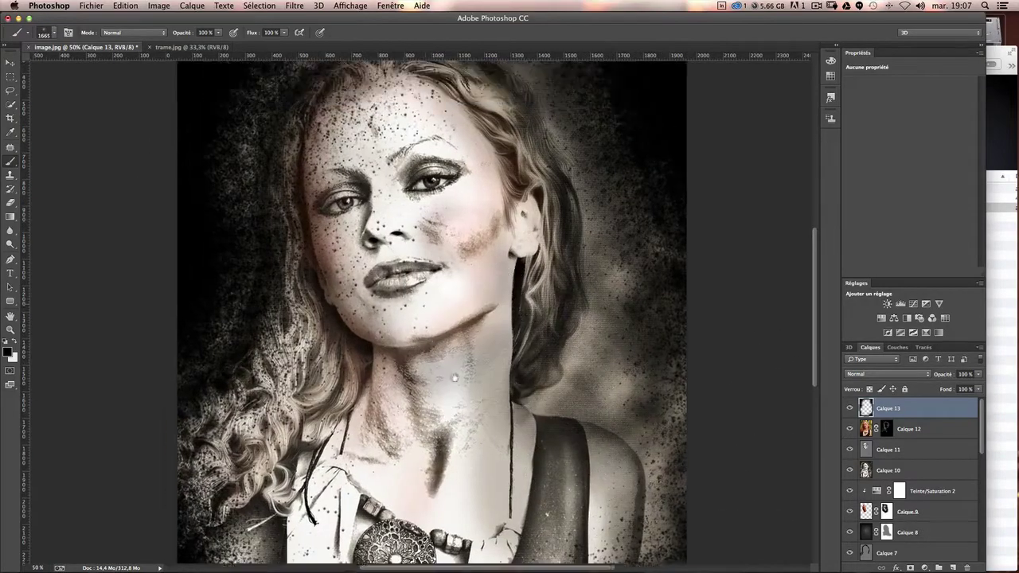
pyautogui.scroll(5, 490, 398)
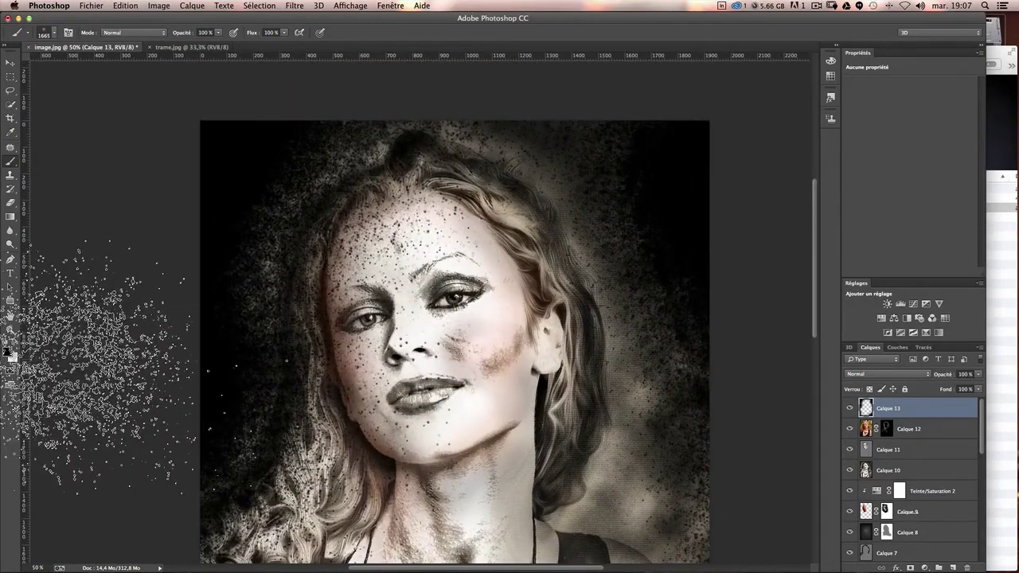
pyautogui.press('x')
pyautogui.moveTo(382, 318); pyautogui.dragTo(351, 318)
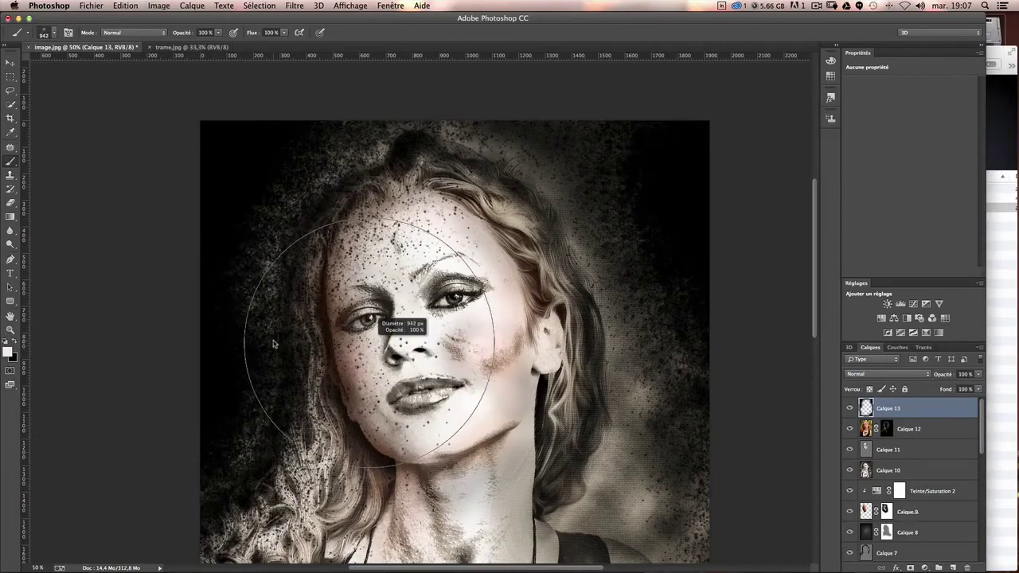
pyautogui.hotkey('ctrl', 'z')
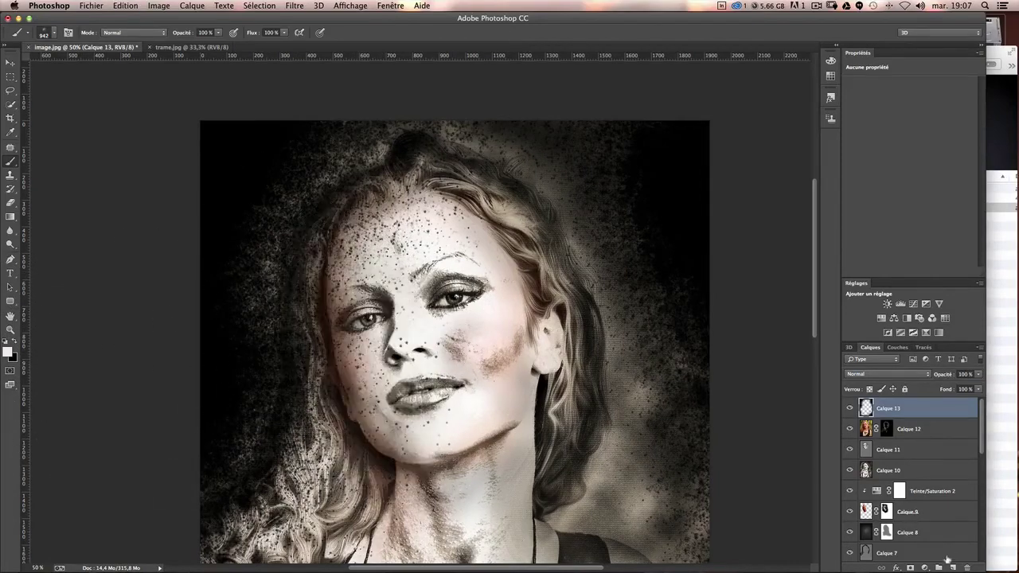
# Step: Add a mask to Calque 13 and paint black over the face, left hair and background
pyautogui.click(910, 568)
pyautogui.press('x')
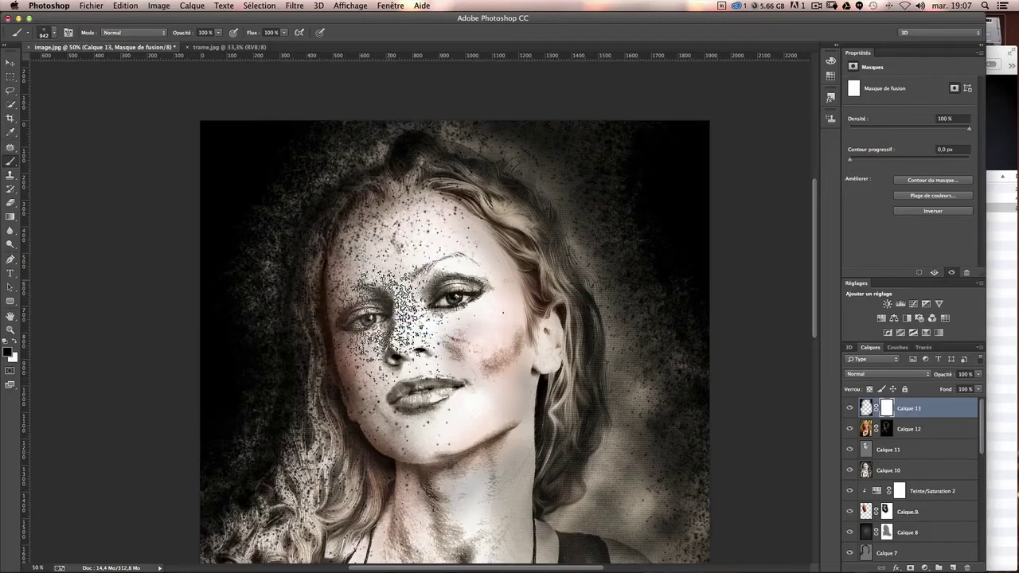
pyautogui.moveTo(374, 263)
pyautogui.mouseDown()
pyautogui.moveTo(458, 486)
pyautogui.moveTo(497, 370)
pyautogui.moveTo(484, 271)
pyautogui.moveTo(290, 271)
pyautogui.mouseUp()
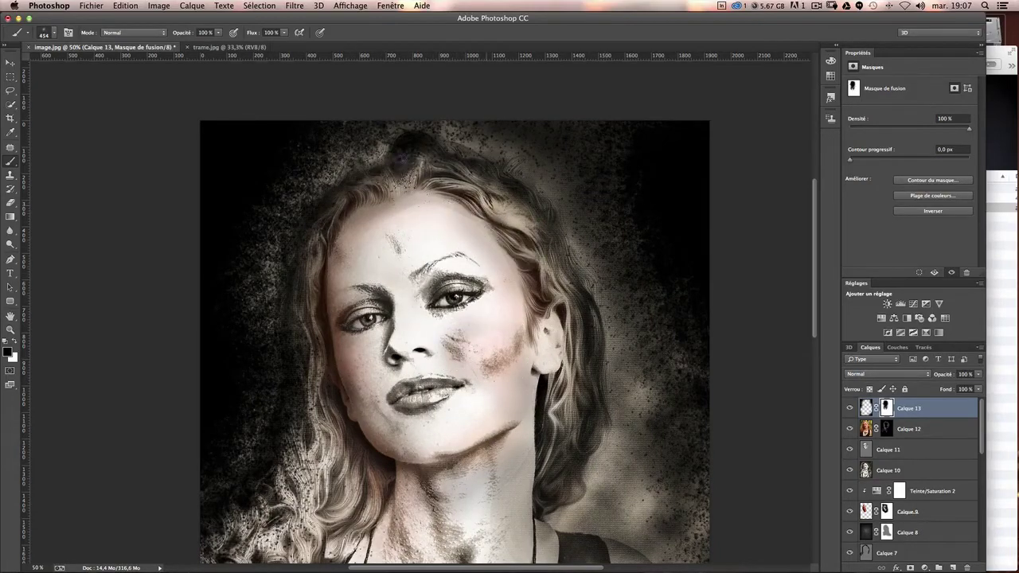
pyautogui.moveTo(349, 336); pyautogui.dragTo(211, 538)
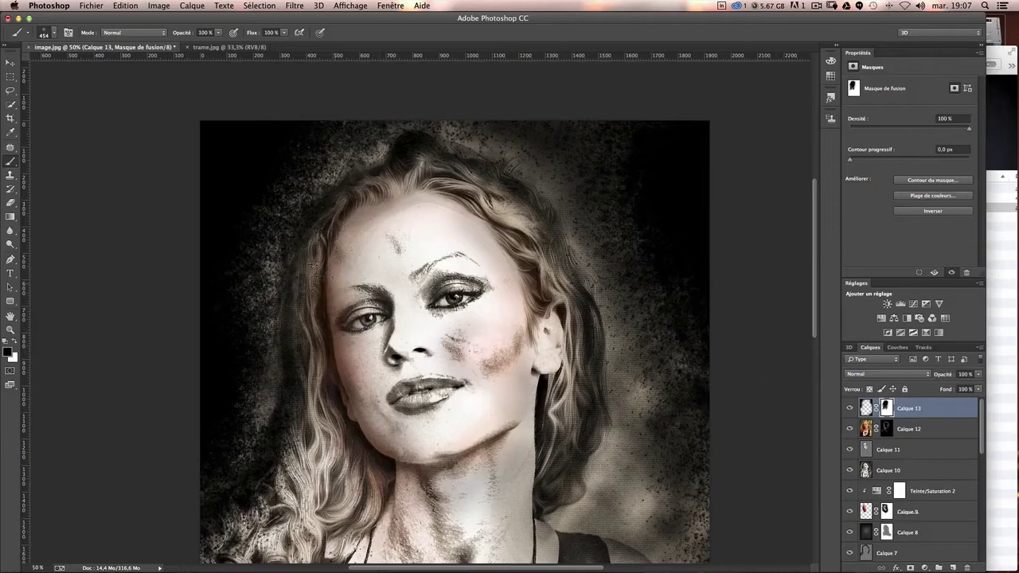
pyautogui.moveTo(204, 427)
pyautogui.mouseDown()
pyautogui.moveTo(274, 227)
pyautogui.moveTo(248, 235)
pyautogui.mouseUp()
pyautogui.hotkey('ctrl', 'z')
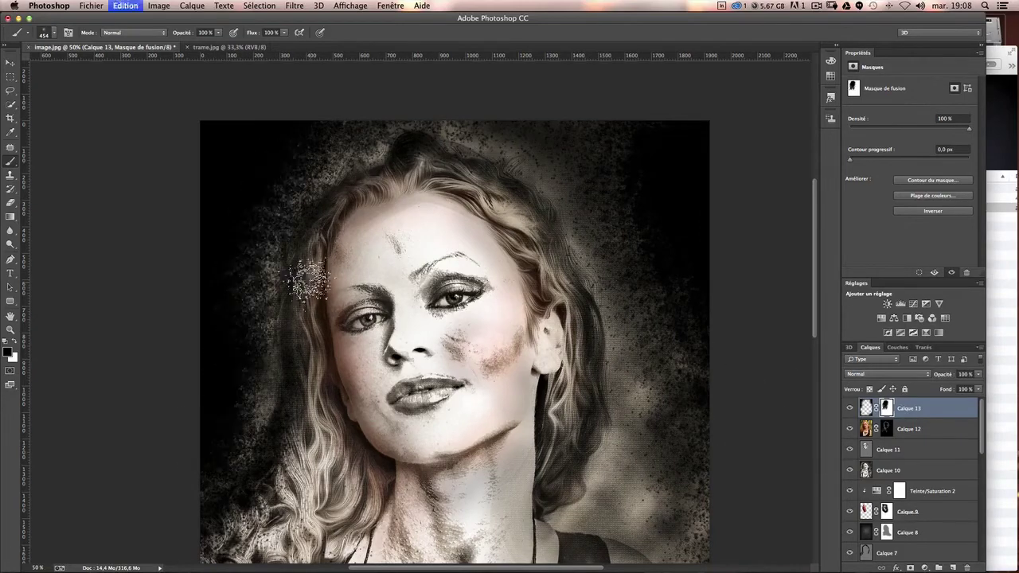
# Step: Enlarge the brush to 890 px and mask more speckles over the right cheek
pyautogui.scroll(-2, 567, 307)
pyautogui.press(']')
pyautogui.press(']')
pyautogui.press(']')
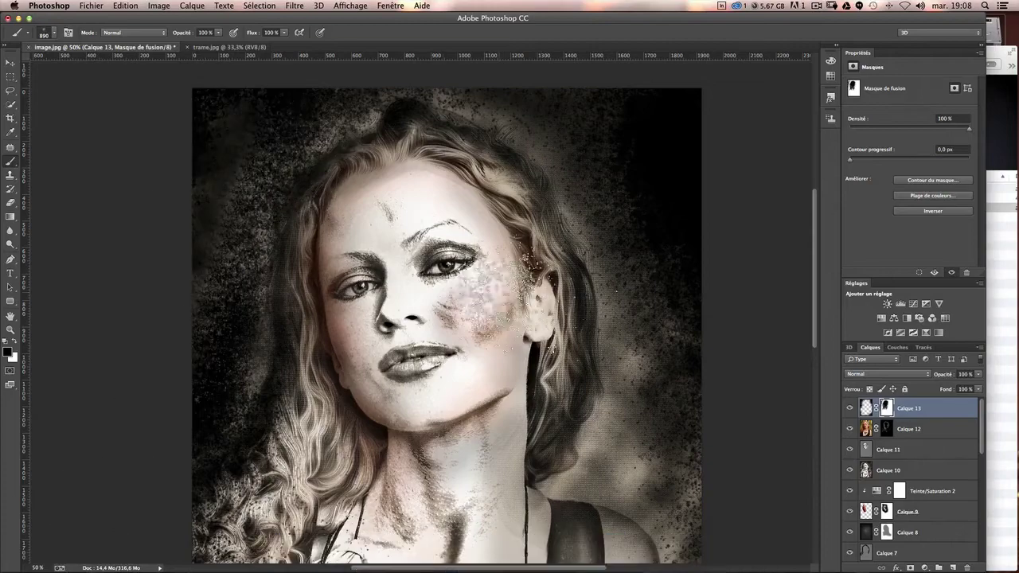
pyautogui.scroll(-3, 638, 382)
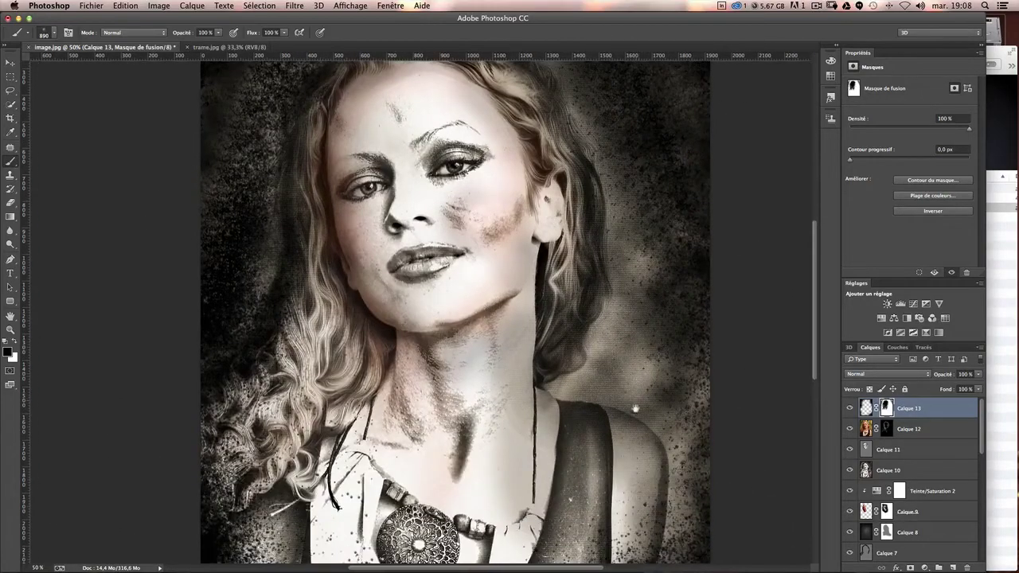
pyautogui.scroll(3, 635, 409)
pyautogui.moveTo(510, 422); pyautogui.dragTo(535, 159)
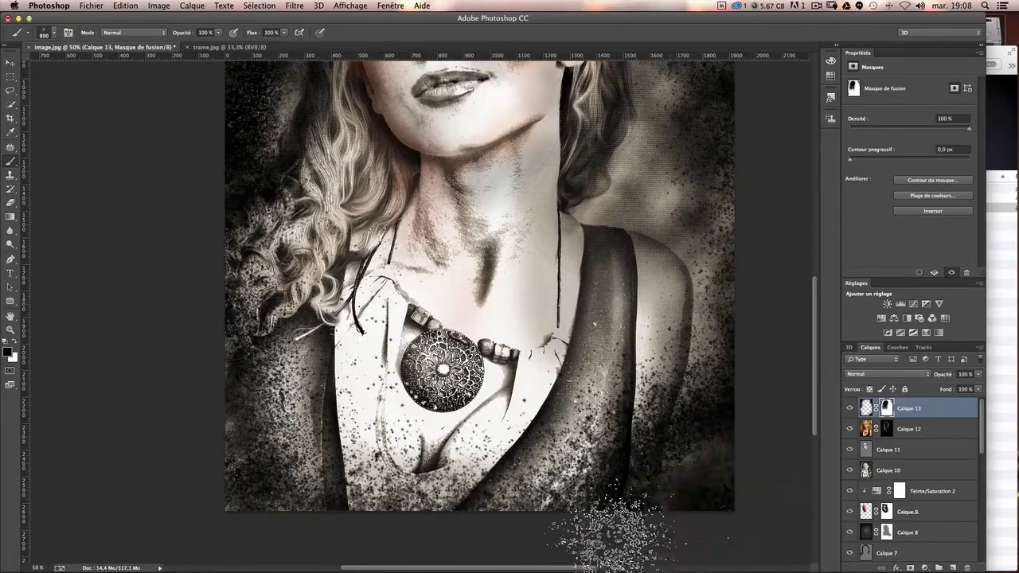
pyautogui.scroll(1, 750, 466)
pyautogui.scroll(5, 611, 298)
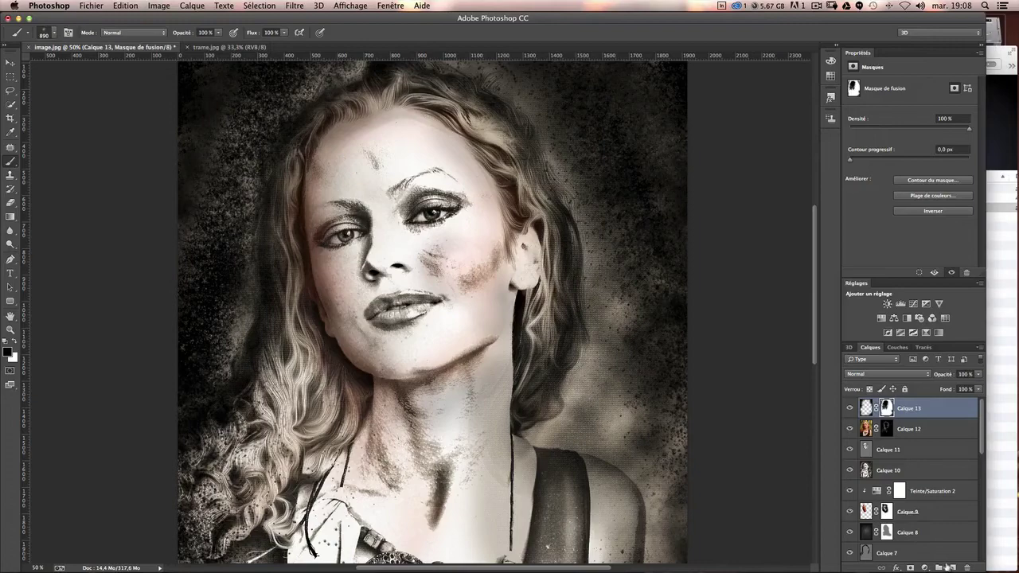
# Step: Add layer Calque 14 and darken the left edge and background left of the hair
pyautogui.click(950, 567)
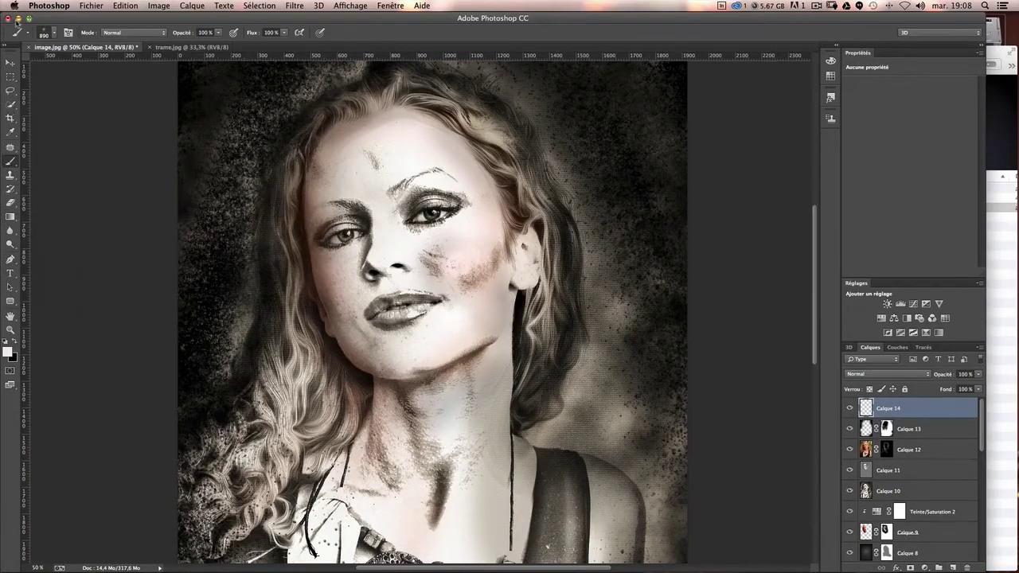
pyautogui.click(50, 36)
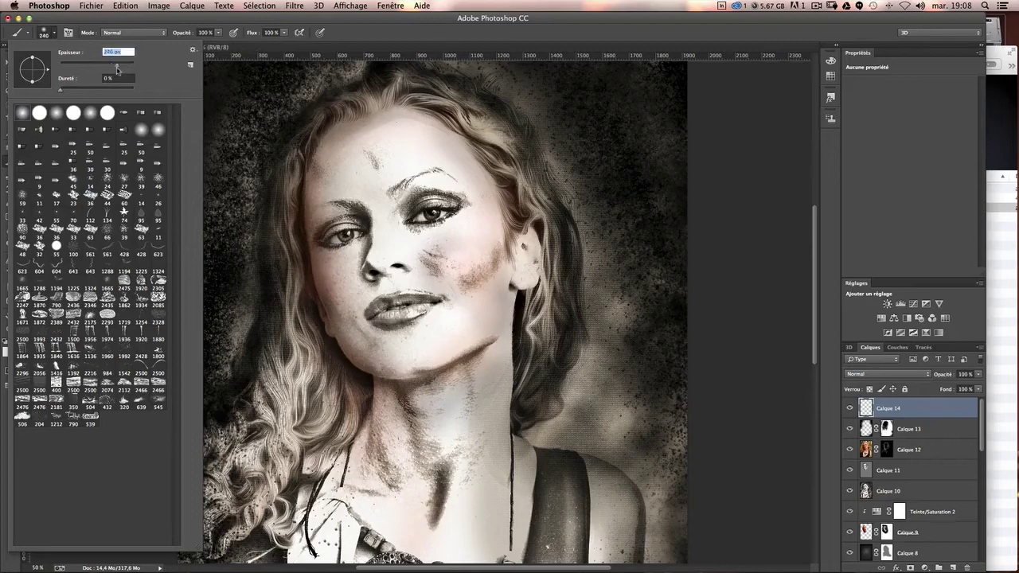
pyautogui.press('Return')
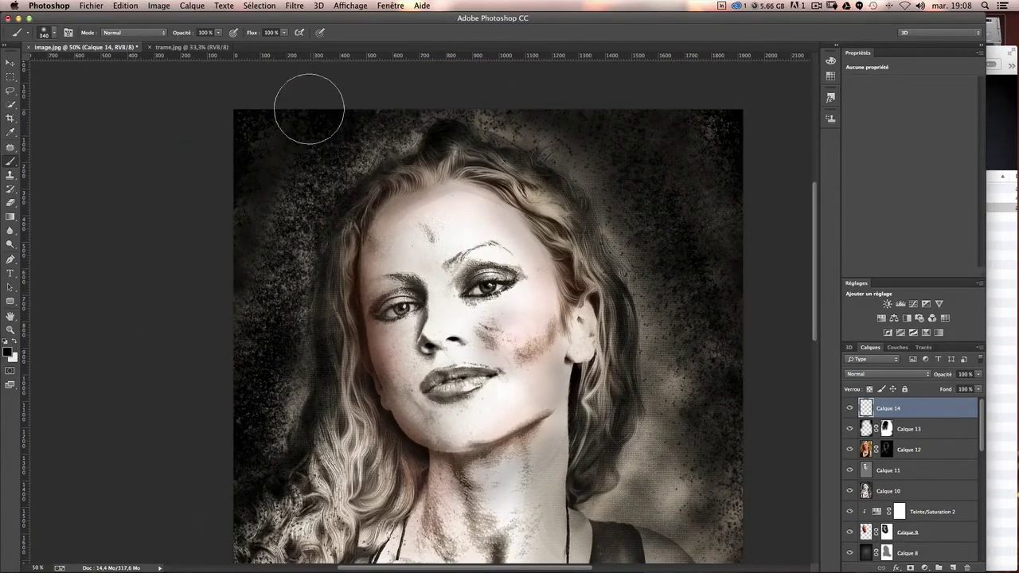
pyautogui.moveTo(308, 102); pyautogui.dragTo(250, 160)
pyautogui.hotkey('ctrl', 'z')
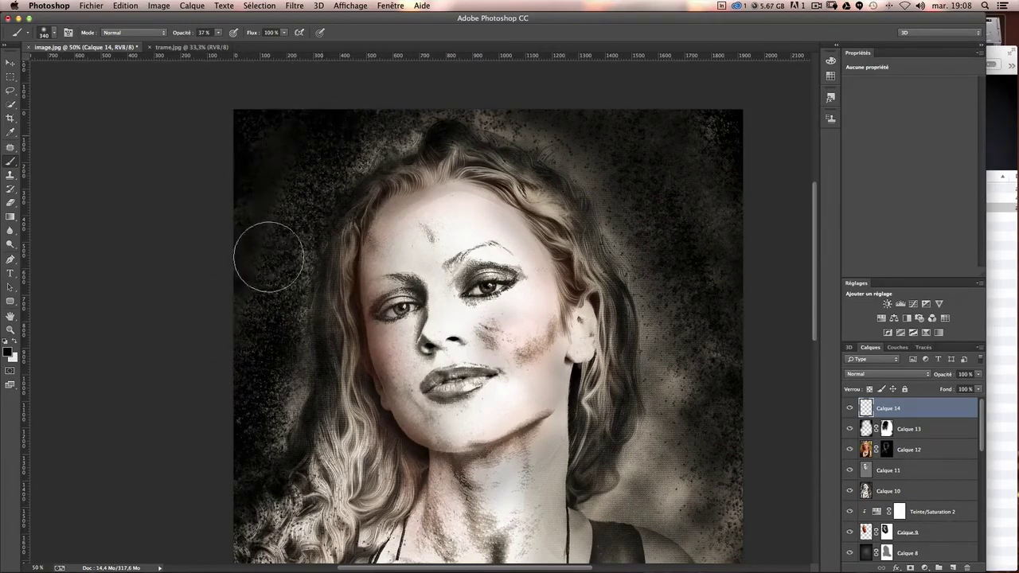
pyautogui.moveTo(284, 419)
pyautogui.mouseDown()
pyautogui.moveTo(267, 229)
pyautogui.moveTo(478, 95)
pyautogui.moveTo(813, 220)
pyautogui.moveTo(727, 227)
pyautogui.moveTo(671, 319)
pyautogui.moveTo(684, 460)
pyautogui.moveTo(738, 335)
pyautogui.mouseUp()
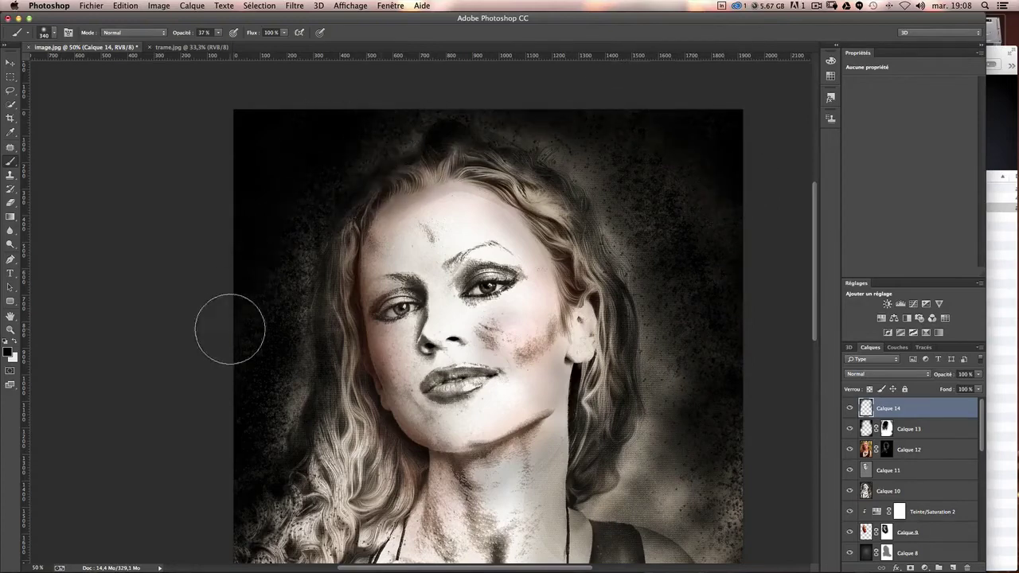
pyautogui.moveTo(230, 437); pyautogui.dragTo(278, 477)
pyautogui.moveTo(311, 164)
pyautogui.mouseDown()
pyautogui.moveTo(279, 509)
pyautogui.moveTo(280, 225)
pyautogui.mouseUp()
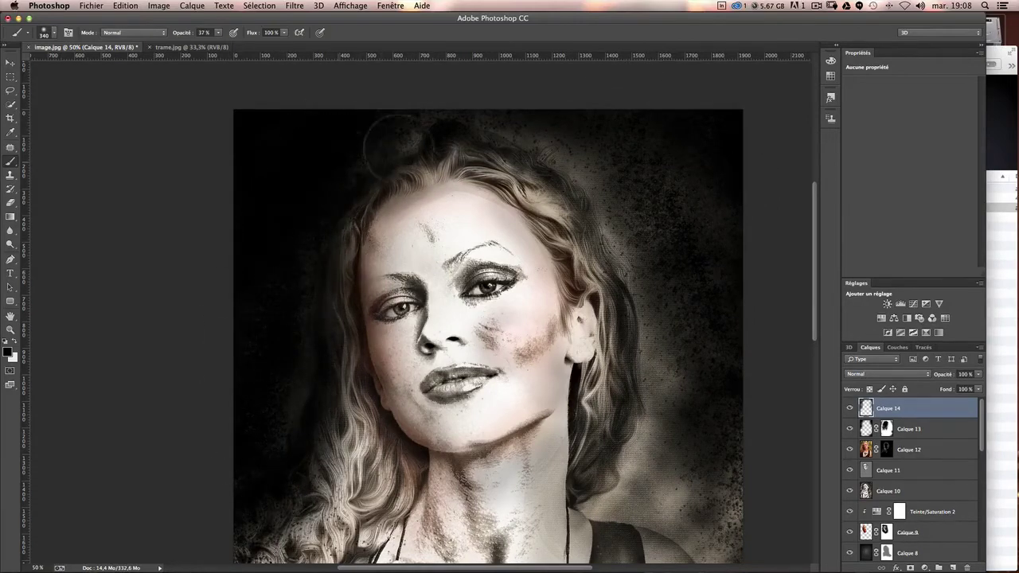
# Step: Darken the right edge beside the shoulder and give Calque 14 a white layer mask
pyautogui.scroll(-5, 359, 234)
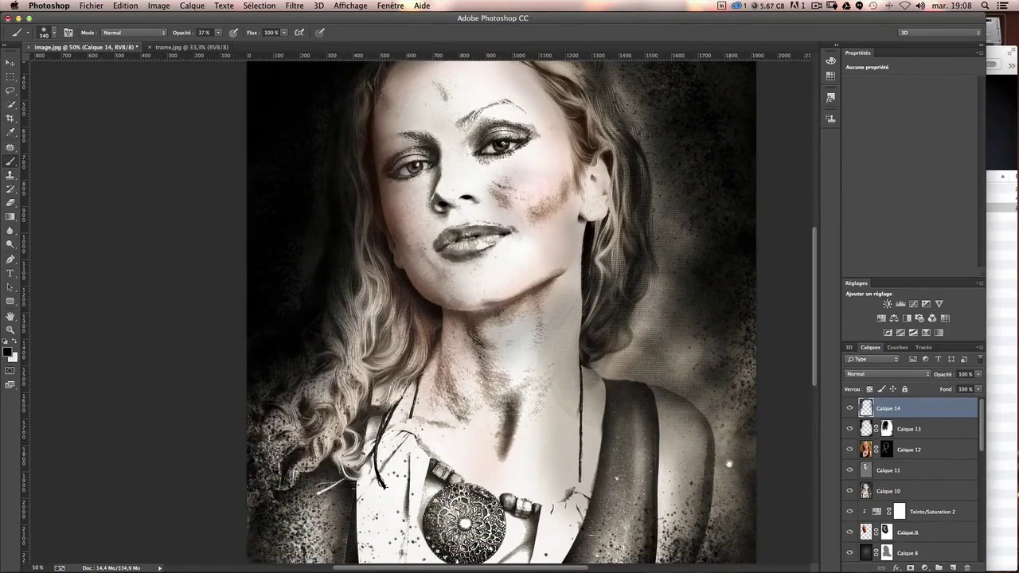
pyautogui.scroll(-5, 651, 265)
pyautogui.scroll(-1, 651, 265)
pyautogui.press('super+r')
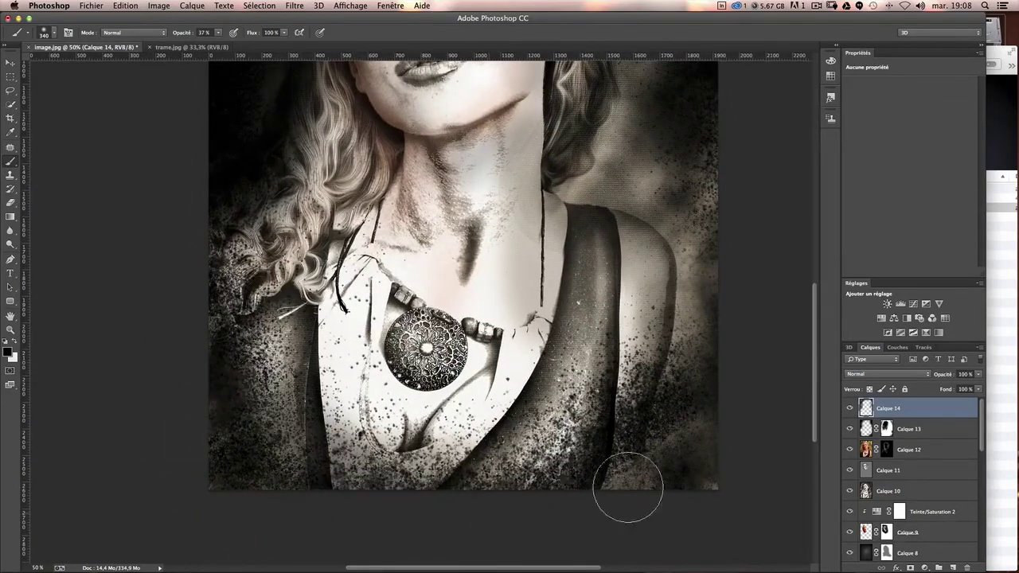
pyautogui.moveTo(677, 143)
pyautogui.mouseDown()
pyautogui.moveTo(701, 391)
pyautogui.moveTo(701, 334)
pyautogui.mouseUp()
pyautogui.scroll(6, 685, 398)
pyautogui.scroll(3, 605, 335)
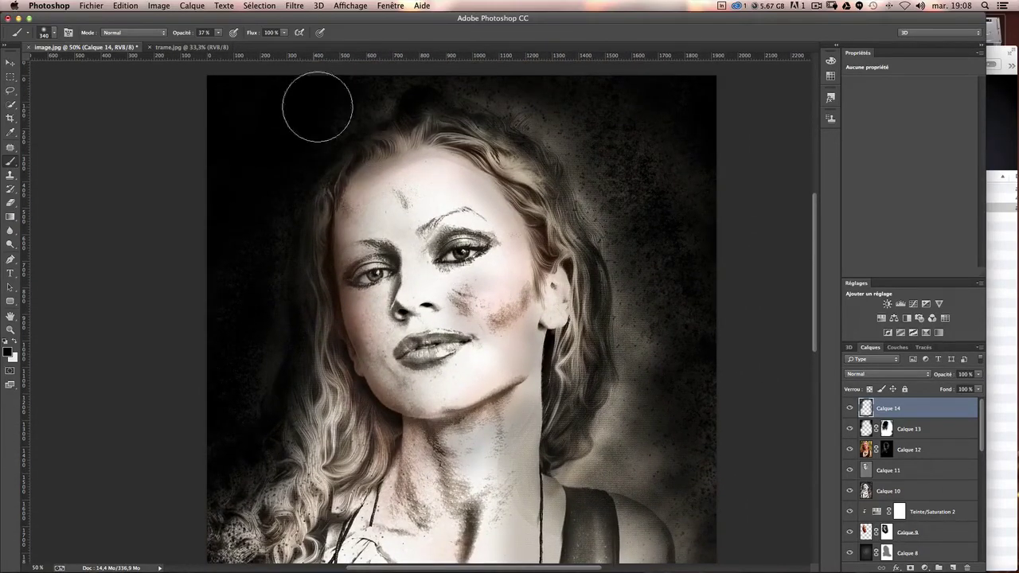
pyautogui.moveTo(264, 406); pyautogui.dragTo(273, 345)
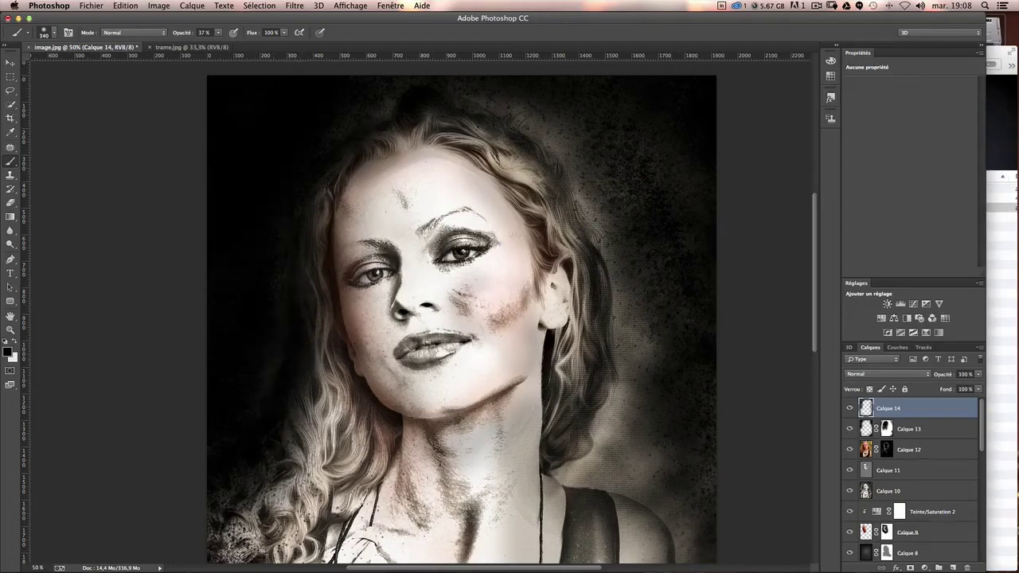
pyautogui.click(910, 567)
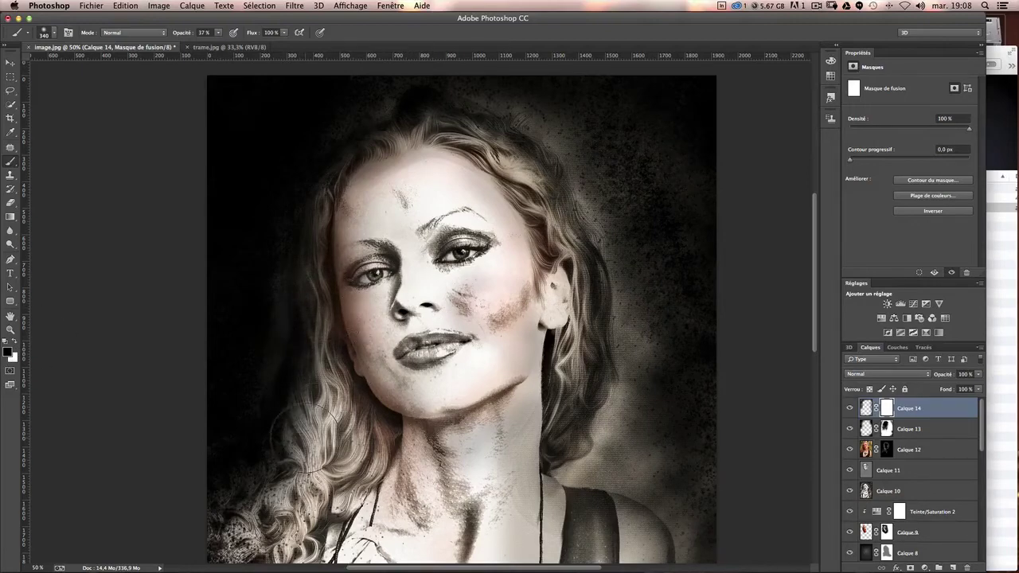
# Step: Mask the dark patch off the lower-left hair on Calque 14 and Calque 13 to reveal strands
pyautogui.moveTo(323, 326); pyautogui.dragTo(234, 498)
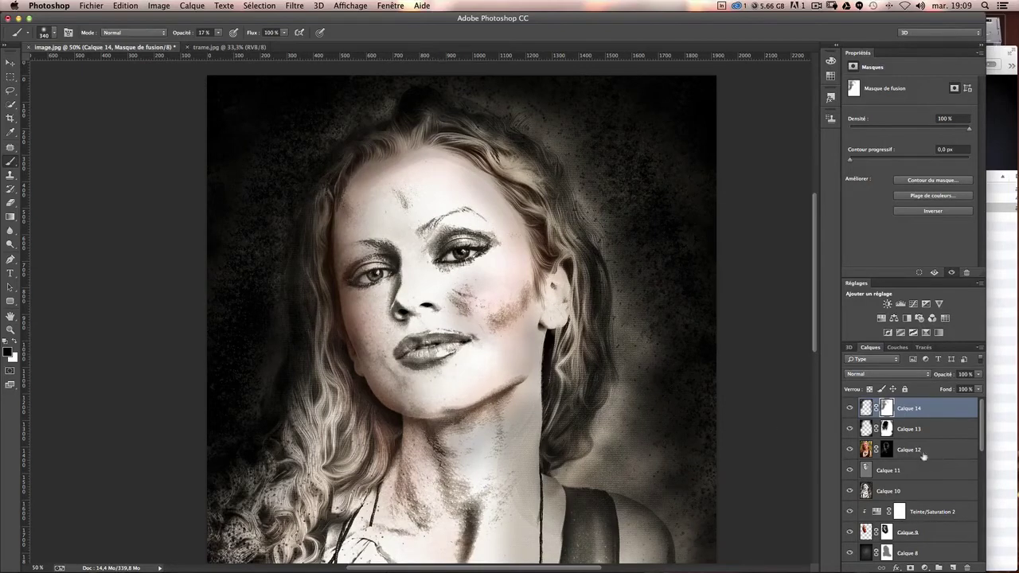
pyautogui.click(868, 429)
pyautogui.click(849, 430)
pyautogui.click(848, 430)
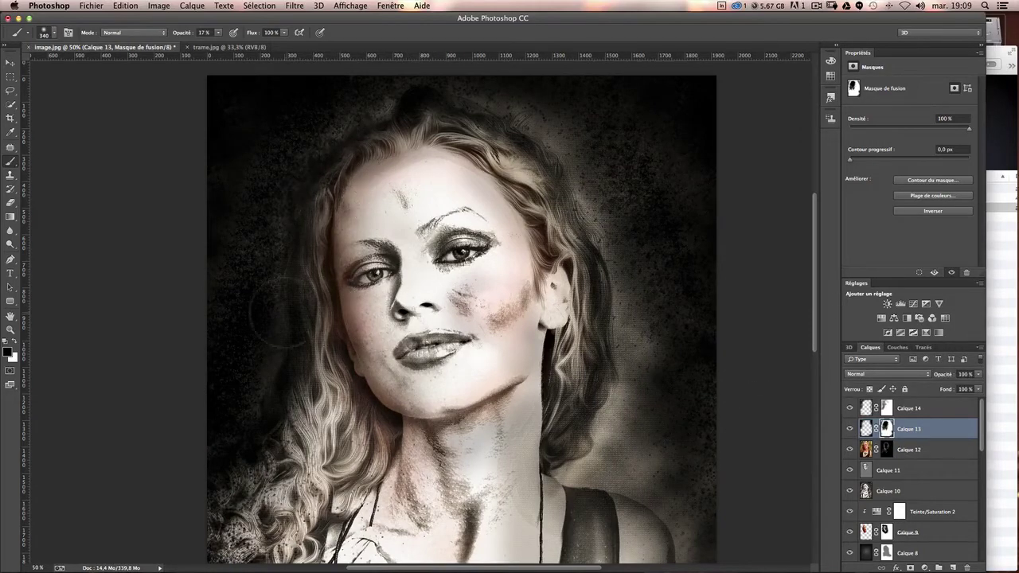
pyautogui.moveTo(265, 444); pyautogui.dragTo(126, 435)
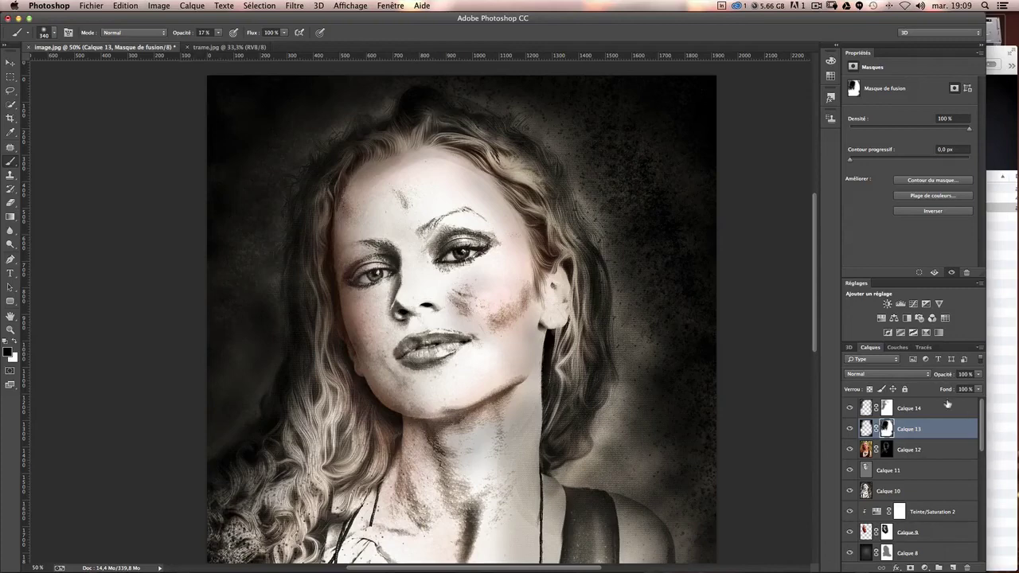
pyautogui.click(909, 408)
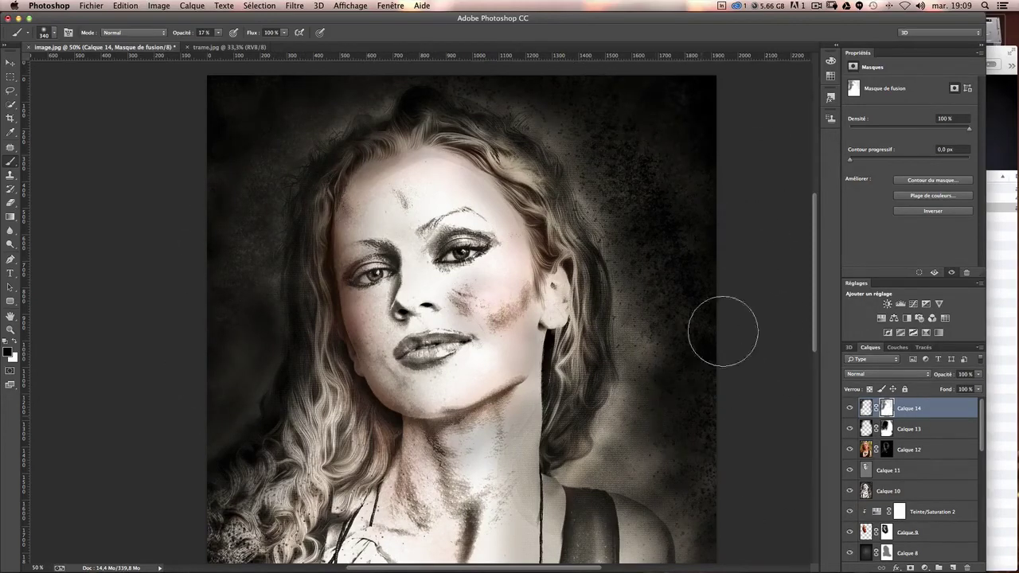
pyautogui.click(908, 429)
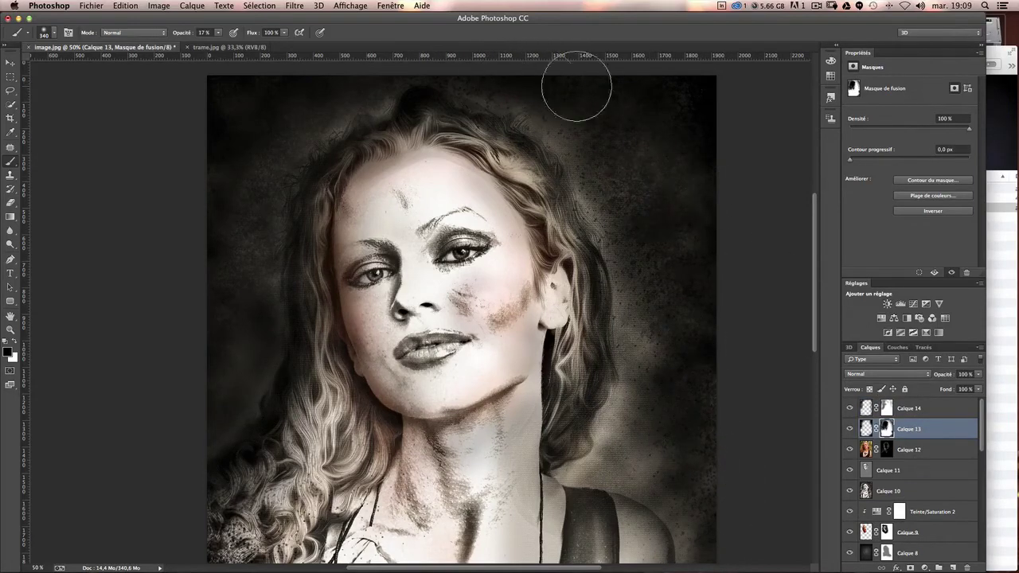
# Step: Smooth and darken the speckles on the left shoulder and the right shoulder and arm
pyautogui.scroll(-2, 636, 374)
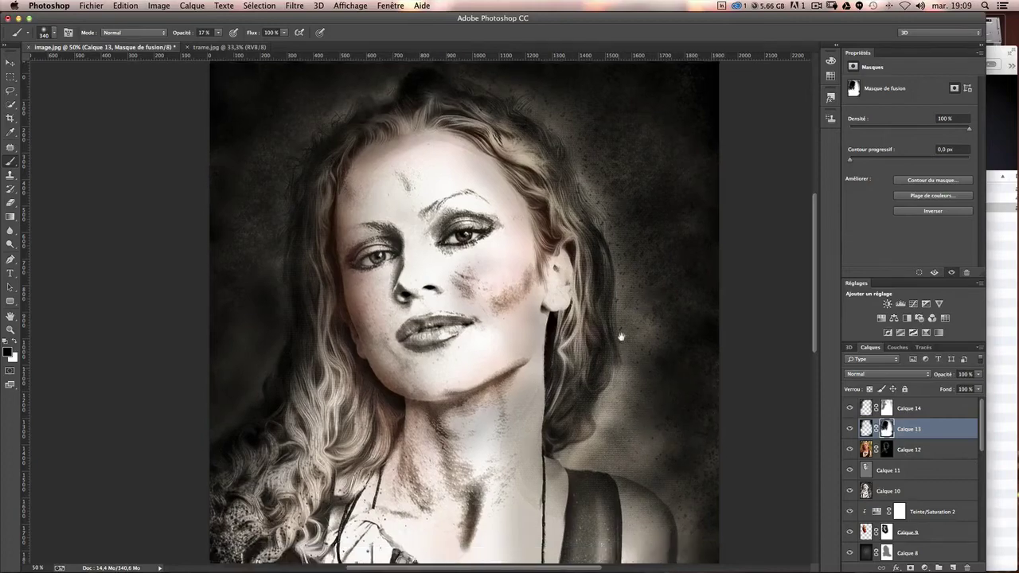
pyautogui.scroll(-1, 573, 375)
pyautogui.hscroll(-2, 484, 327)
pyautogui.scroll(-1, 509, 334)
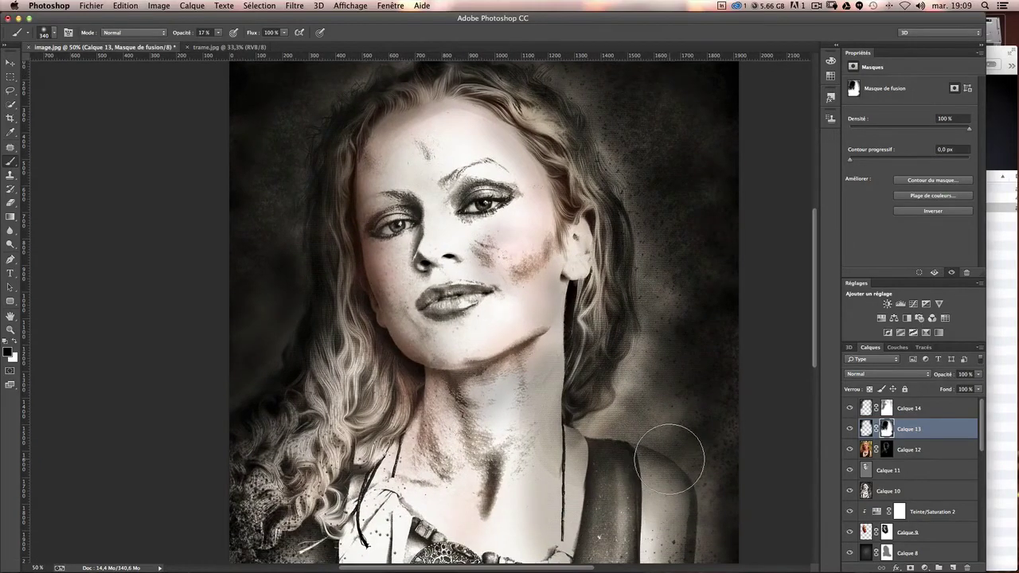
pyautogui.scroll(-1, 668, 457)
pyautogui.scroll(-4, 669, 458)
pyautogui.scroll(-3, 669, 458)
pyautogui.scroll(-10, 668, 457)
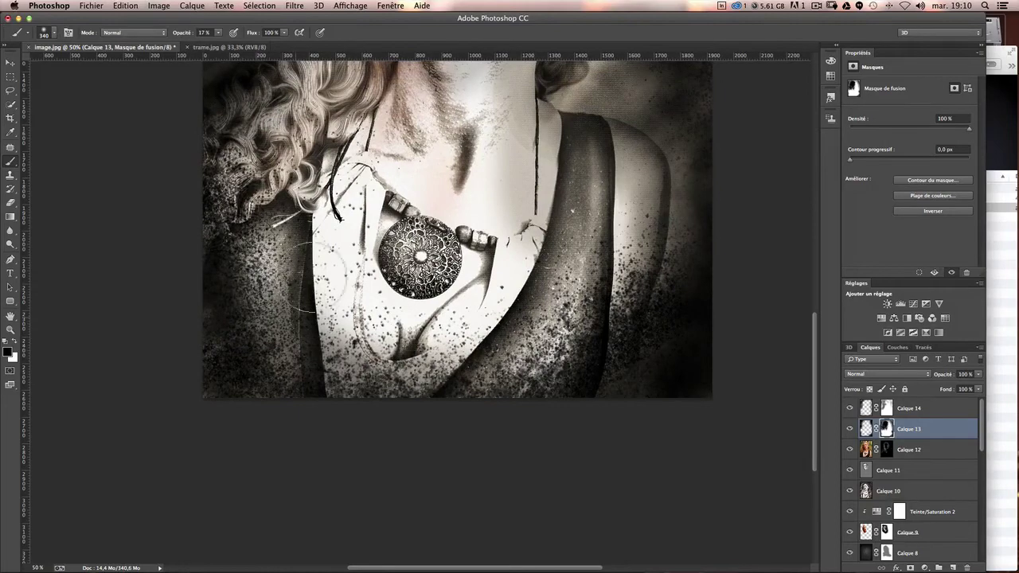
pyautogui.moveTo(277, 233)
pyautogui.mouseDown()
pyautogui.moveTo(220, 391)
pyautogui.moveTo(215, 228)
pyautogui.moveTo(229, 309)
pyautogui.mouseUp()
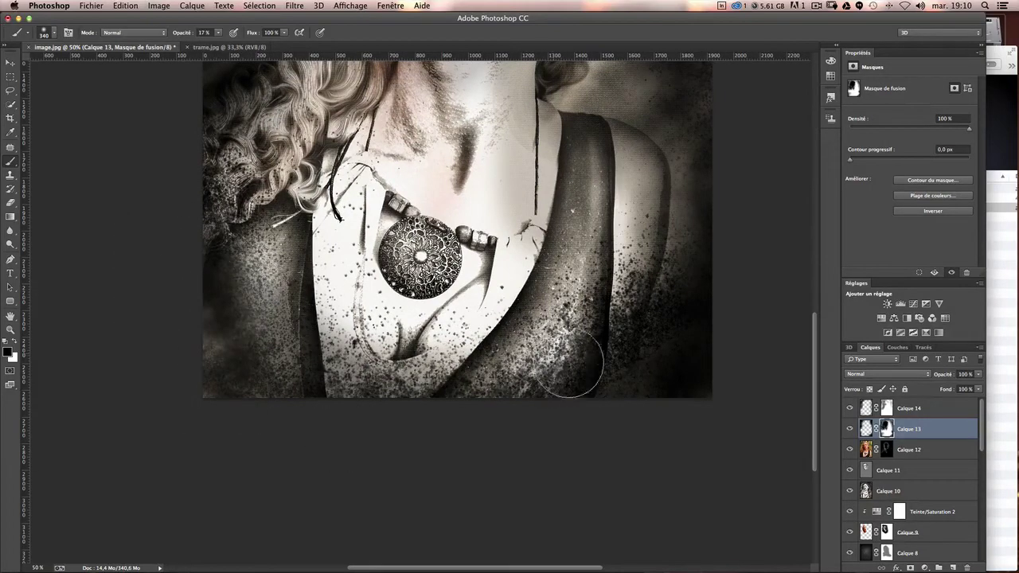
pyautogui.moveTo(592, 352)
pyautogui.mouseDown()
pyautogui.moveTo(689, 246)
pyautogui.moveTo(629, 318)
pyautogui.moveTo(669, 251)
pyautogui.mouseUp()
pyautogui.moveTo(537, 414); pyautogui.dragTo(549, 343)
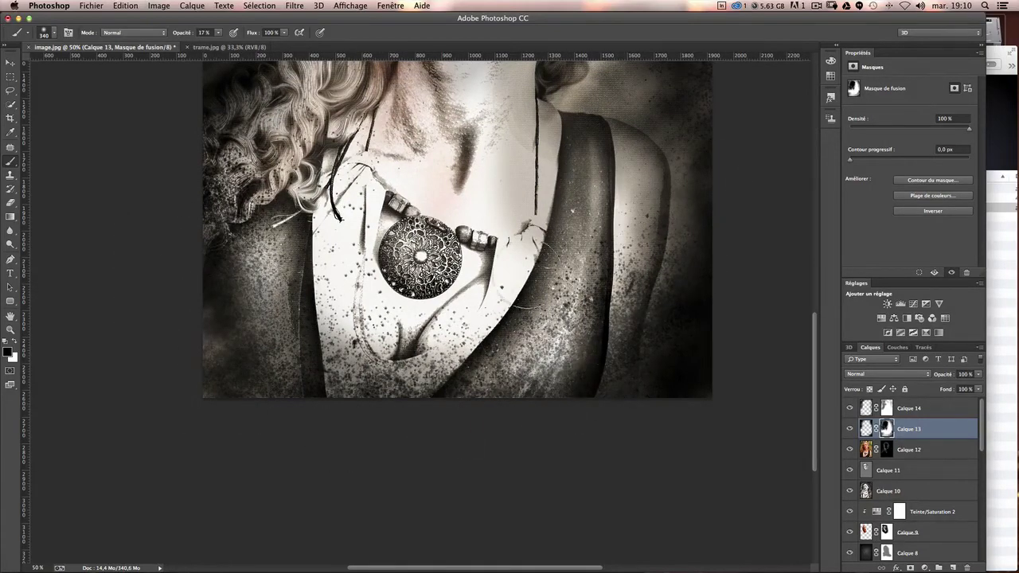
# Step: On Calque 14's mask, lighten the left arm area
pyautogui.click(908, 407)
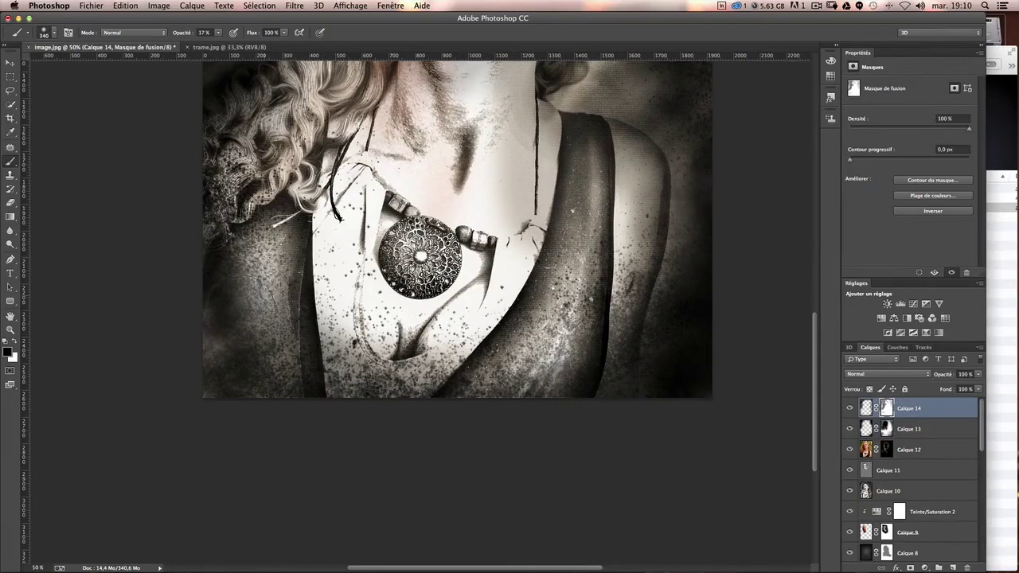
pyautogui.moveTo(336, 299); pyautogui.dragTo(260, 295)
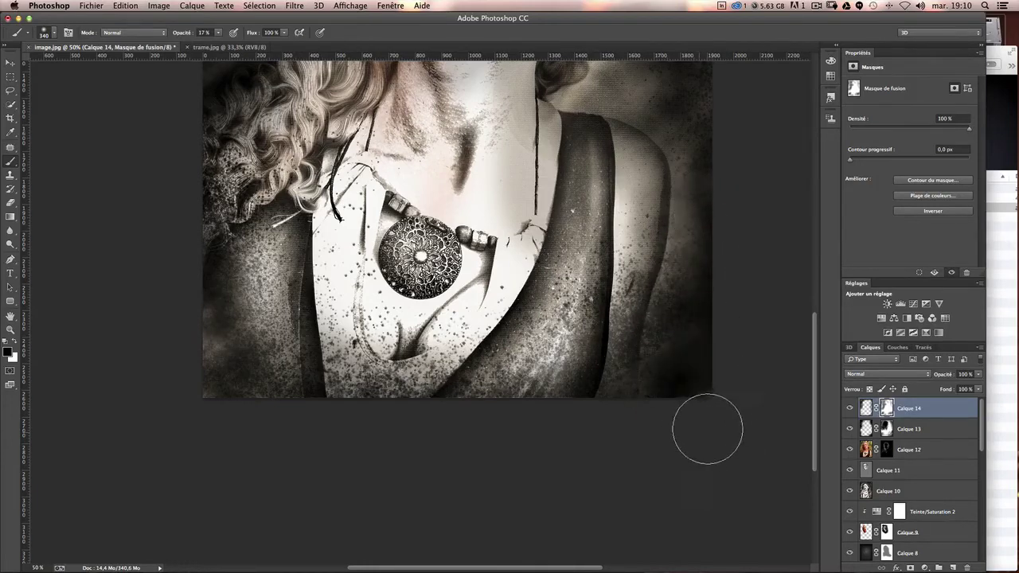
pyautogui.scroll(3, 378, 382)
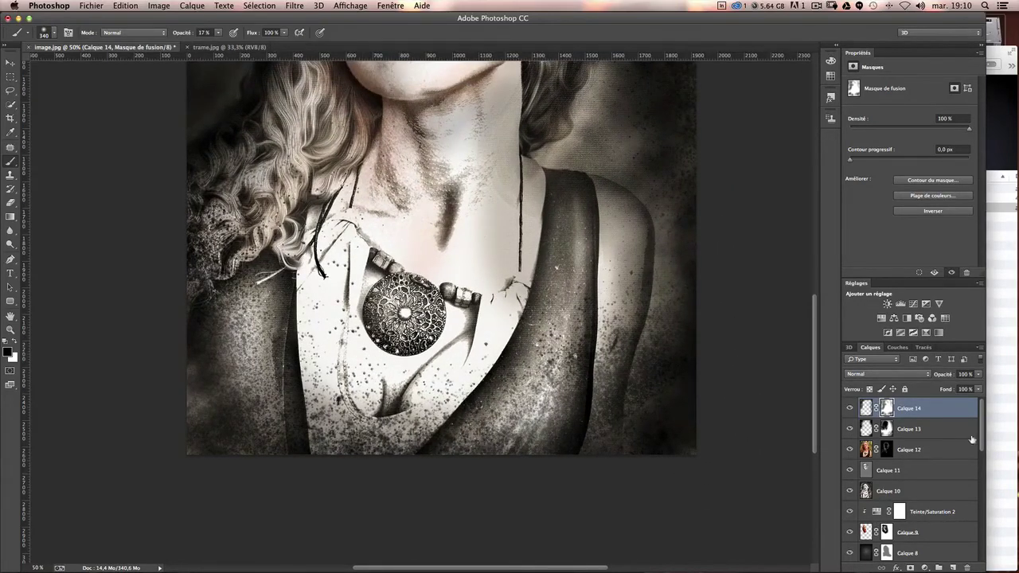
# Step: Return to Calque 13, raise brush opacity to 69%, then select Calque 14
pyautogui.click(912, 430)
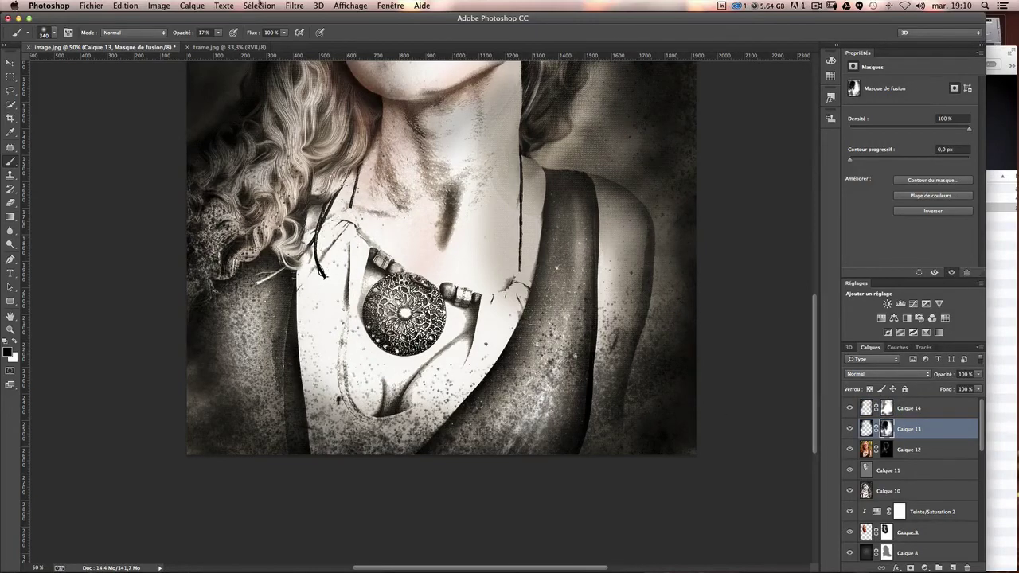
pyautogui.press('6')
pyautogui.press('9')
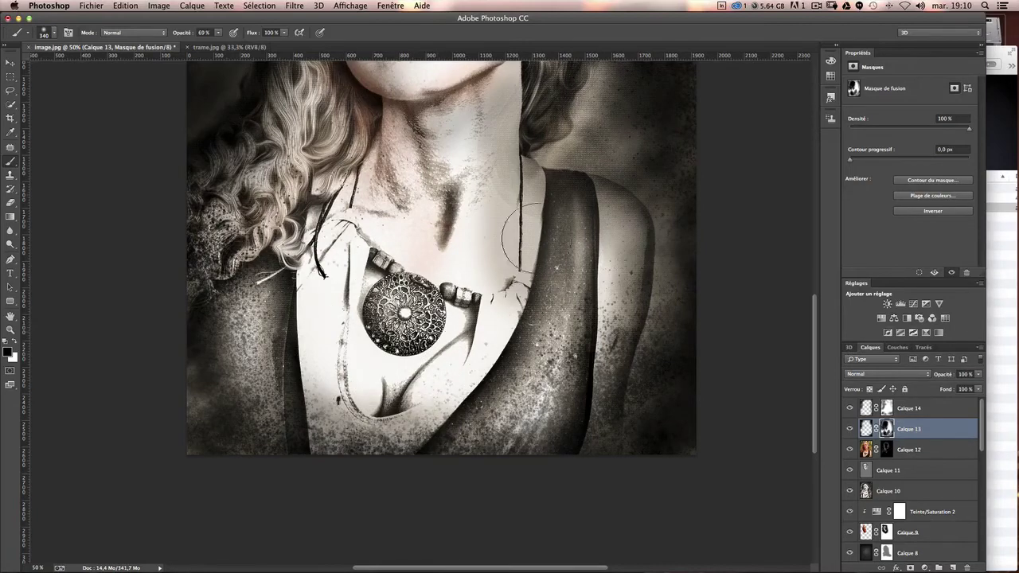
pyautogui.scroll(5, 521, 236)
pyautogui.scroll(2, 521, 247)
pyautogui.scroll(2, 519, 263)
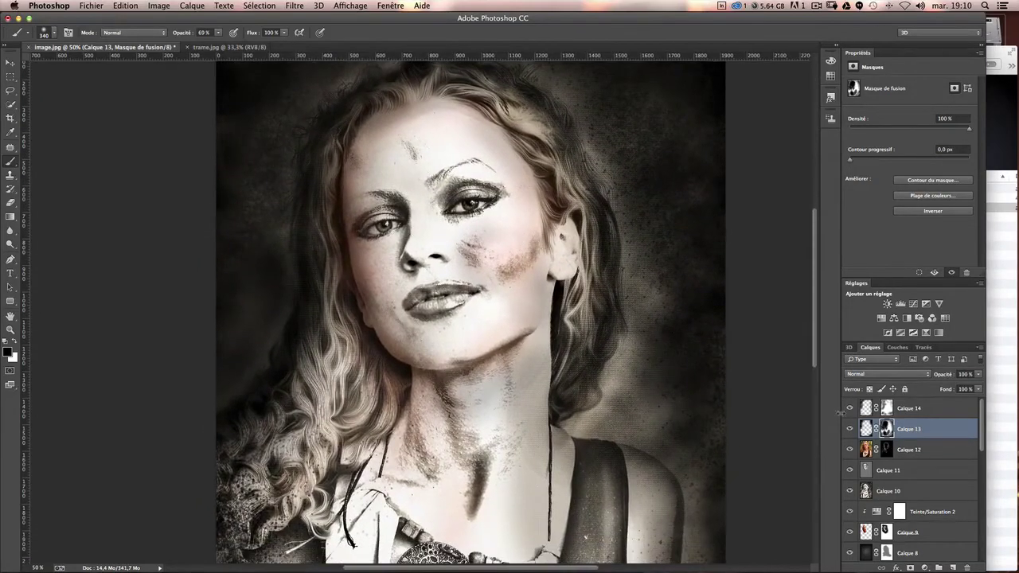
pyautogui.click(918, 417)
# Step: Add a new empty layer above Calque 14 and enlarge the brush to 398 px
pyautogui.click(952, 568)
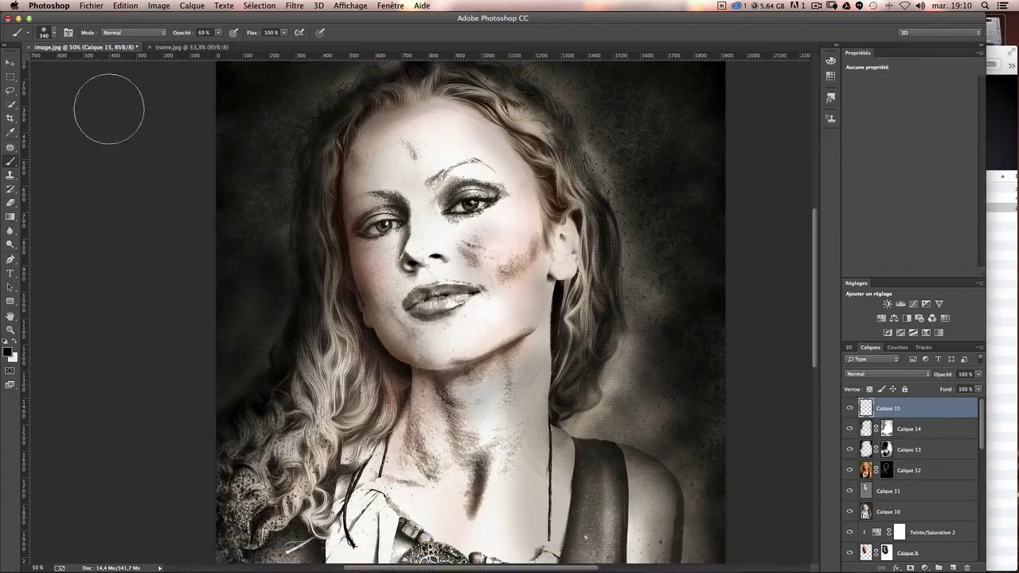
pyautogui.click(54, 35)
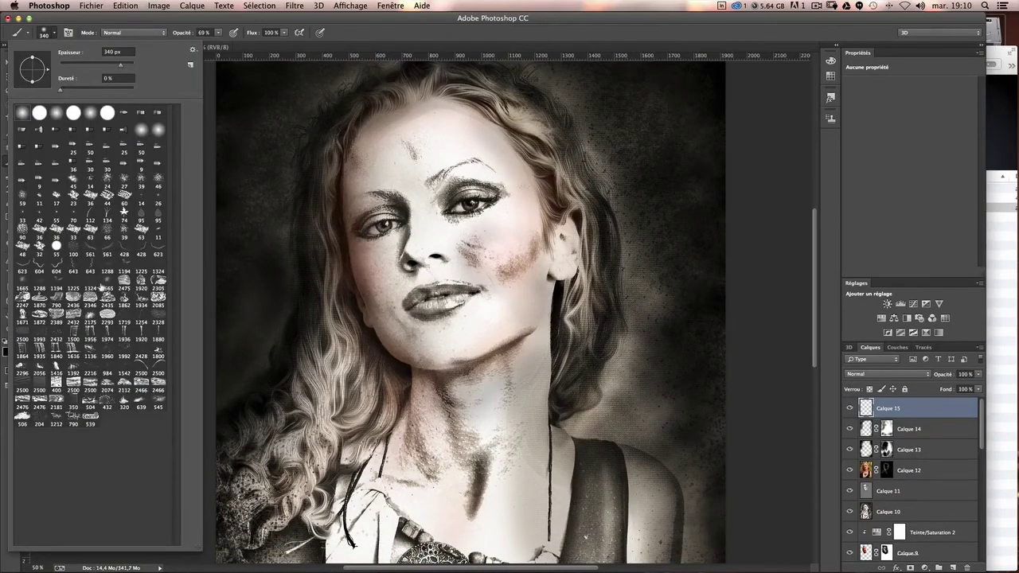
pyautogui.moveTo(112, 70); pyautogui.dragTo(122, 69)
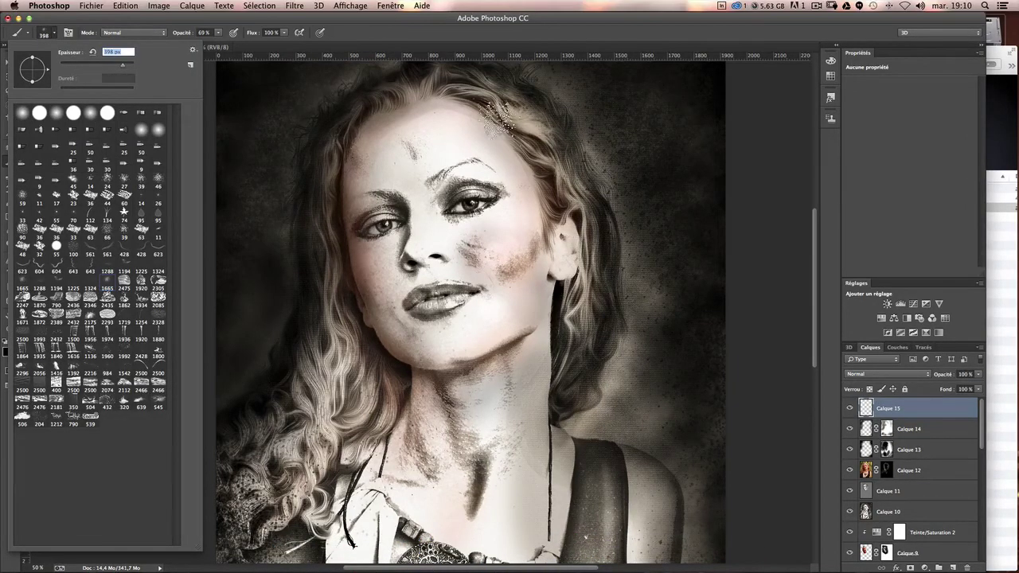
pyautogui.write('412')
pyautogui.press('Return')
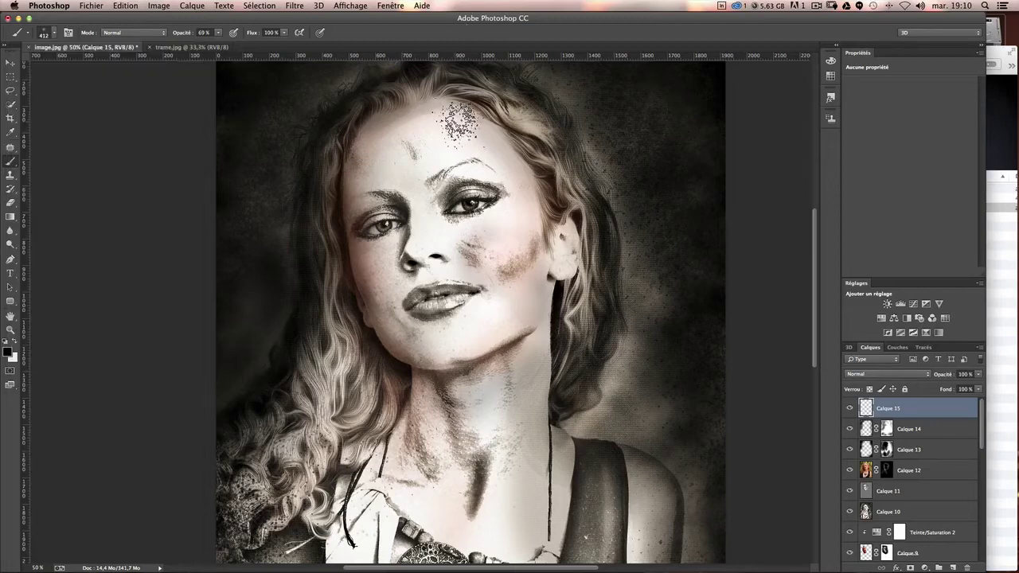
# Step: Sample a light beige (d1c6bc) from the neck skin as the foreground colour
pyautogui.click(7, 355)
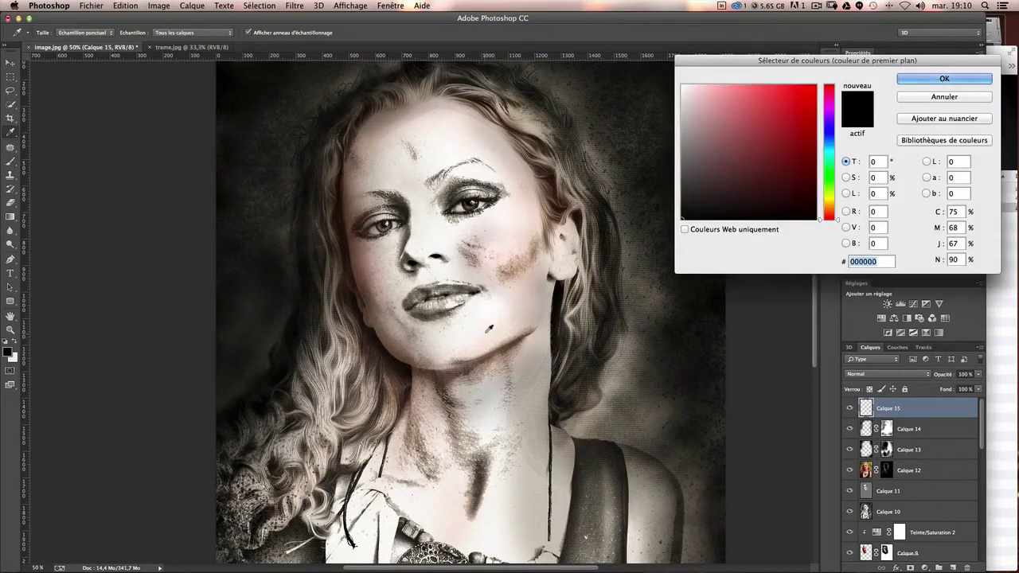
pyautogui.click(487, 331)
pyautogui.click(512, 370)
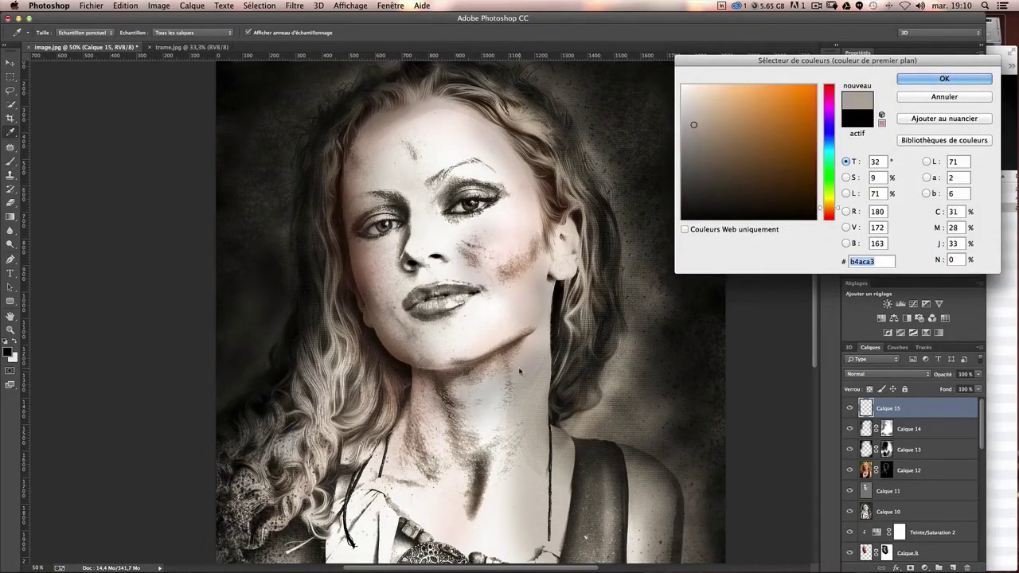
pyautogui.click(499, 337)
pyautogui.click(491, 333)
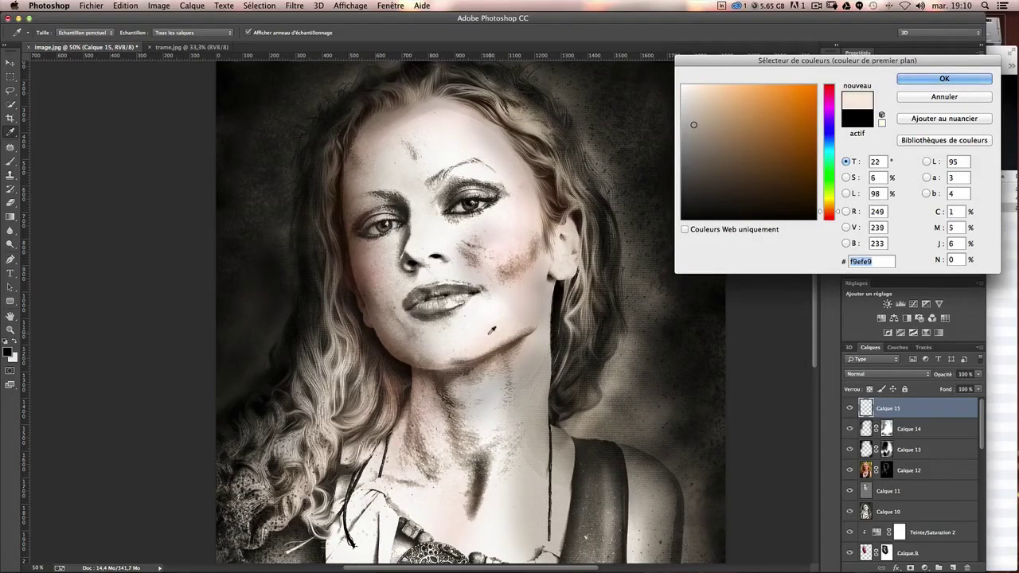
pyautogui.moveTo(493, 327); pyautogui.dragTo(534, 342)
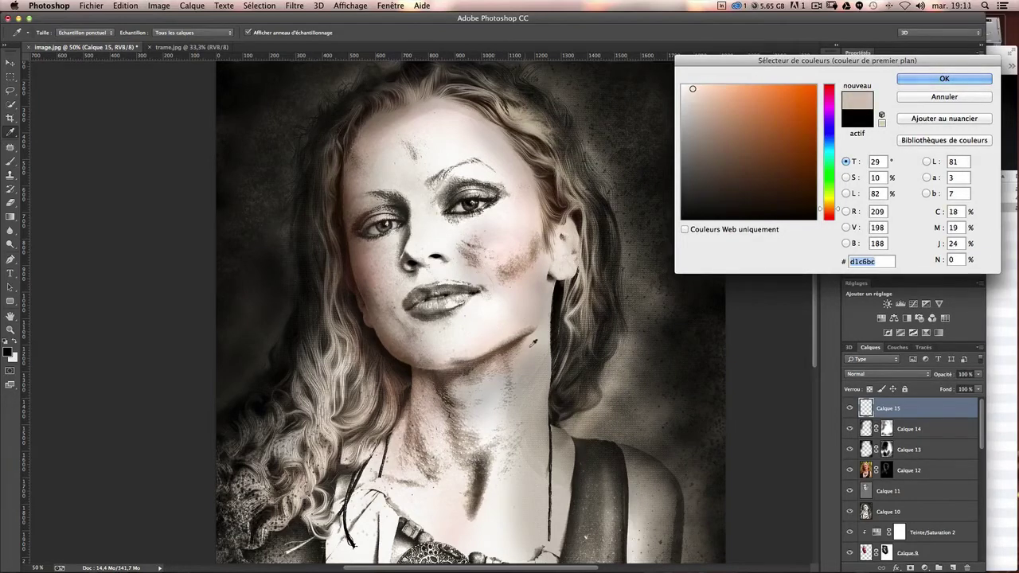
pyautogui.press('Return')
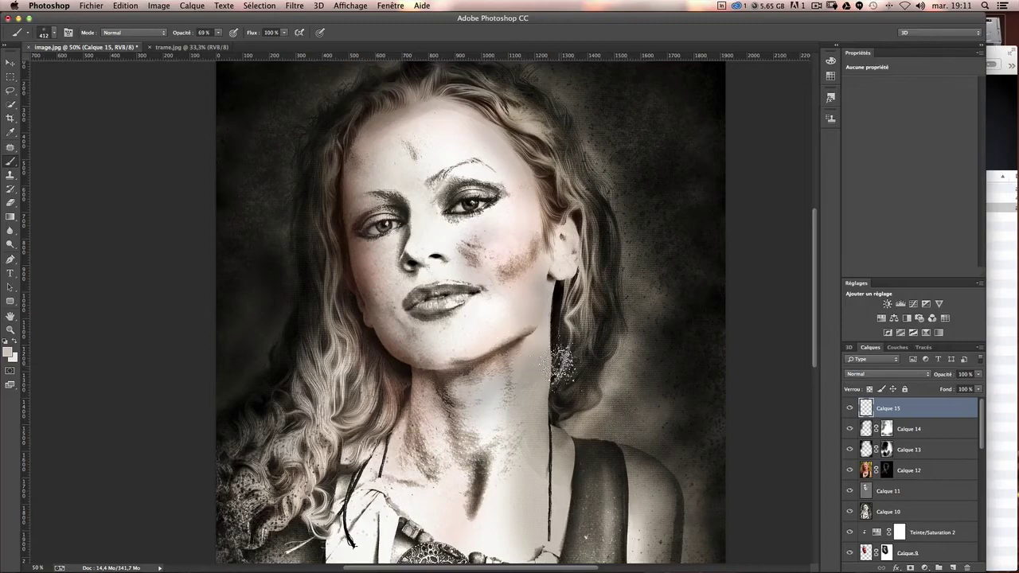
# Step: Scatter beige particles over the left hair and the background beside it
pyautogui.scroll(-3, 549, 322)
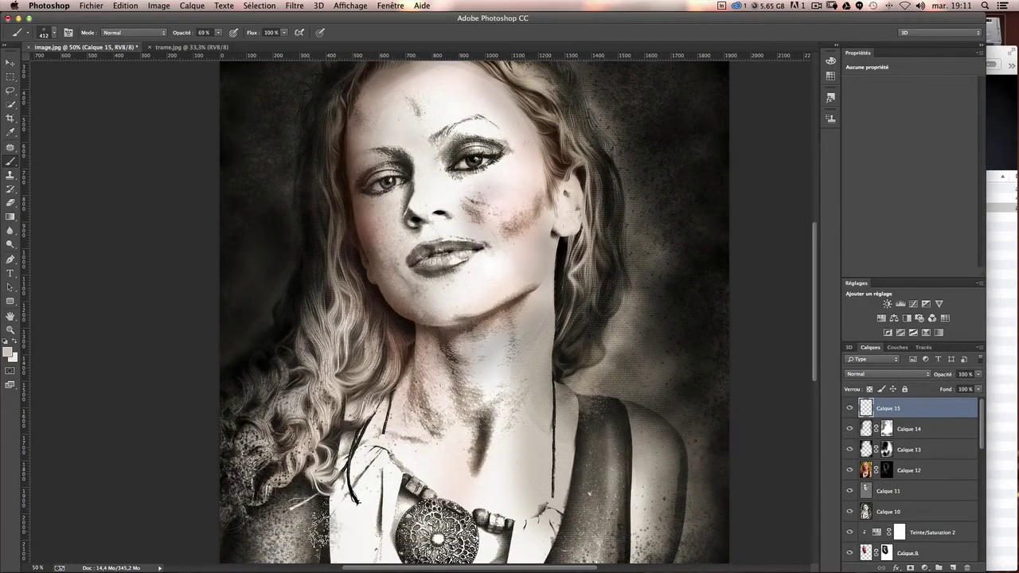
pyautogui.moveTo(617, 410); pyautogui.dragTo(567, 470)
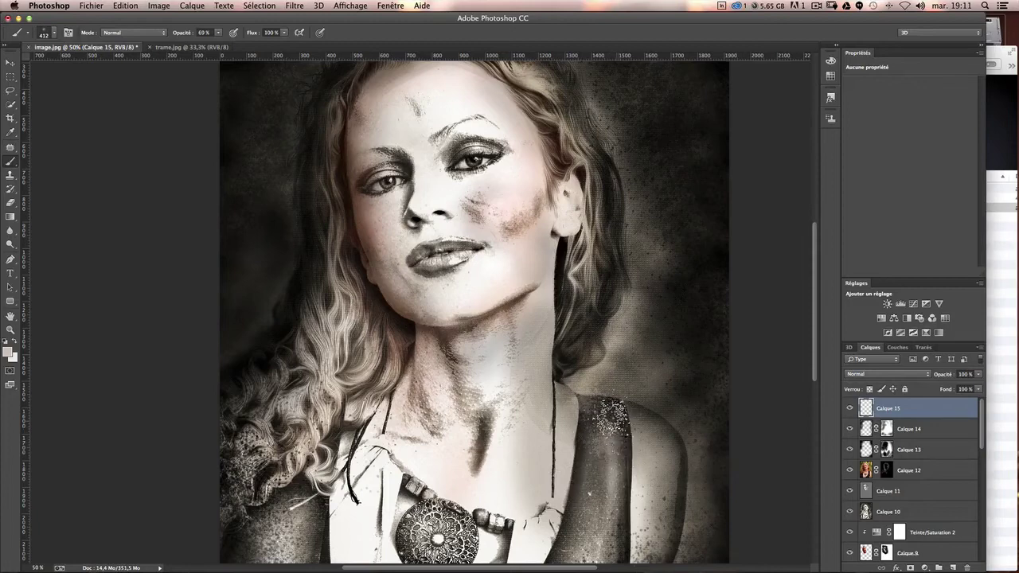
pyautogui.scroll(2, 474, 259)
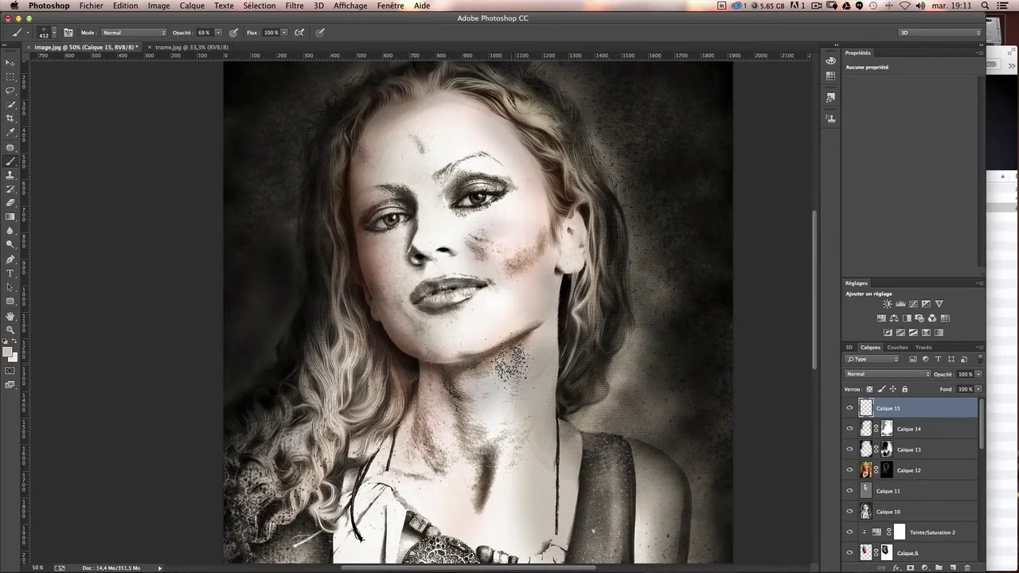
pyautogui.moveTo(523, 341); pyautogui.dragTo(549, 341)
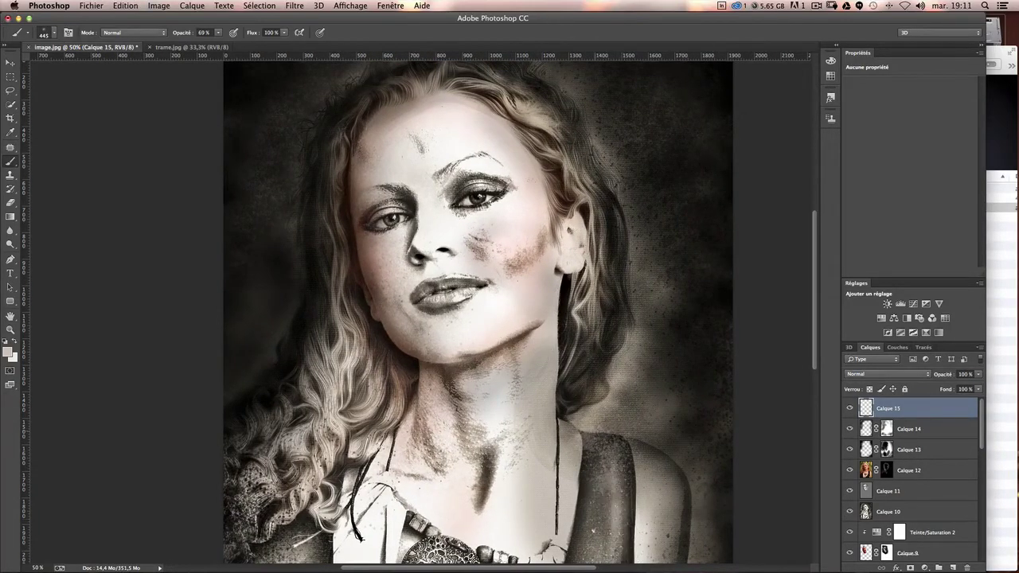
pyautogui.click(310, 195)
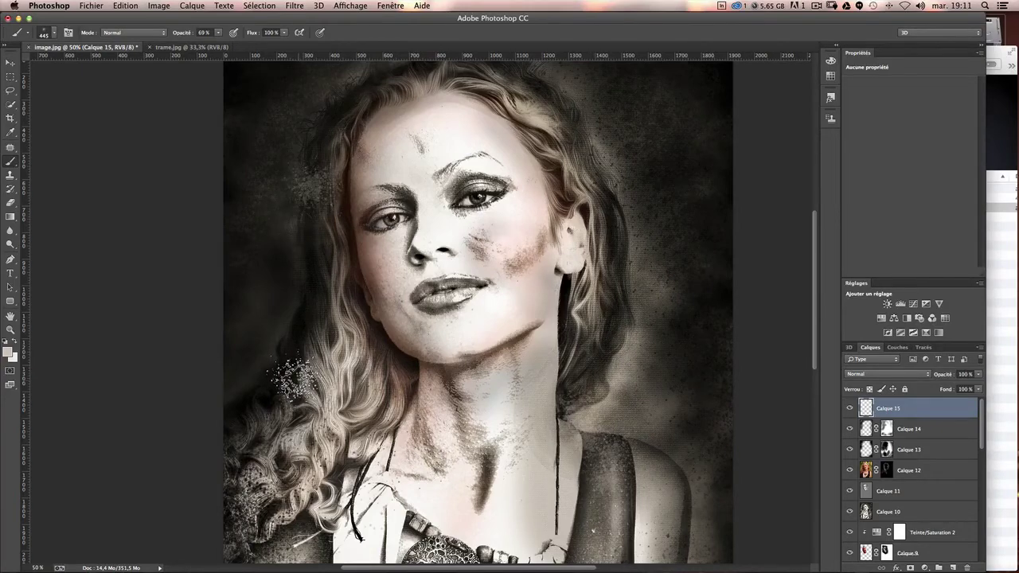
# Step: Adjust the particle brush size repeatedly, enlarging and shrinking it
pyautogui.scroll(1, 307, 319)
pyautogui.moveTo(307, 273); pyautogui.dragTo(324, 288)
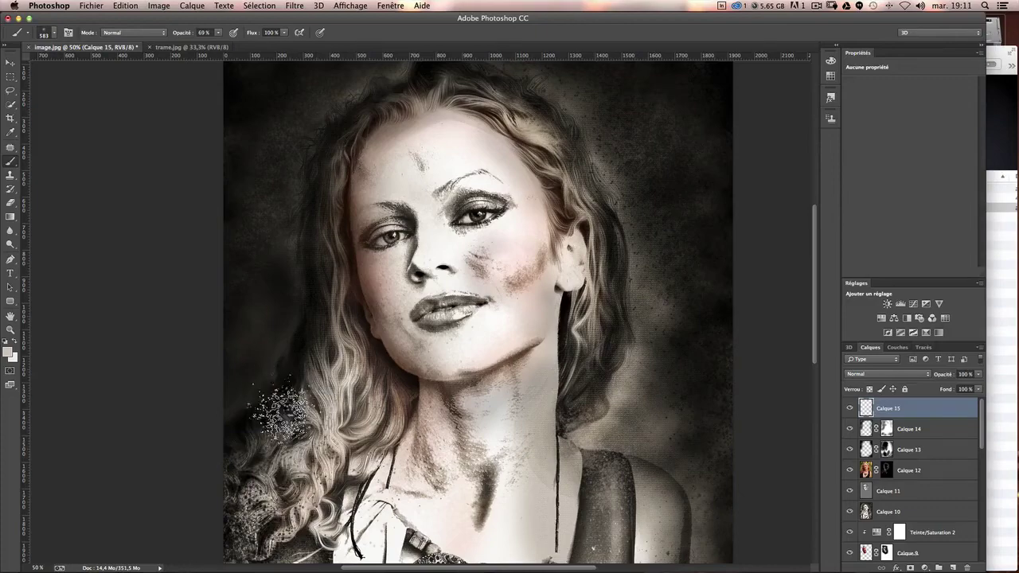
pyautogui.moveTo(282, 410); pyautogui.dragTo(335, 407)
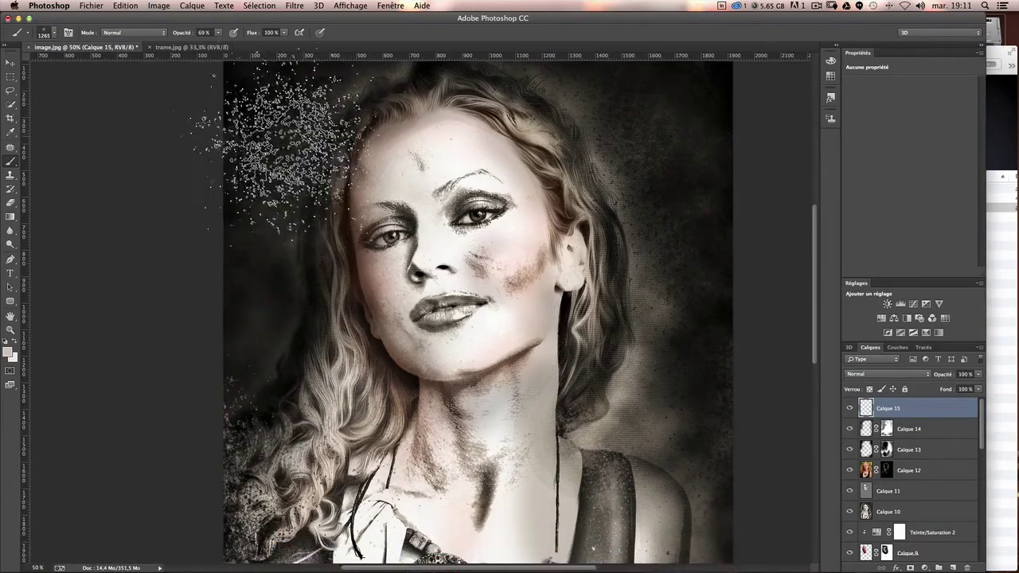
pyautogui.scroll(5, 278, 143)
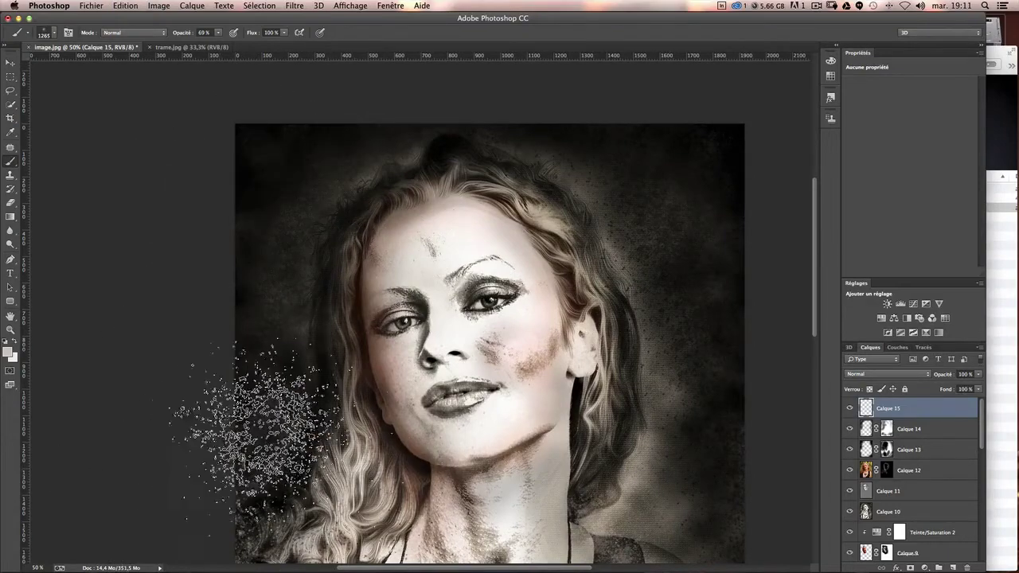
pyautogui.moveTo(263, 420); pyautogui.dragTo(215, 421)
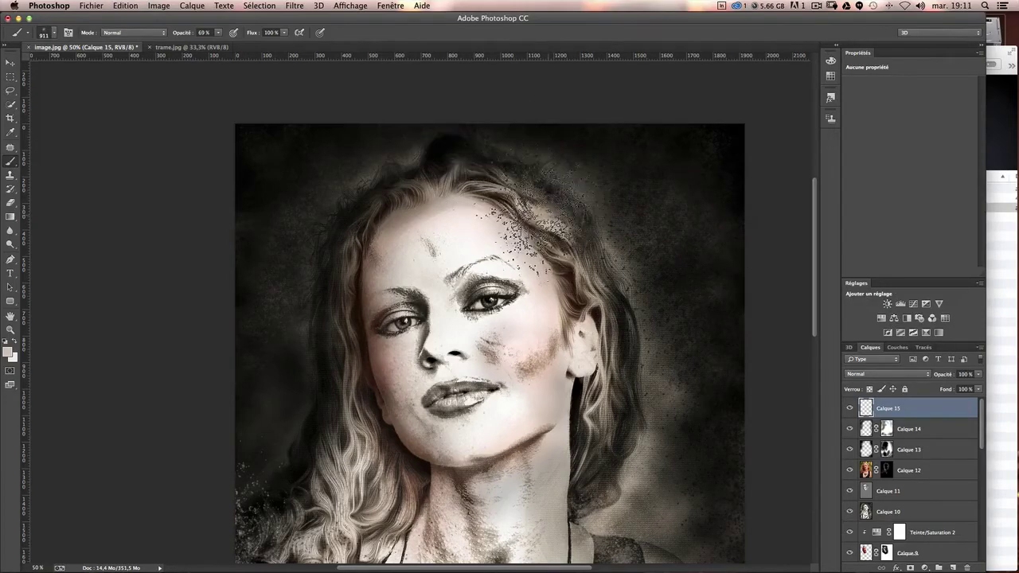
pyautogui.moveTo(550, 211); pyautogui.dragTo(524, 213)
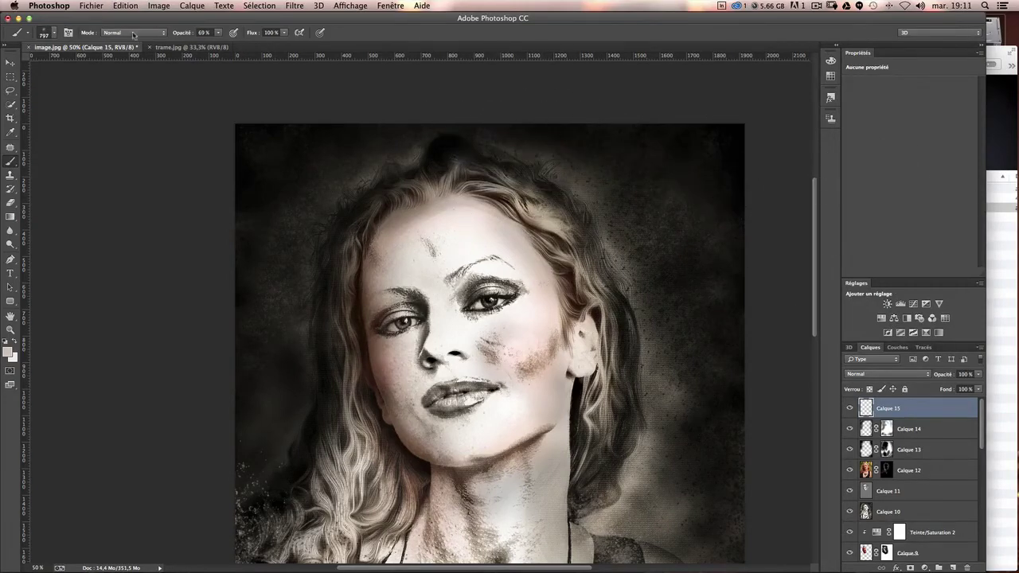
pyautogui.moveTo(205, 45); pyautogui.dragTo(202, 45)
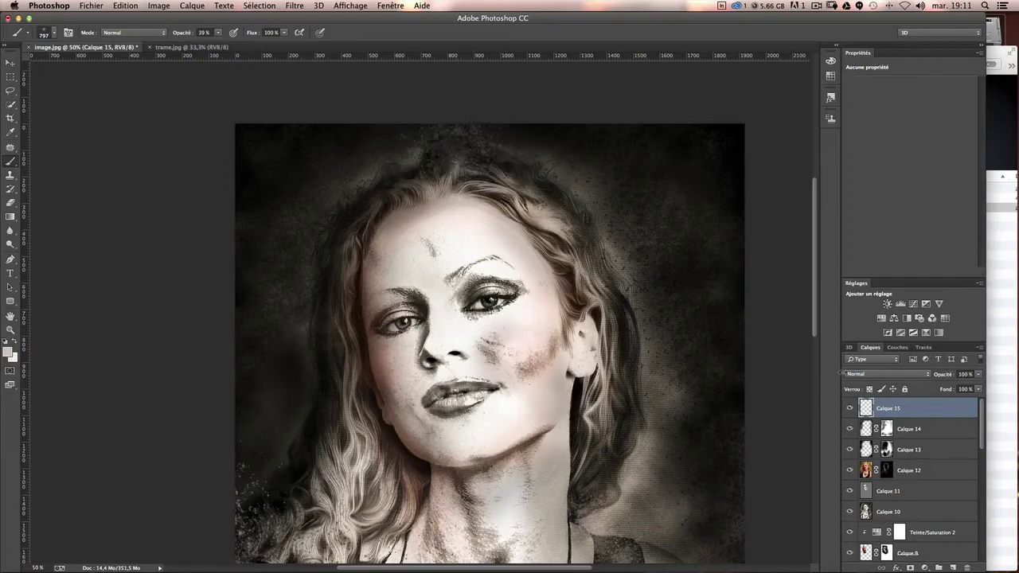
pyautogui.scroll(-2, 631, 274)
pyautogui.scroll(-2, 631, 274)
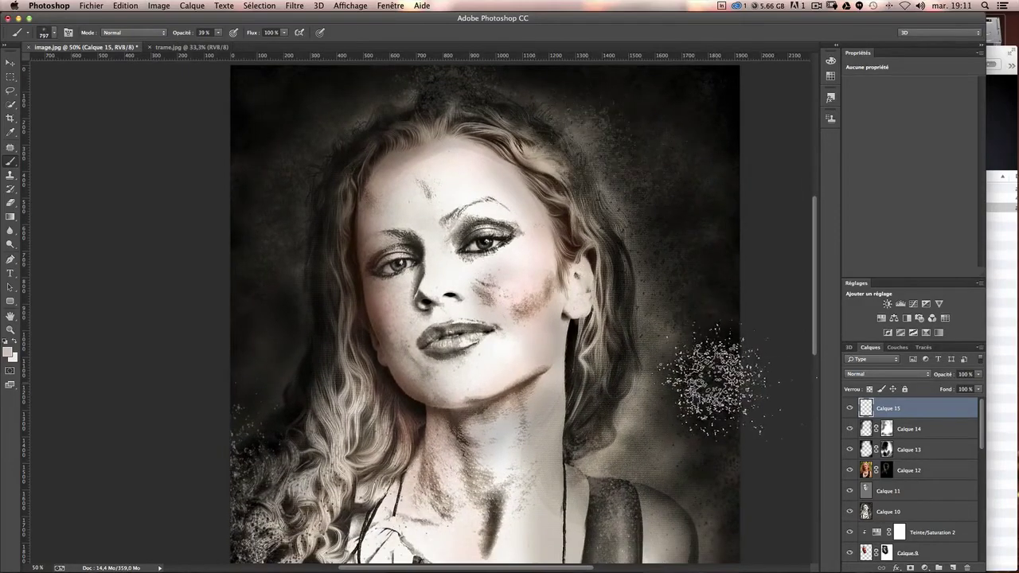
pyautogui.moveTo(668, 350); pyautogui.dragTo(678, 350)
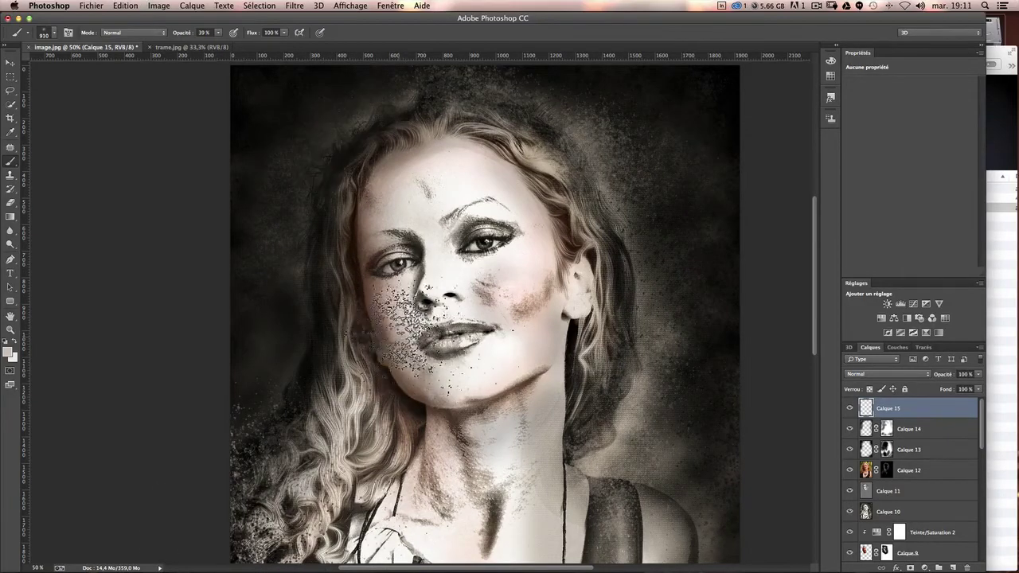
pyautogui.moveTo(398, 327); pyautogui.dragTo(382, 327)
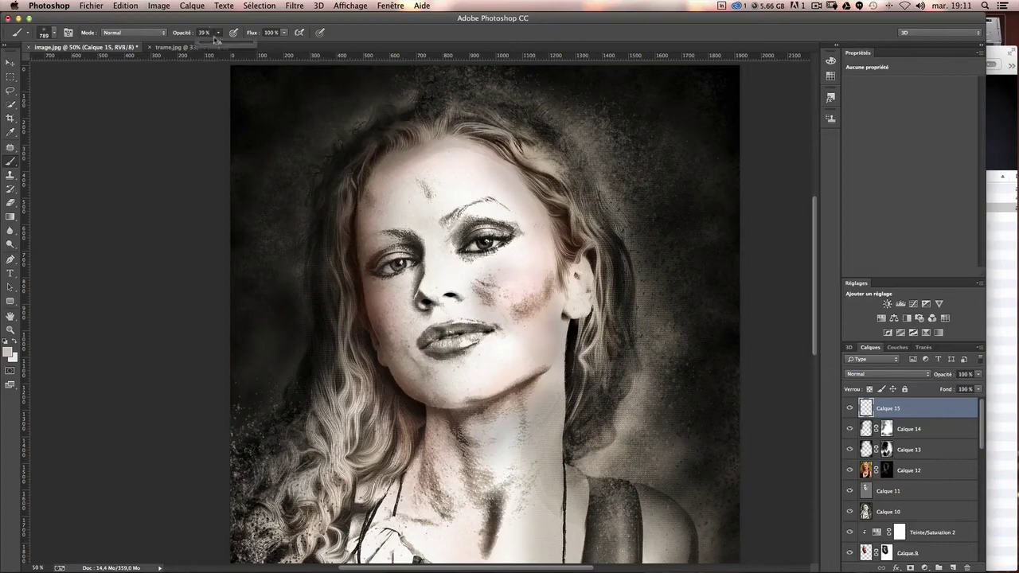
# Step: Lower paint opacity to 24% and scatter light particles along the bottom edge
pyautogui.moveTo(206, 46); pyautogui.dragTo(218, 46)
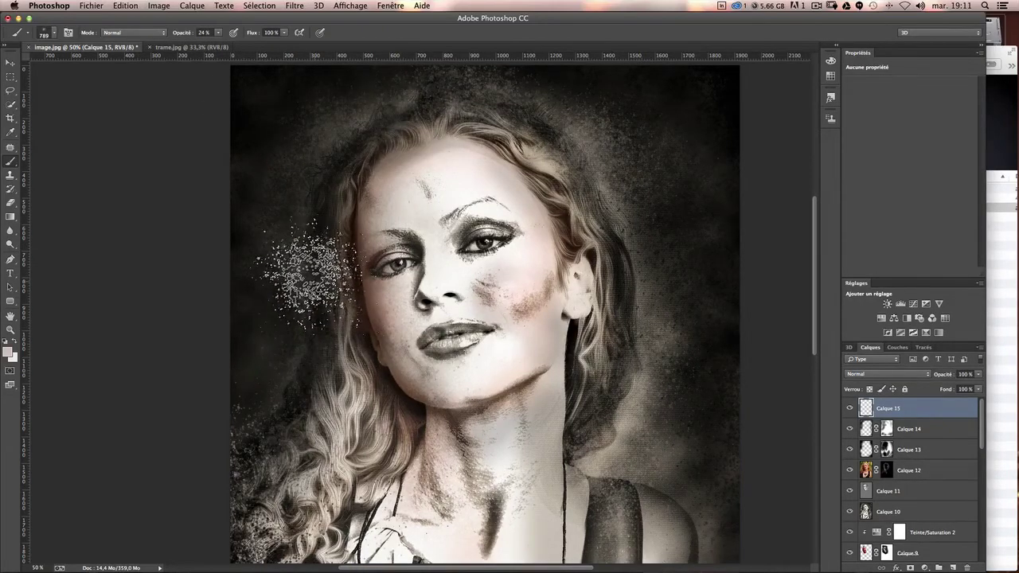
pyautogui.moveTo(682, 432); pyautogui.dragTo(698, 409)
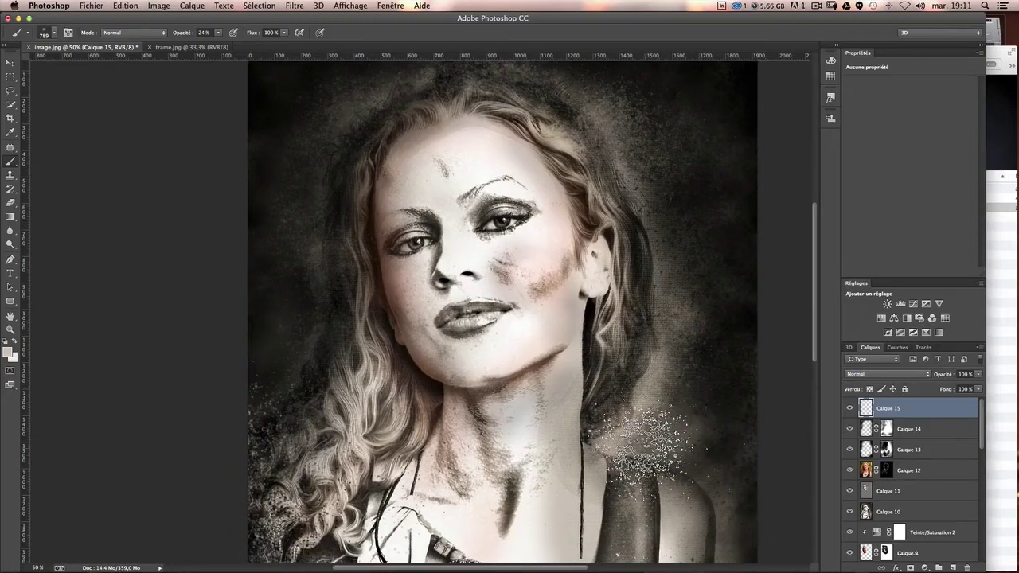
pyautogui.scroll(-5, 648, 341)
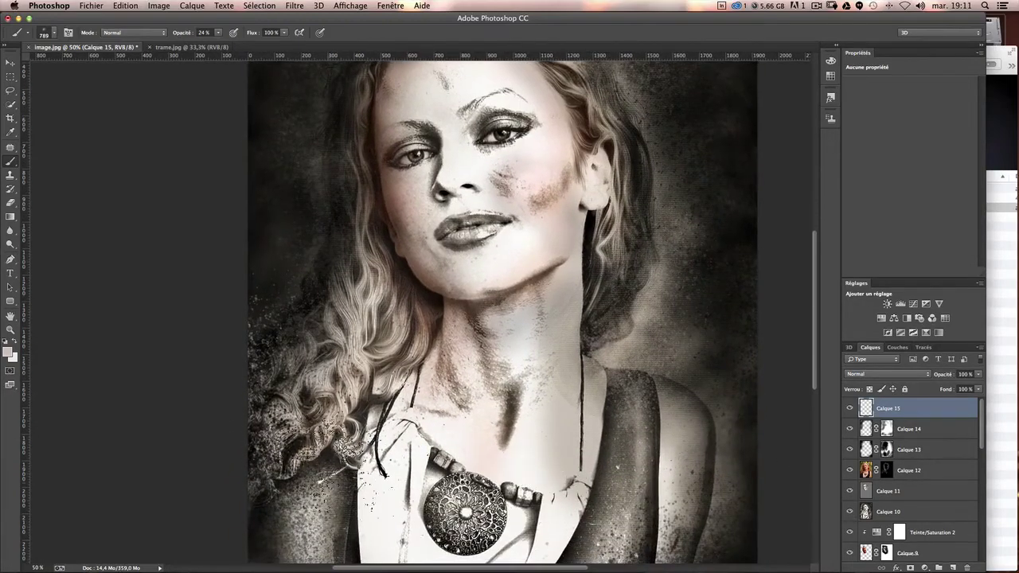
pyautogui.scroll(-3, 695, 374)
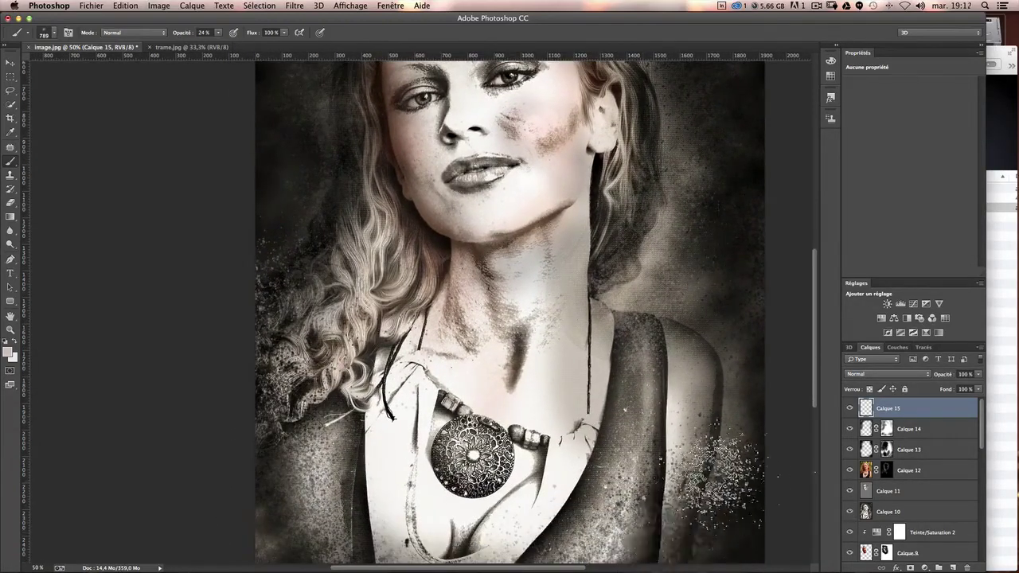
pyautogui.scroll(-4, 695, 374)
pyautogui.moveTo(739, 523); pyautogui.dragTo(195, 537)
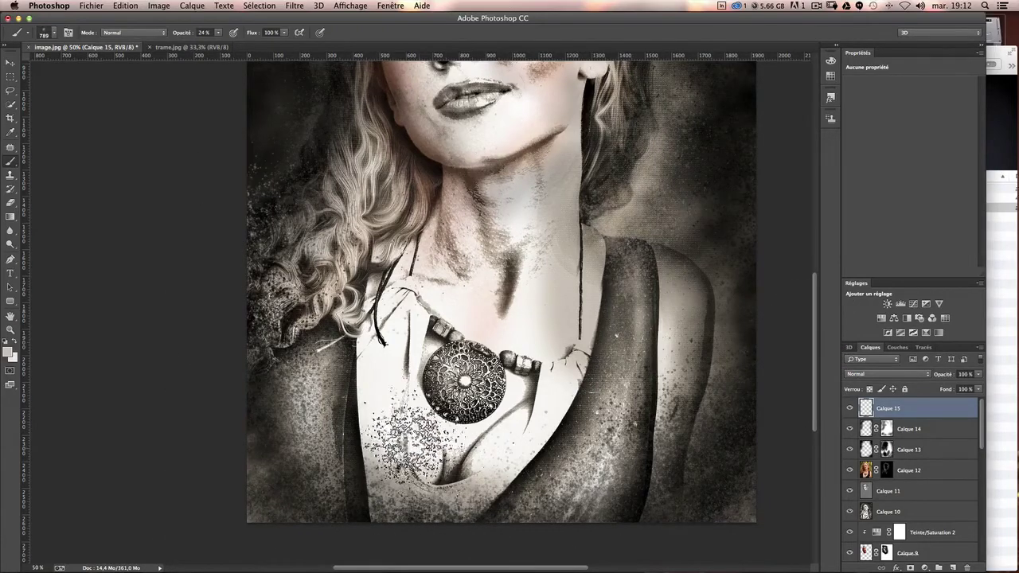
# Step: Select Calque 12's layer mask for editing
pyautogui.scroll(10, 422, 442)
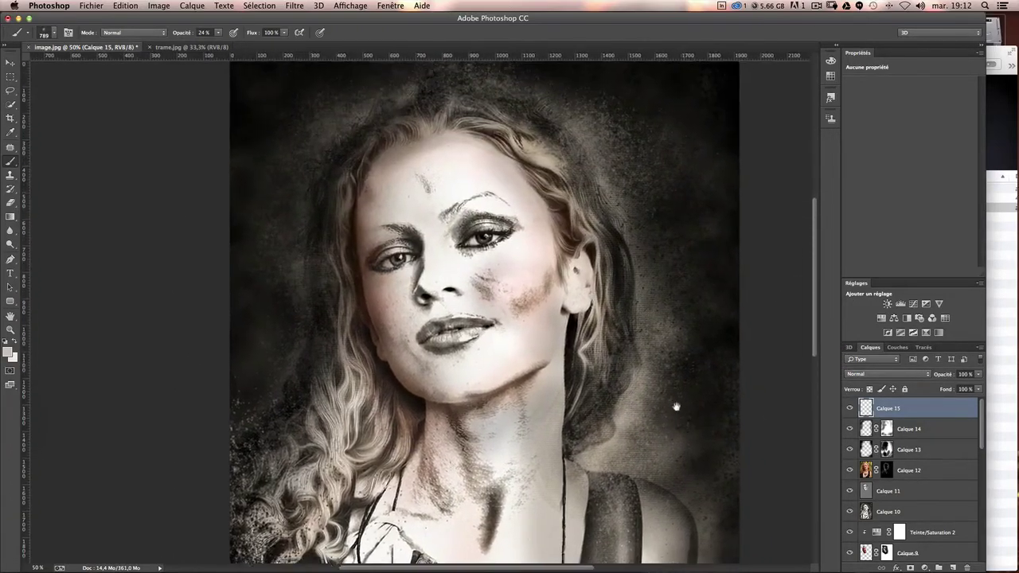
pyautogui.hscroll(-2, 650, 378)
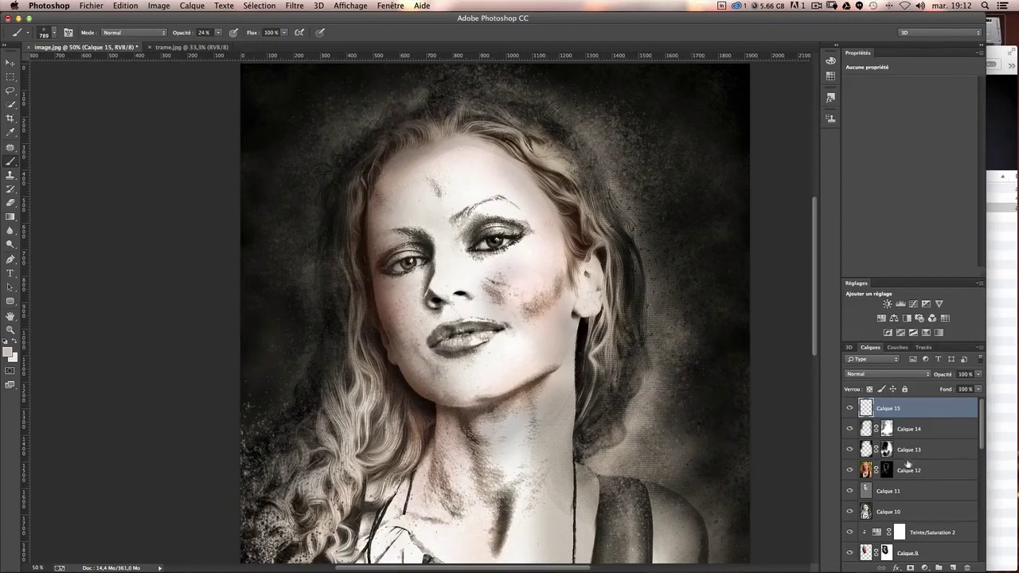
pyautogui.click(888, 470)
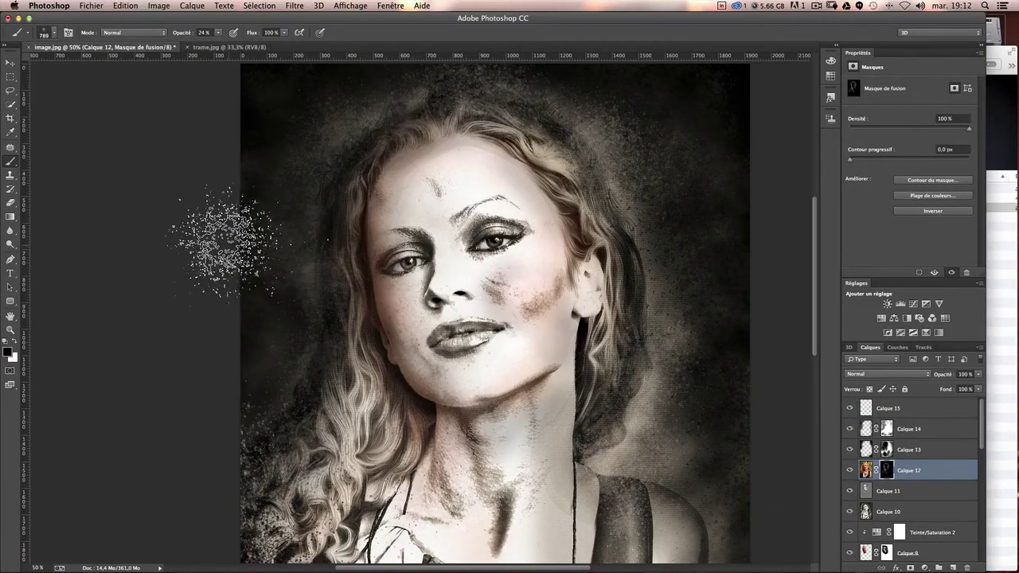
# Step: Shrink the brush and set white, undoing trial texture strokes on the eye and lips
pyautogui.moveTo(374, 254); pyautogui.dragTo(343, 251)
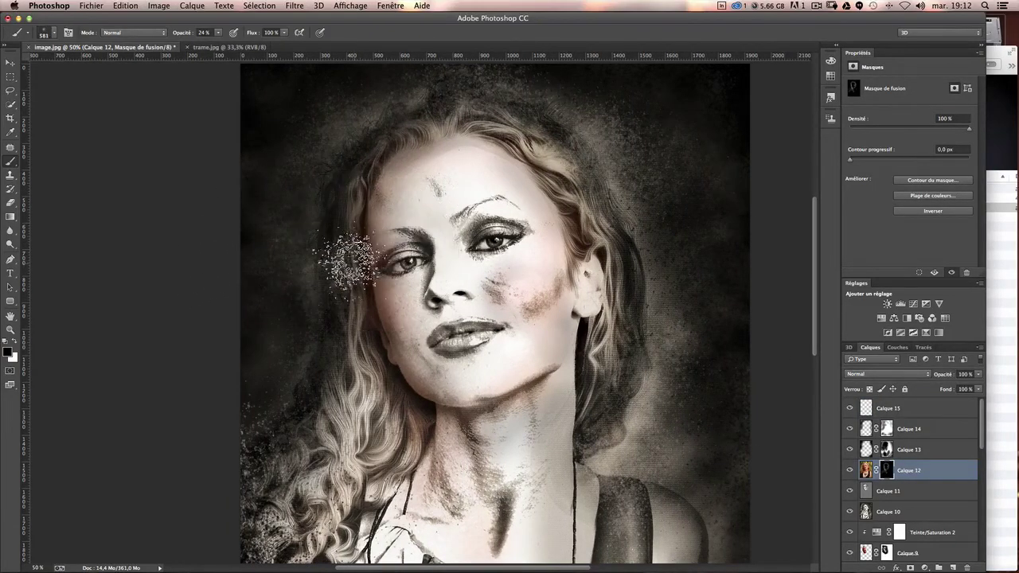
pyautogui.click(13, 342)
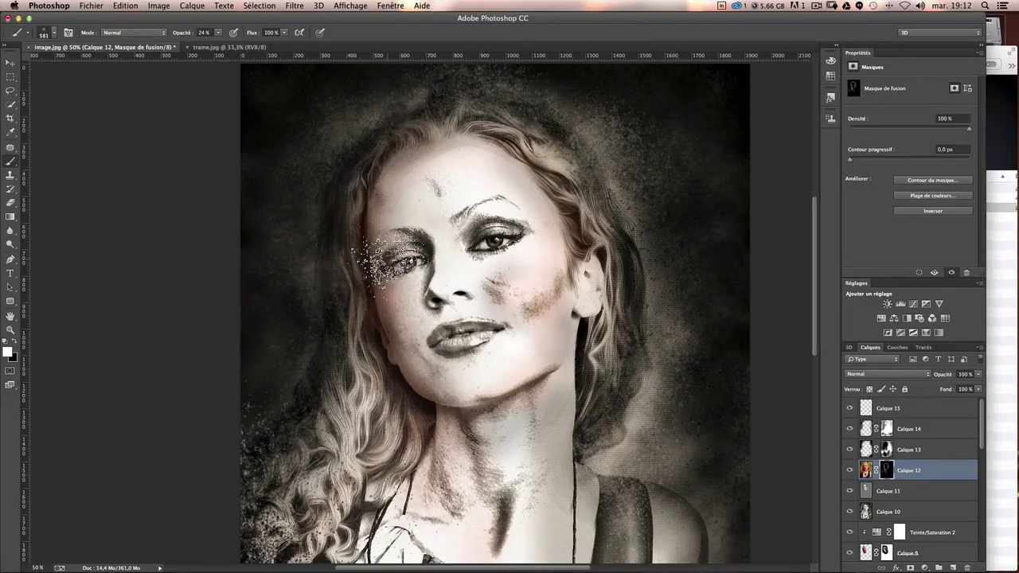
pyautogui.moveTo(436, 246)
pyautogui.mouseDown()
pyautogui.moveTo(481, 218)
pyautogui.moveTo(426, 239)
pyautogui.mouseUp()
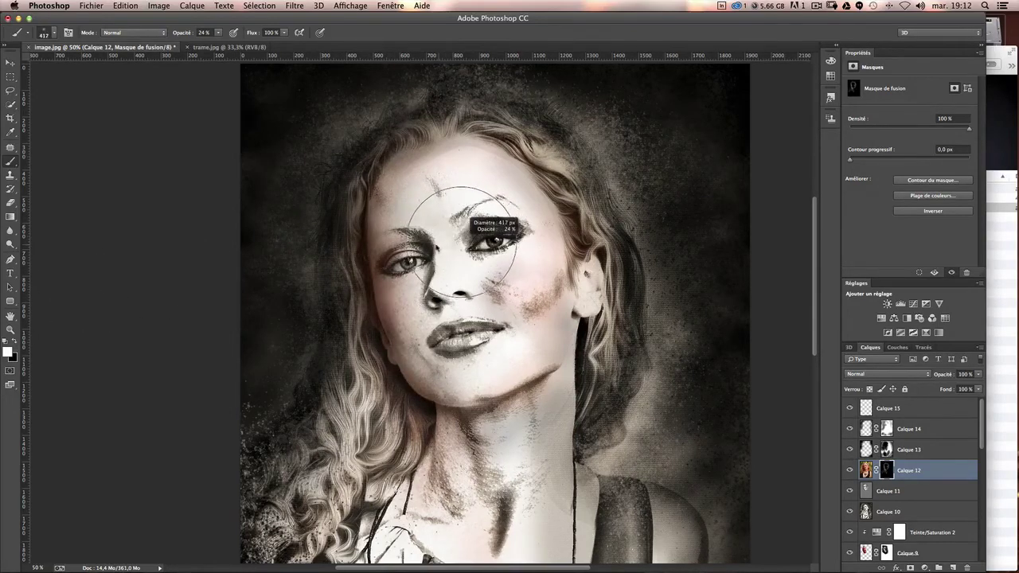
pyautogui.hotkey('ctrl', 'z')
pyautogui.moveTo(430, 326)
pyautogui.mouseDown()
pyautogui.moveTo(469, 350)
pyautogui.moveTo(455, 366)
pyautogui.moveTo(494, 358)
pyautogui.mouseUp()
pyautogui.hotkey('ctrl', 'z')
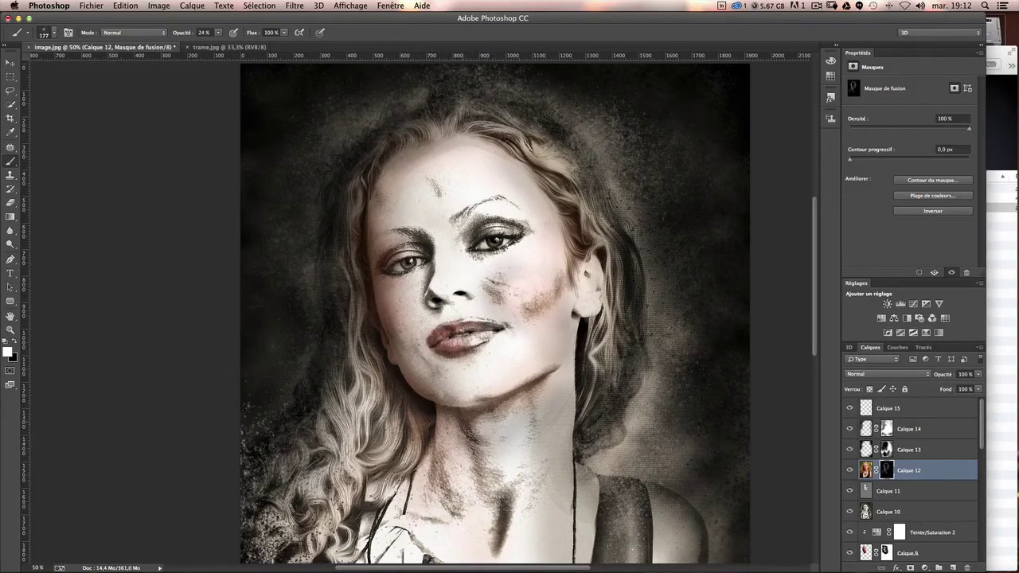
# Step: Enlarge the brush to about 300 and paint the mask over the left hair and head top
pyautogui.moveTo(342, 376); pyautogui.dragTo(394, 376)
pyautogui.moveTo(377, 438); pyautogui.dragTo(353, 517)
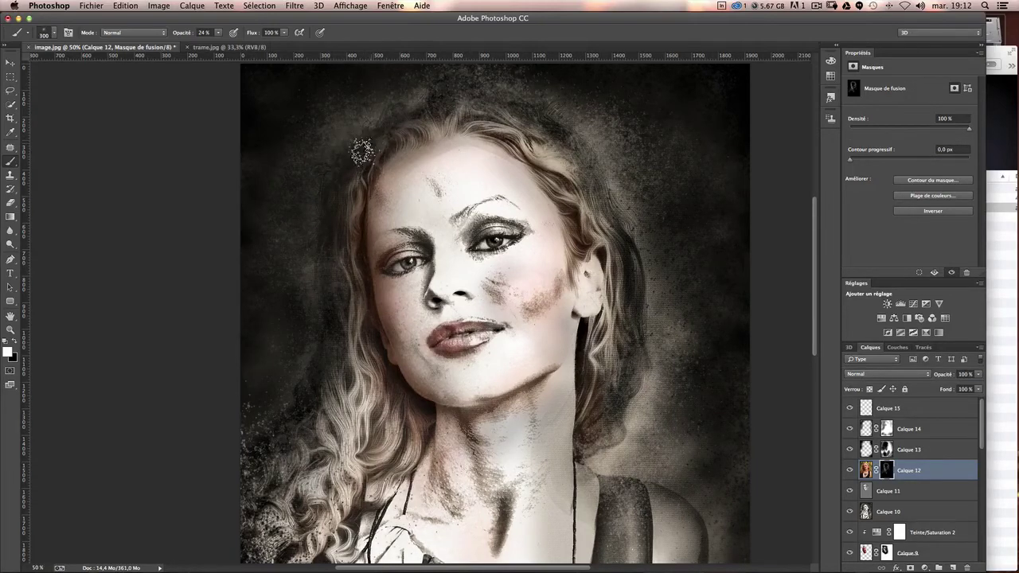
pyautogui.moveTo(462, 94); pyautogui.dragTo(515, 112)
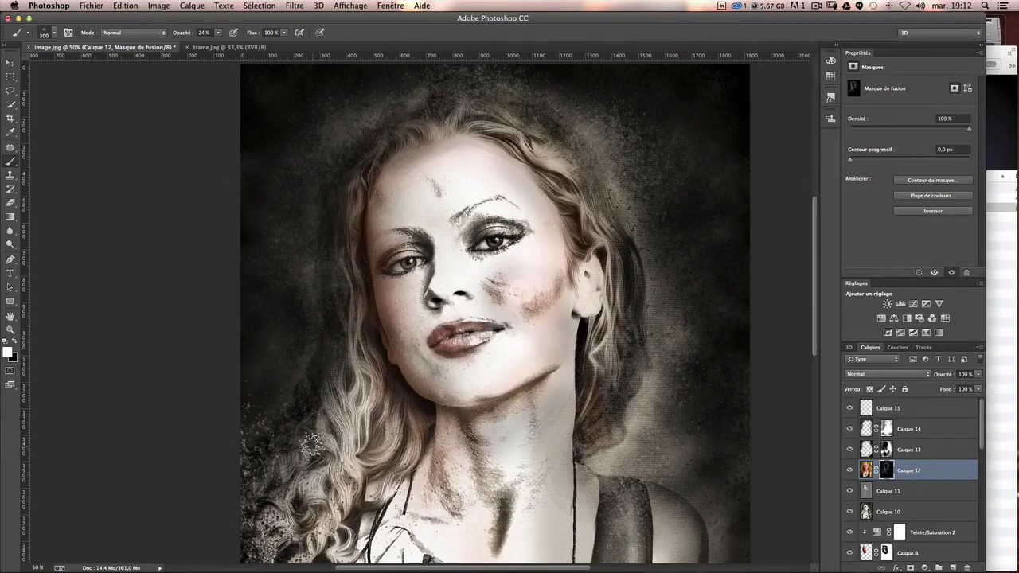
# Step: Paint the mask along the right shoulder strap, beside the left shoulder and on the shirt
pyautogui.scroll(-2, 490, 269)
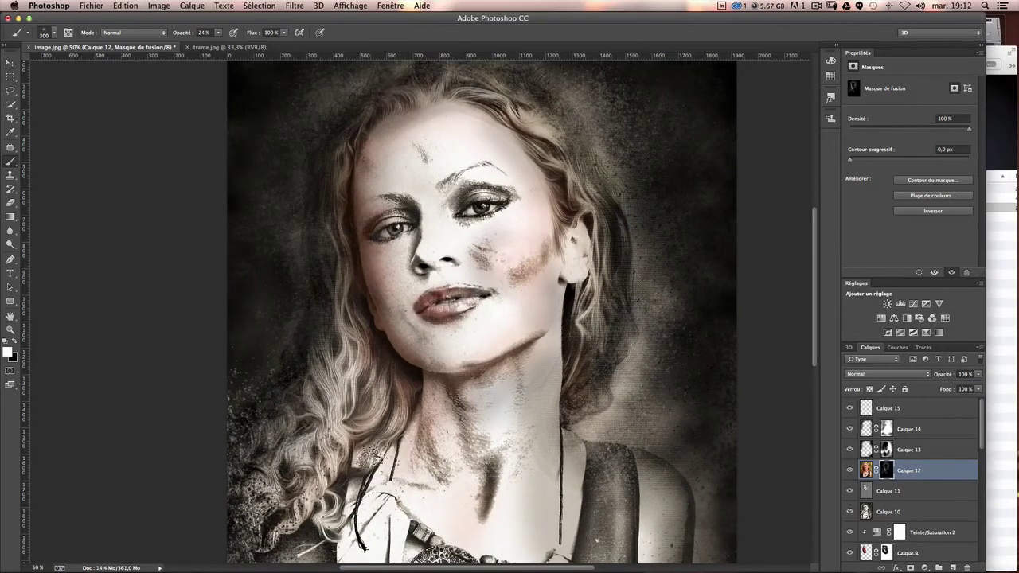
pyautogui.scroll(-5, 662, 355)
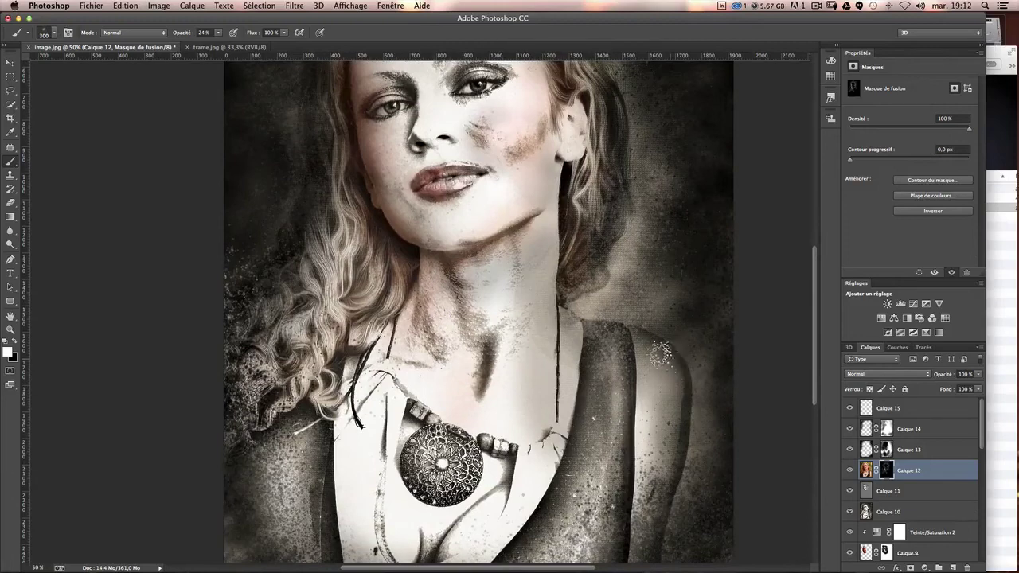
pyautogui.moveTo(617, 374); pyautogui.dragTo(619, 500)
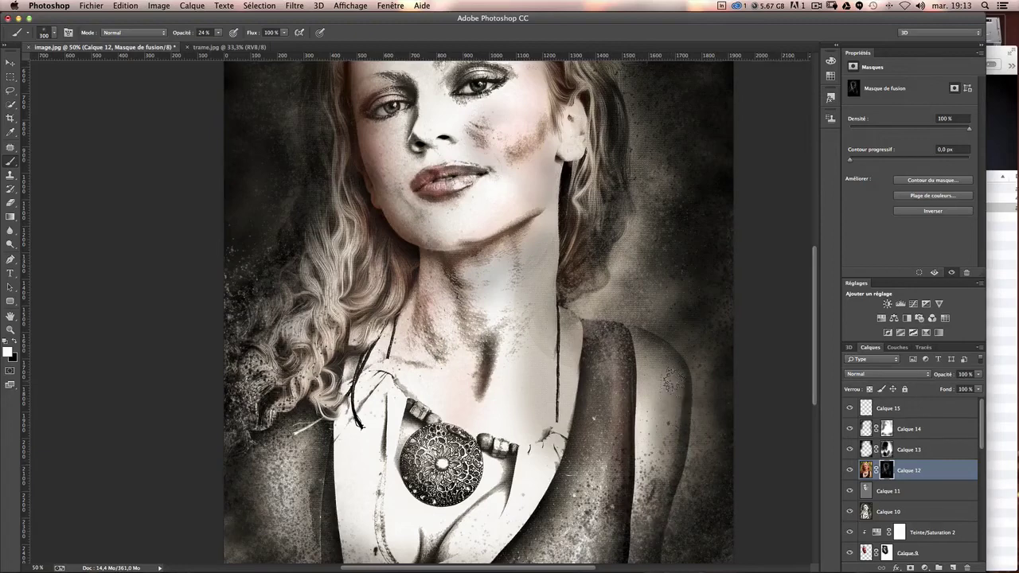
pyautogui.moveTo(291, 456)
pyautogui.mouseDown()
pyautogui.moveTo(293, 549)
pyautogui.moveTo(307, 446)
pyautogui.moveTo(258, 441)
pyautogui.mouseUp()
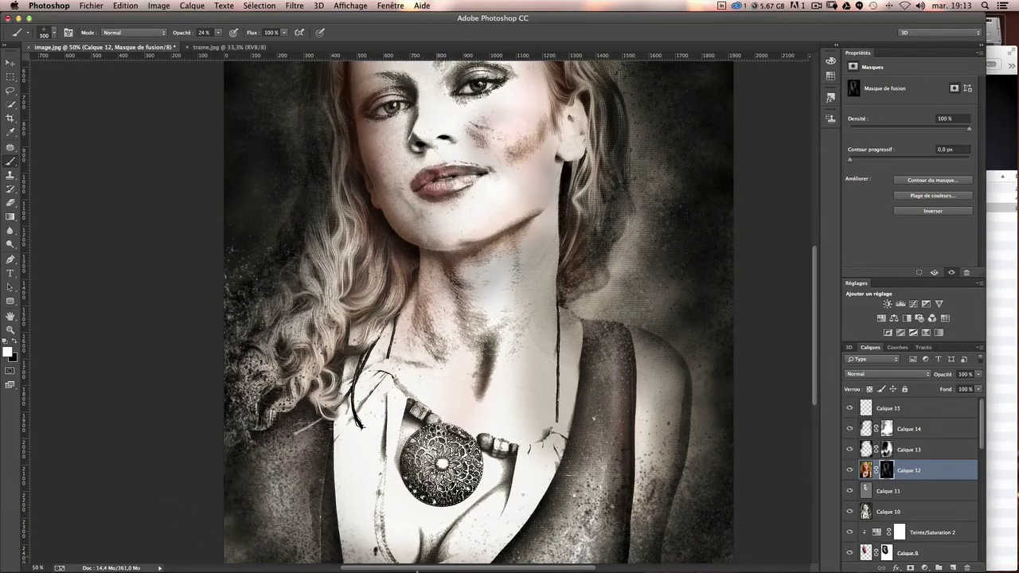
pyautogui.moveTo(477, 516); pyautogui.dragTo(522, 496)
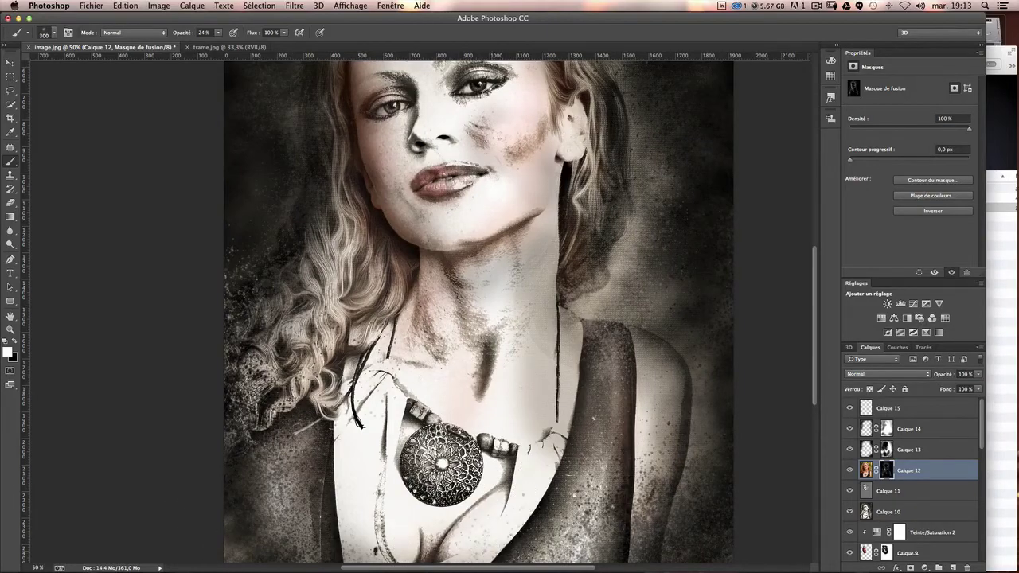
pyautogui.scroll(5, 562, 327)
pyautogui.scroll(-1, 562, 328)
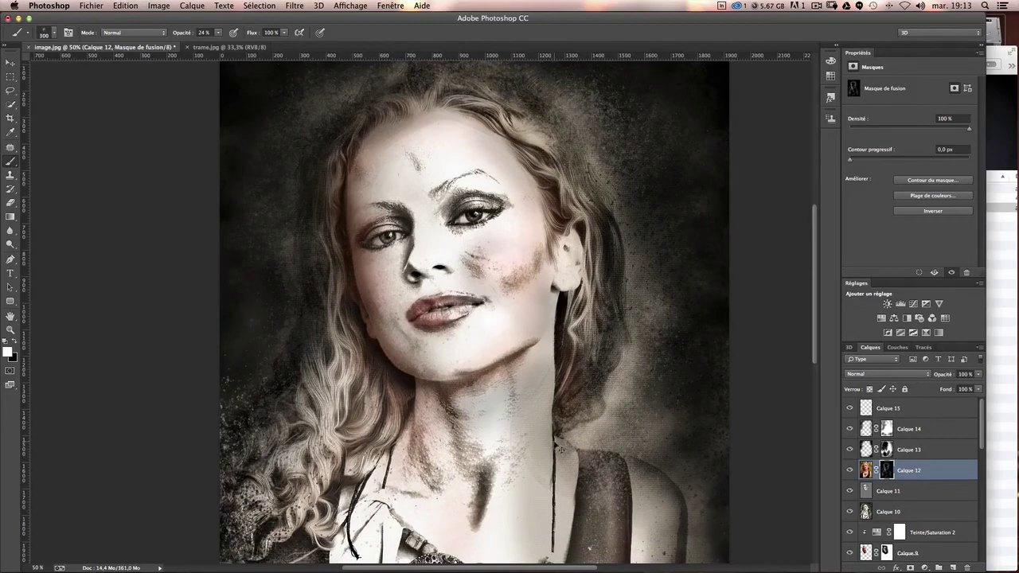
pyautogui.hotkey('ctrl', '-')
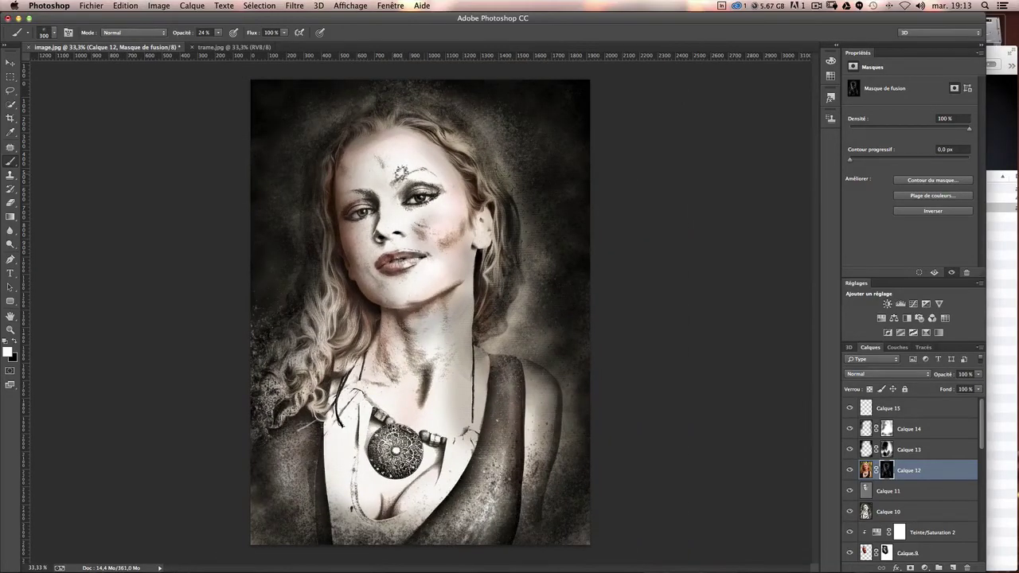
# Step: Show and select Calque 15 and enlarge the brush to about 623 px
pyautogui.click(850, 429)
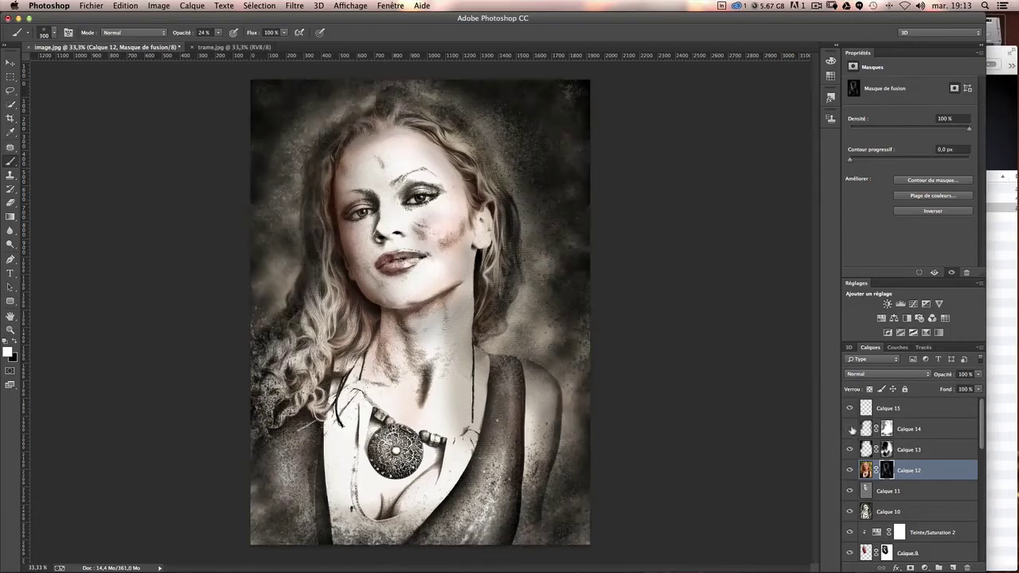
pyautogui.click(850, 429)
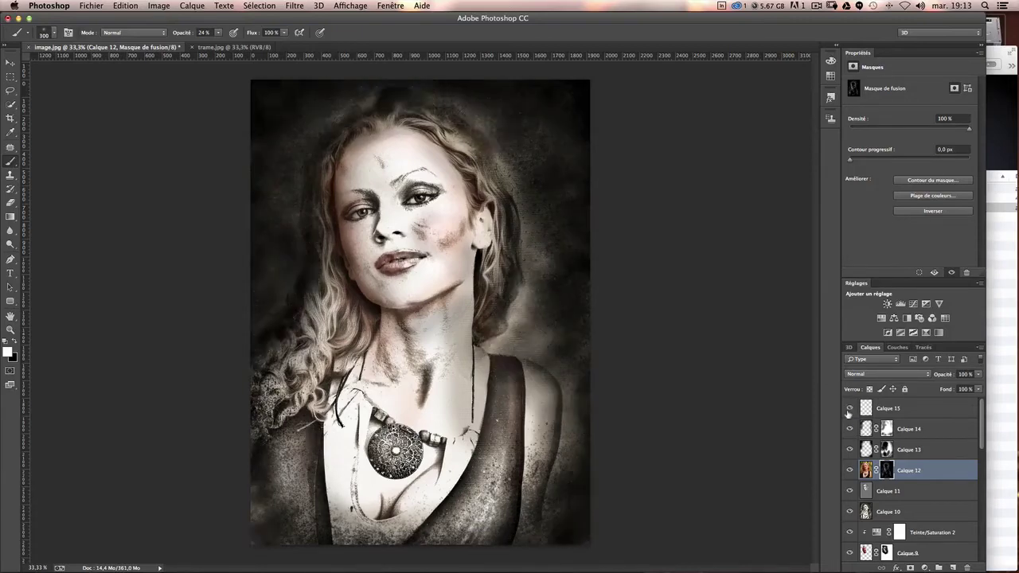
pyautogui.click(849, 408)
pyautogui.click(888, 408)
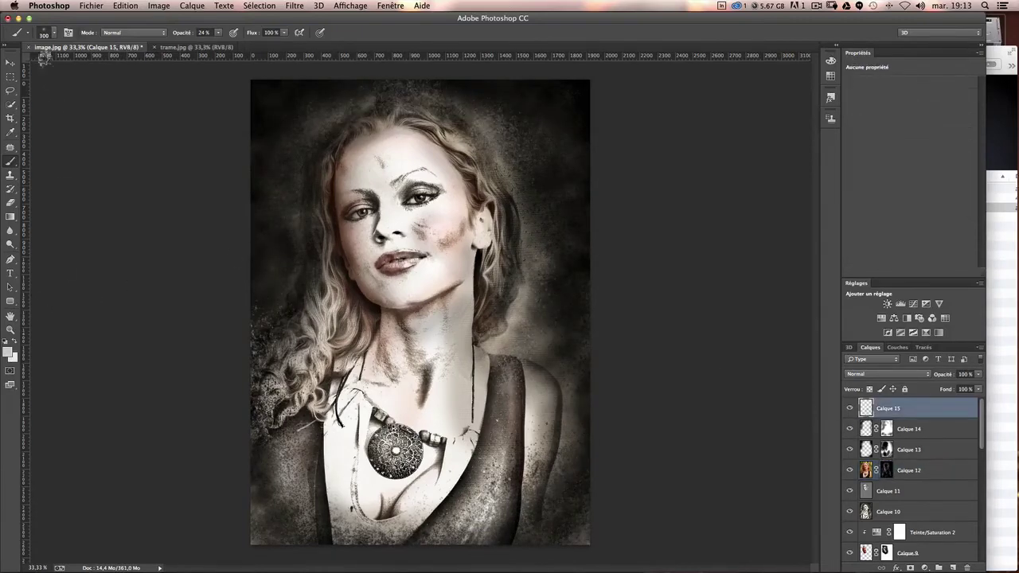
pyautogui.moveTo(427, 310); pyautogui.dragTo(470, 287)
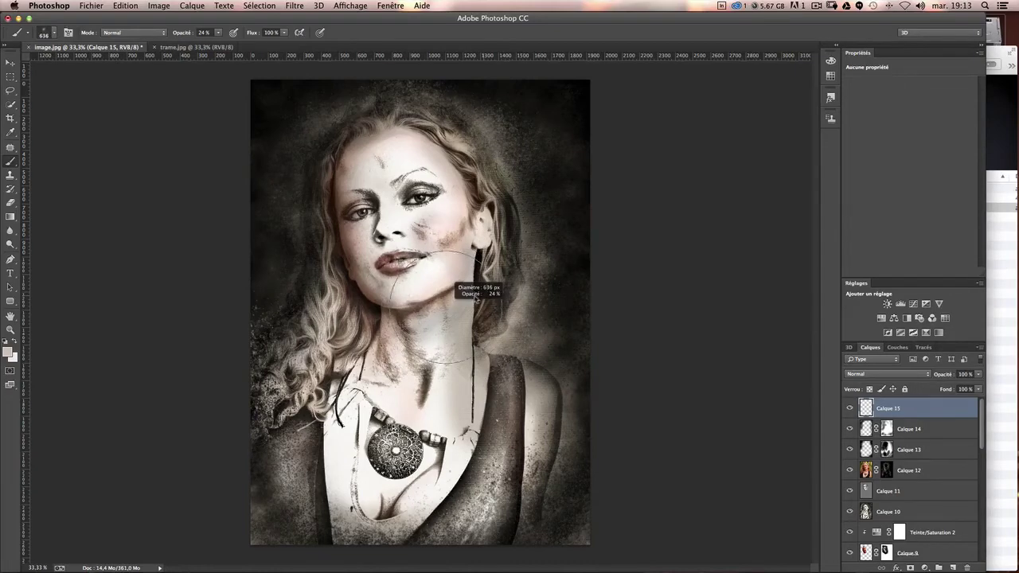
pyautogui.click(486, 184)
pyautogui.hotkey('ctrl', 'z')
# Step: Set a near-white foreground colour, zoom to 50%, and shrink the brush to about 419 px
pyautogui.click(10, 350)
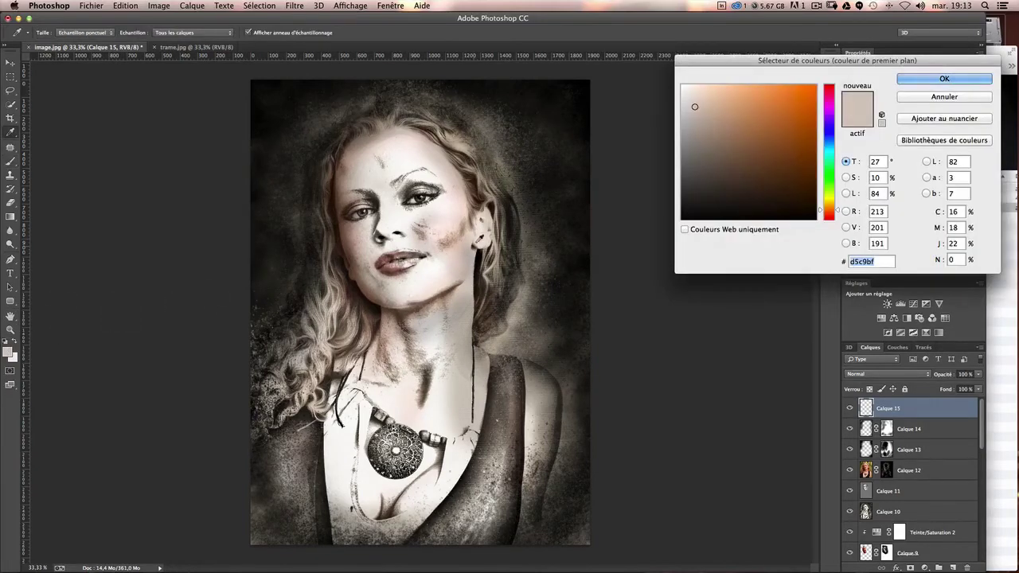
pyautogui.click(683, 88)
pyautogui.press('Return')
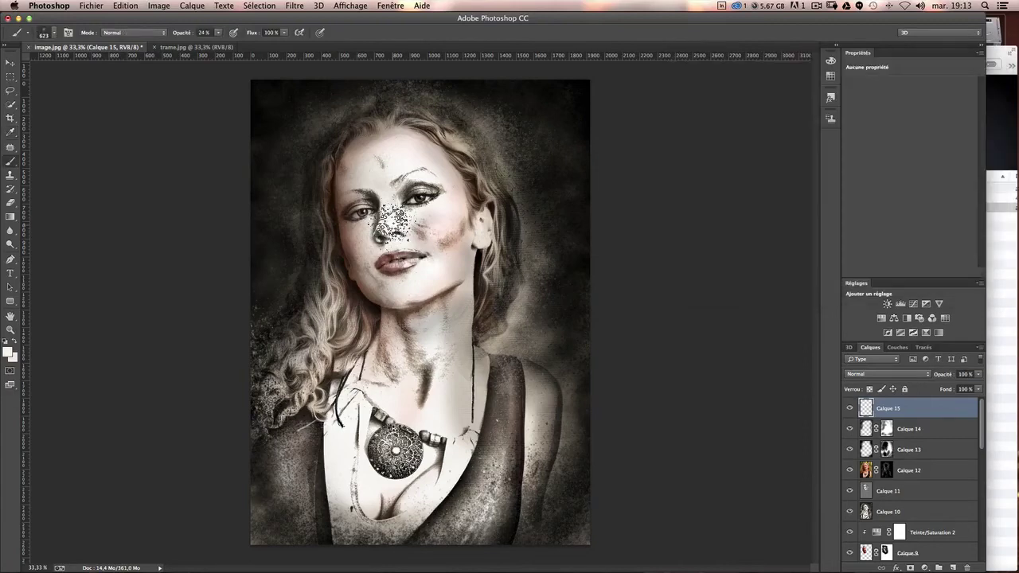
pyautogui.hotkey('ctrl', '+')
pyautogui.scroll(1, 392, 320)
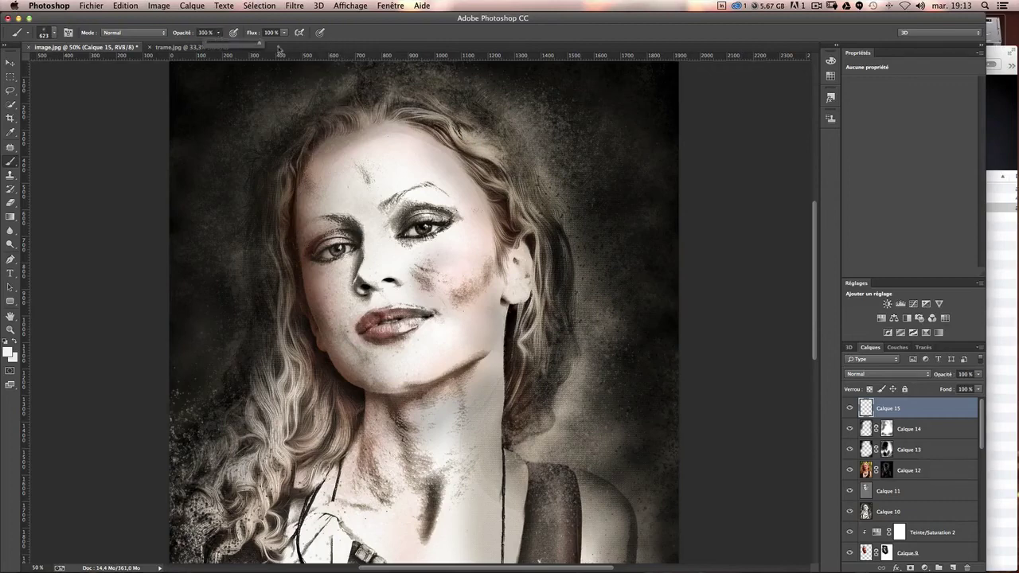
pyautogui.hotkey('ctrl', 'z')
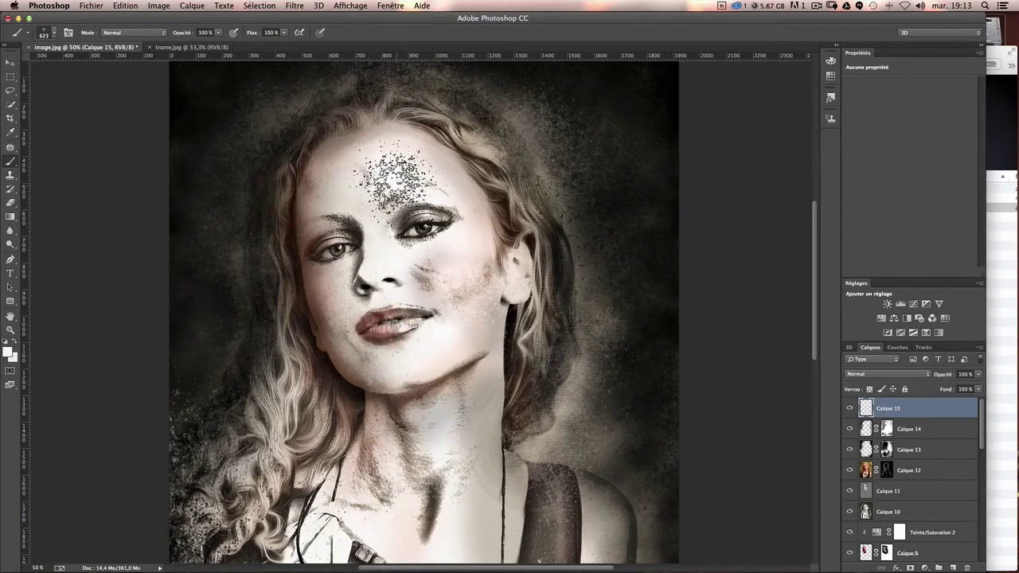
pyautogui.moveTo(396, 174); pyautogui.dragTo(374, 173)
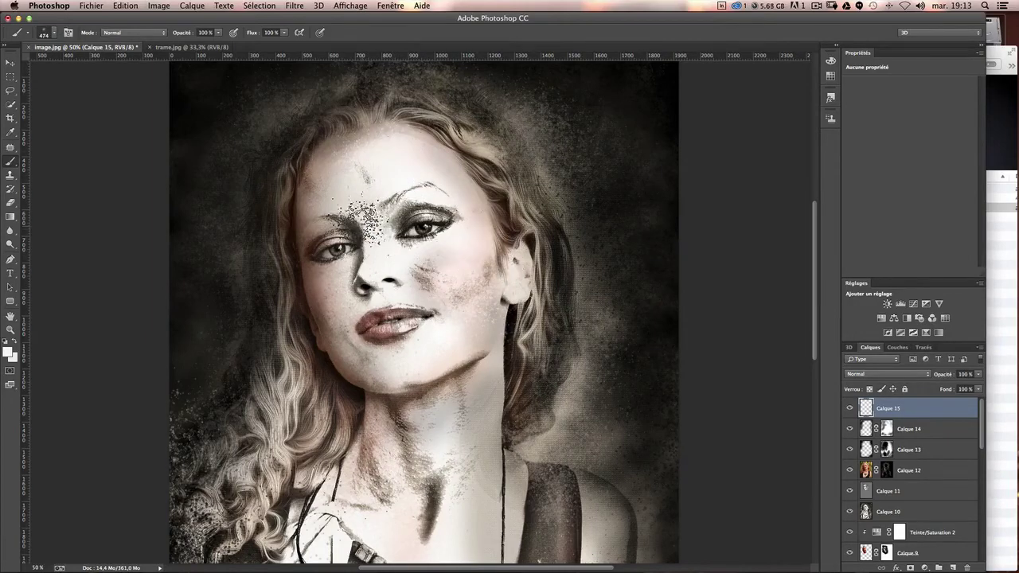
pyautogui.moveTo(450, 344); pyautogui.dragTo(442, 344)
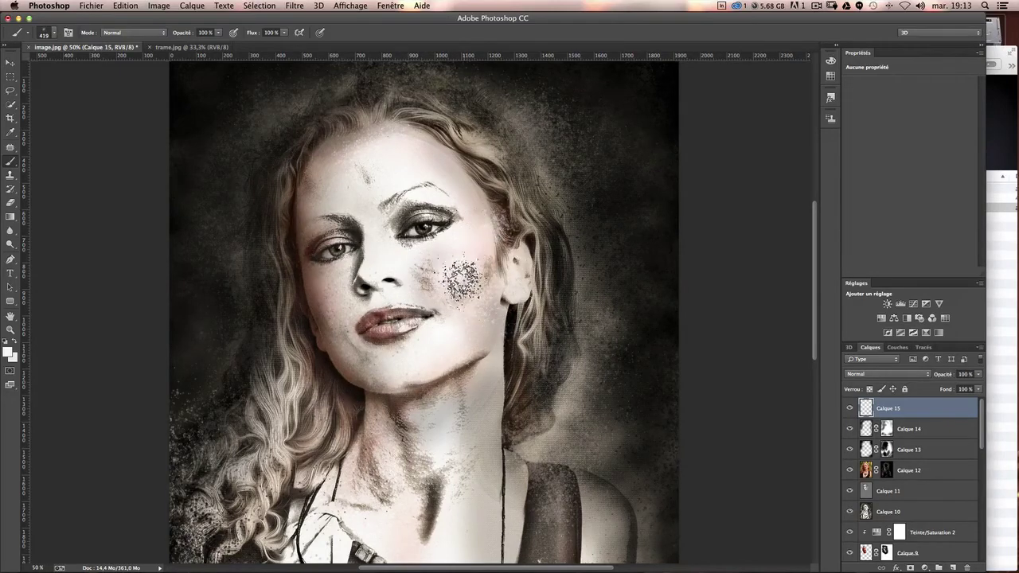
# Step: Scatter particle dust over the left cheek edge and around the lips at about 356 px
pyautogui.scroll(1, 460, 280)
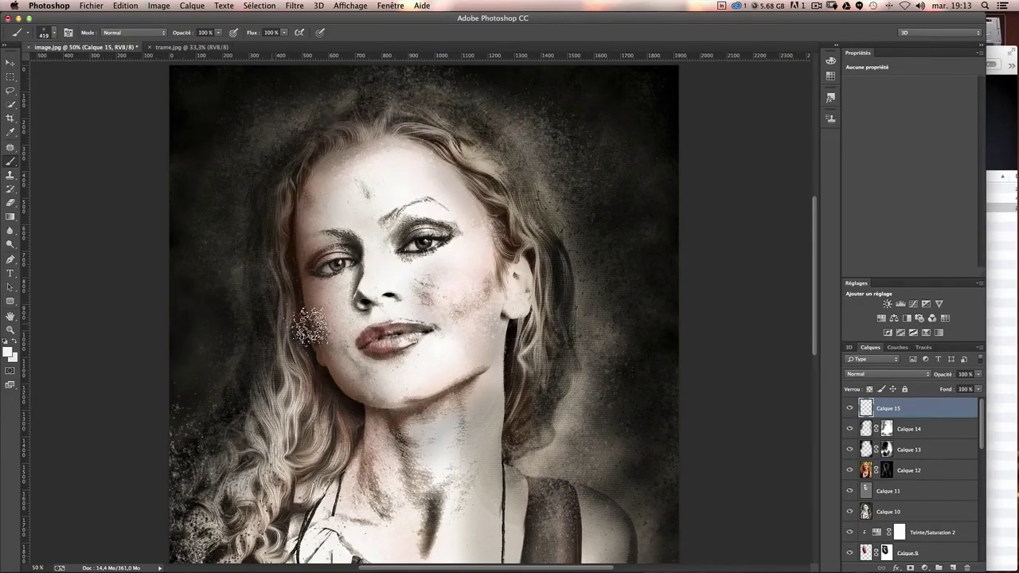
pyautogui.moveTo(311, 319); pyautogui.dragTo(303, 334)
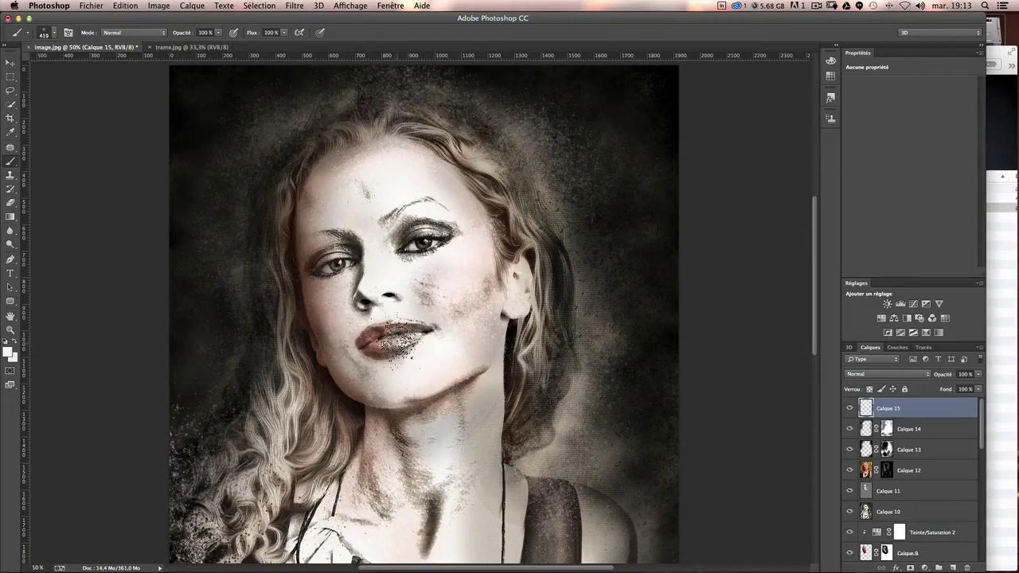
pyautogui.moveTo(394, 342); pyautogui.dragTo(374, 342)
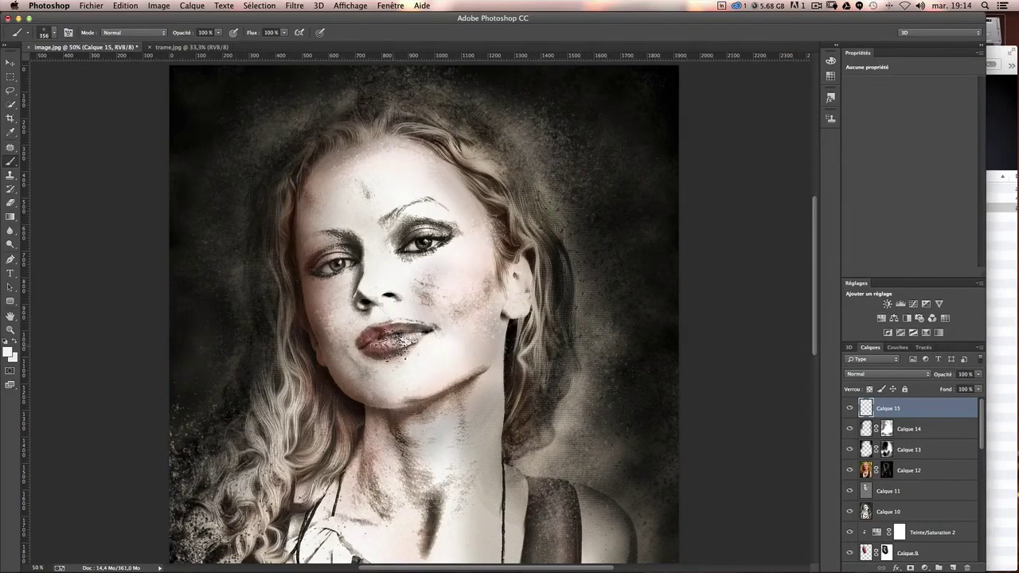
pyautogui.moveTo(435, 340); pyautogui.dragTo(466, 352)
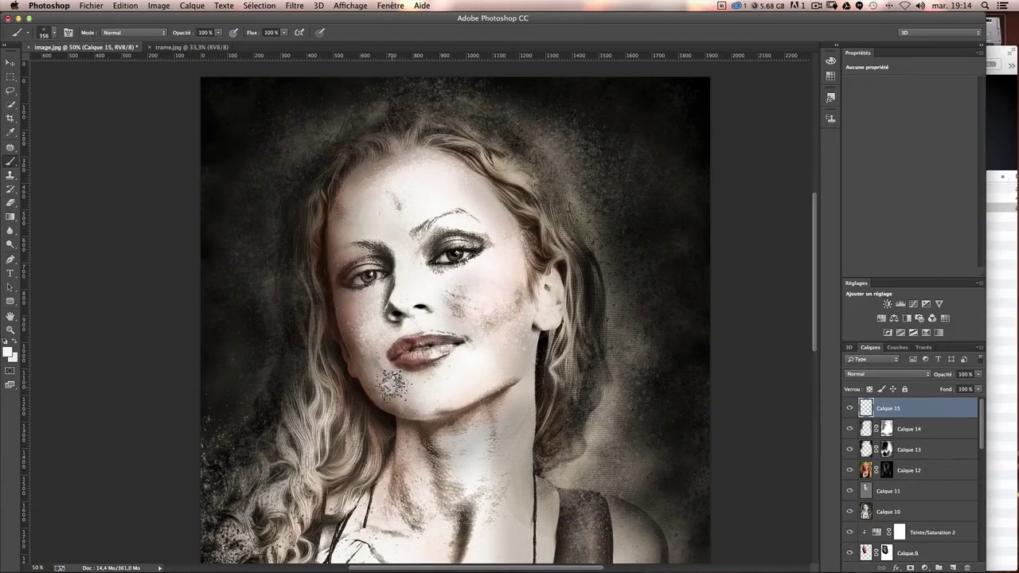
# Step: Enlarge the particle brush in steps to about 455 px
pyautogui.moveTo(454, 383); pyautogui.dragTo(478, 383)
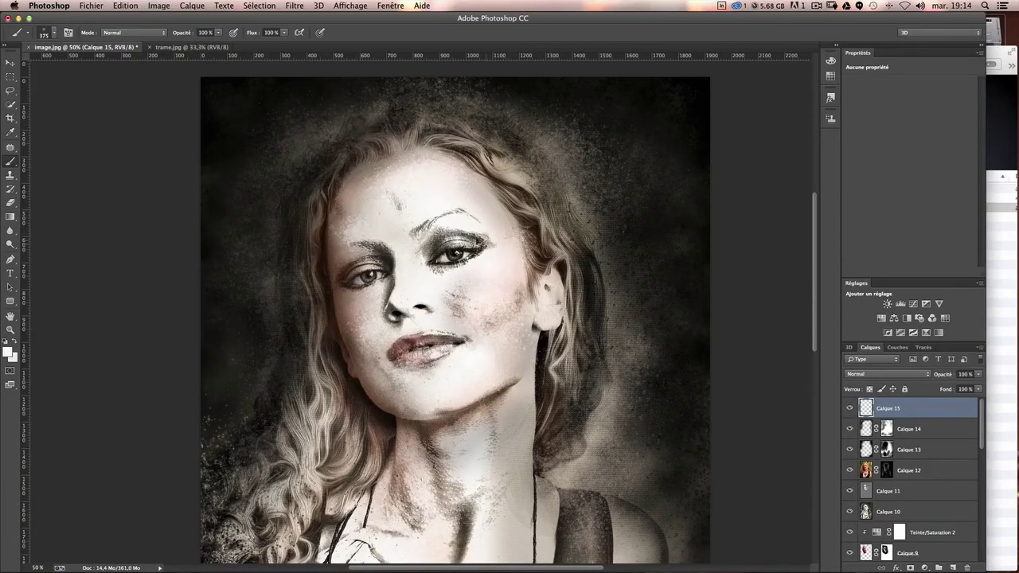
pyautogui.moveTo(410, 212); pyautogui.dragTo(415, 212)
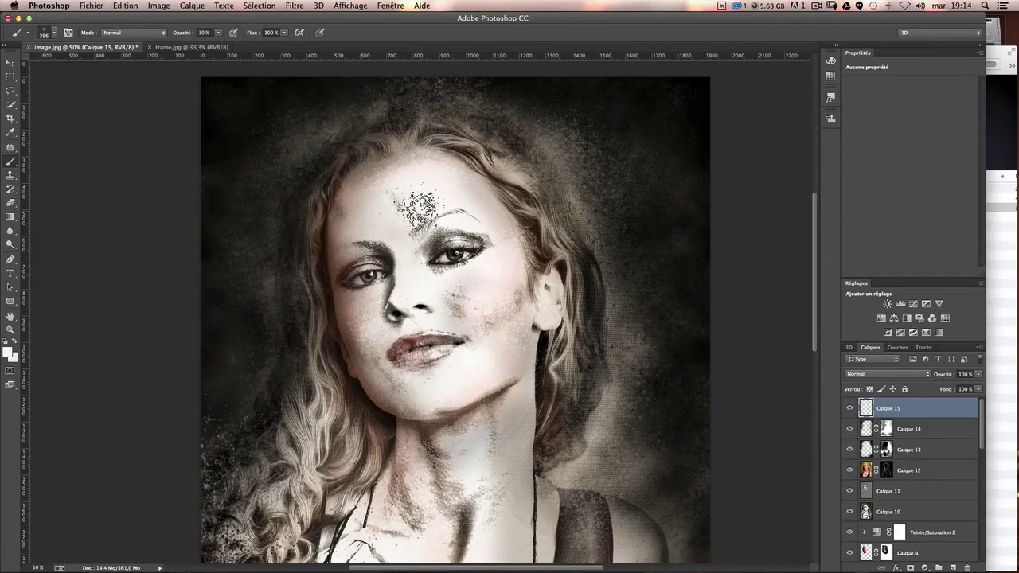
pyautogui.moveTo(375, 212); pyautogui.dragTo(392, 209)
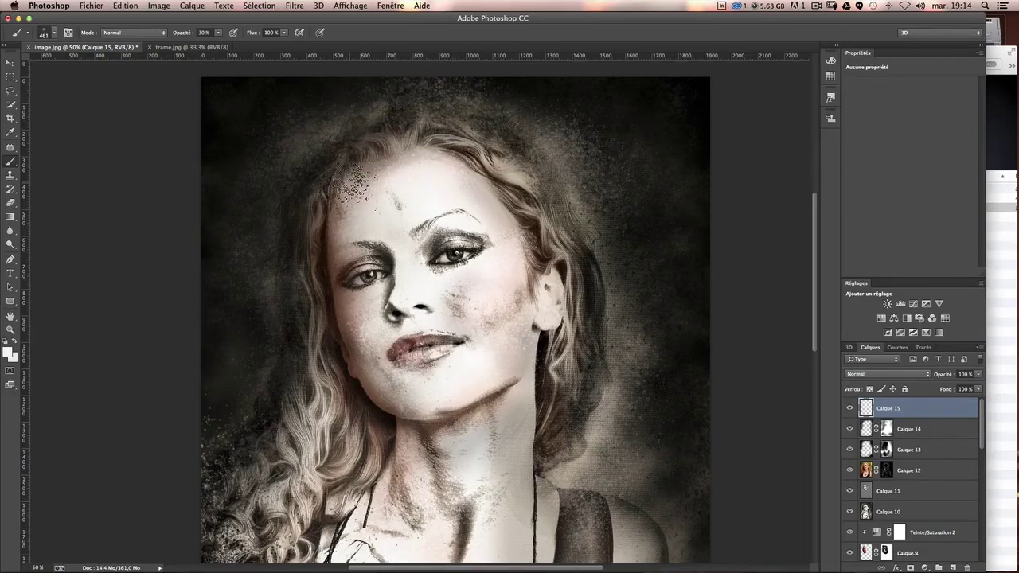
pyautogui.scroll(-3, 464, 475)
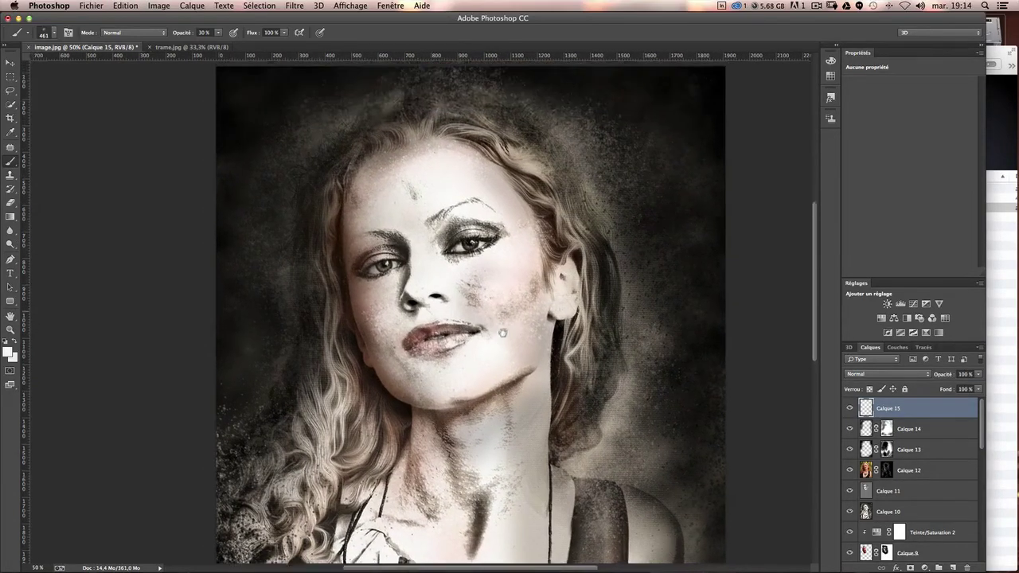
pyautogui.scroll(3, 513, 258)
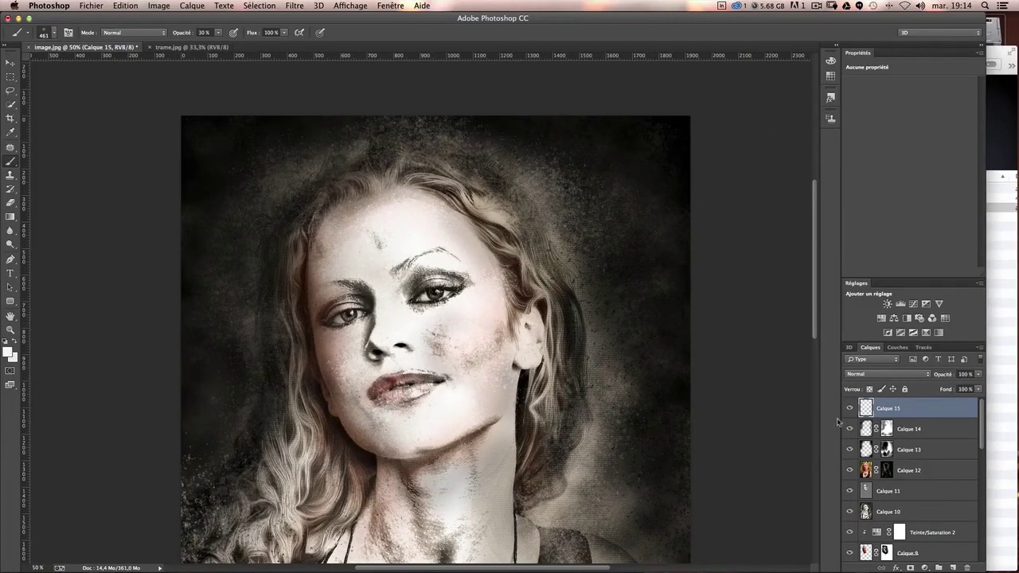
# Step: Add a layer mask to Calque 15 and paint black over the mouth to hide particles
pyautogui.click(910, 567)
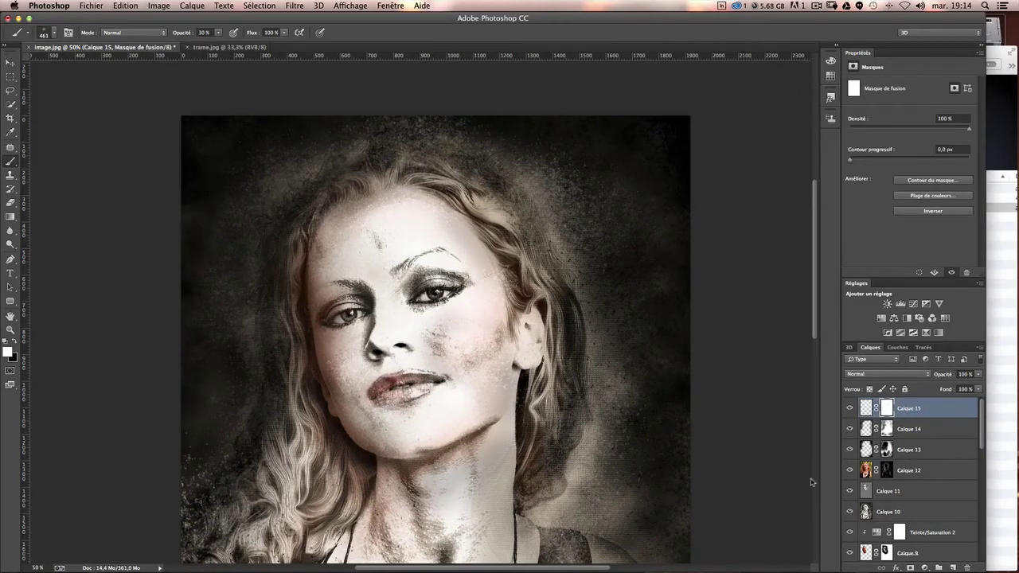
pyautogui.click(14, 341)
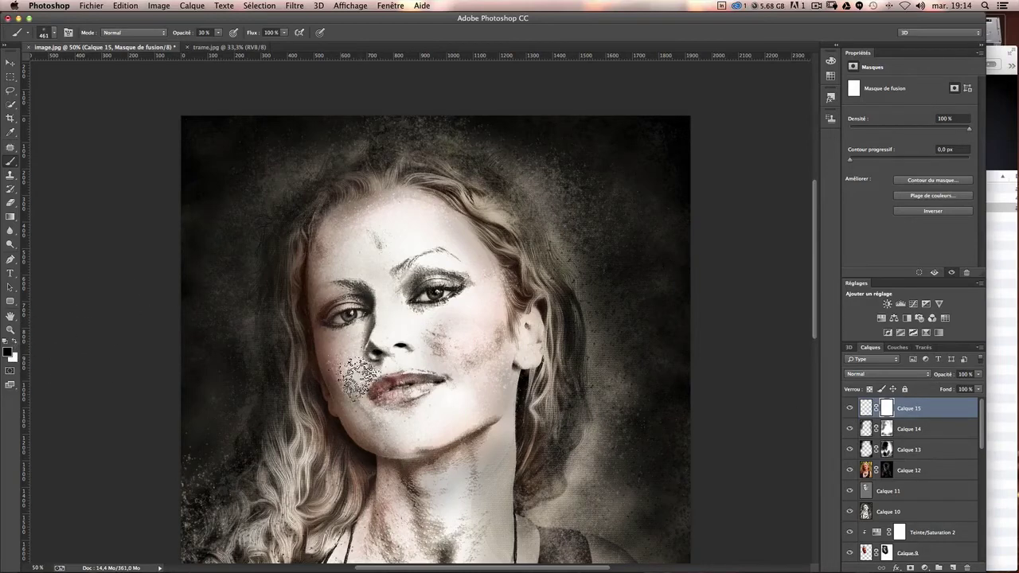
pyautogui.moveTo(358, 380)
pyautogui.mouseDown()
pyautogui.moveTo(398, 373)
pyautogui.moveTo(394, 398)
pyautogui.moveTo(448, 387)
pyautogui.mouseUp()
# Step: Stamp all visible layers into a new merged layer, Calque 16
pyautogui.scroll(-5, 575, 338)
pyautogui.hscroll(-2, 575, 338)
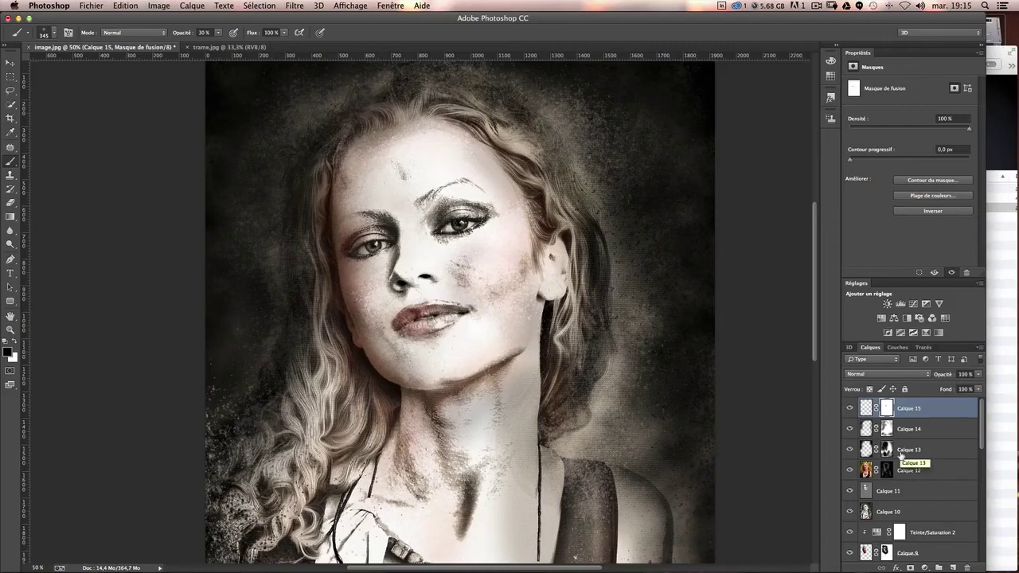
pyautogui.hotkey('ctrl', 'shift', 'alt', 'e')
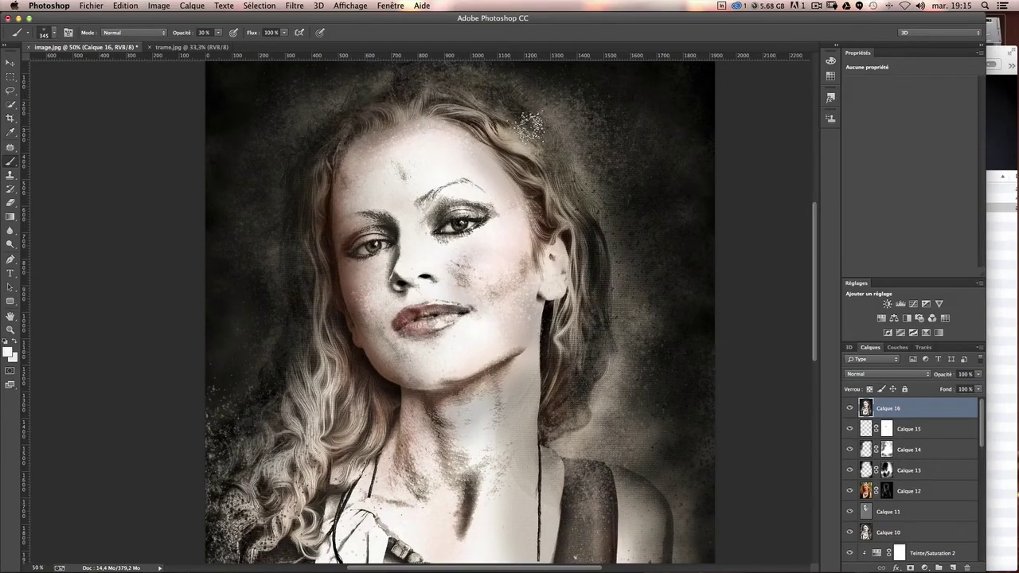
# Step: Apply a Correction de l'objectif custom vignette with Quantité -32 and Milieu +18 to Calque 16
pyautogui.click(289, 6)
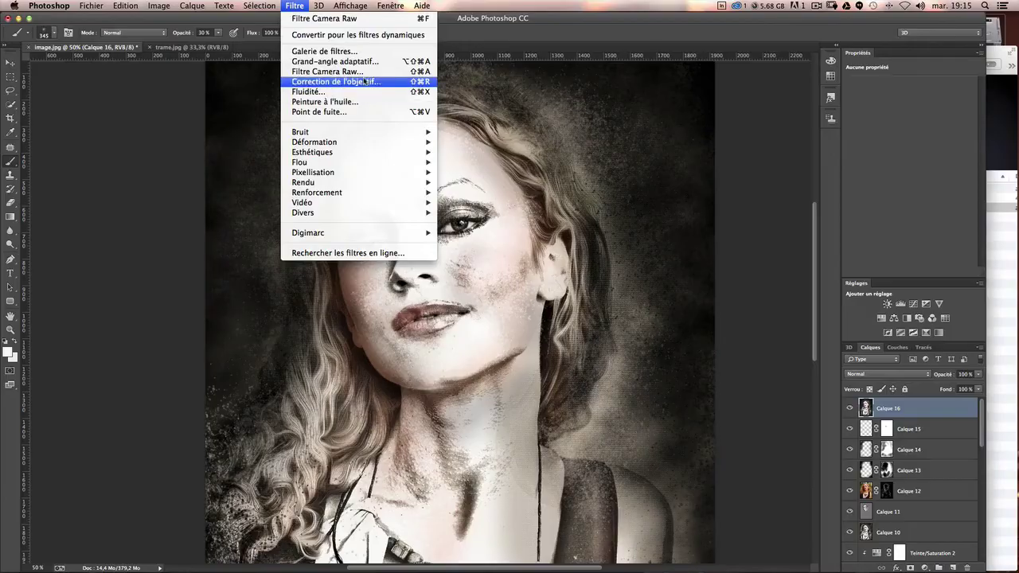
pyautogui.click(334, 81)
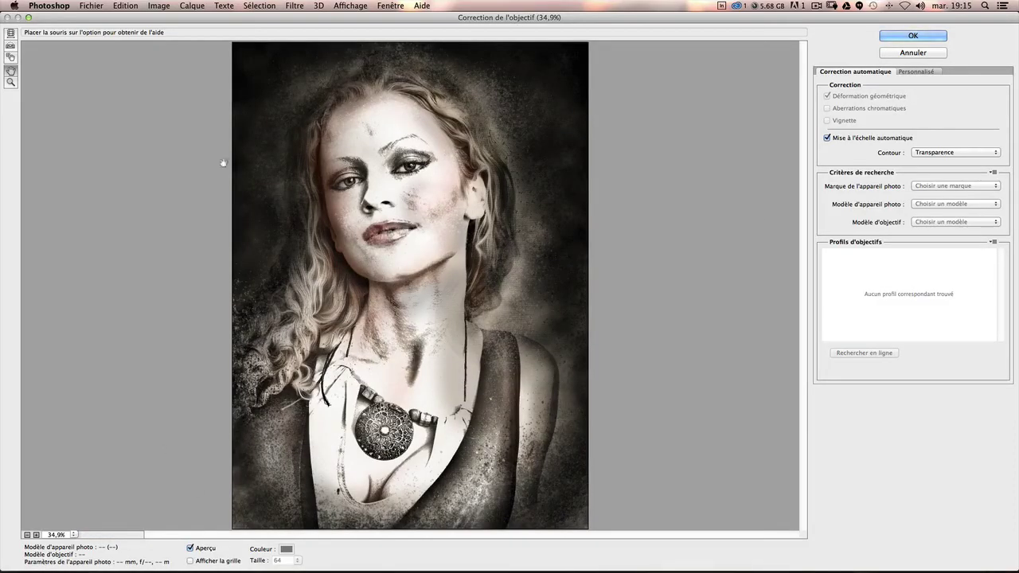
pyautogui.click(916, 71)
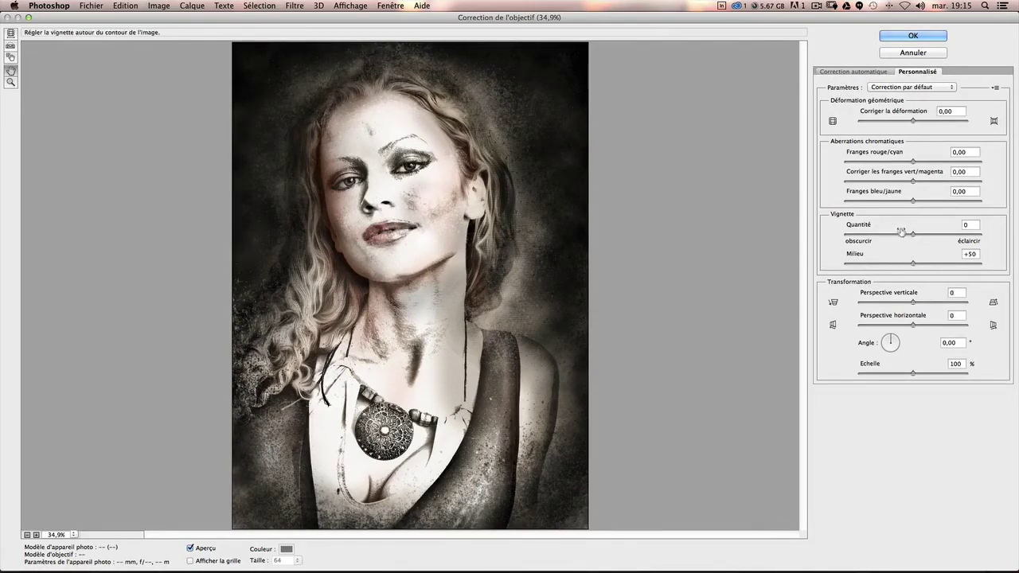
pyautogui.moveTo(876, 238); pyautogui.dragTo(873, 237)
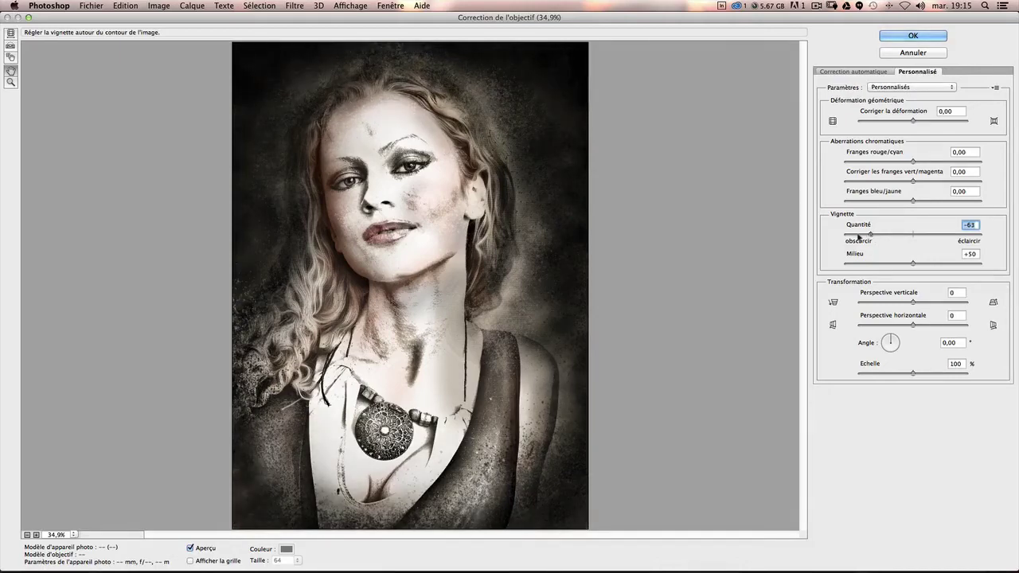
pyautogui.moveTo(882, 237); pyautogui.dragTo(880, 237)
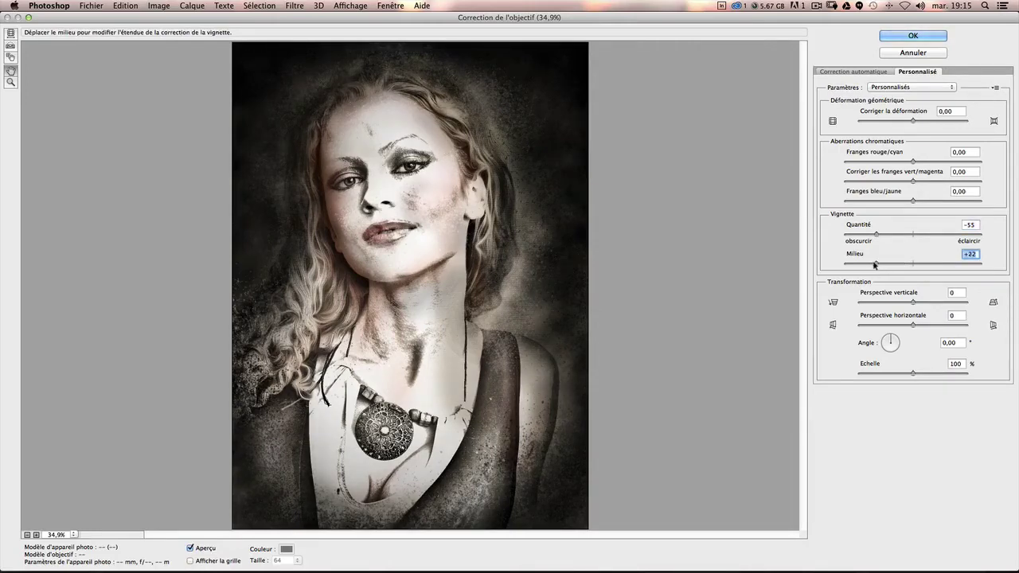
pyautogui.moveTo(875, 265); pyautogui.dragTo(866, 265)
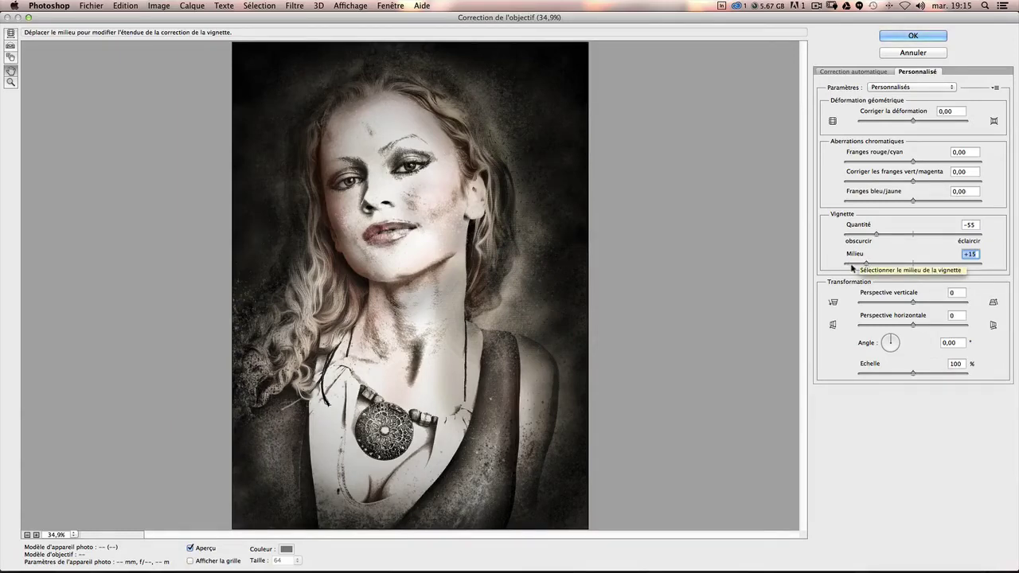
pyautogui.moveTo(855, 266)
pyautogui.mouseDown()
pyautogui.moveTo(886, 234)
pyautogui.moveTo(872, 266)
pyautogui.moveTo(892, 236)
pyautogui.mouseUp()
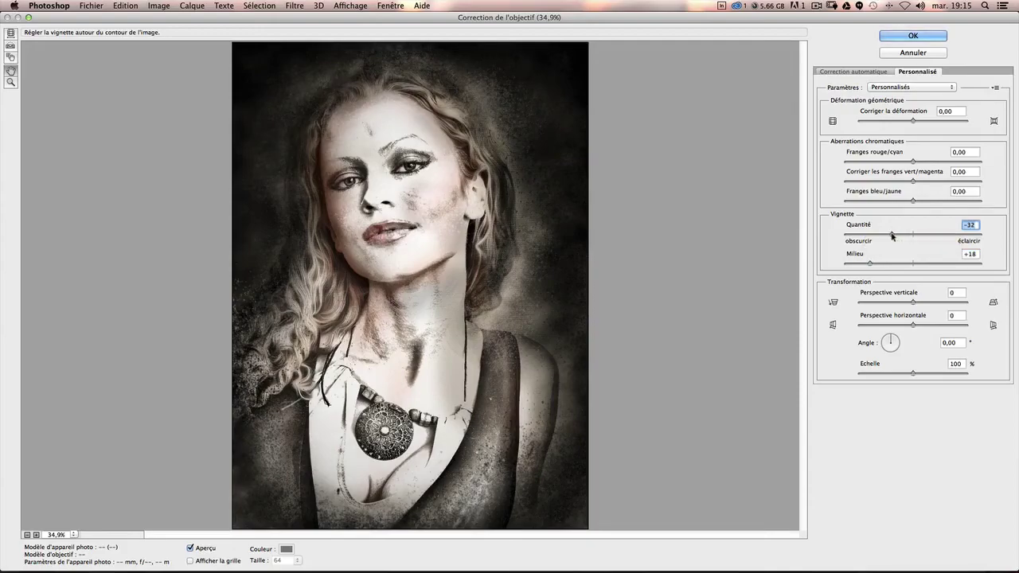
pyautogui.click(914, 36)
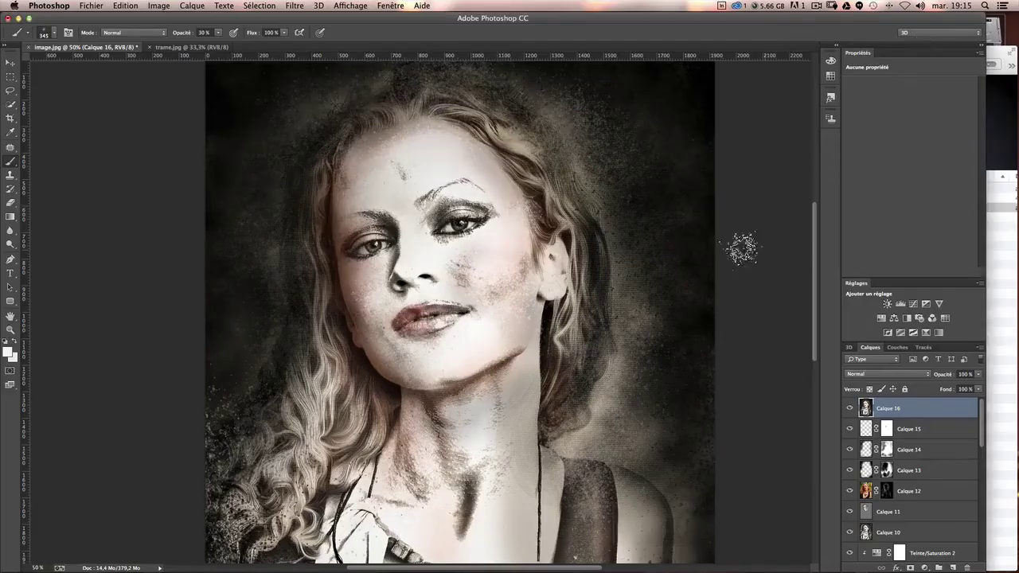
pyautogui.hotkey('ctrl', 'z')
pyautogui.hotkey('ctrl', '-')
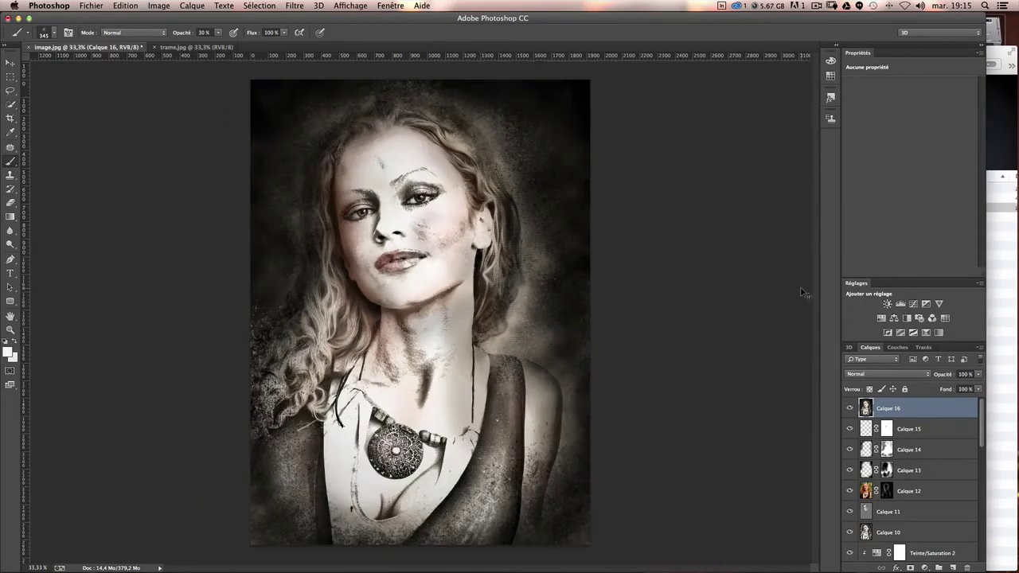
pyautogui.hotkey('ctrl', 'z')
pyautogui.hotkey('ctrl', 'z')
pyautogui.hotkey('ctrl', 'z')
pyautogui.hotkey('ctrl', 'z')
pyautogui.hotkey('ctrl', 'z')
pyautogui.hotkey('ctrl', 'z')
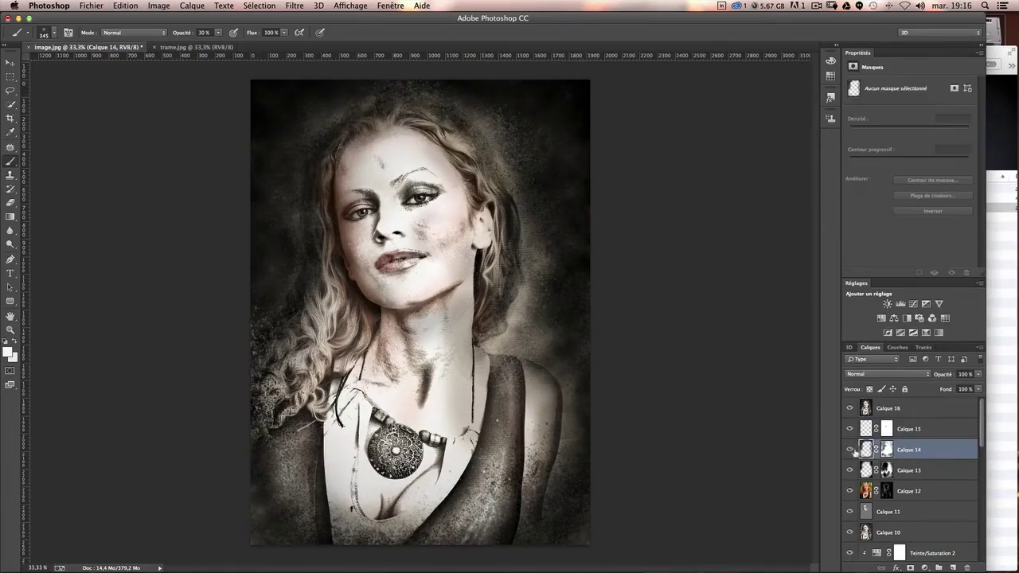
pyautogui.click(868, 451)
pyautogui.click(890, 477)
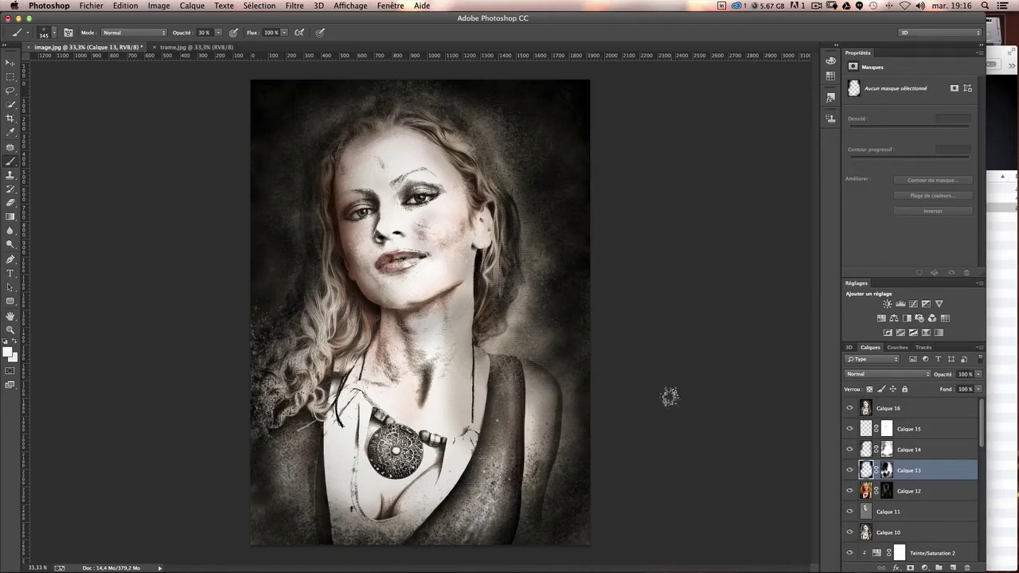
pyautogui.click(915, 409)
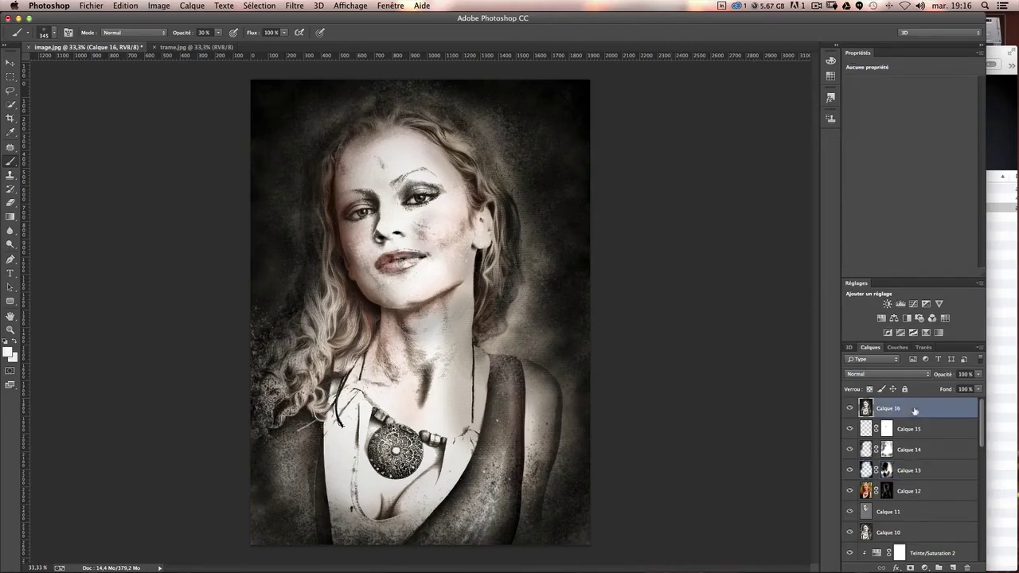
pyautogui.hotkey('ctrl', '+')
pyautogui.moveTo(601, 274); pyautogui.dragTo(657, 388)
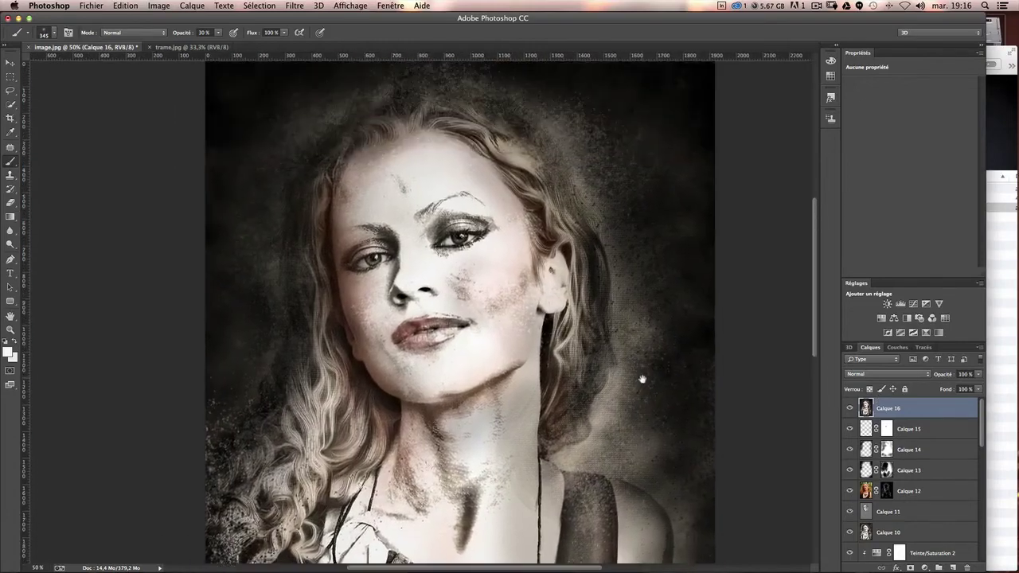
pyautogui.hotkey('ctrl', '+')
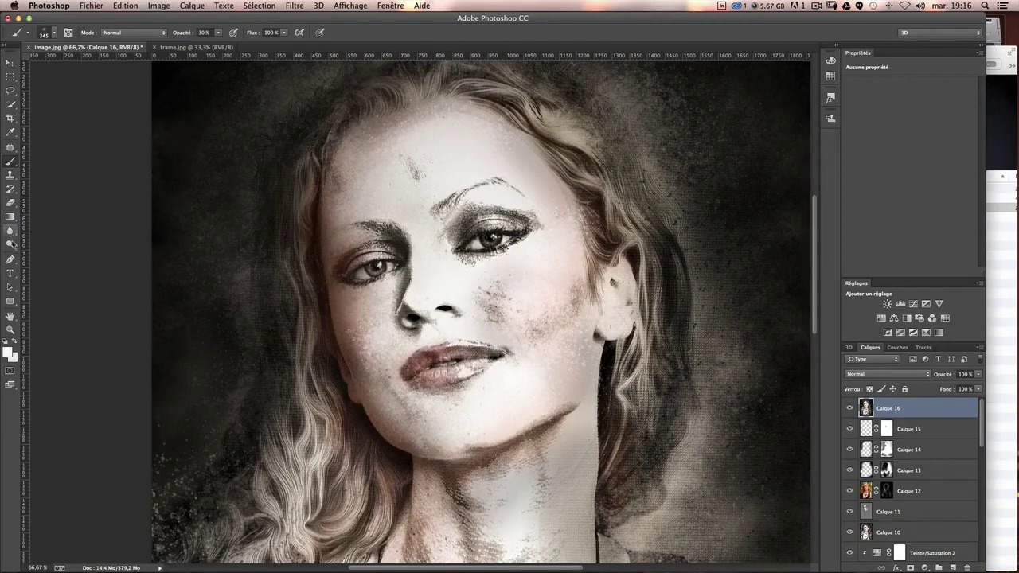
# Step: Select Outil Densité + with a ~405 px brush limited to Tons moyens, undoing a test stroke
pyautogui.click(11, 230)
pyautogui.rightClick(11, 245)
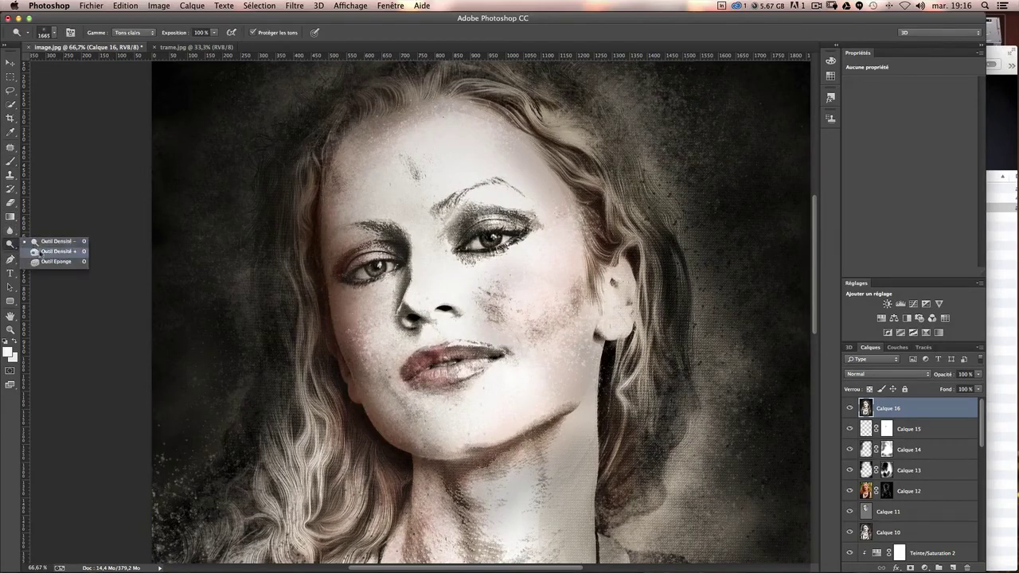
pyautogui.click(48, 256)
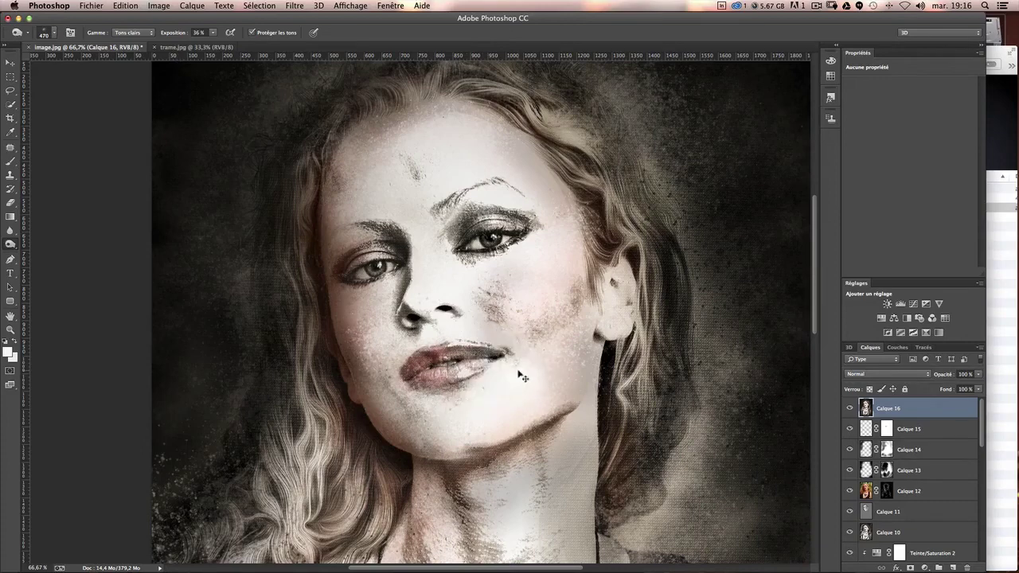
pyautogui.moveTo(509, 358); pyautogui.dragTo(474, 362)
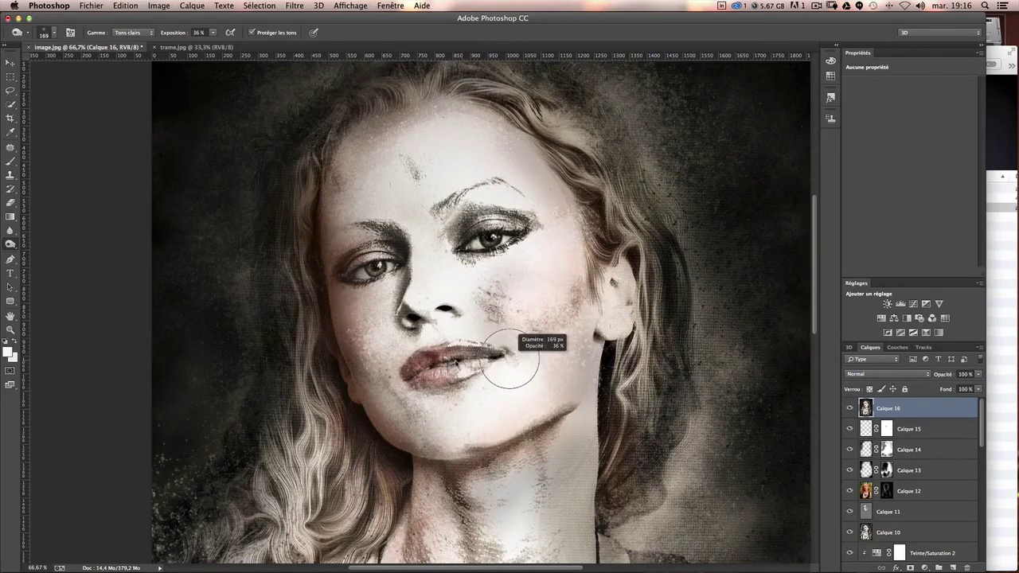
pyautogui.click(136, 32)
pyautogui.click(131, 23)
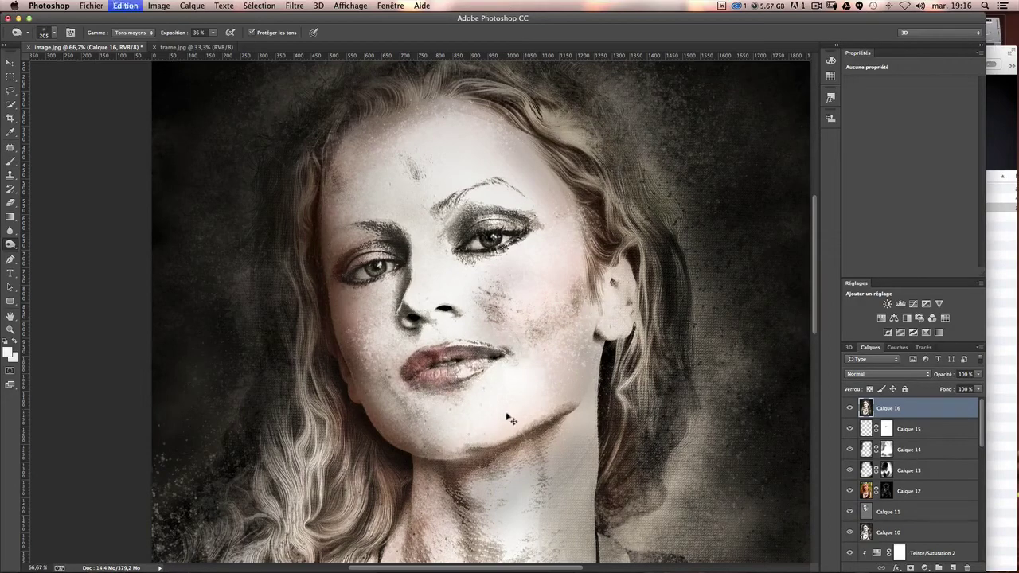
pyautogui.press('super+z')
# Step: Create Calque 17 via Nouveau calque… in Lumière tamisée mode, filled with 50% grey
pyautogui.click(979, 348)
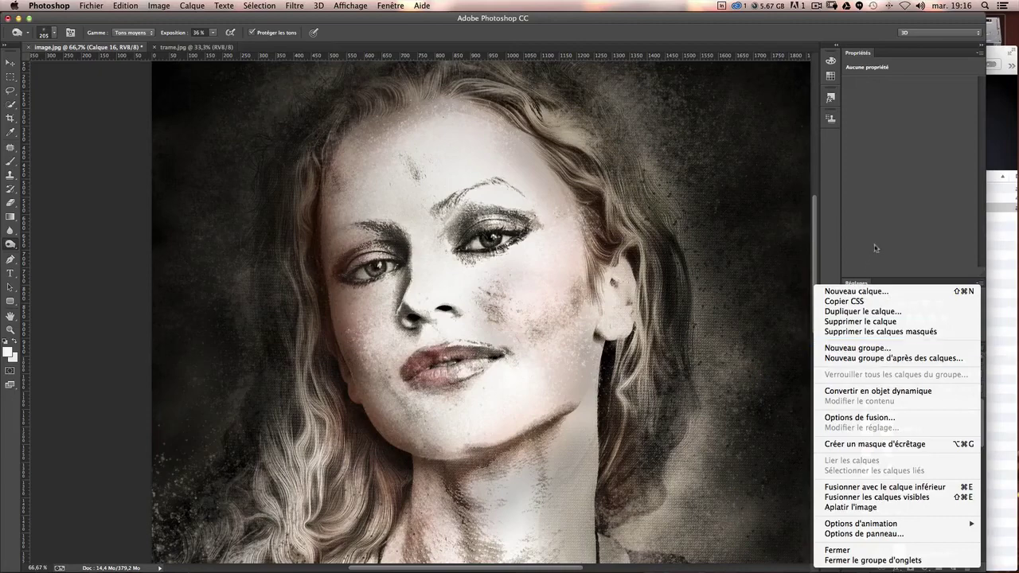
pyautogui.click(866, 293)
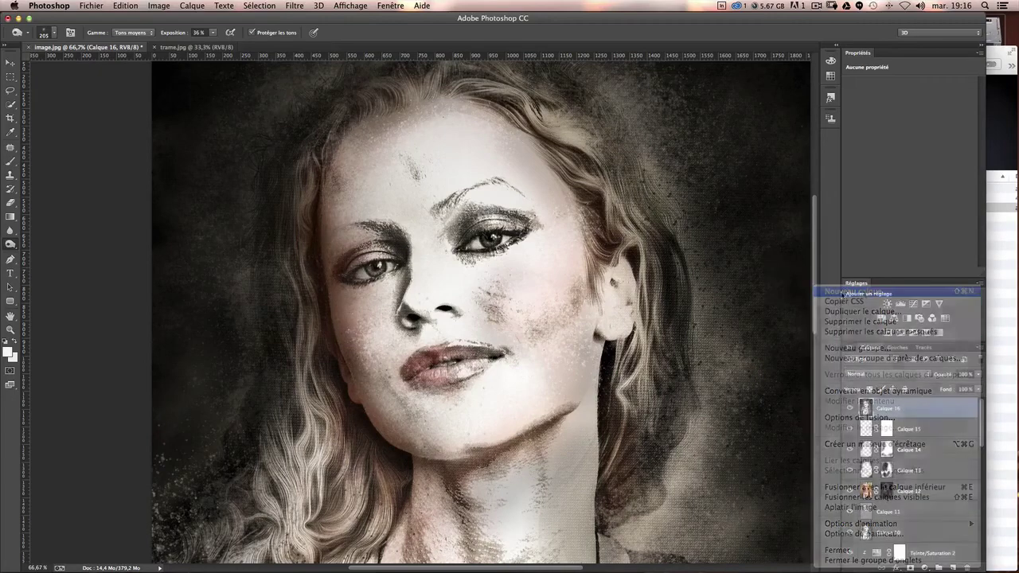
pyautogui.click(561, 336)
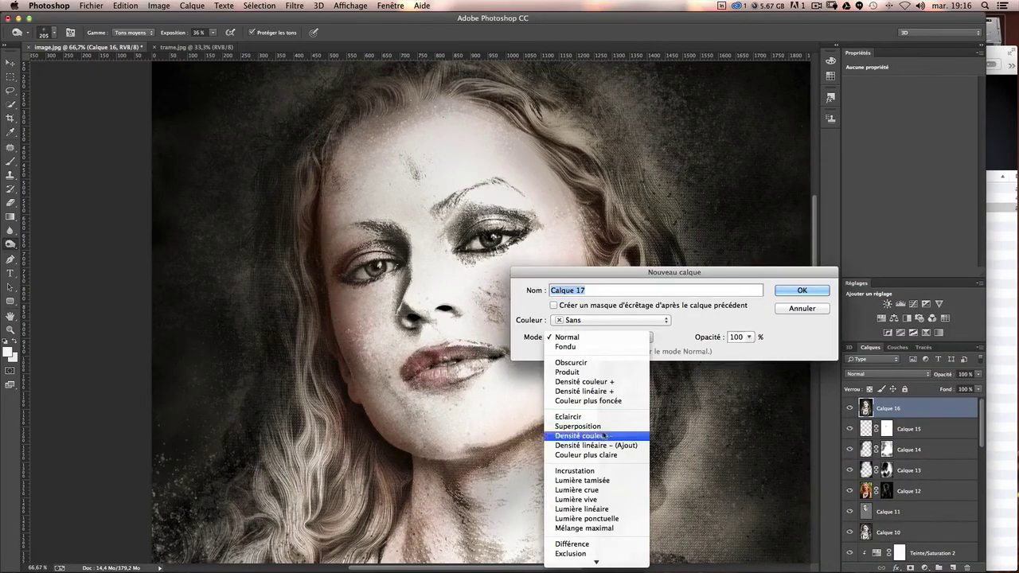
pyautogui.click(605, 481)
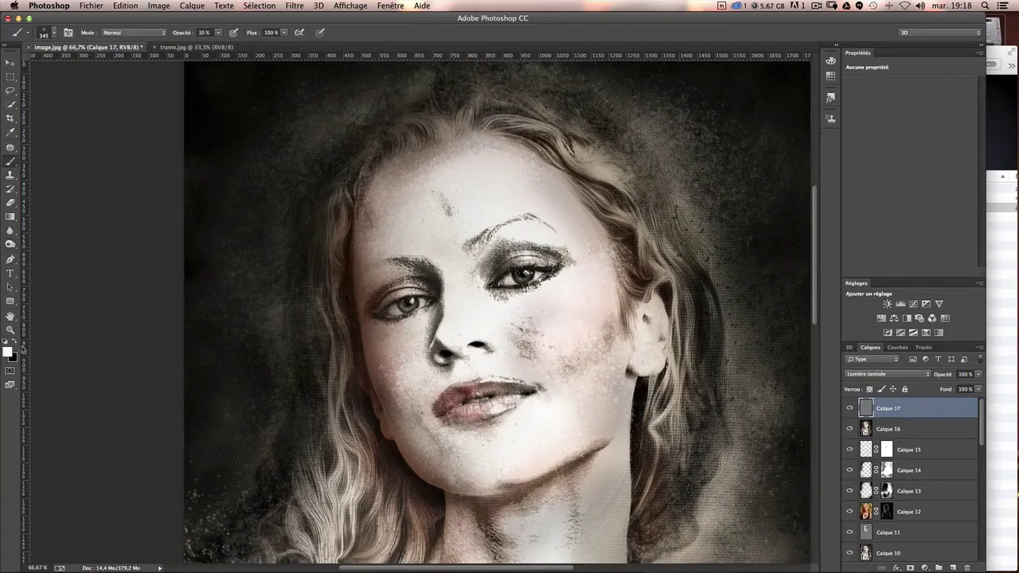
pyautogui.click(53, 33)
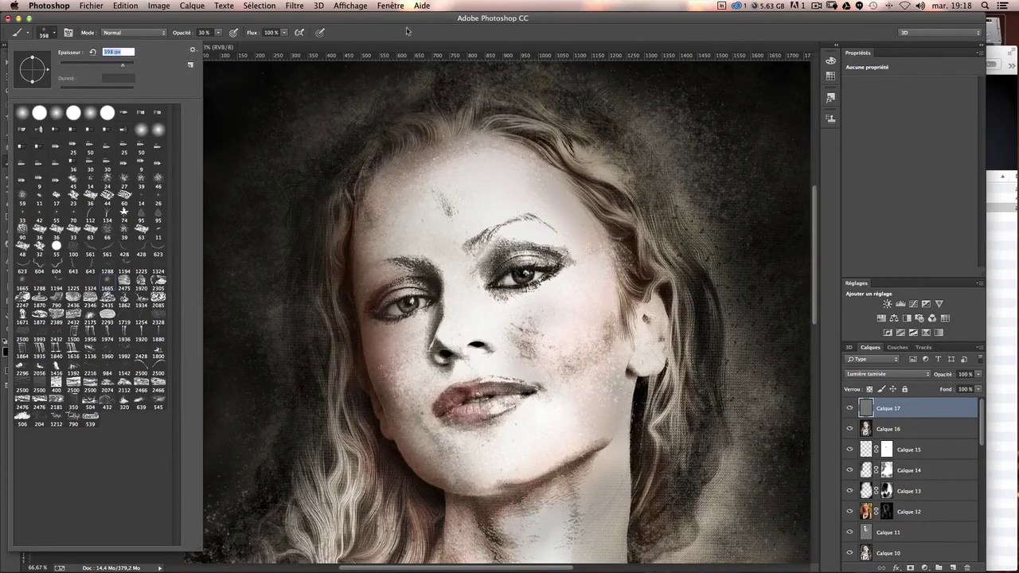
# Step: At 100% zoom, paint dark particle speckles around the lips, chin and right mouth corner
pyautogui.press('Return')
pyautogui.scroll(-3, 434, 319)
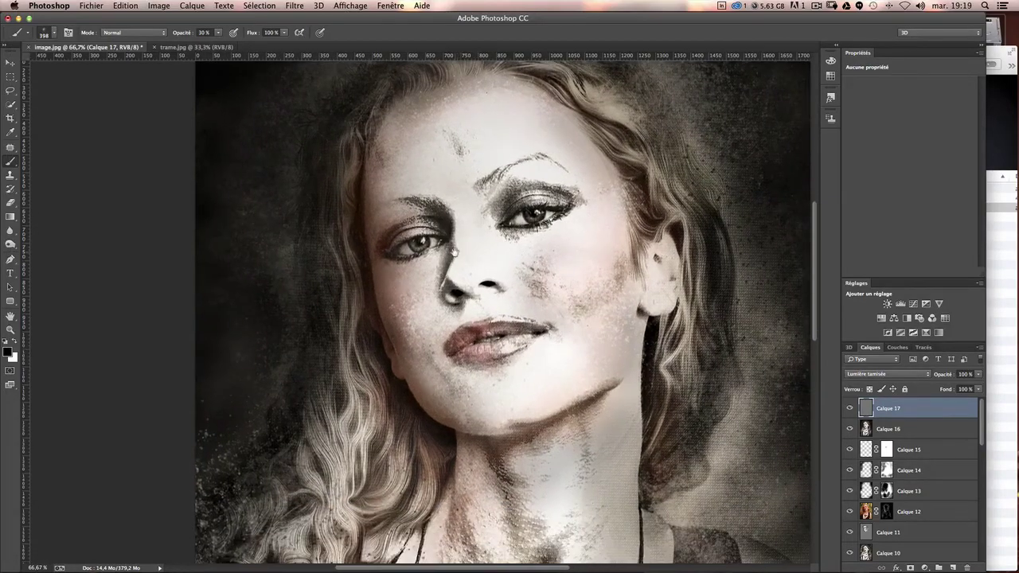
pyautogui.hotkey('ctrl', '+')
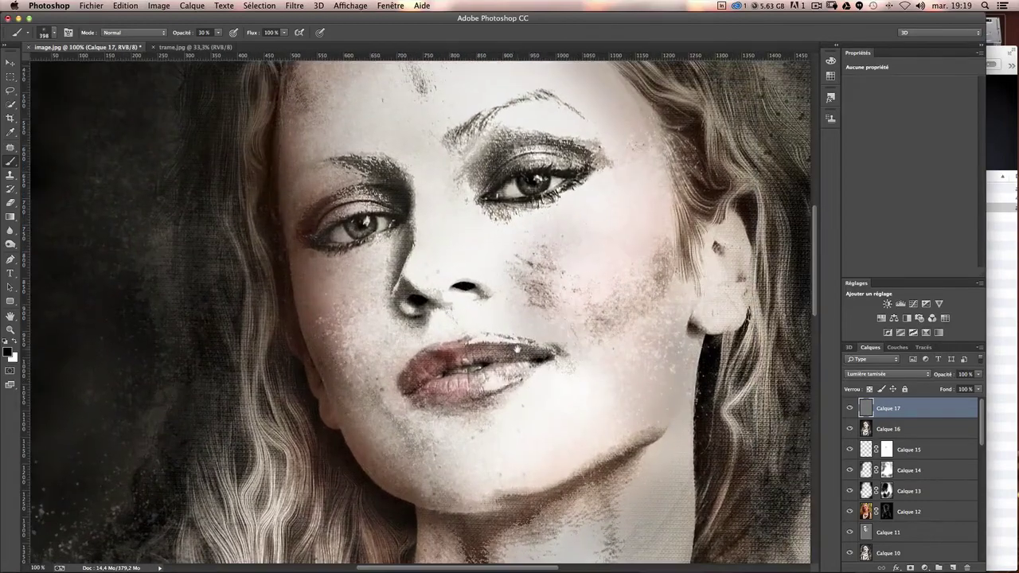
pyautogui.moveTo(517, 348)
pyautogui.mouseDown()
pyautogui.moveTo(557, 374)
pyautogui.moveTo(509, 363)
pyautogui.moveTo(509, 386)
pyautogui.mouseUp()
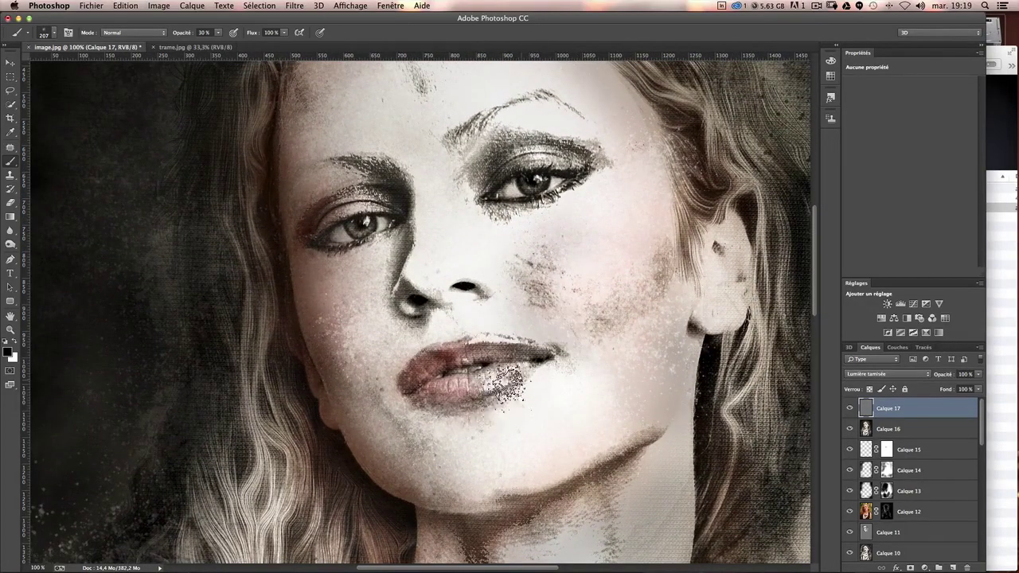
pyautogui.moveTo(443, 478); pyautogui.dragTo(455, 464)
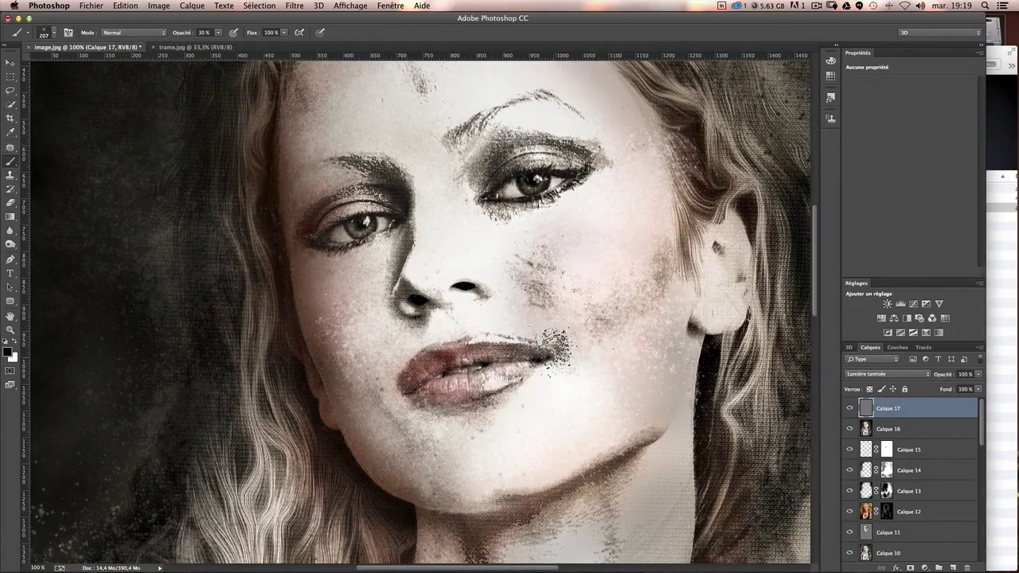
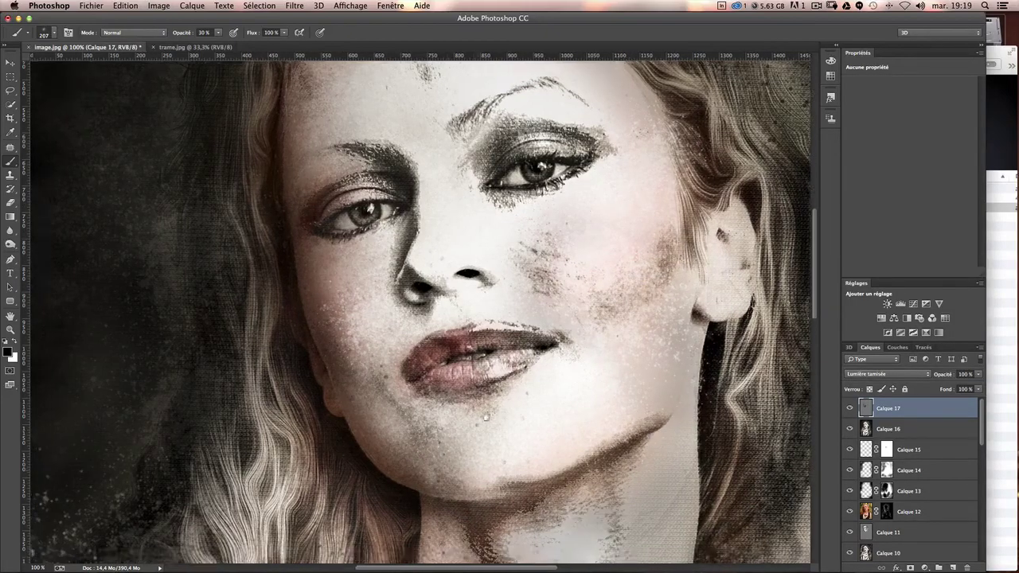
# Step: Bring the forehead and hair into view and shrink the brush to about 69 px
pyautogui.scroll(-5, 518, 478)
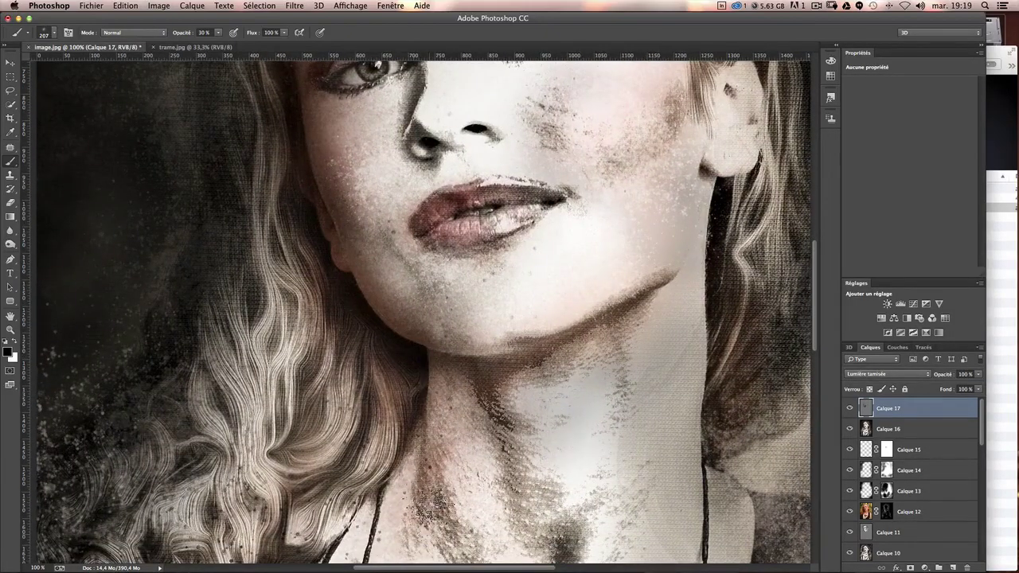
pyautogui.scroll(5, 470, 398)
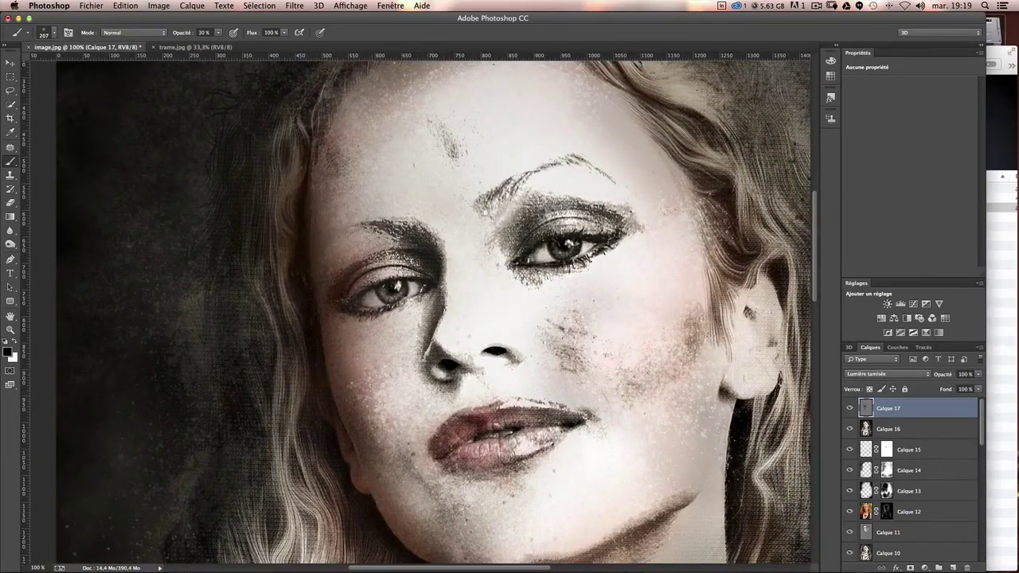
pyautogui.scroll(5, 295, 178)
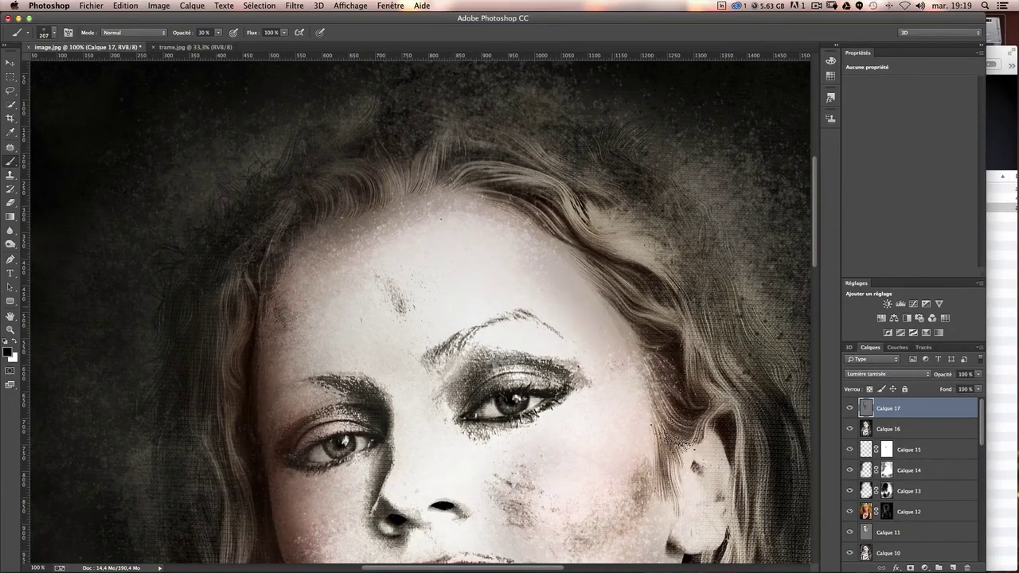
pyautogui.scroll(-3, 677, 438)
pyautogui.scroll(-2, 605, 254)
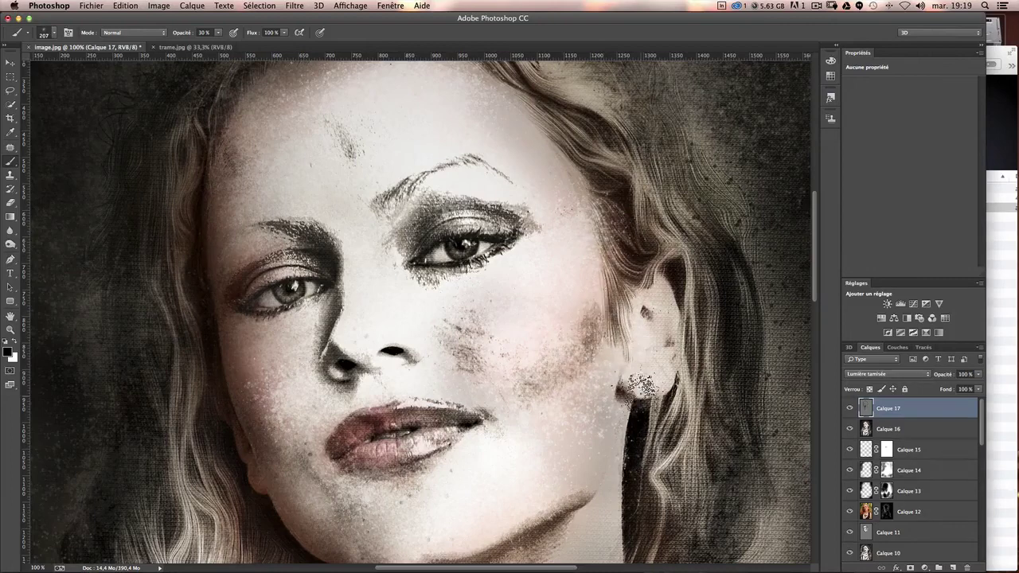
pyautogui.scroll(-2, 507, 307)
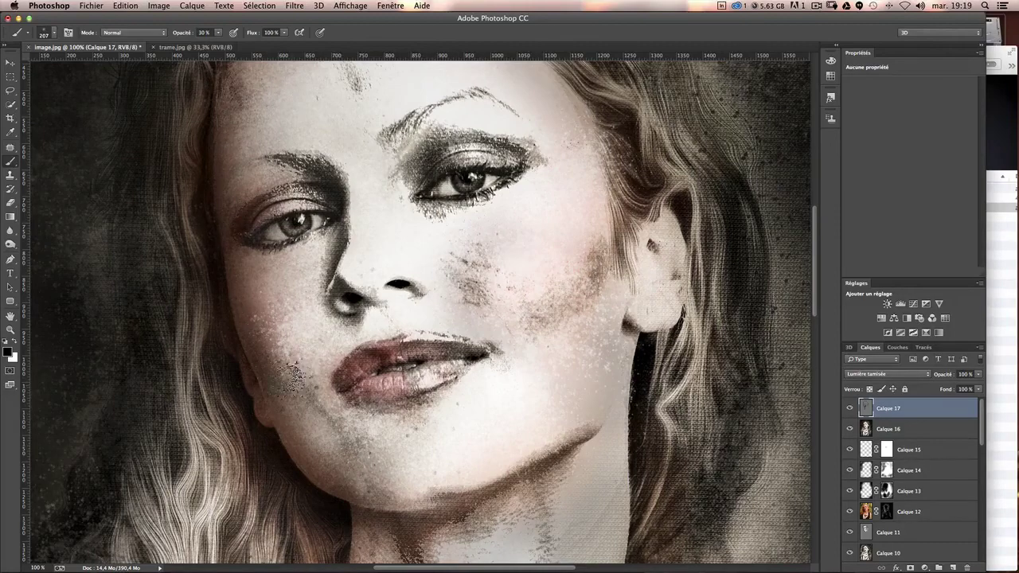
pyautogui.moveTo(370, 265); pyautogui.dragTo(470, 388)
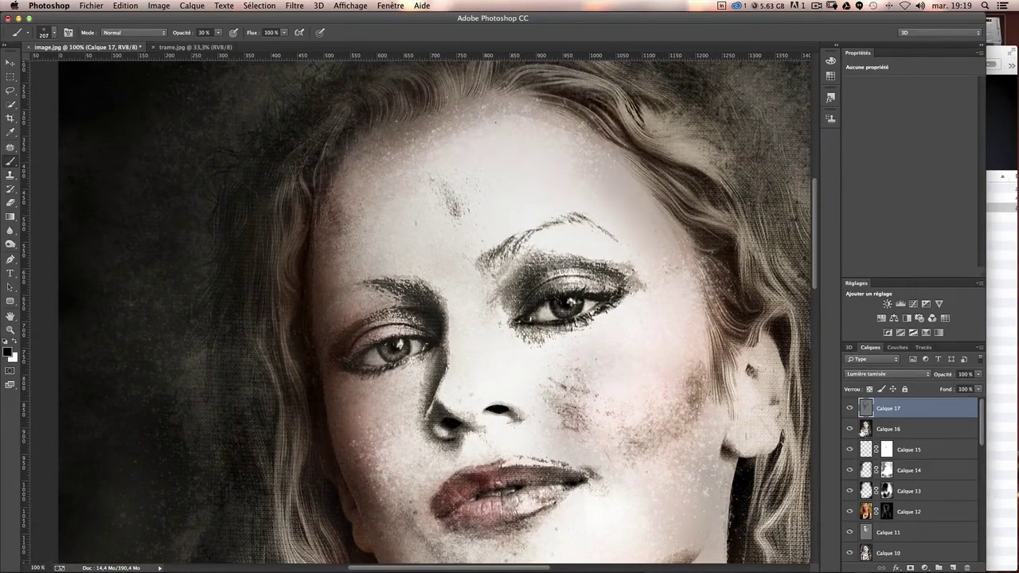
pyautogui.click(54, 35)
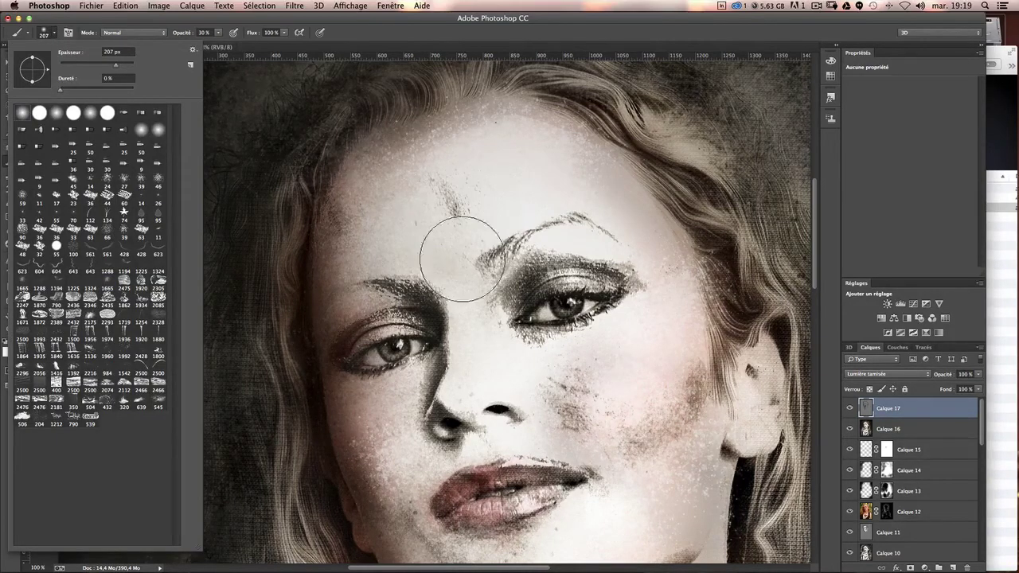
pyautogui.press('Escape')
pyautogui.moveTo(467, 294); pyautogui.dragTo(401, 298)
# Step: Zoom in on the eyes, shrink the brush to 17 px, then zoom out to the whole portrait
pyautogui.hotkey('ctrl', '+')
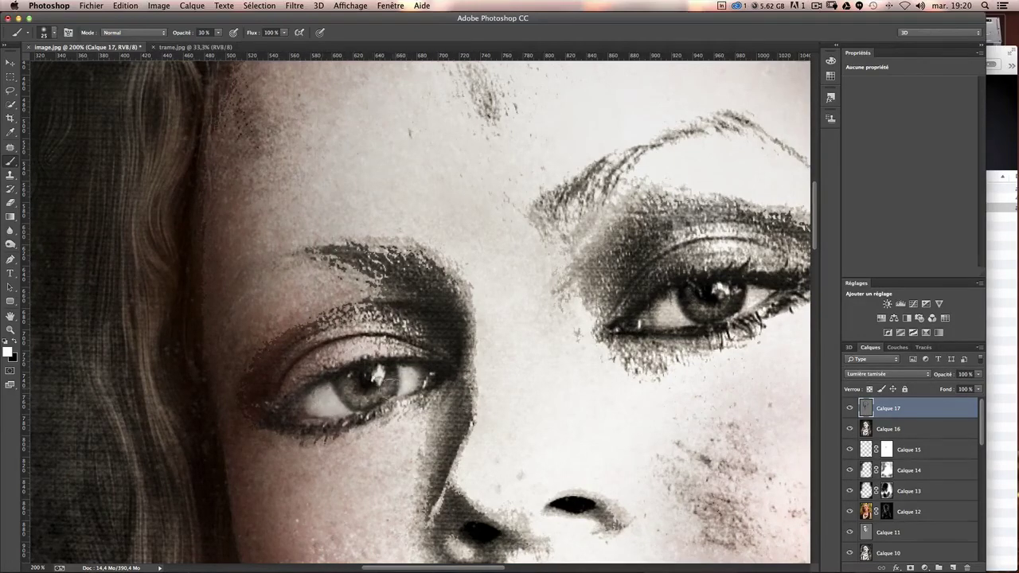
pyautogui.moveTo(380, 389); pyautogui.dragTo(374, 390)
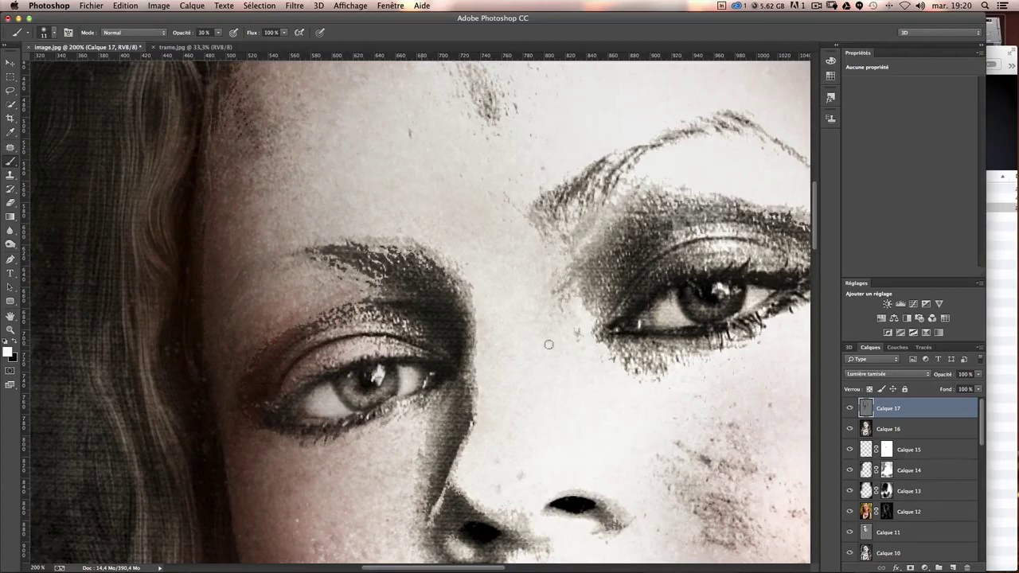
pyautogui.hscroll(5, 548, 343)
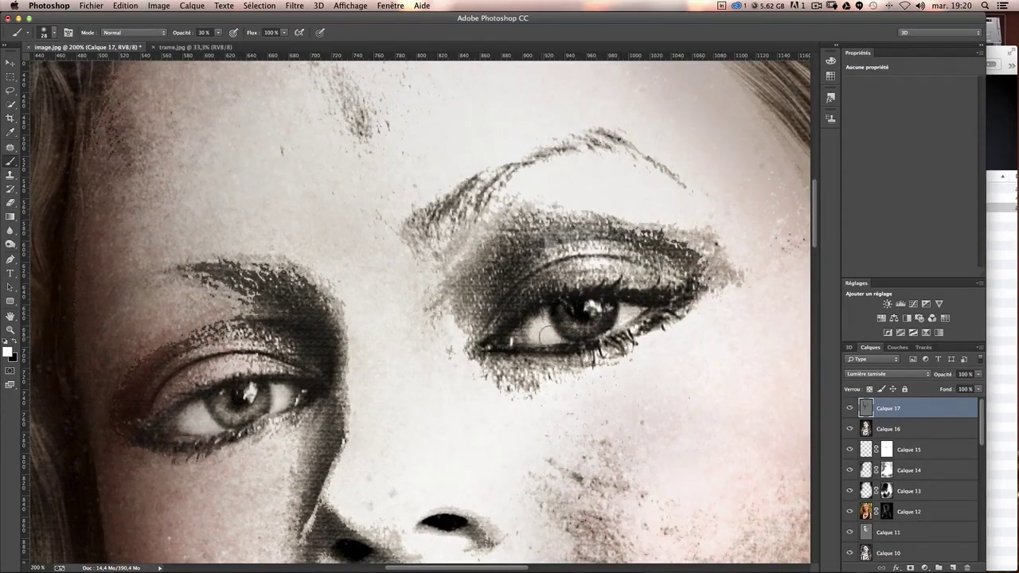
pyautogui.moveTo(602, 336); pyautogui.dragTo(568, 325)
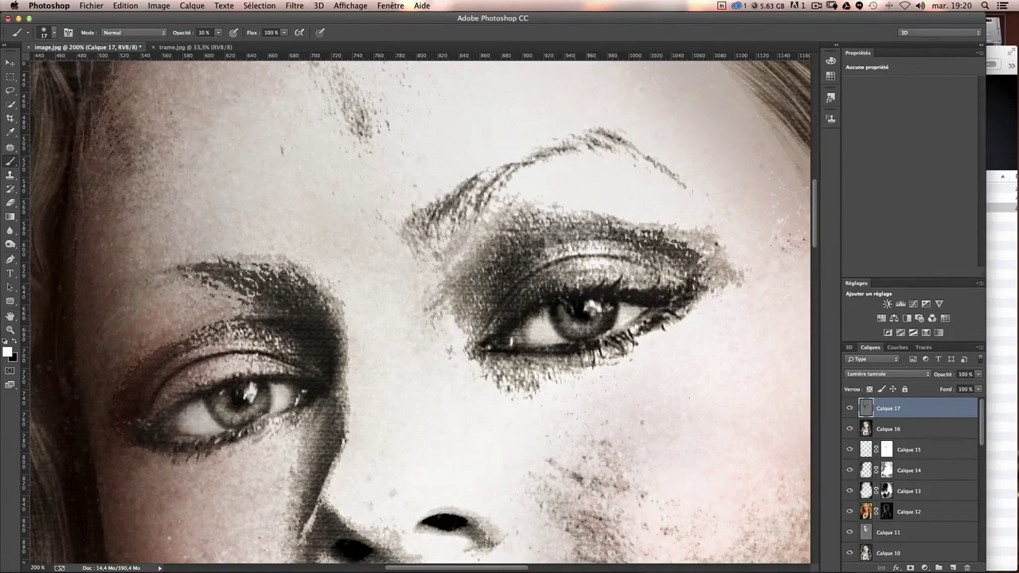
pyautogui.press('super+minus')
pyautogui.press('super+minus')
# Step: Toggle Calque 17 off and on to compare, then zoom the portrait to 50%
pyautogui.press('super+minus')
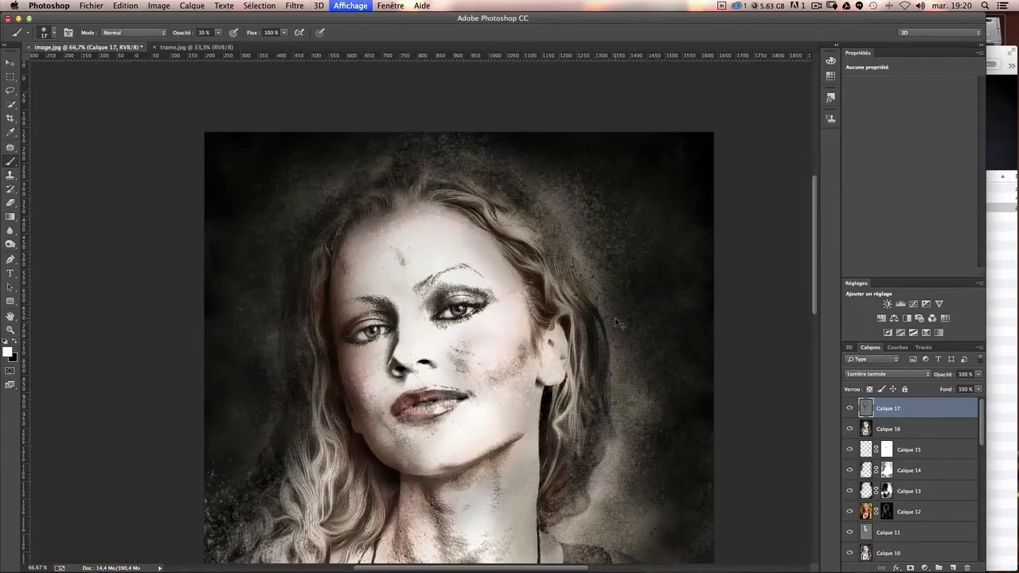
pyautogui.press('super+minus')
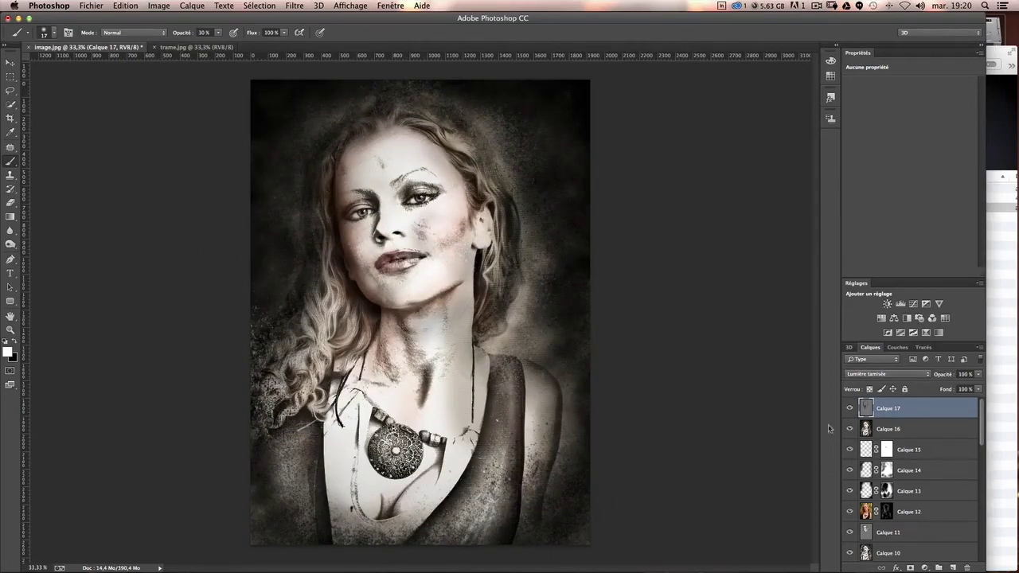
pyautogui.click(849, 408)
pyautogui.click(849, 409)
pyautogui.press('super+plus')
# Step: Raise the brush opacity to 60% and bring up the adjustment layer list
pyautogui.press('3')
pyautogui.moveTo(661, 404); pyautogui.dragTo(716, 418)
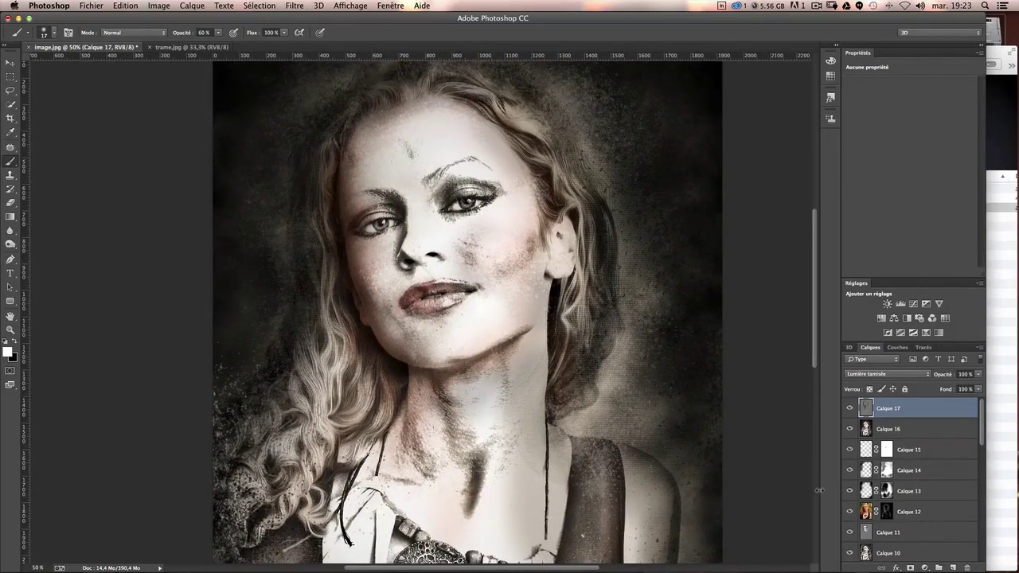
pyautogui.click(924, 567)
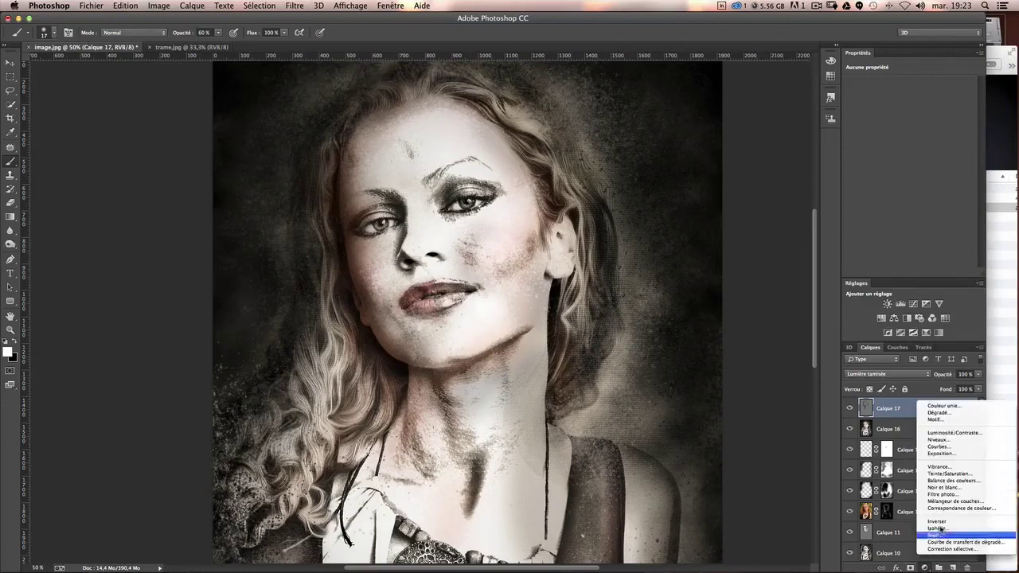
# Step: Add a Balance des couleurs layer (midtones -17 cyan, +27 blue) and target its mask
pyautogui.click(952, 480)
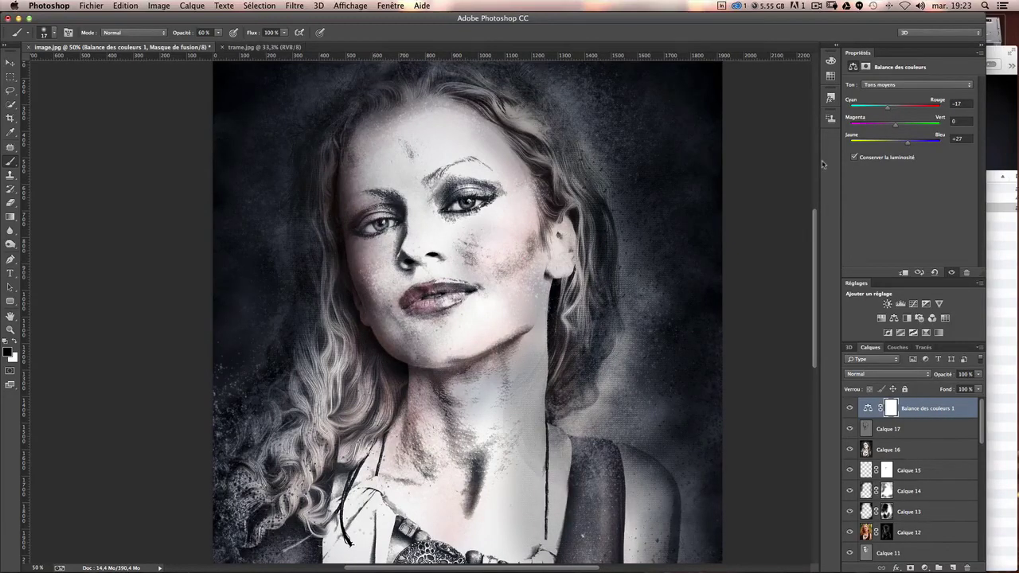
pyautogui.scroll(2, 762, 306)
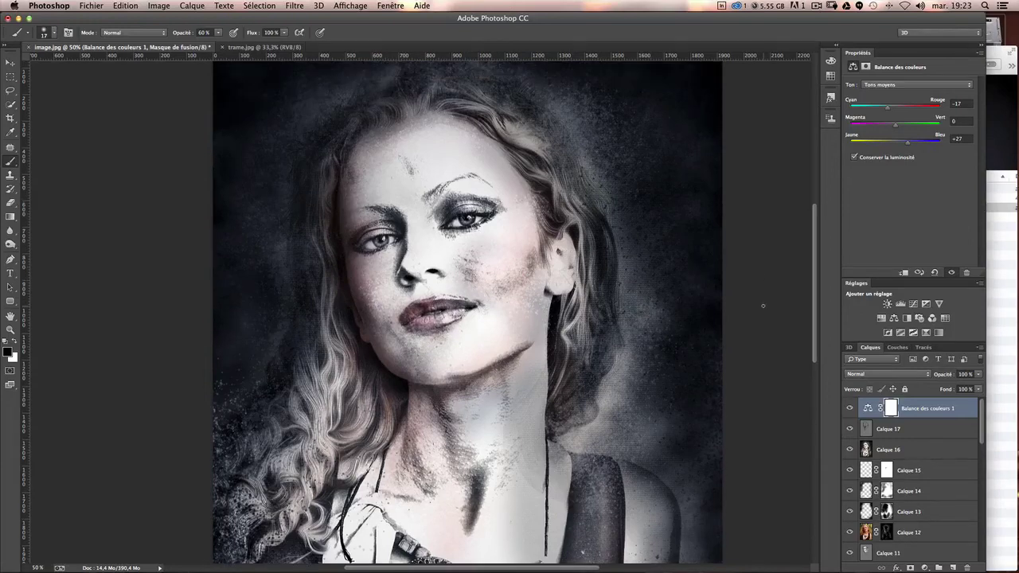
pyautogui.click(891, 409)
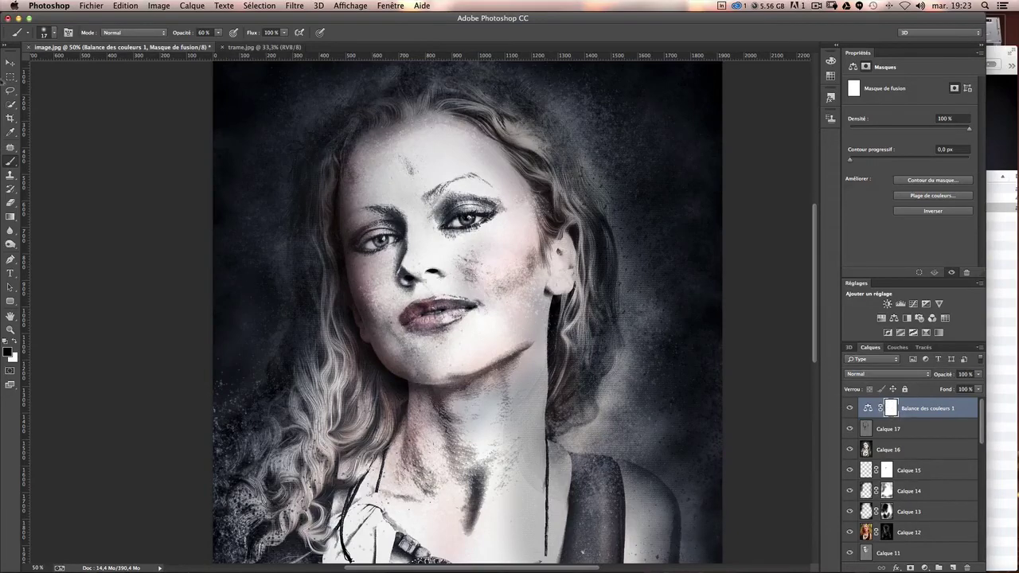
# Step: Paint black on the mask over chin, neck and chest with a large dispersion brush, resized to about 955 px
pyautogui.click(46, 32)
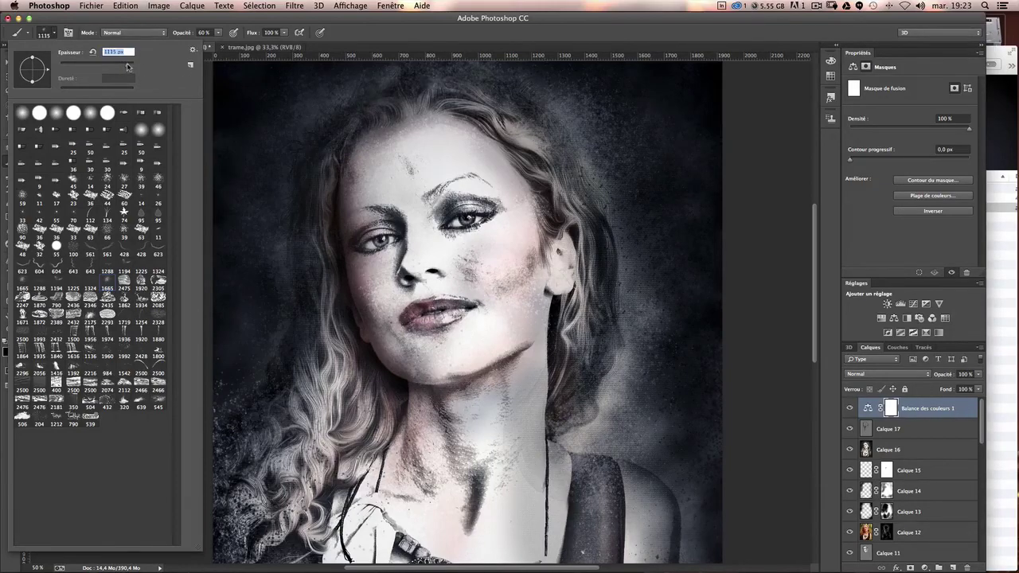
pyautogui.moveTo(507, 229)
pyautogui.mouseDown()
pyautogui.moveTo(516, 204)
pyautogui.moveTo(478, 206)
pyautogui.mouseUp()
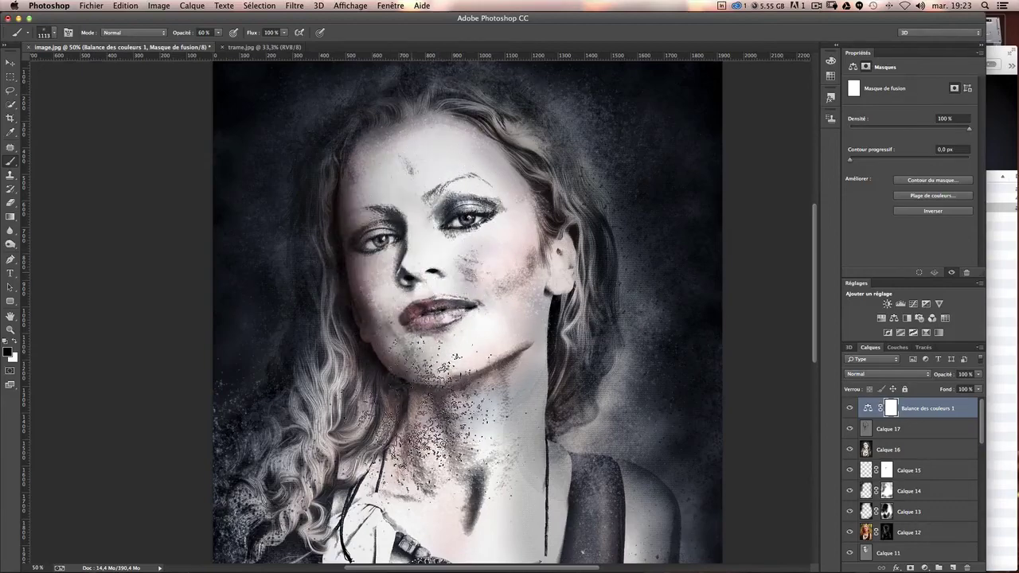
pyautogui.moveTo(382, 446); pyautogui.dragTo(446, 398)
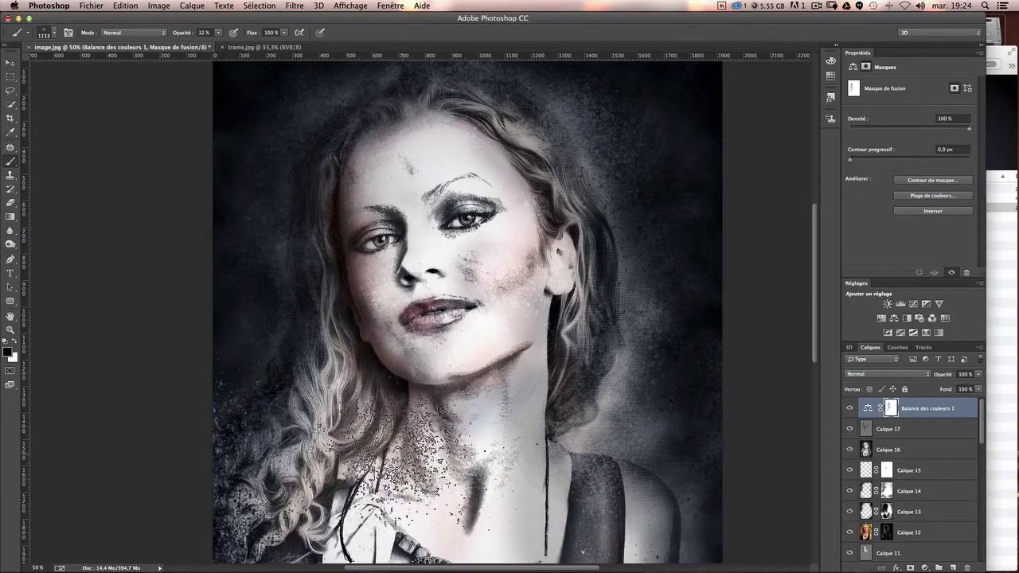
pyautogui.scroll(-3, 263, 502)
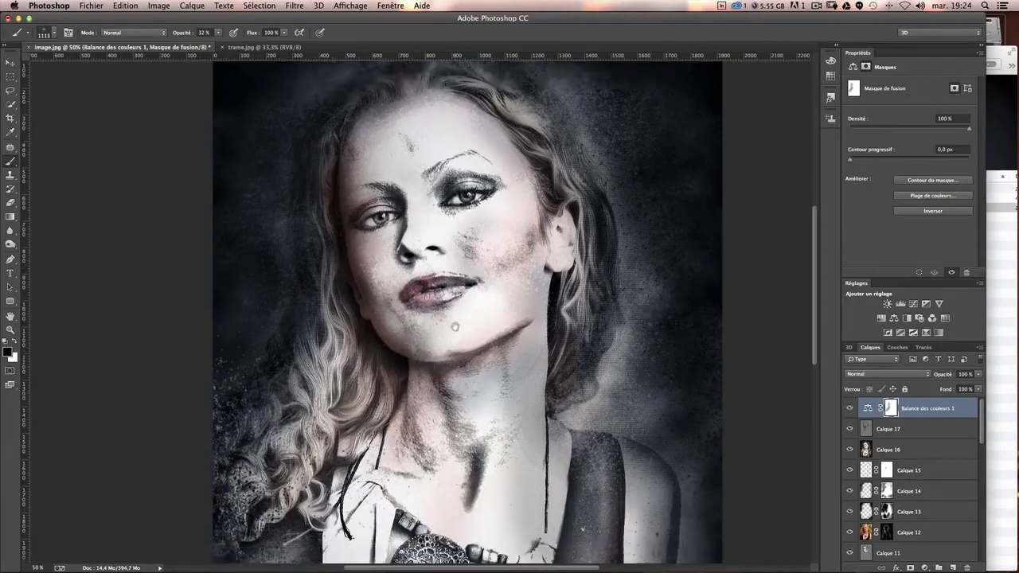
pyautogui.scroll(-8, 199, 518)
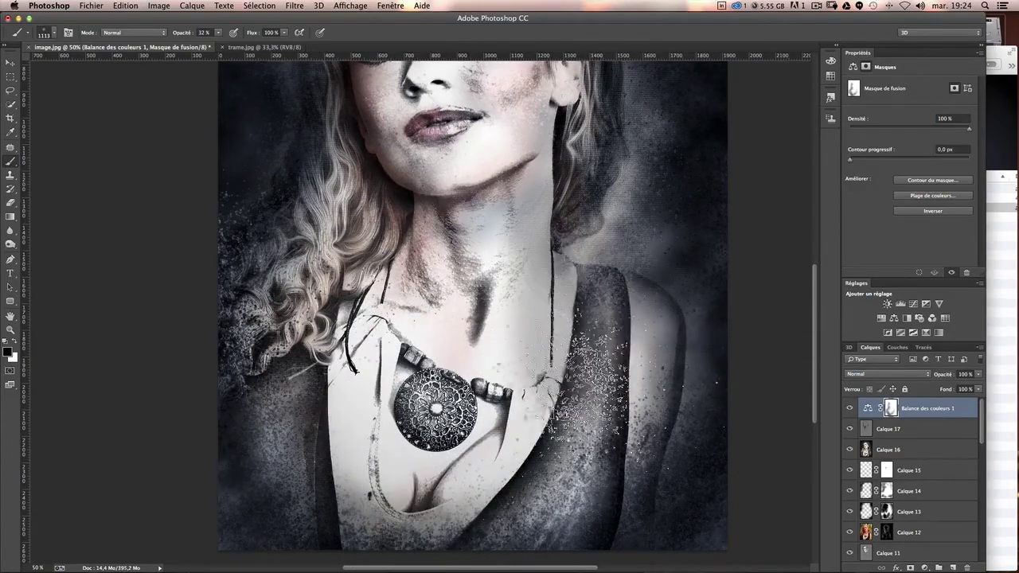
pyautogui.moveTo(605, 374); pyautogui.dragTo(442, 367)
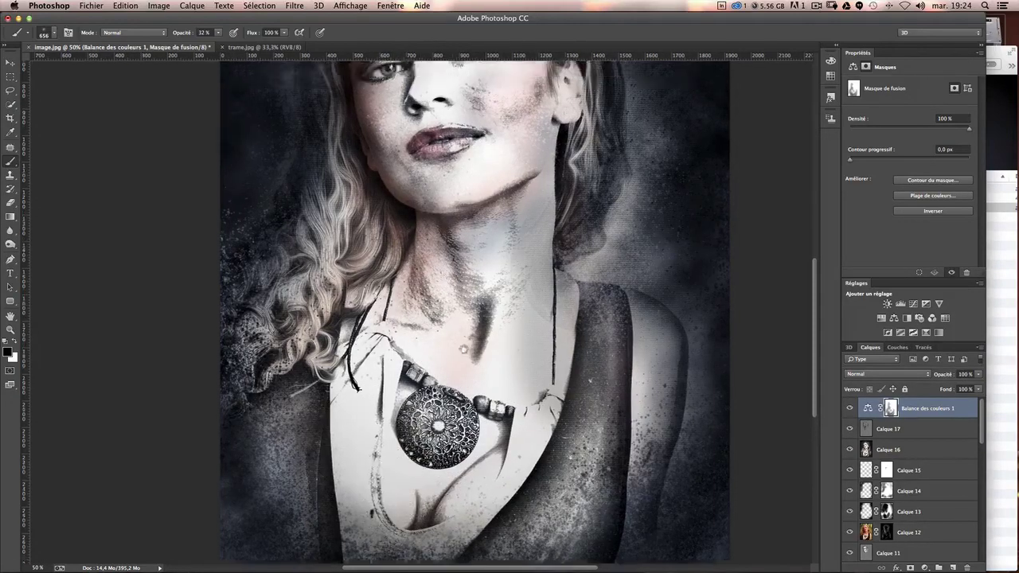
pyautogui.scroll(5, 366, 303)
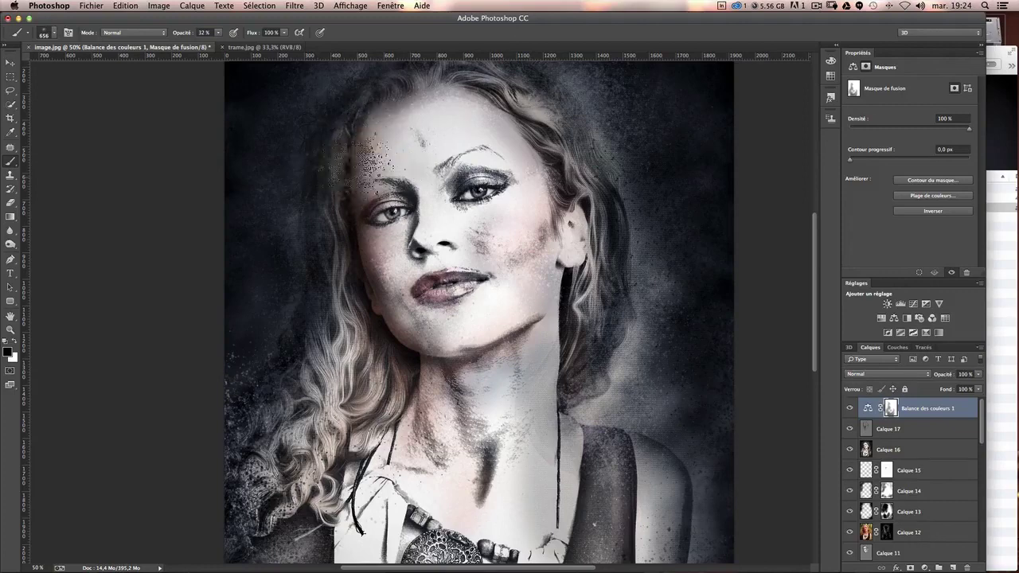
pyautogui.scroll(2, 358, 302)
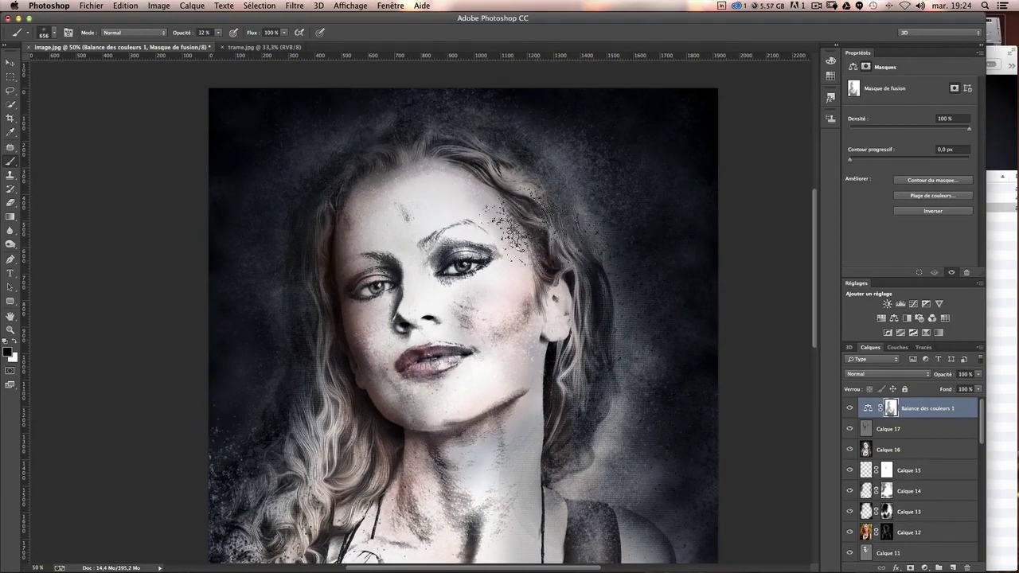
# Step: Reduce the mask brush size to 409 px
pyautogui.rightClick(518, 223)
pyautogui.click(478, 218)
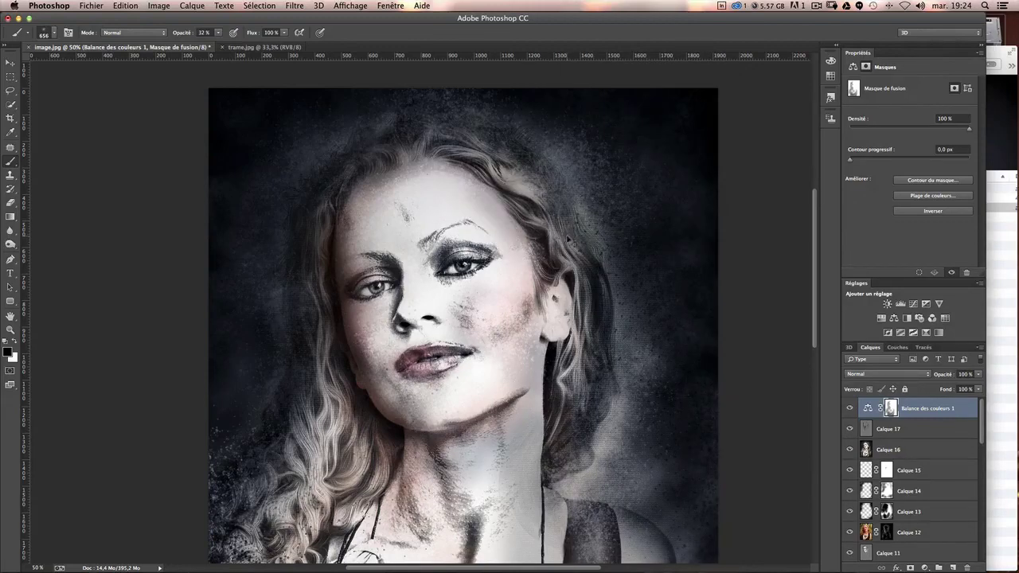
pyautogui.moveTo(517, 225); pyautogui.dragTo(497, 223)
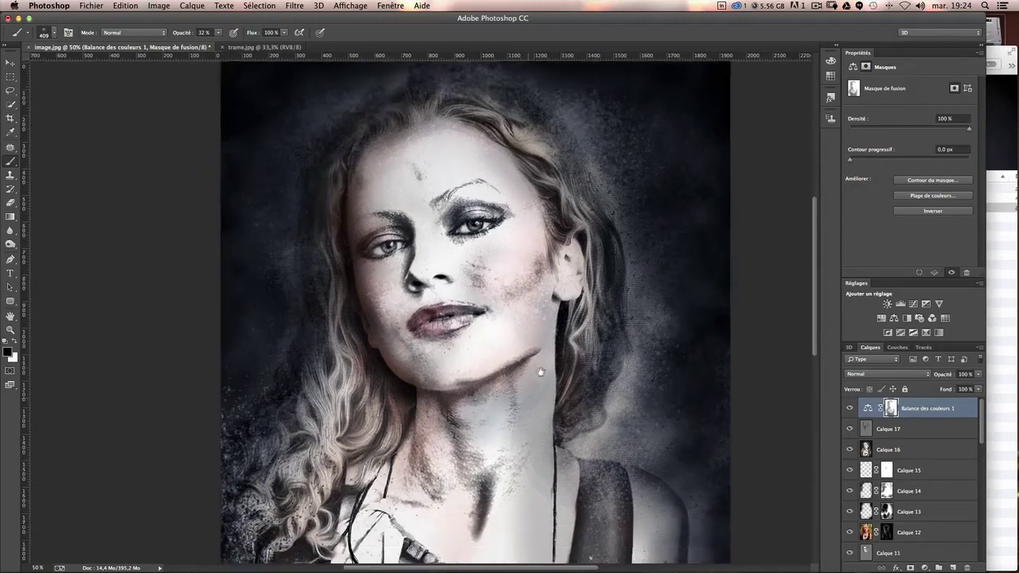
pyautogui.scroll(-3, 510, 359)
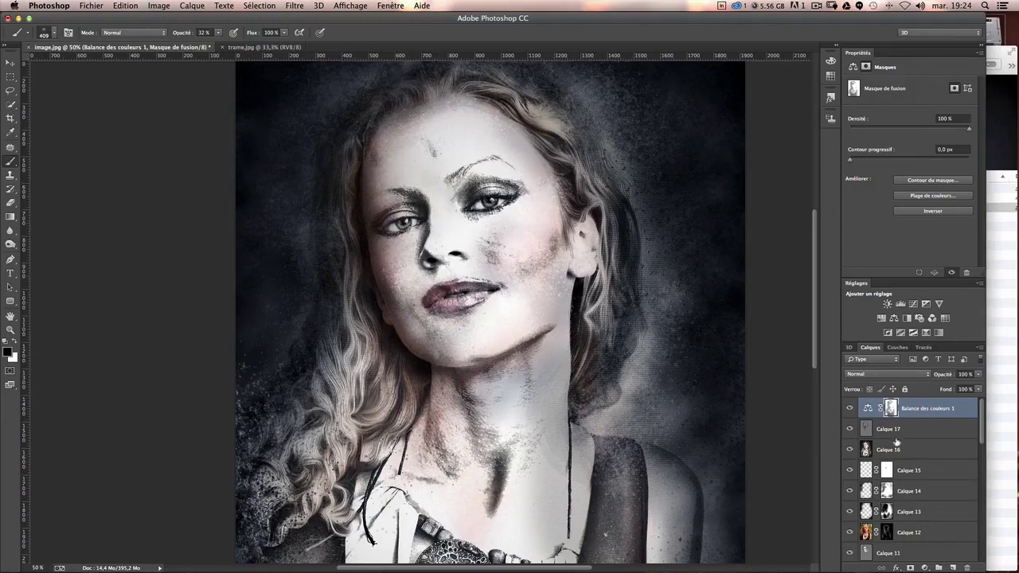
# Step: Hide and reshow the Colour Balance layer to compare before and after
pyautogui.click(850, 408)
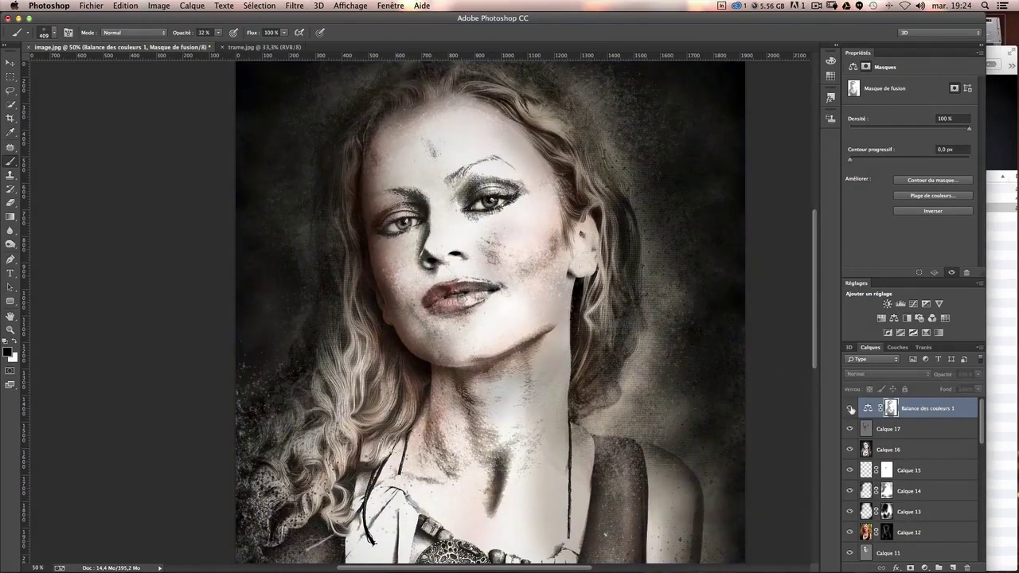
pyautogui.click(849, 408)
pyautogui.scroll(3, 761, 387)
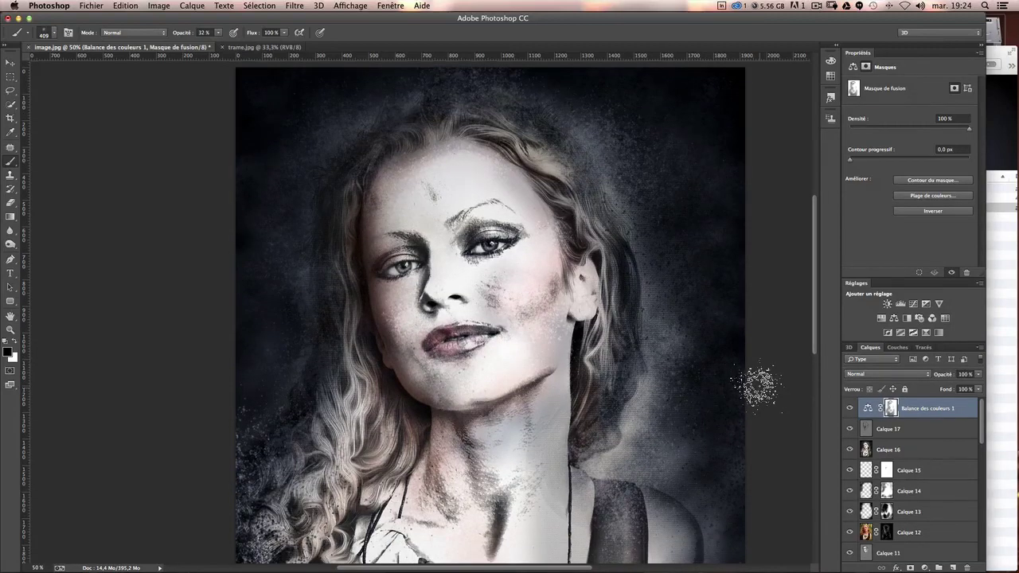
pyautogui.scroll(-2, 758, 388)
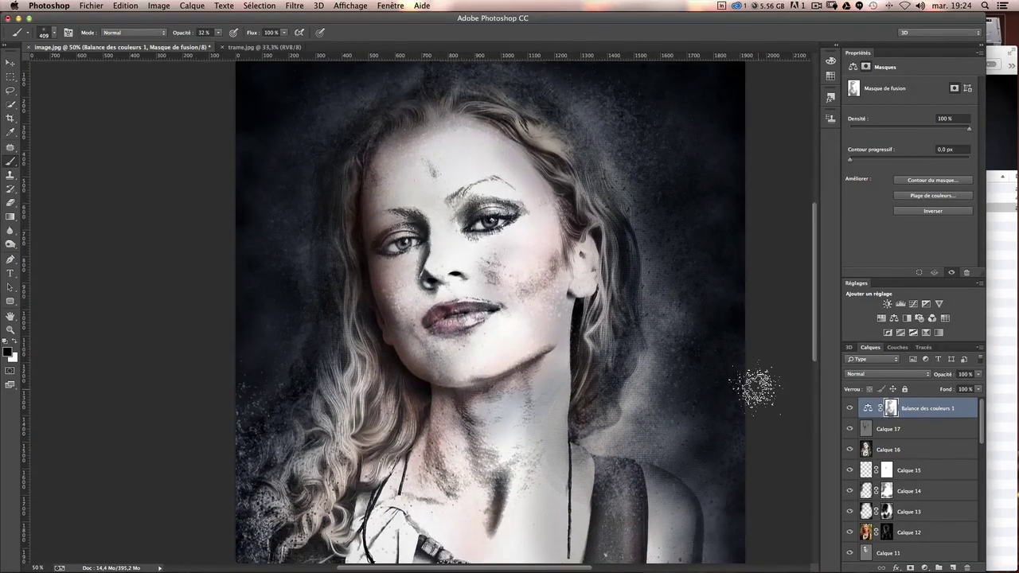